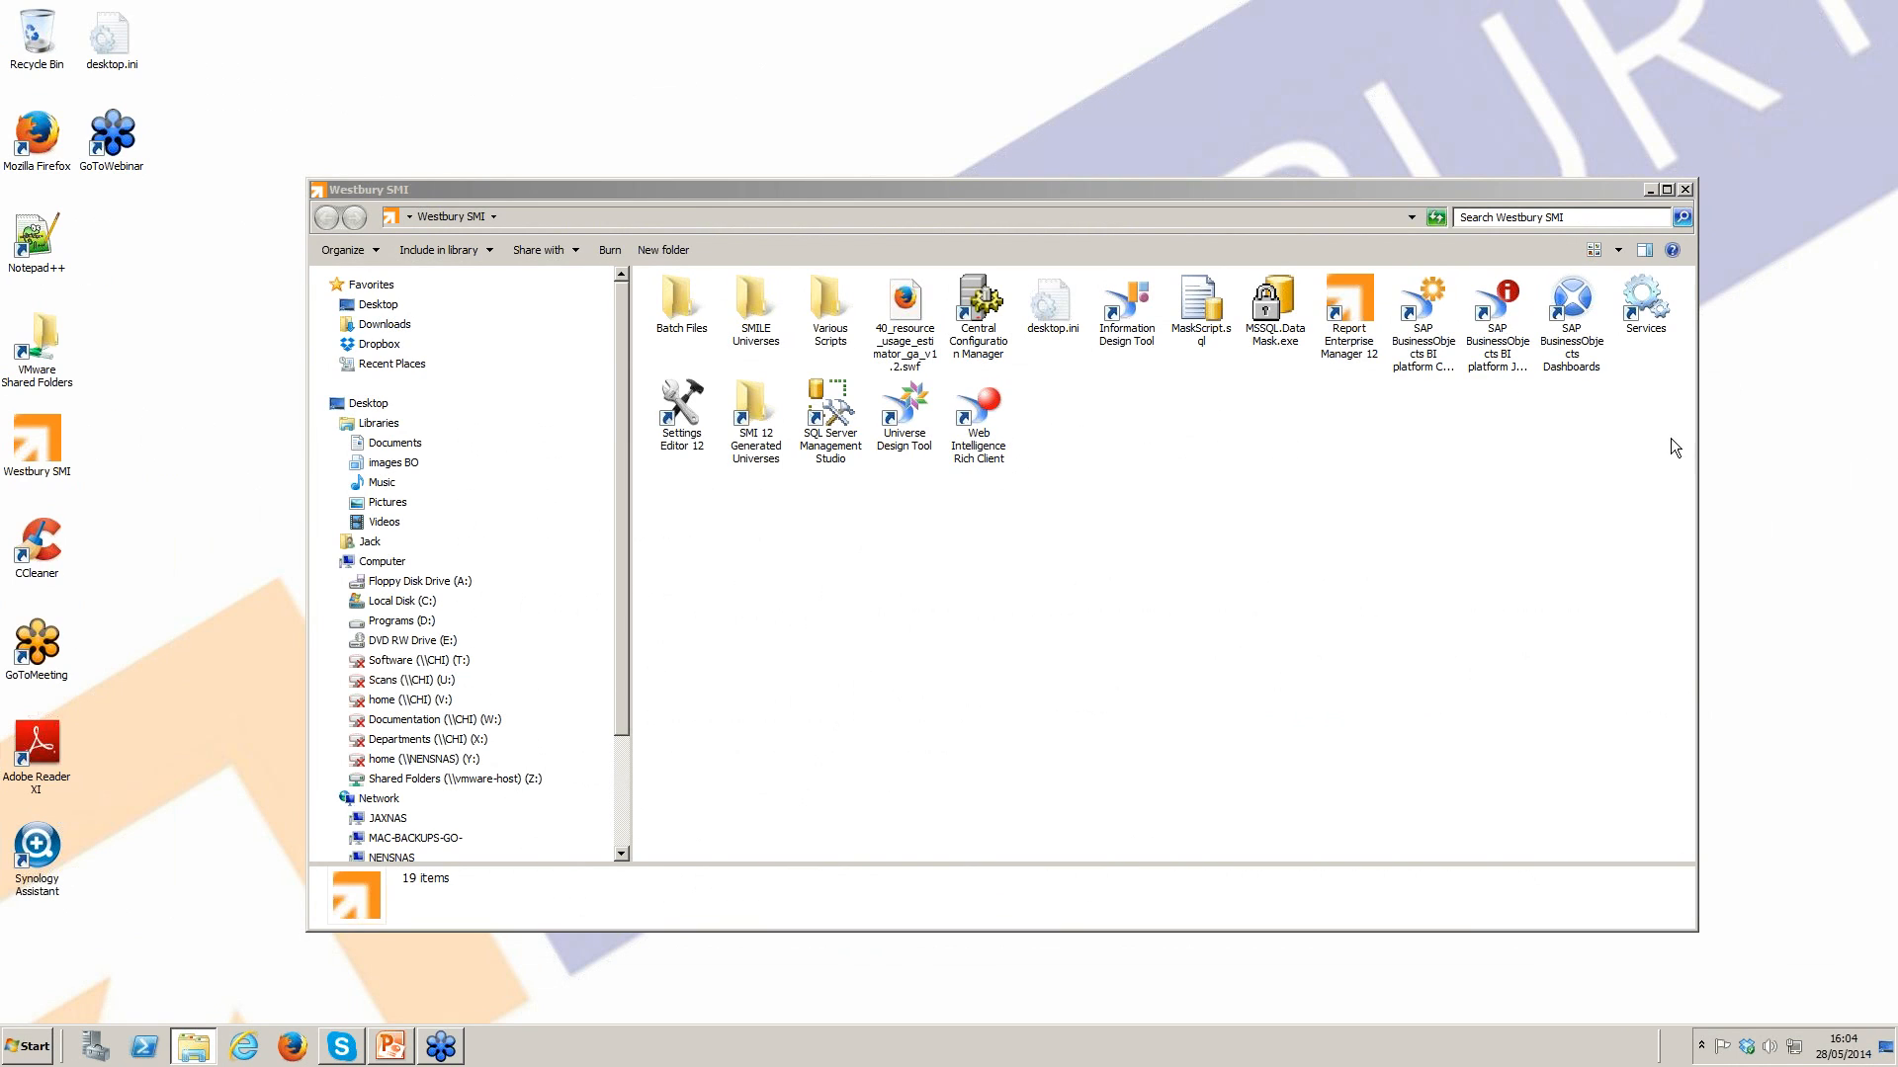
Open the SAP BusinessObjects BI launch pad in the browser, log on with the prefilled credentials and maximize the window.
left_click(1481, 350)
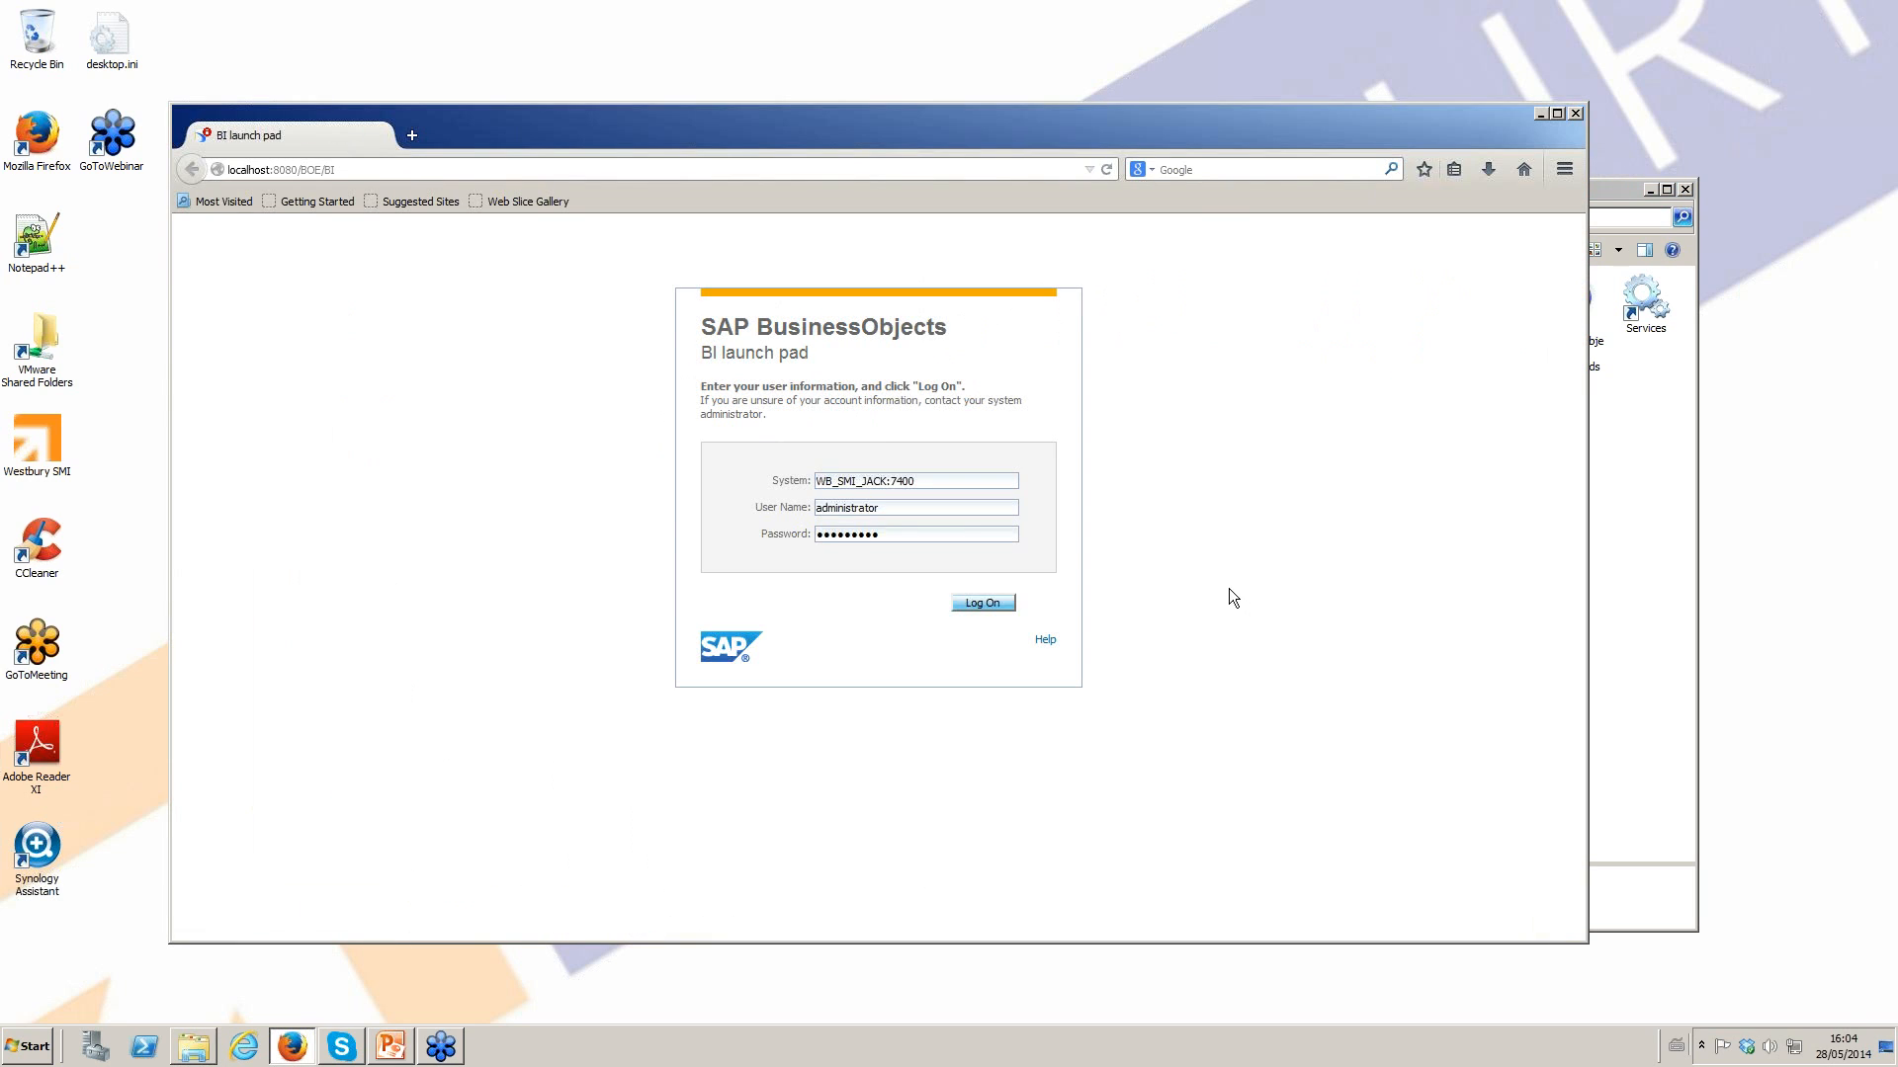
left_click(955, 598)
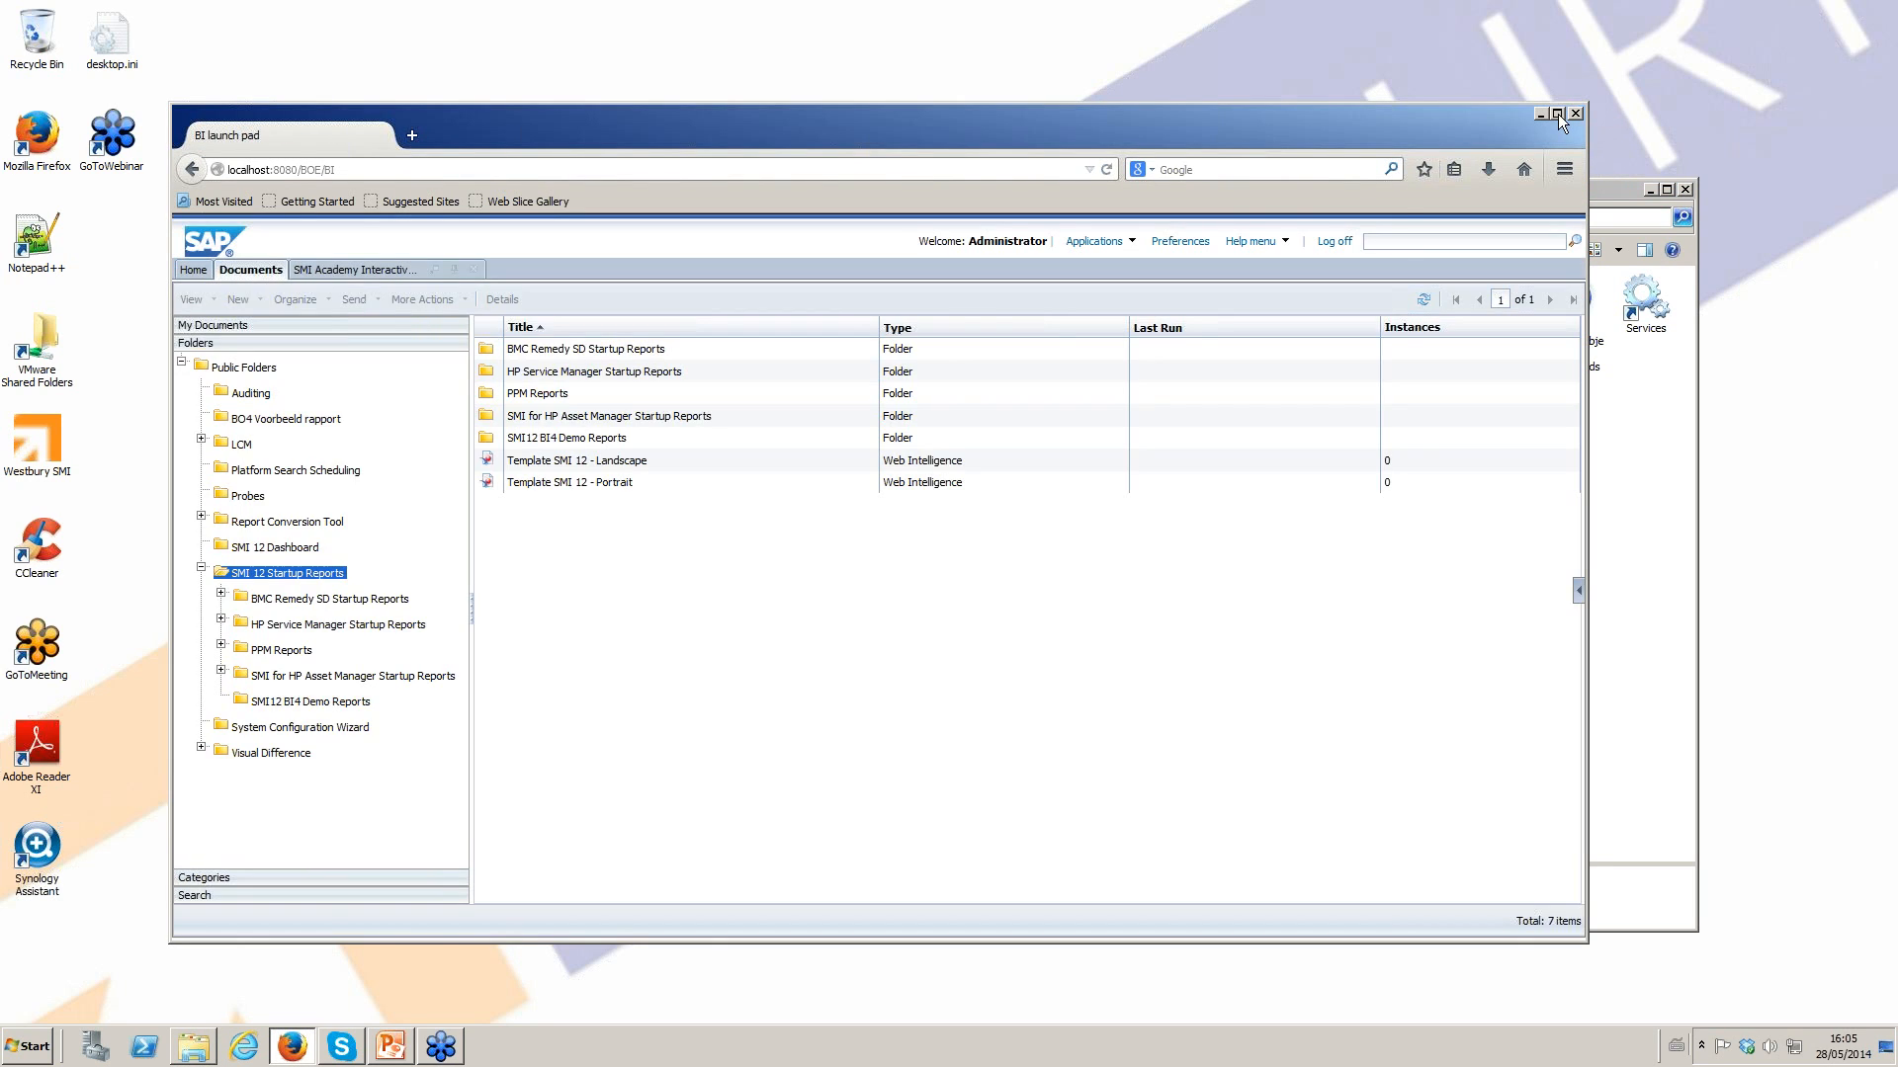
left_click(1557, 112)
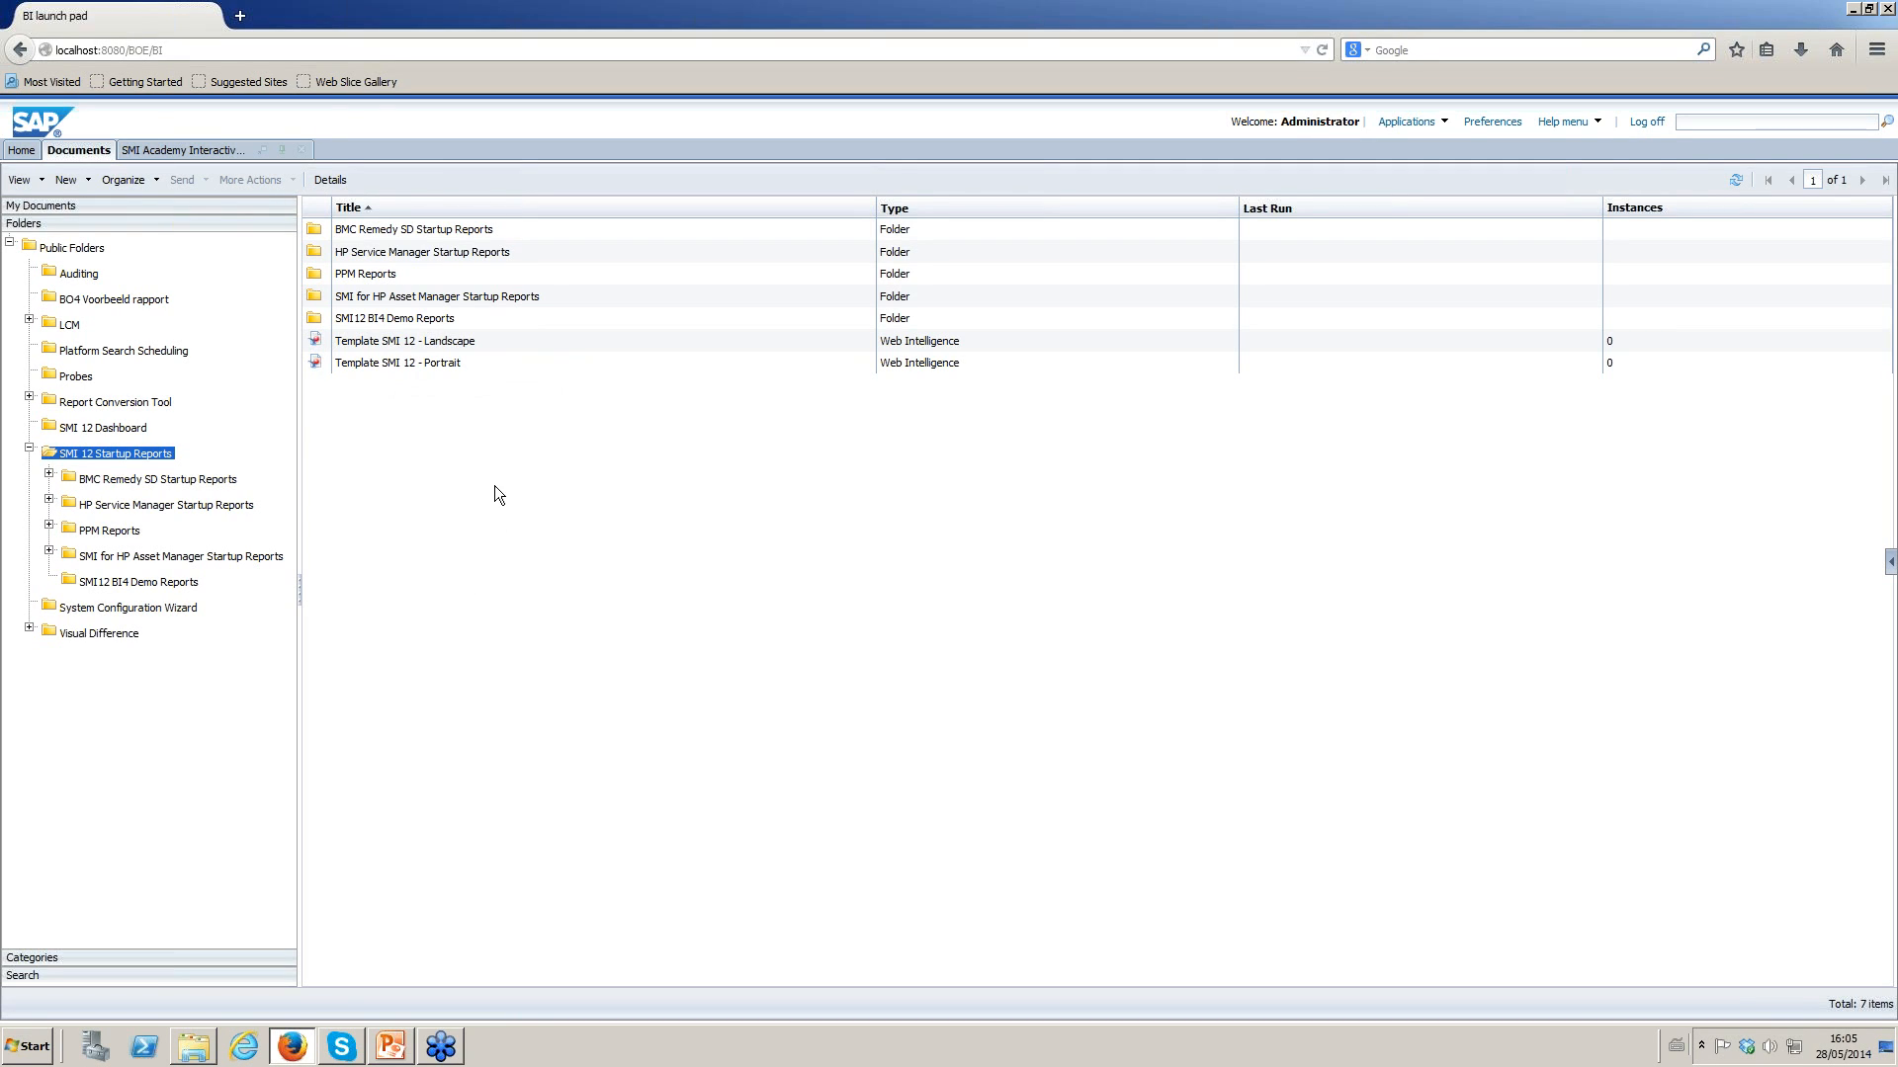
Open the Template SMI 12 - Landscape document for modification and delete its table of incidents by priority.
right_click(456, 346)
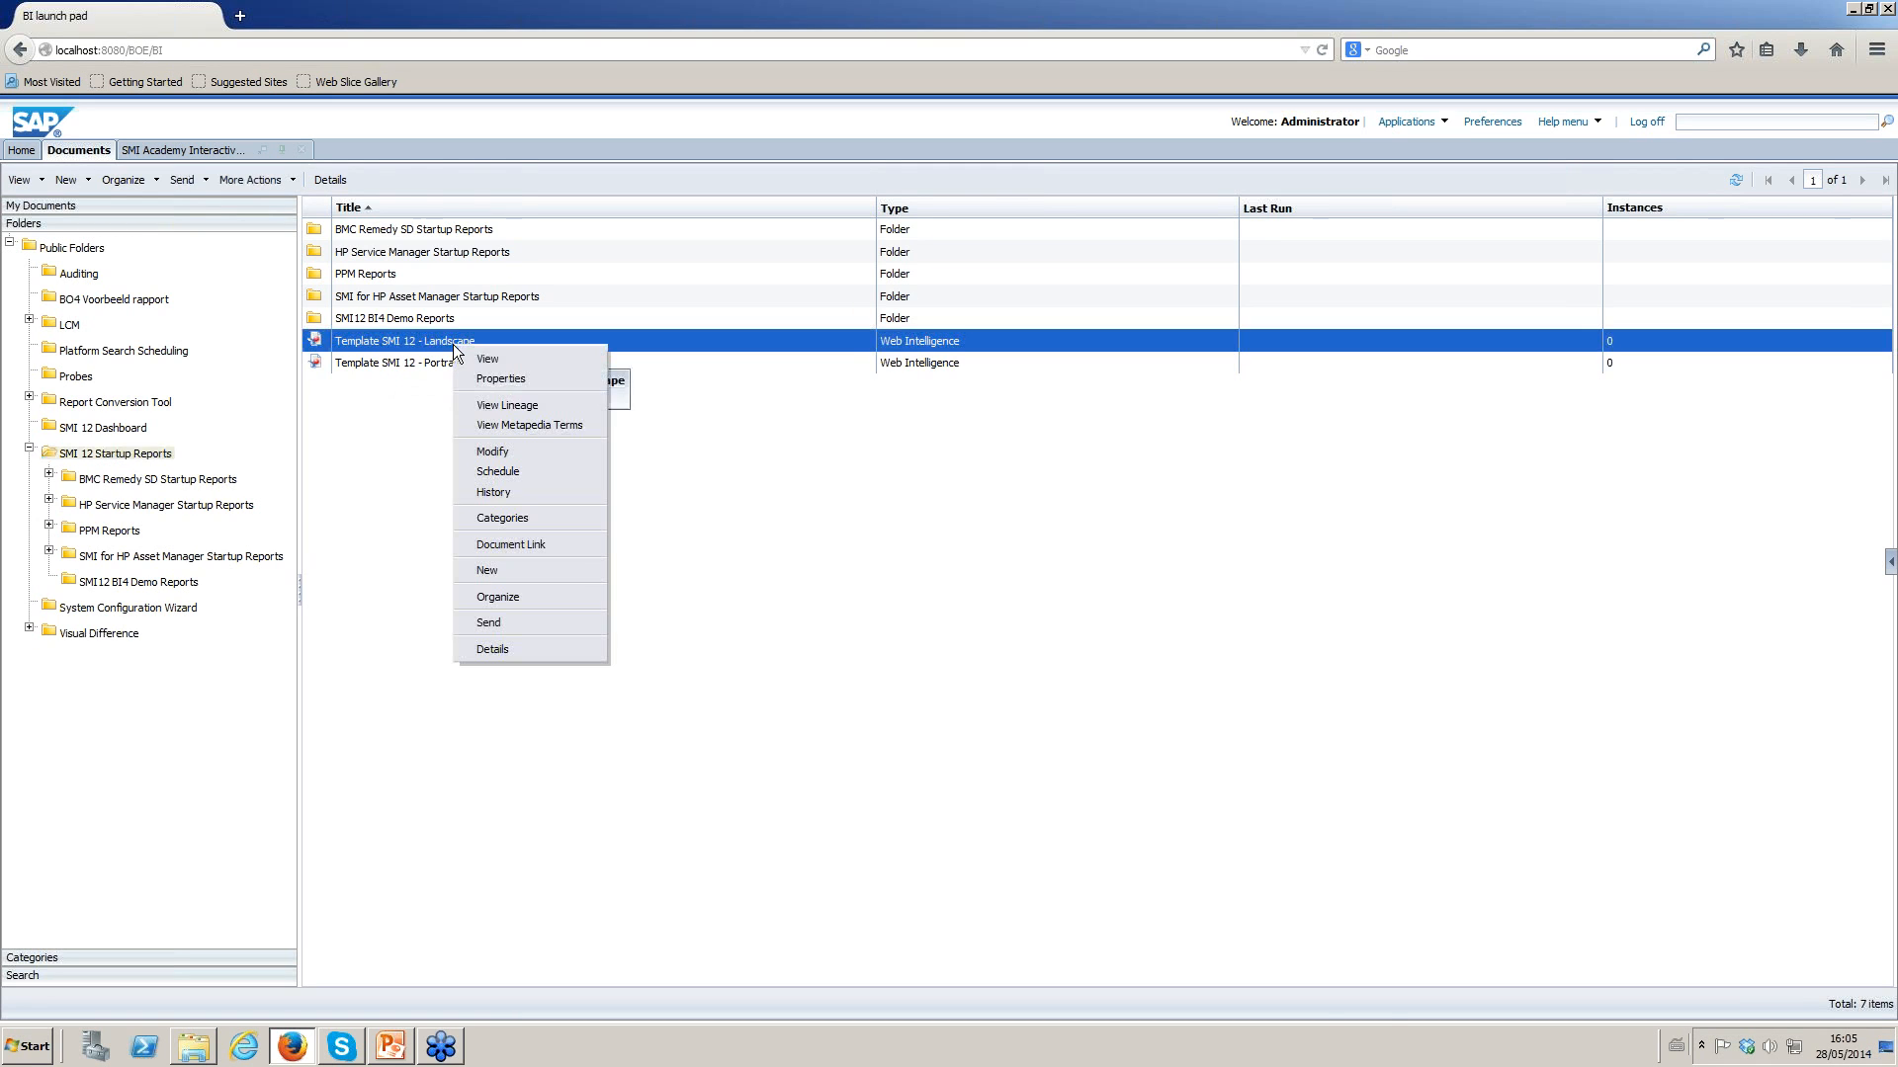
left_click(571, 451)
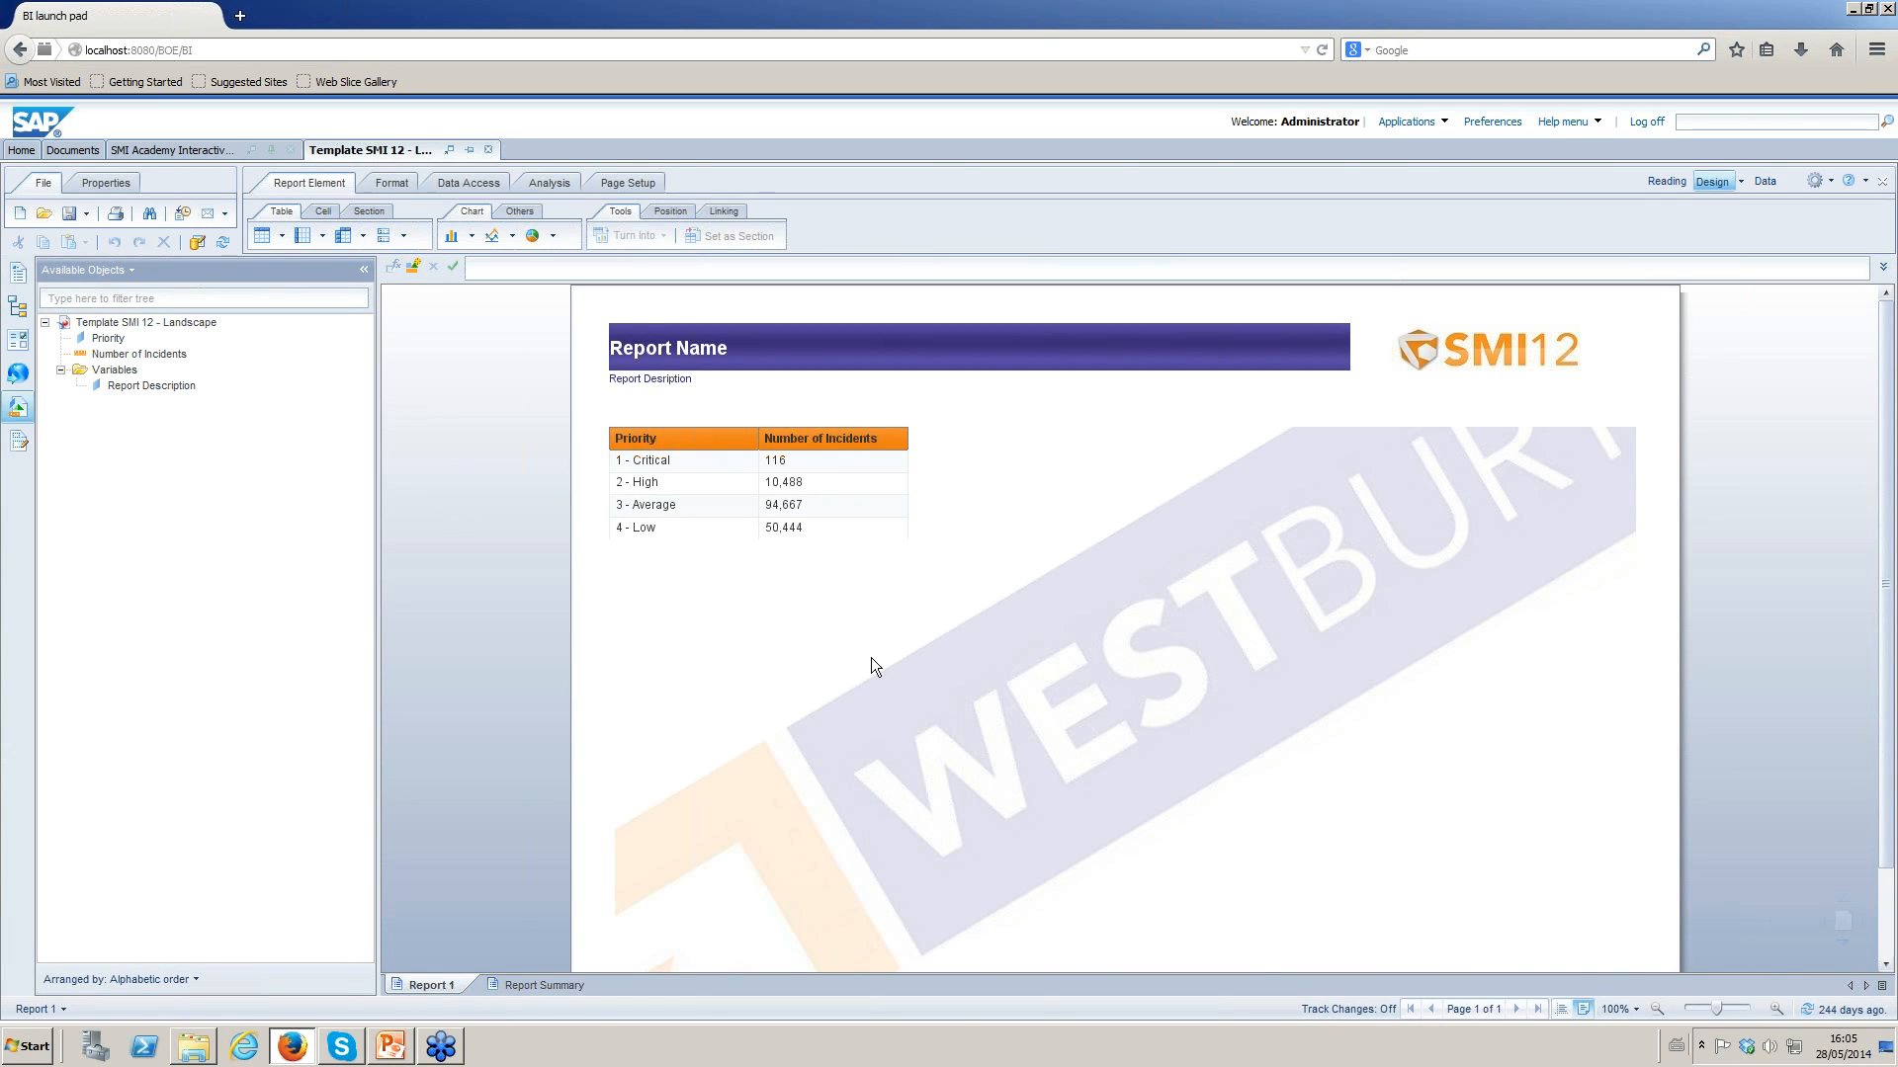
scroll(870, 656, "down", 1)
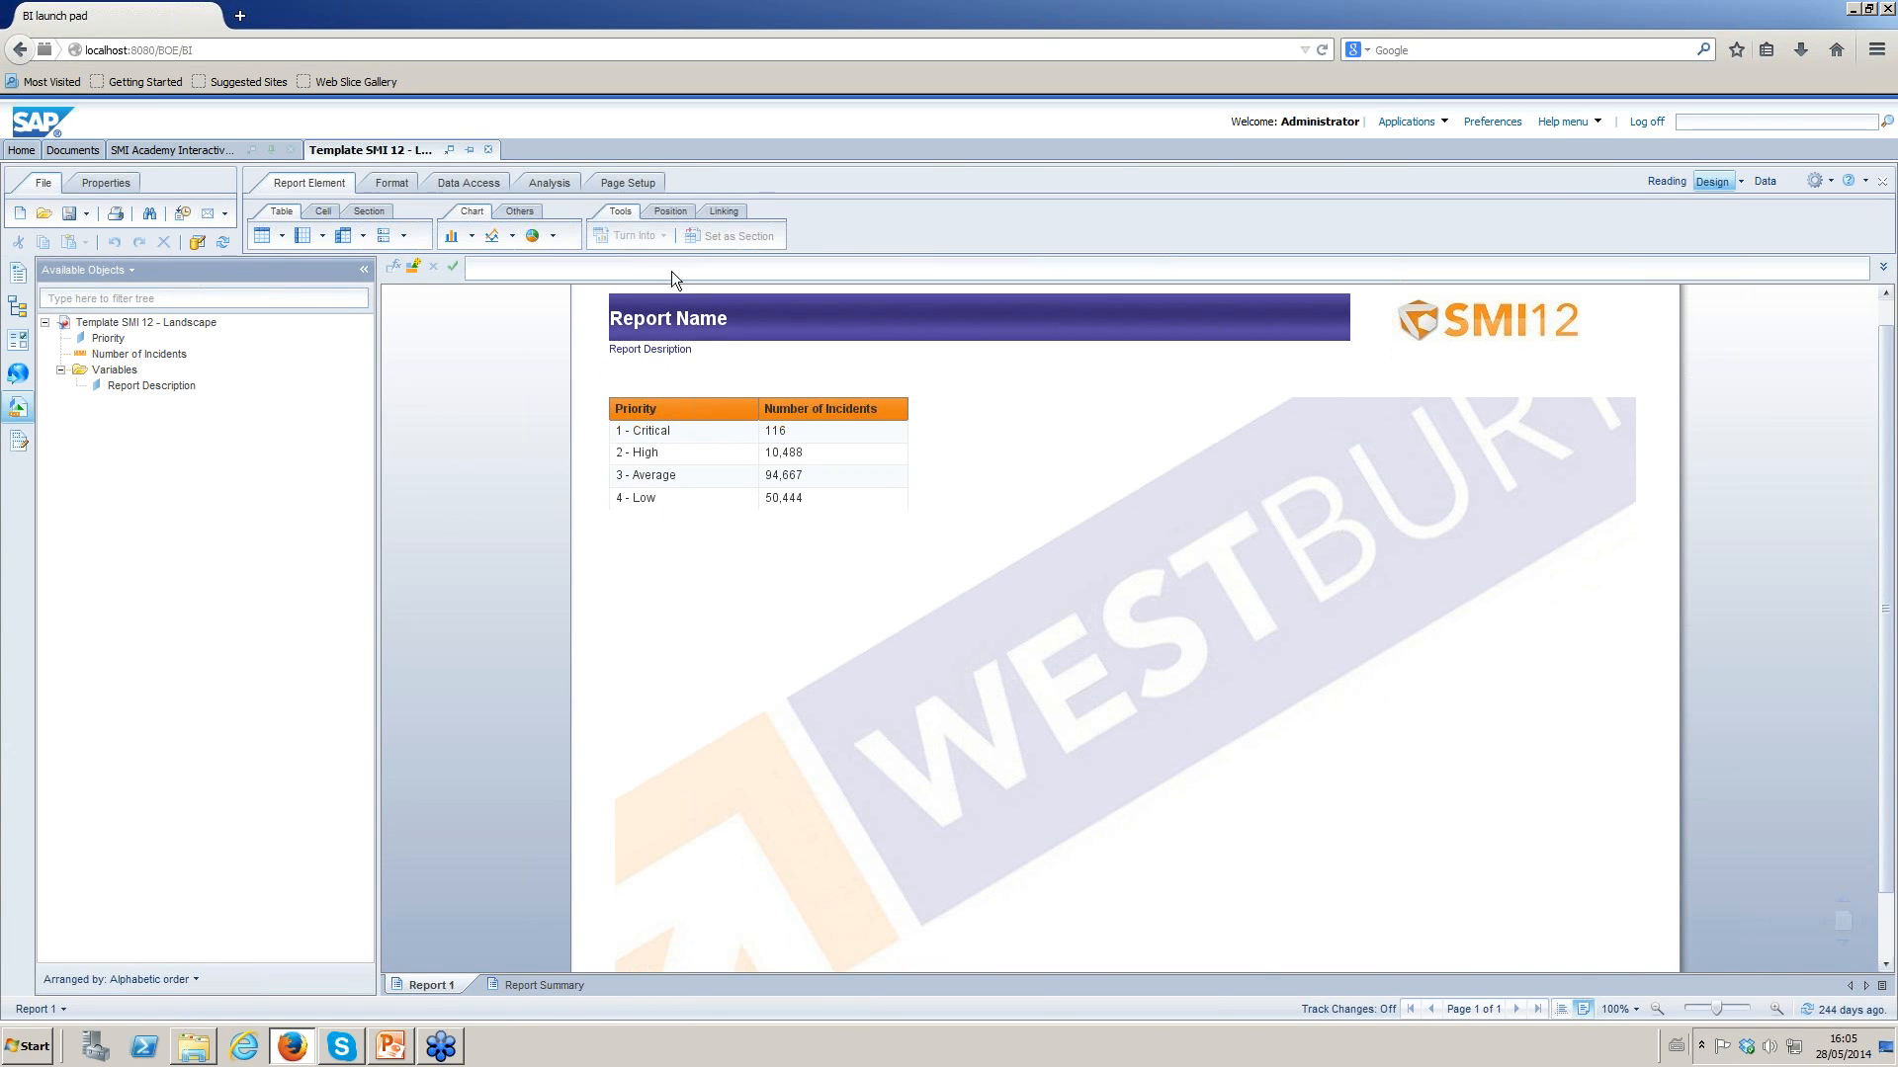
right_click(907, 467)
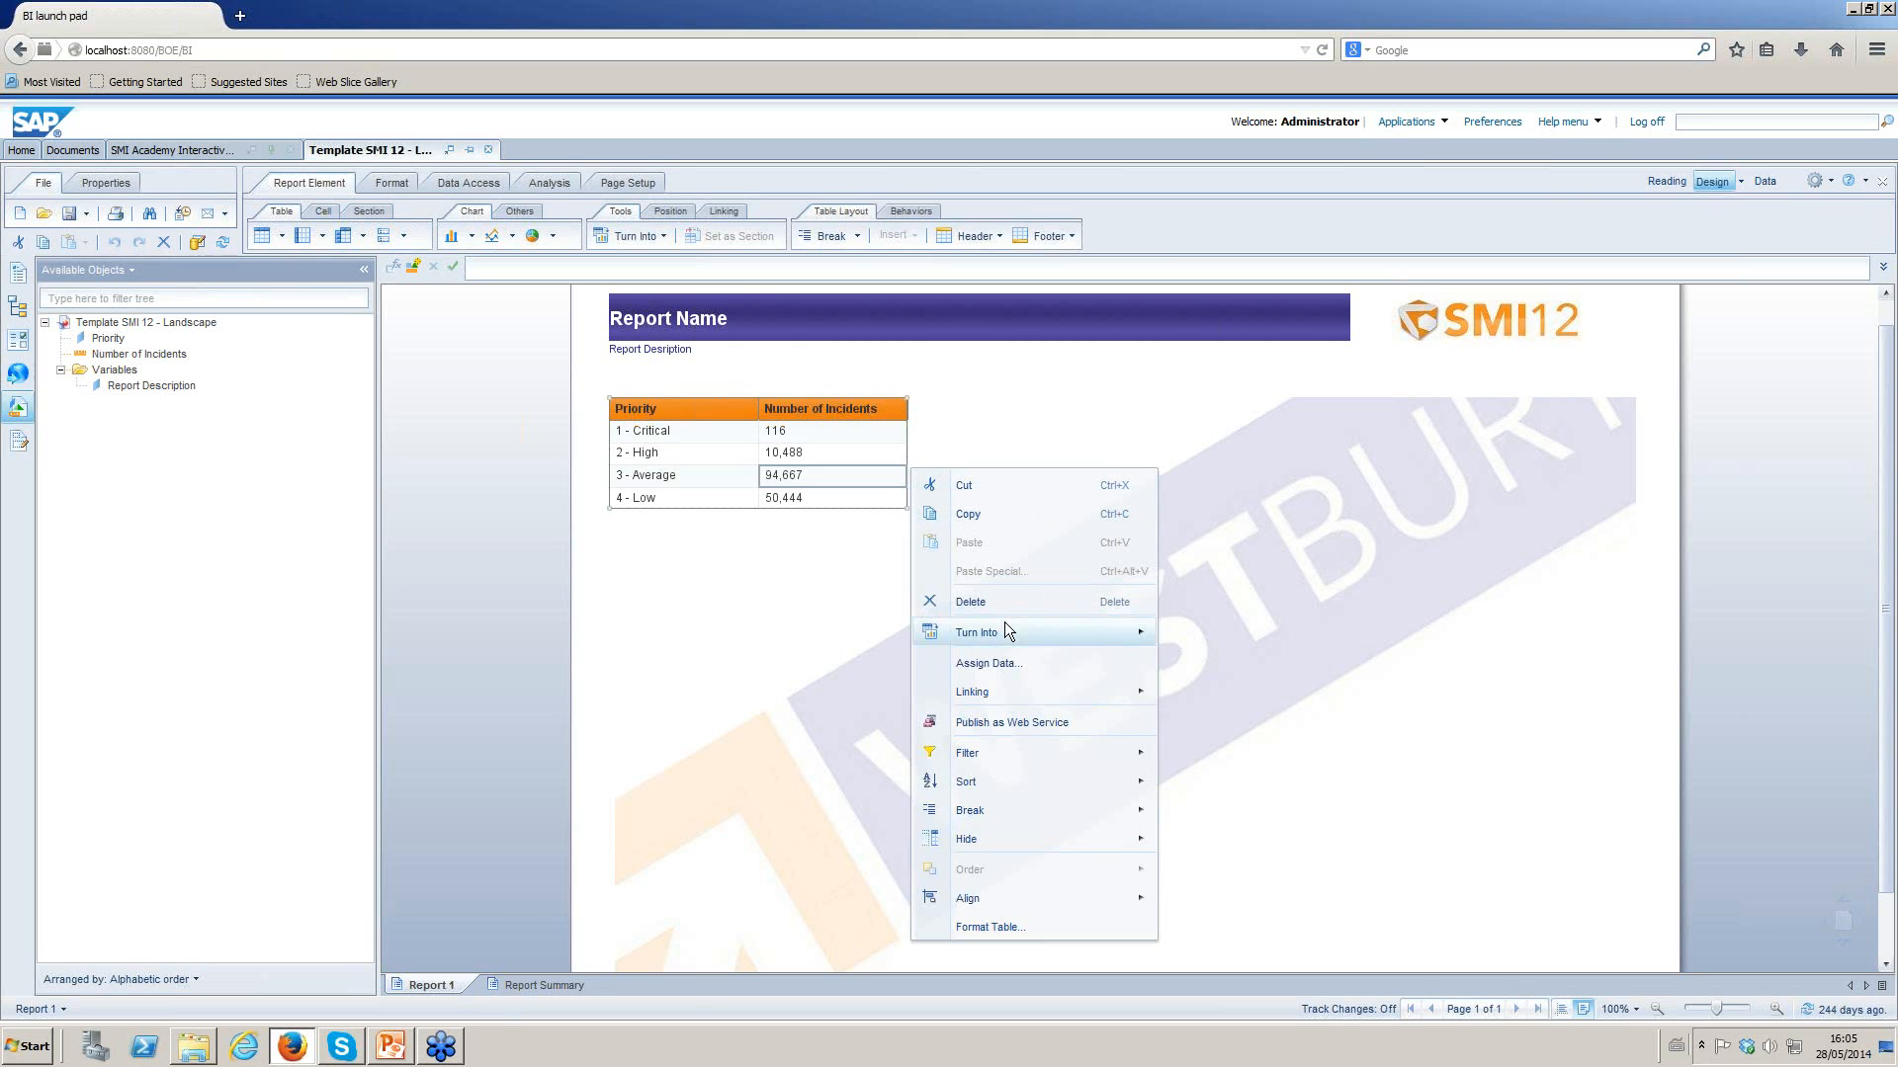
left_click(999, 605)
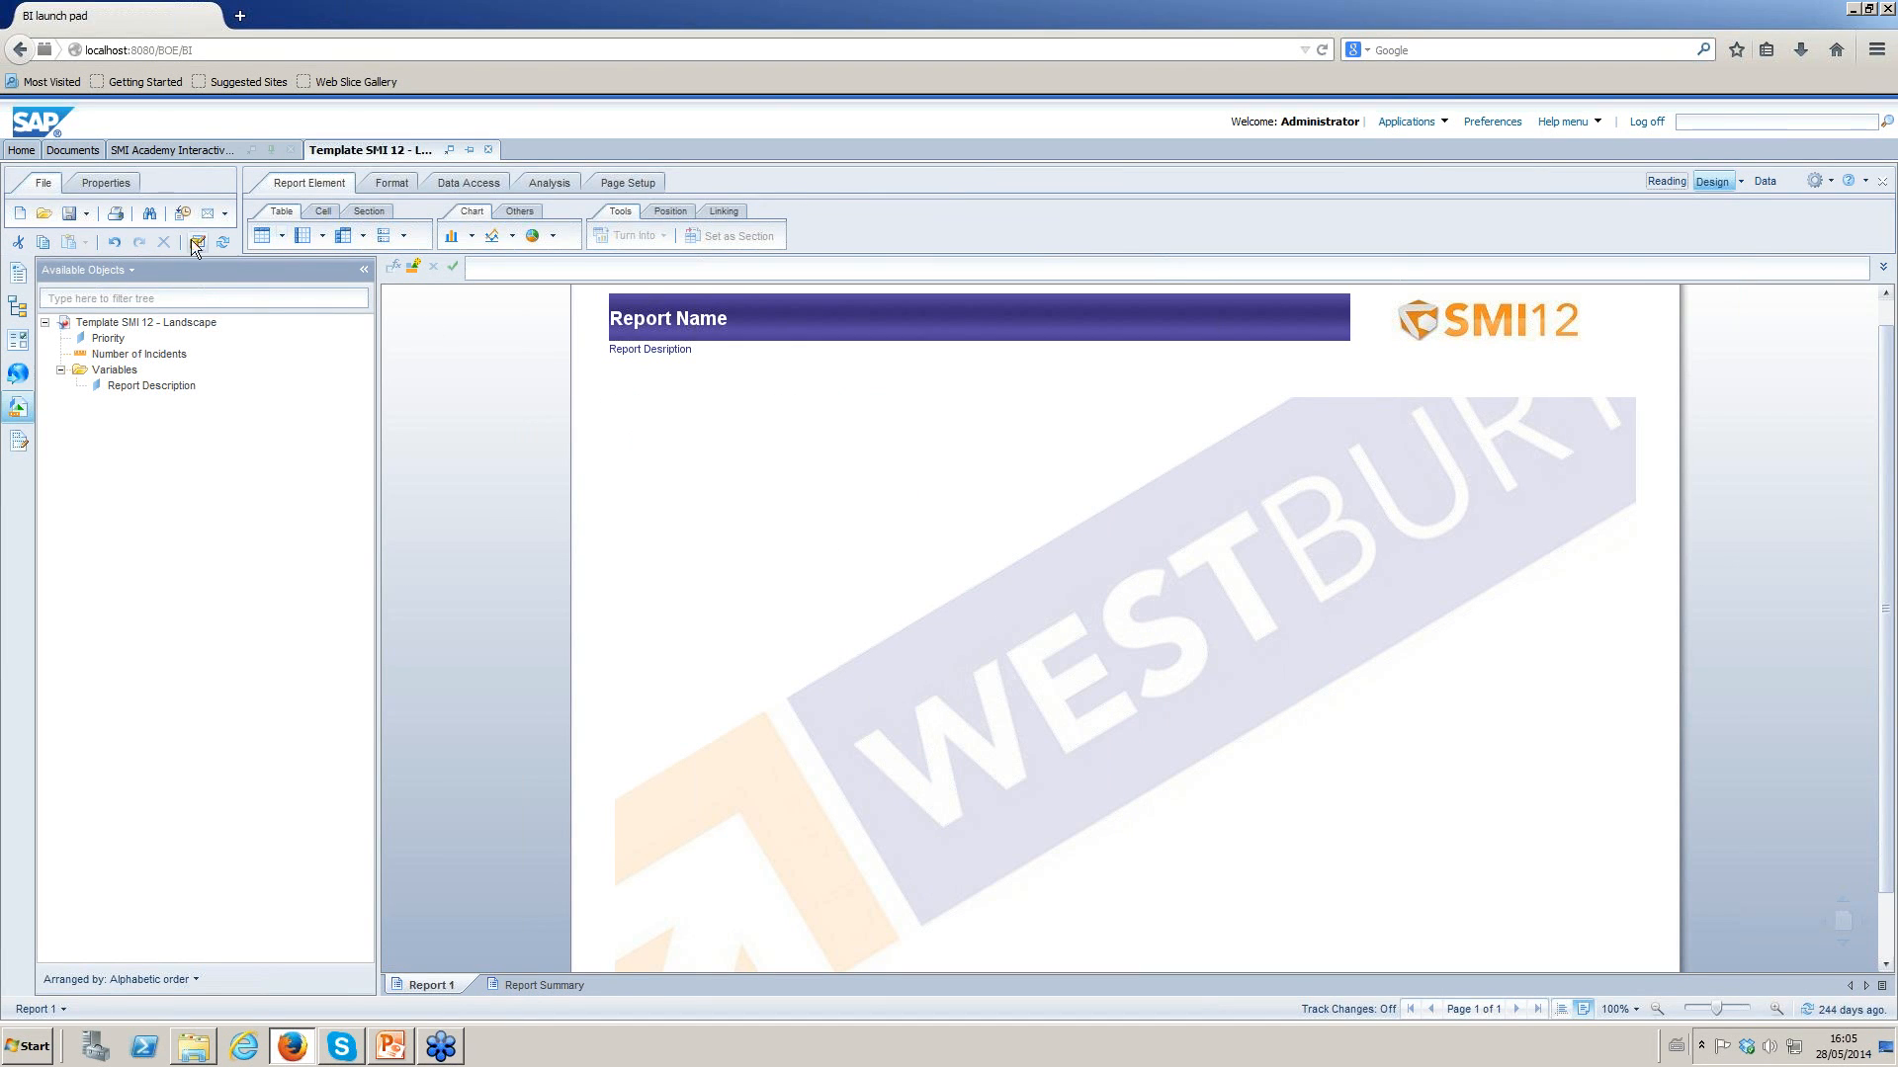
Save the document as a new copy named SMI Academy 28-5-14 in My Favorites.
left_click(87, 216)
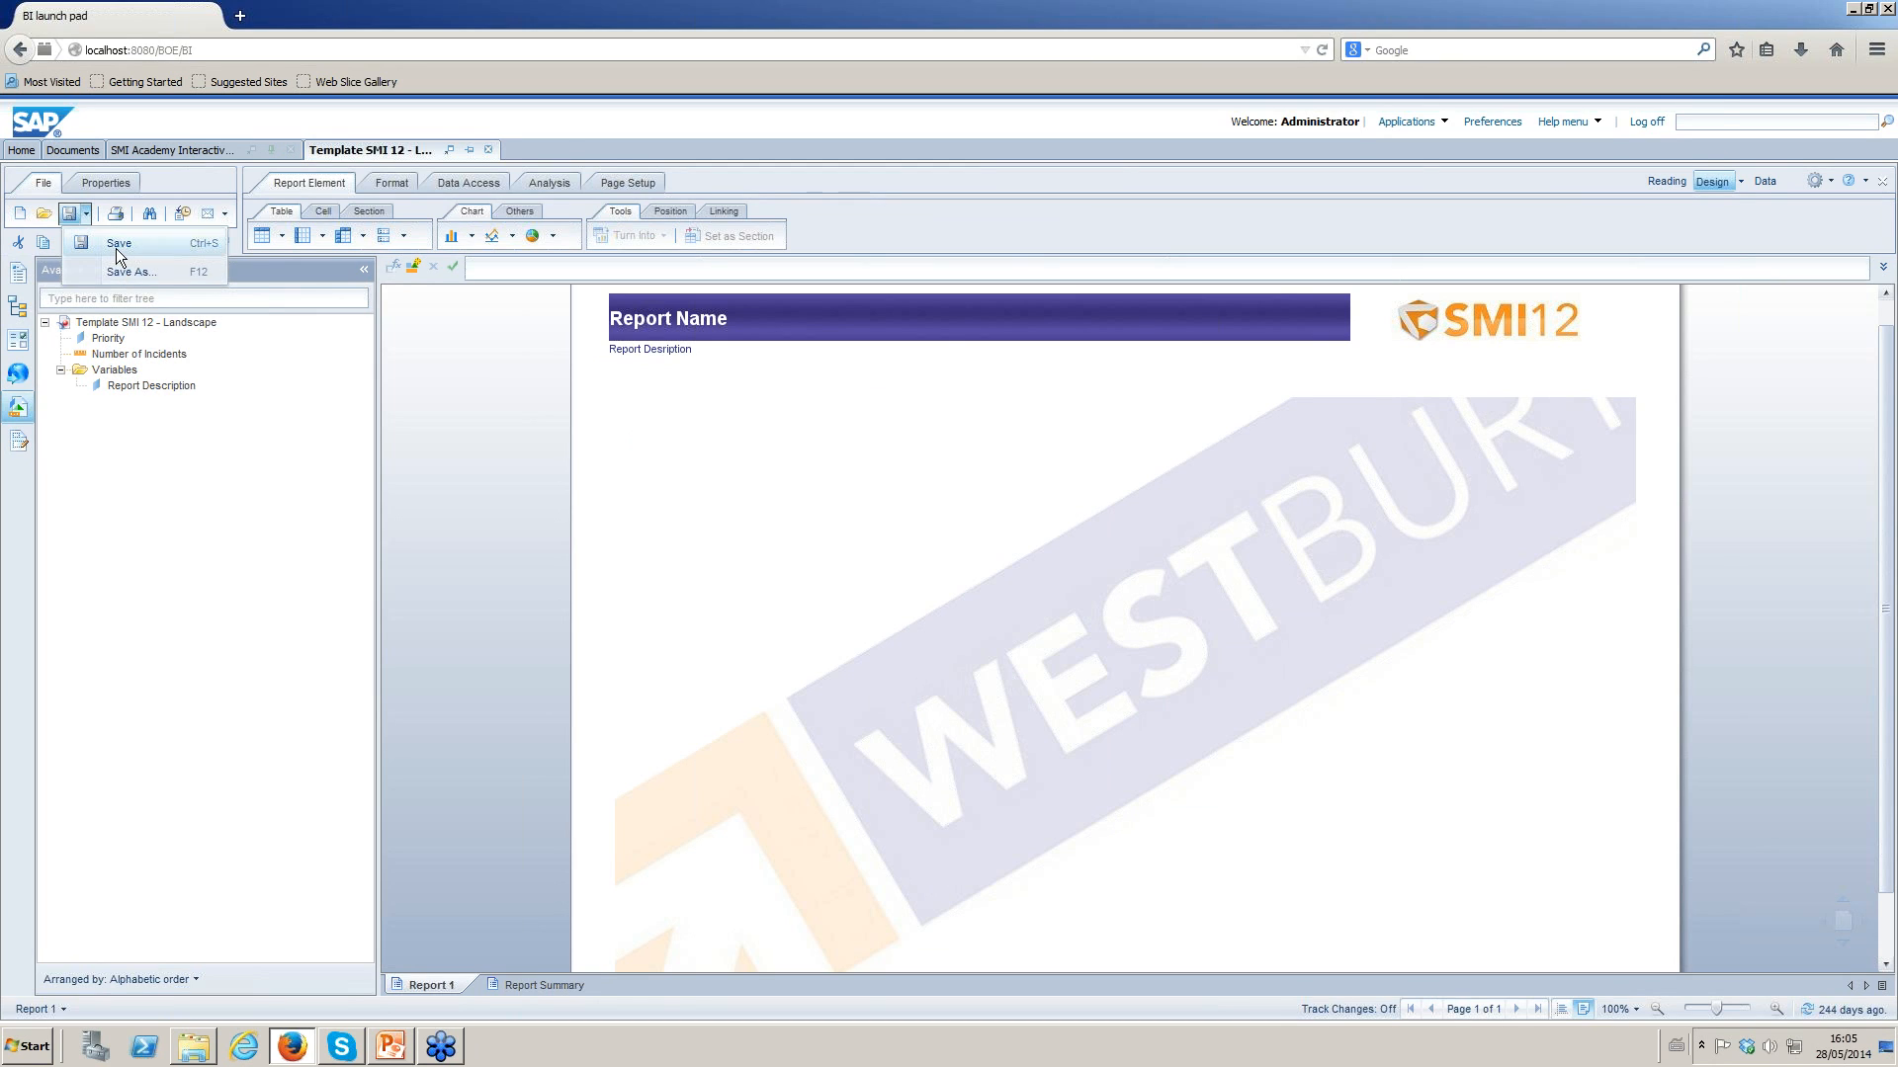
left_click(127, 273)
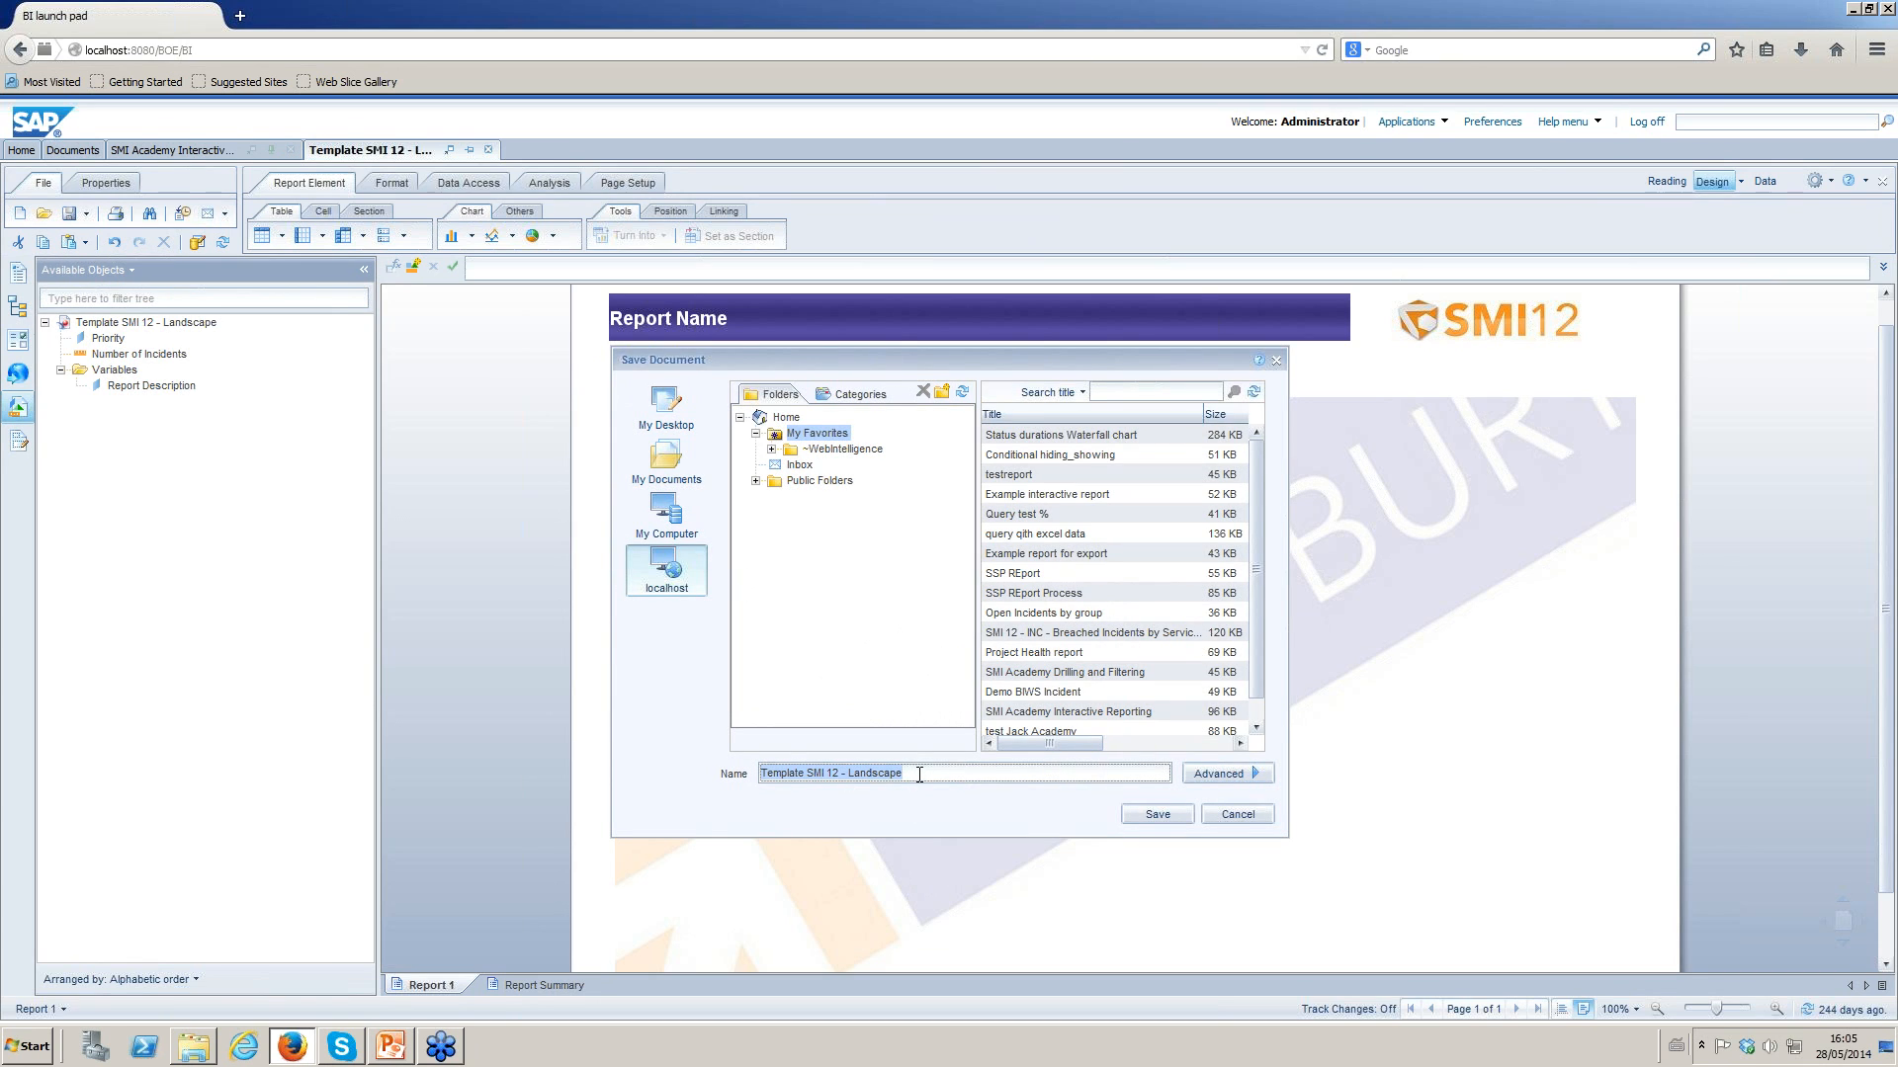
type("SMI Academay")
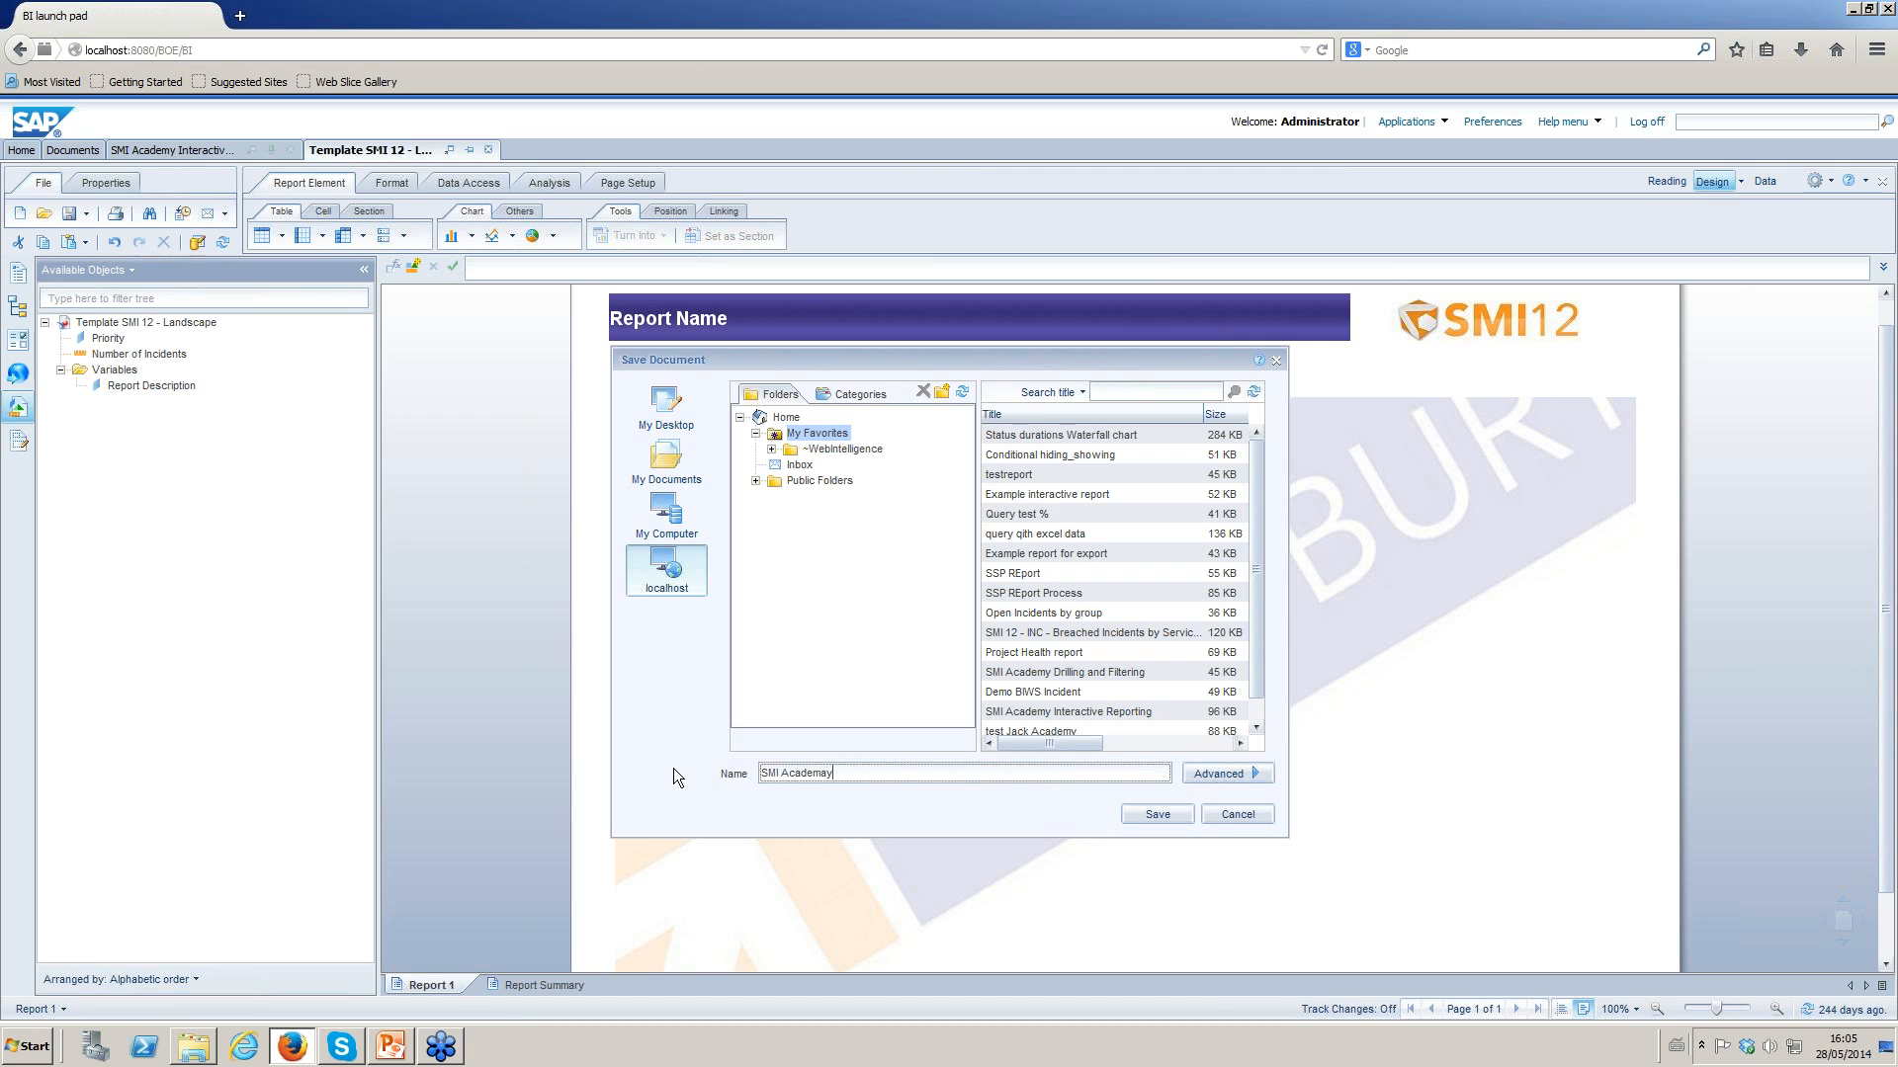
key("BackSpace")
type("y 28-5-14")
left_click(1157, 814)
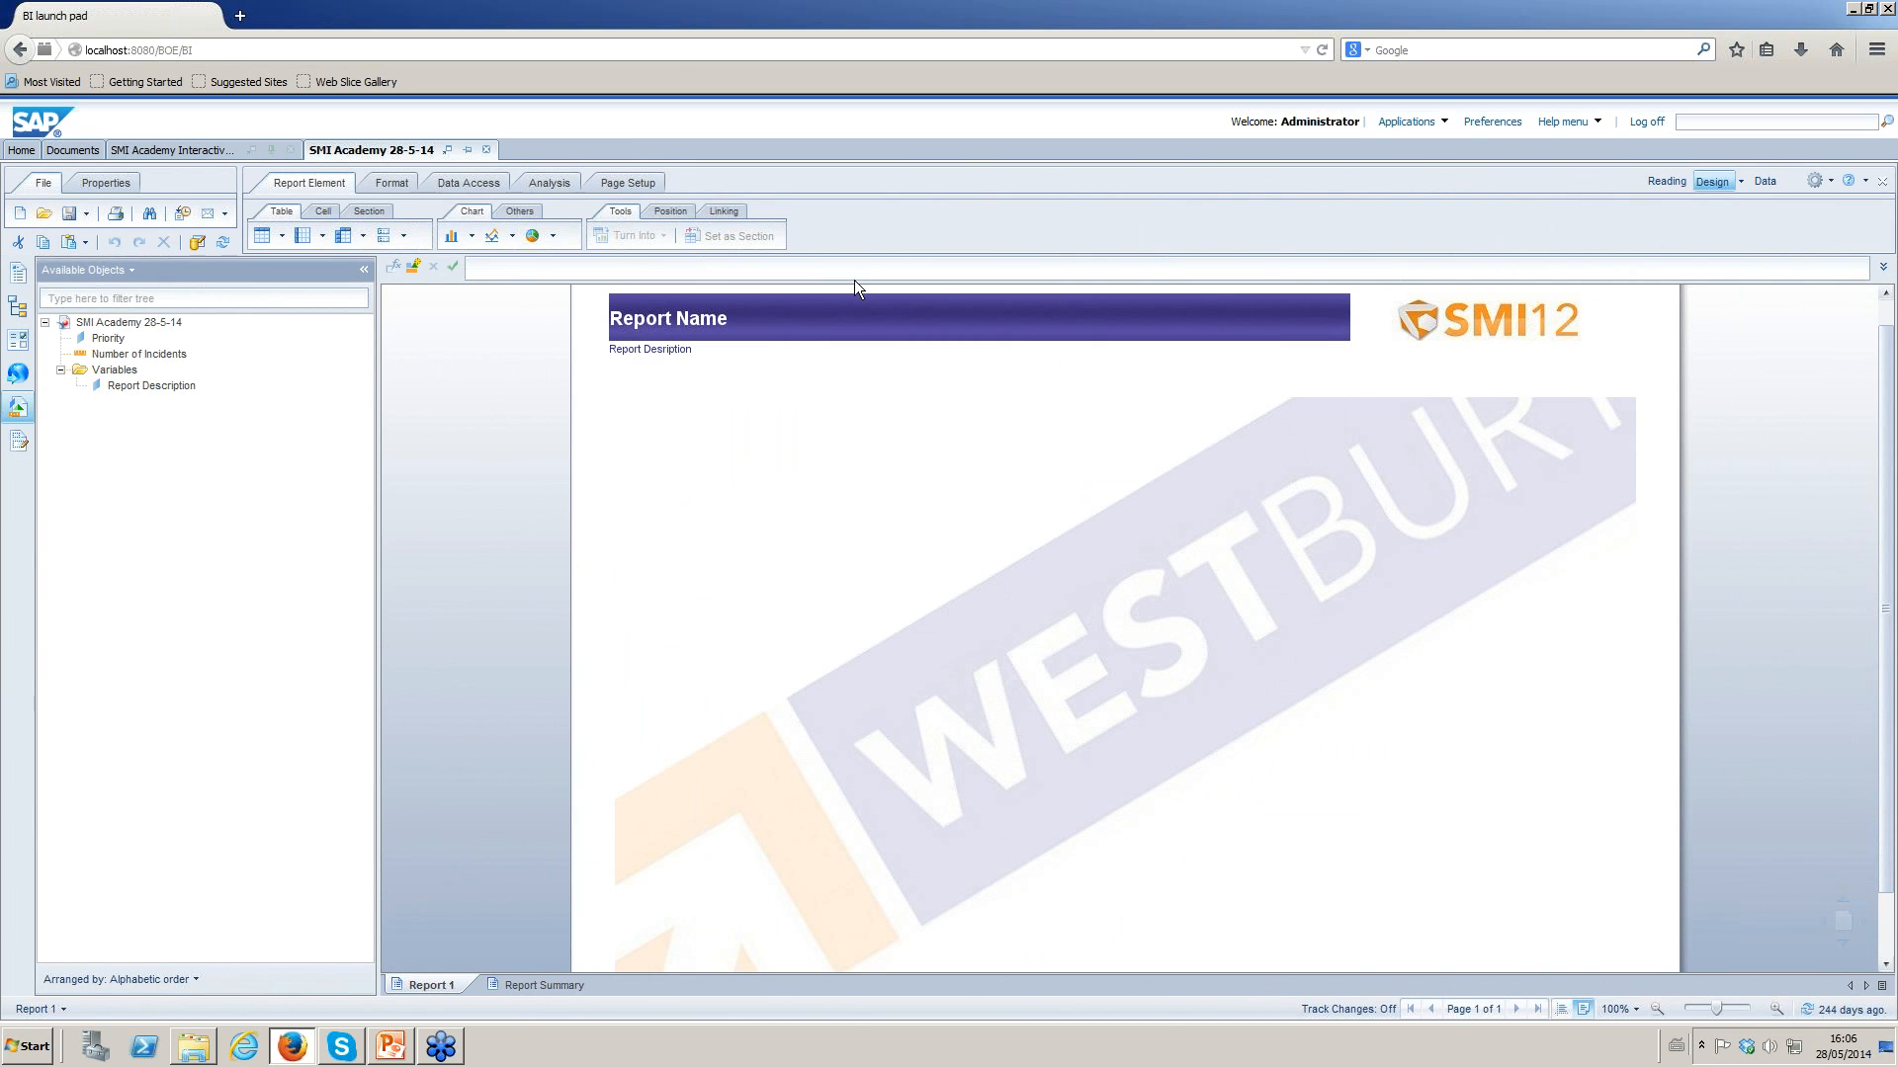
Edit the document's query and remove Number of Incidents and Priority from the result objects.
left_click(466, 183)
left_click(419, 237)
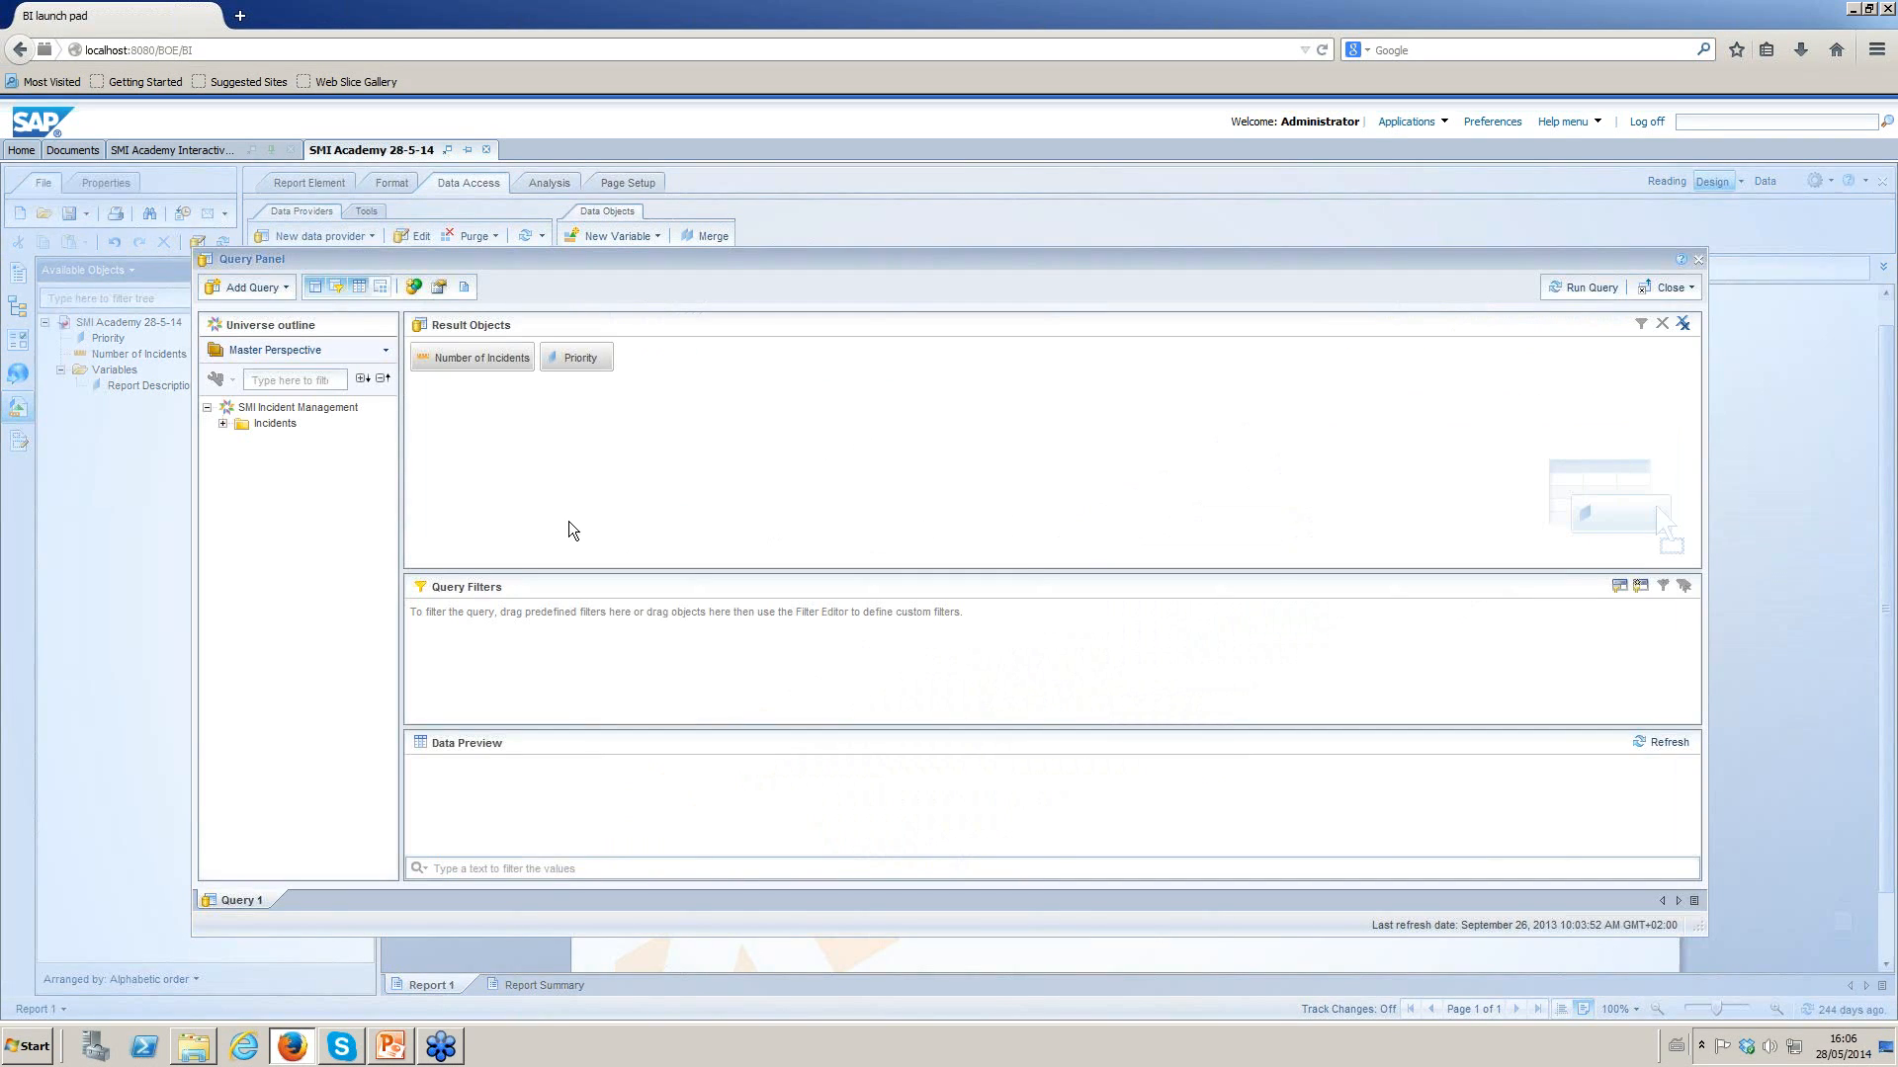
left_click_drag(1043, 262, 1040, 226)
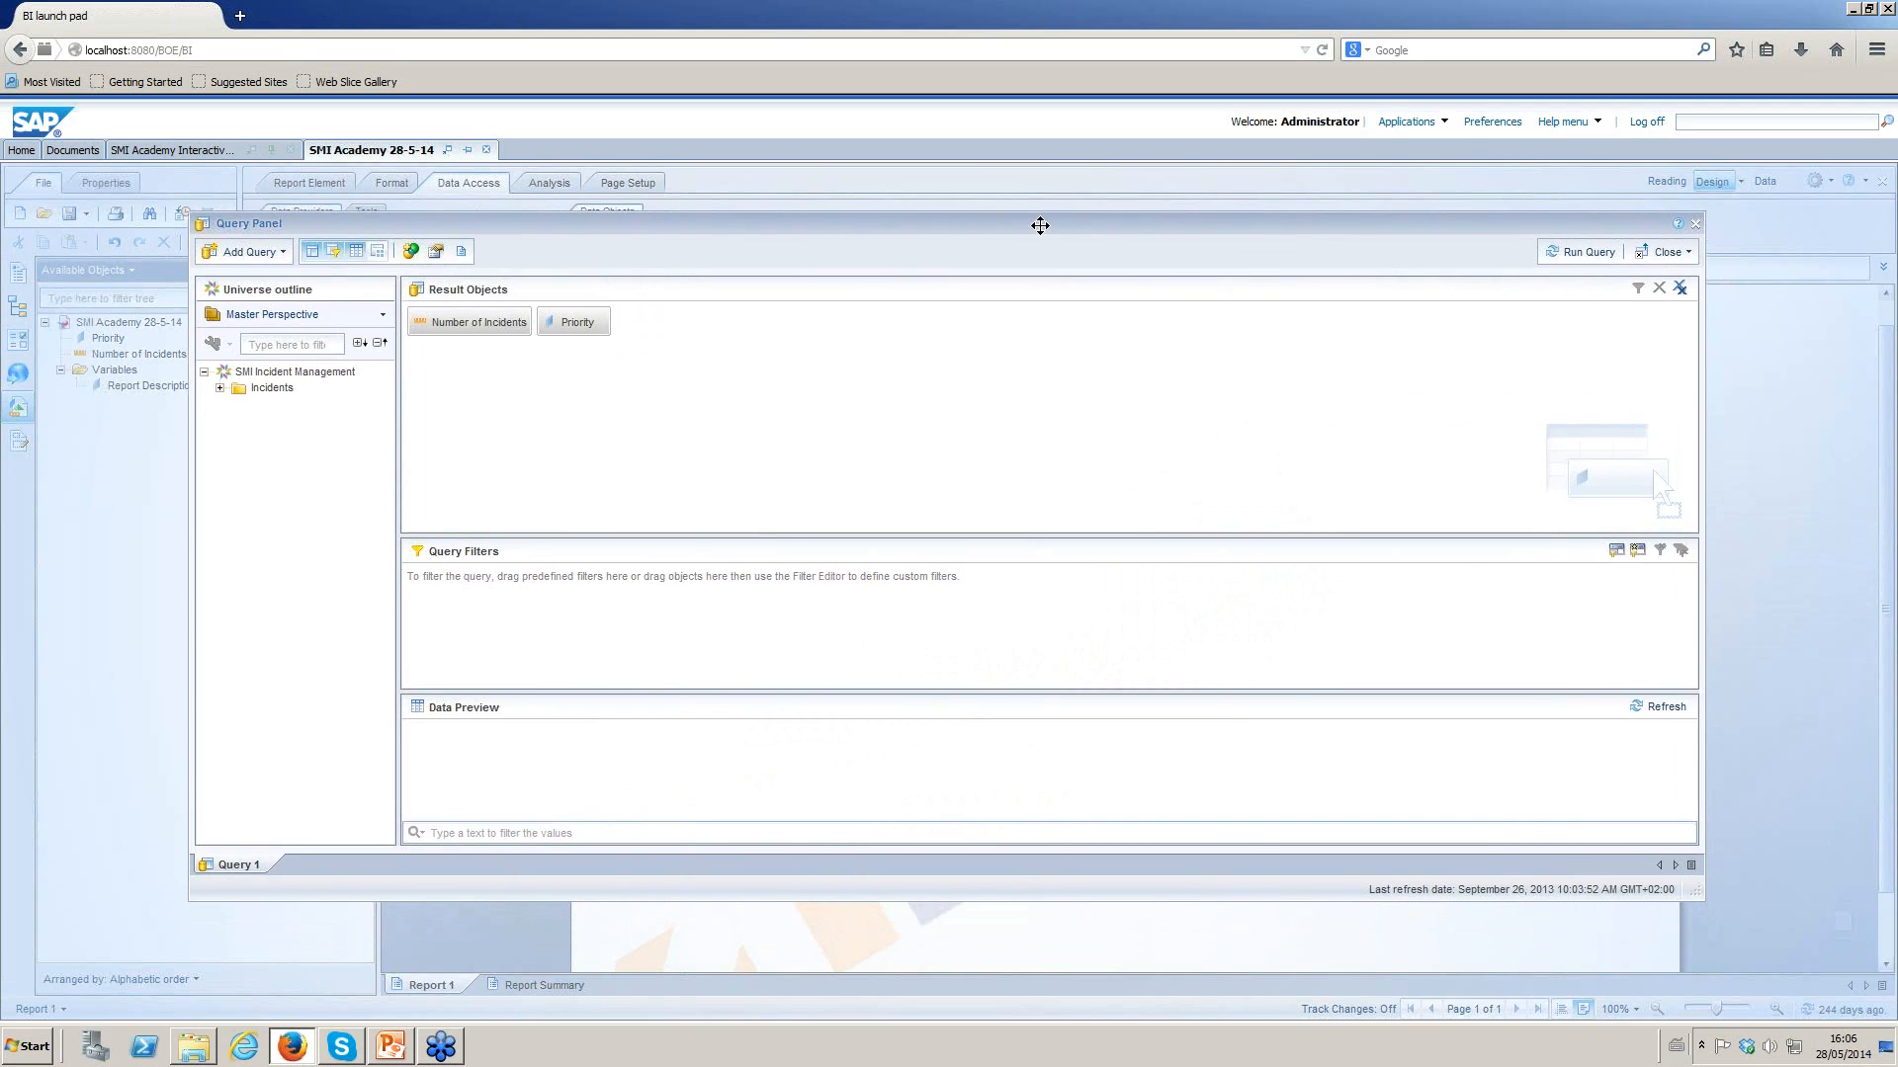
left_click(483, 326)
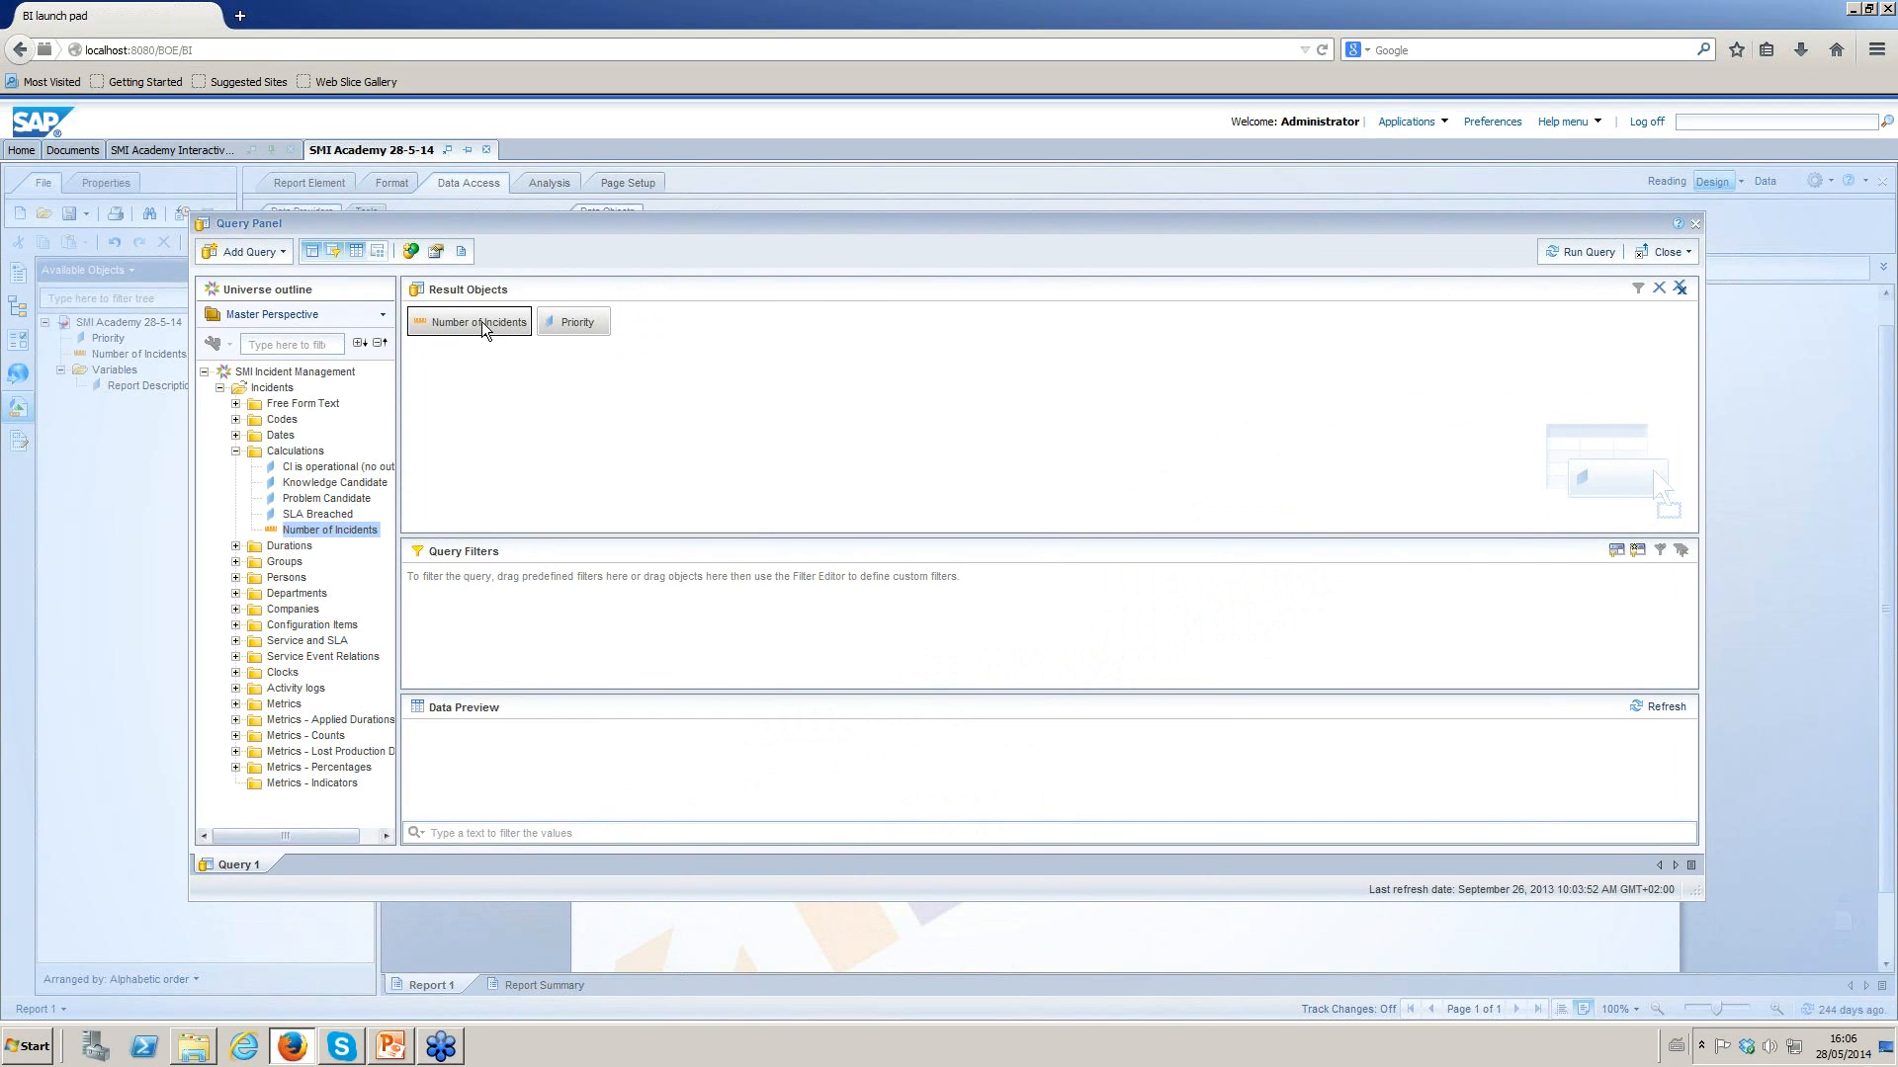
key("Delete")
key("Delete")
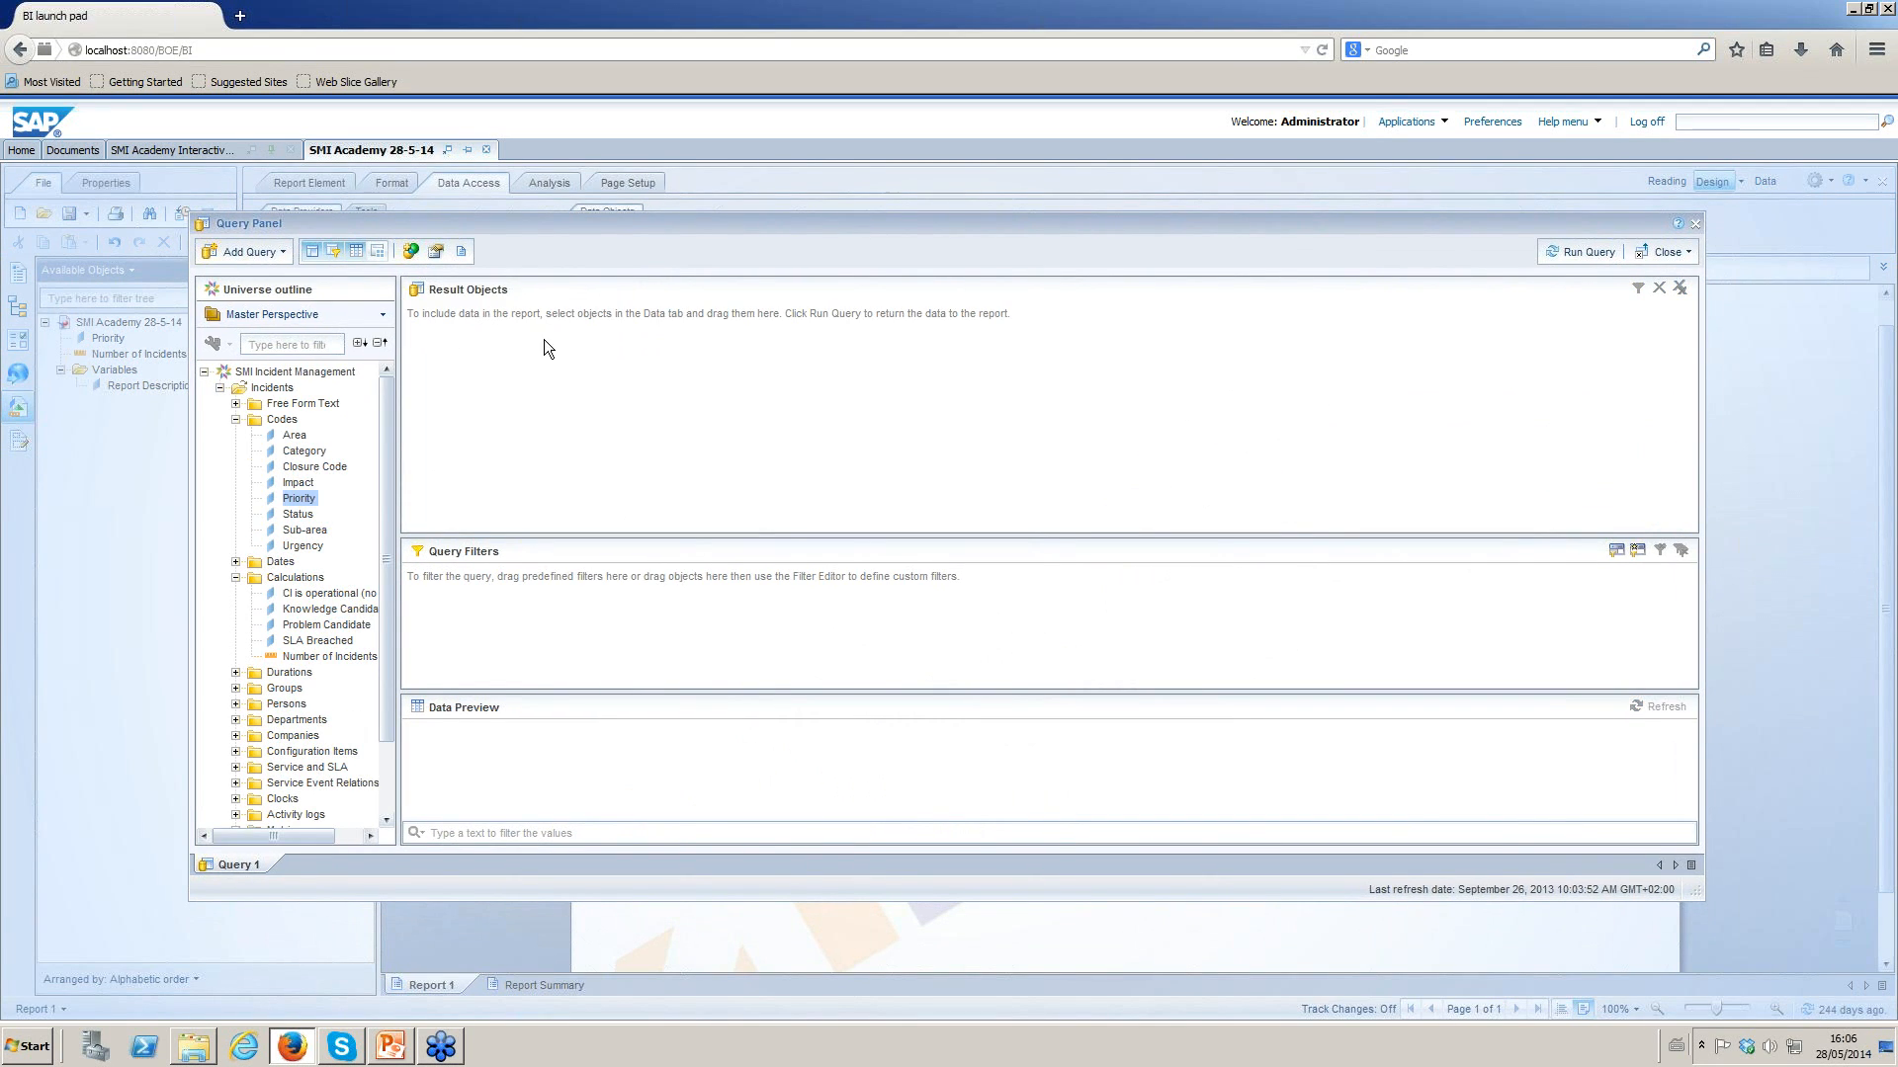
Collapse the Codes and Calculations folders, widen the universe outline, and add Competence Centers from Groups to the result objects.
left_click(236, 419)
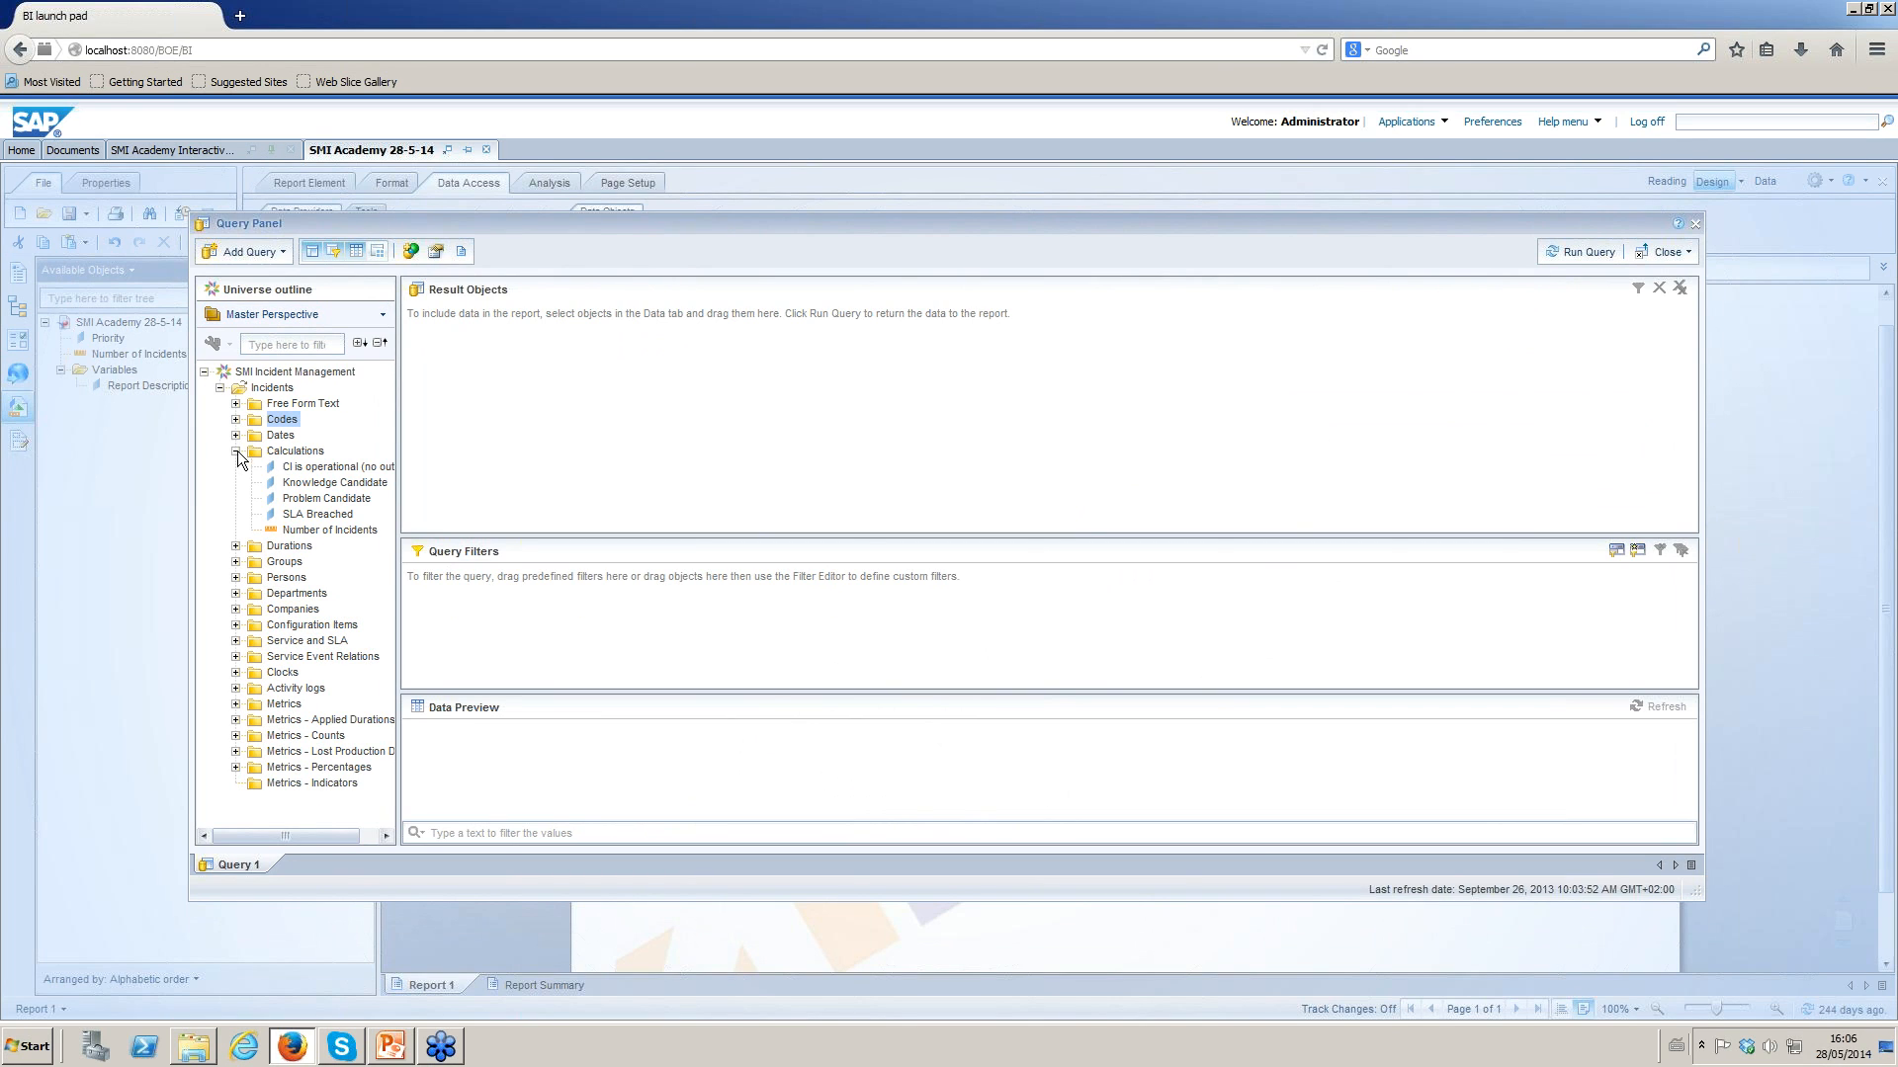
left_click(237, 451)
left_click_drag(398, 467, 464, 474)
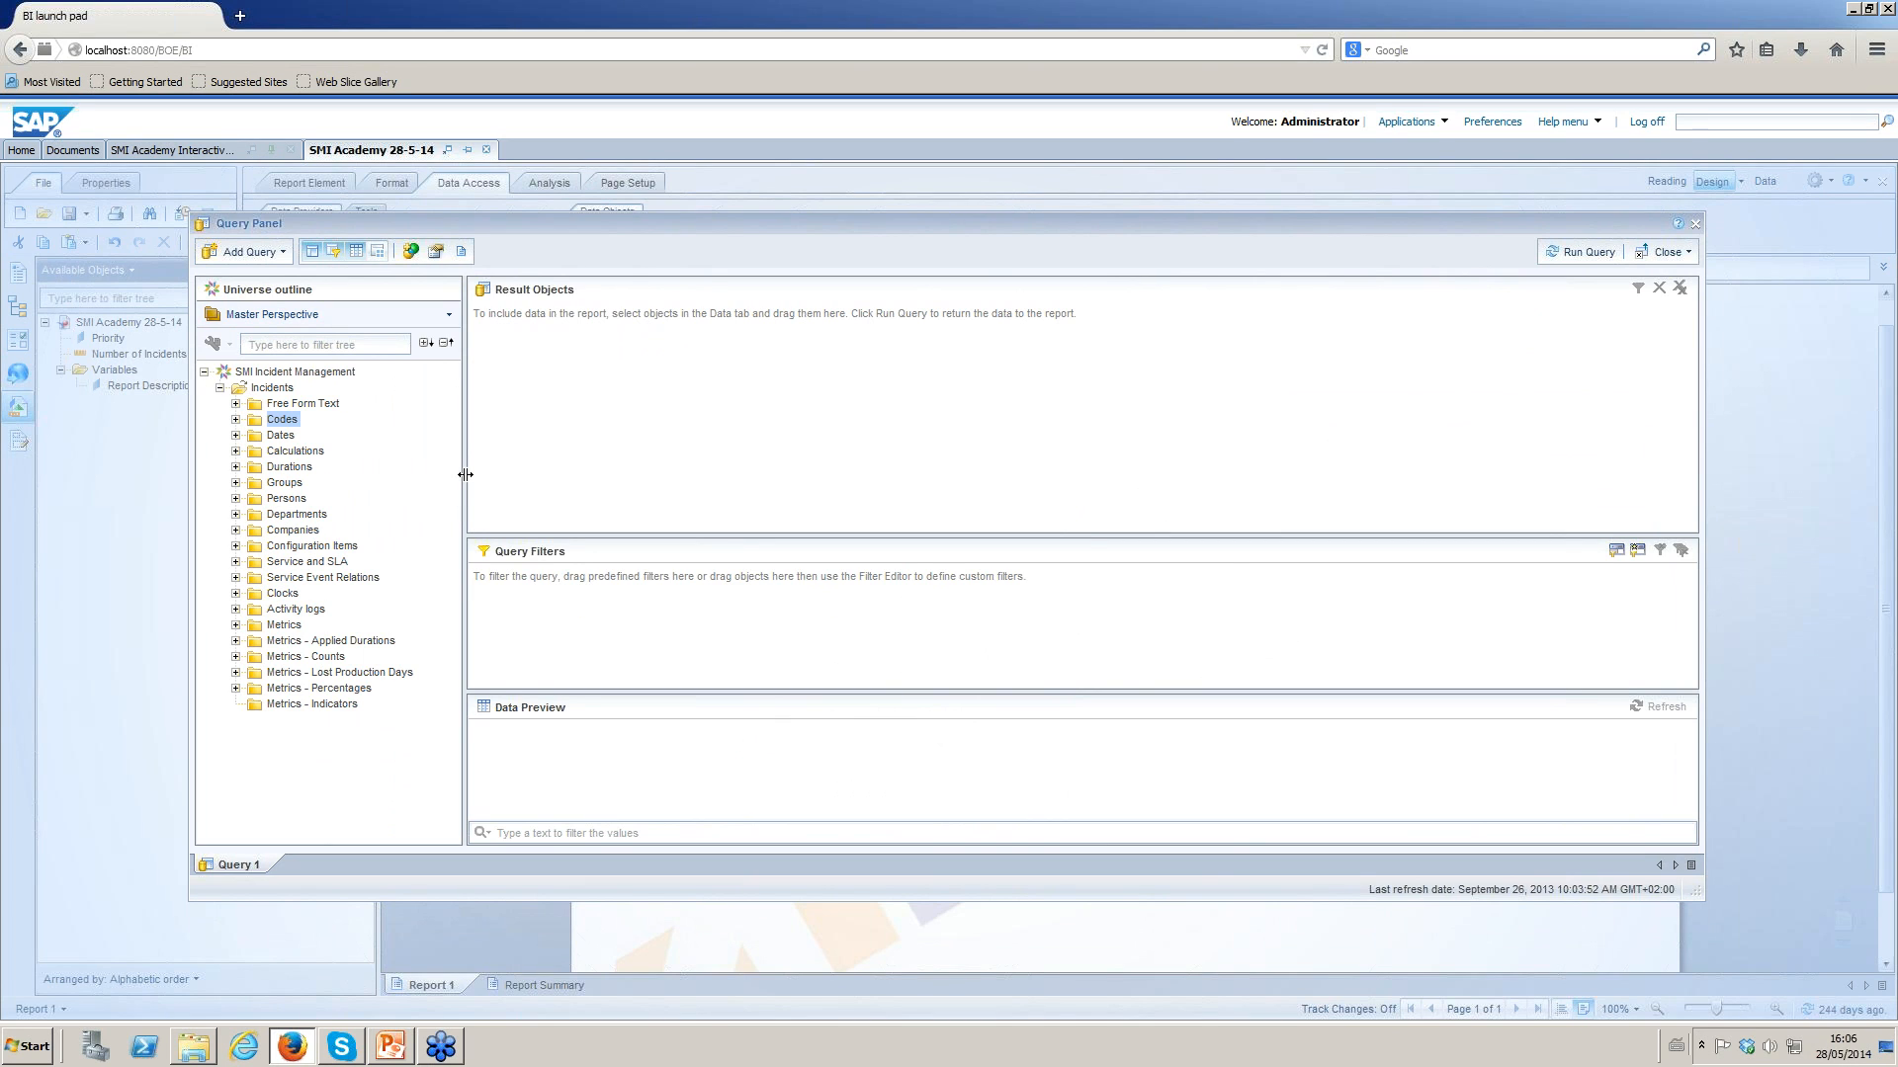
left_click(235, 483)
left_click(354, 528)
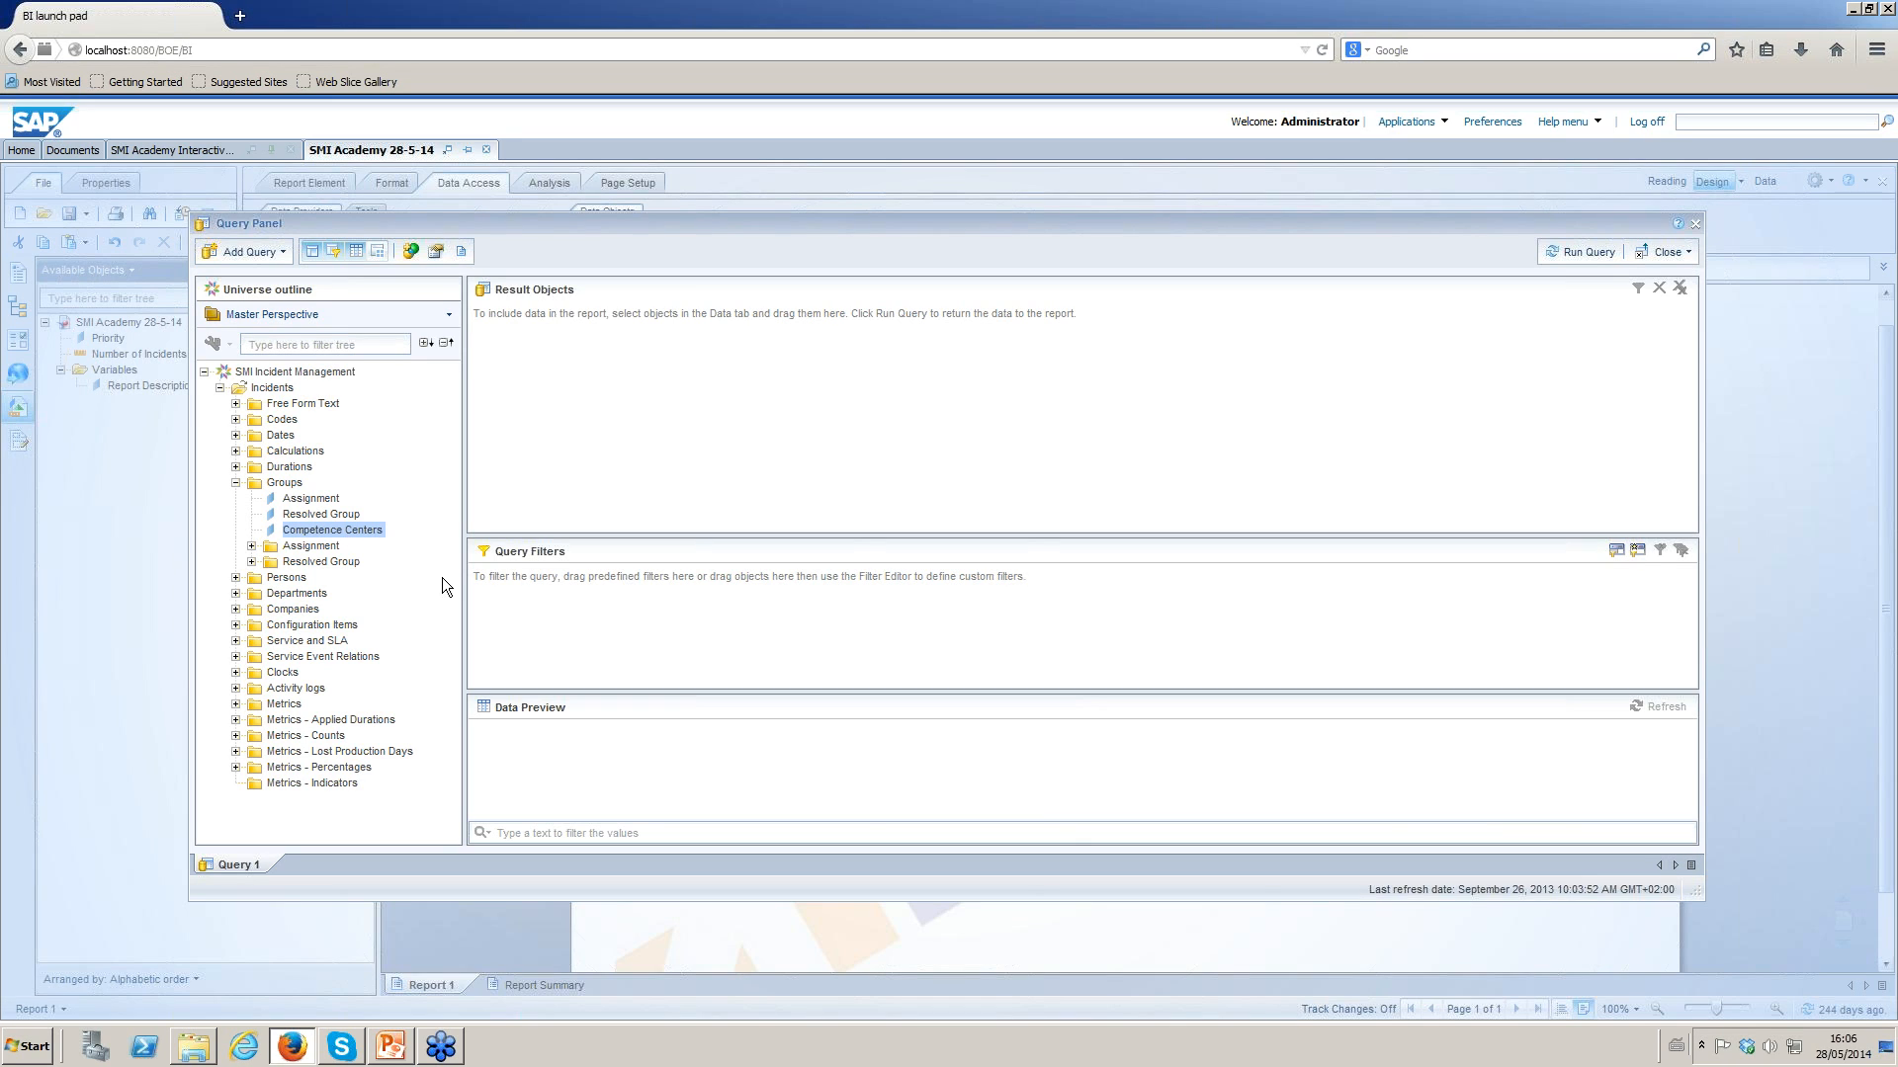
left_click(315, 500)
double_click(339, 528)
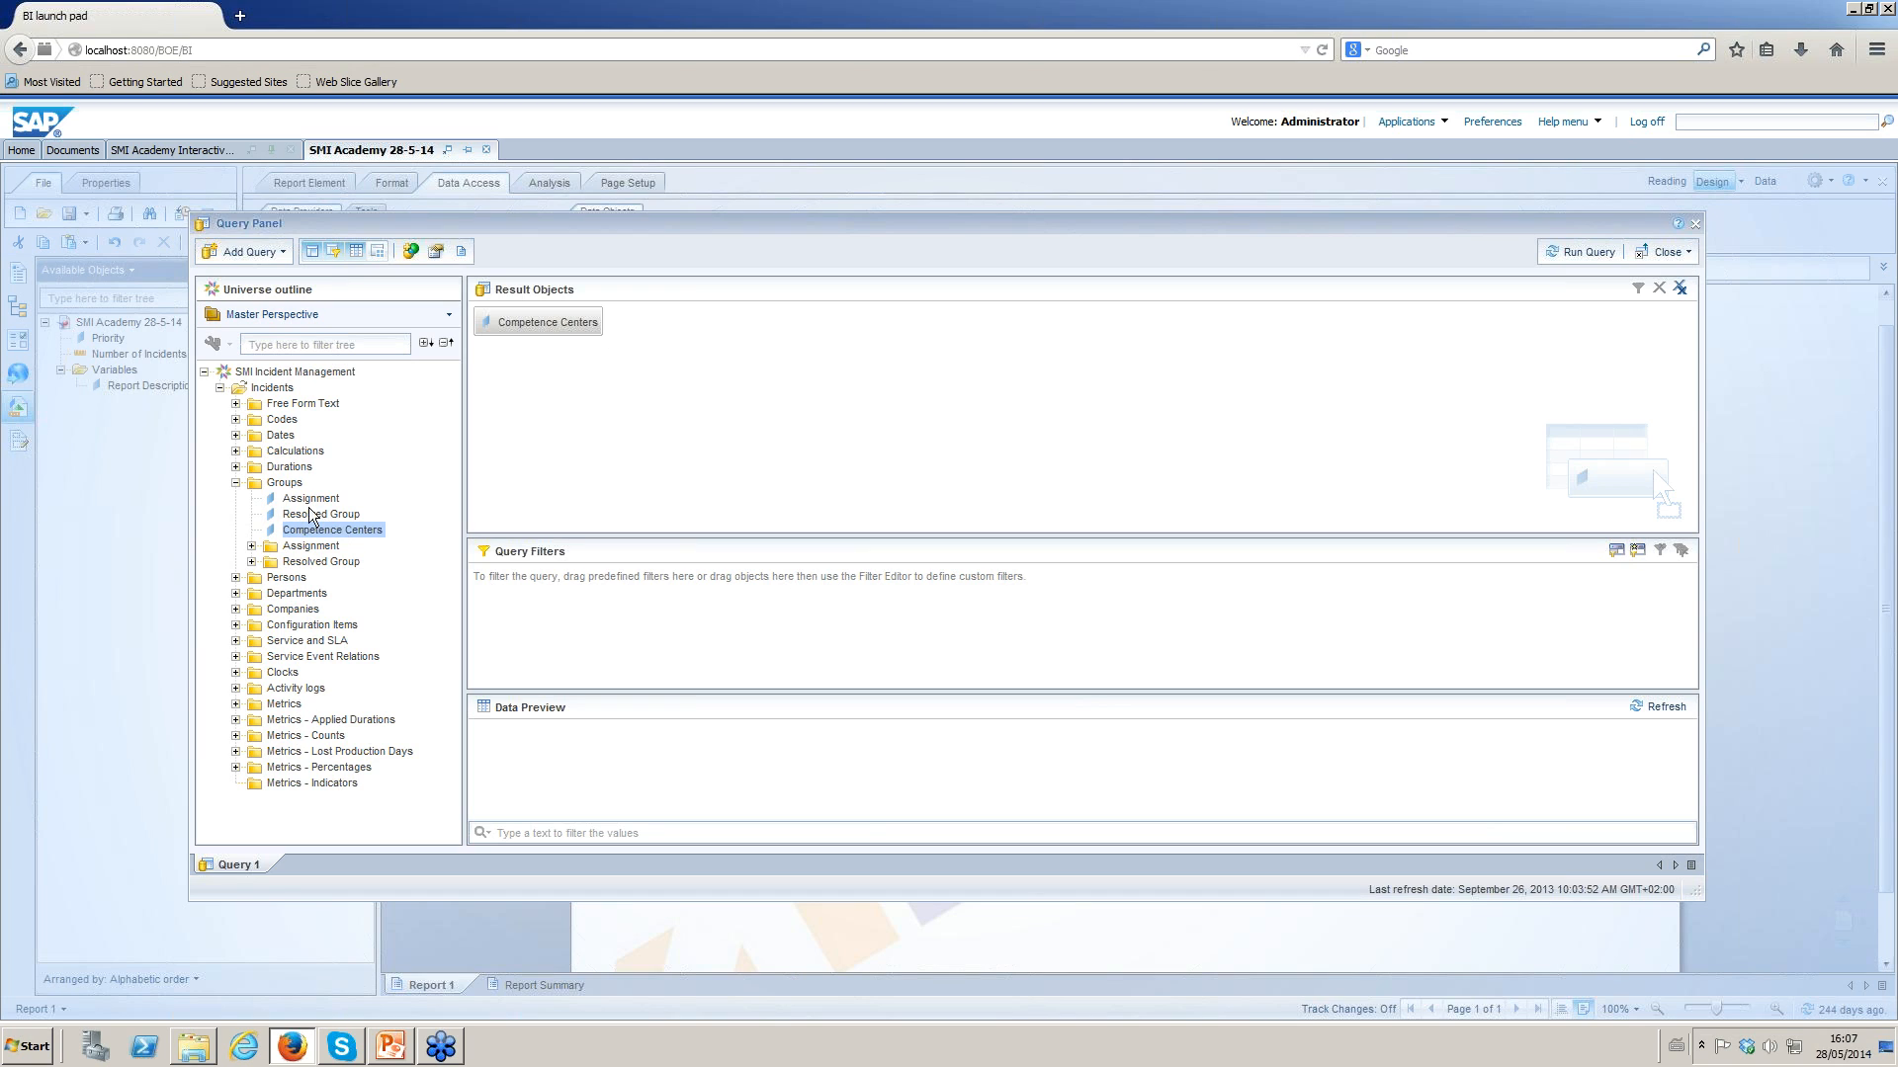
Add Priority from the Codes folder and Assignment from the Groups folder to the result objects.
left_click(235, 419)
left_click(299, 499)
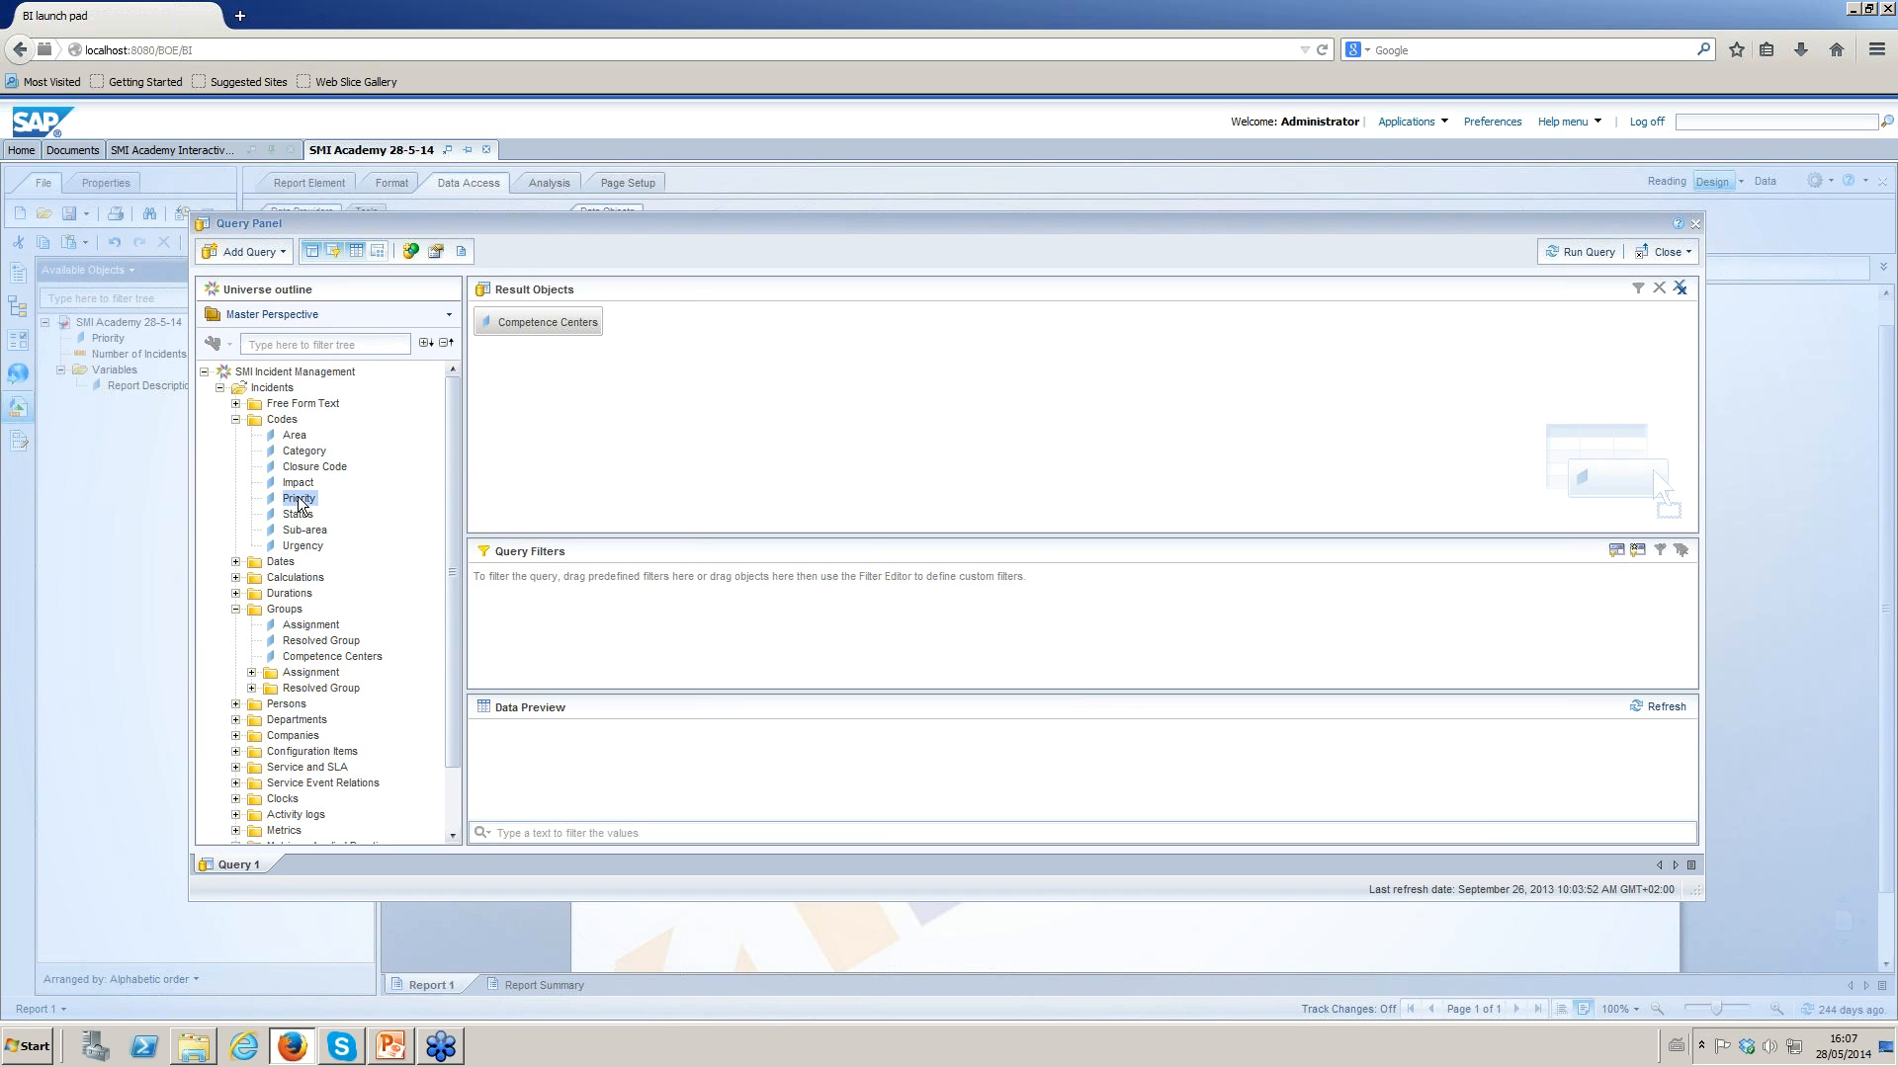
double_click(298, 499)
left_click(235, 419)
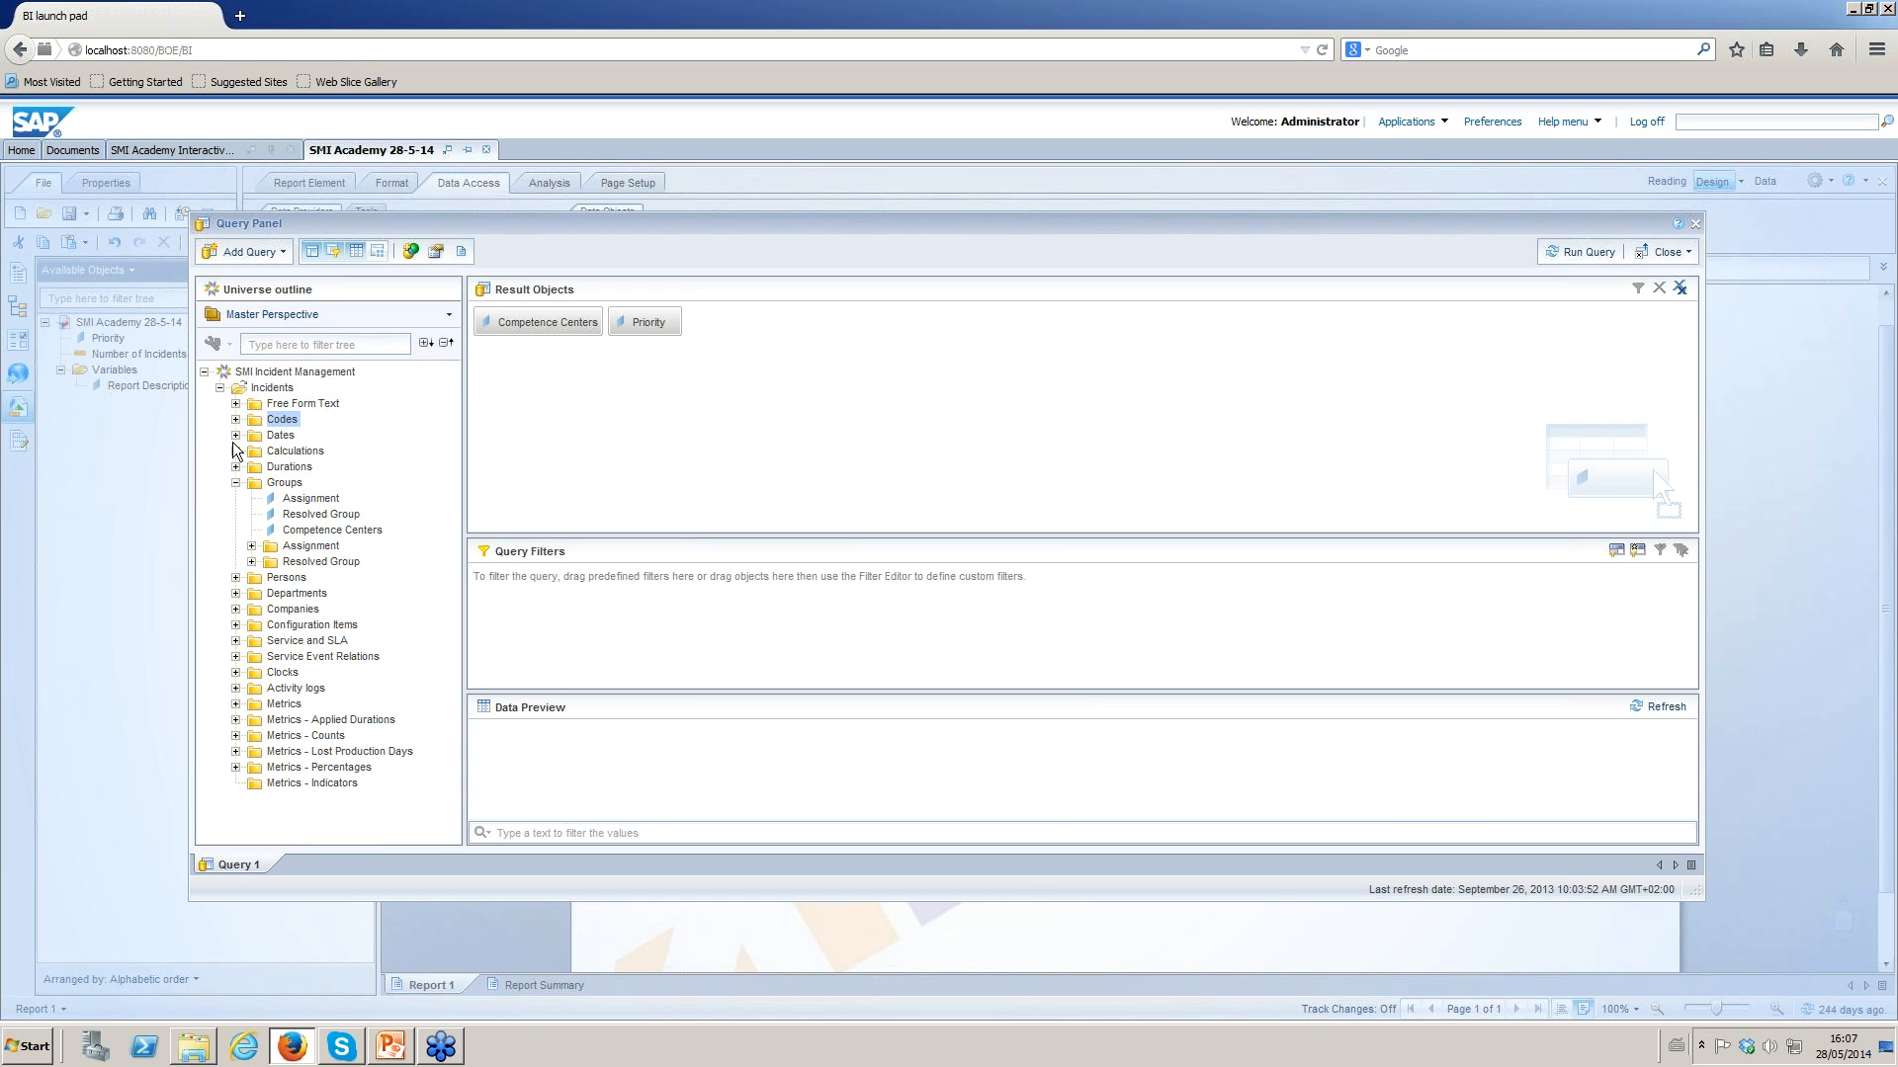
double_click(309, 501)
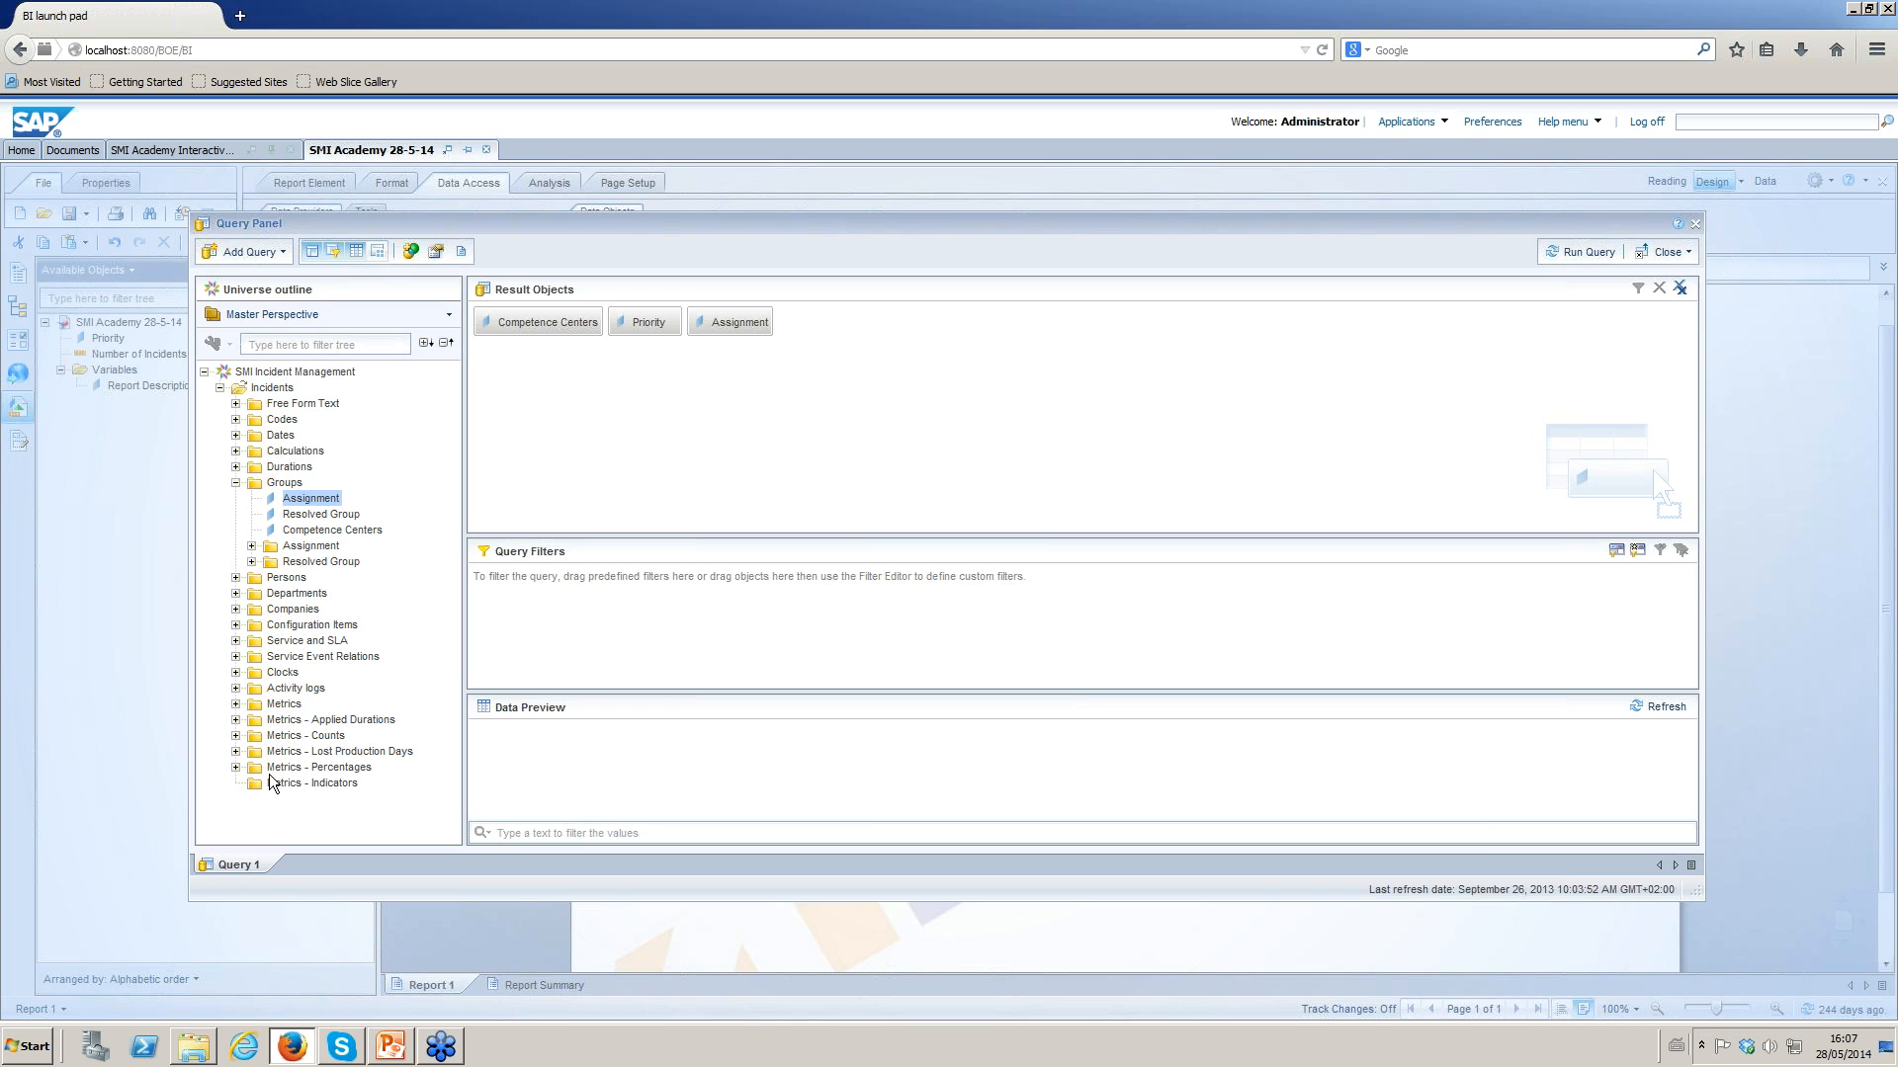
Add Service from the Service and SLA folder to the result objects, and collapse the Service and SLA and Groups folders.
left_click(235, 640)
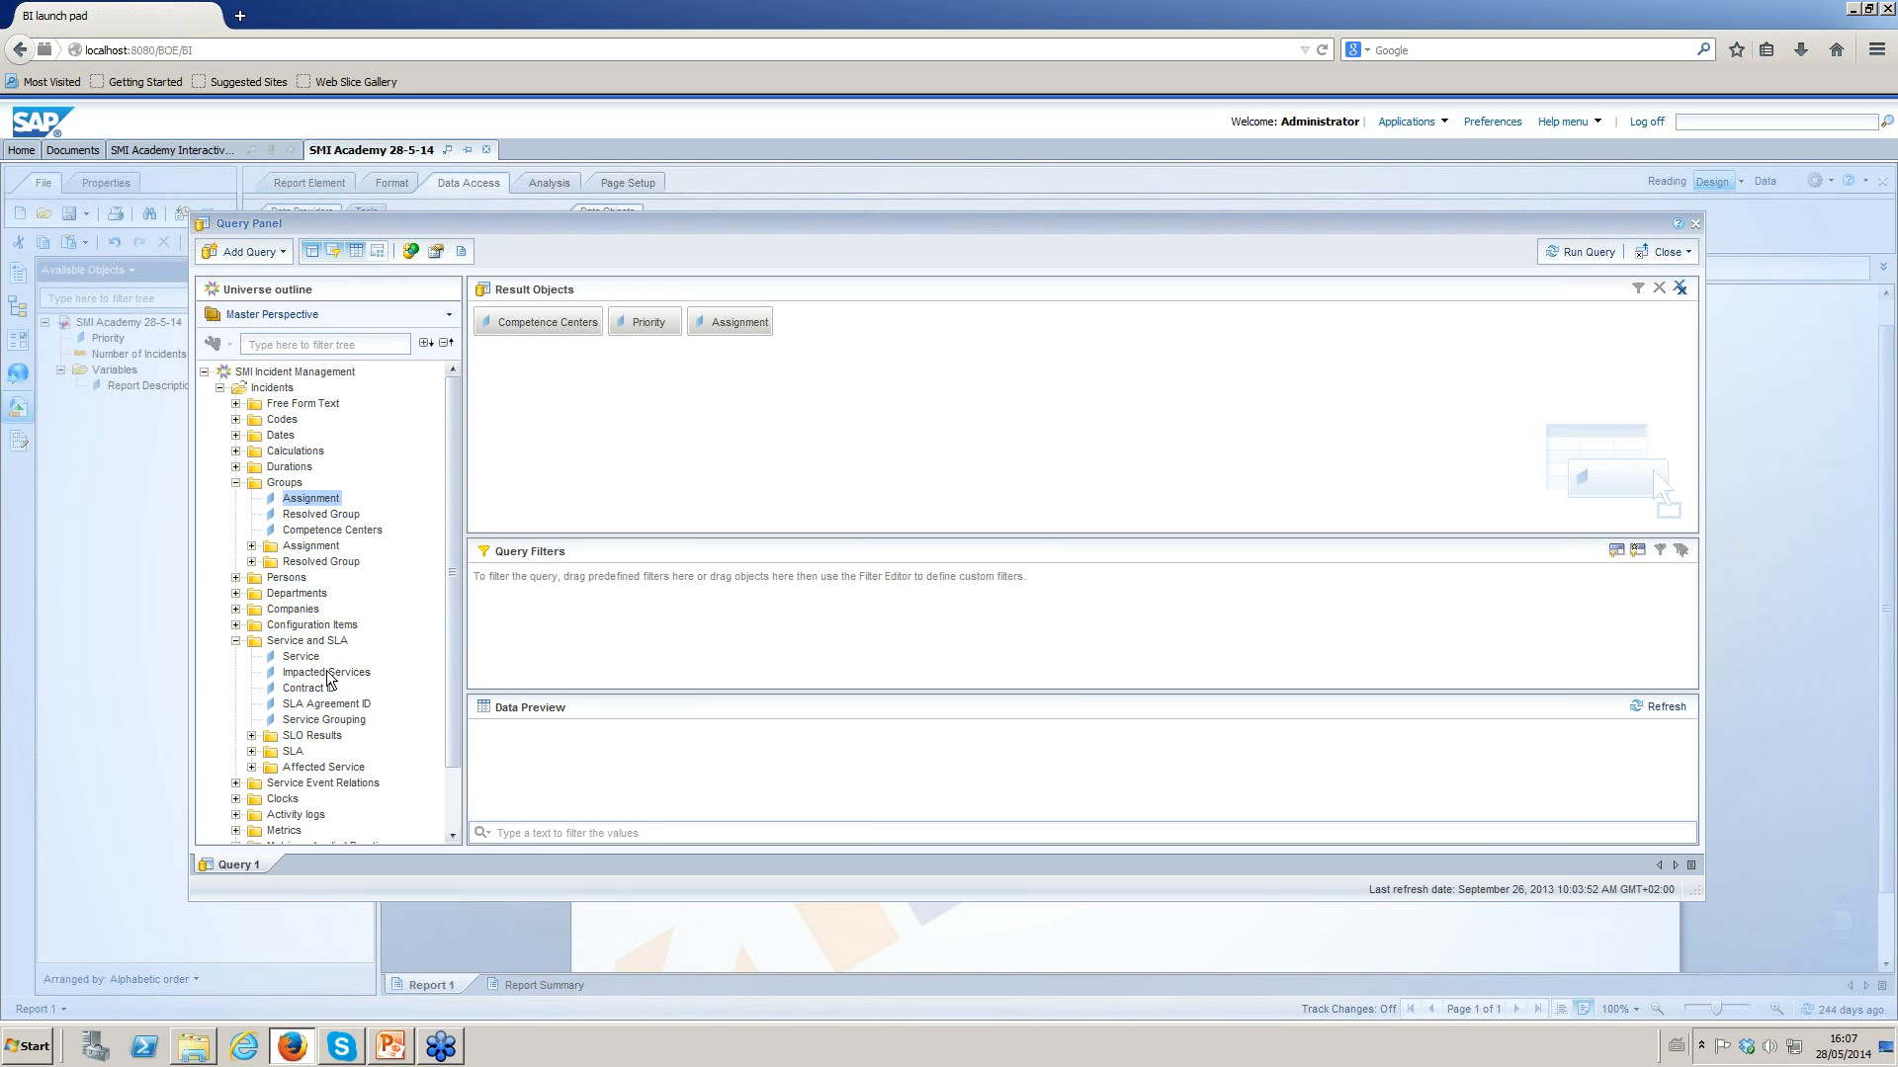
left_click(298, 659)
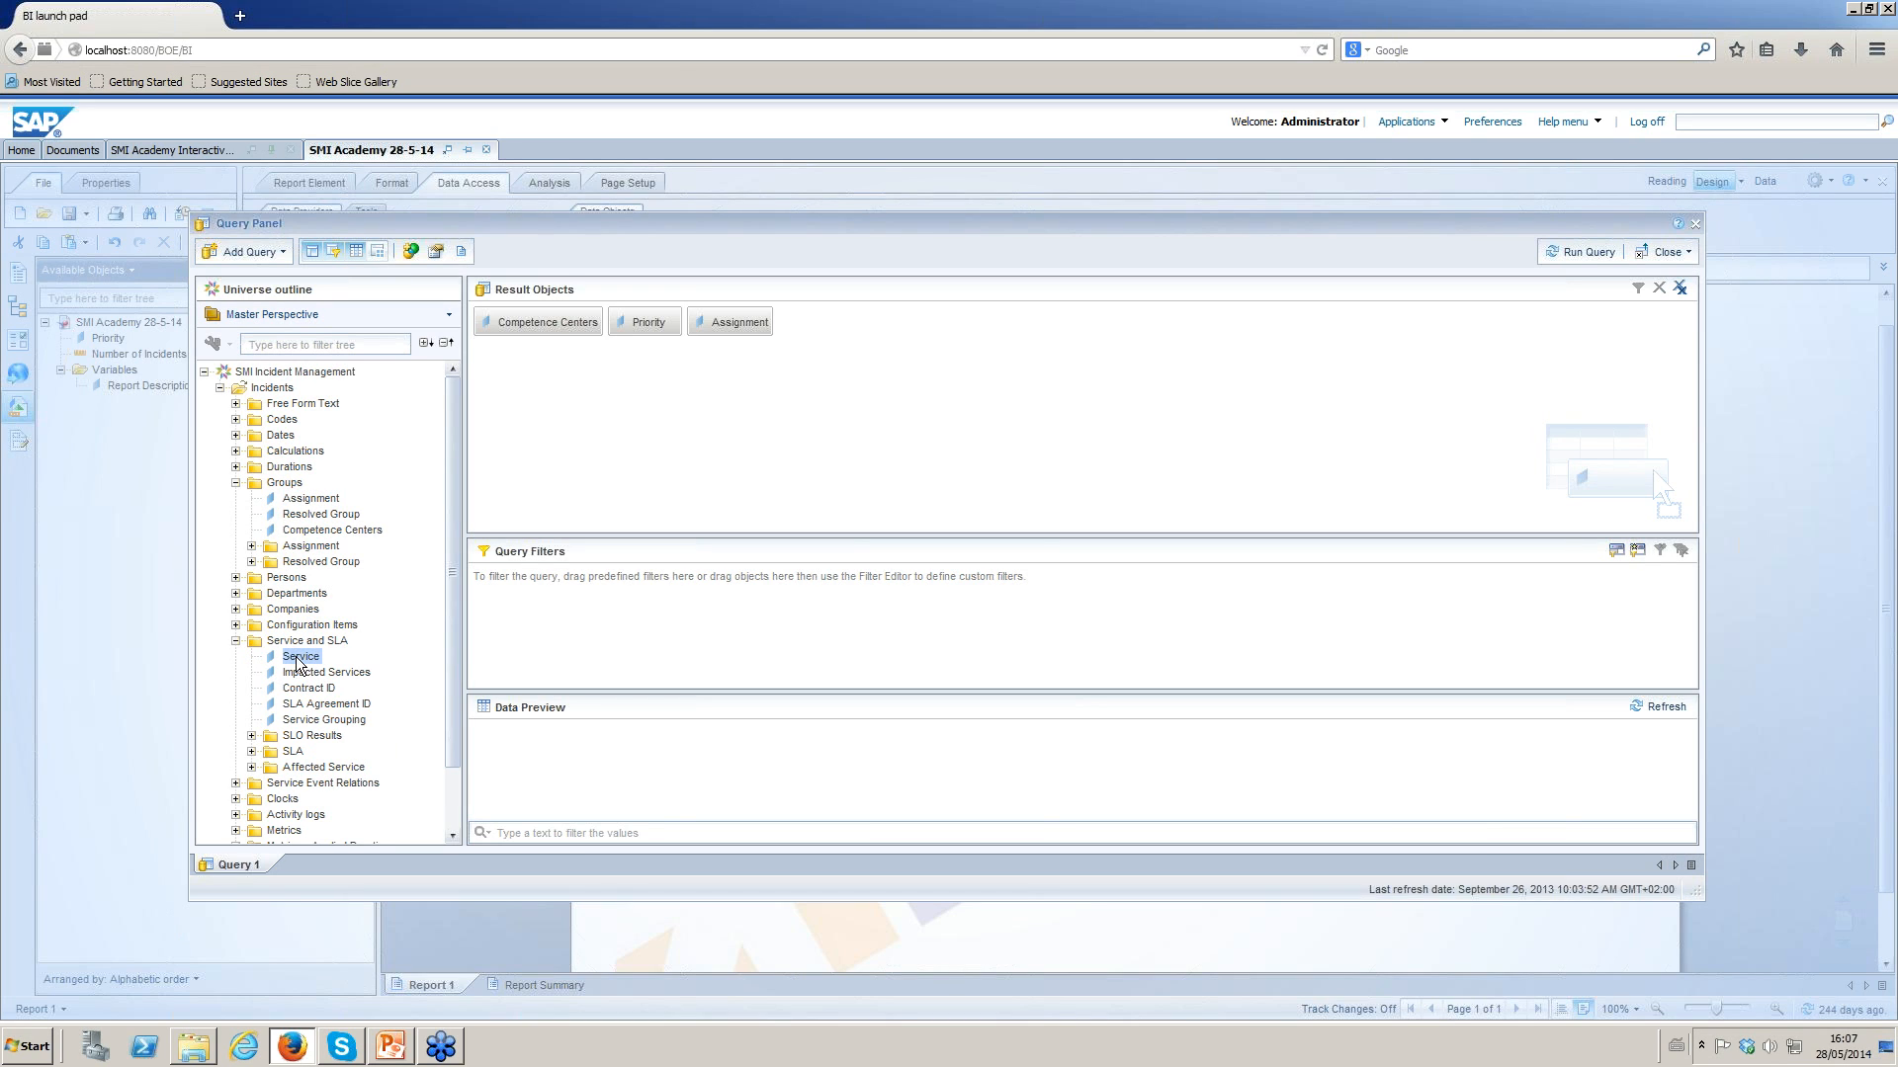
double_click(299, 658)
left_click(311, 721)
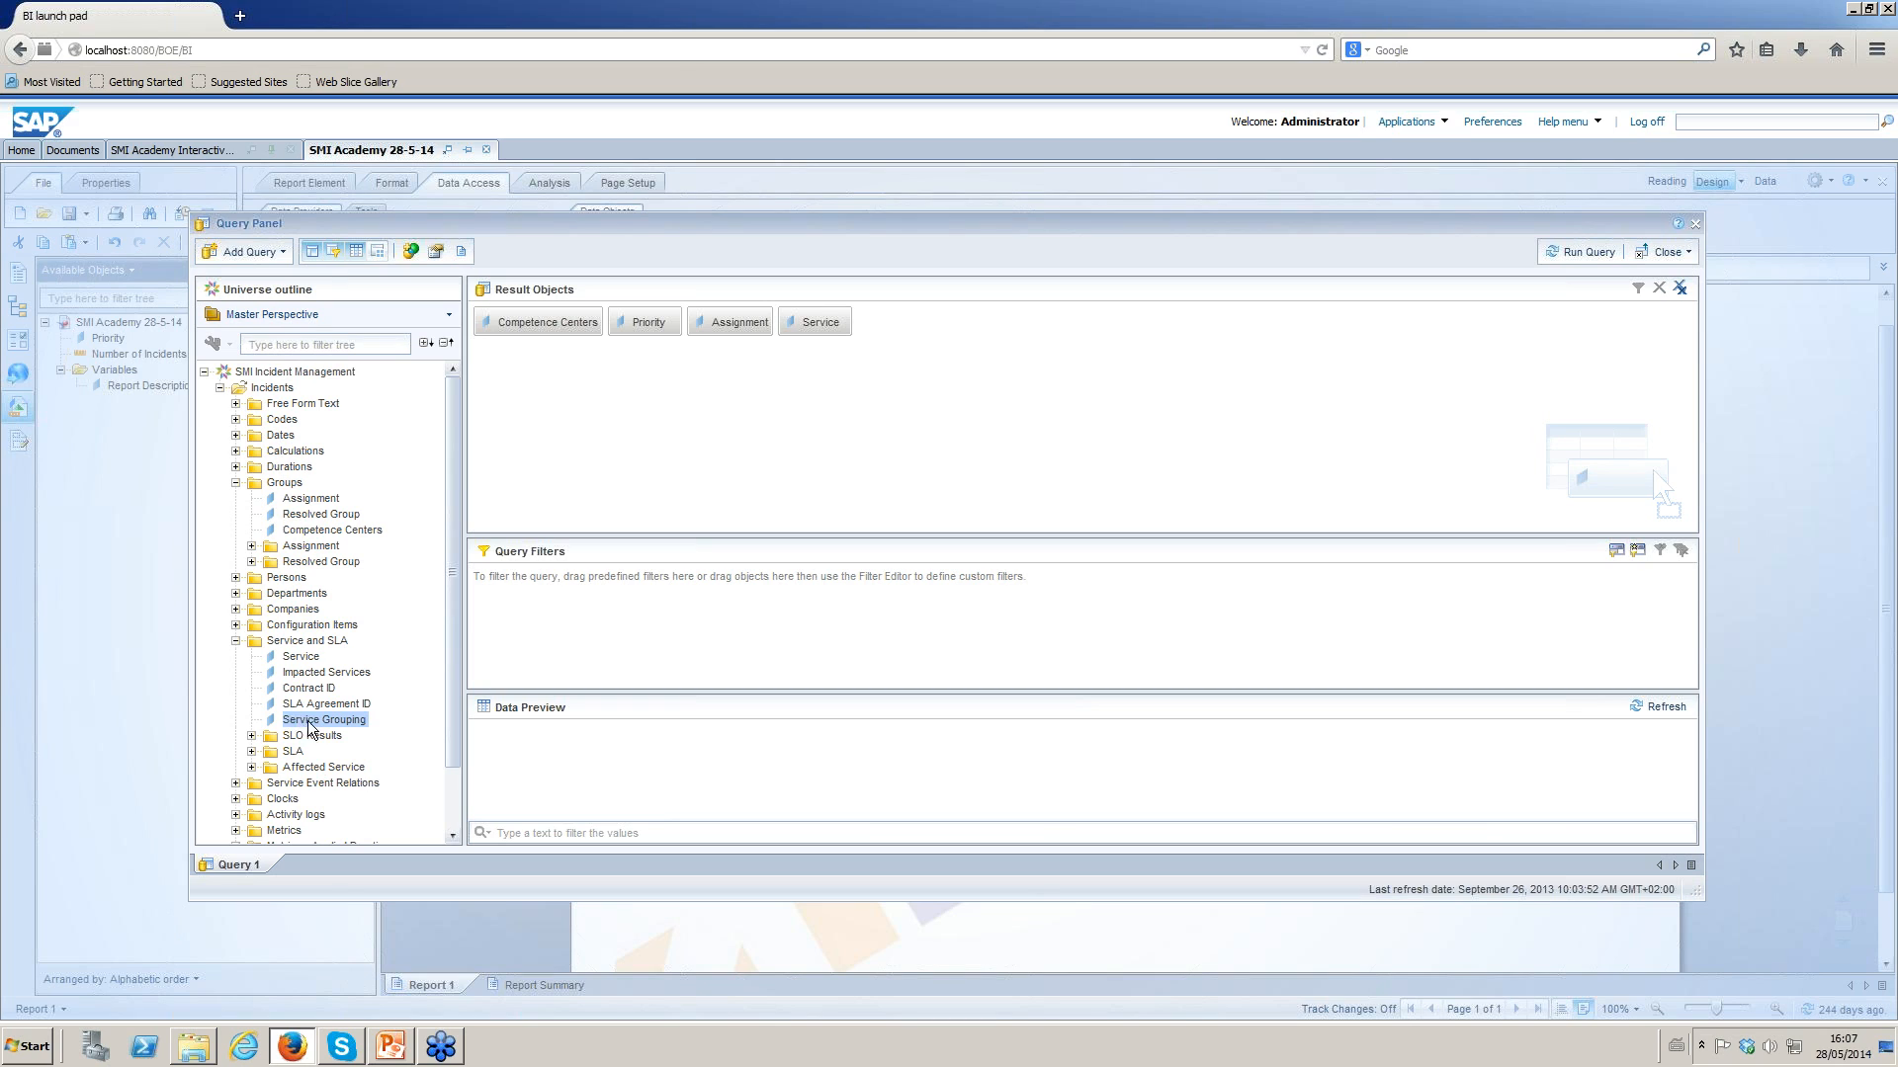
left_click(299, 657)
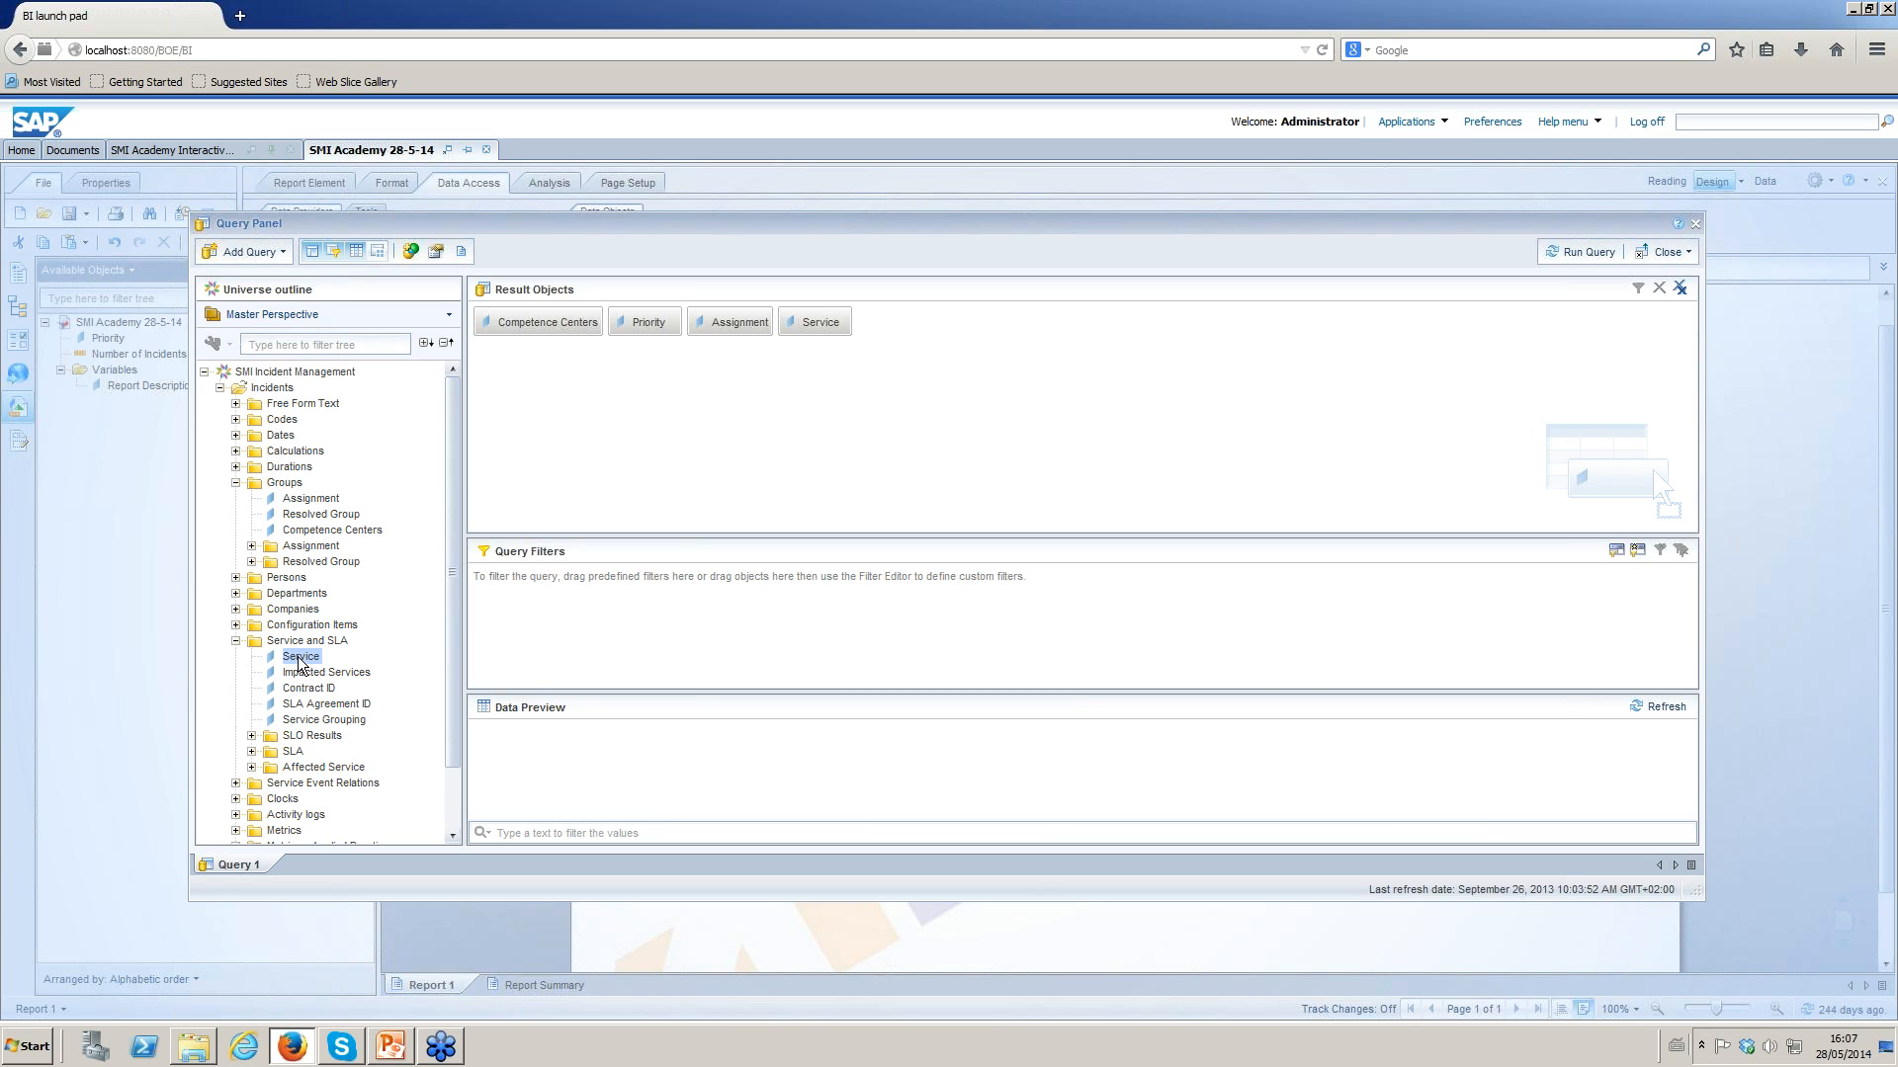
left_click(236, 640)
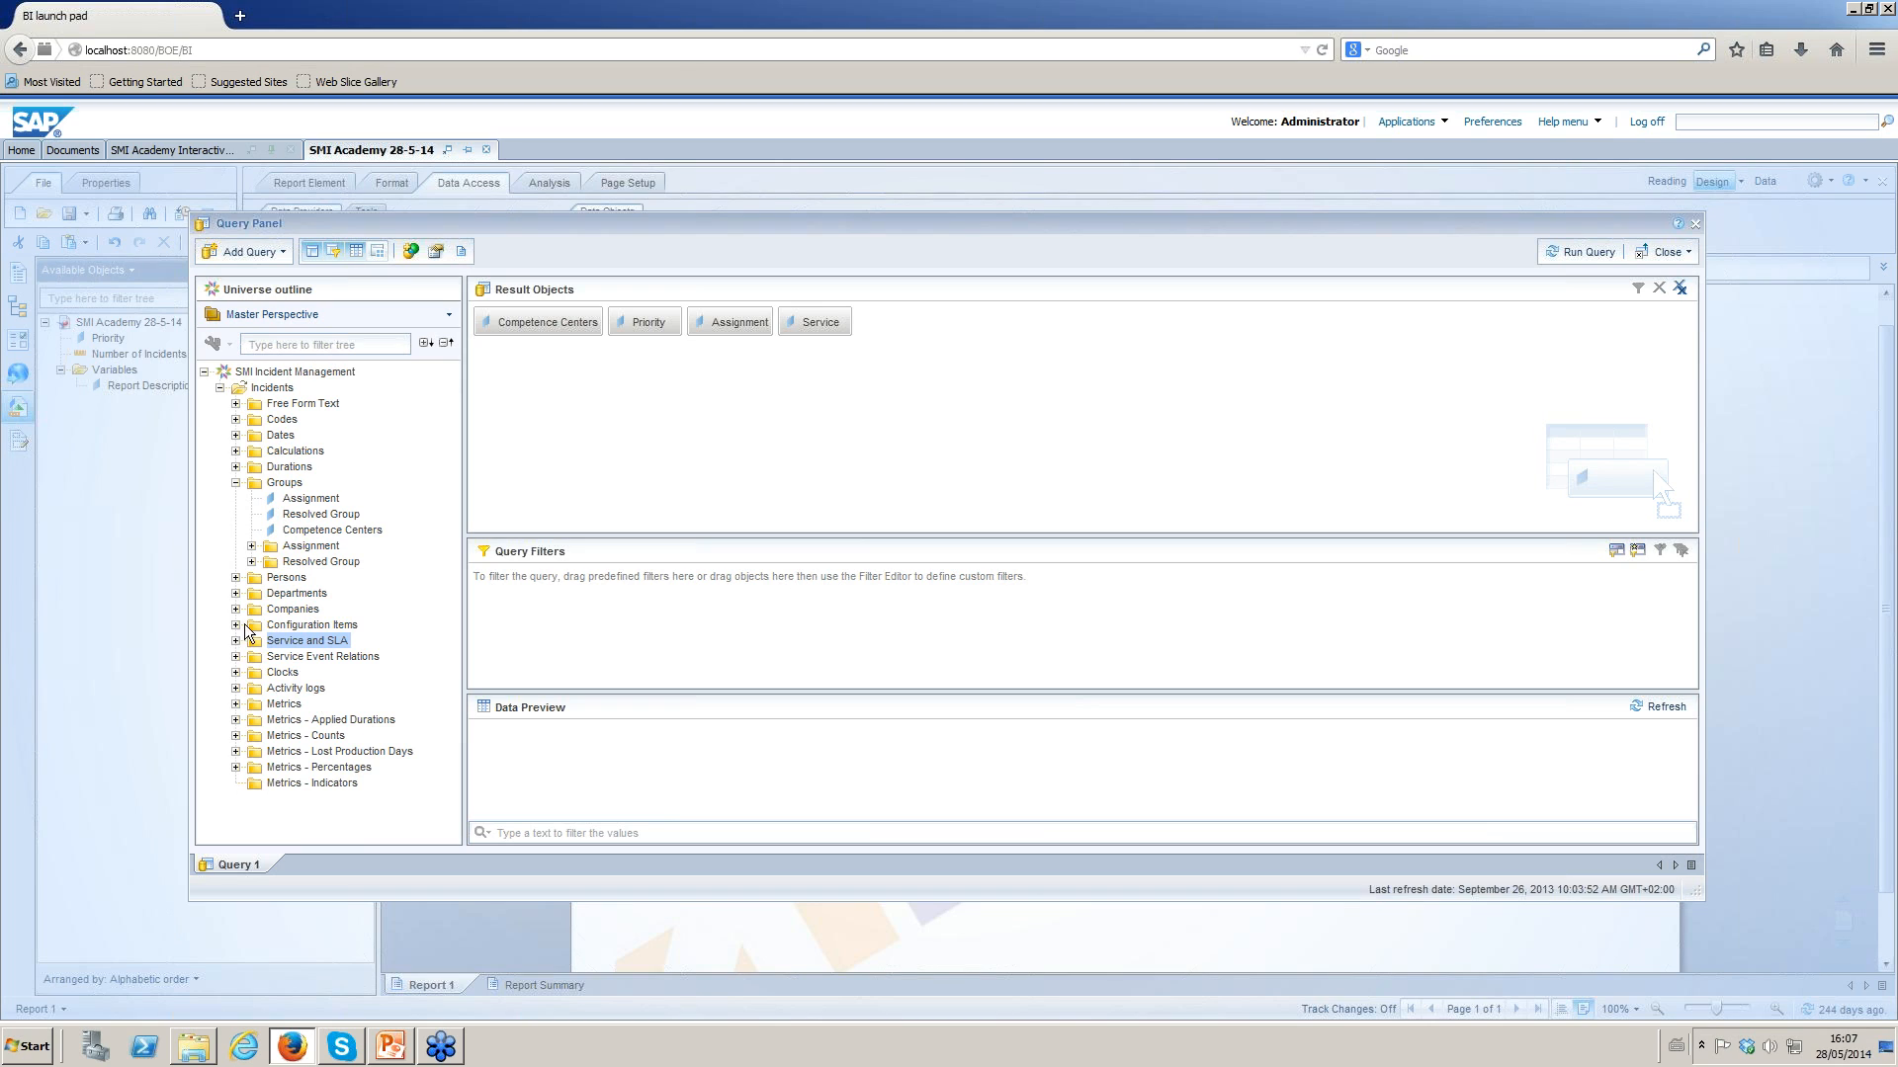
left_click(237, 483)
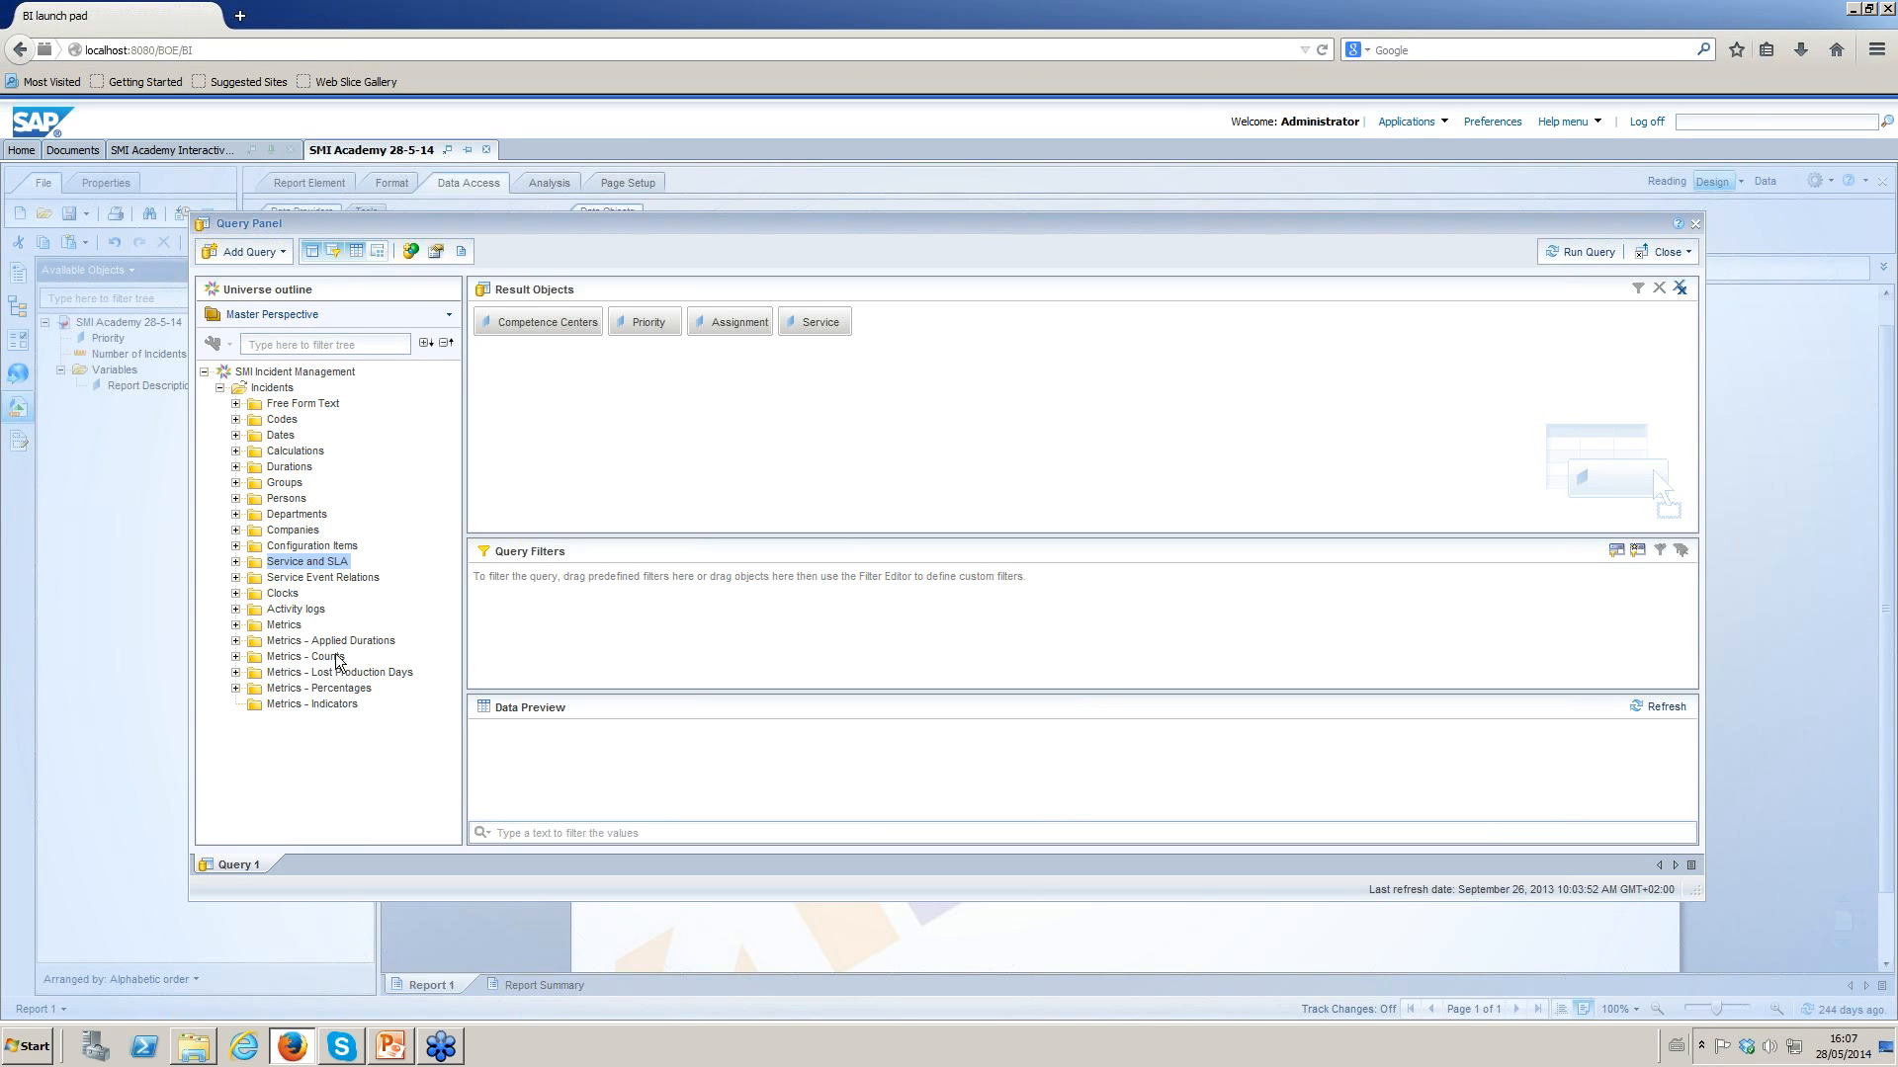
Add Aging Brackets (Business Days) from the Metrics folder to the result objects.
left_click(236, 625)
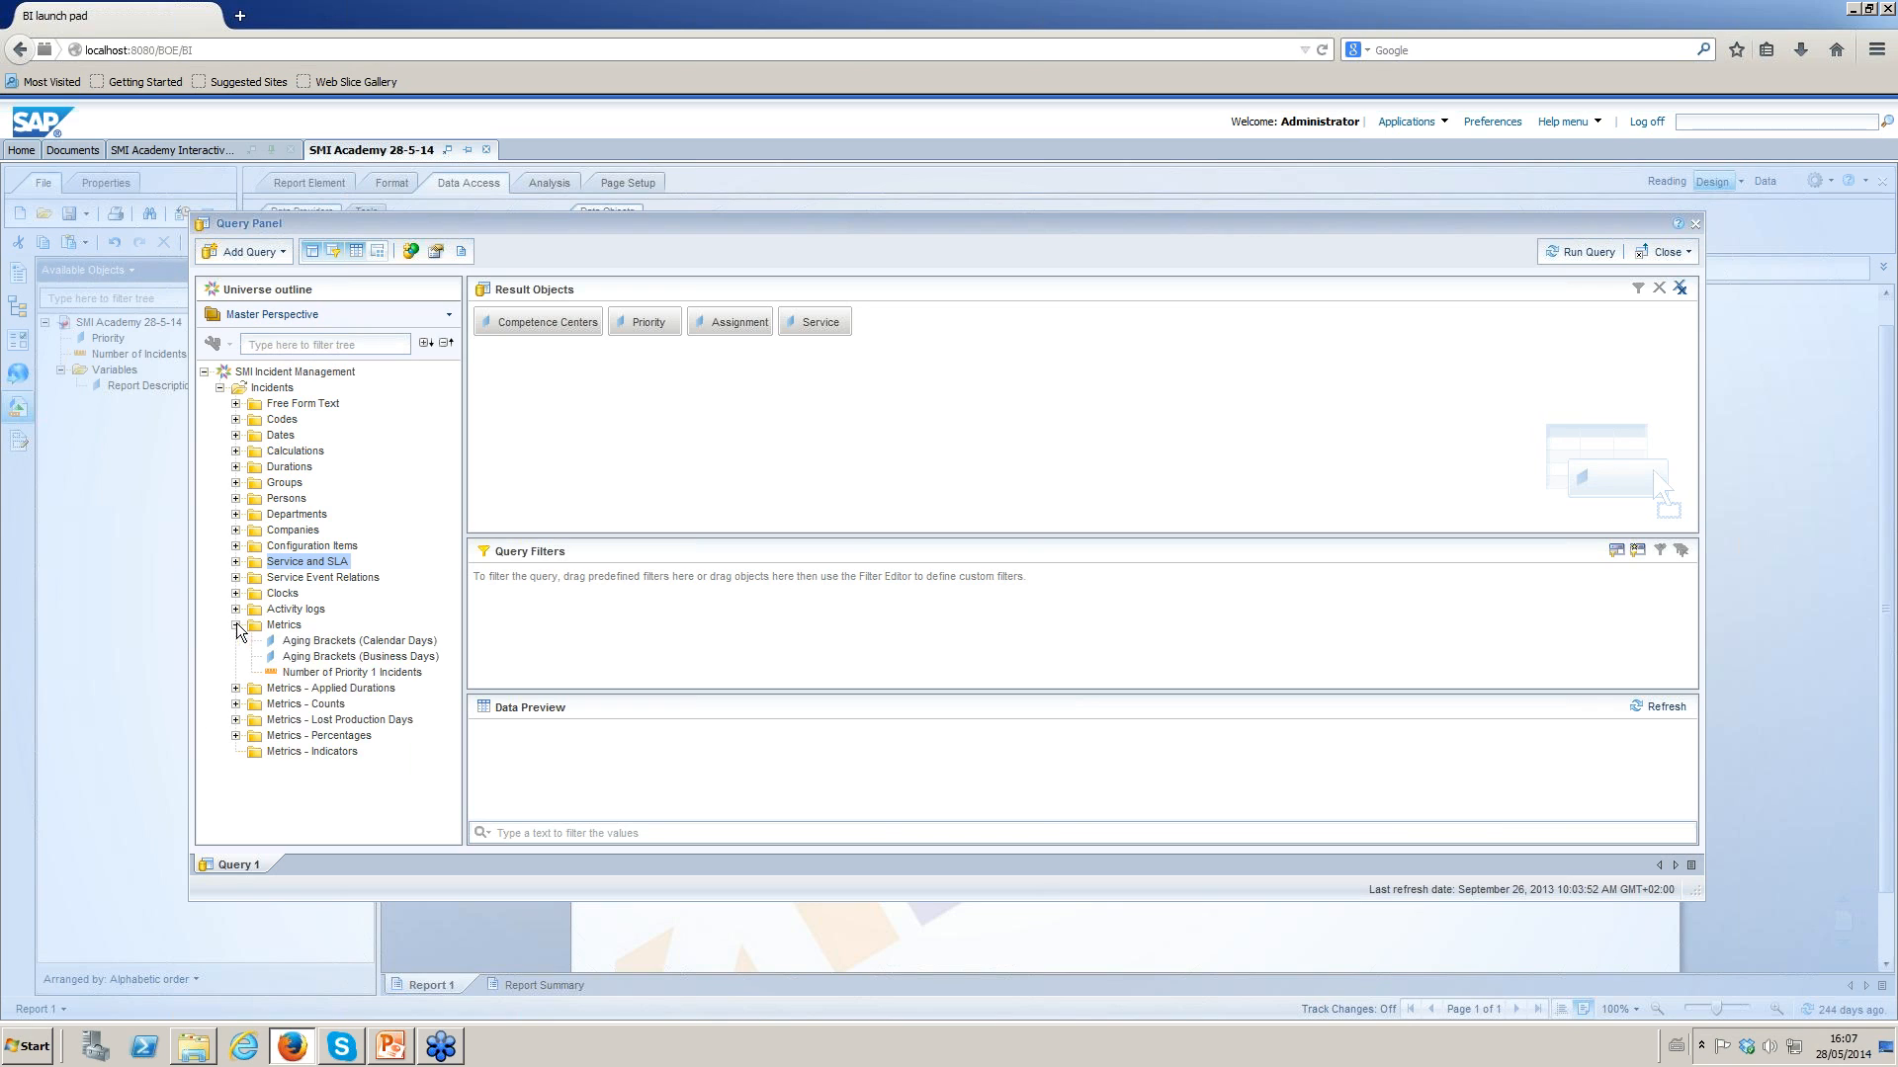
left_click(336, 643)
left_click(346, 656)
left_click(351, 641)
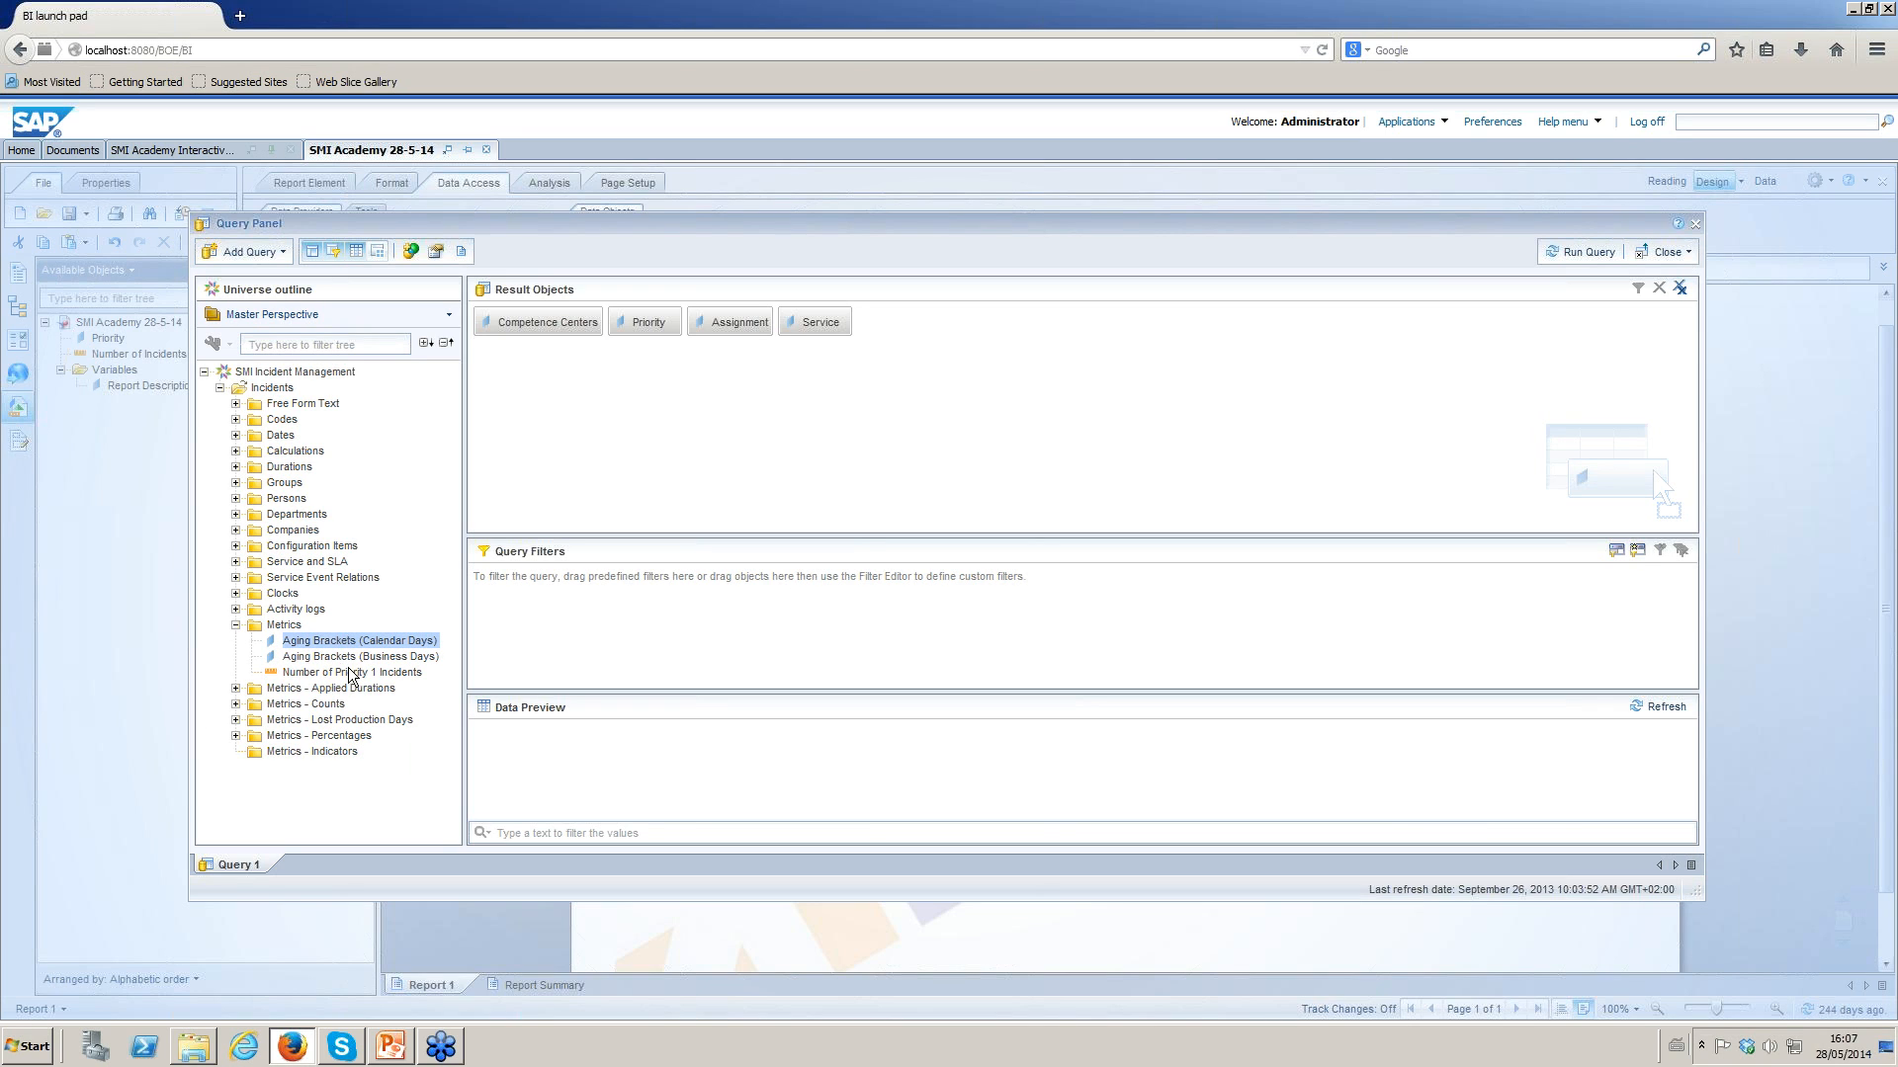
mouse_move(347, 674)
mouse_move(414, 656)
left_click(422, 658)
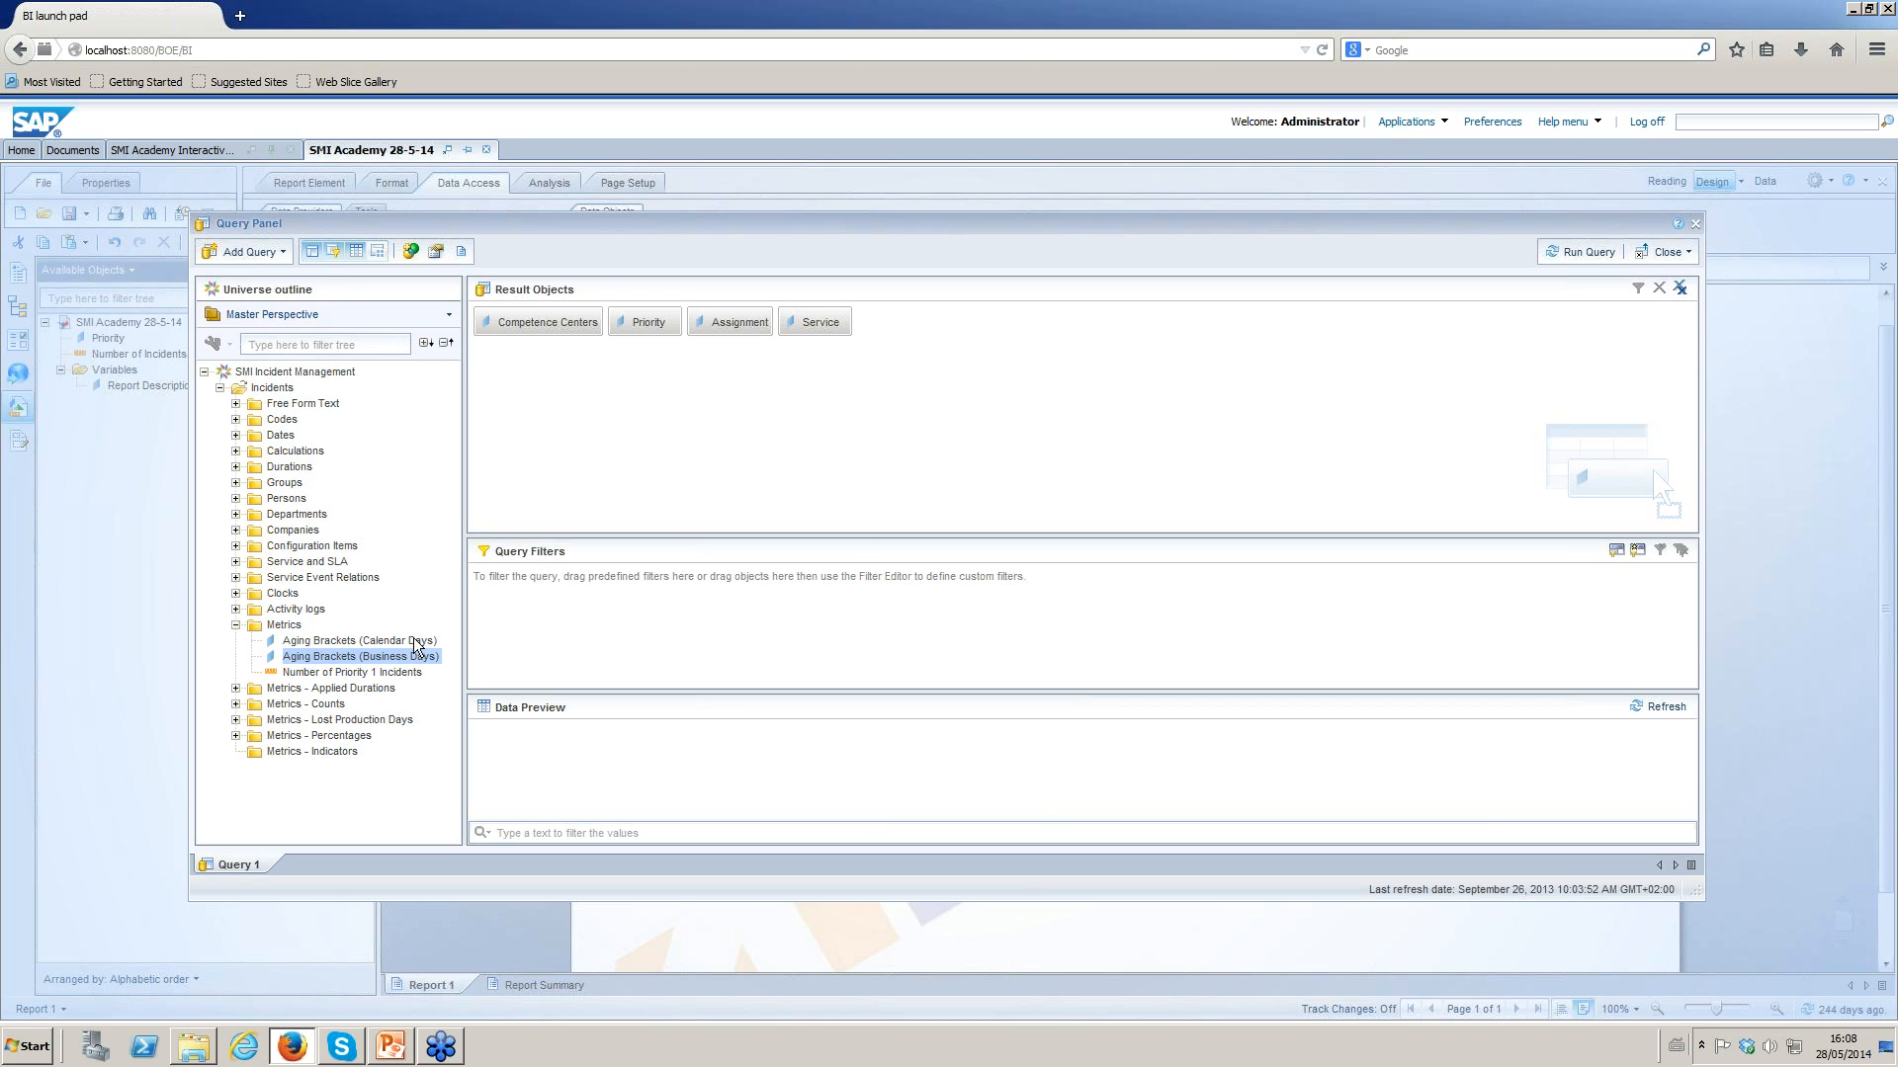
left_click(414, 640)
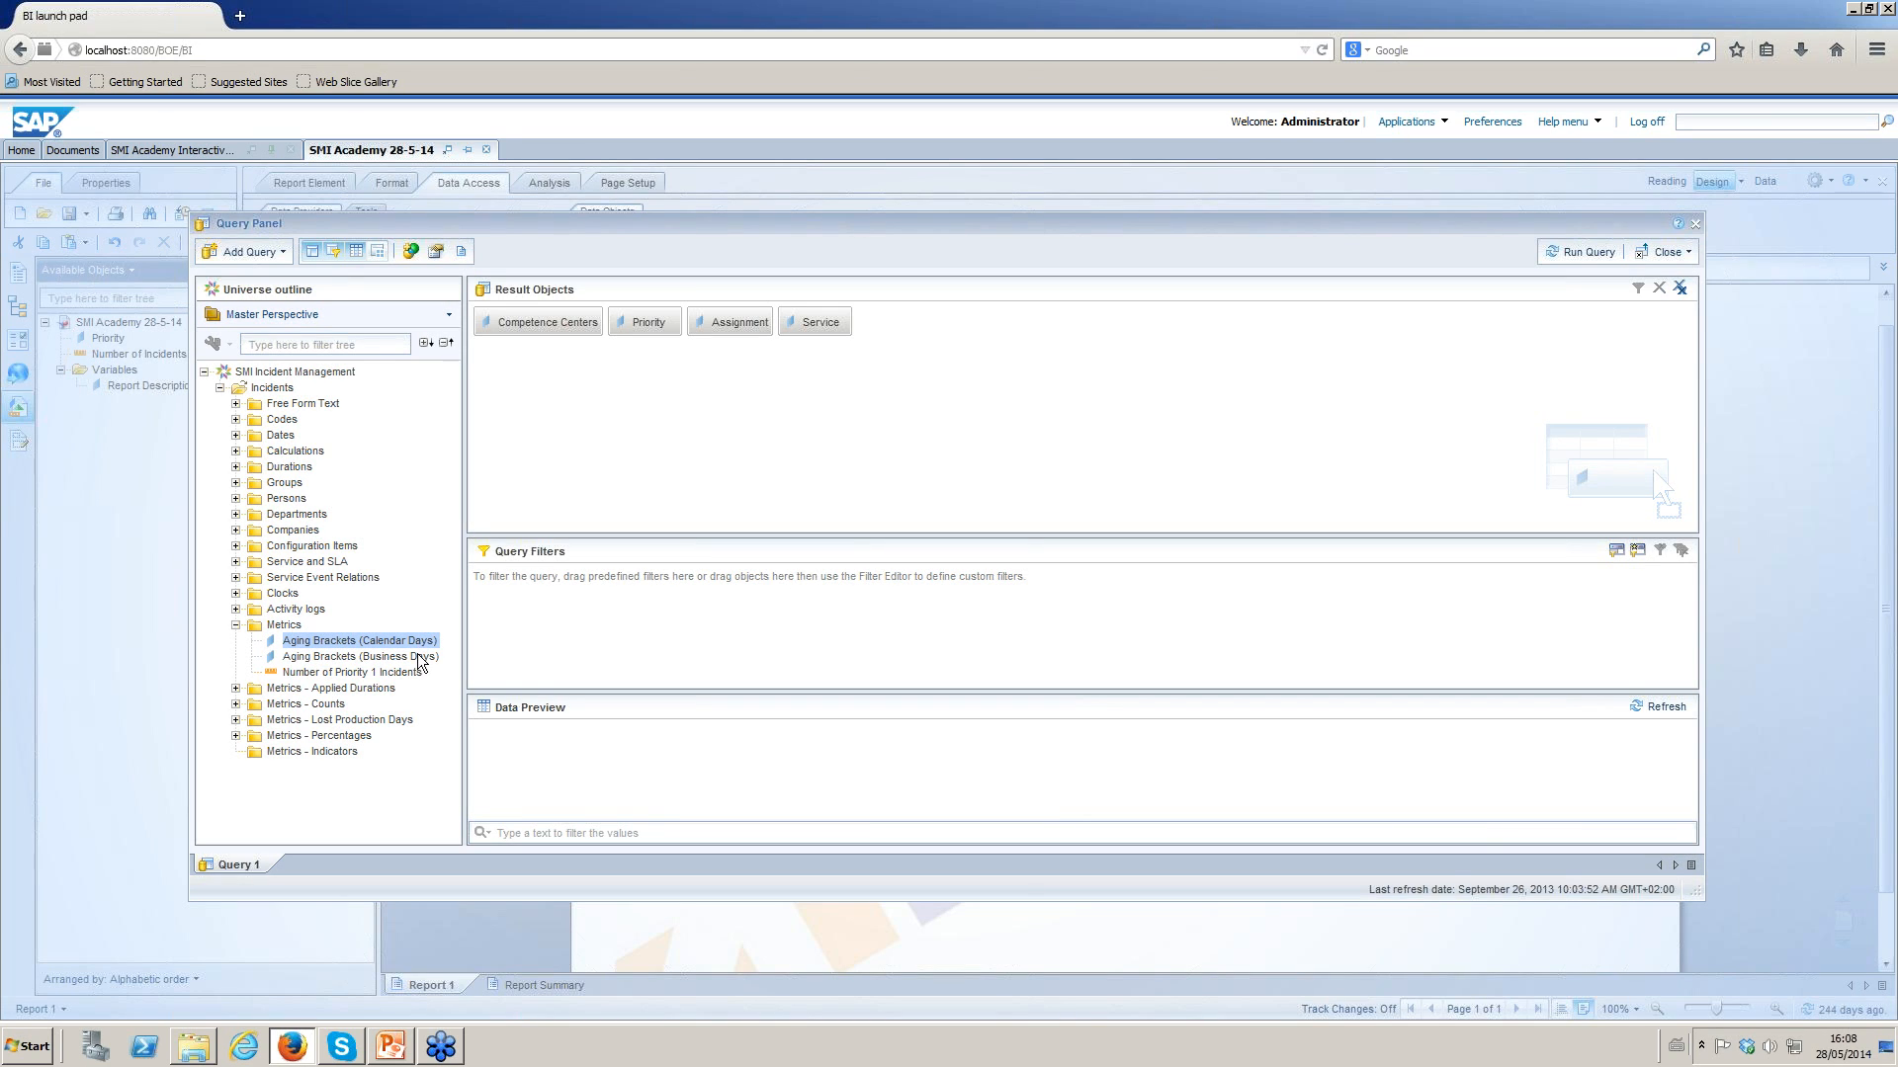
left_click(414, 659)
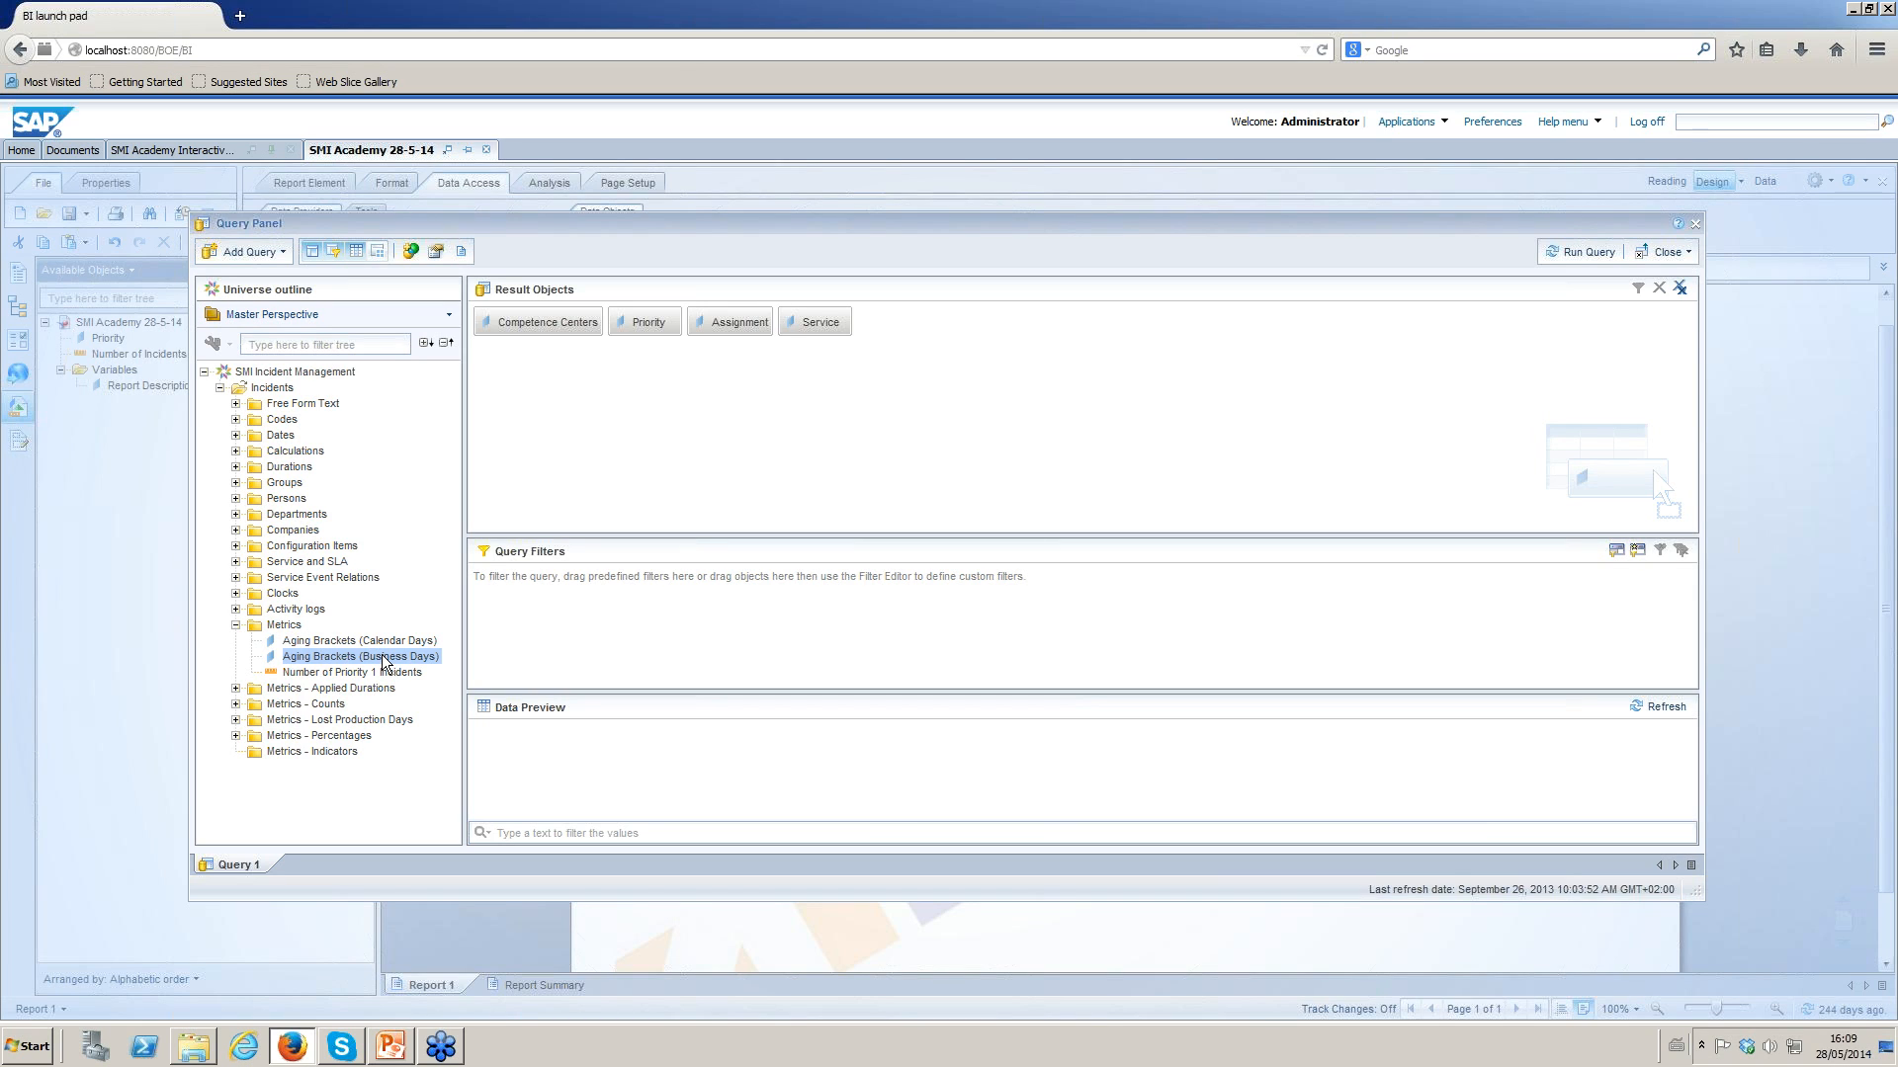
double_click(383, 660)
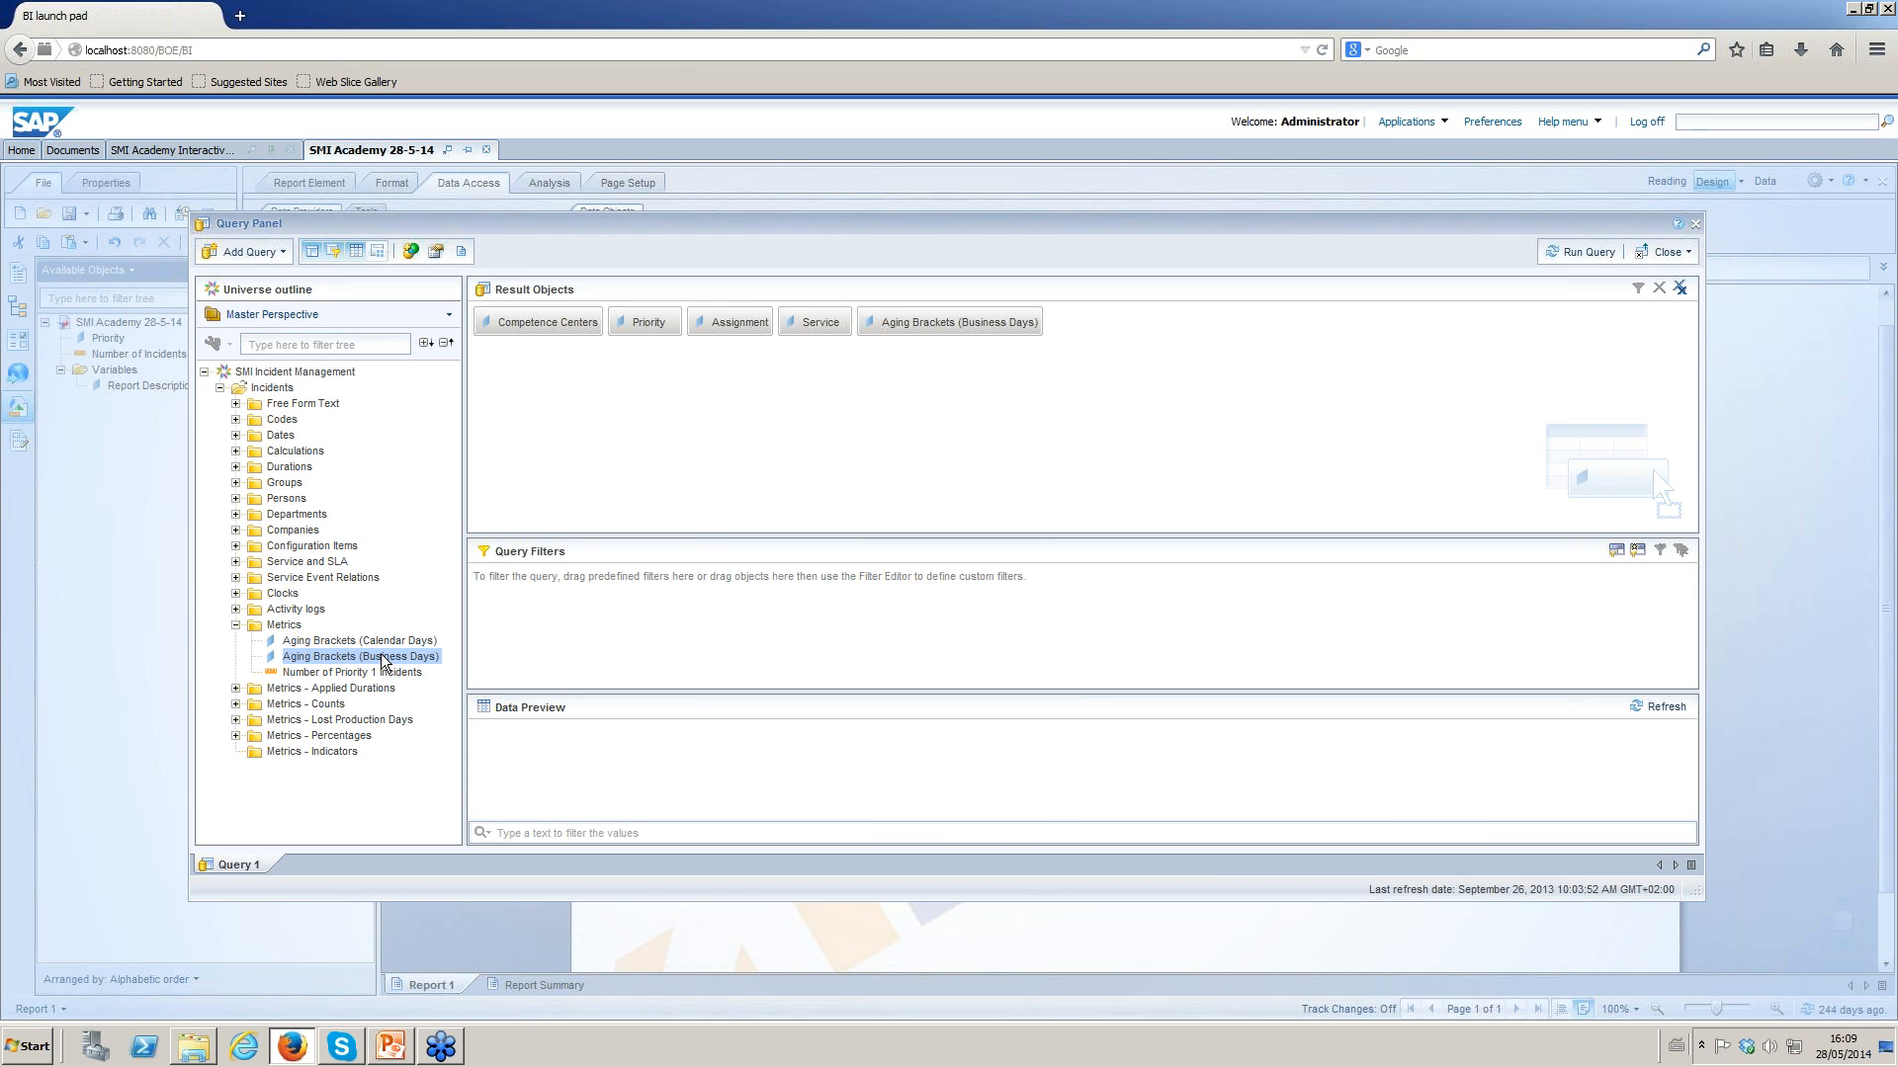
Collapse the Metrics folder, add Number of Incidents from the Calculations folder to the result objects, and collapse Calculations.
left_click(235, 626)
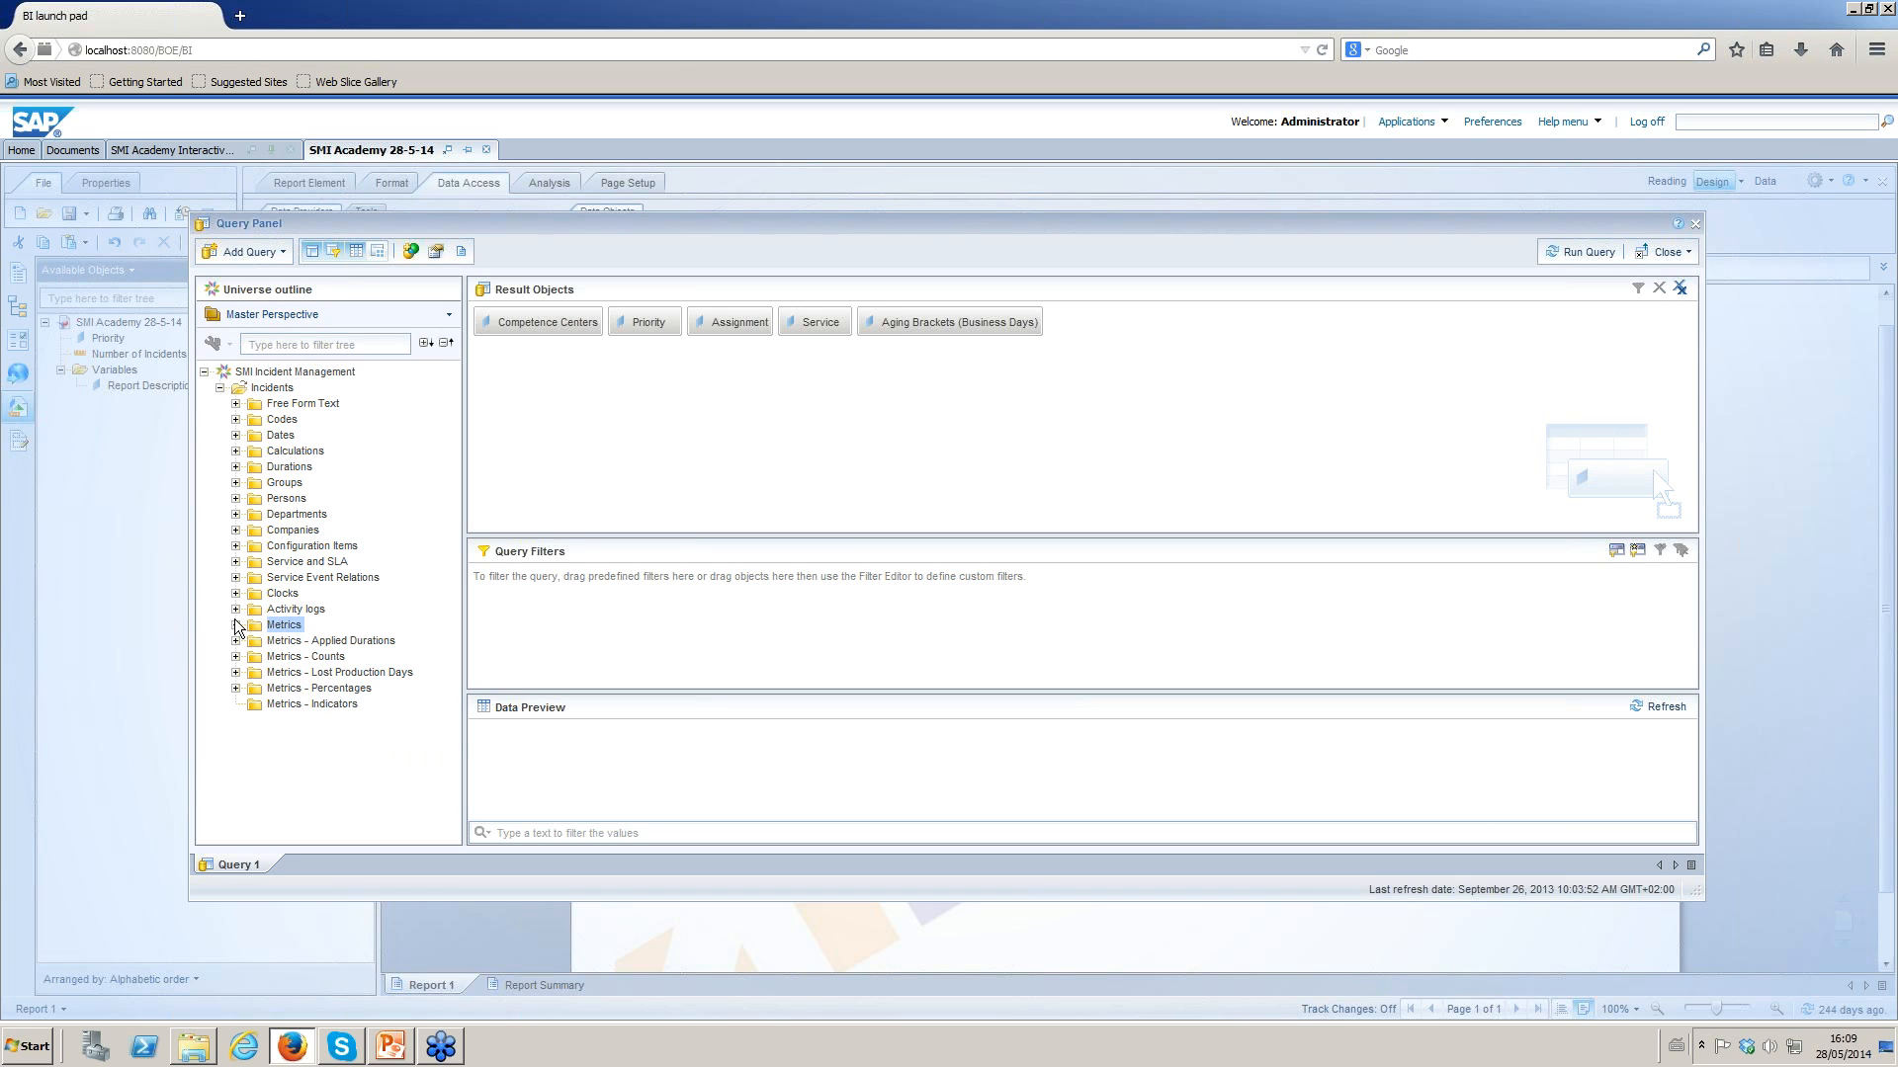
left_click(235, 451)
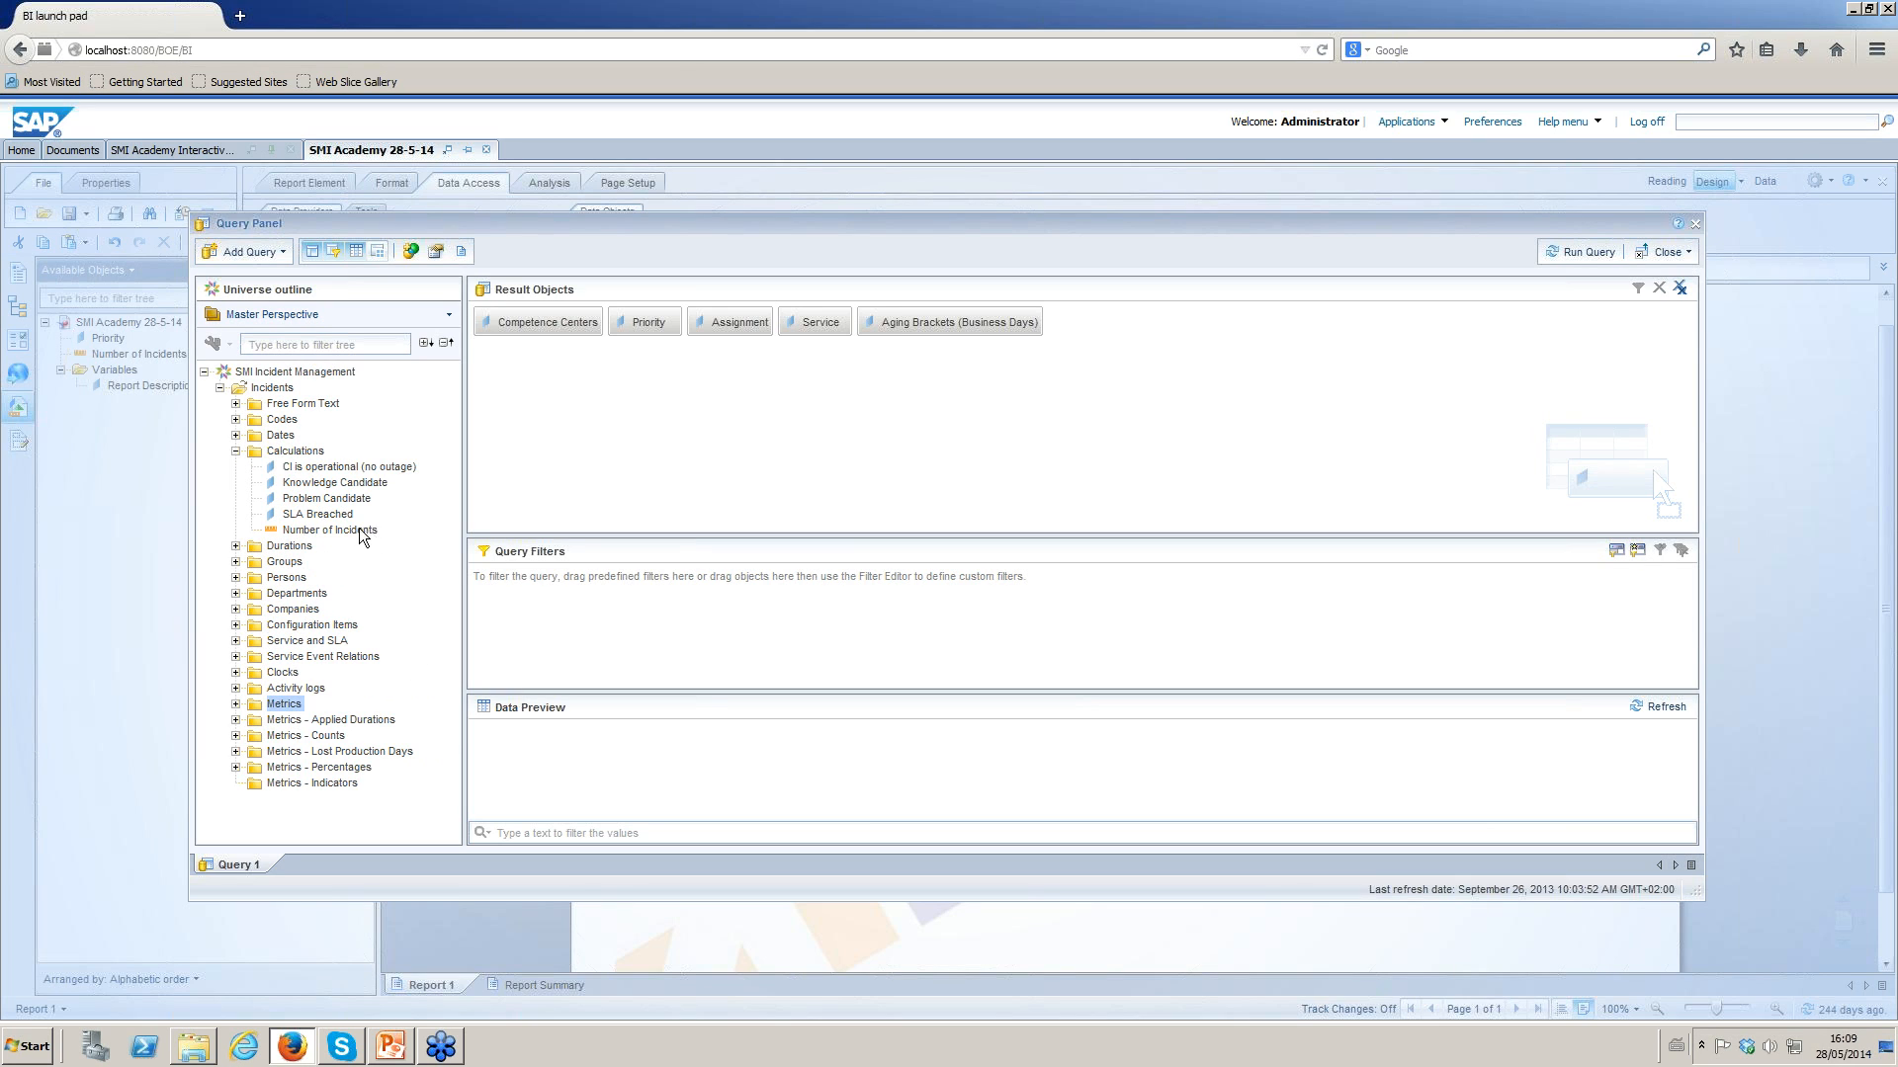
double_click(362, 532)
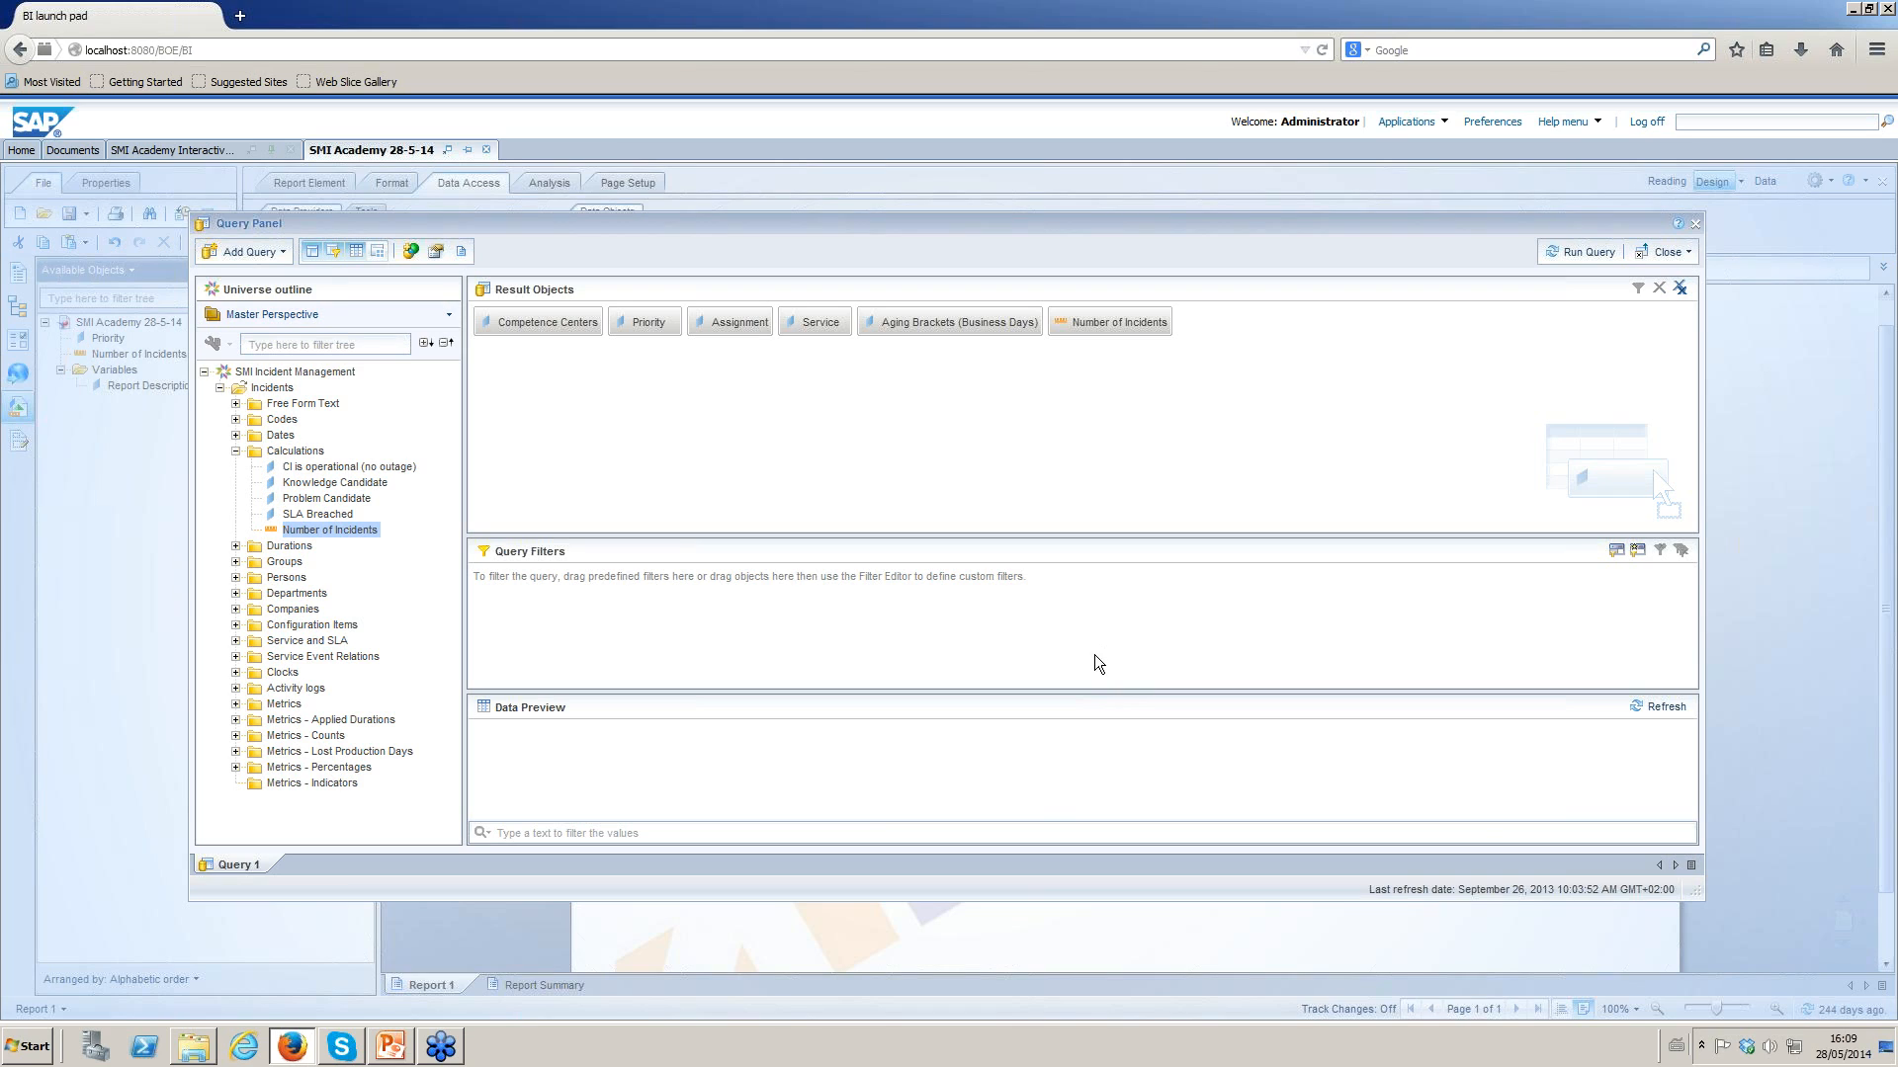
left_click(235, 450)
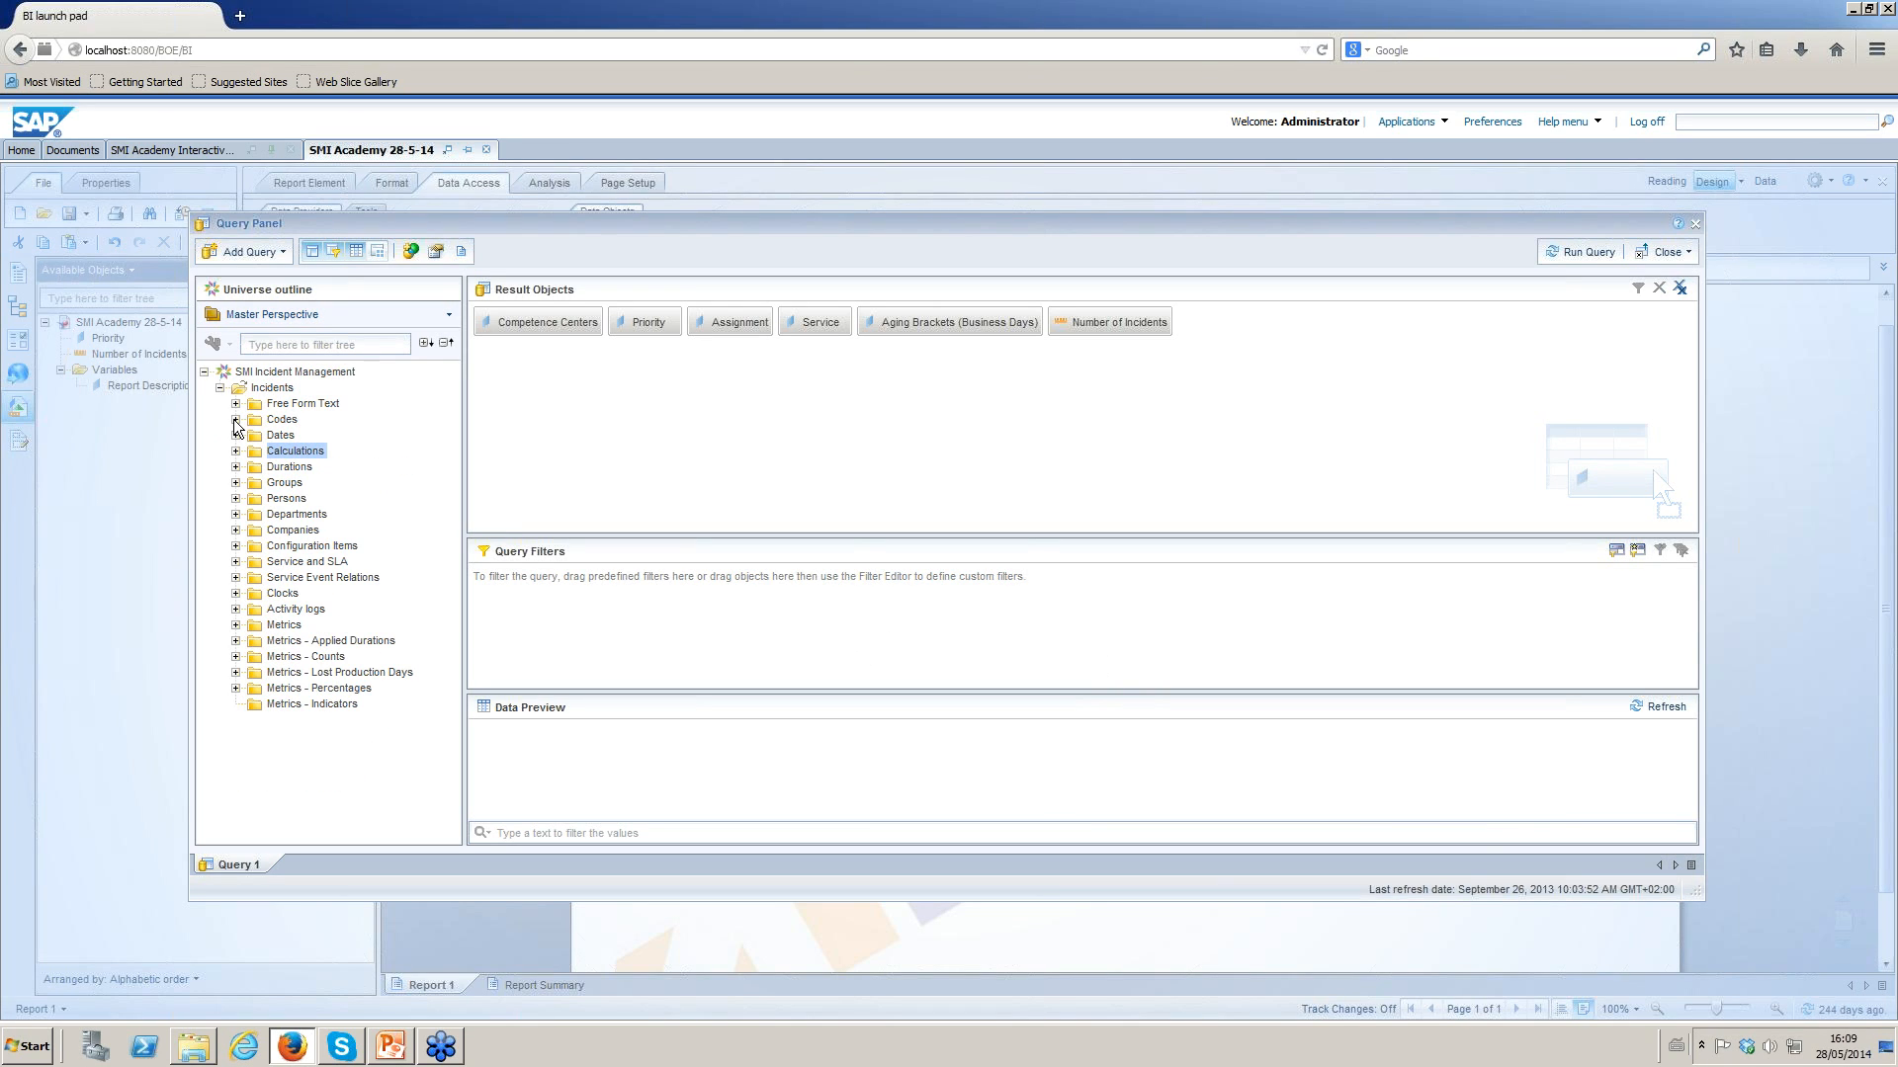
Filter the query to Status from the Codes folder not in the list Closed and Resolved, and run the query.
left_click(235, 420)
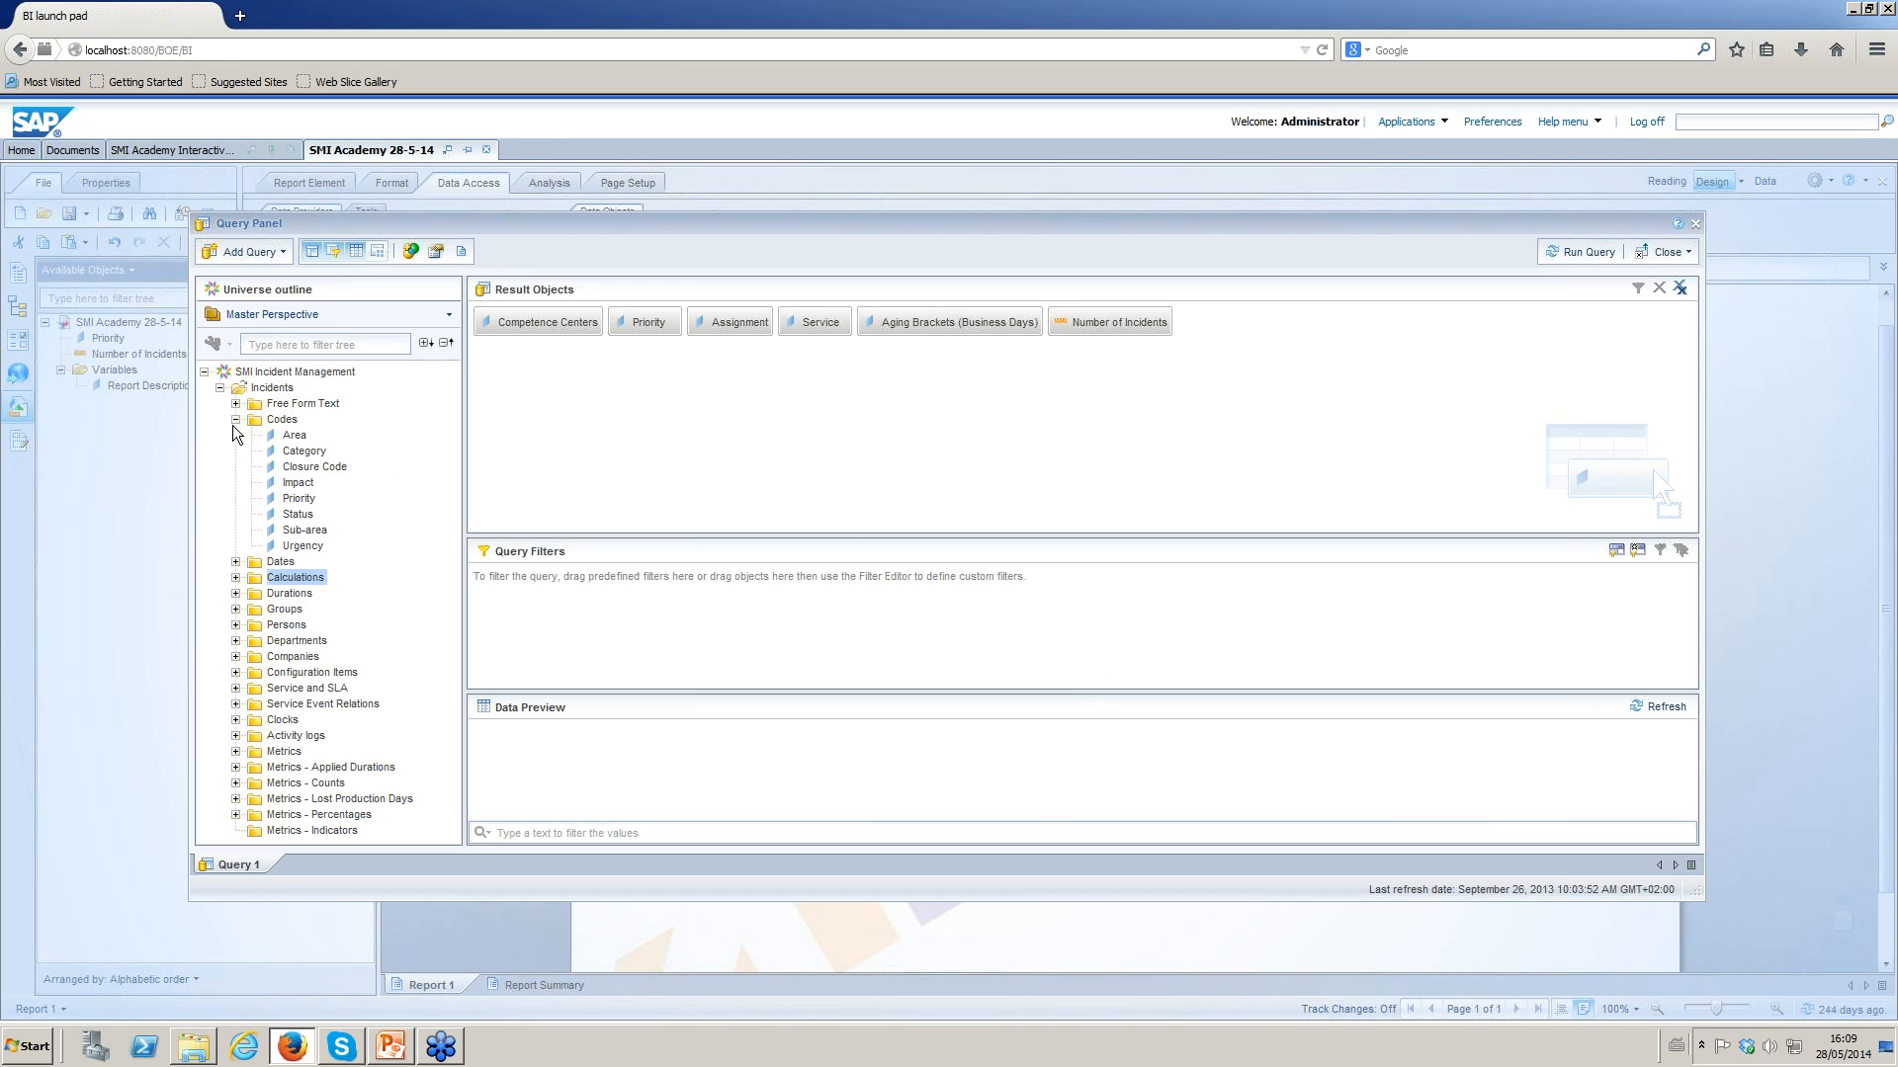
left_click_drag(297, 513, 689, 634)
left_click(663, 586)
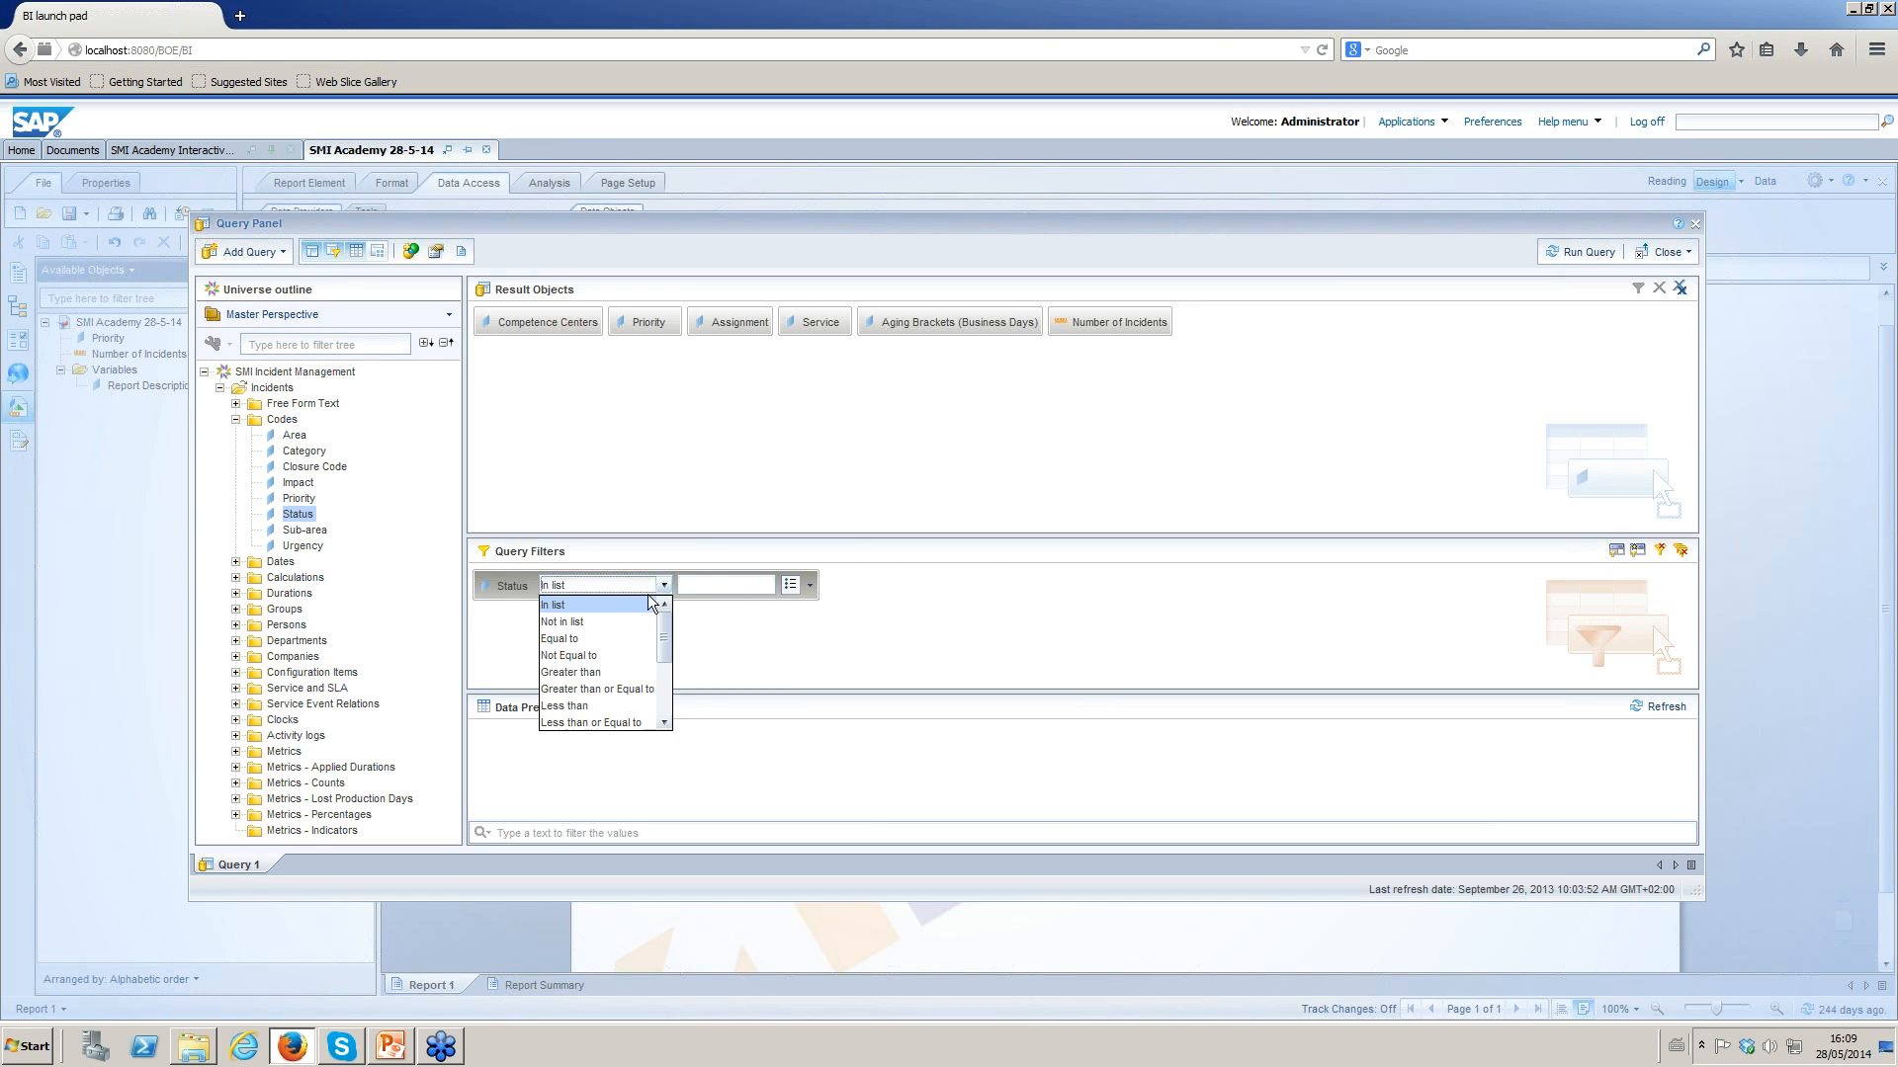
left_click(599, 616)
left_click(796, 587)
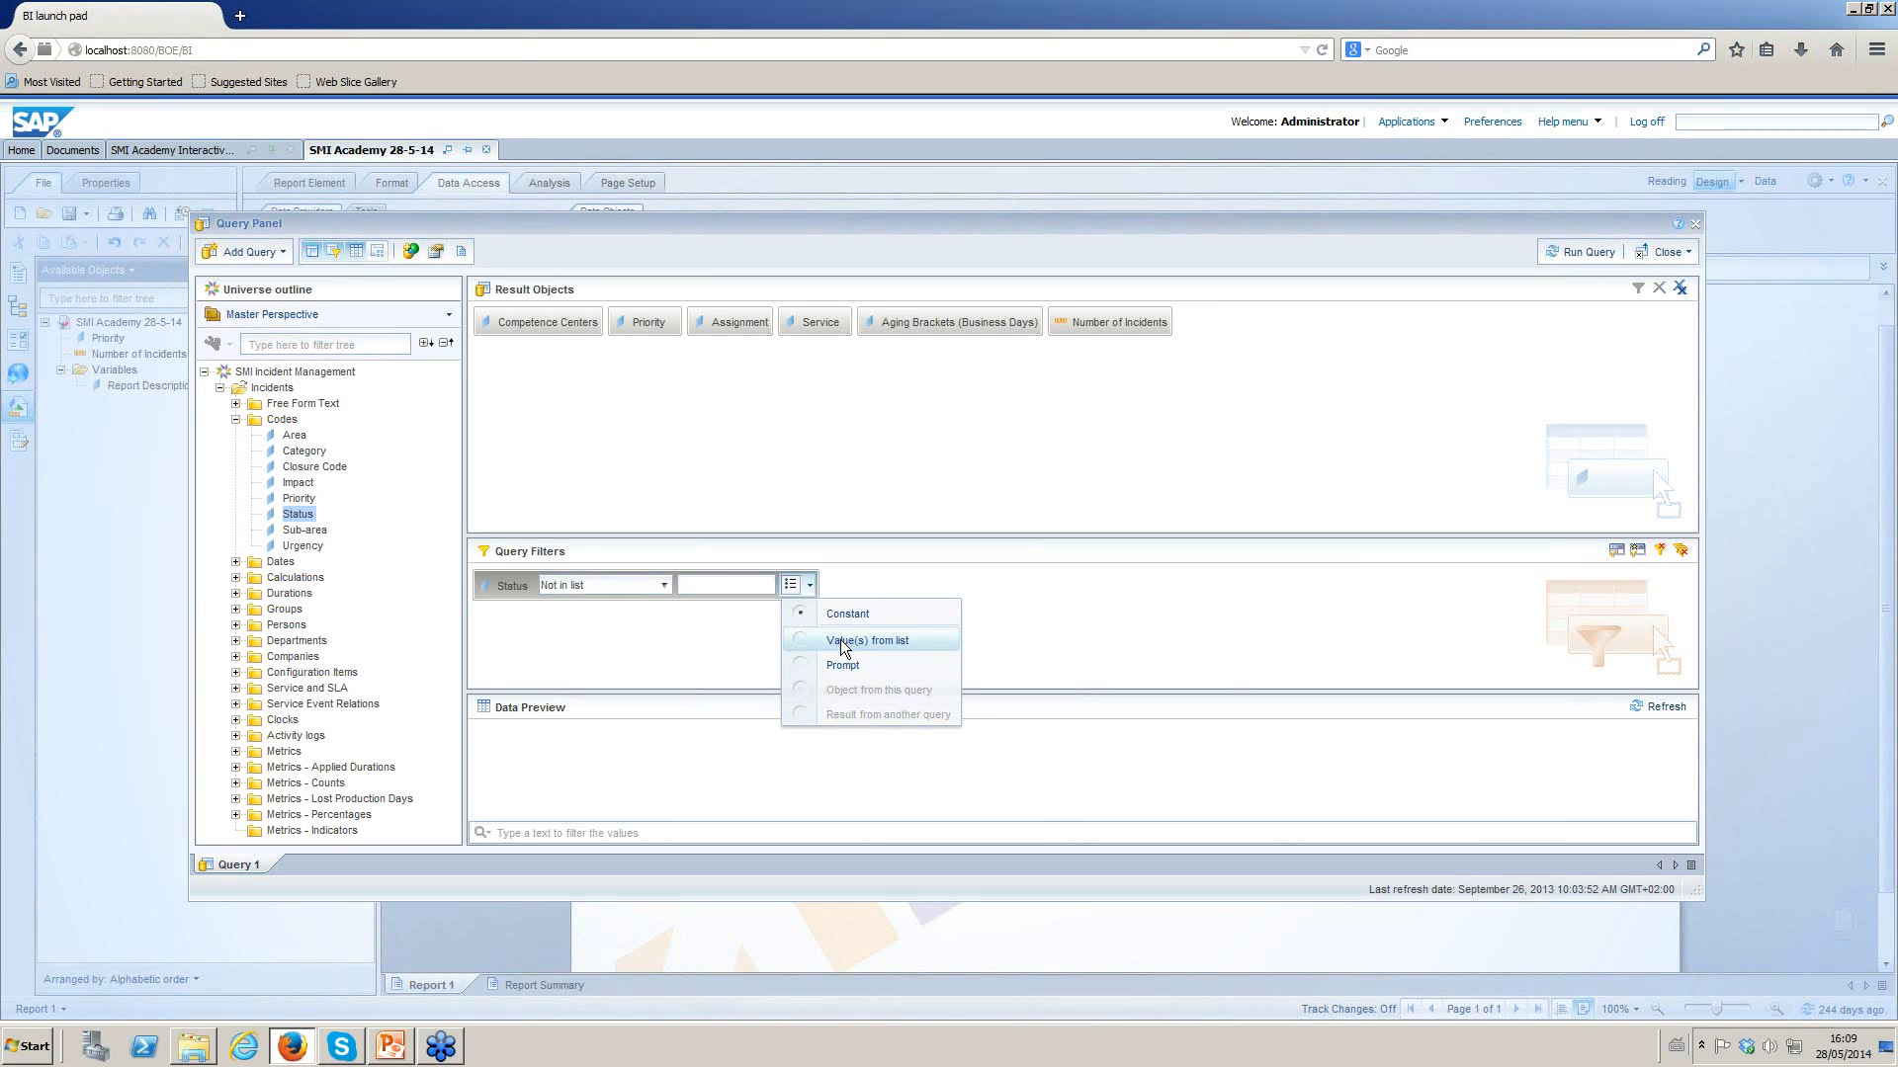
left_click(841, 641)
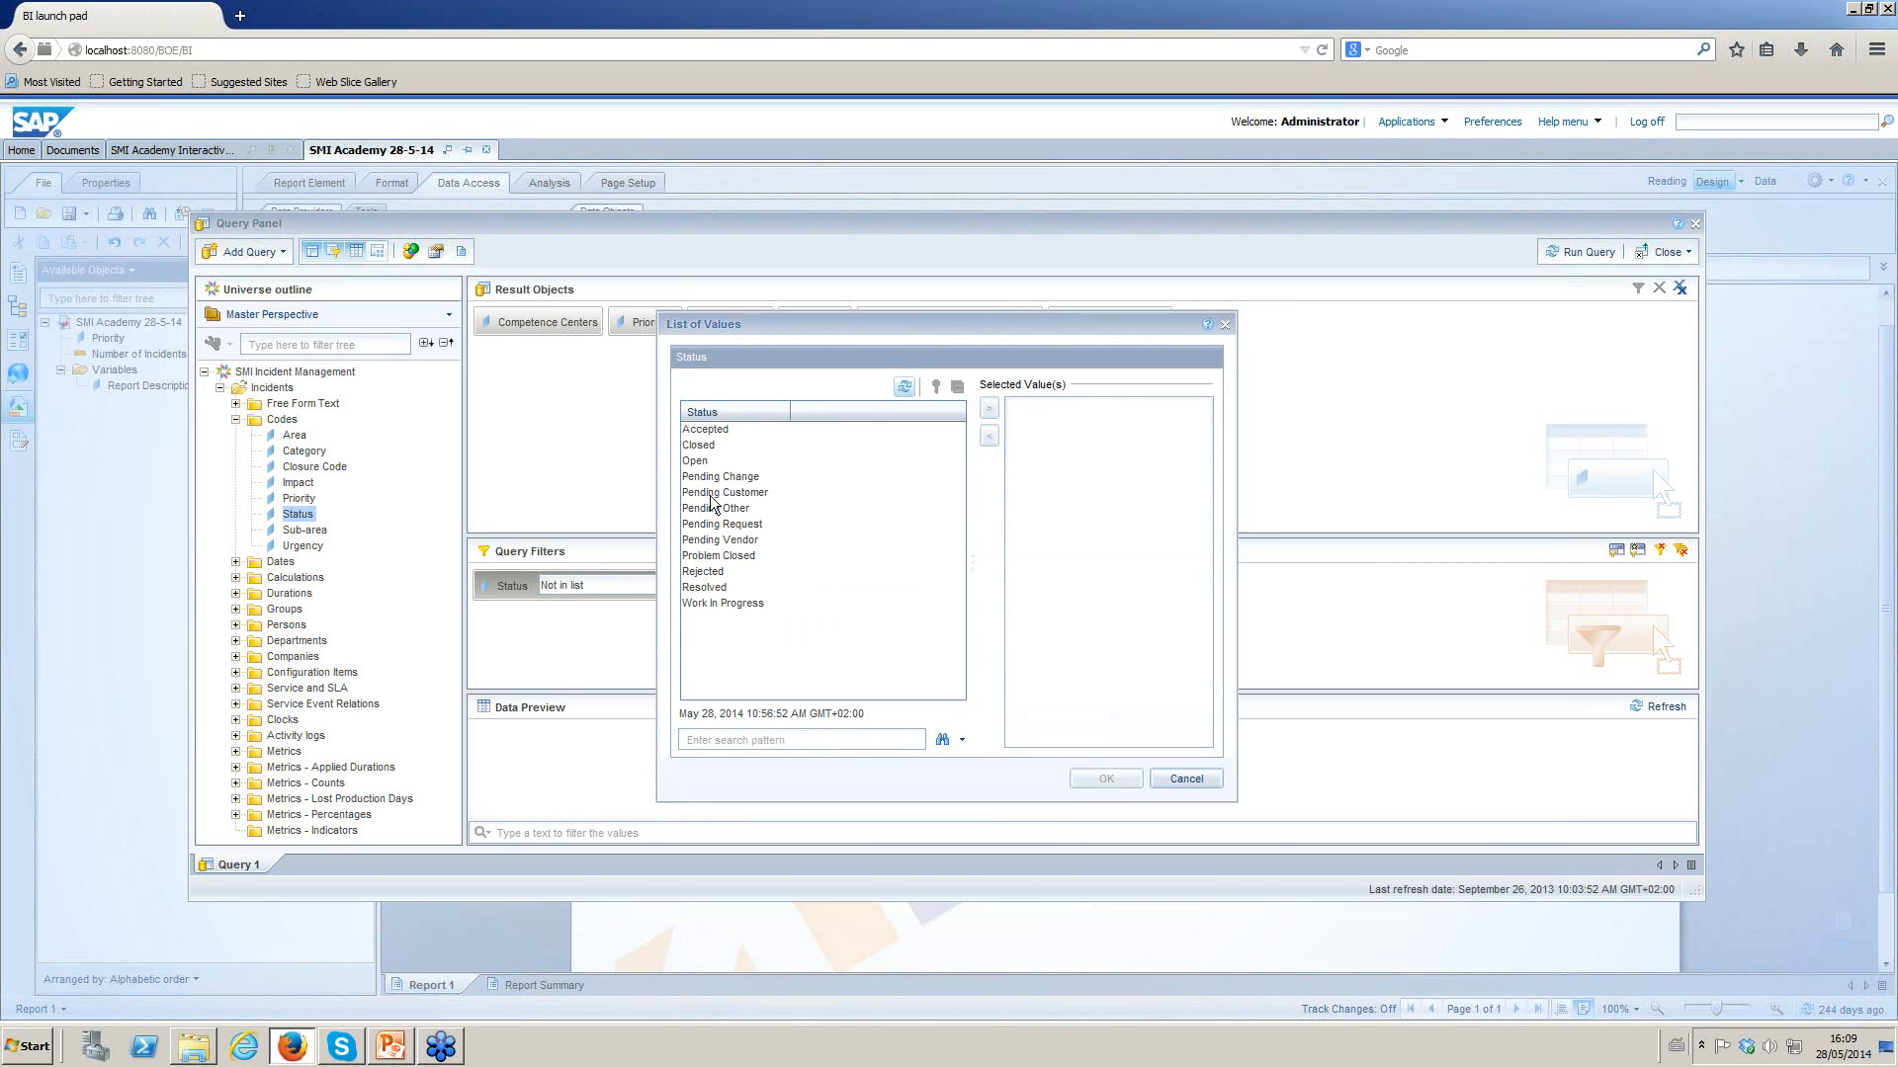
double_click(695, 445)
double_click(704, 588)
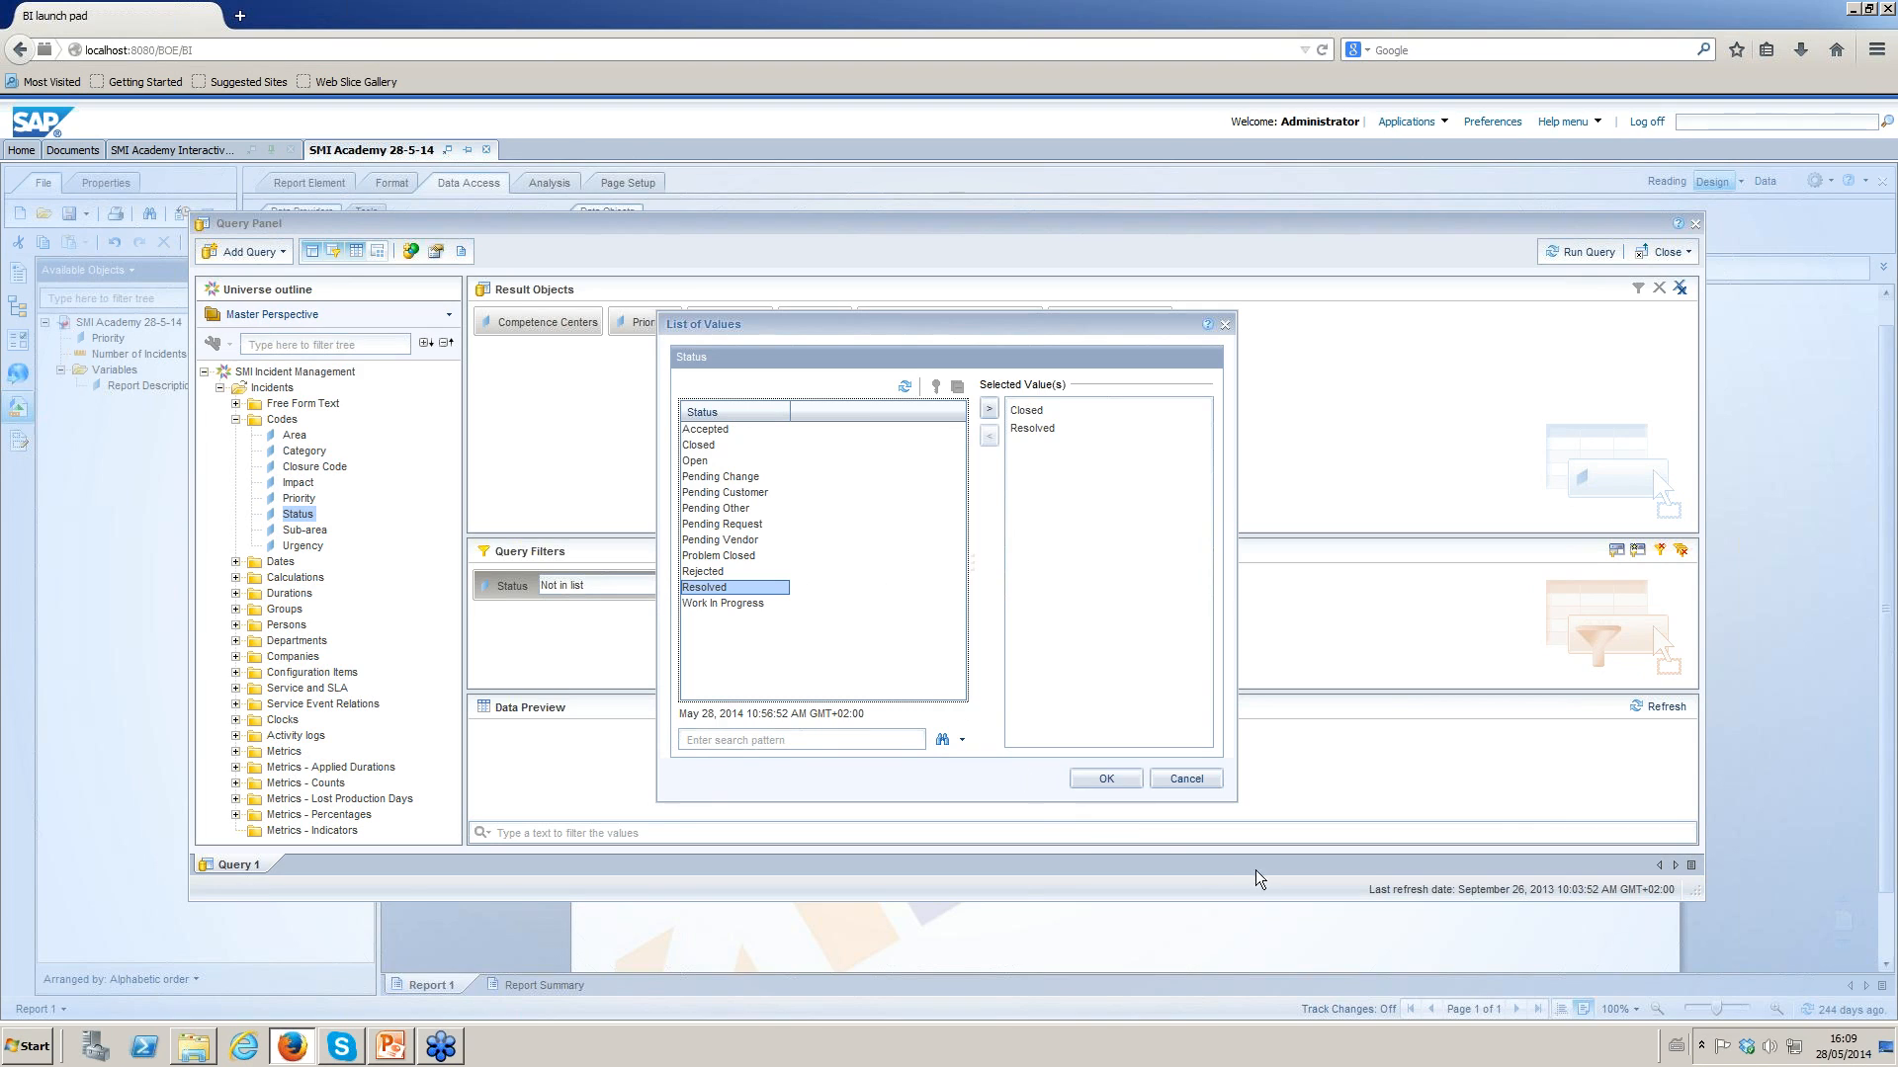
left_click(1106, 780)
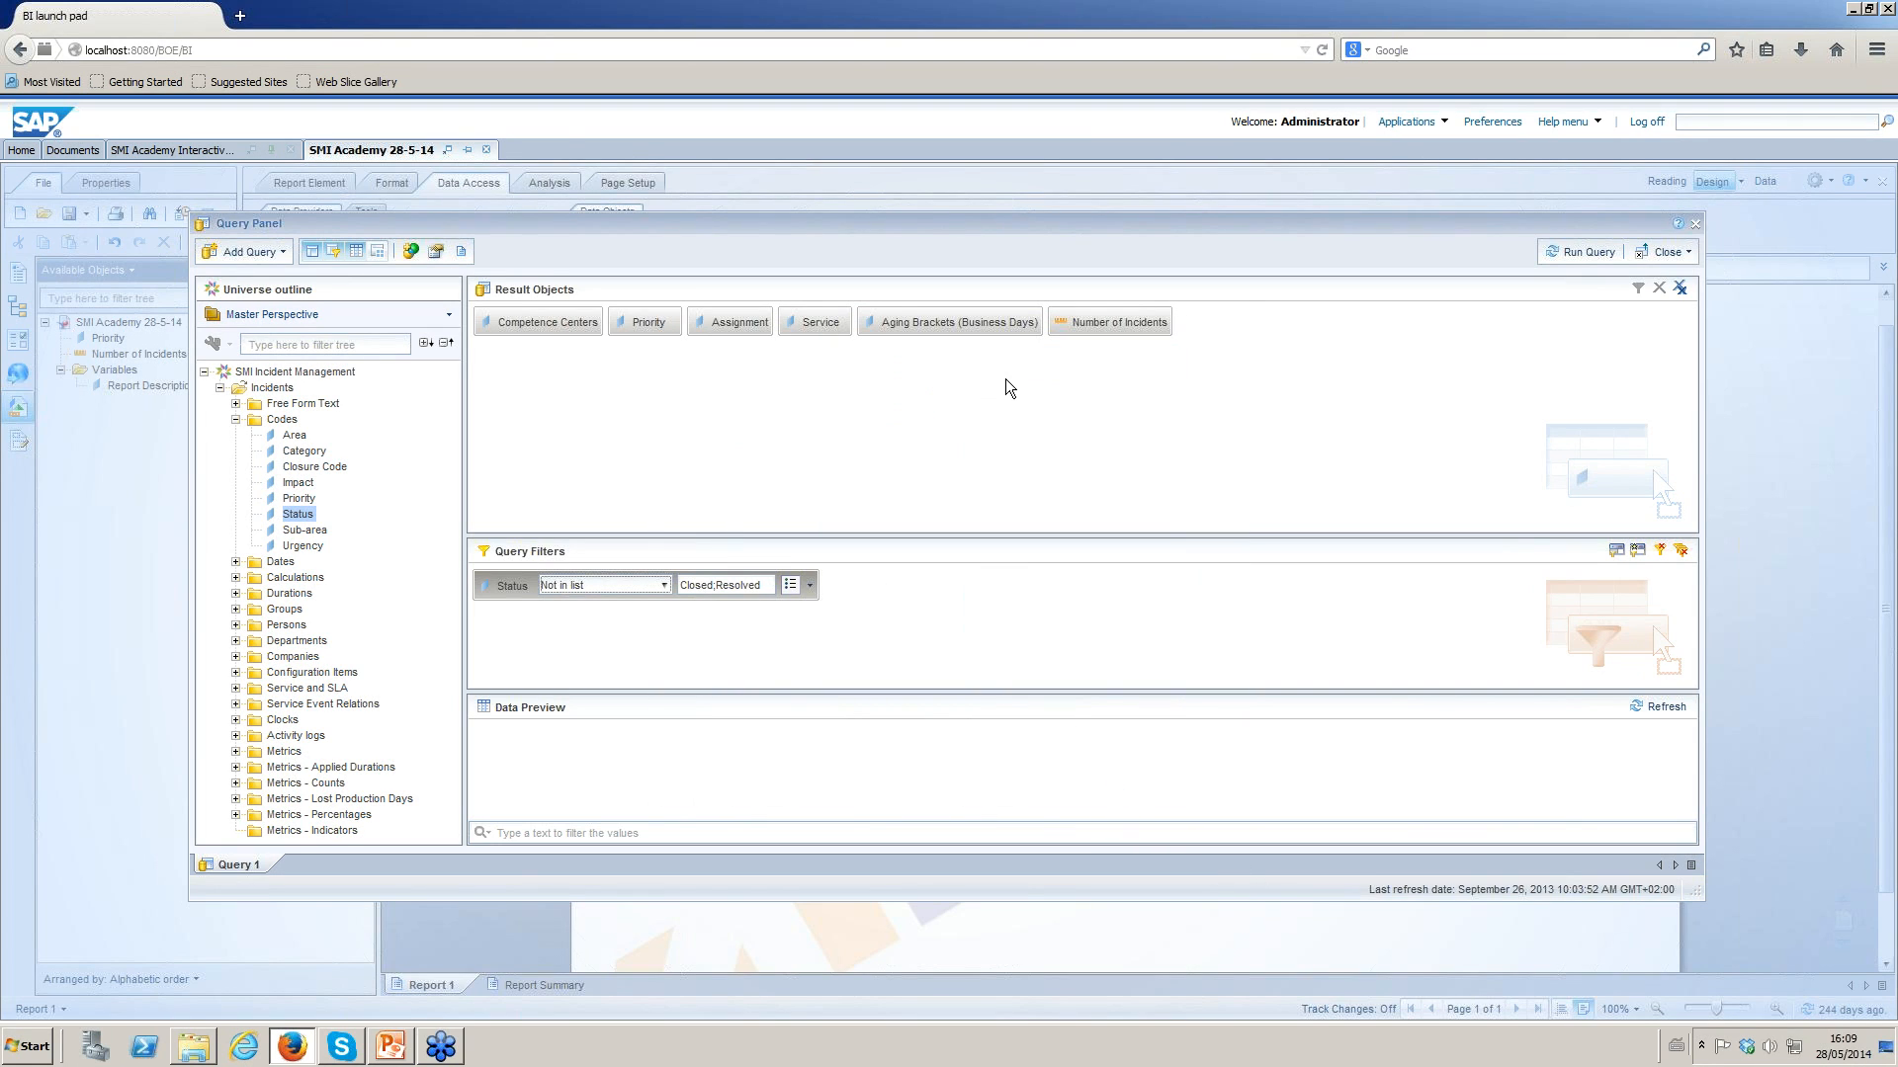
left_click(1582, 255)
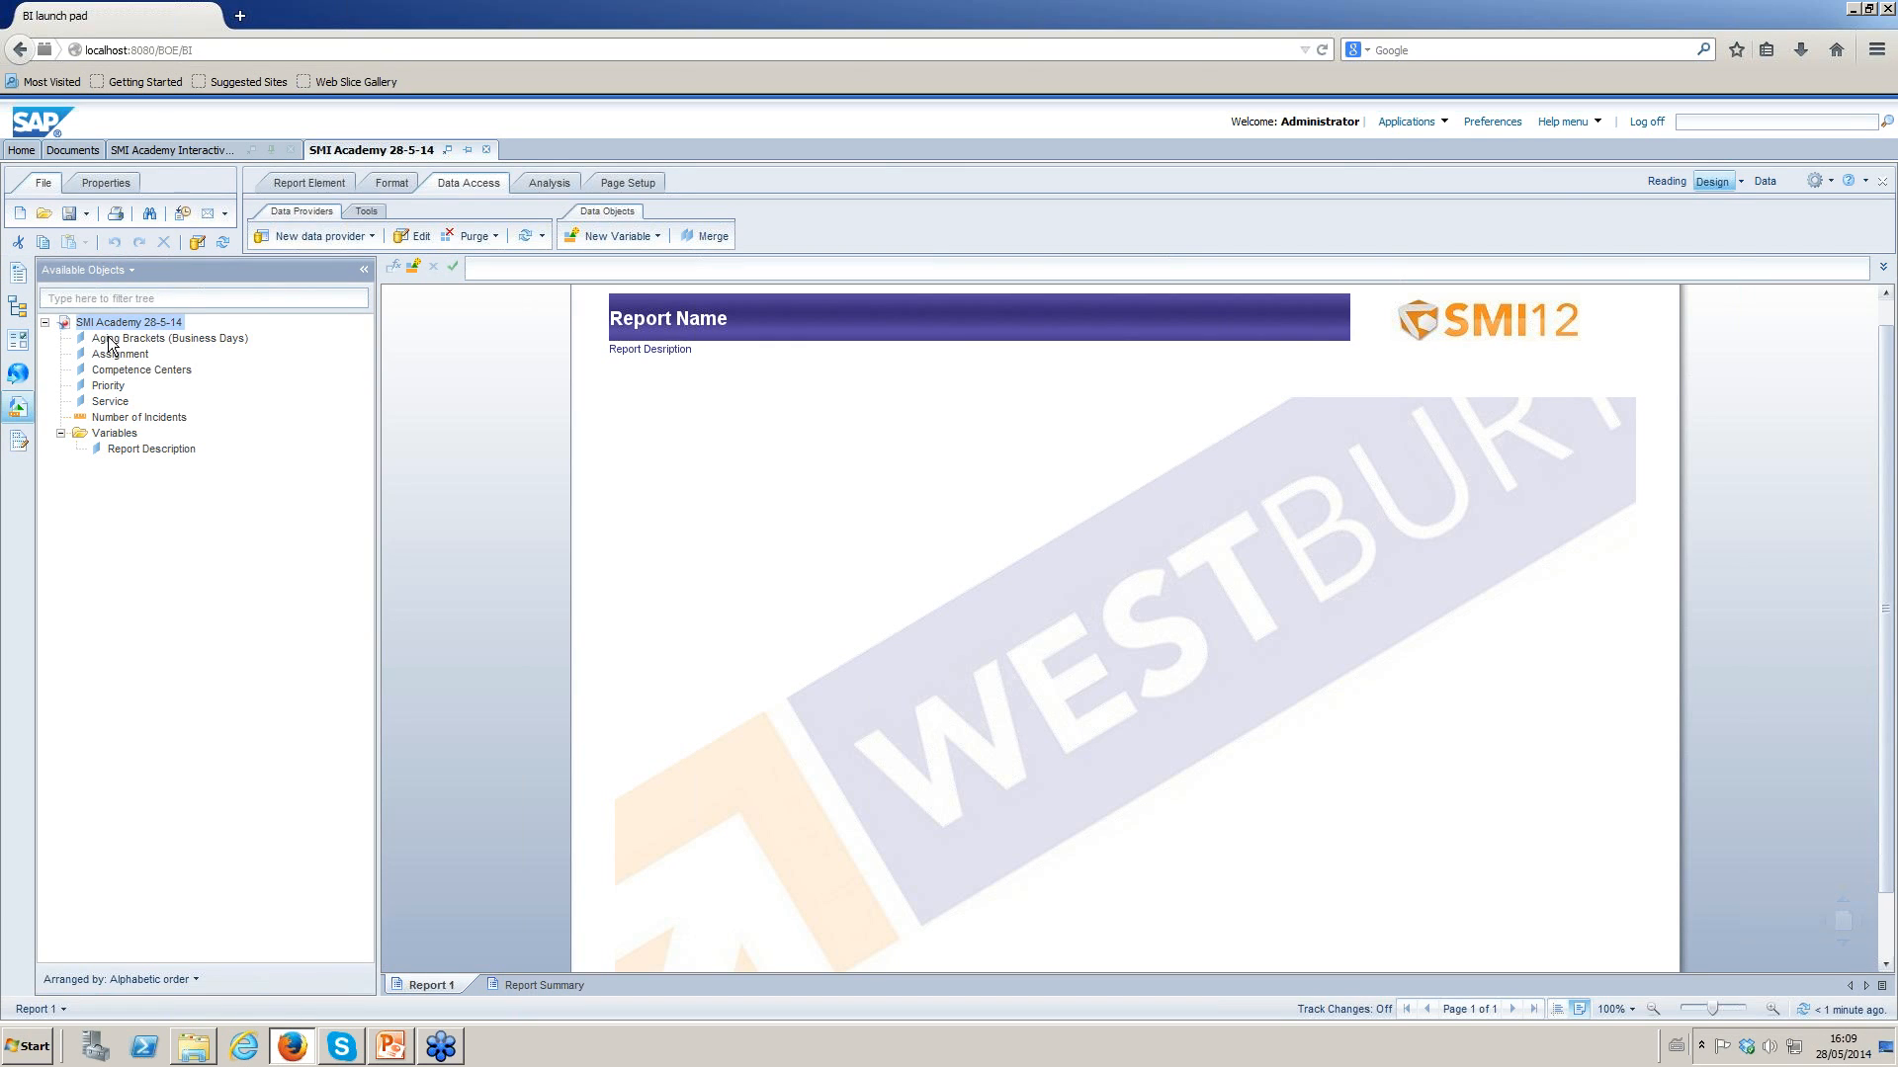
left_click(117, 420, "shift")
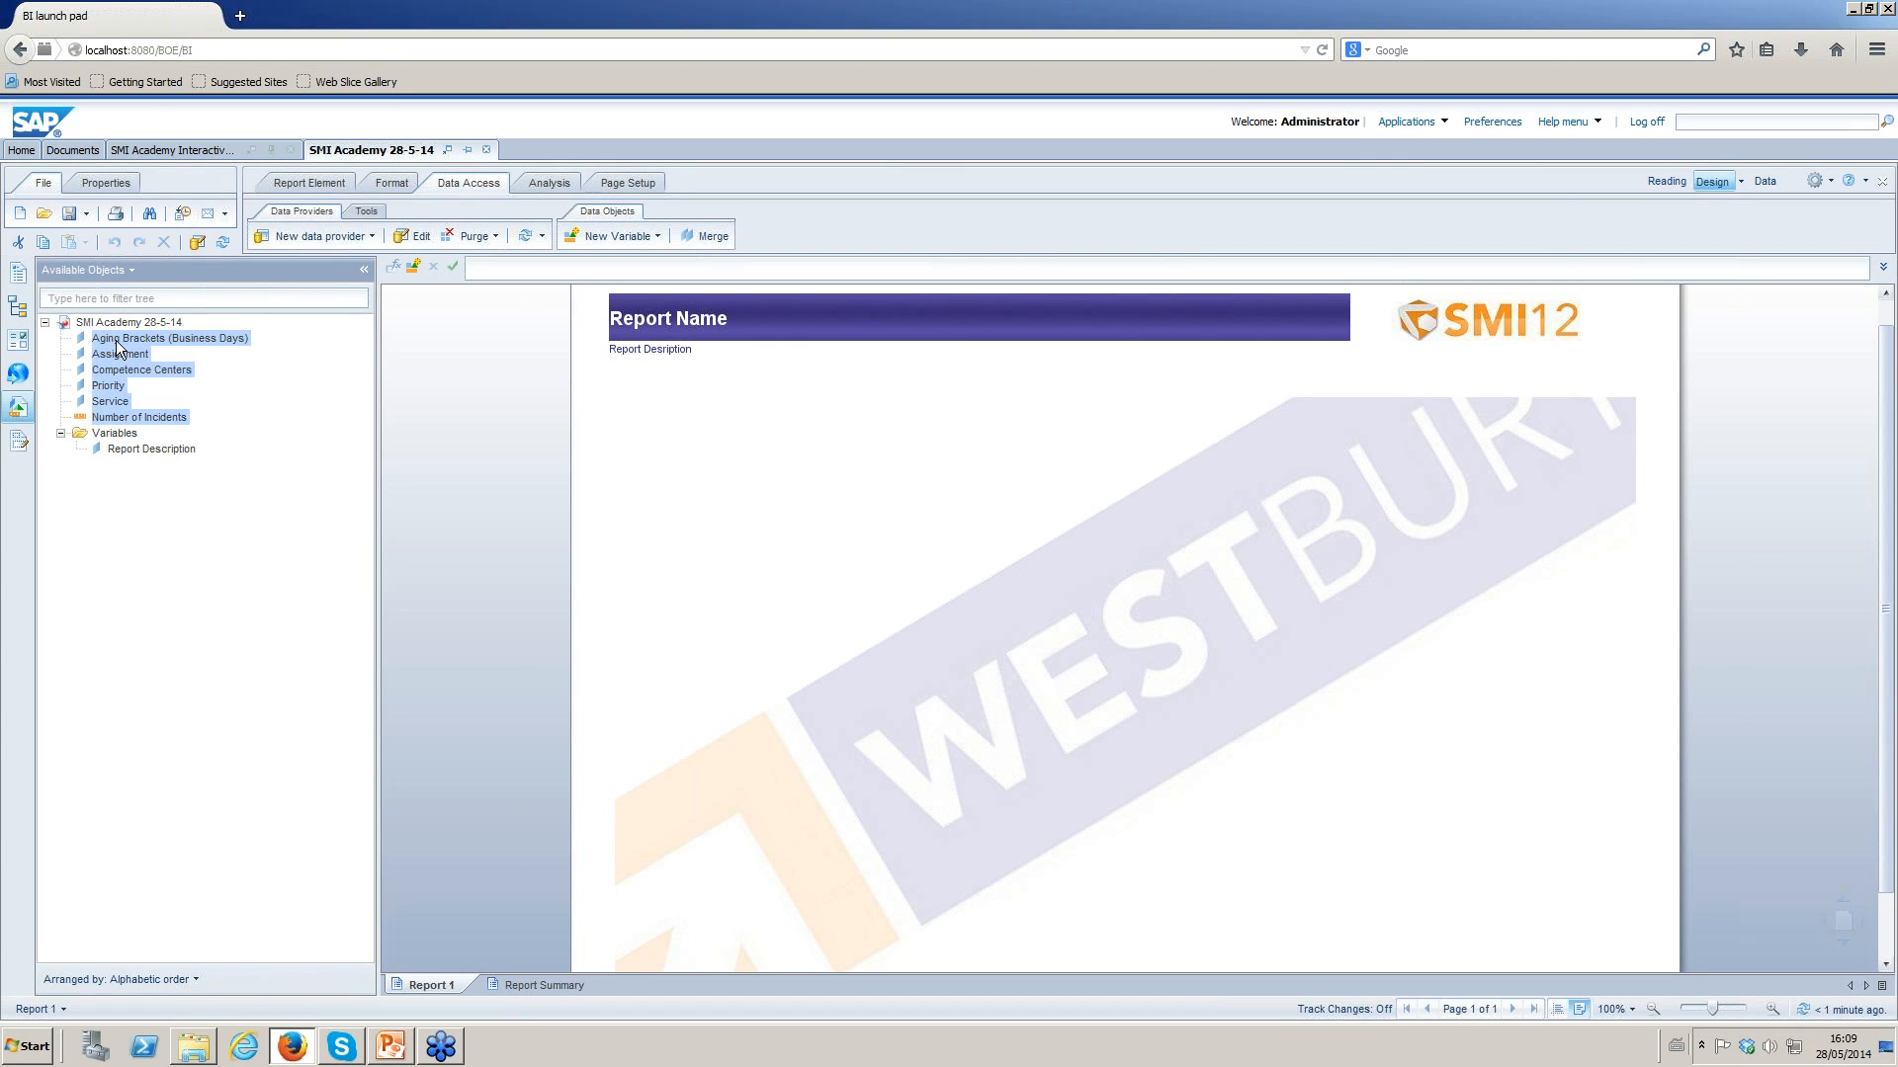
left_click_drag(156, 370, 642, 415)
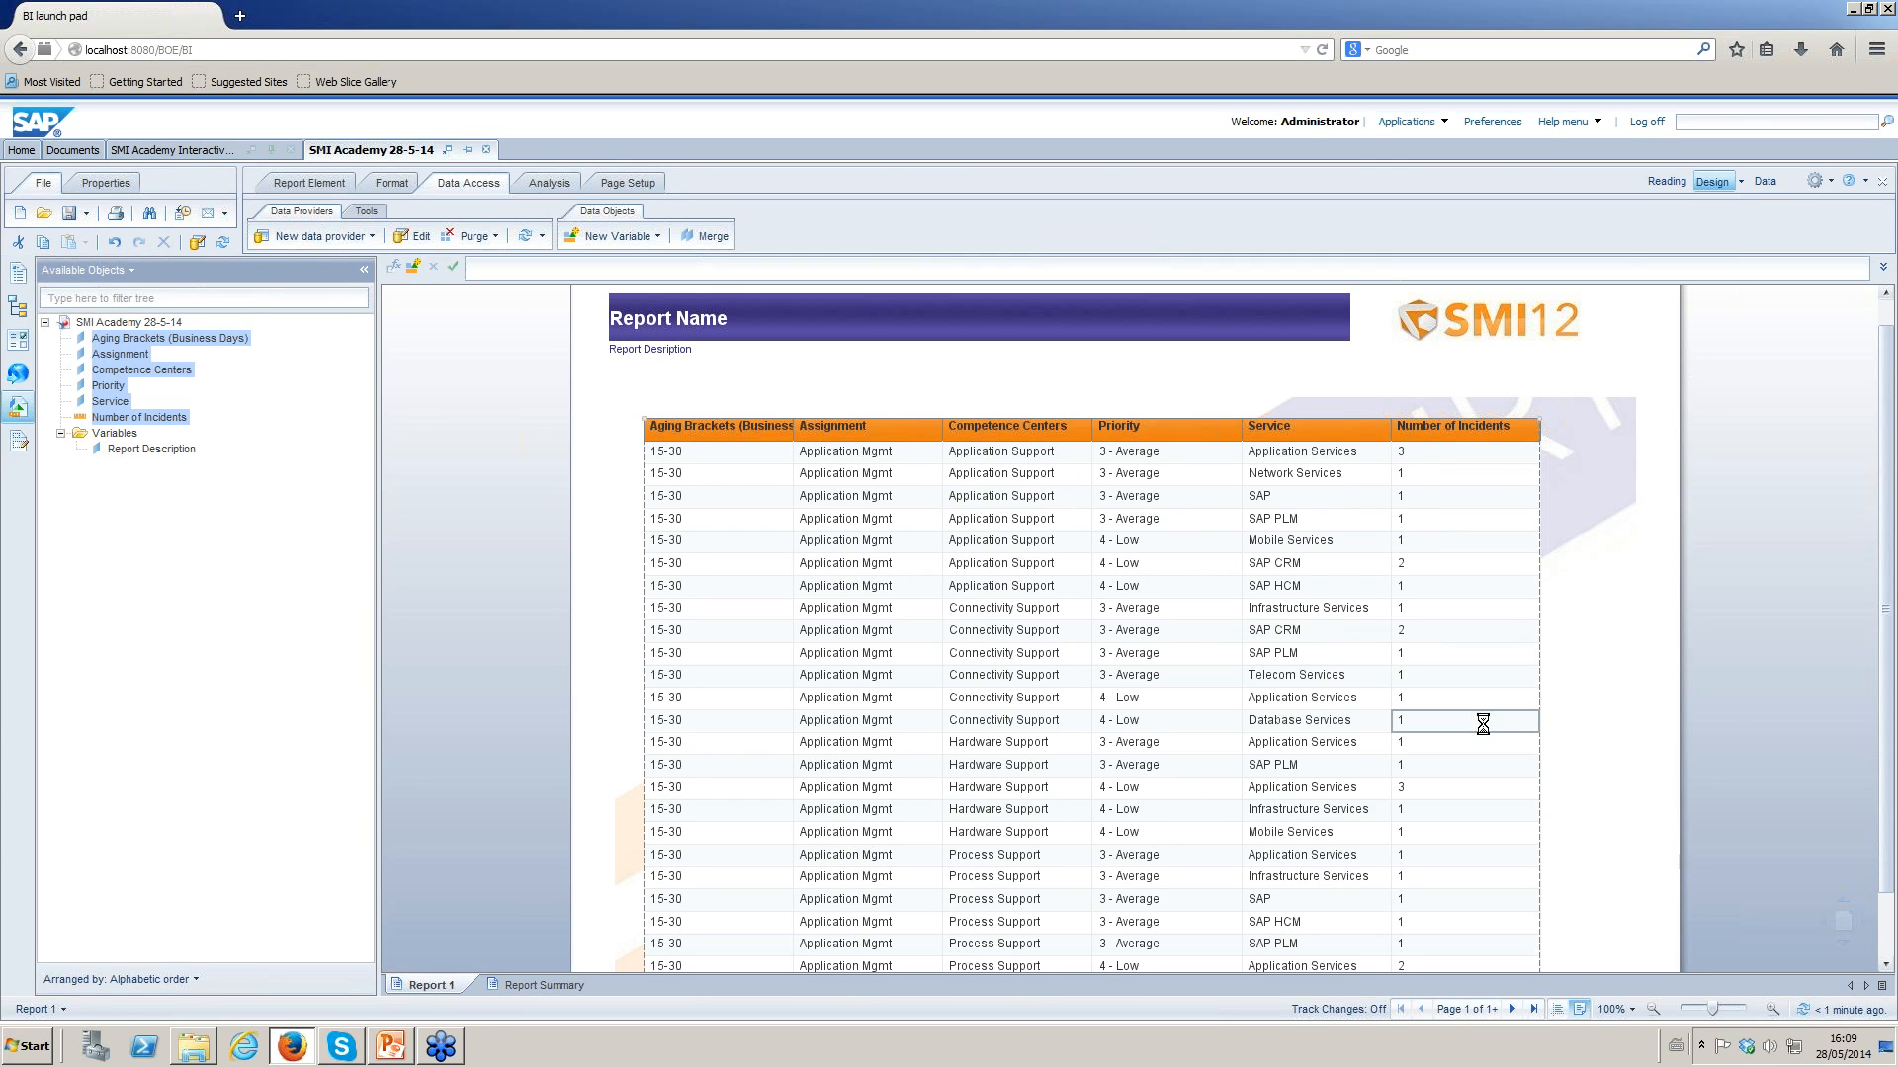
key("ctrl+z")
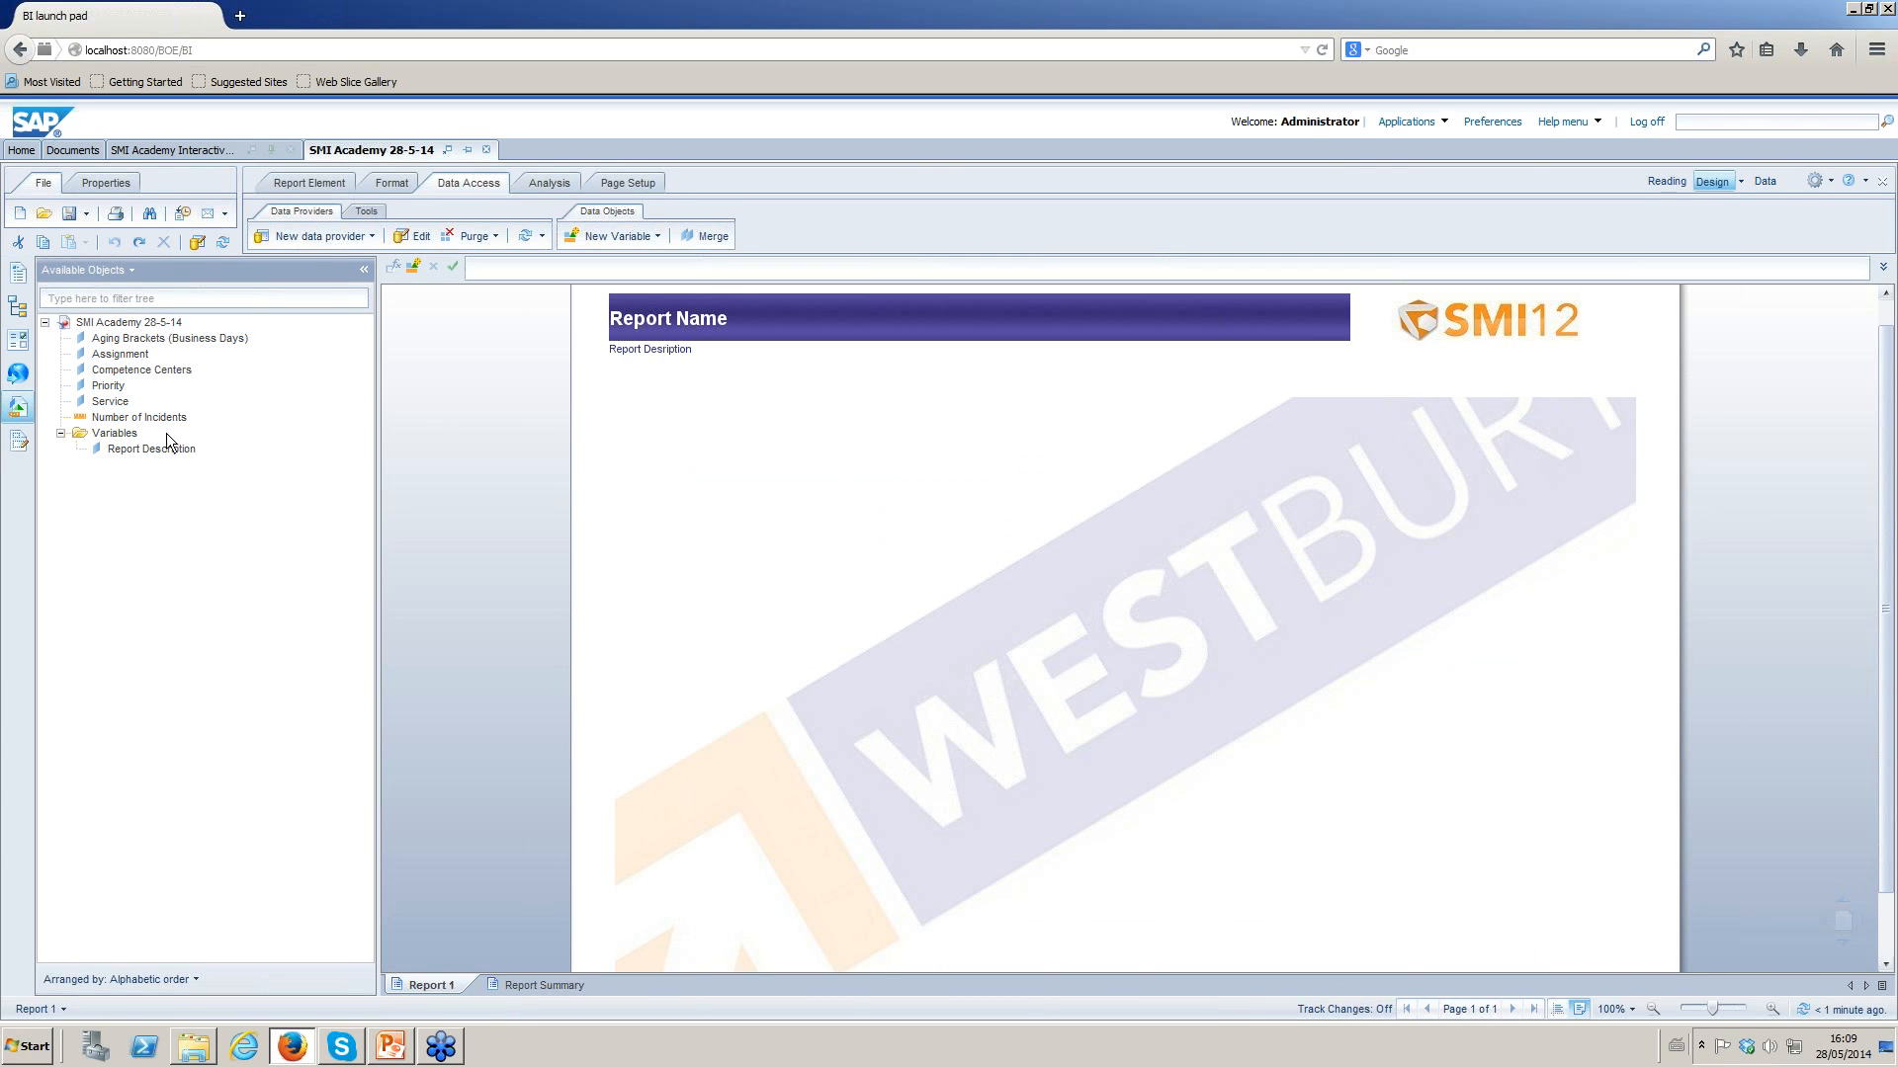
Place Competence Centers as a one-column table beneath the report description.
left_click(167, 370)
left_click_drag(167, 374, 617, 421)
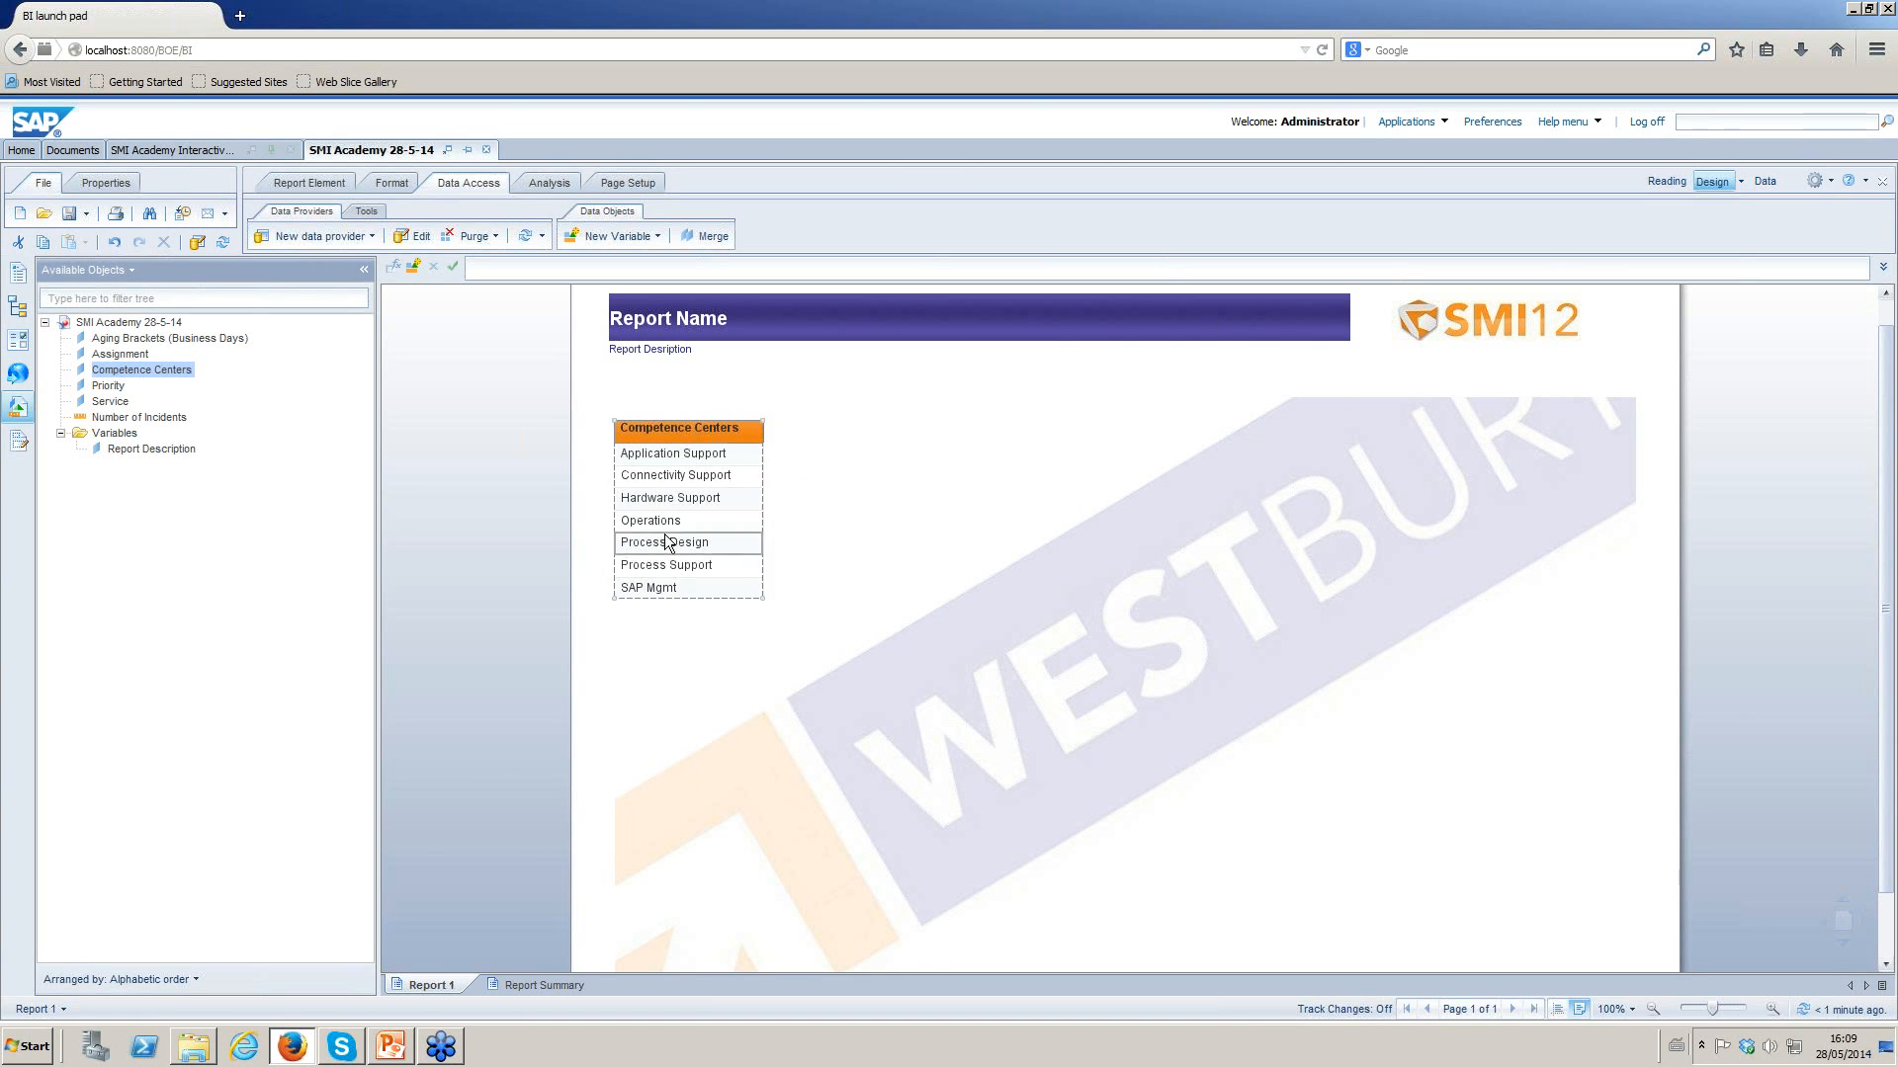
left_click(810, 671)
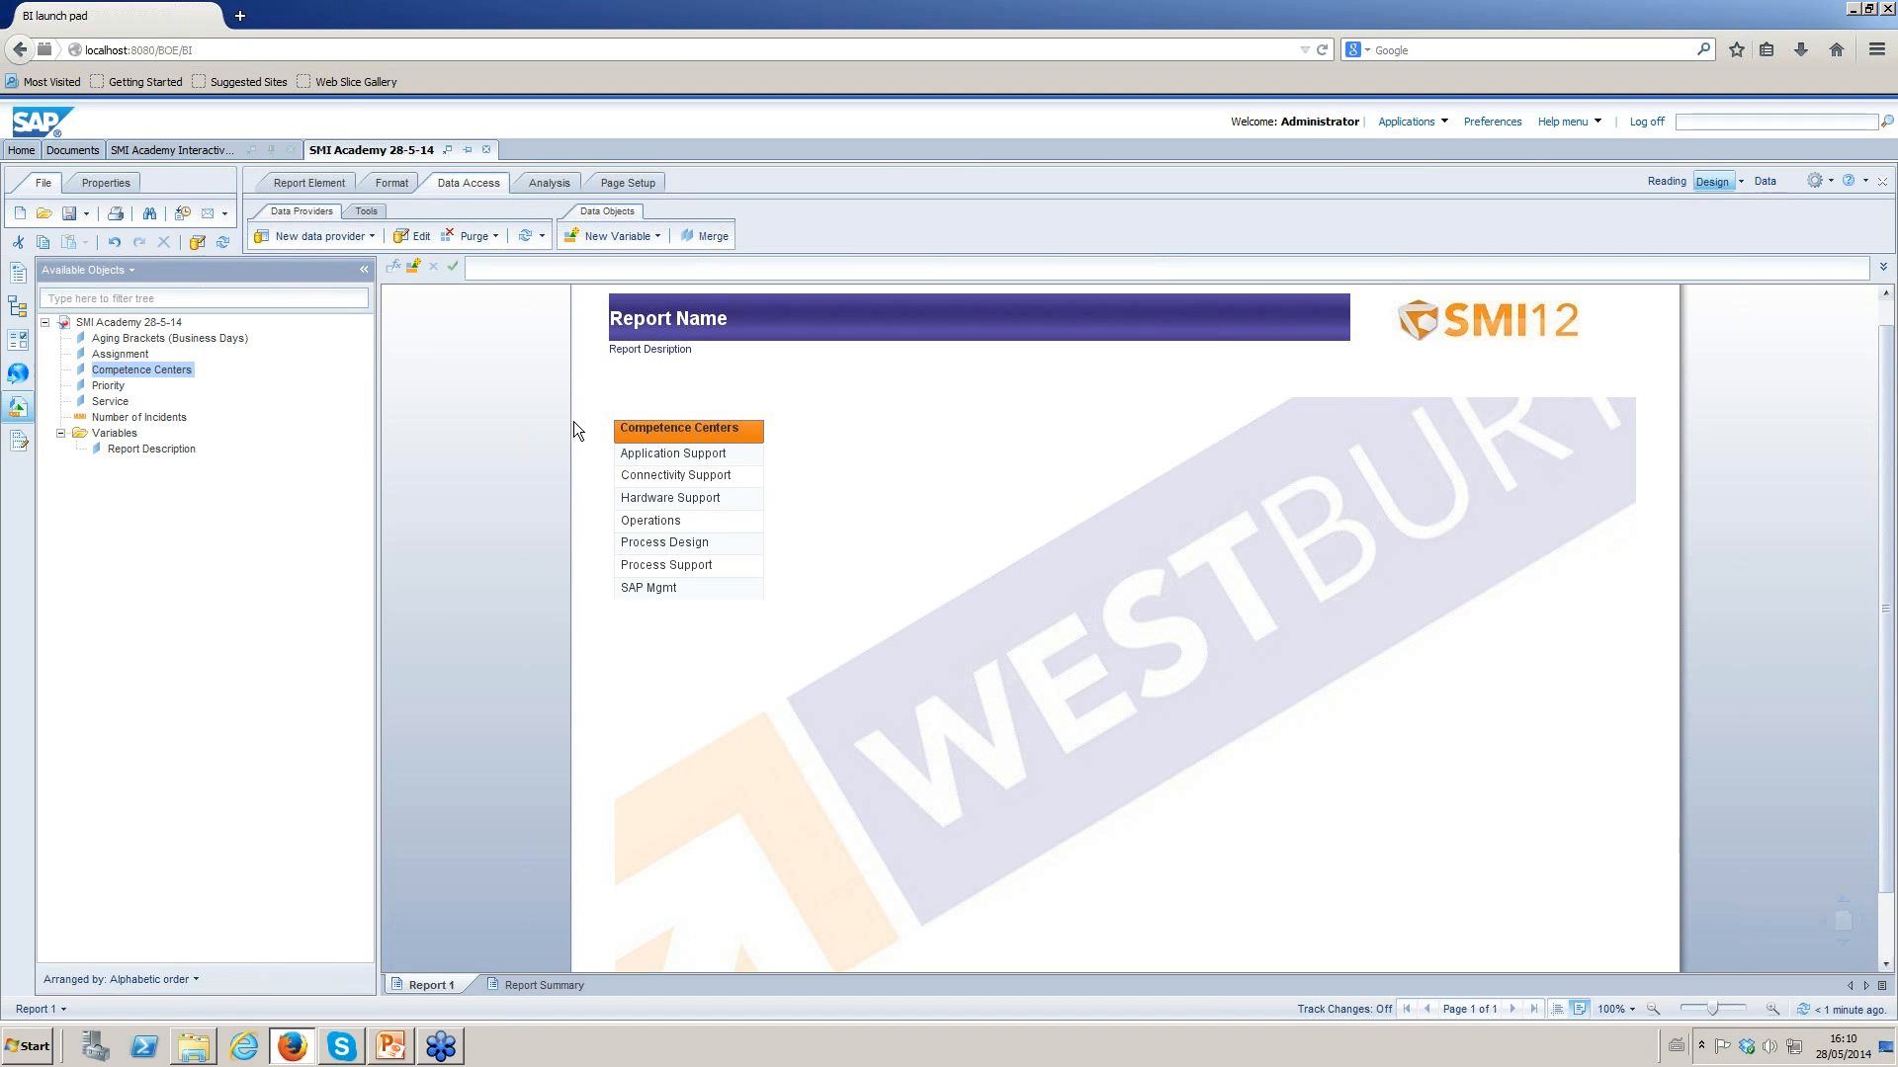
Insert a table of Priority, Aging Brackets (Business Days) and Number of Incidents beside the Competence Centers table.
left_click(110, 388)
left_click(137, 339, "ctrl")
left_click(144, 417, "ctrl")
left_click_drag(166, 348, 835, 423)
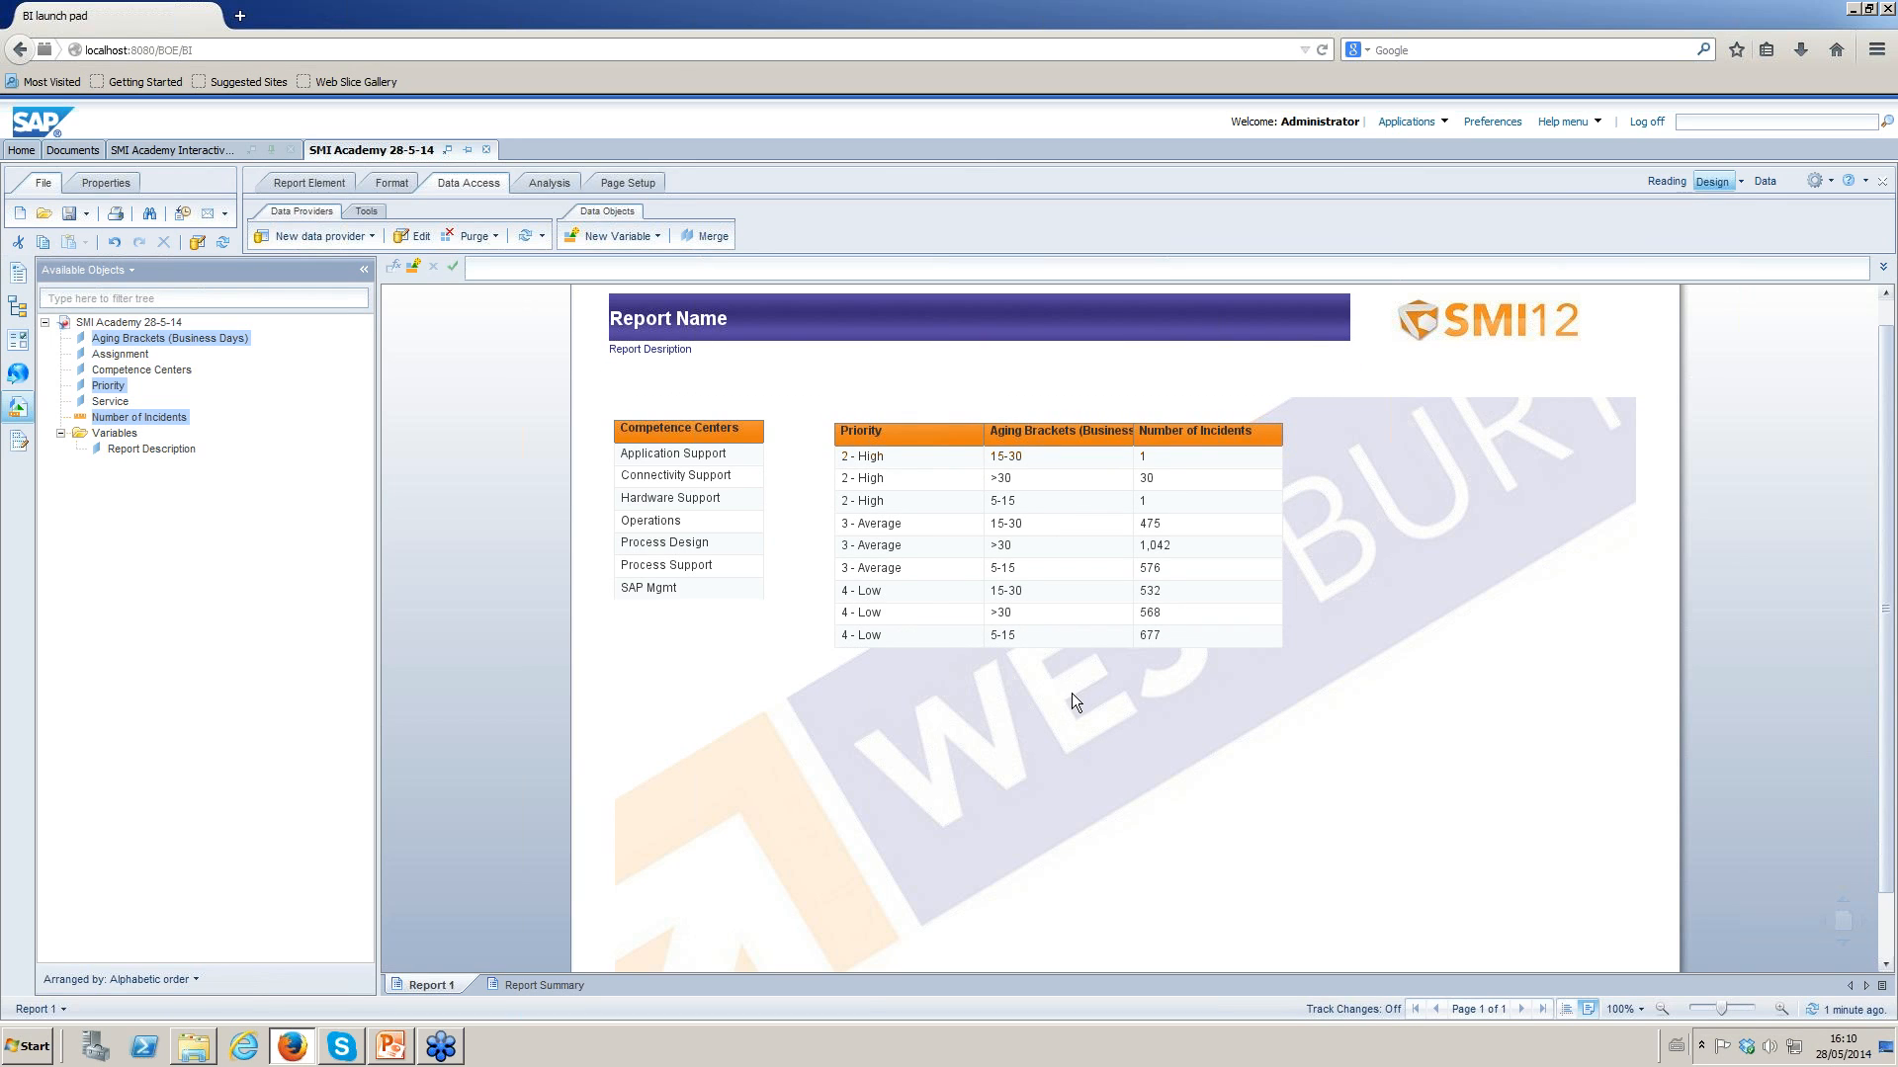
Start turning the priority and aging table into an Area Chart from the Line chart types.
left_click(1060, 533)
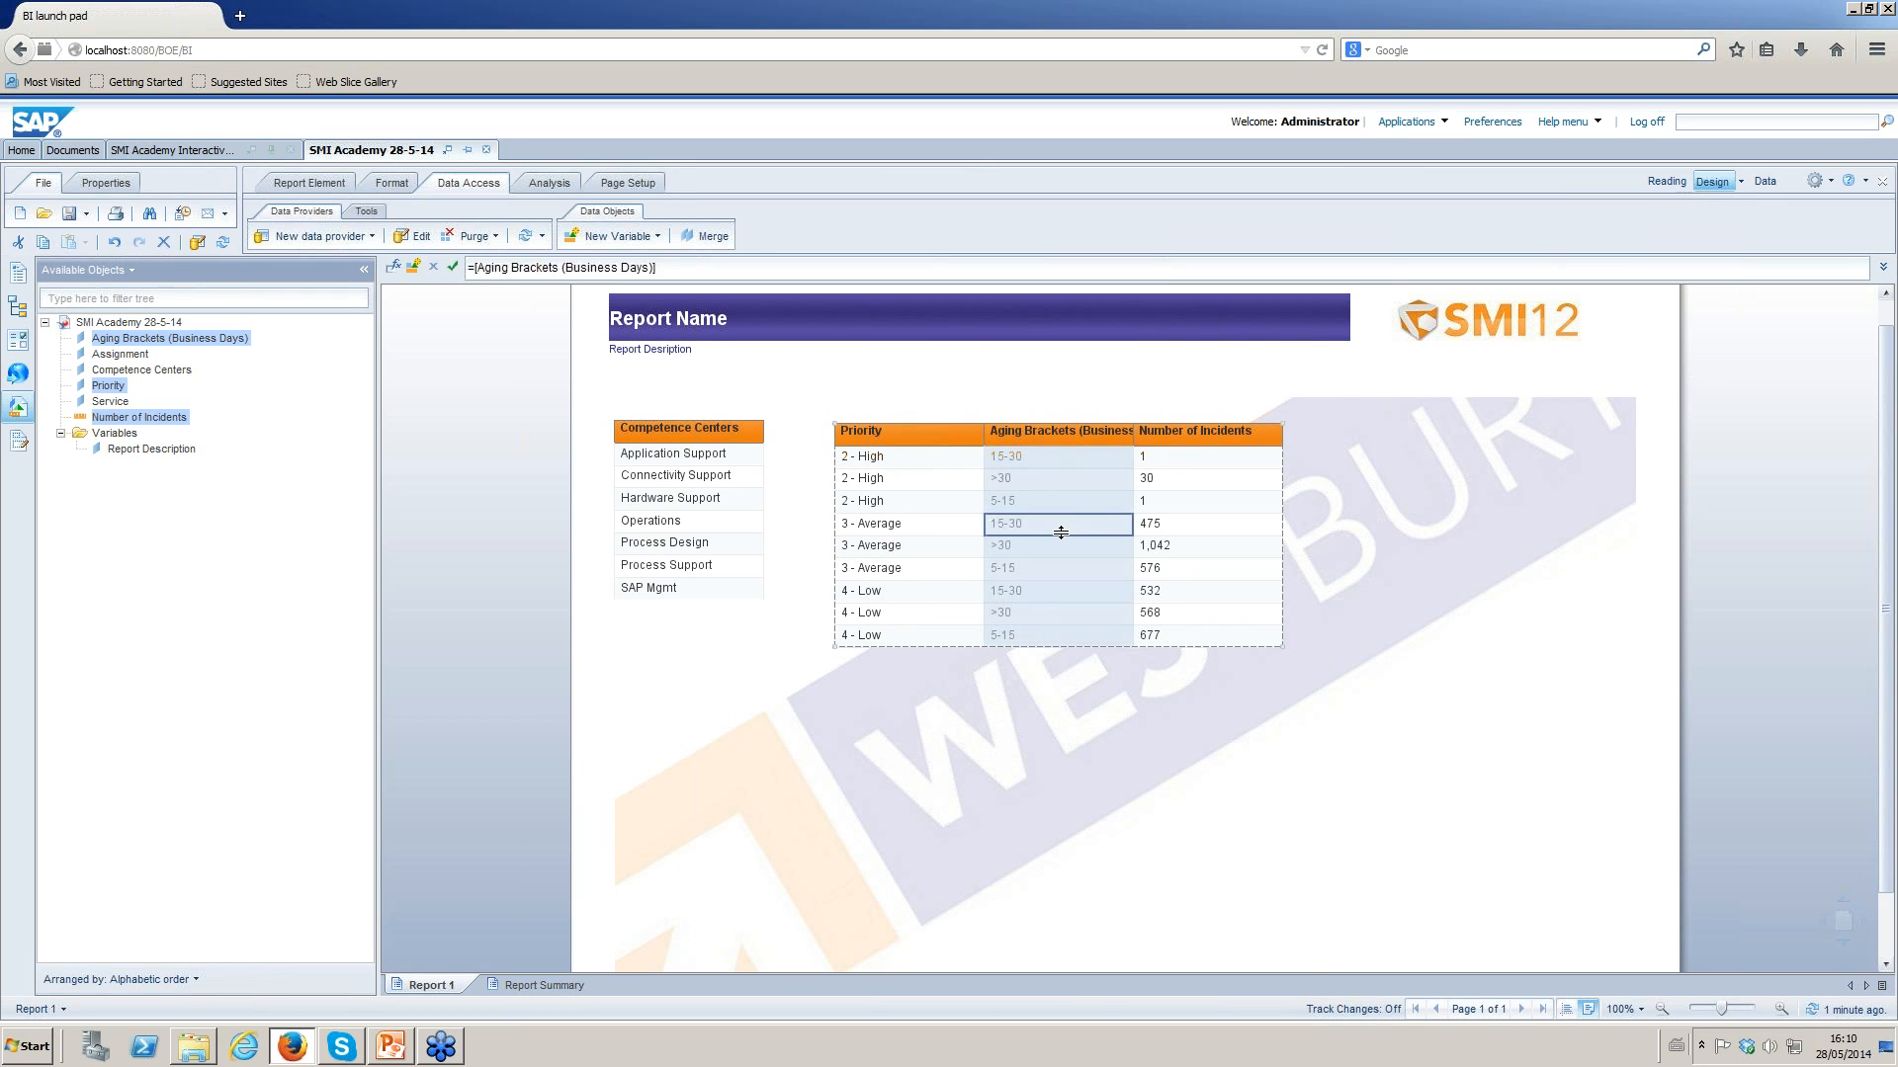
right_click(1061, 533)
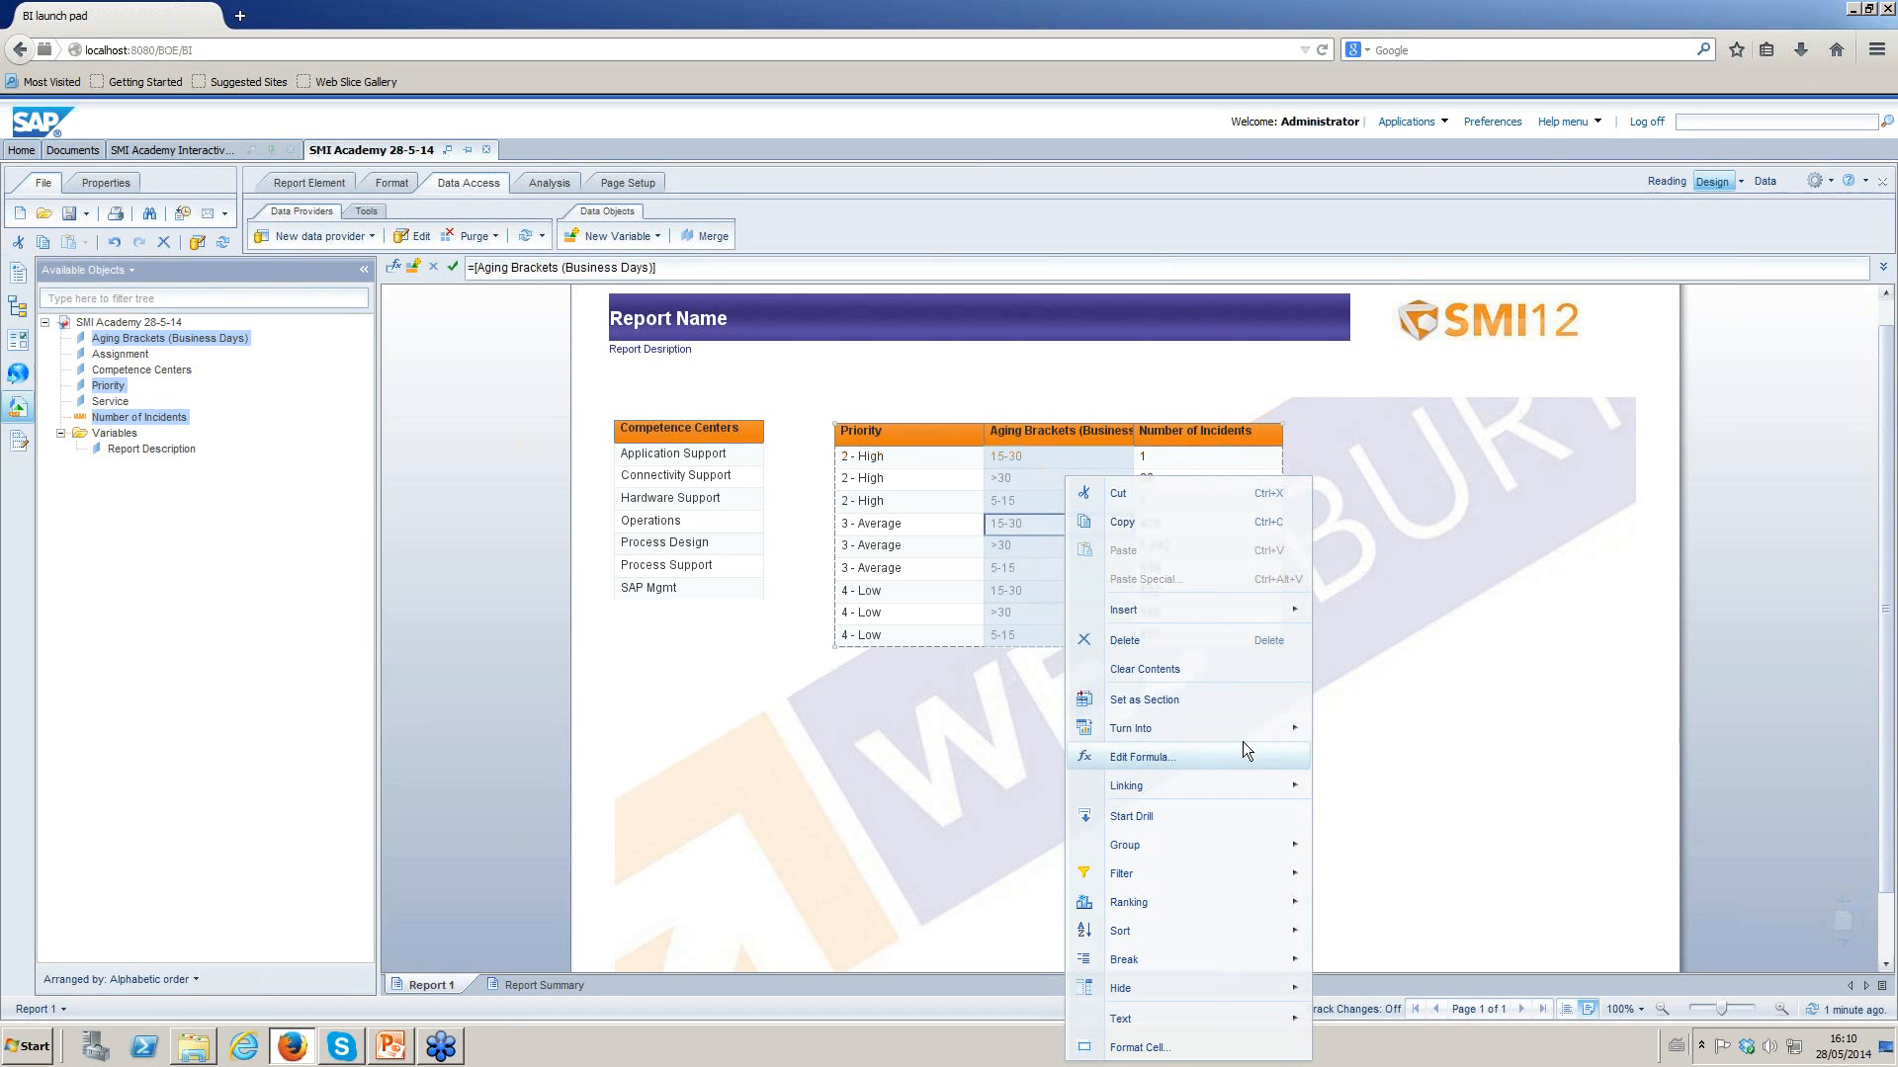
mouse_move(1241, 737)
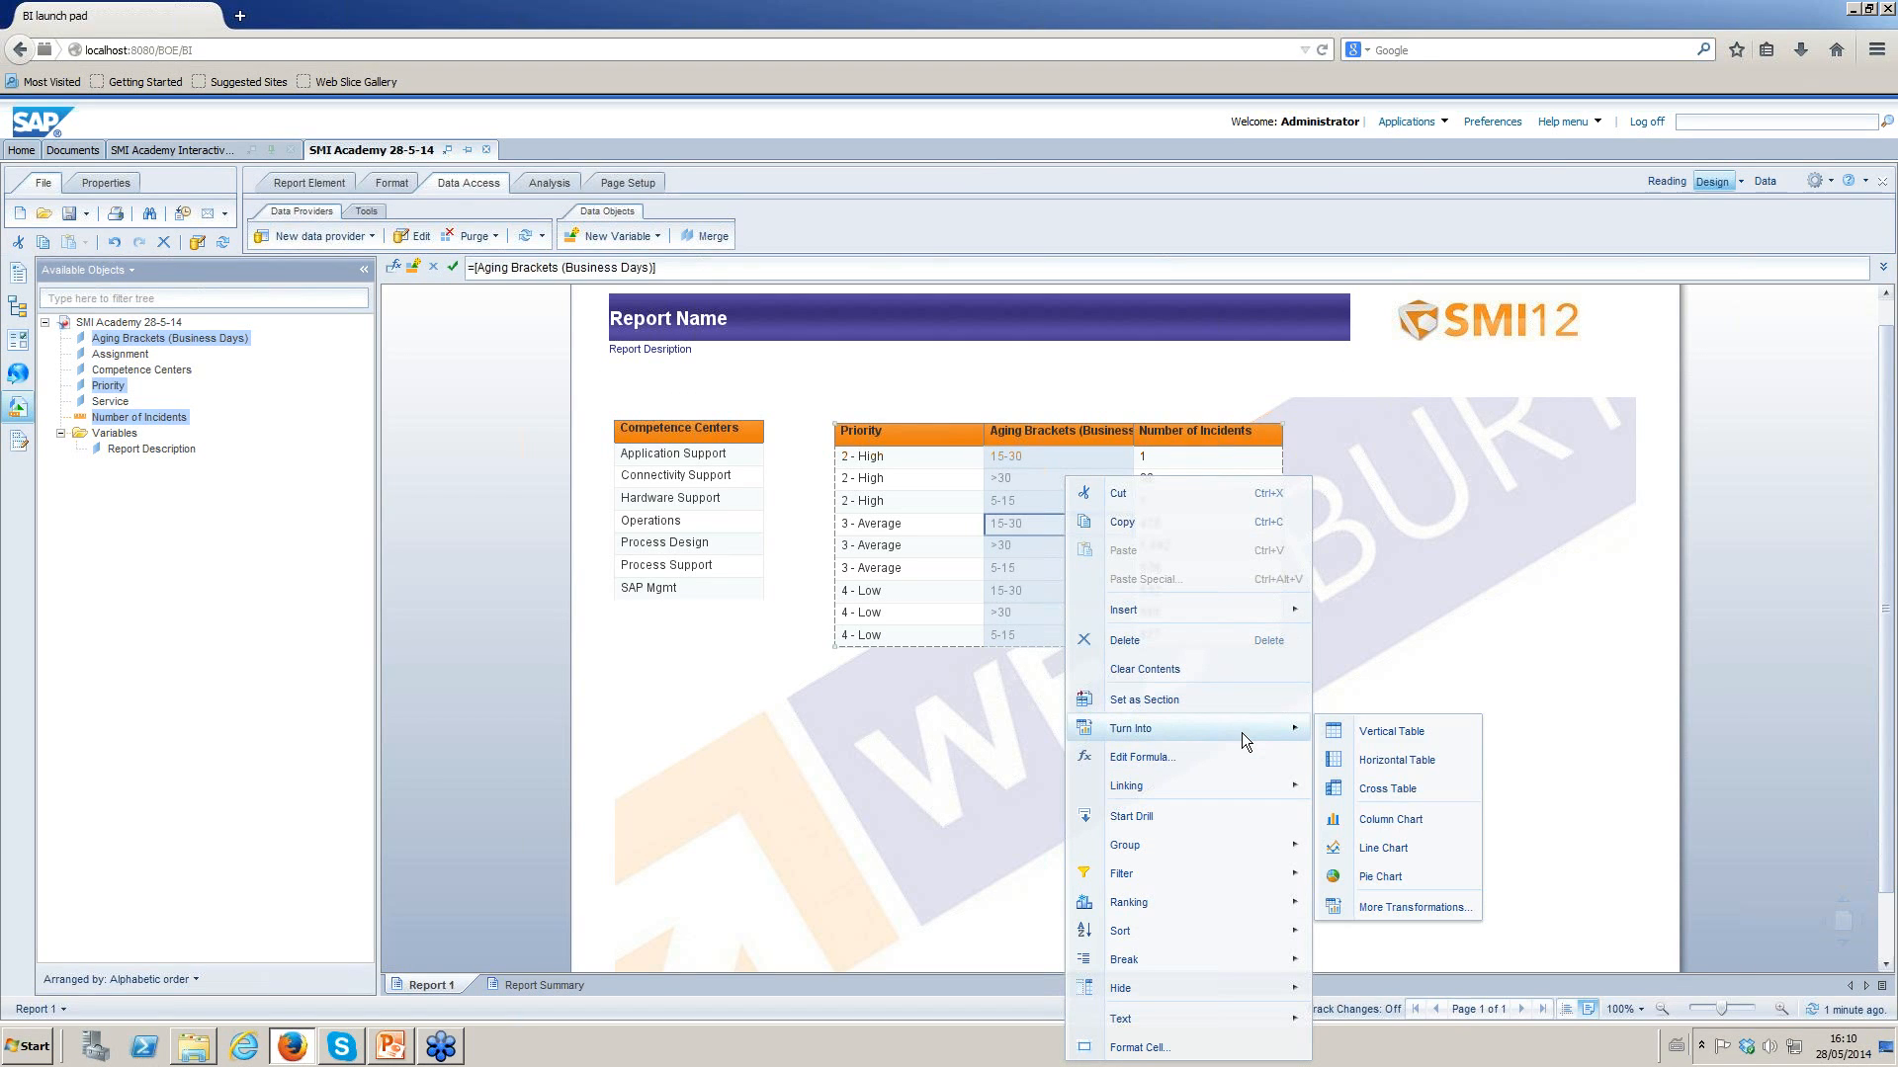
left_click(1451, 909)
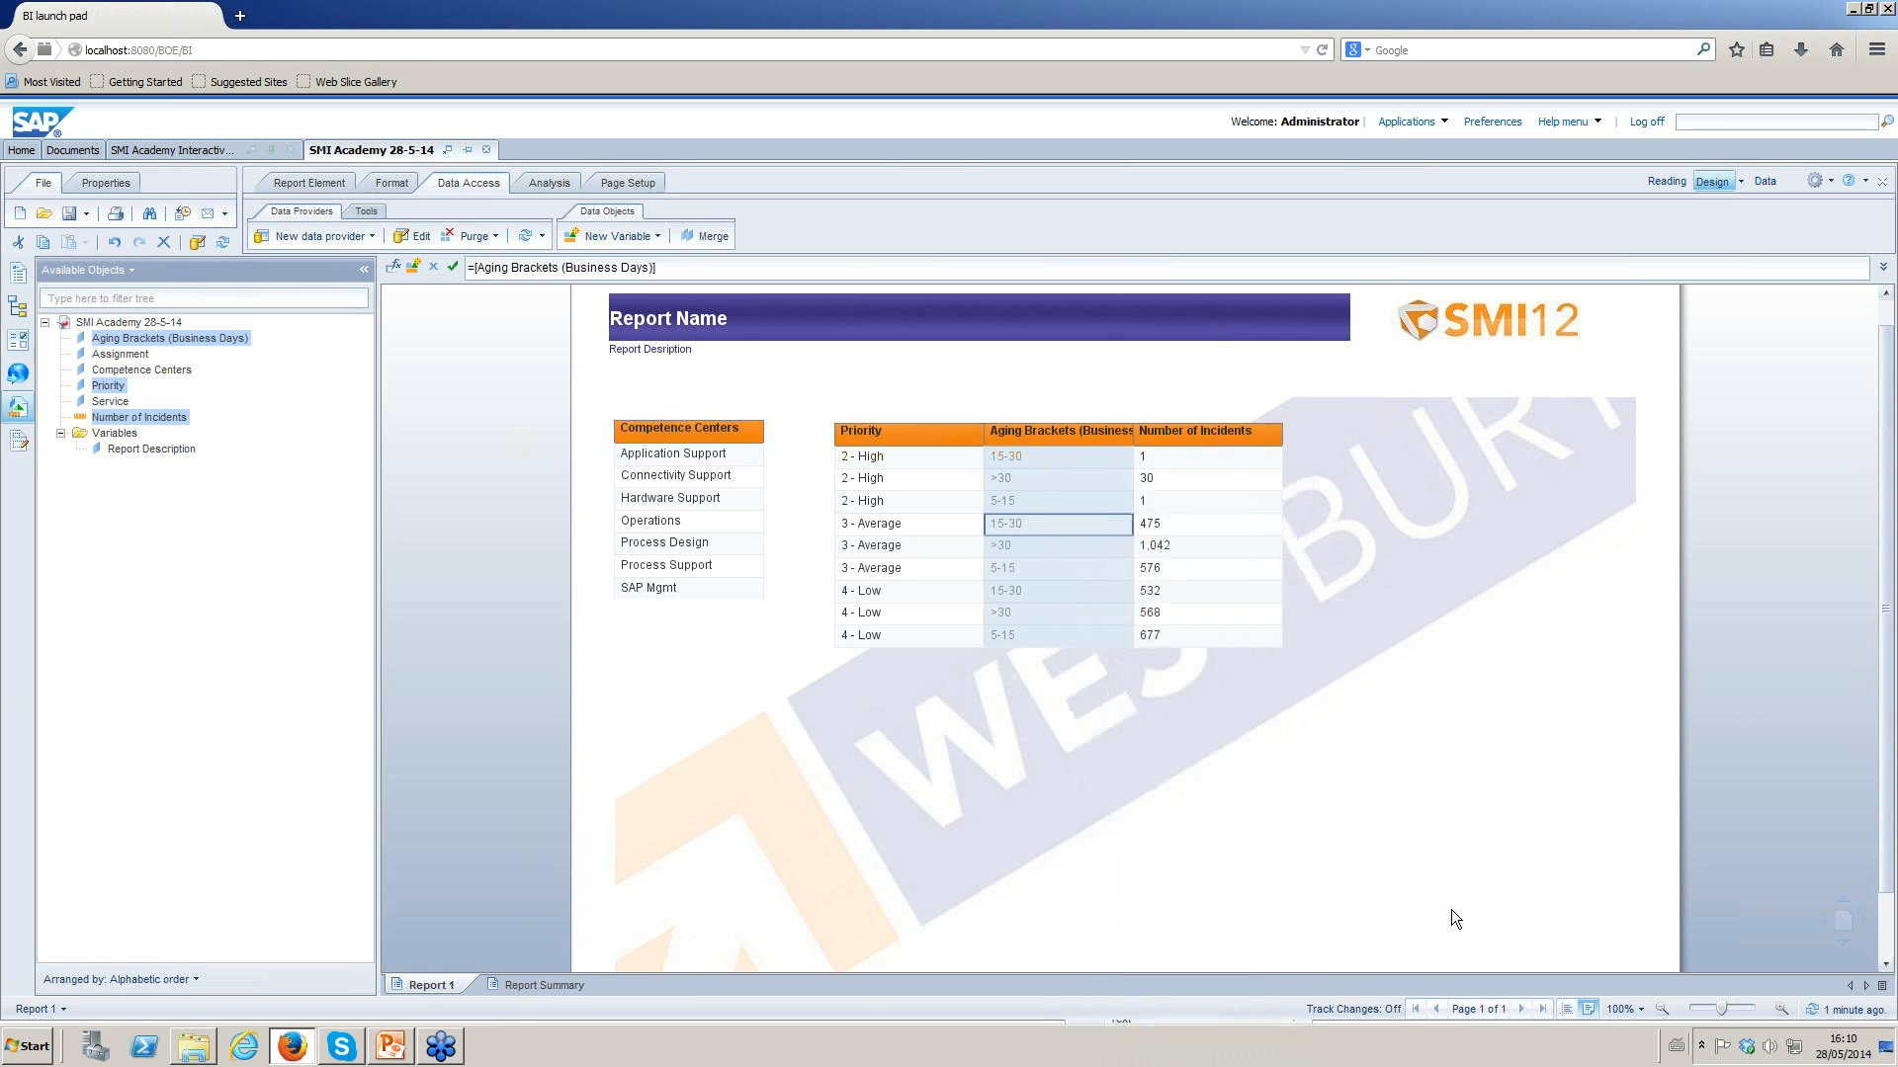
left_click(583, 491)
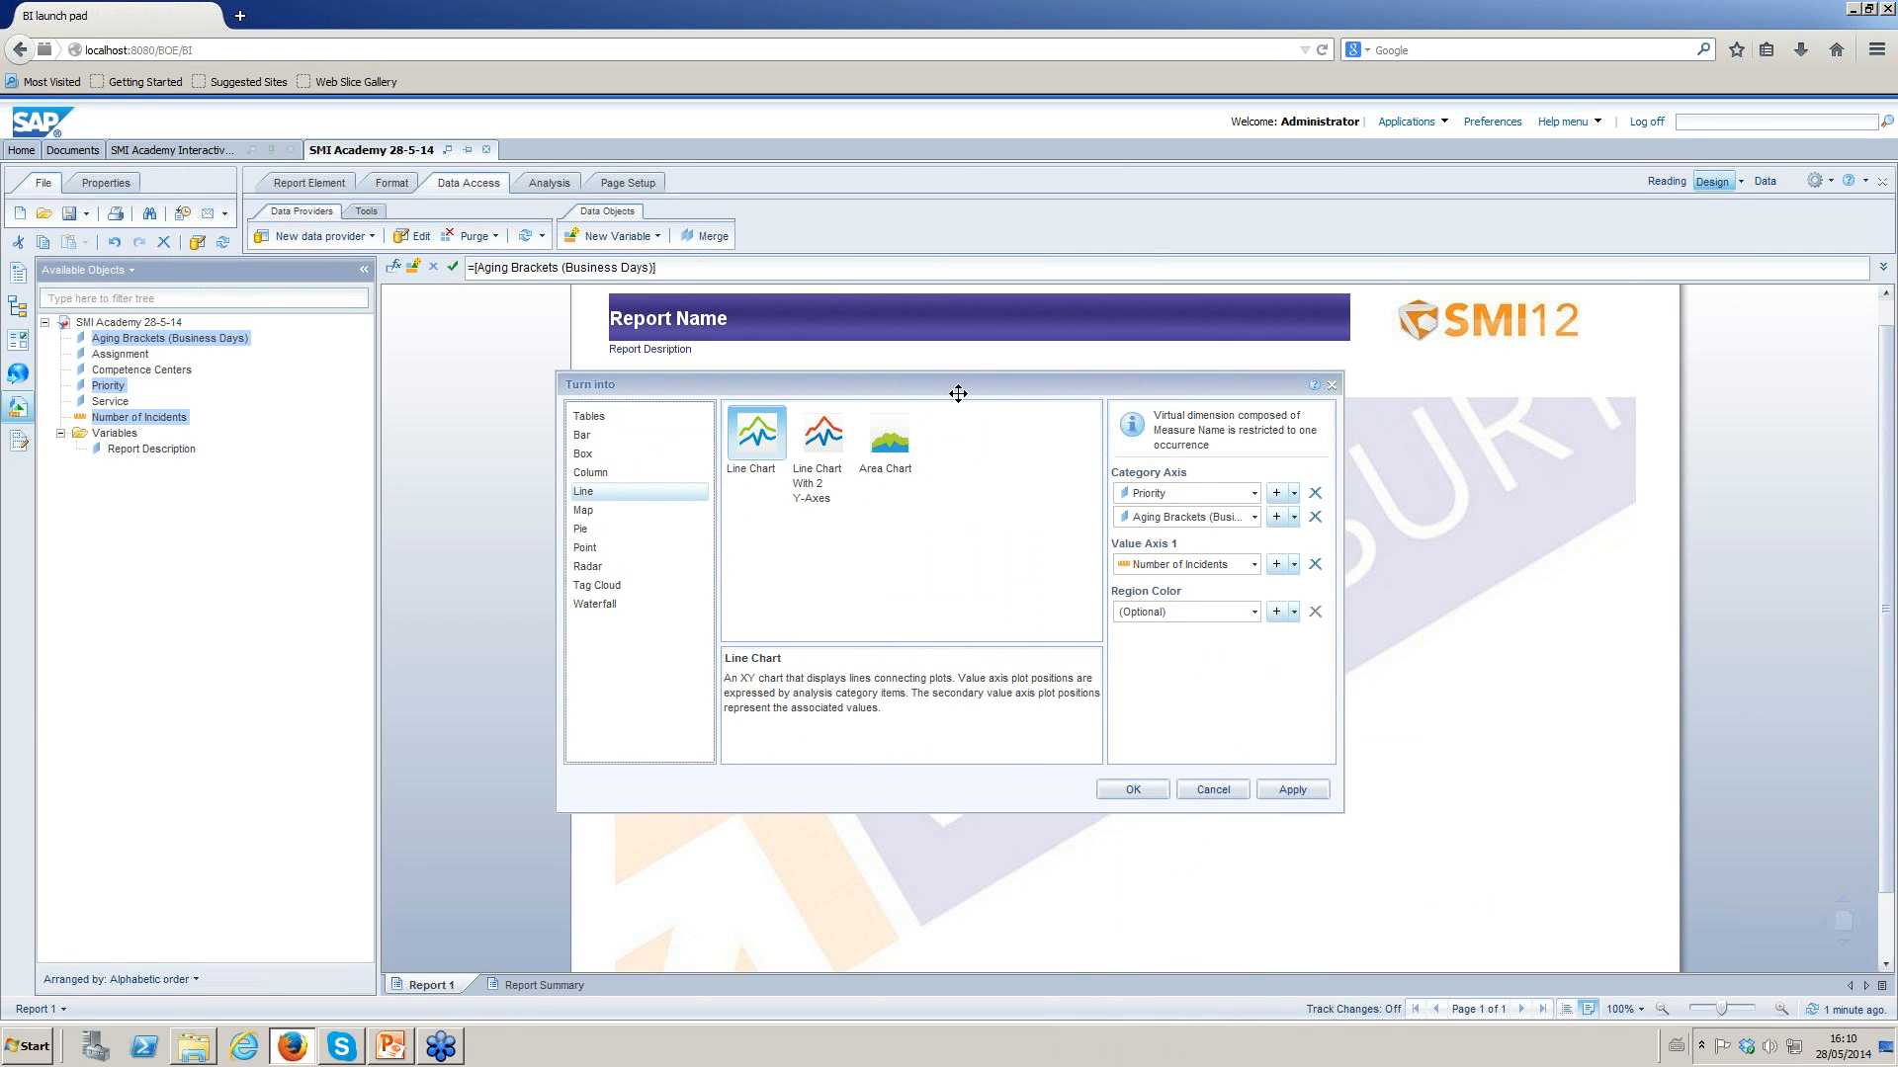
left_click(899, 442)
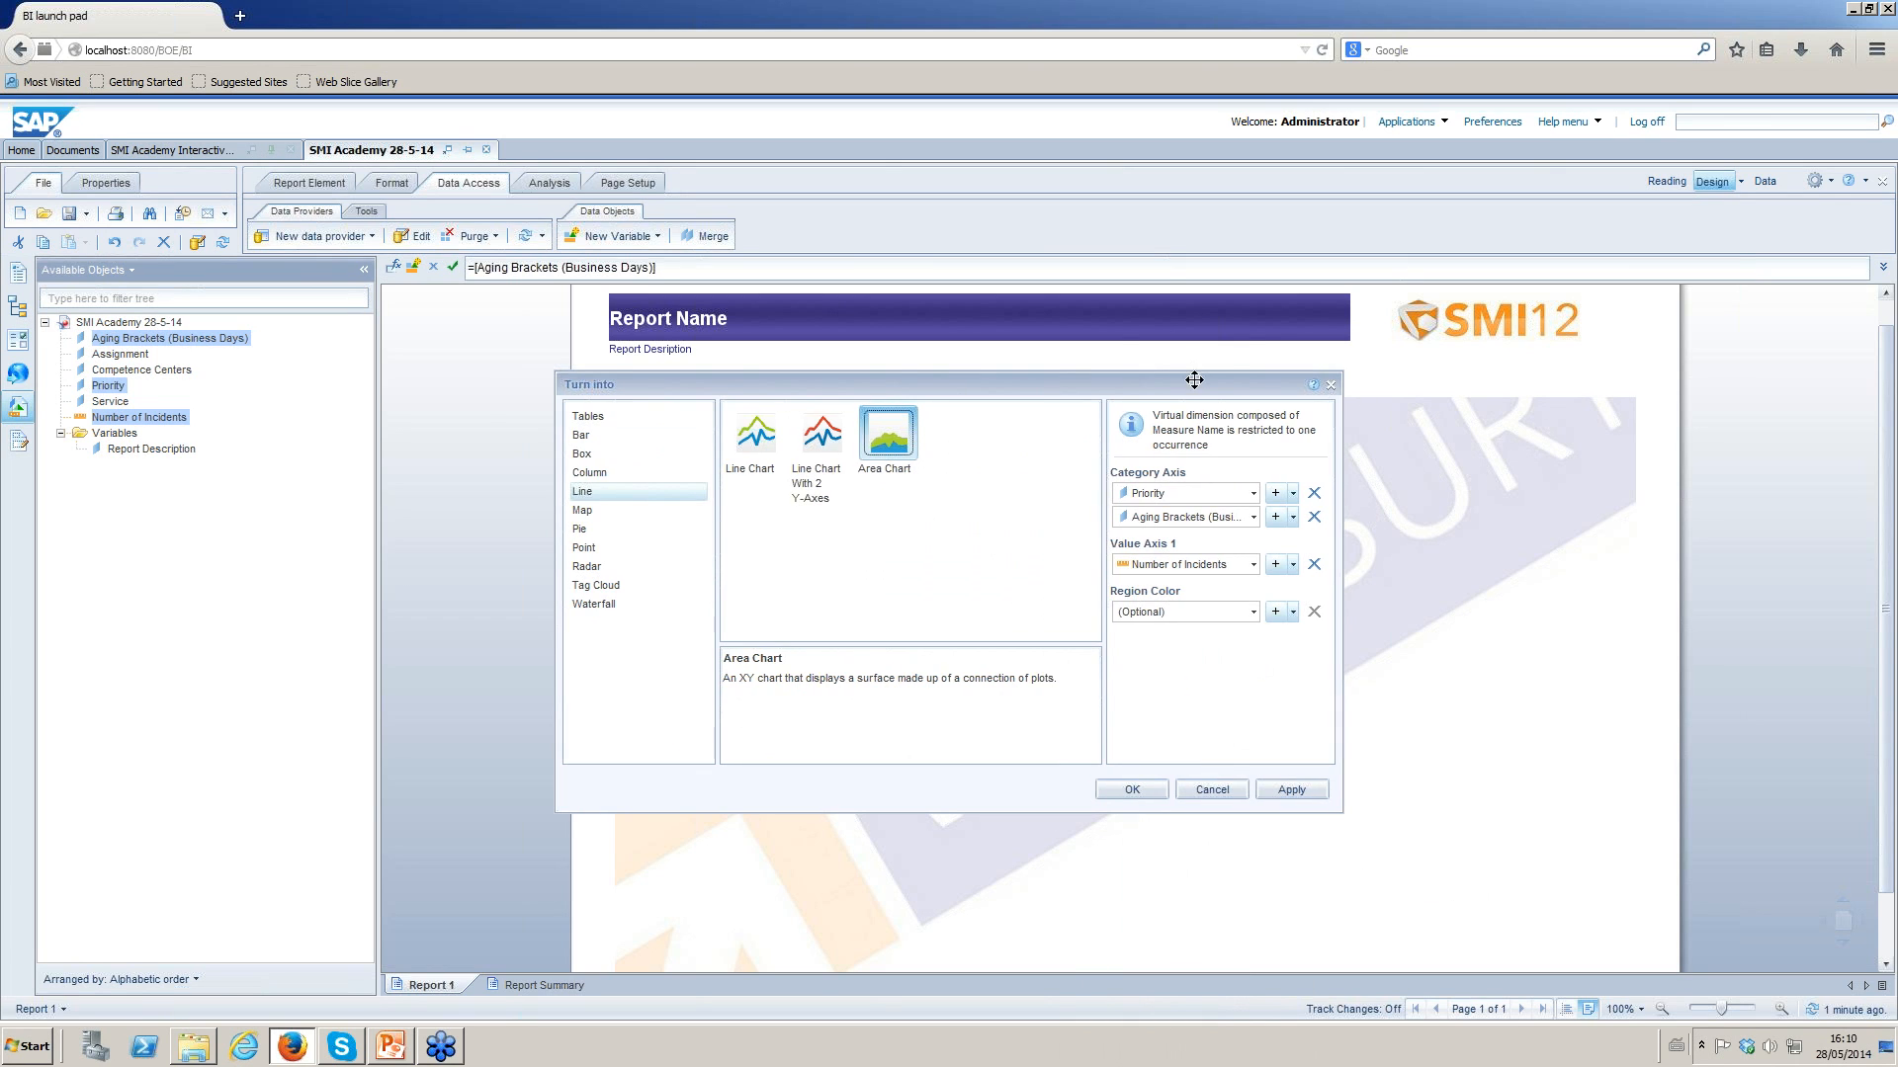
Create the area chart with Aging Brackets (Business Days) as the region color instead of on the category axis, and widen the chart.
left_click_drag(1194, 378, 808, 360)
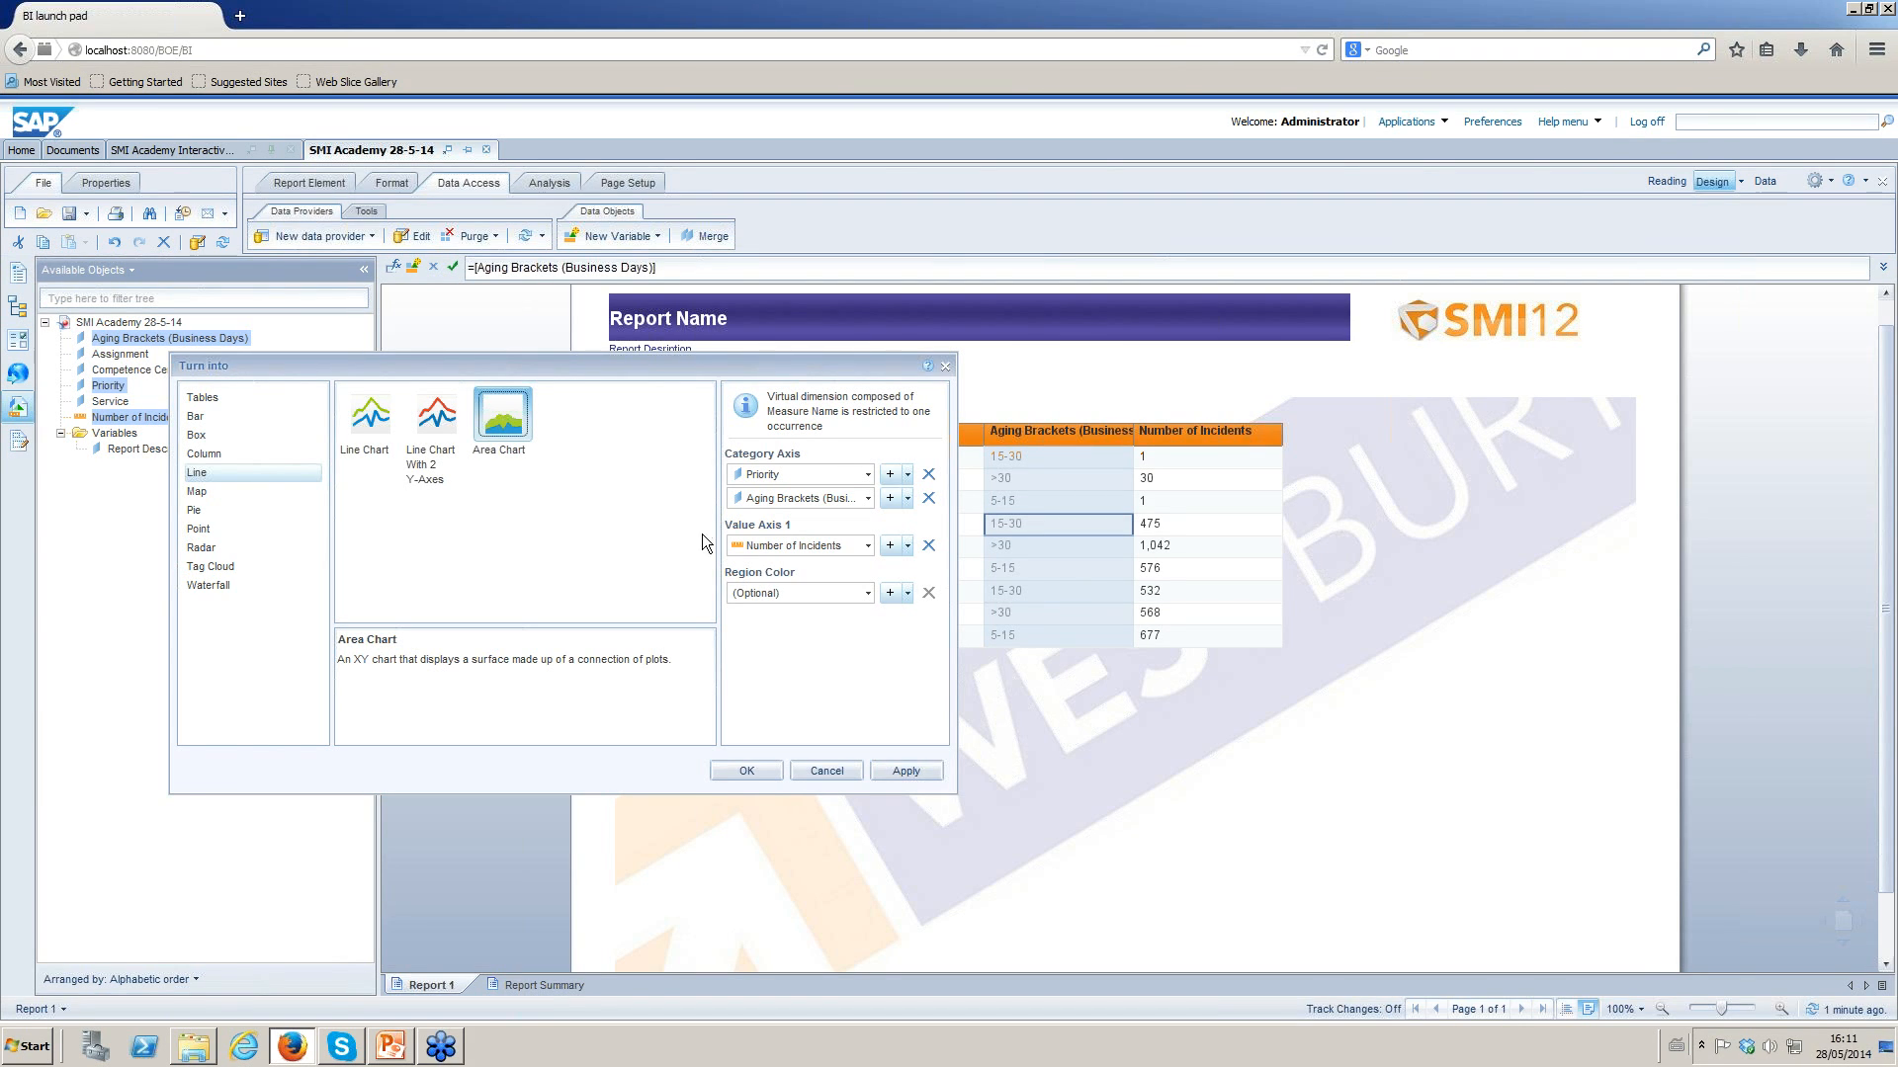
left_click(927, 499)
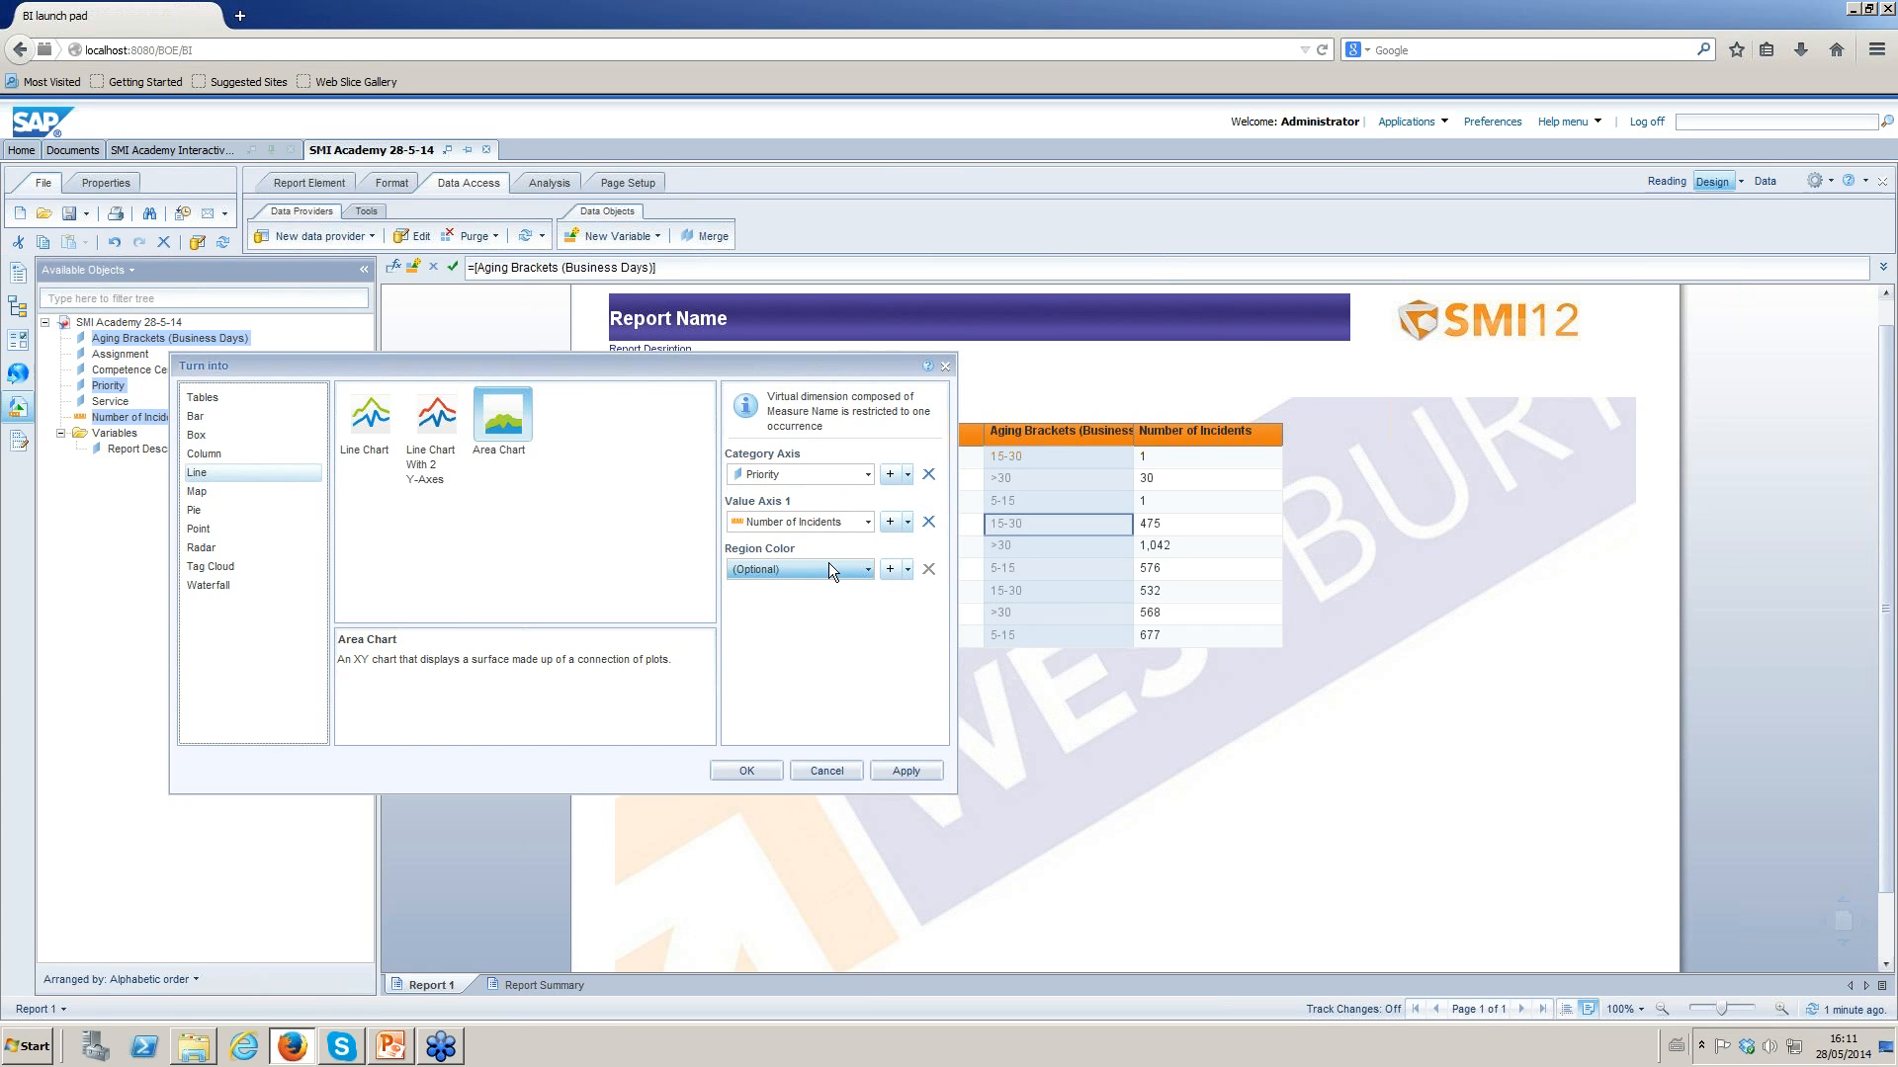
left_click(827, 569)
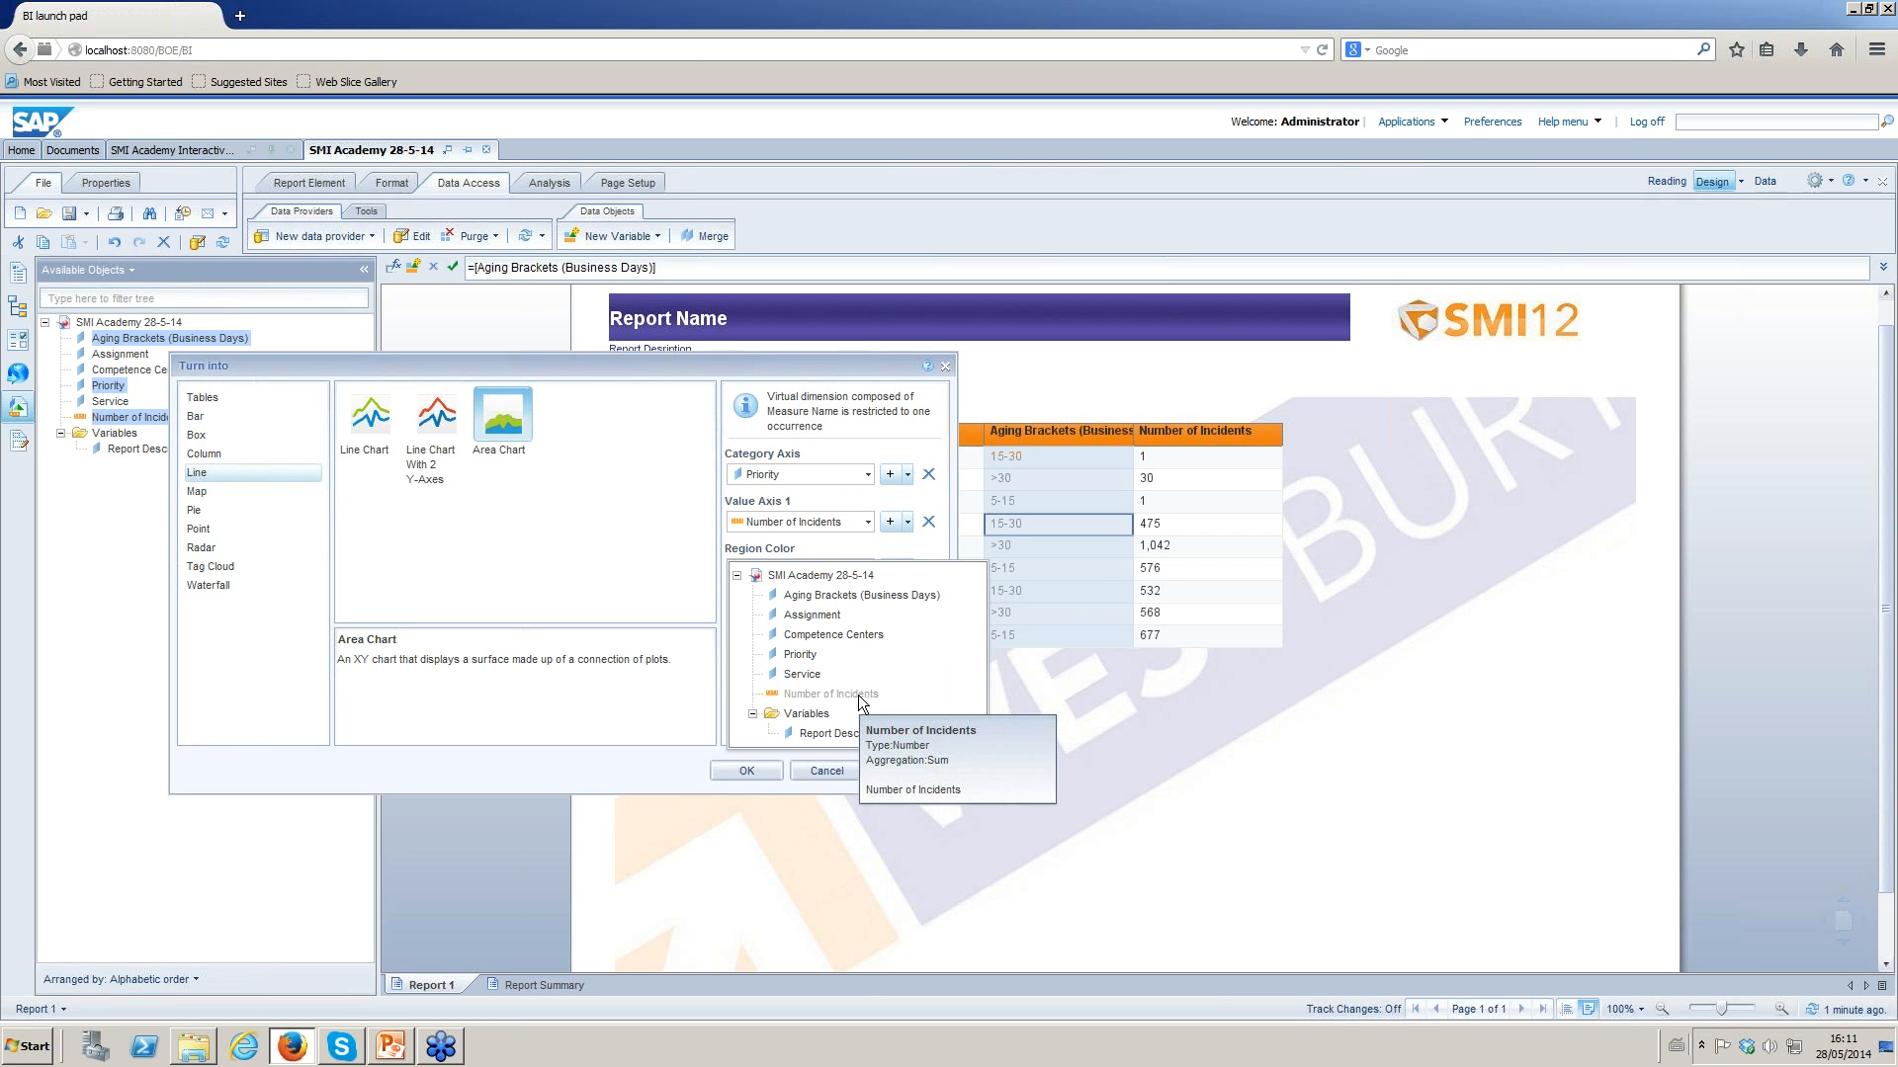
left_click(850, 596)
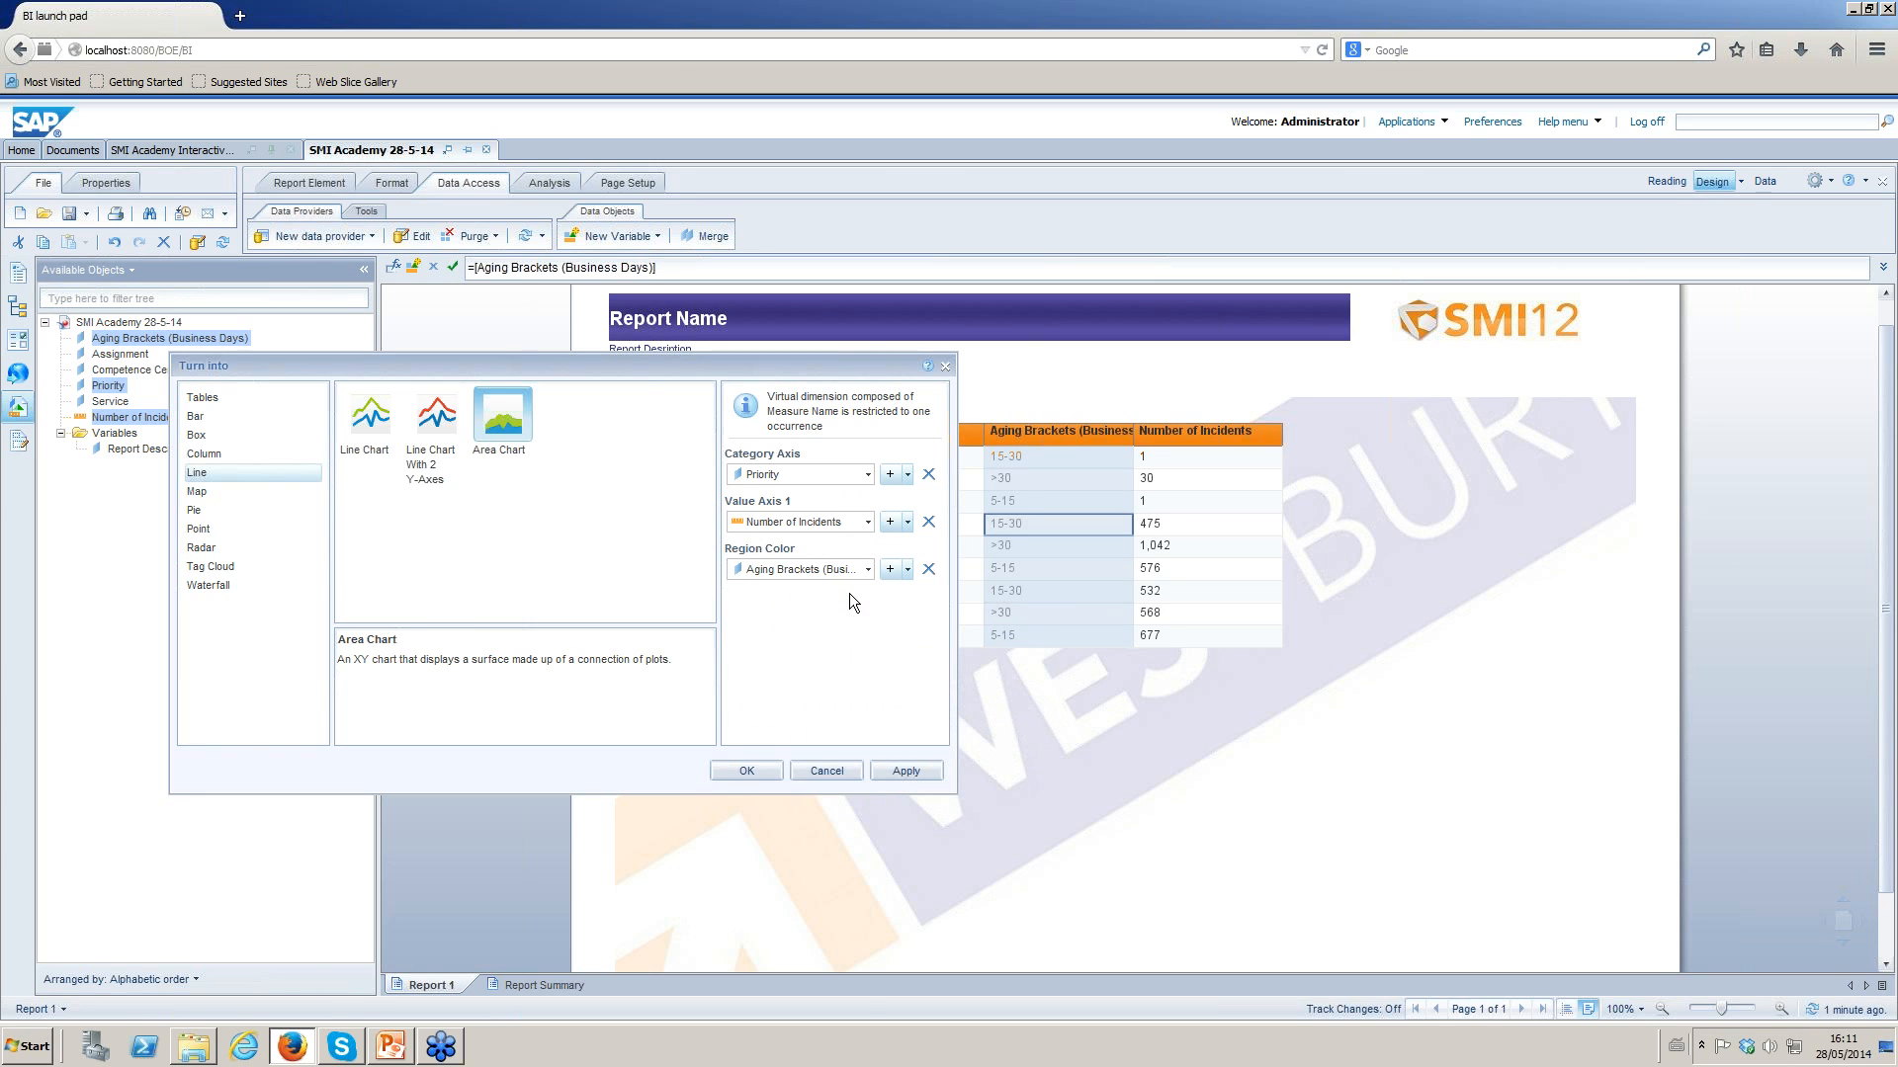
left_click(747, 771)
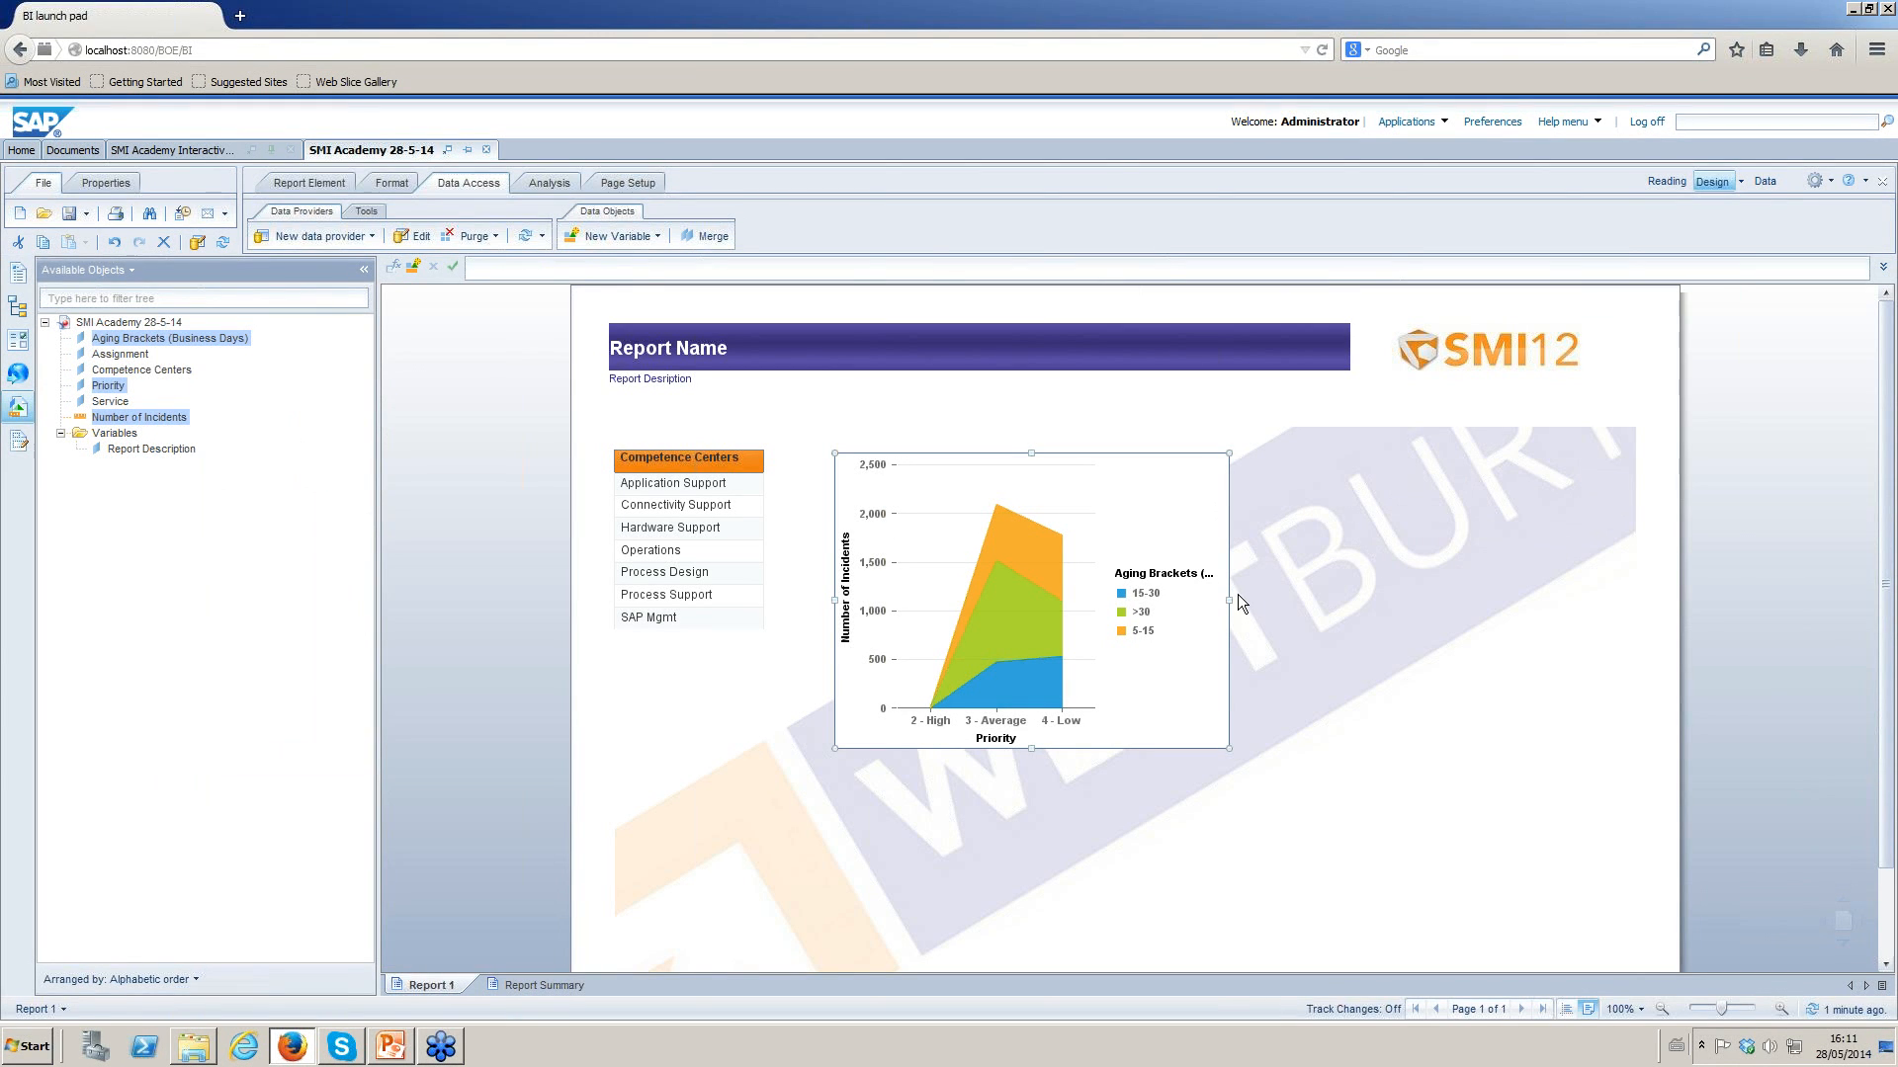
left_click_drag(1328, 602, 1328, 603)
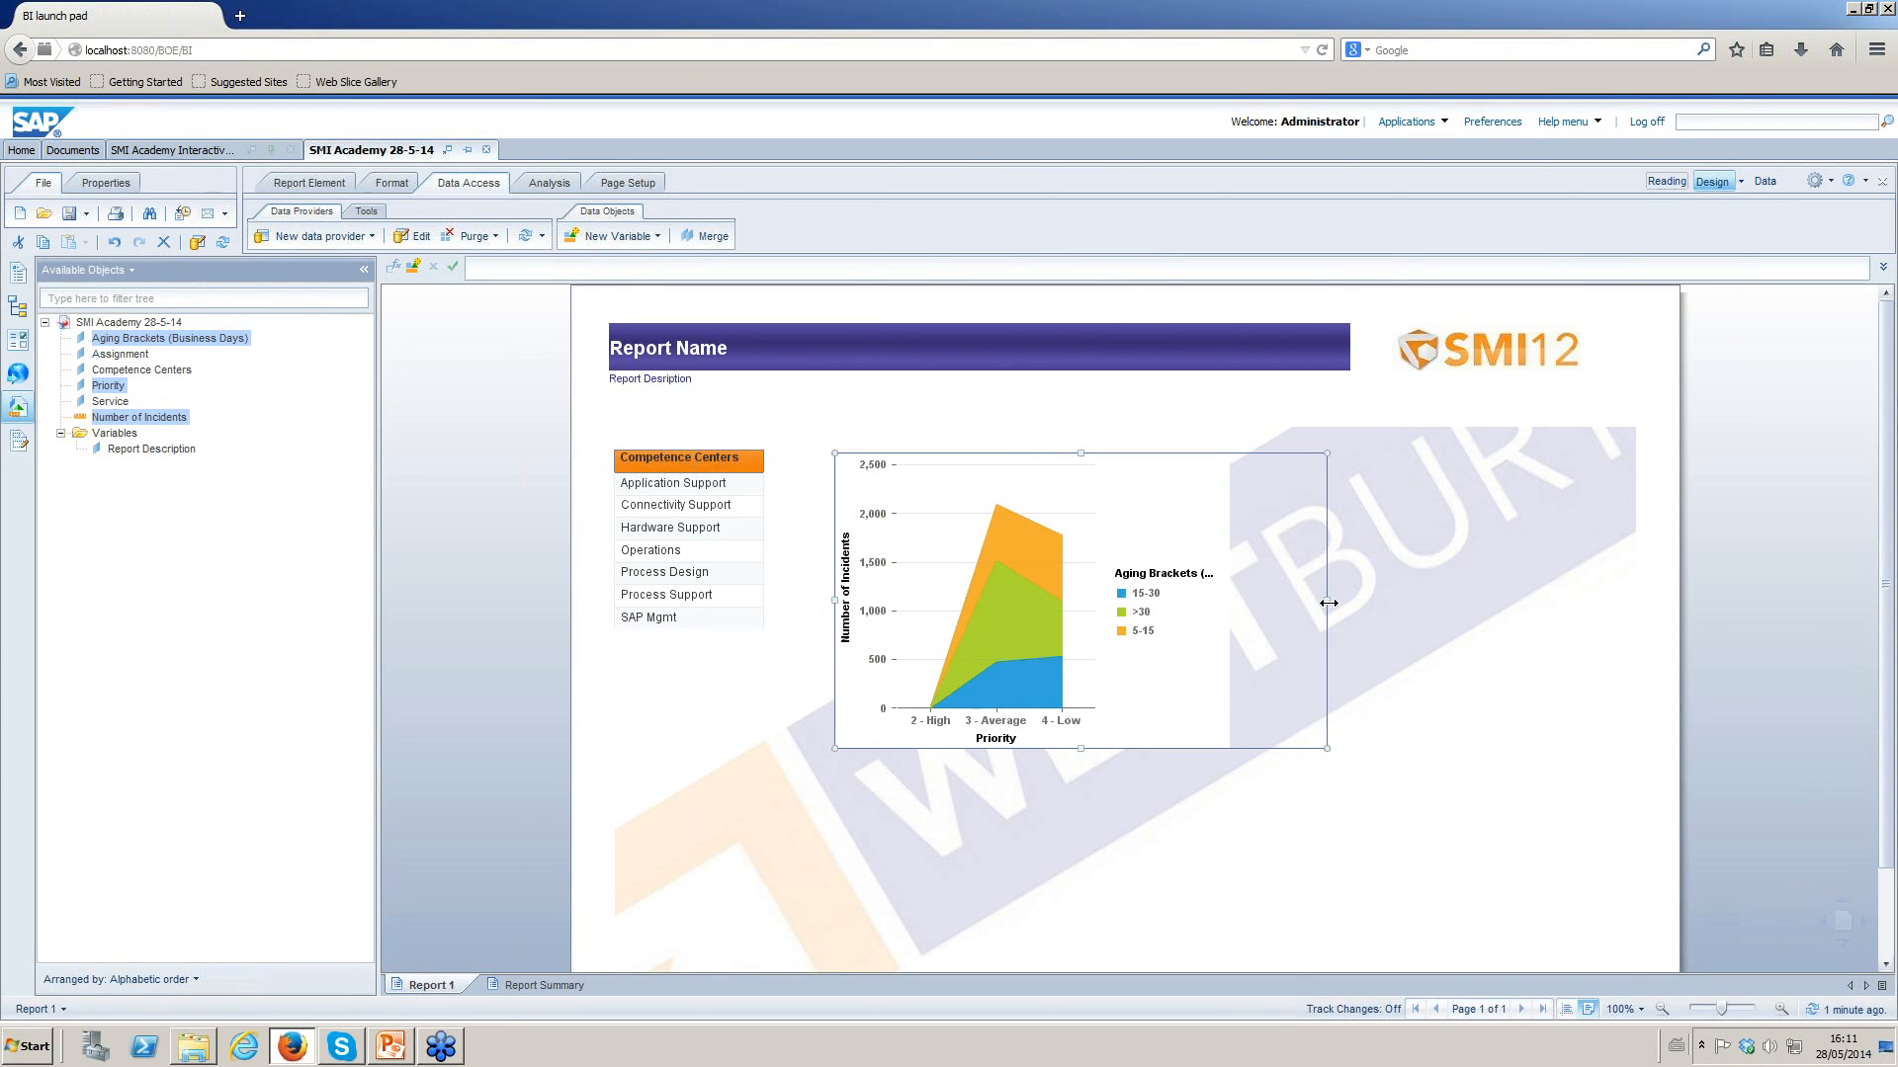
left_click_drag(1444, 603, 1444, 602)
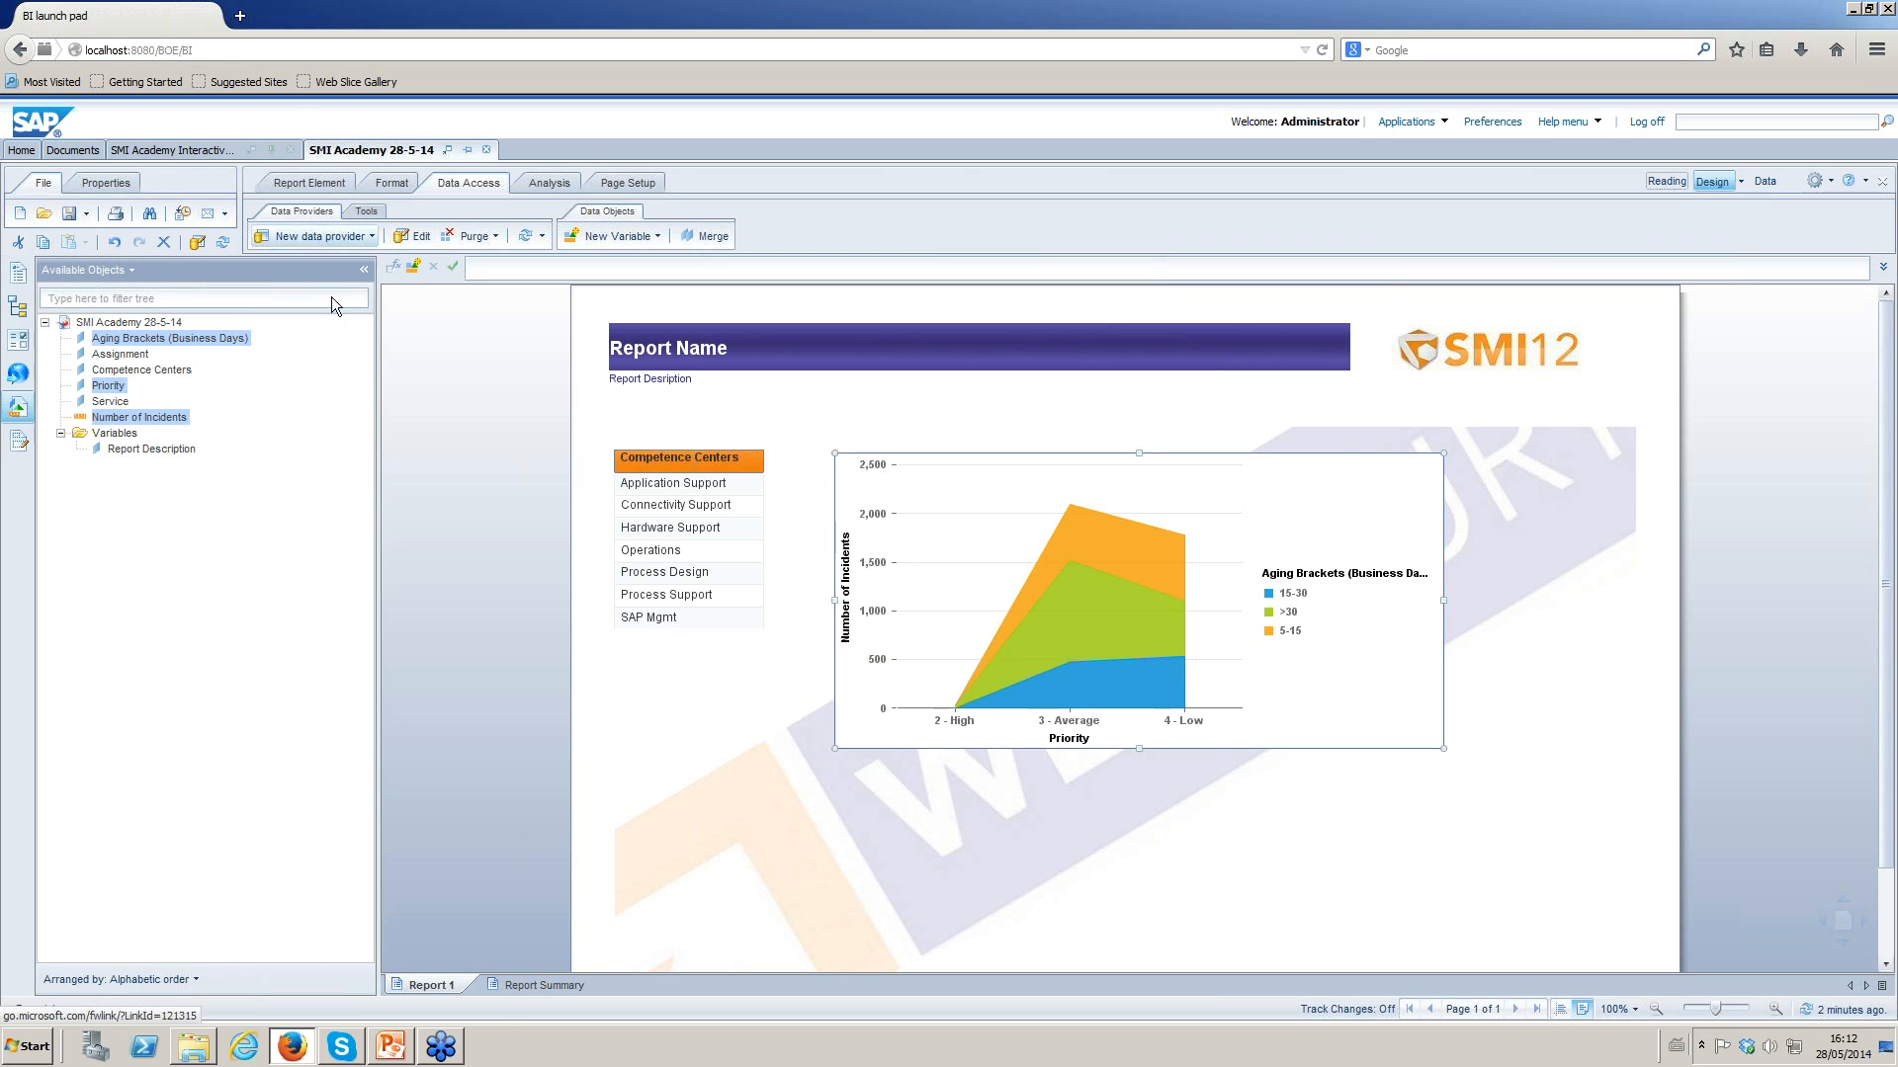
Add a second query based on the SMI Incident Management universe from the HP Service Manager folder.
left_click(415, 236)
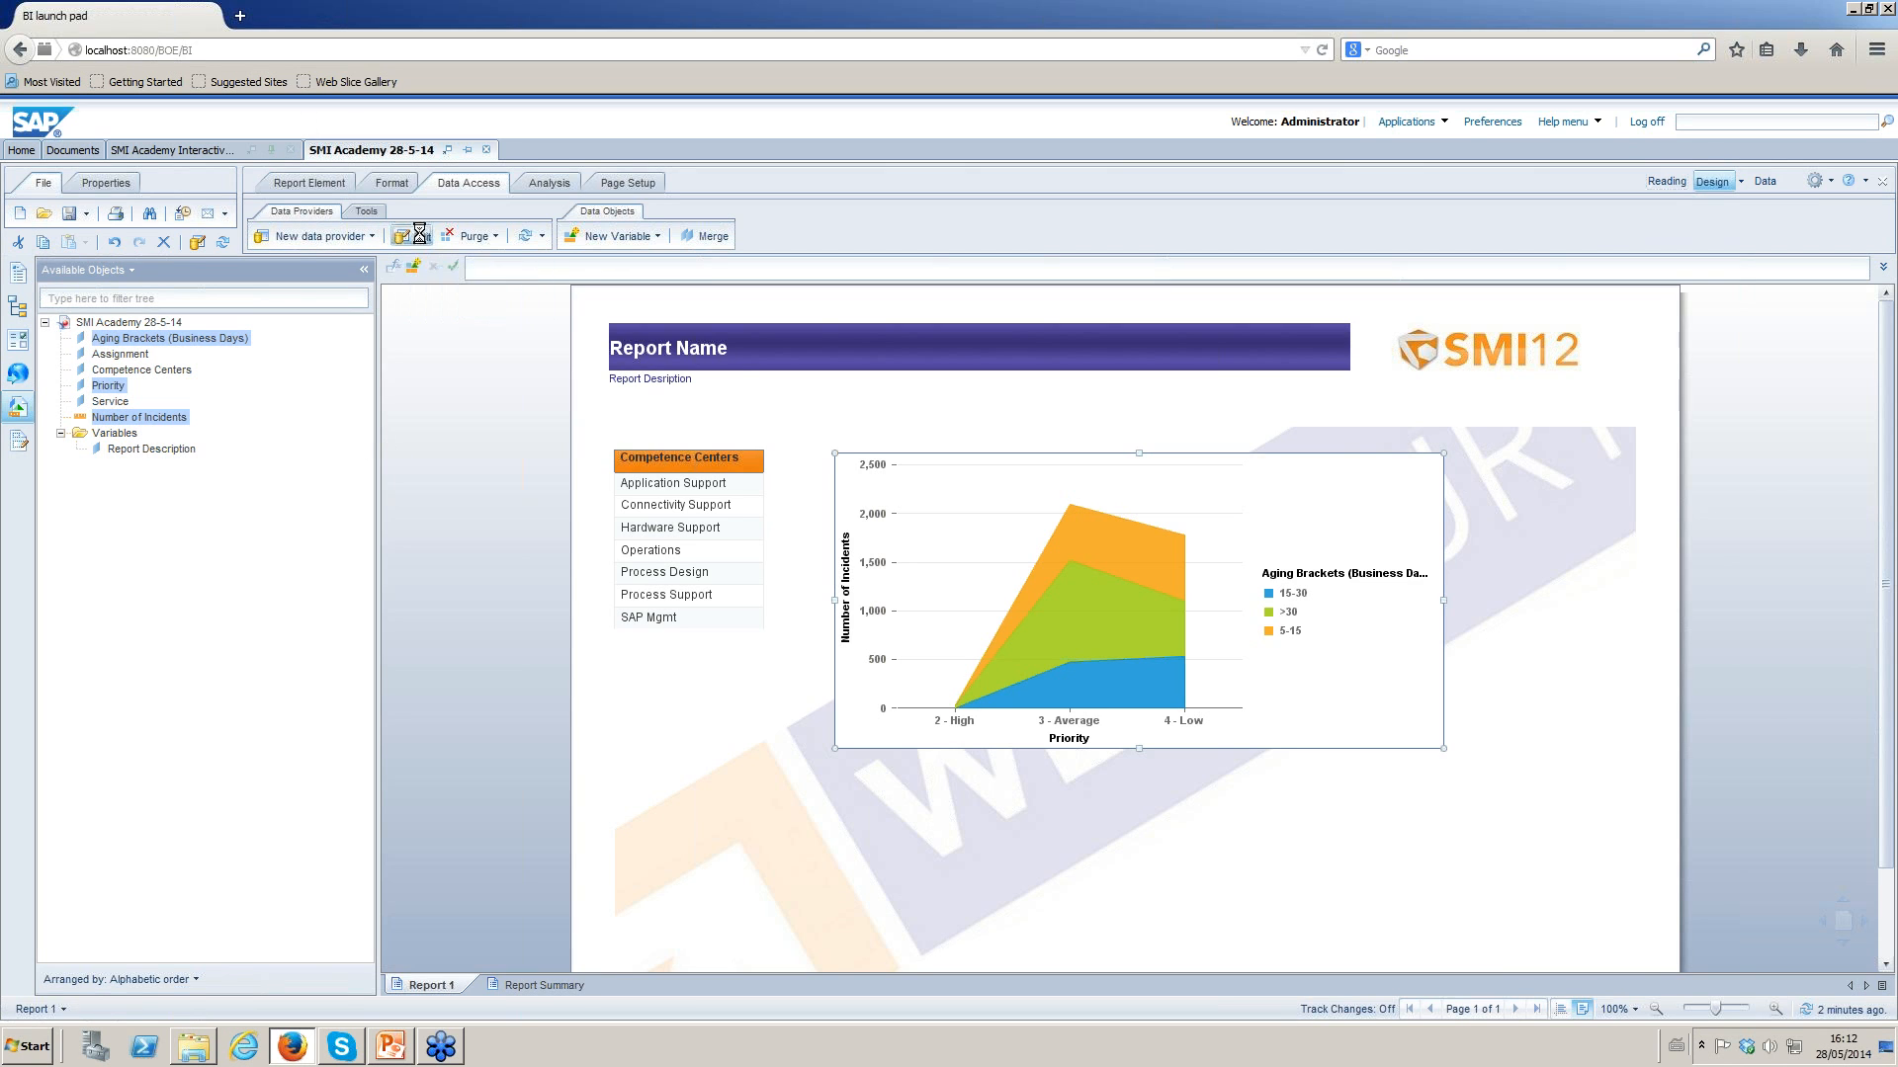
mouse_move(641, 327)
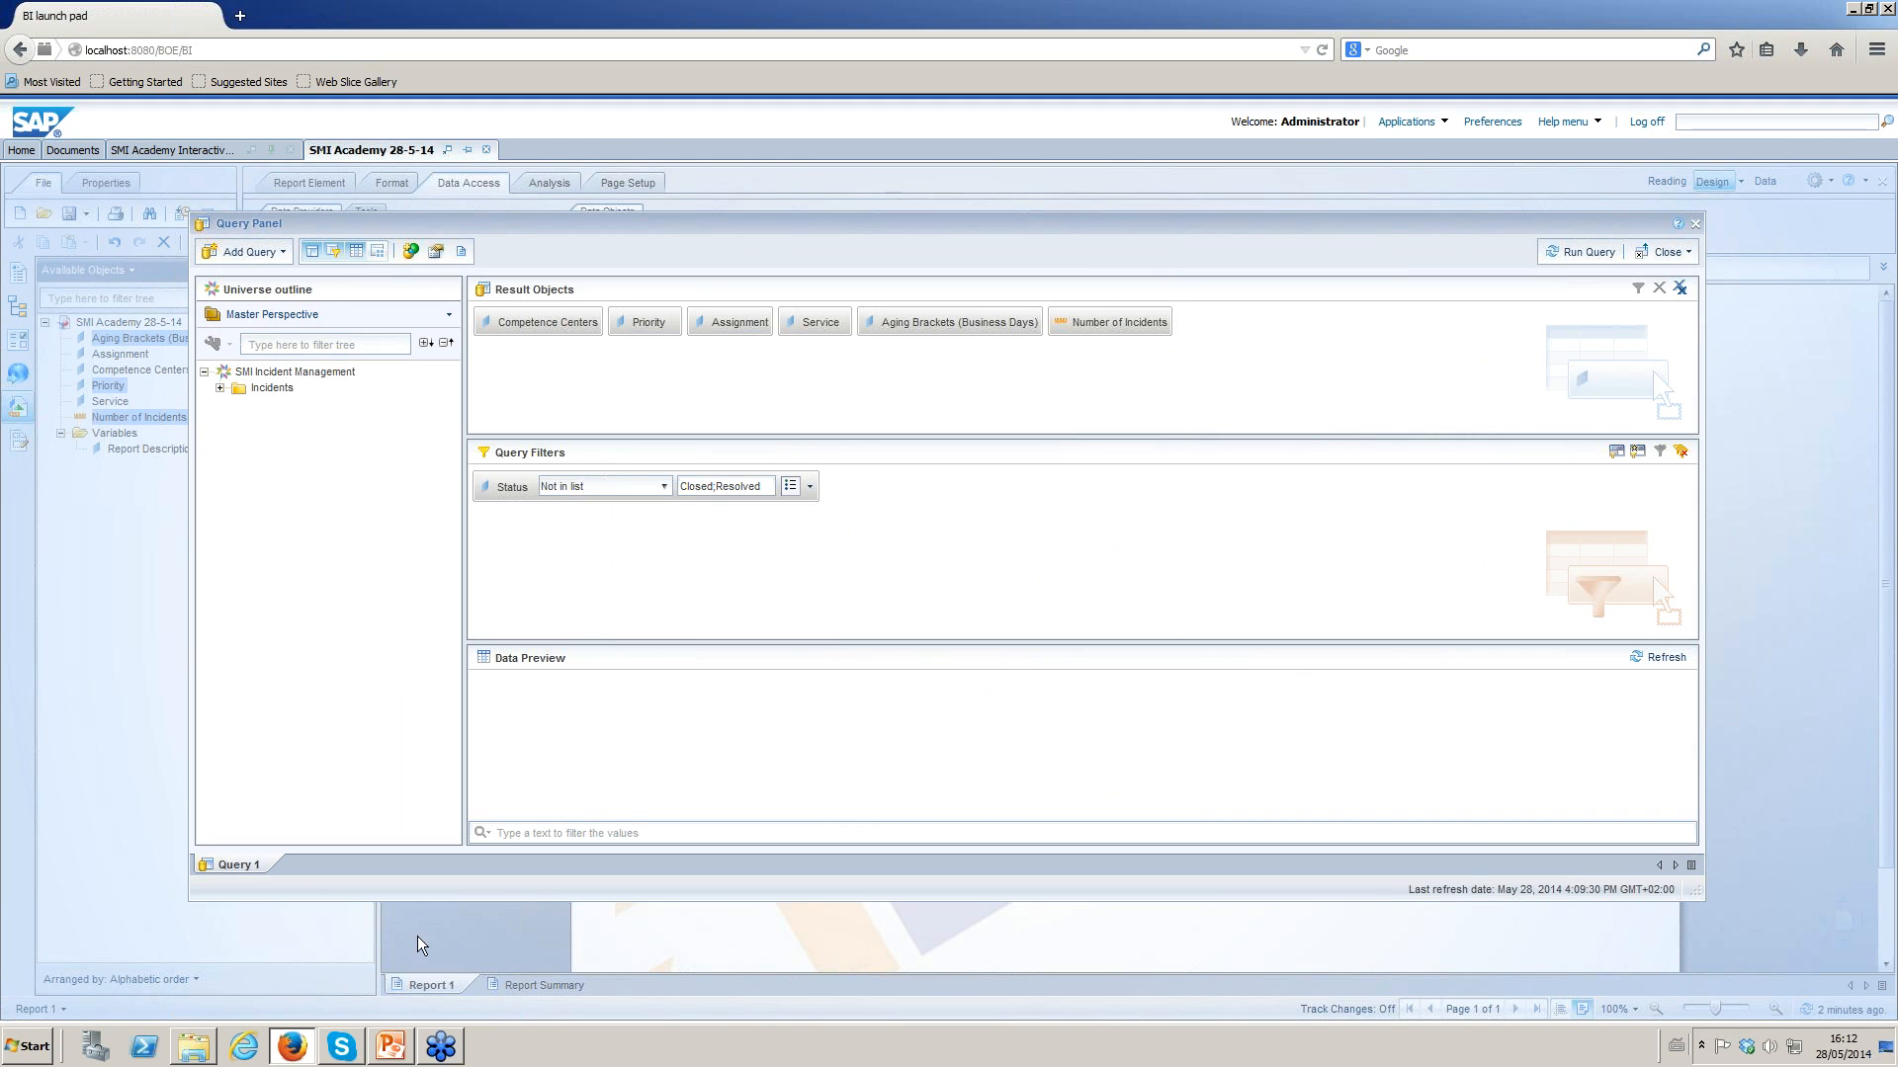
left_click(253, 251)
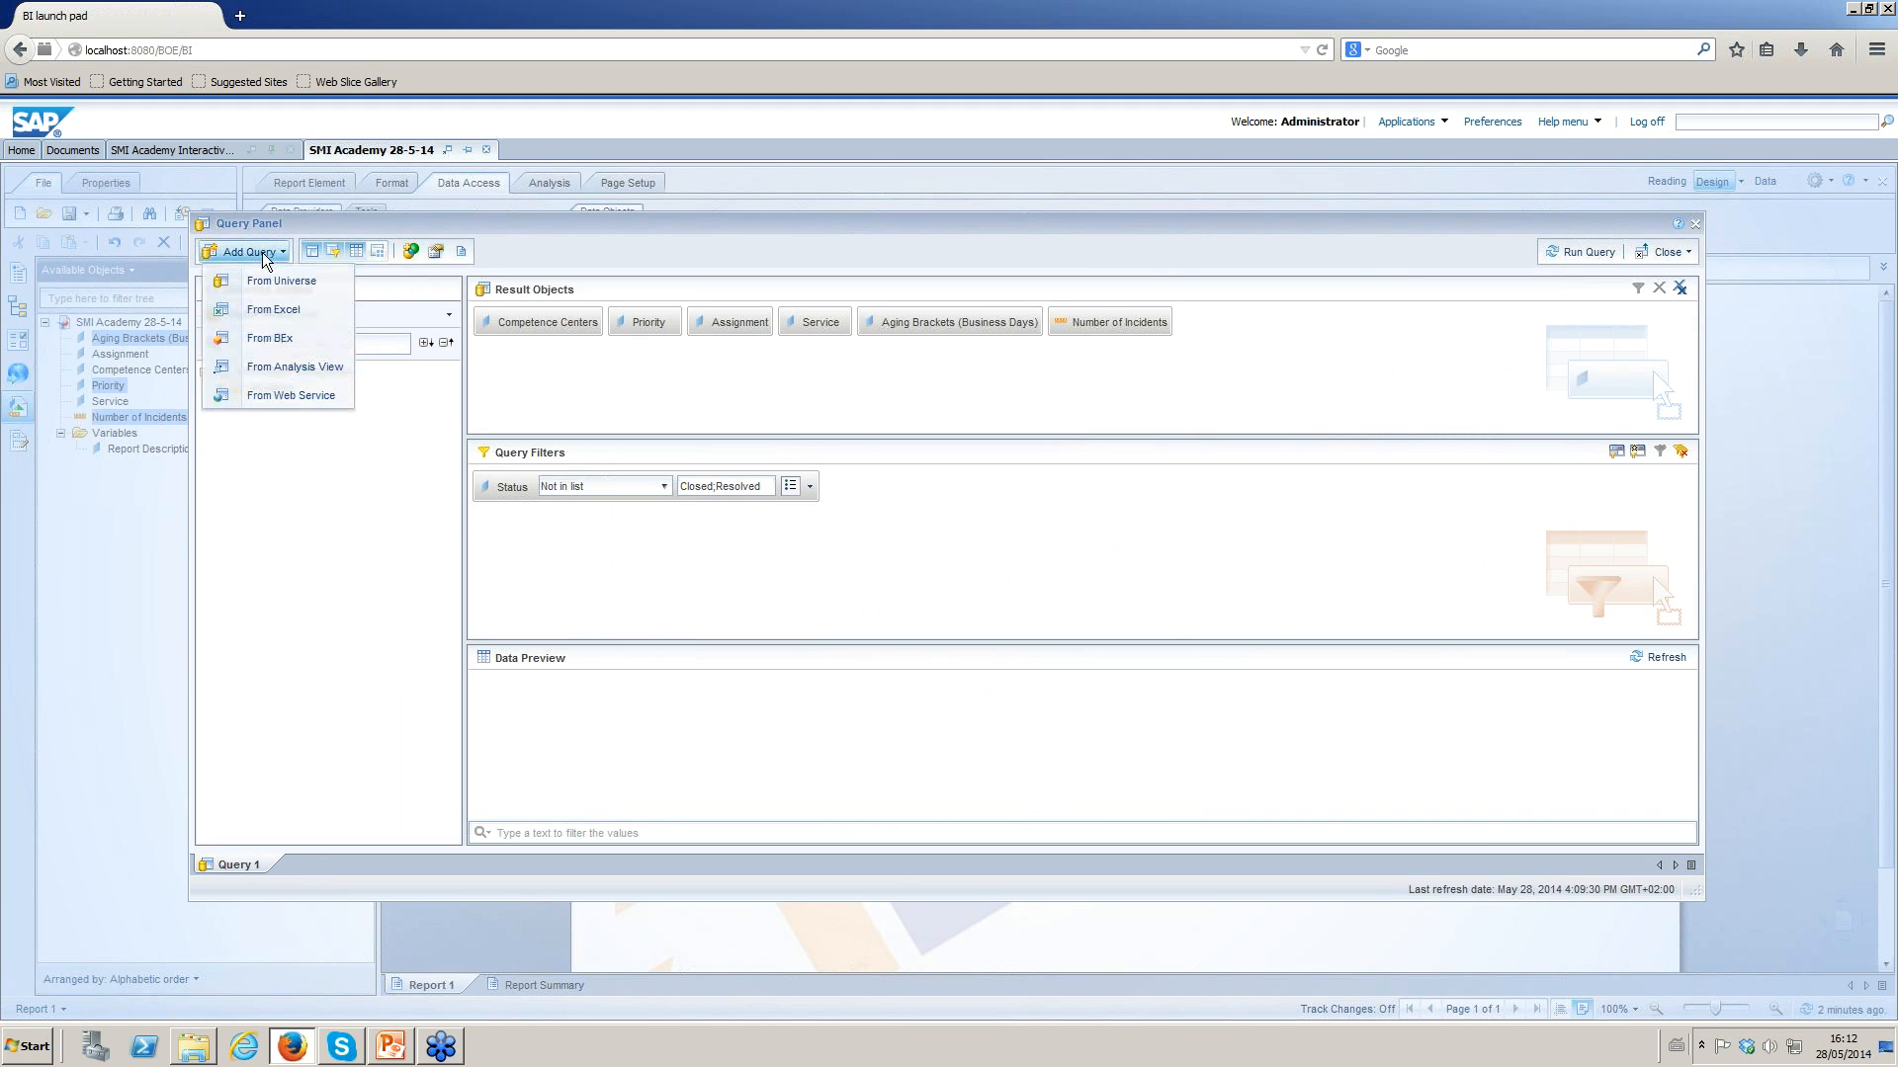
left_click(274, 283)
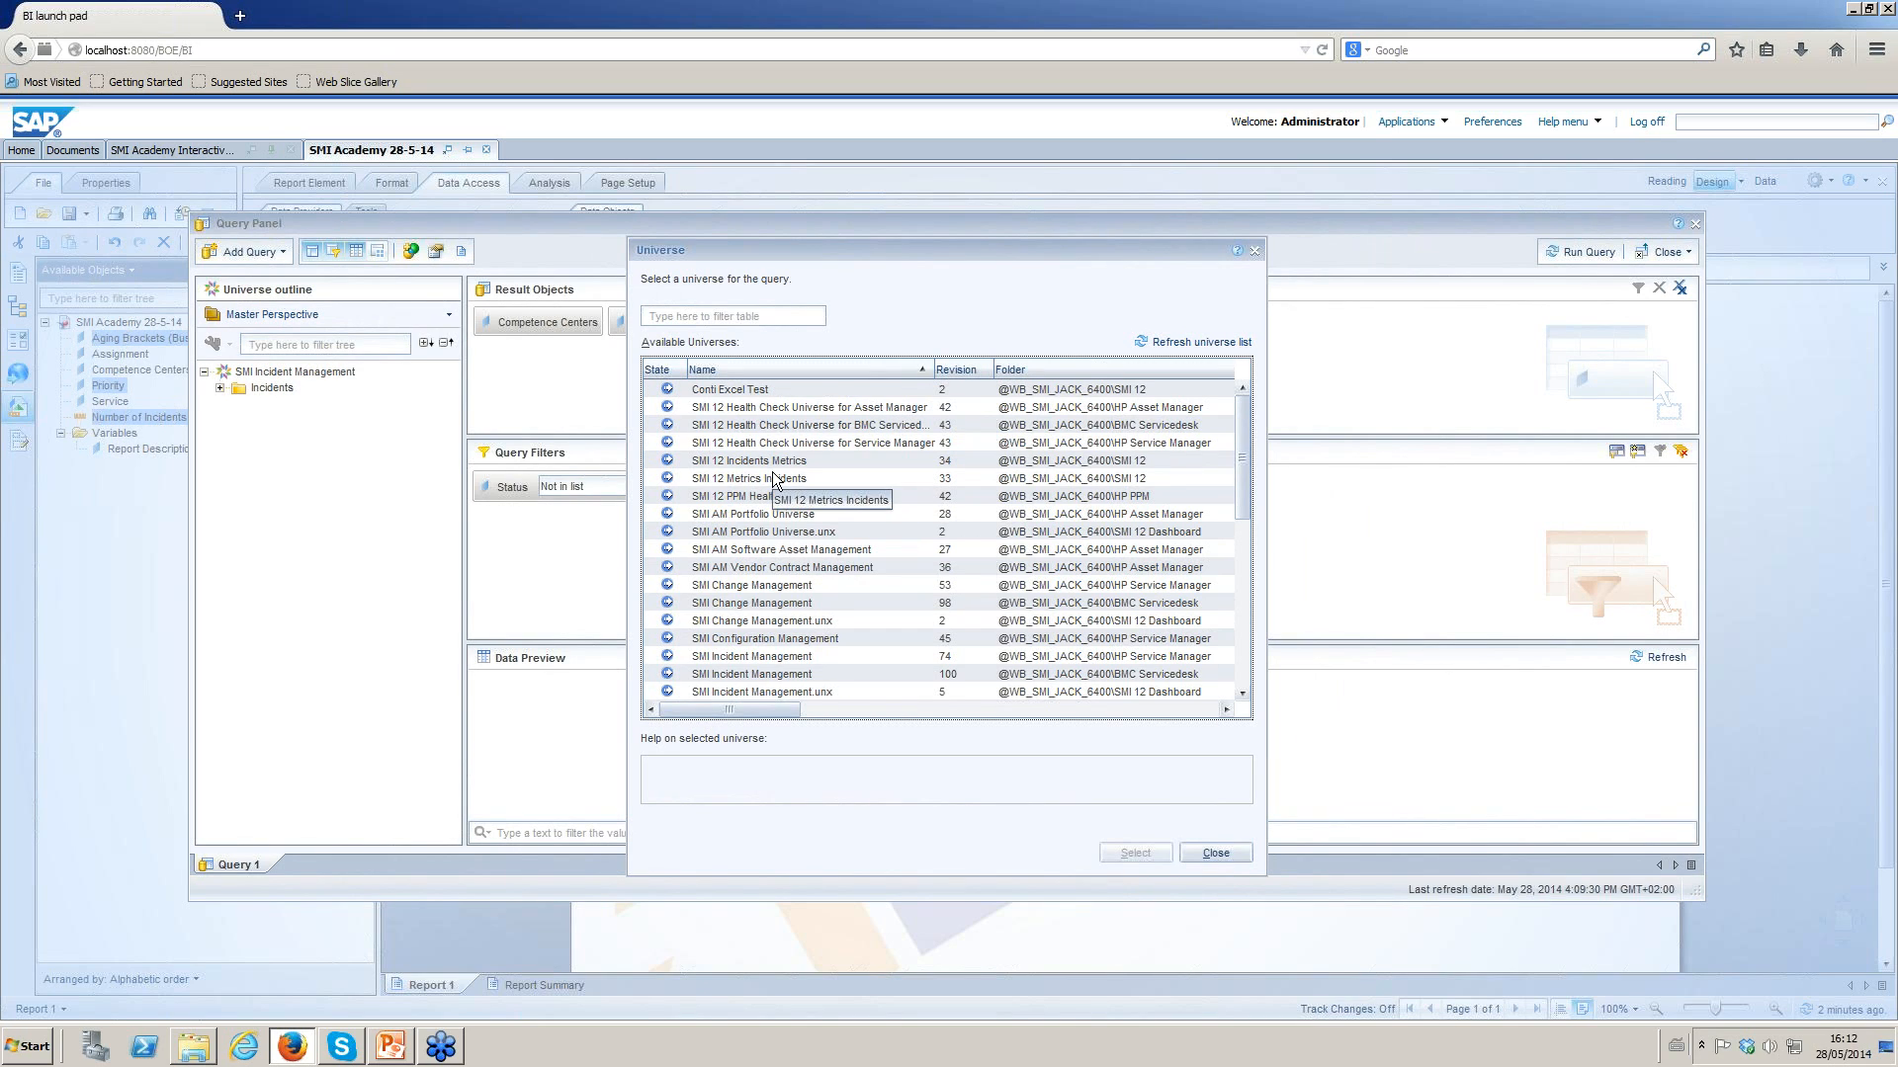
left_click(807, 658)
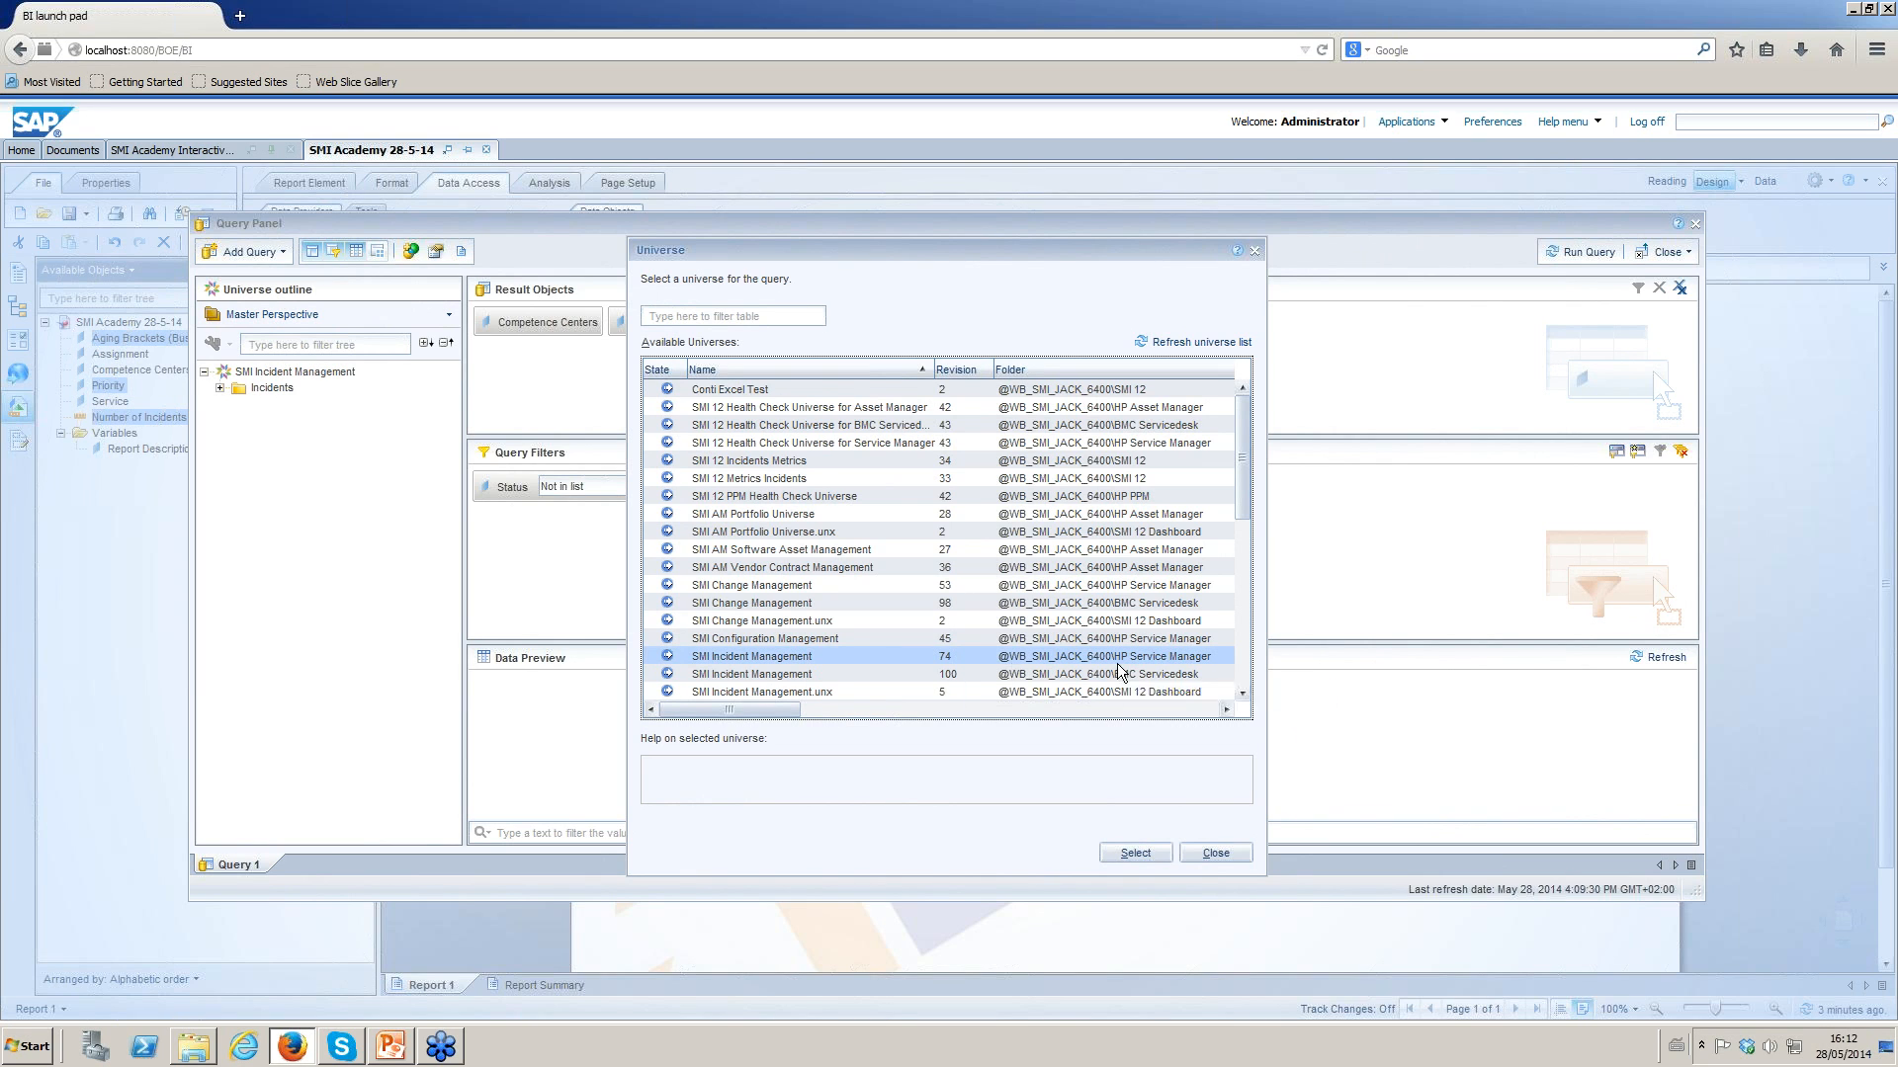
left_click(1136, 852)
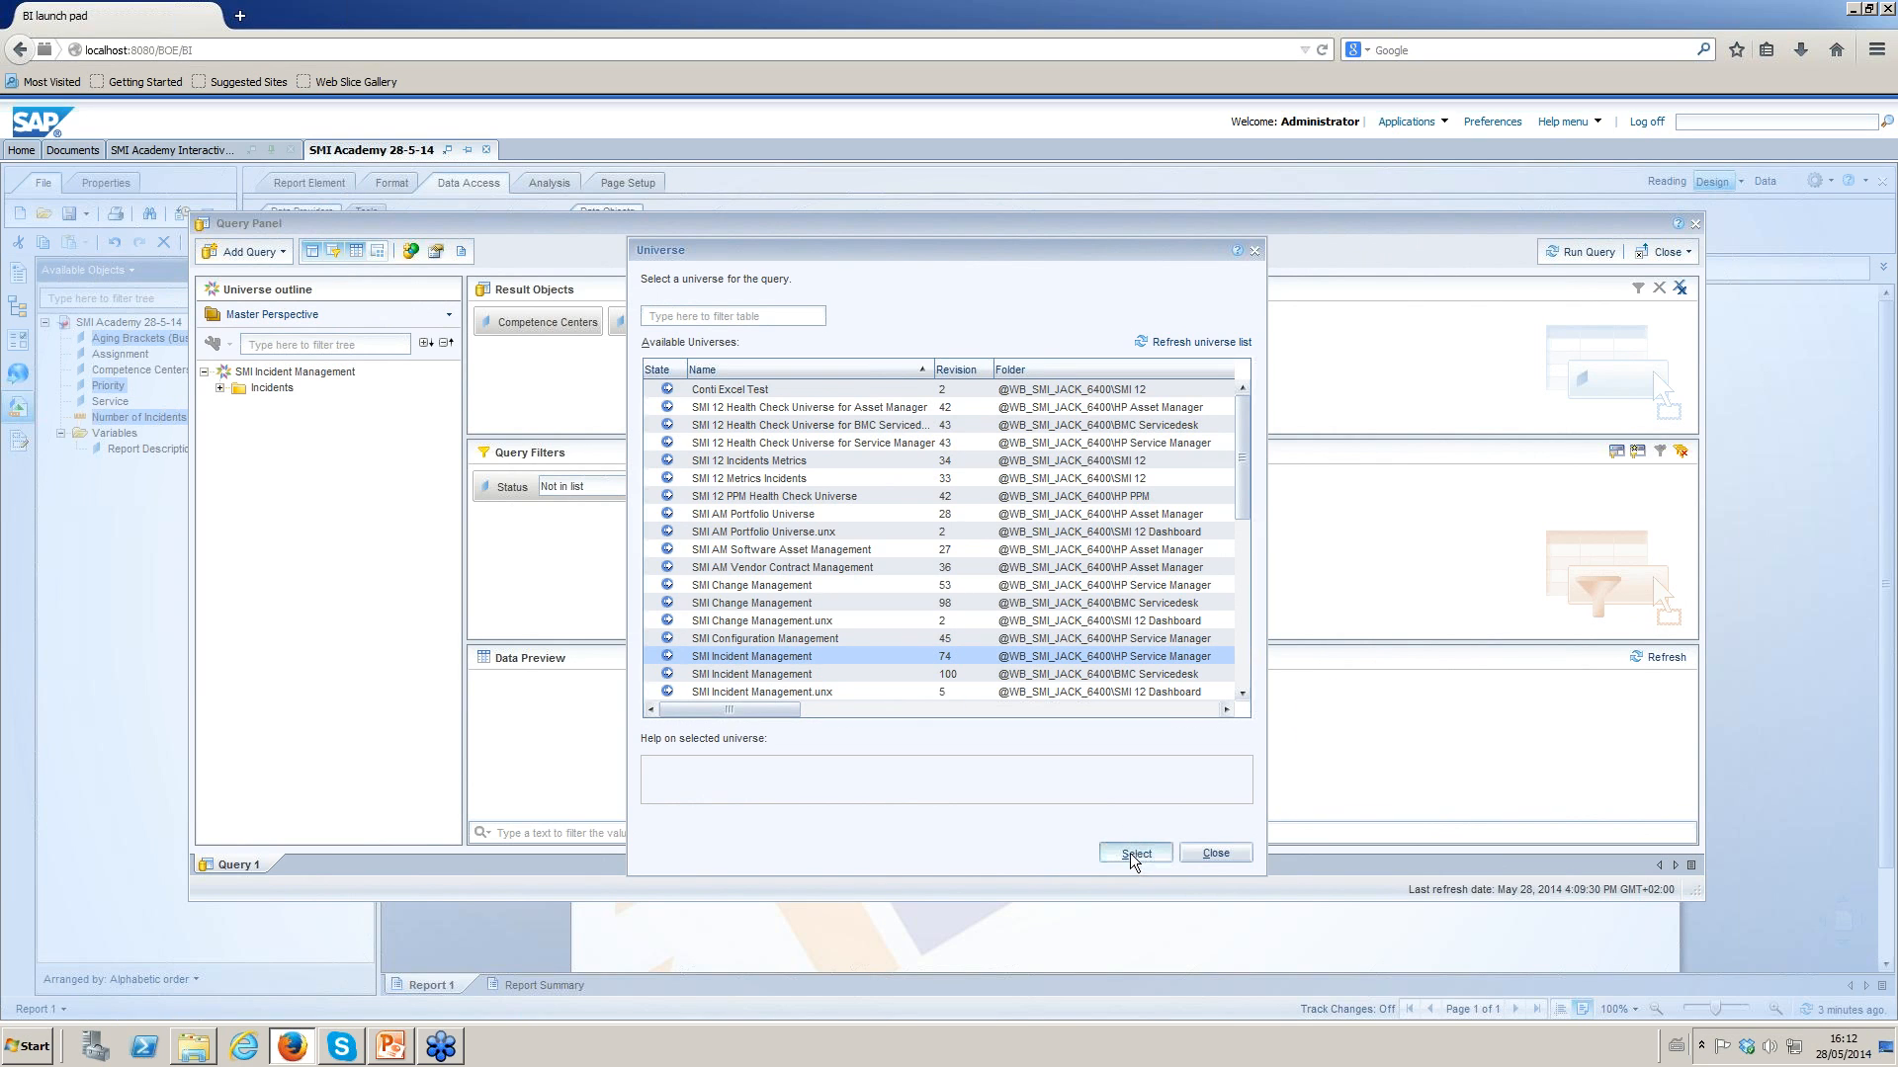
Add Priority from the incident Codes to the new query's result objects and rename the query All Priorities.
left_click(219, 389)
left_click(235, 419)
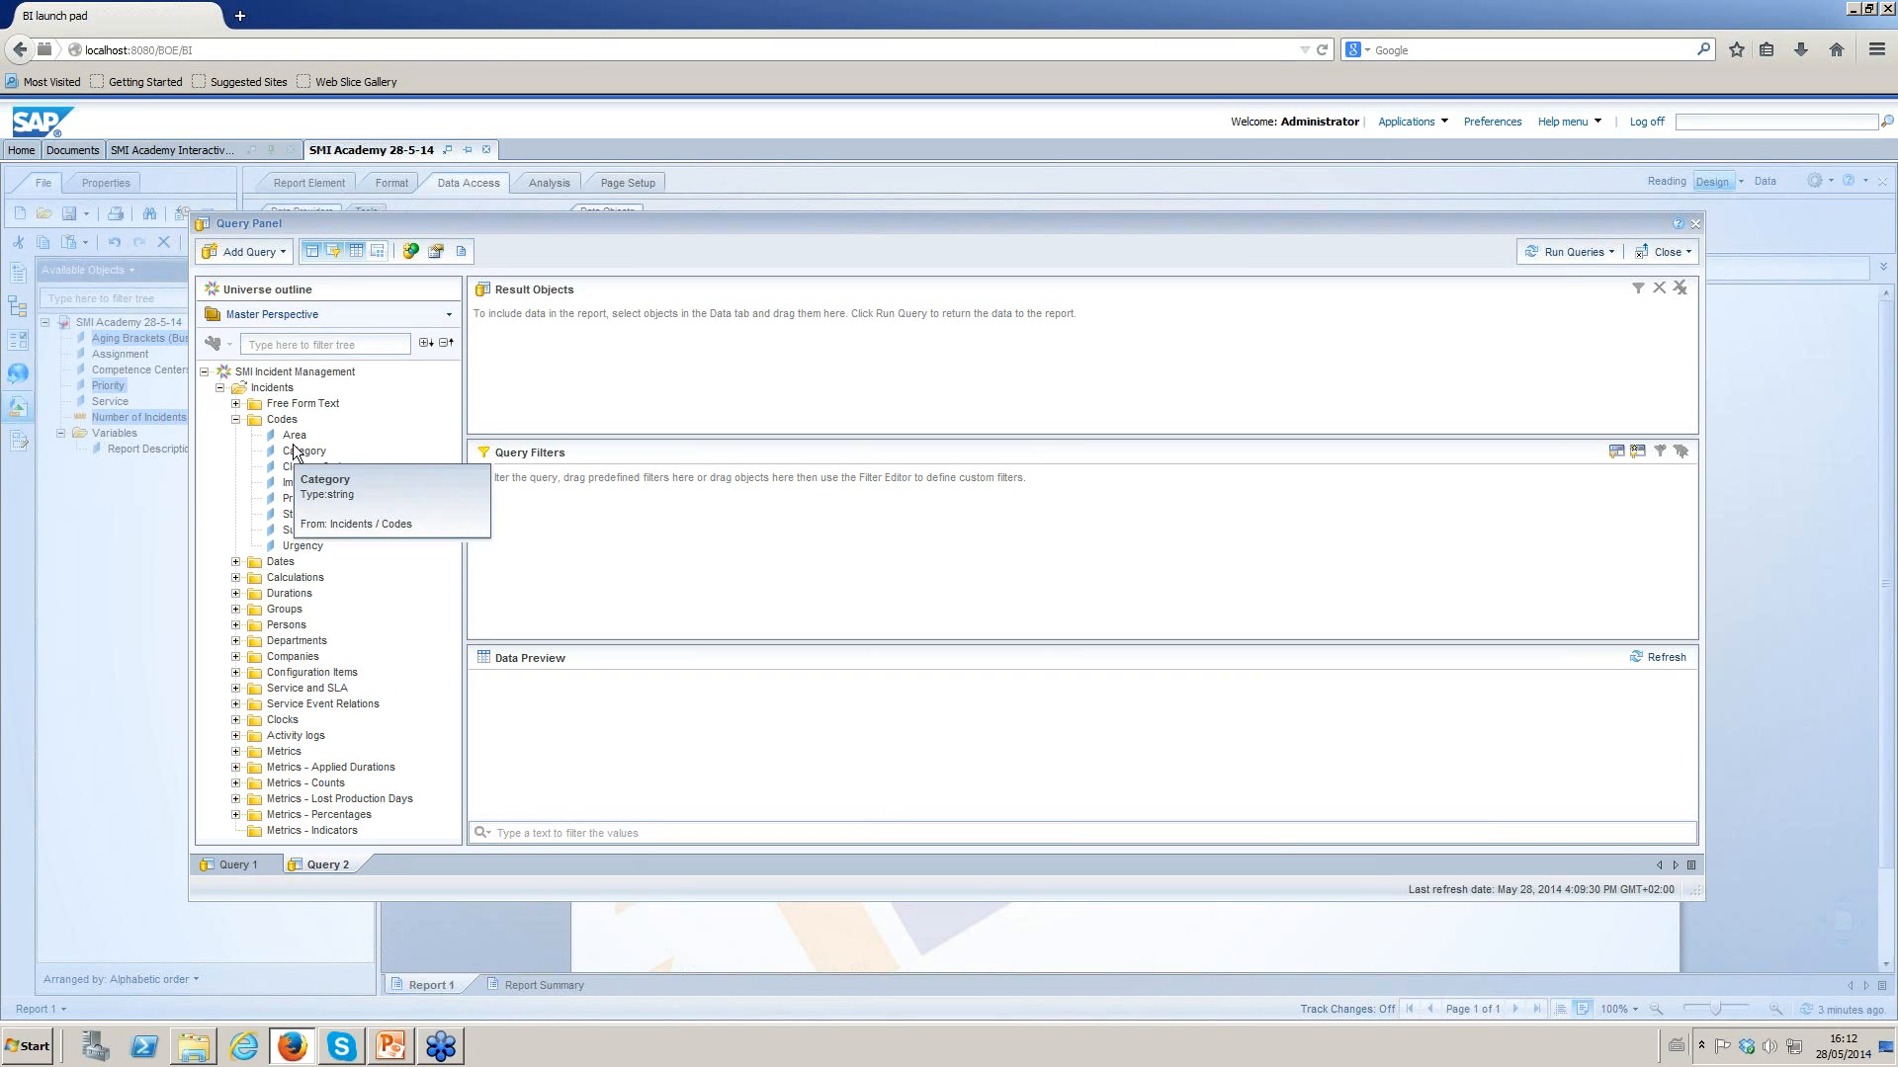
double_click(299, 499)
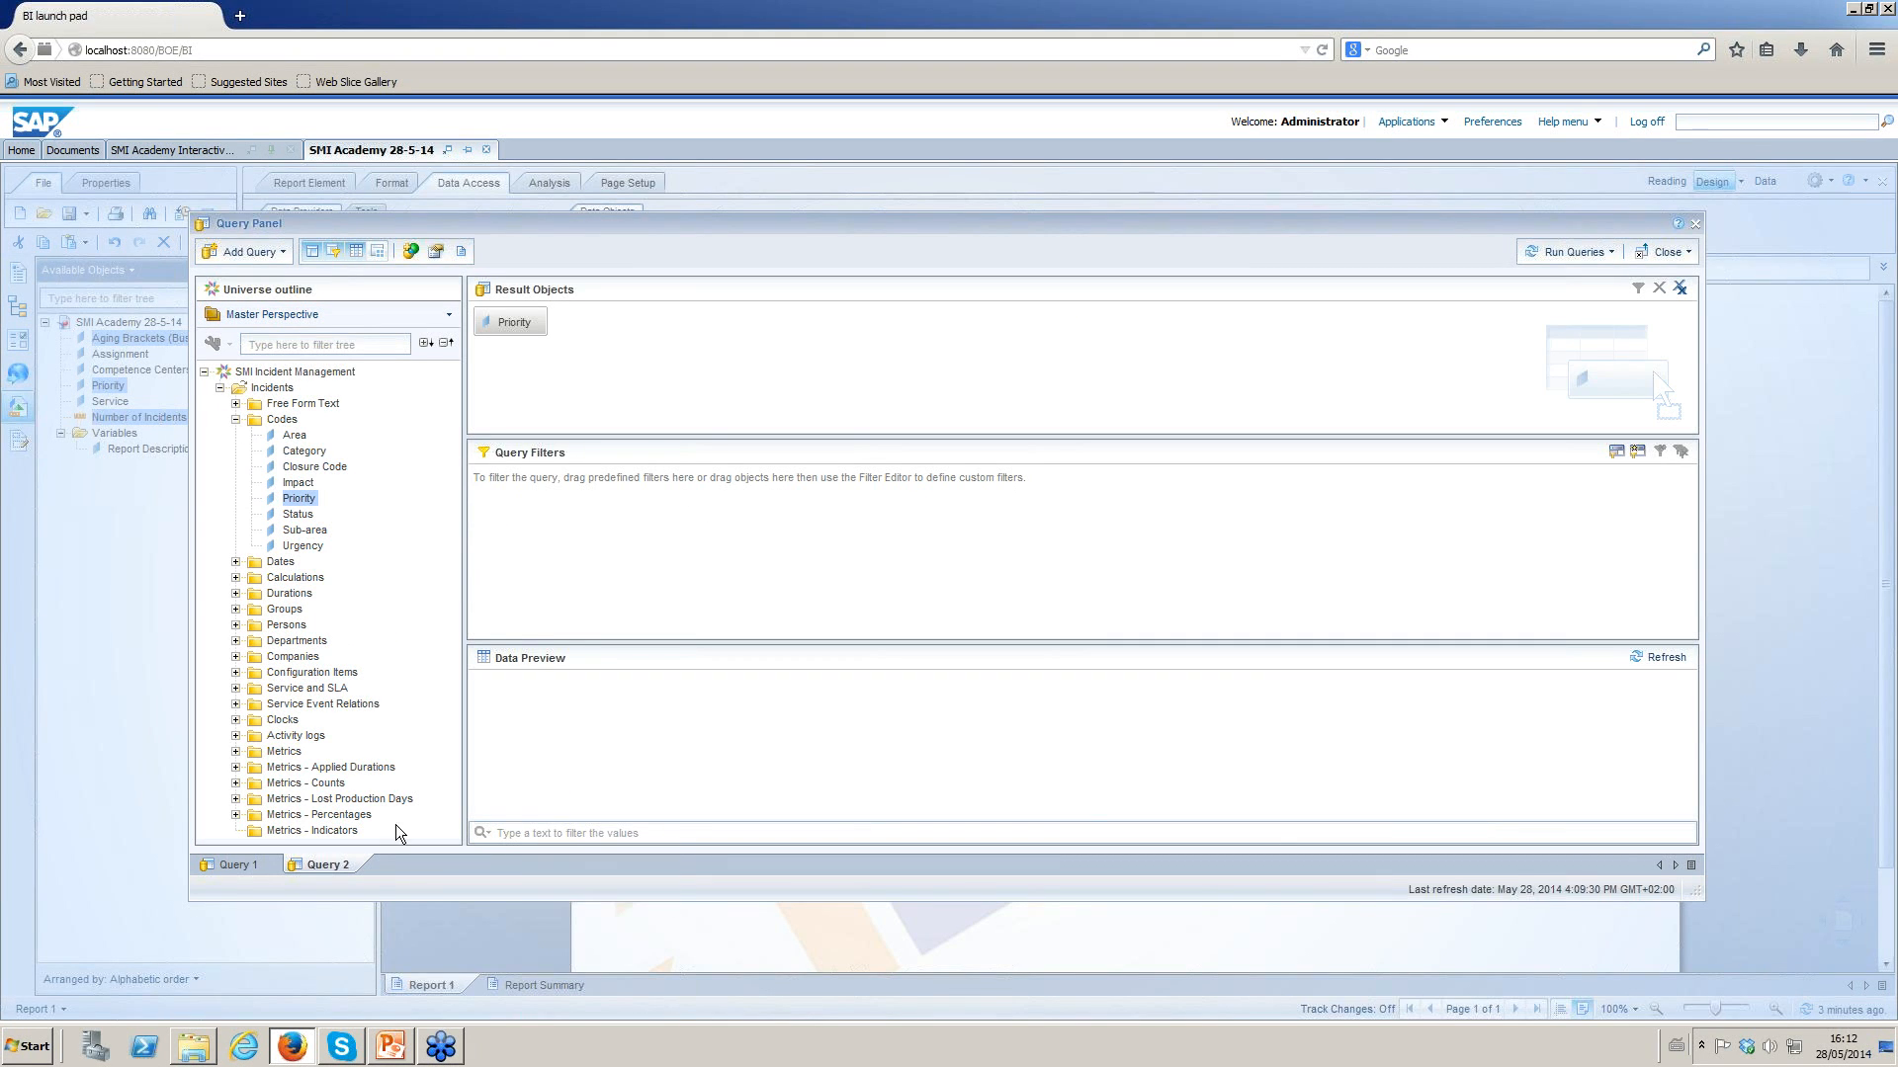
double_click(328, 866)
type("All Prioriti")
key("BackSpace")
type("ies")
key("Return")
Run the queries and include the new query's result objects in the document without generating a table.
left_click(1568, 254)
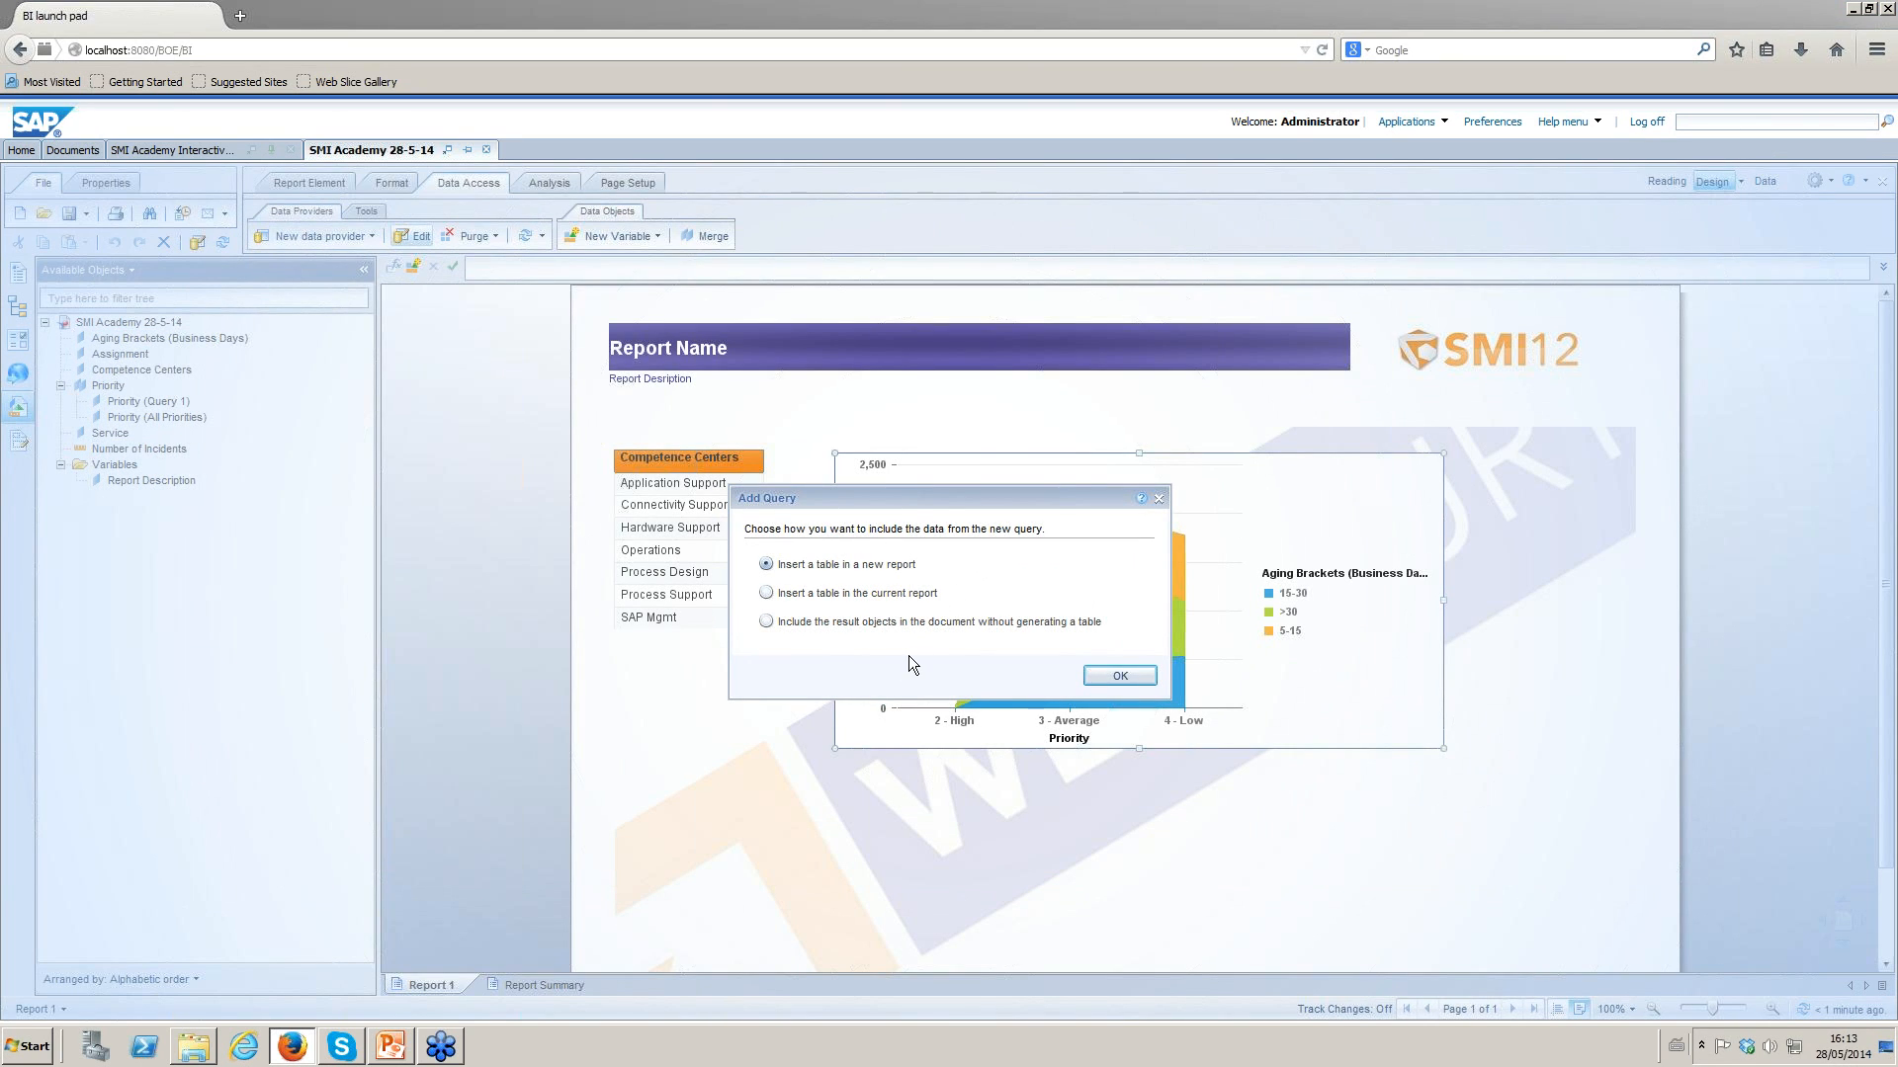
left_click(823, 622)
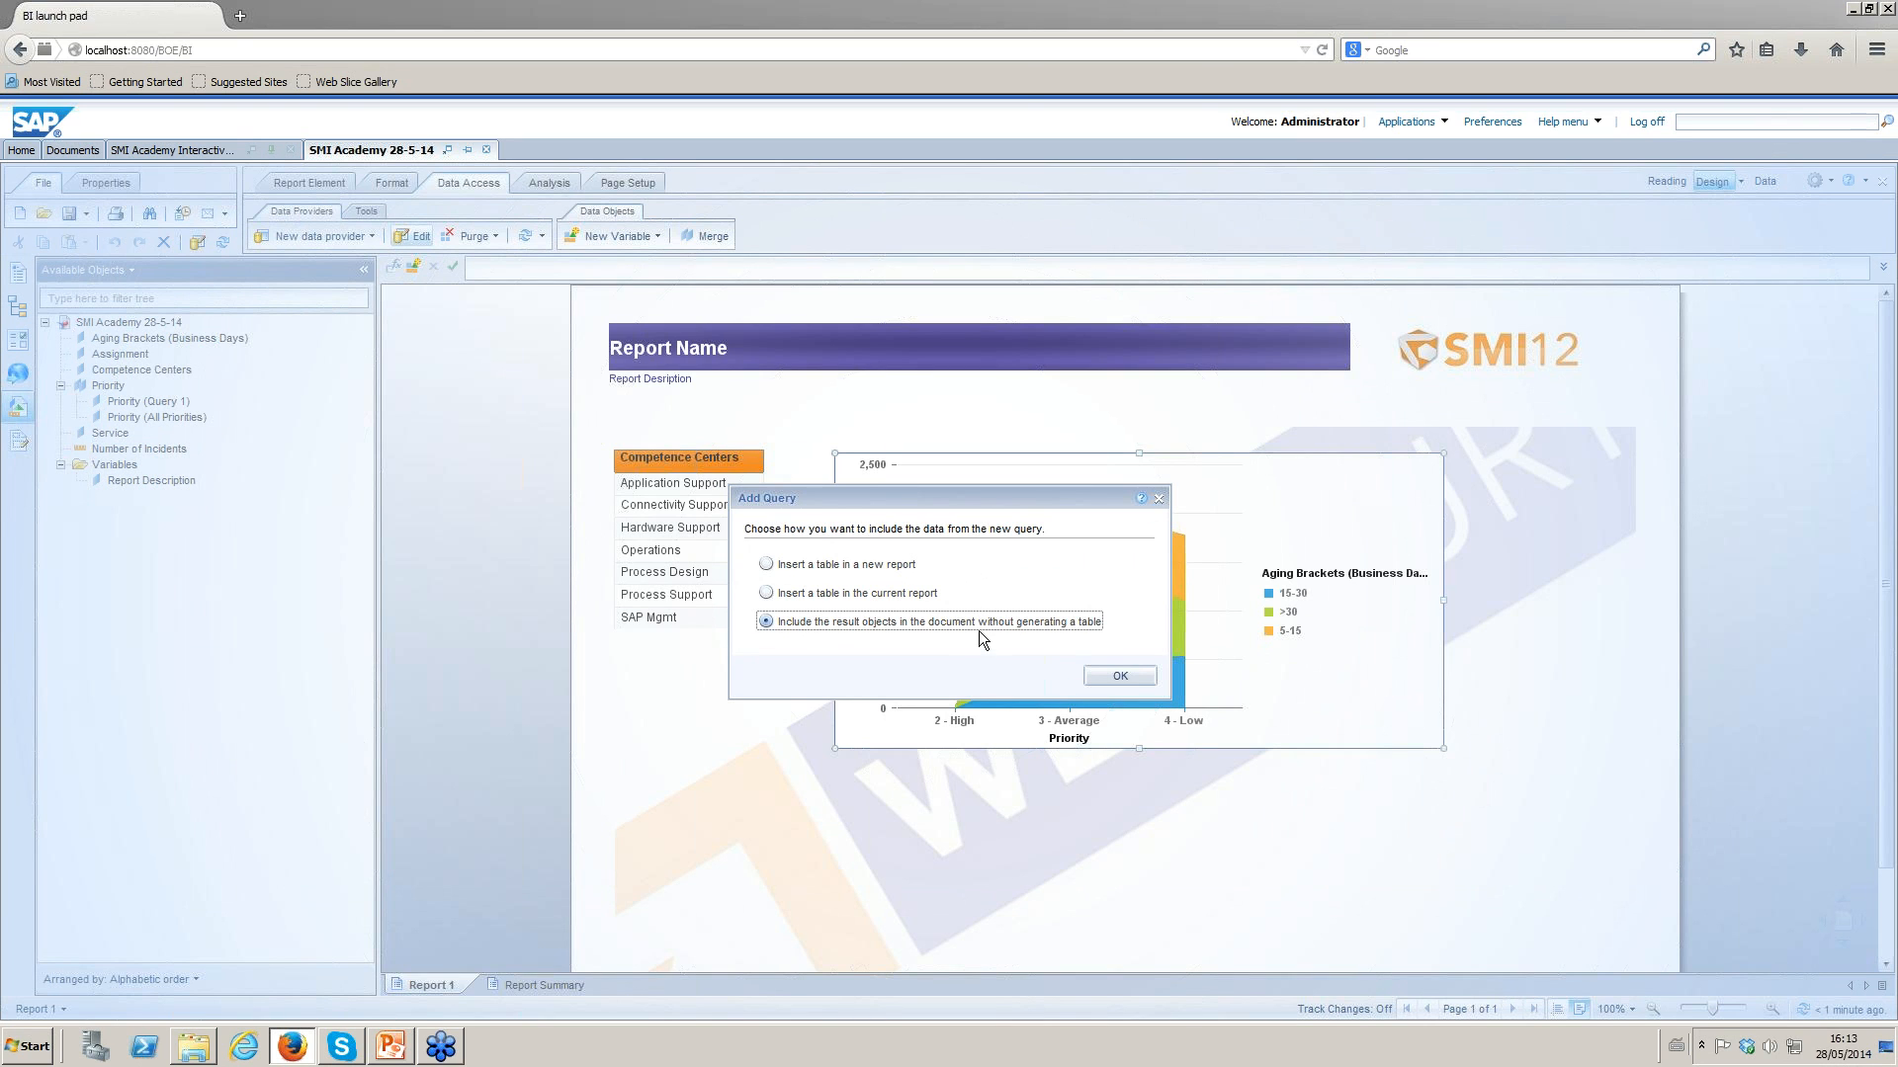
left_click(1120, 676)
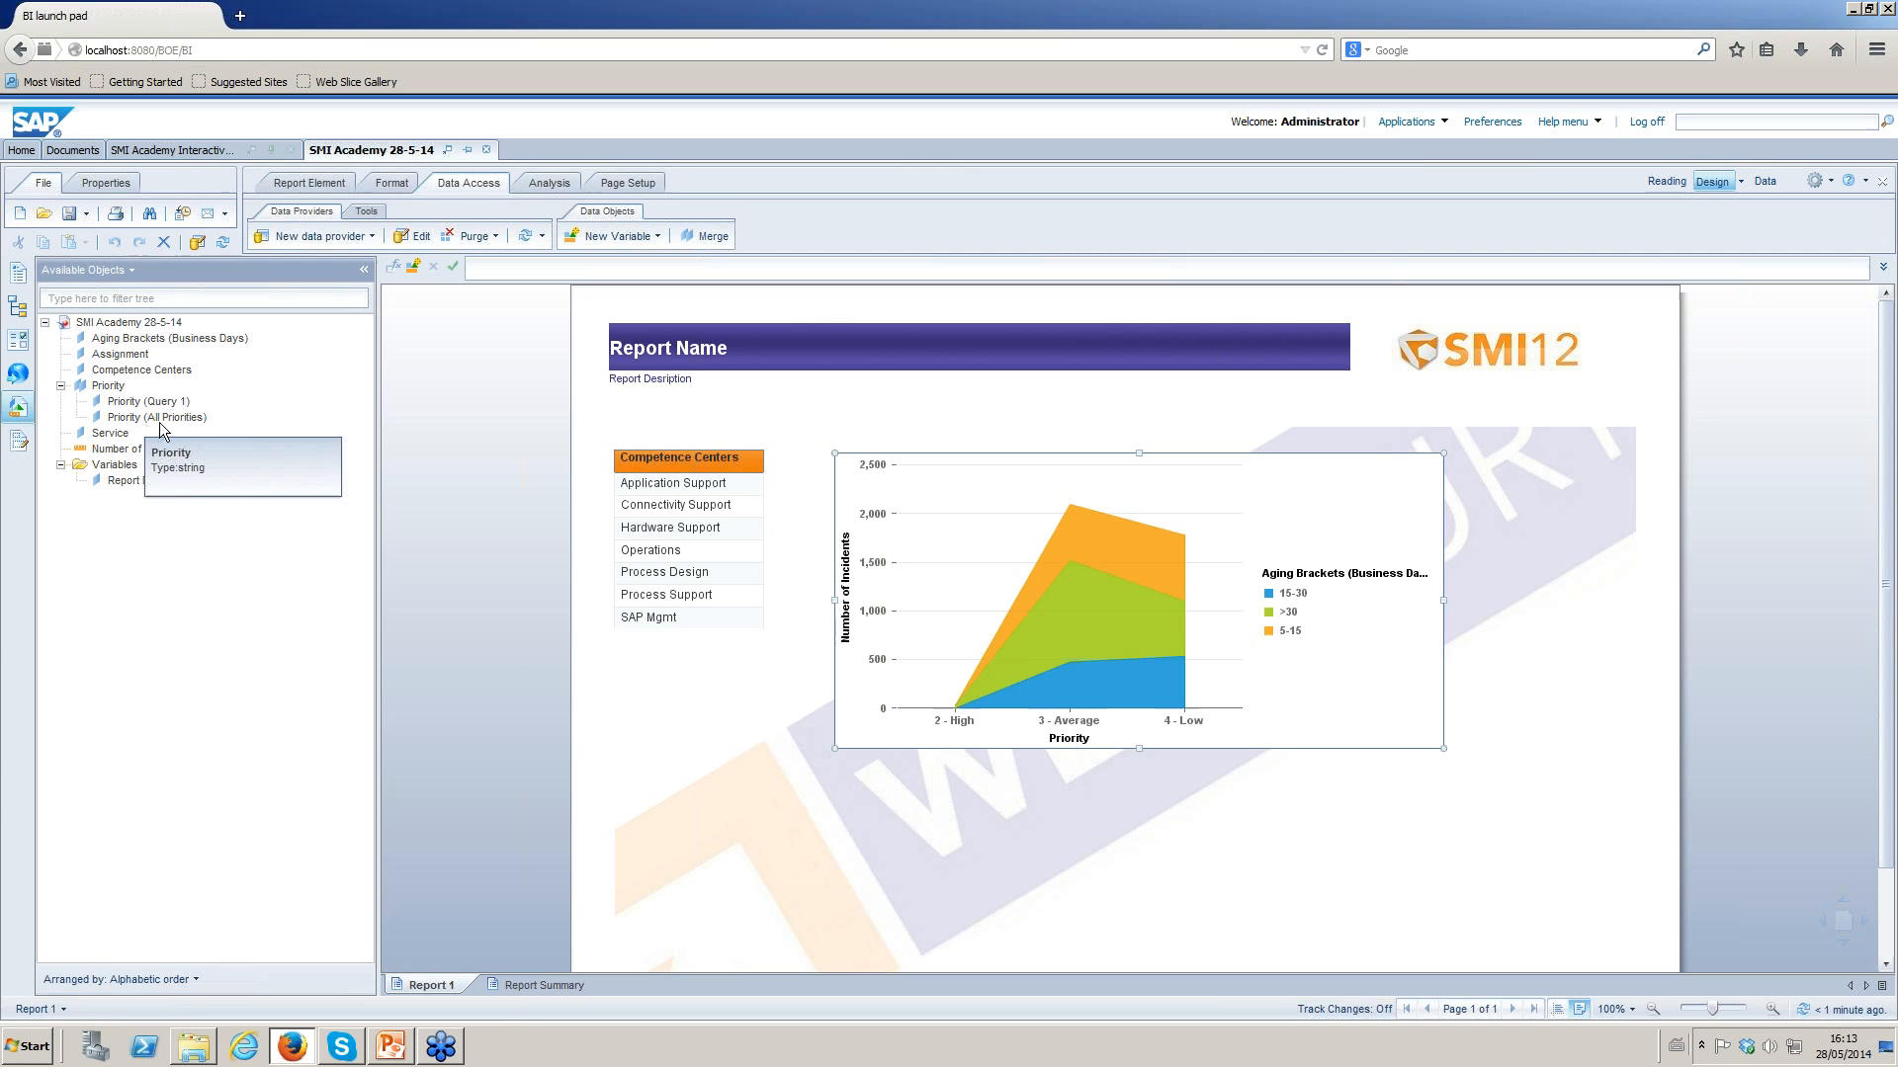
Assign the merged Priority dimension to the area chart's category axis in place of Priority (Query 1).
left_click(109, 387)
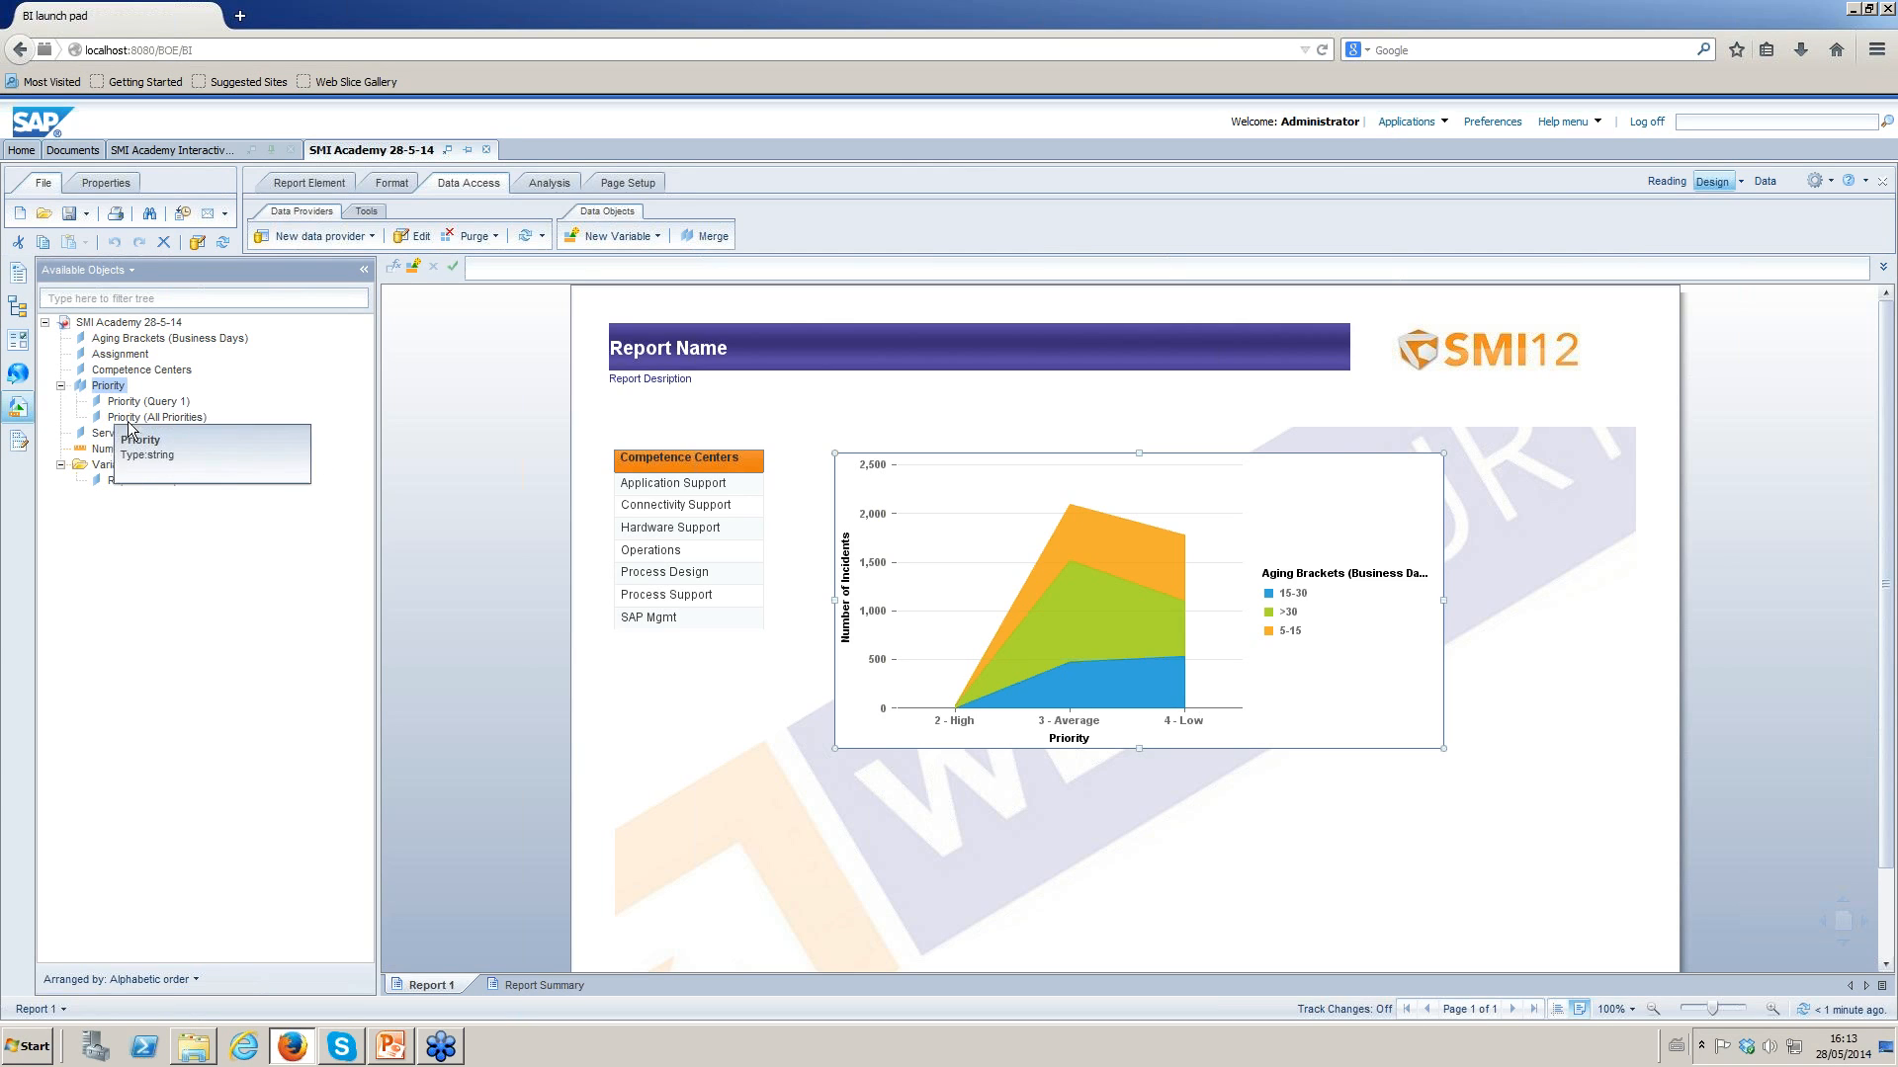
left_click(129, 405)
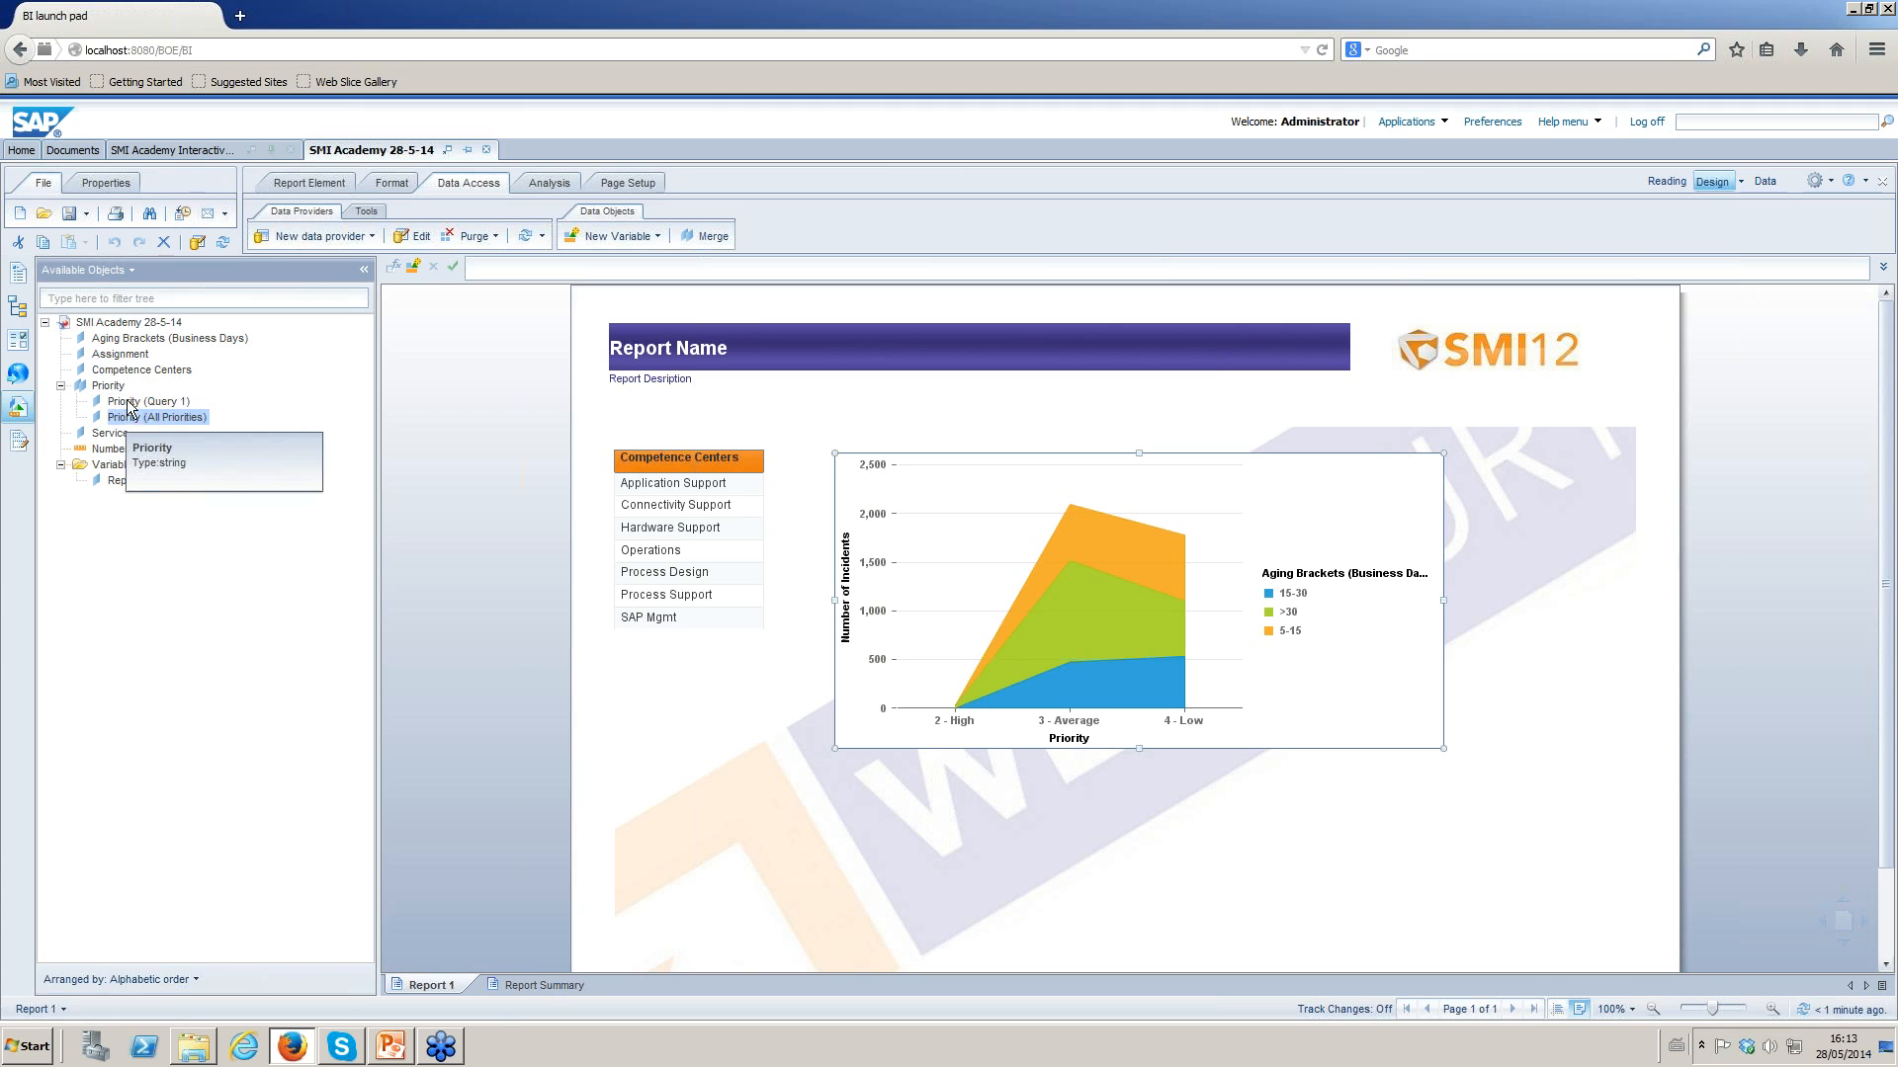
left_click(103, 387)
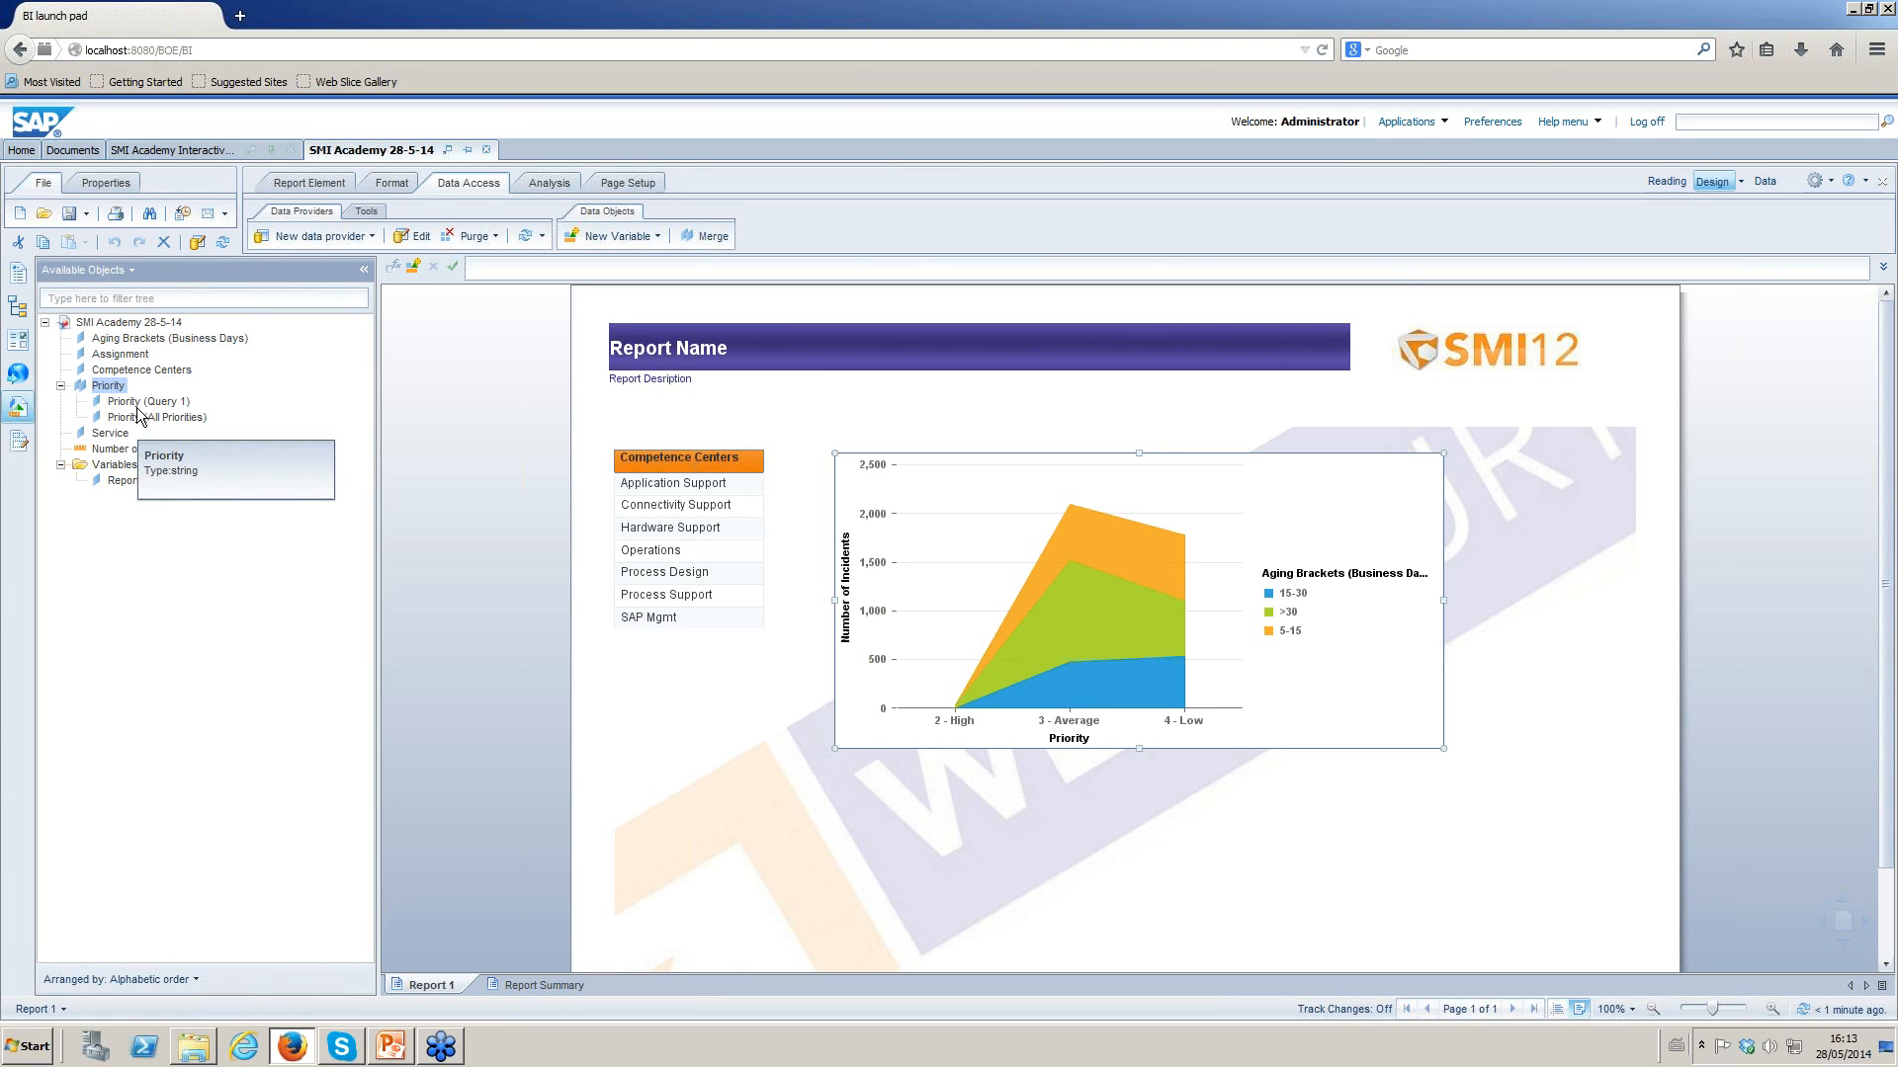
right_click(996, 584)
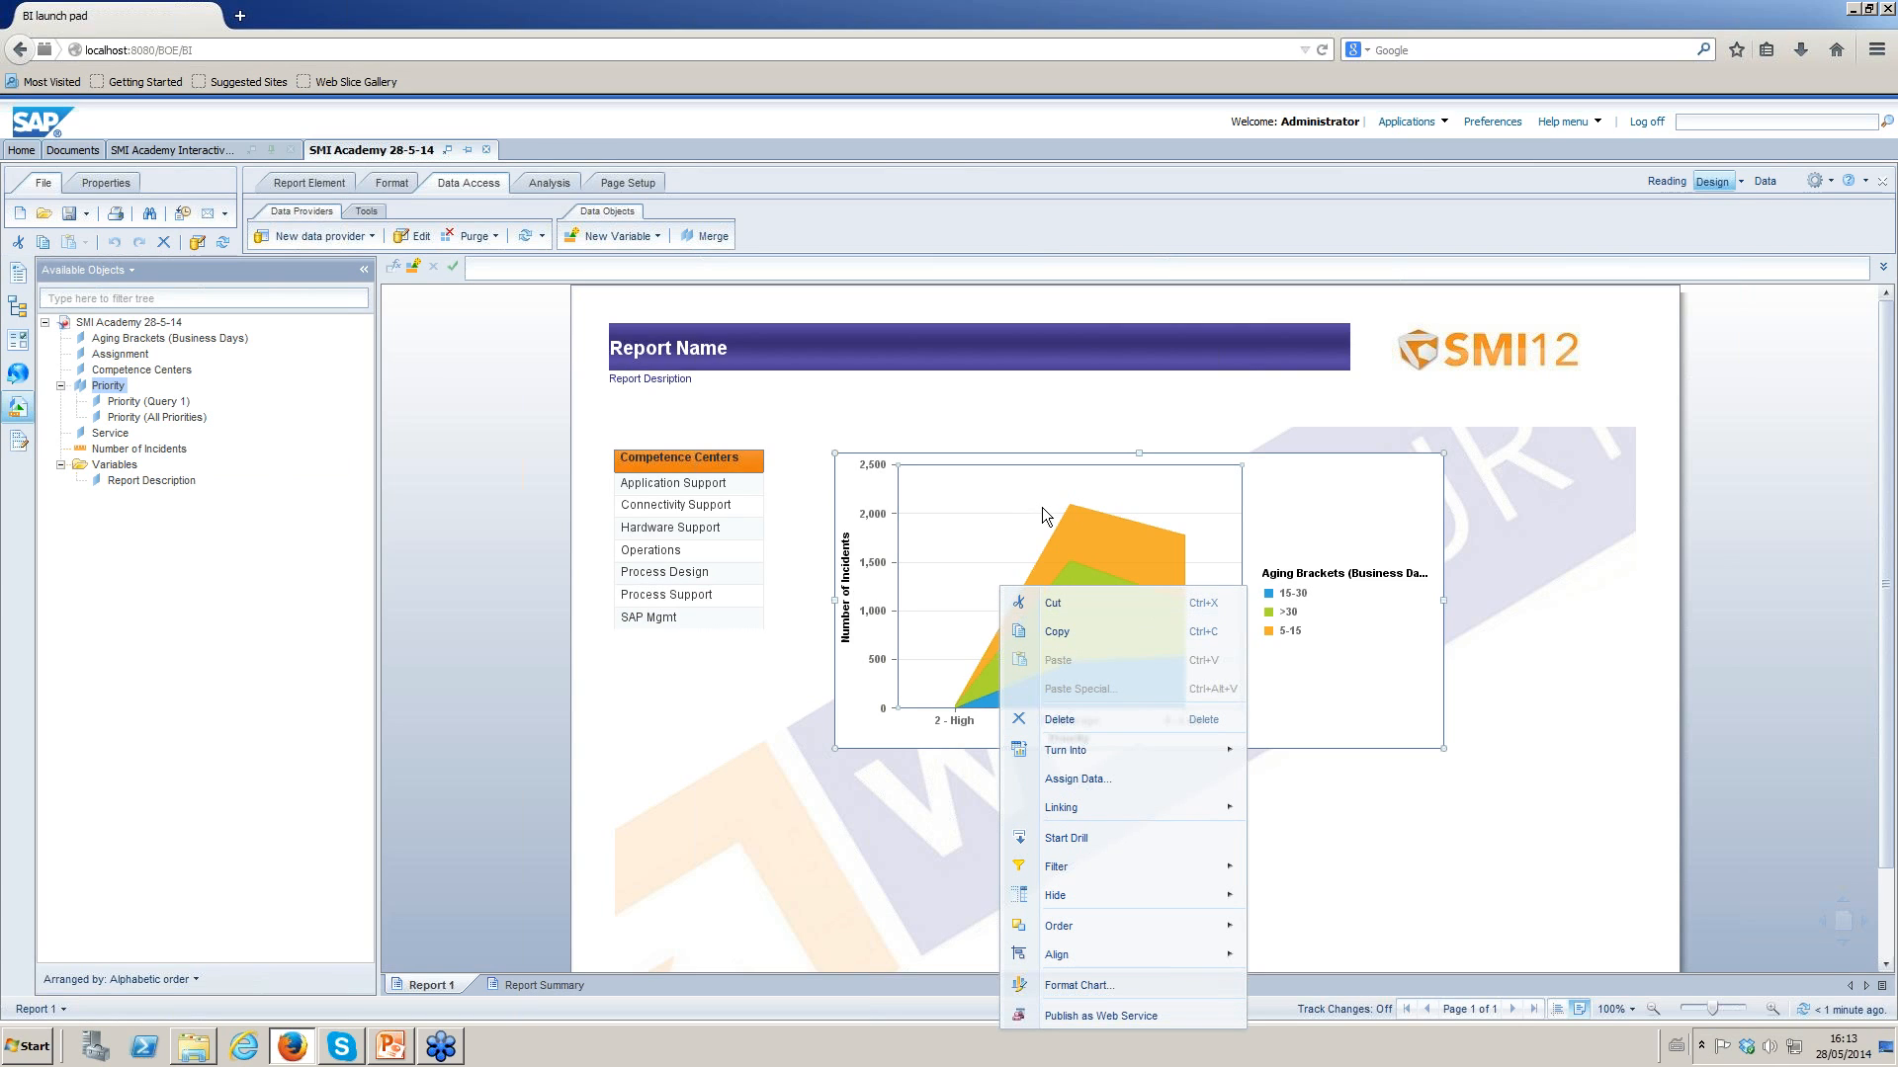
left_click(1133, 777)
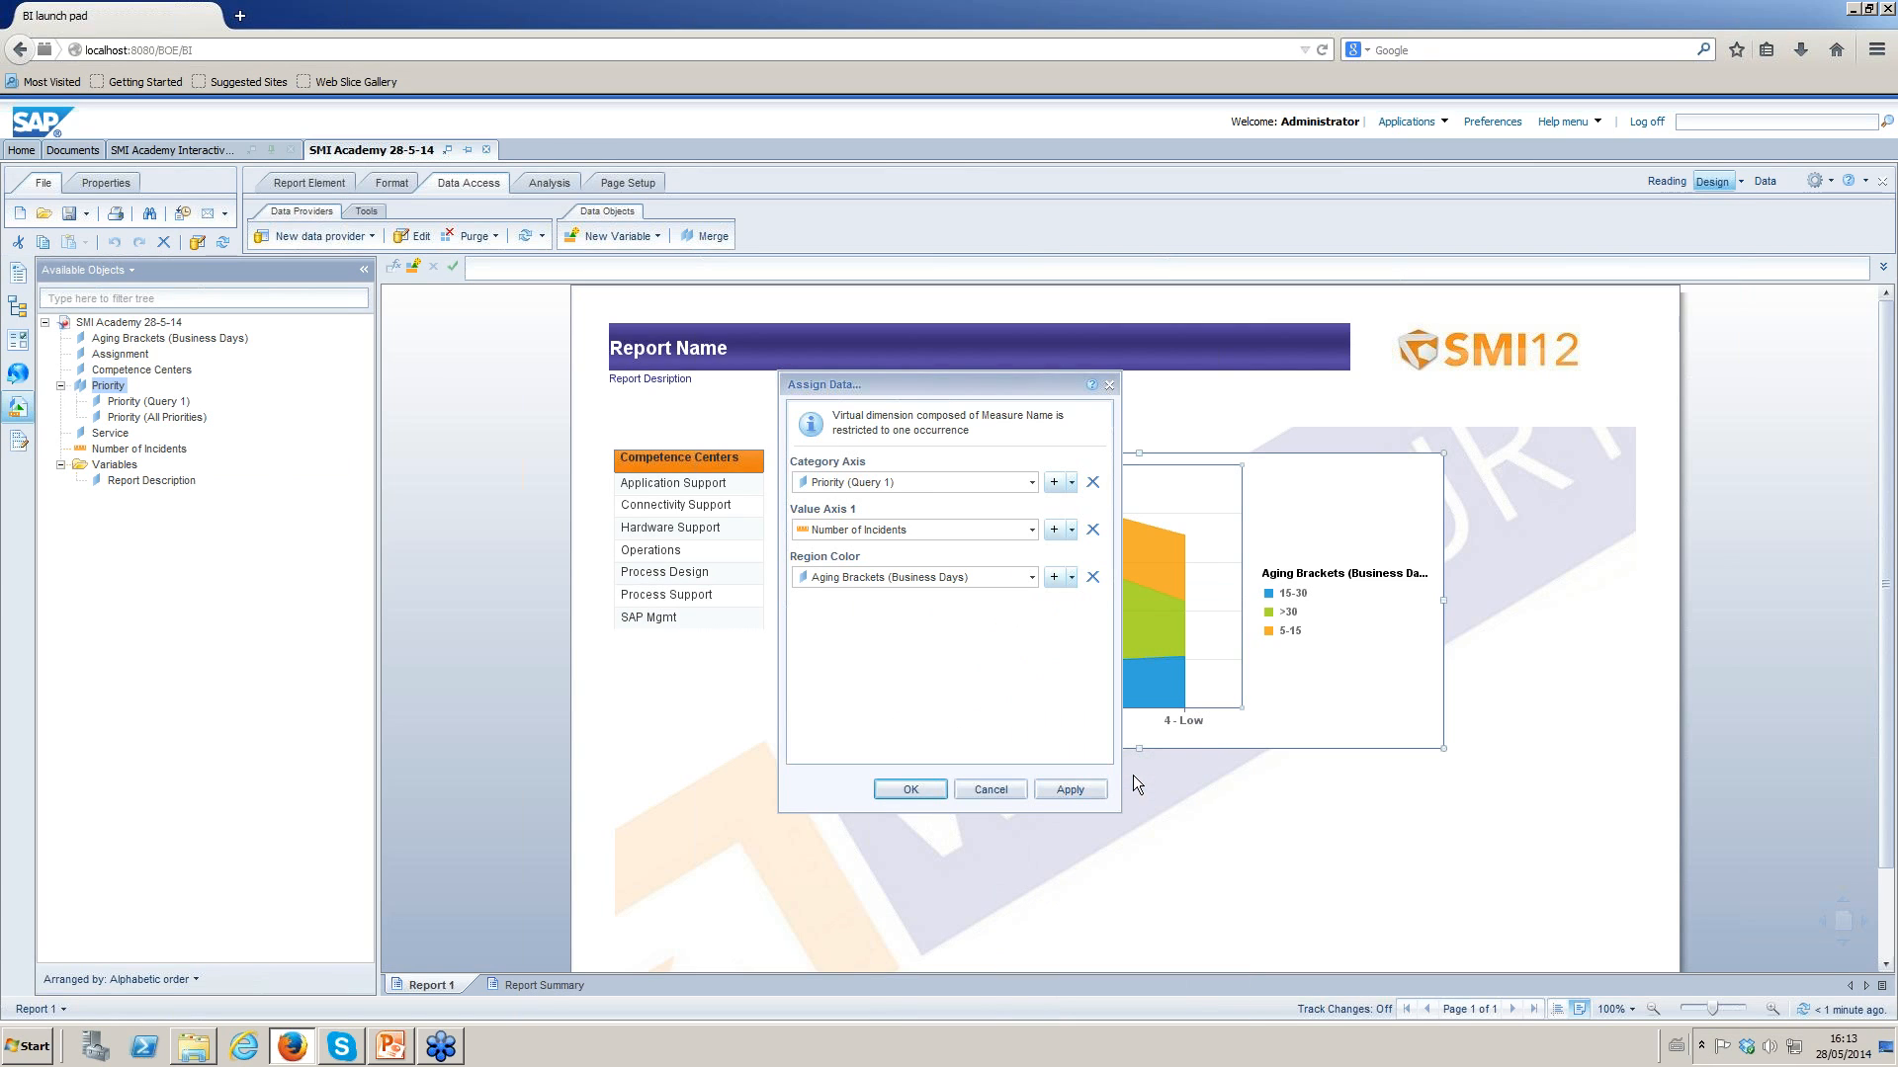
left_click(887, 489)
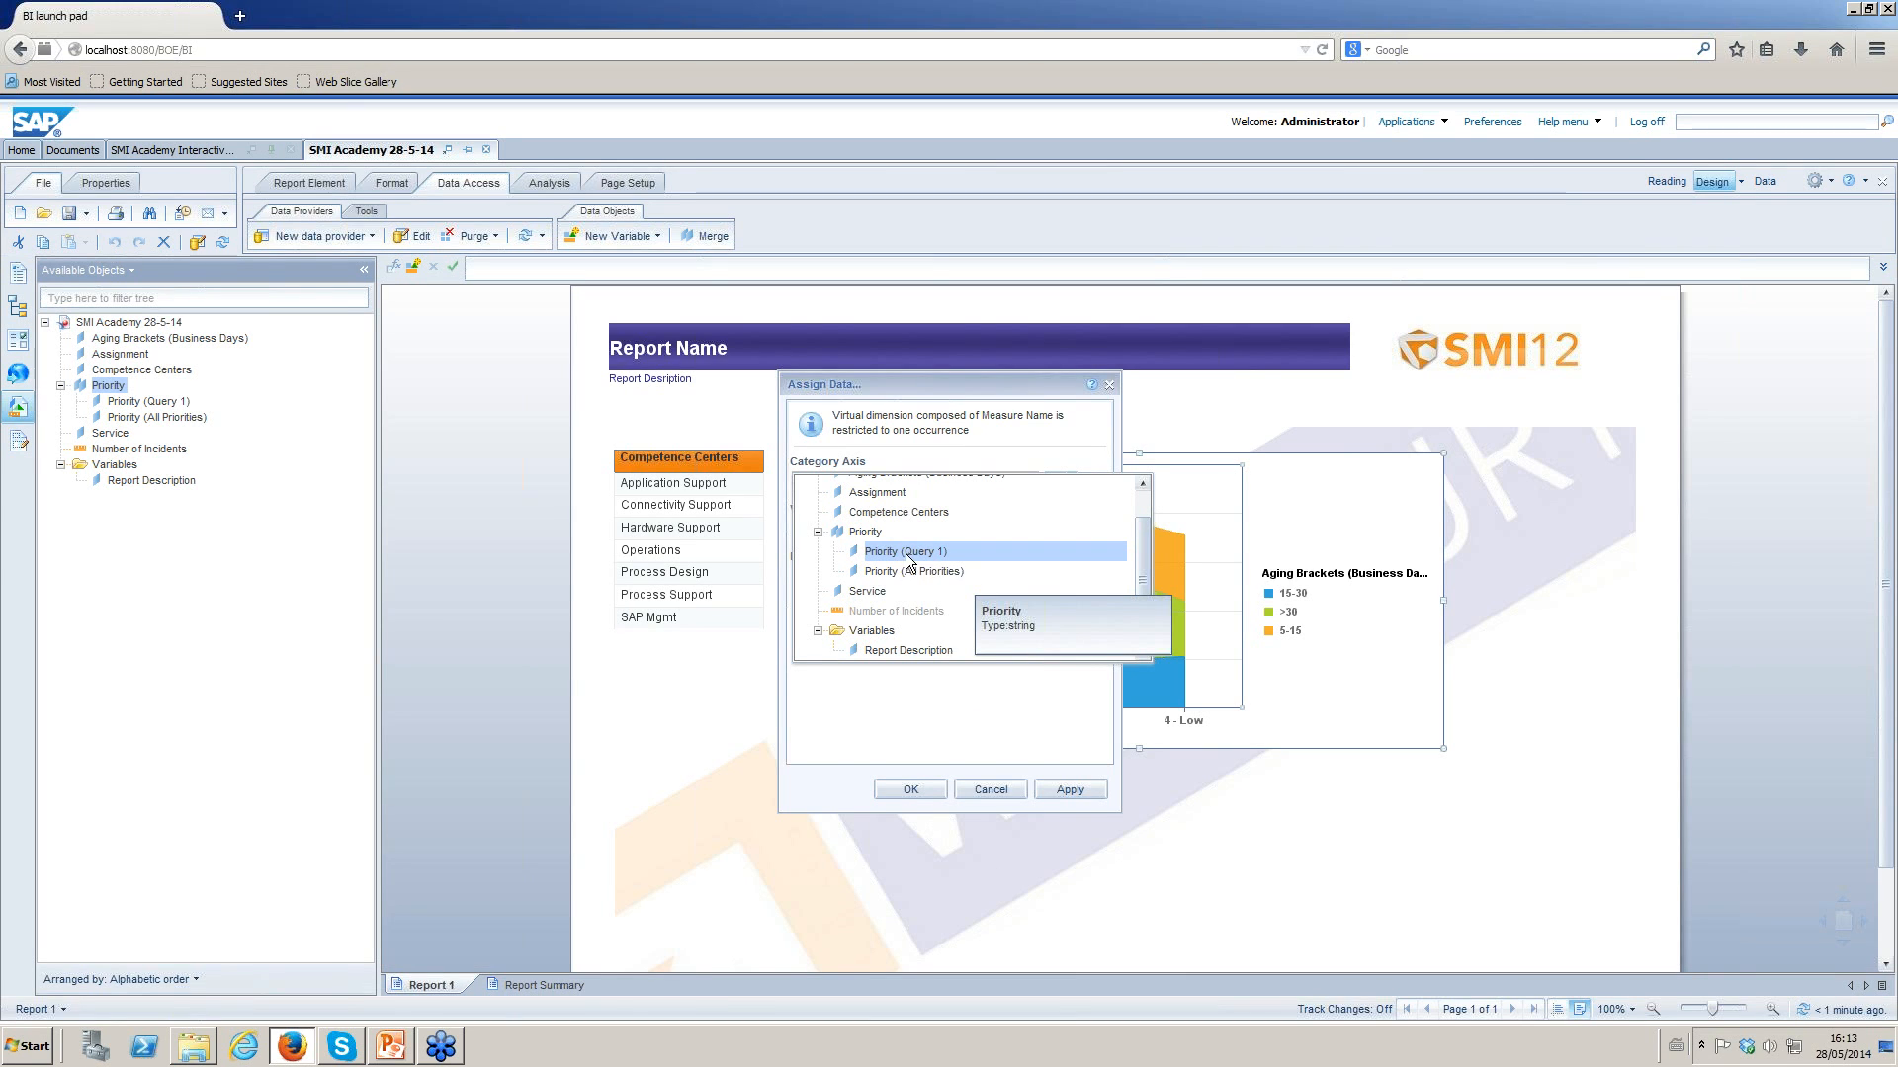
left_click(865, 538)
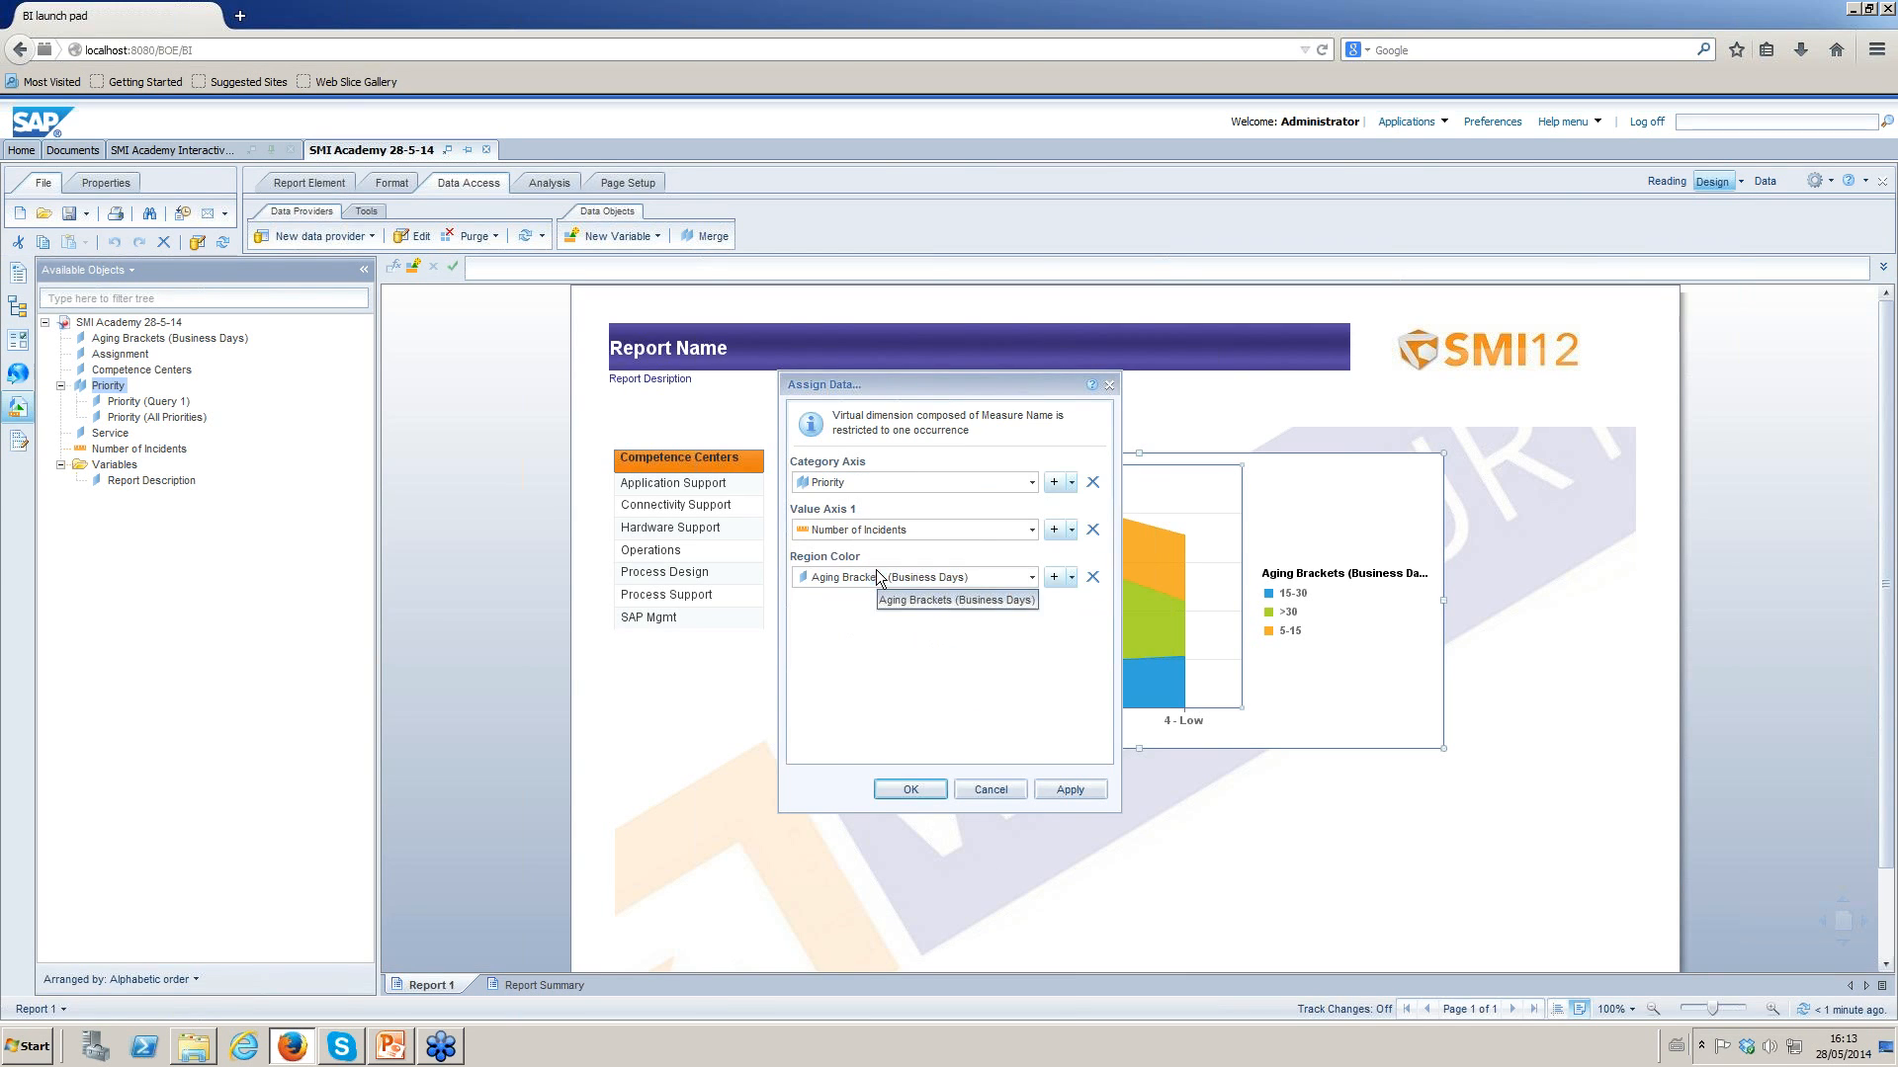
left_click(929, 791)
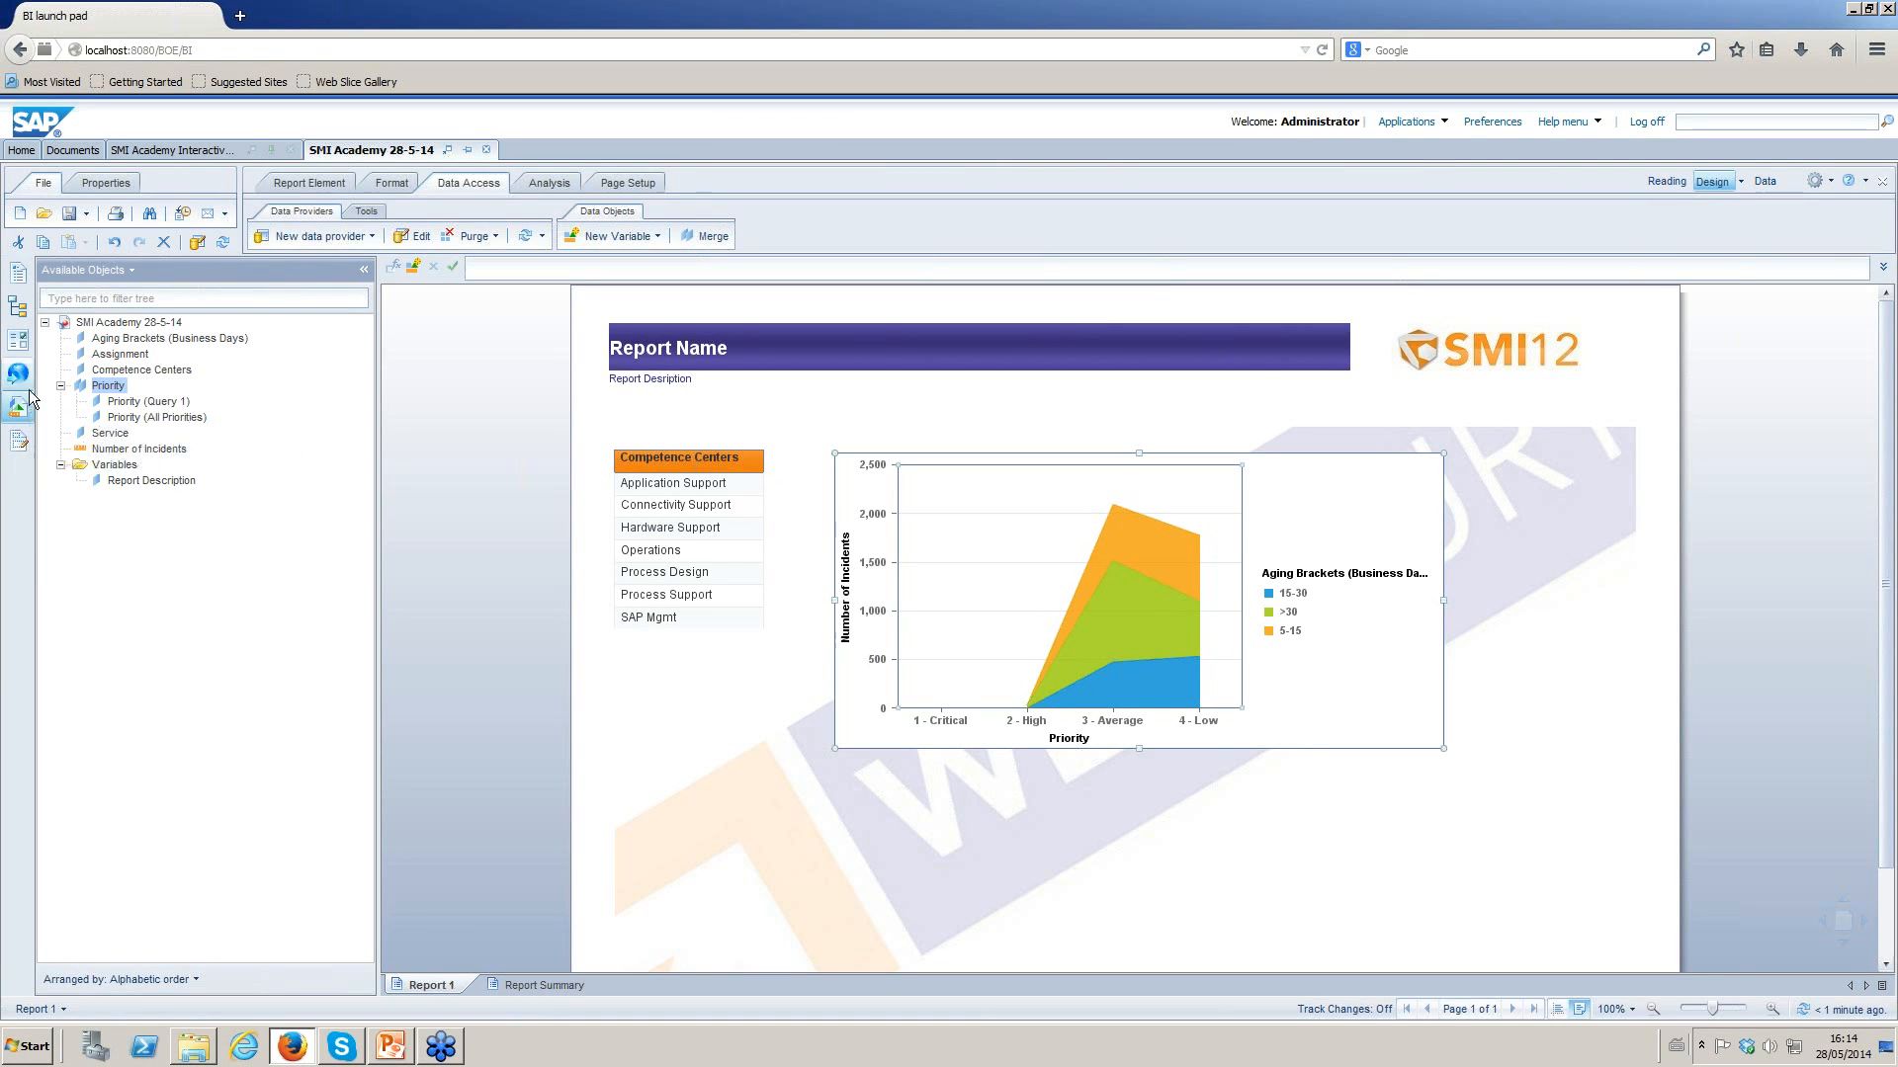
Collapse the merged Priority object and switch the report design view to Structure Only.
left_click(61, 386)
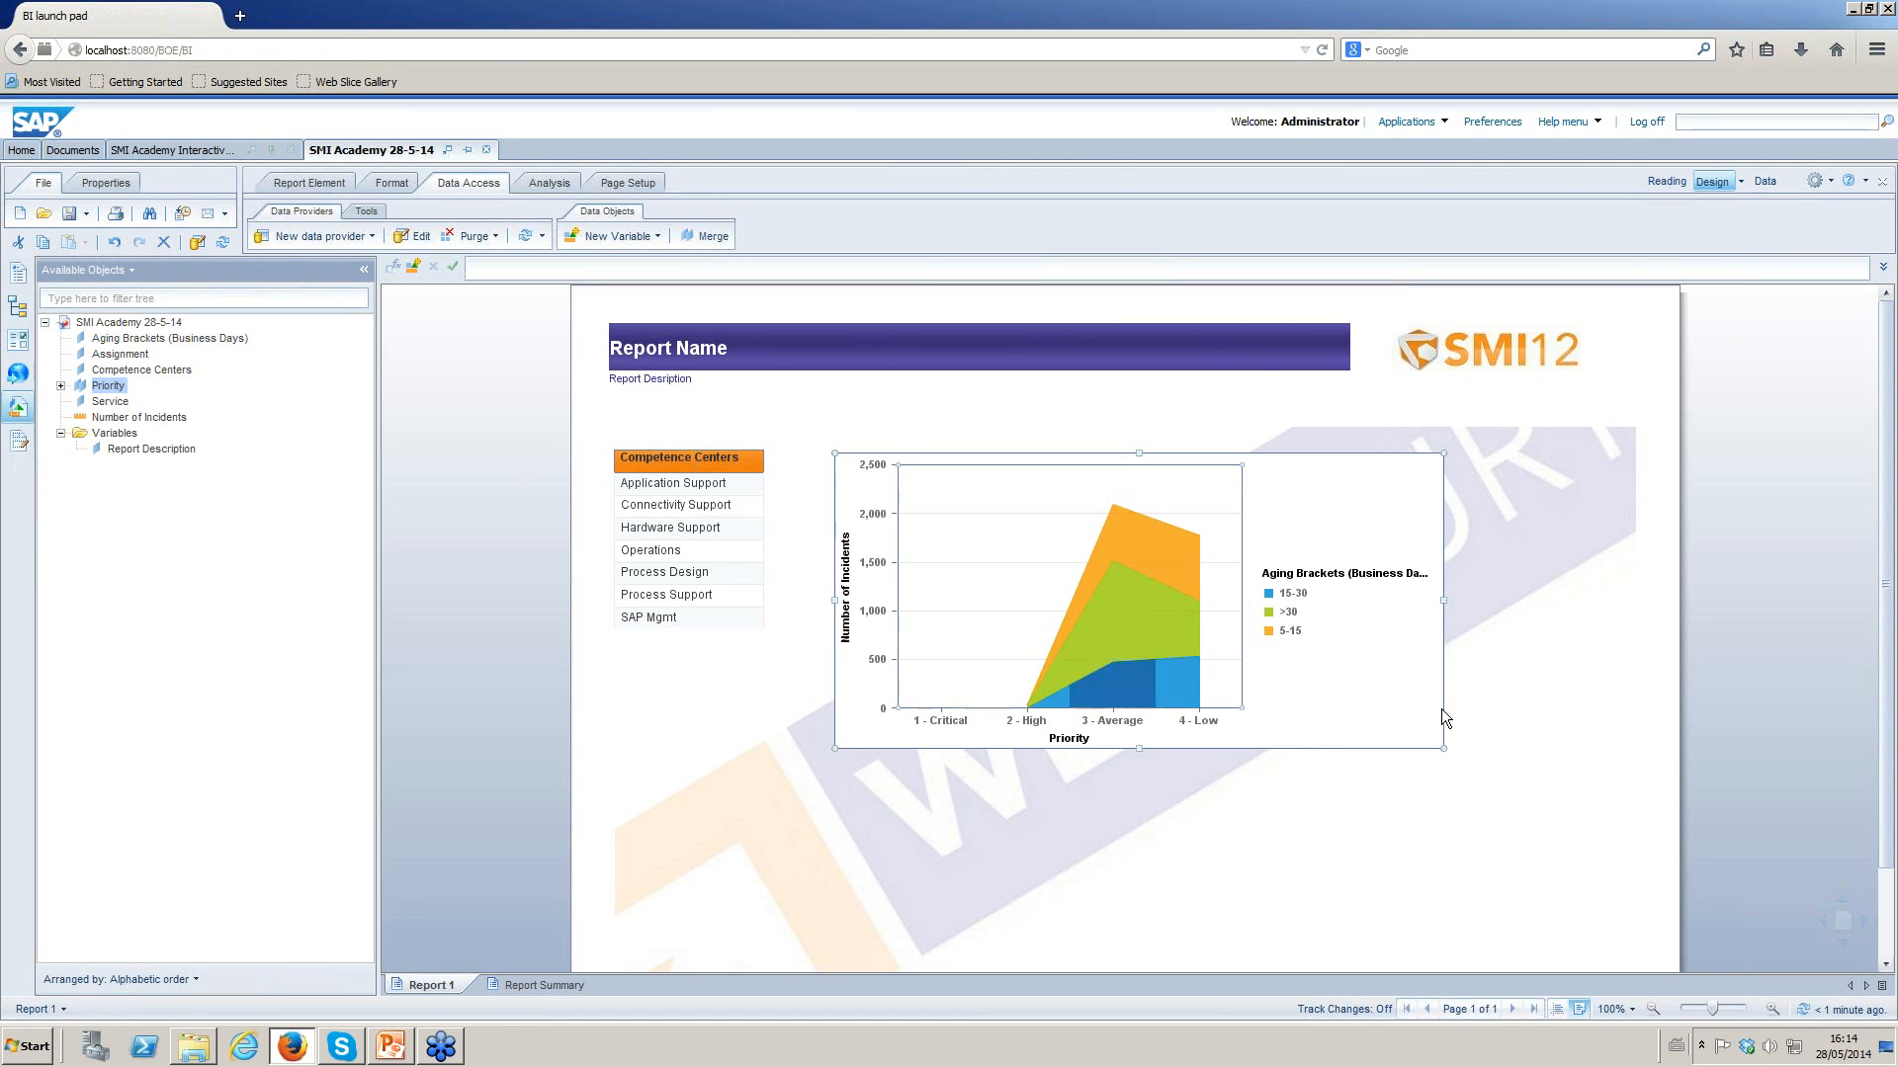
left_click(1307, 579)
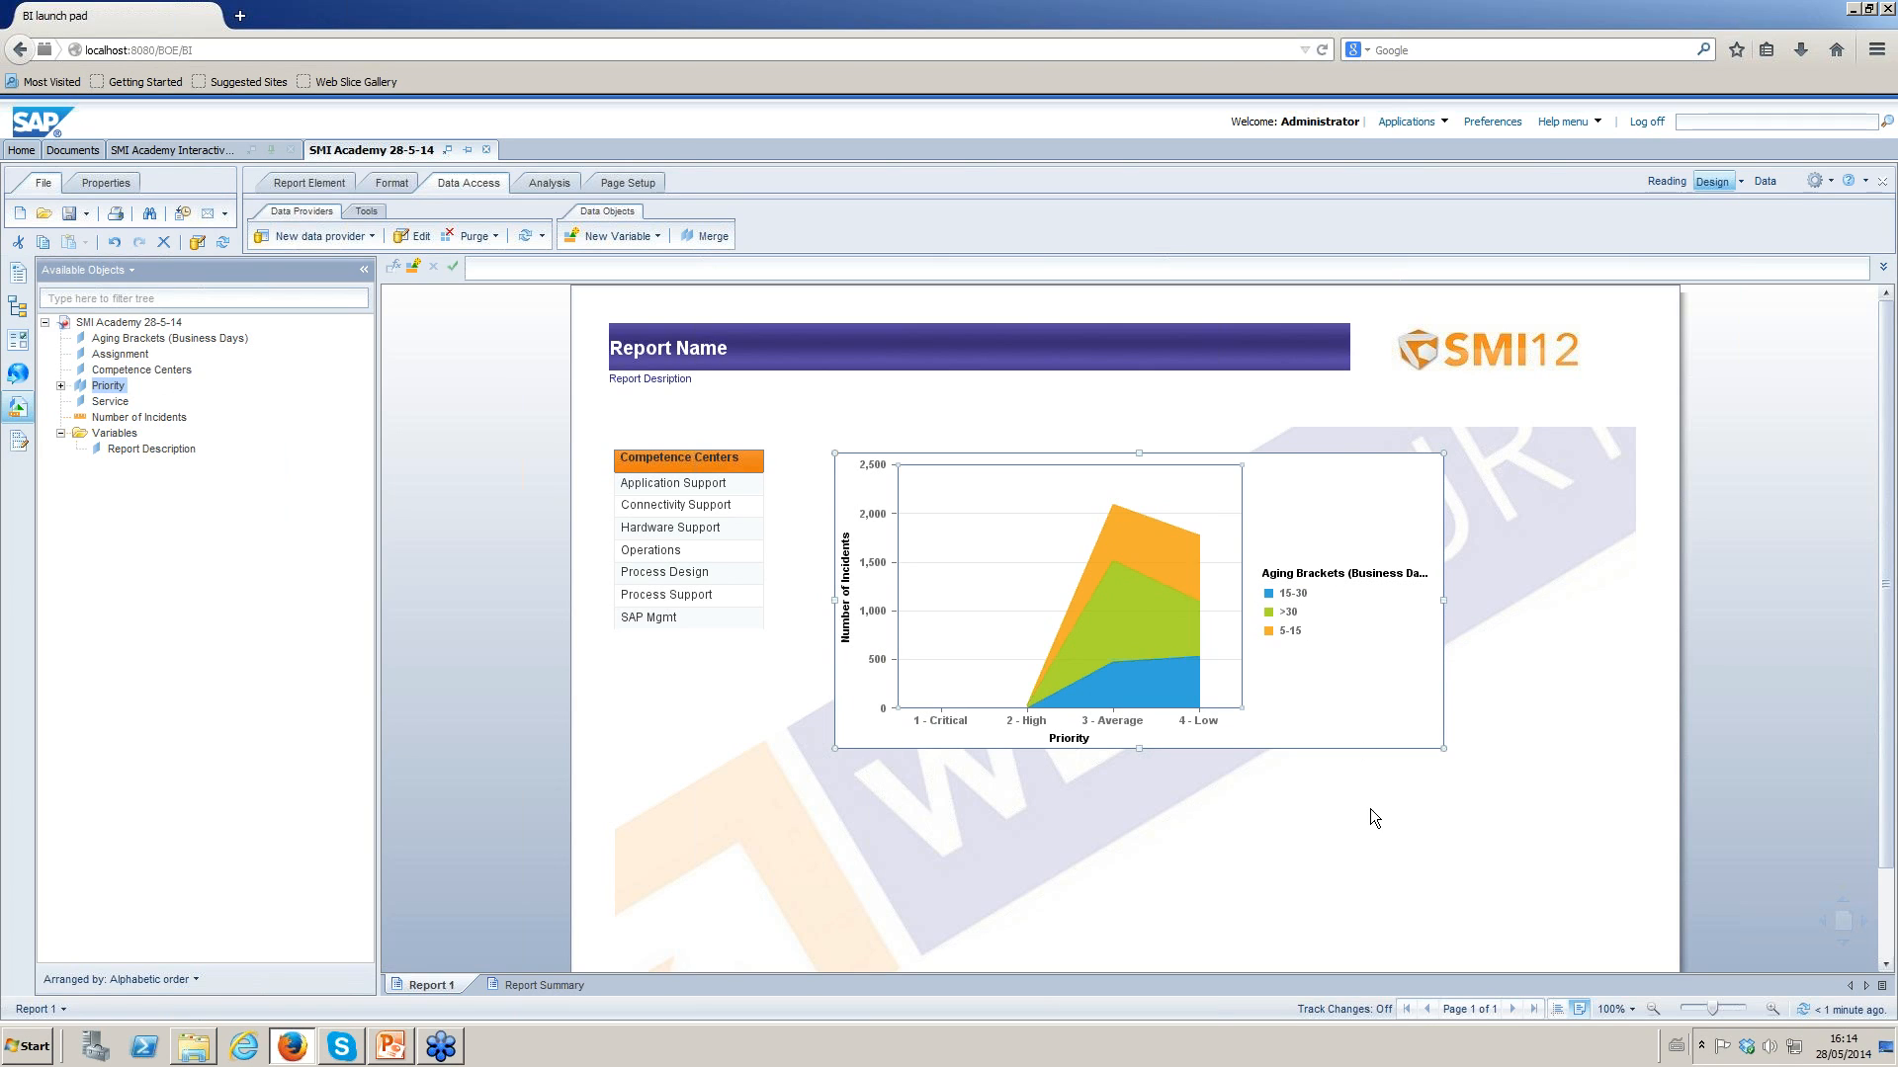
left_click(1741, 180)
left_click(1741, 231)
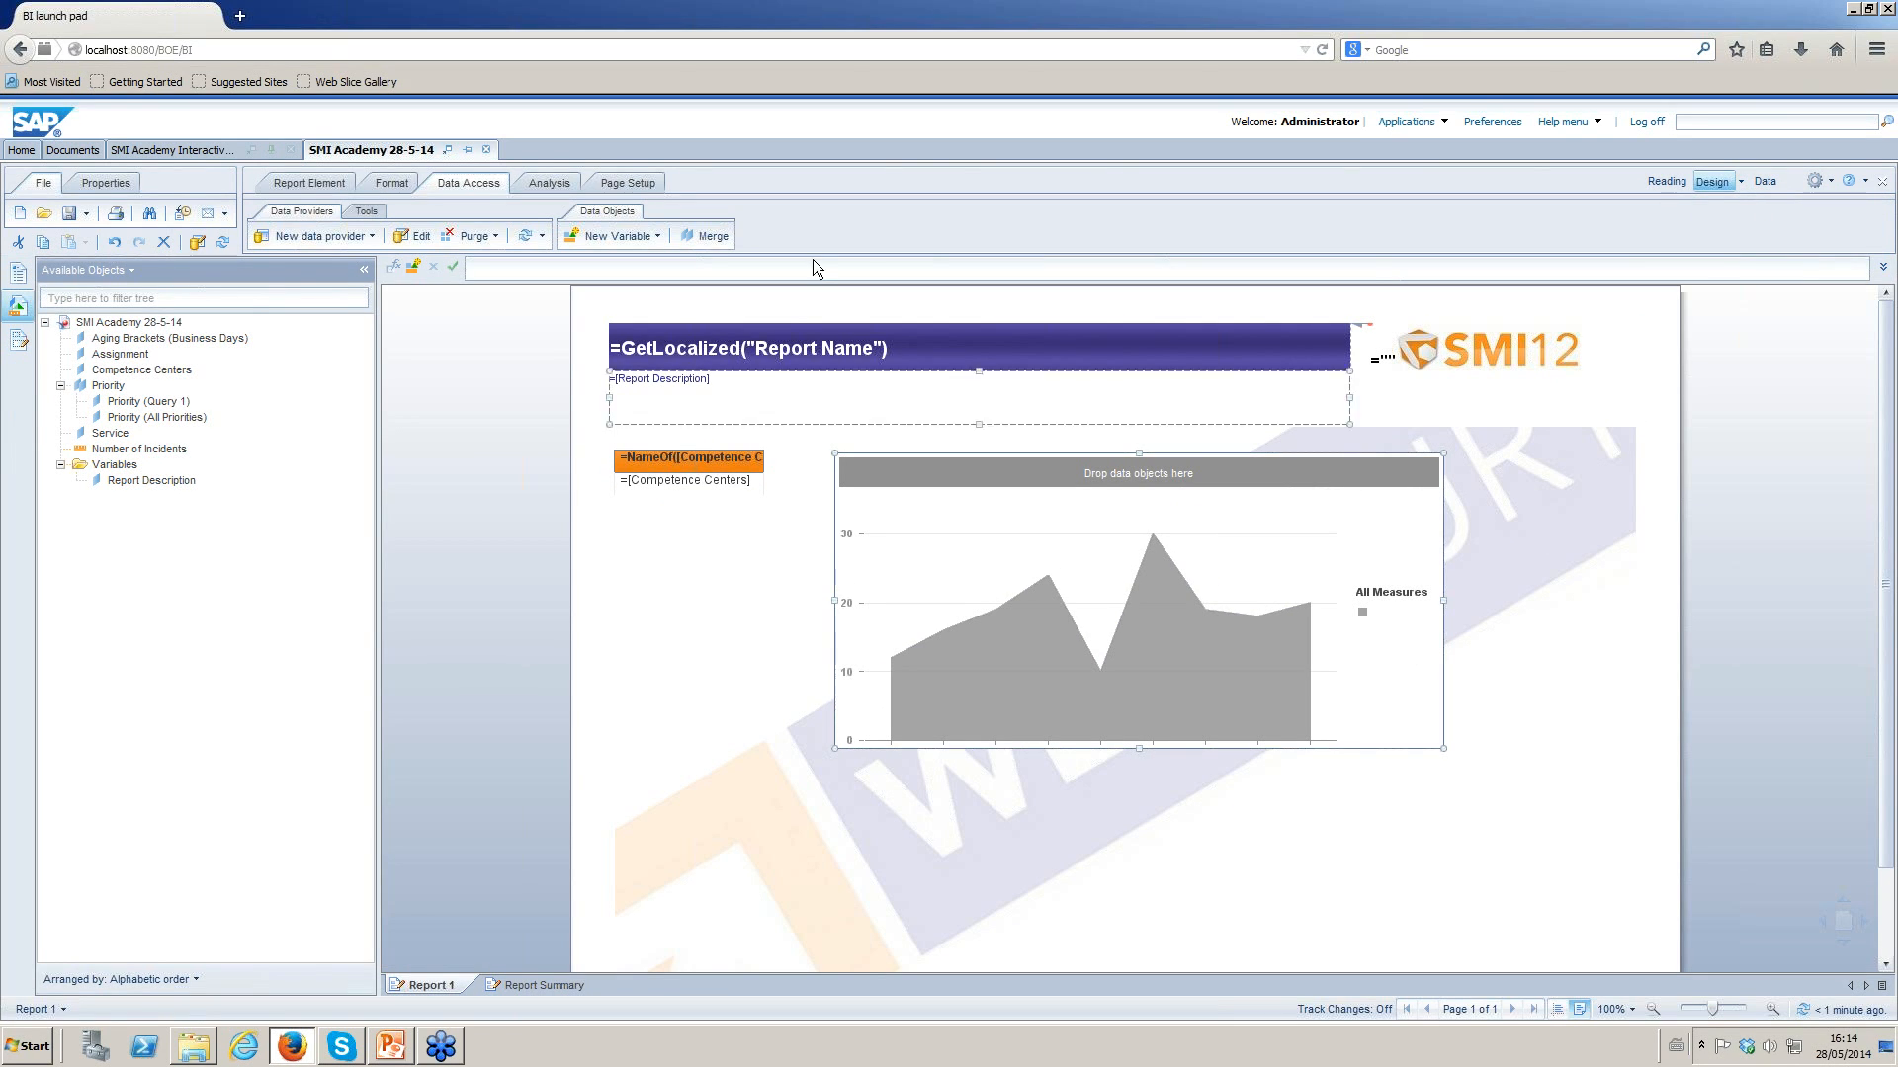
Add an ascending sort on Aging Brackets (Business Days) to the area chart.
left_click(550, 183)
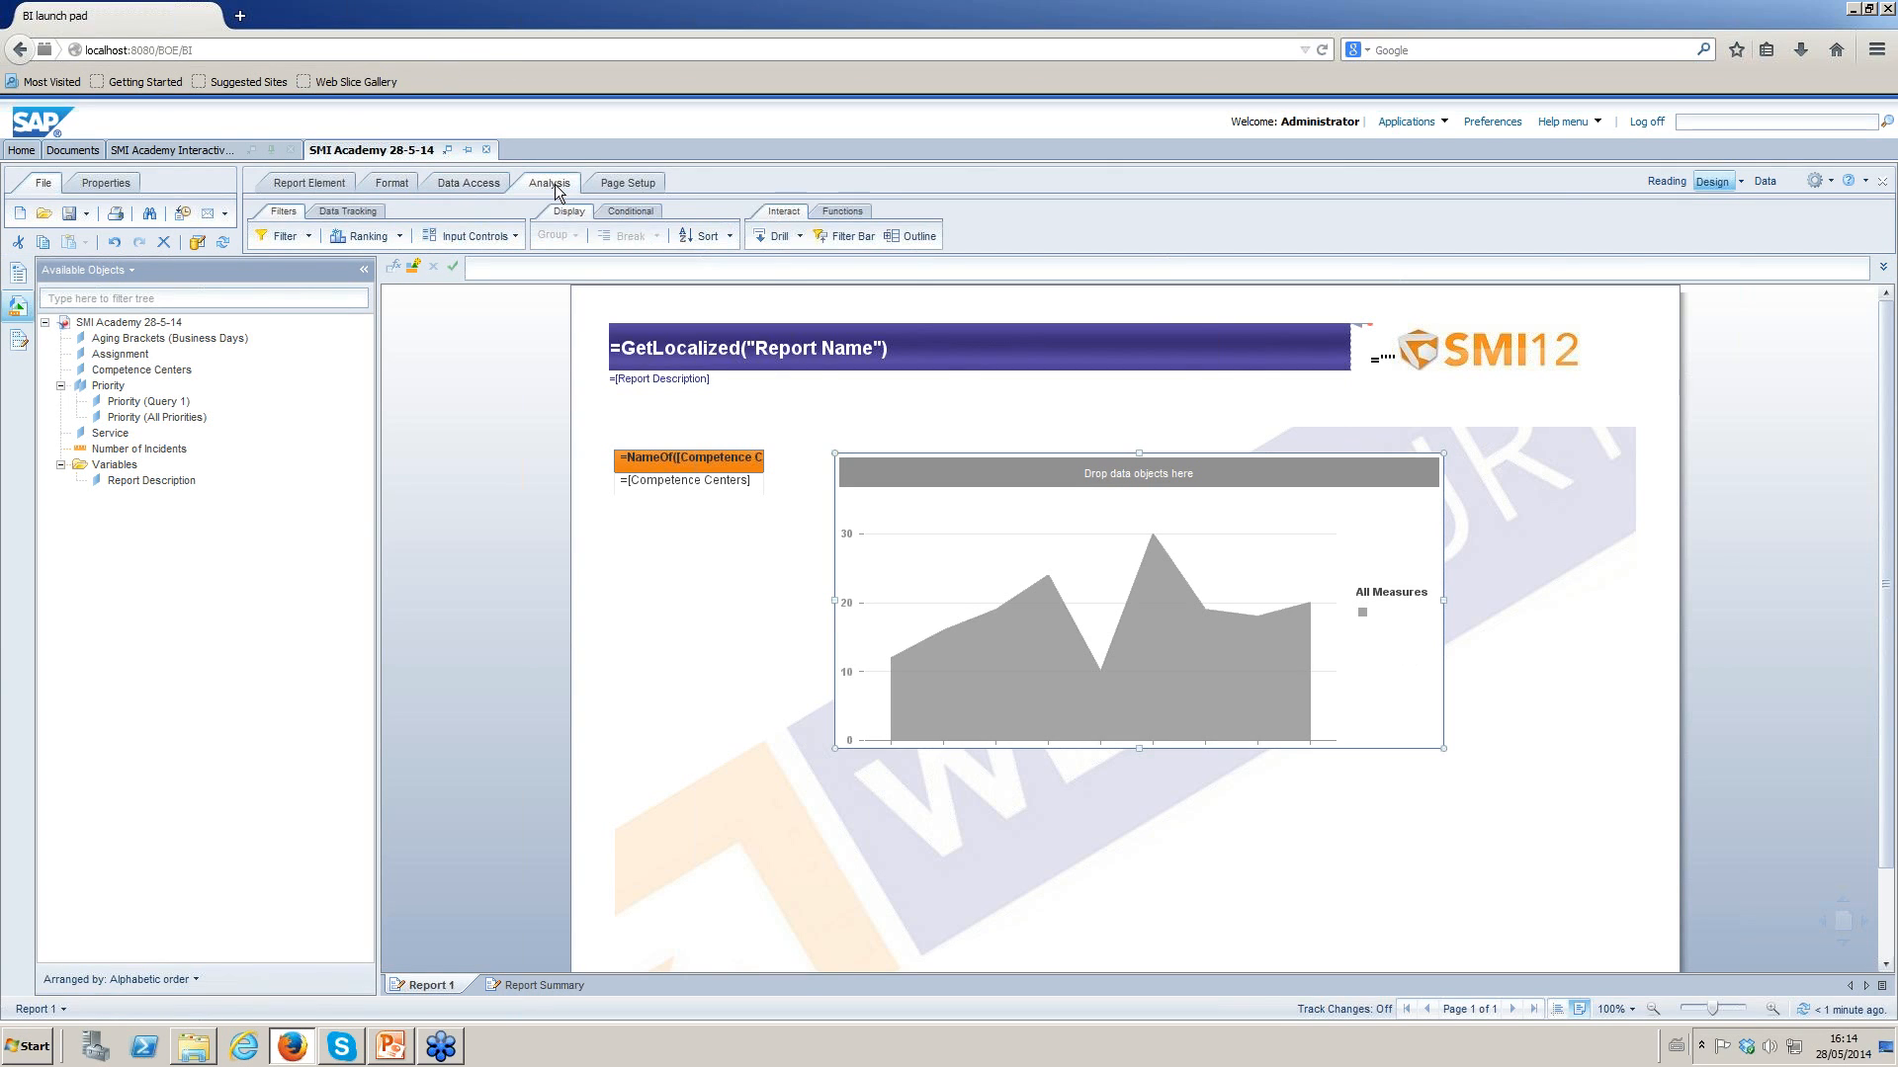
left_click(729, 236)
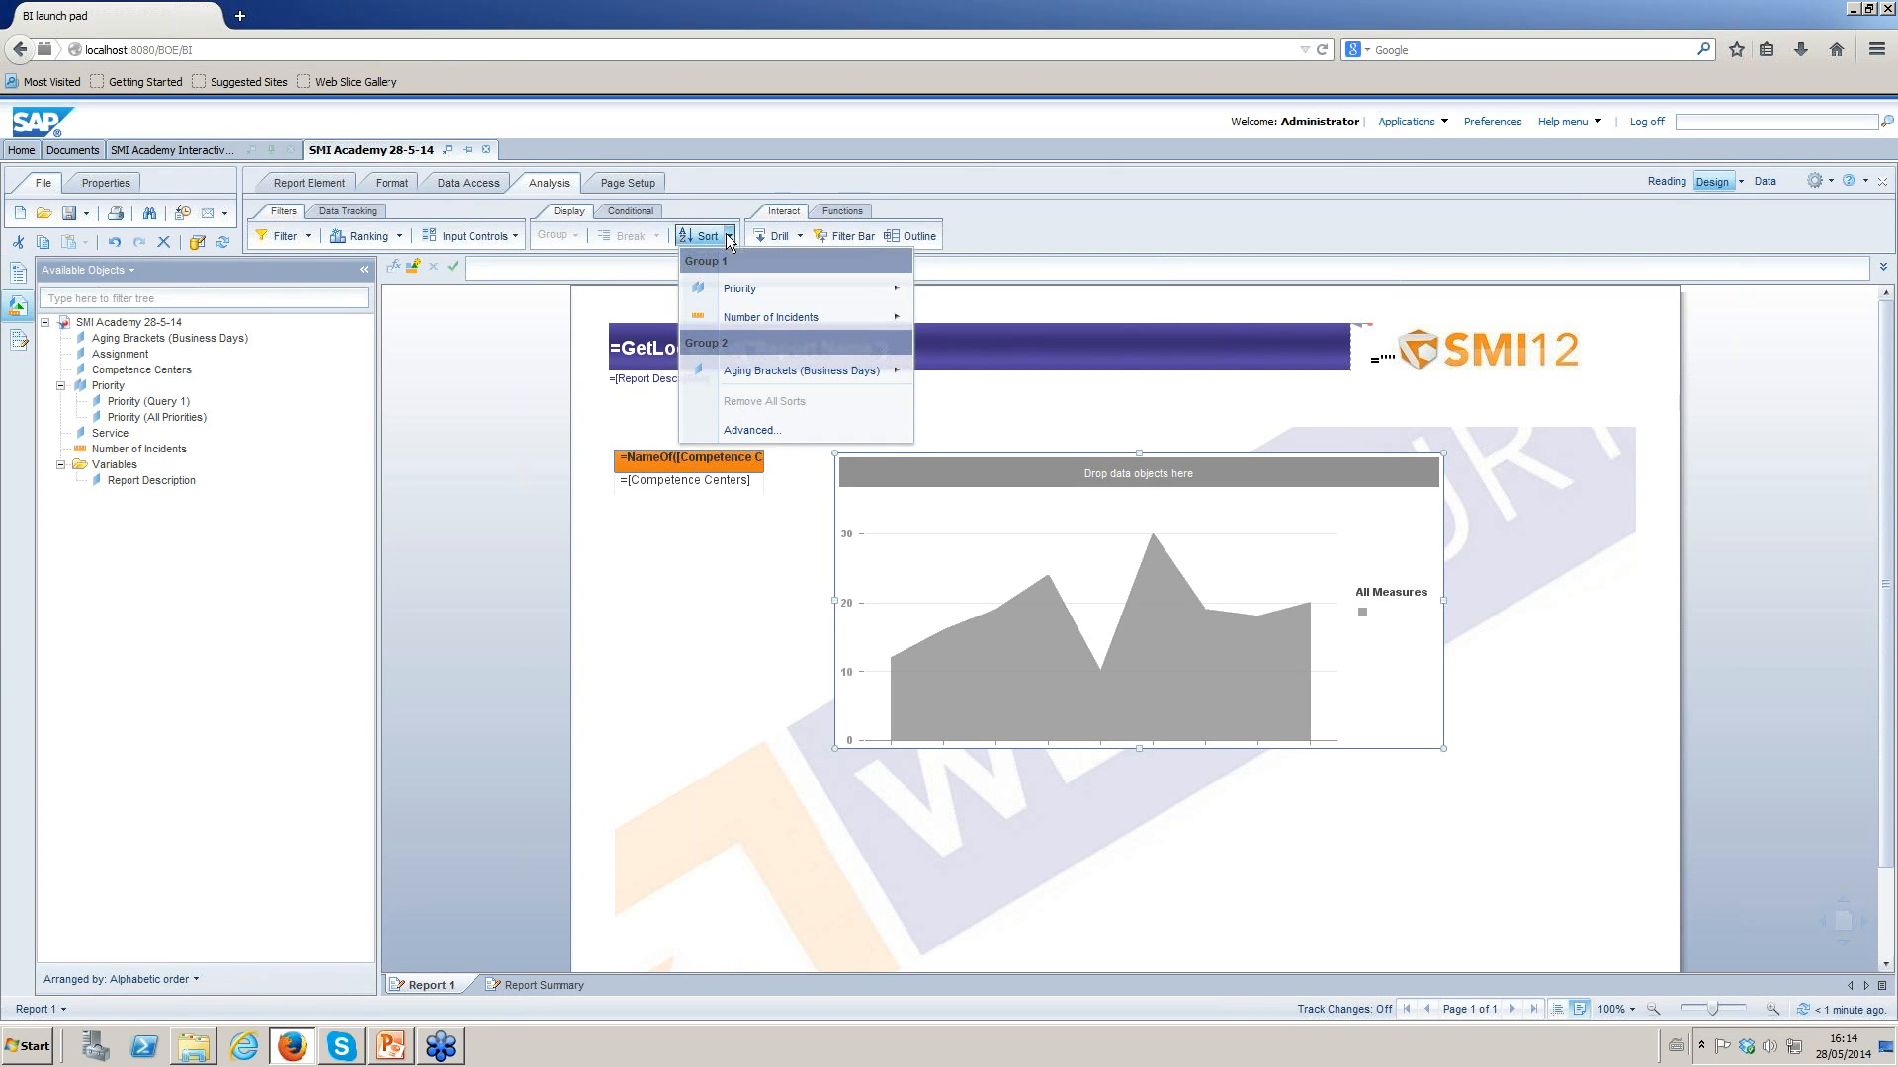
mouse_move(911, 375)
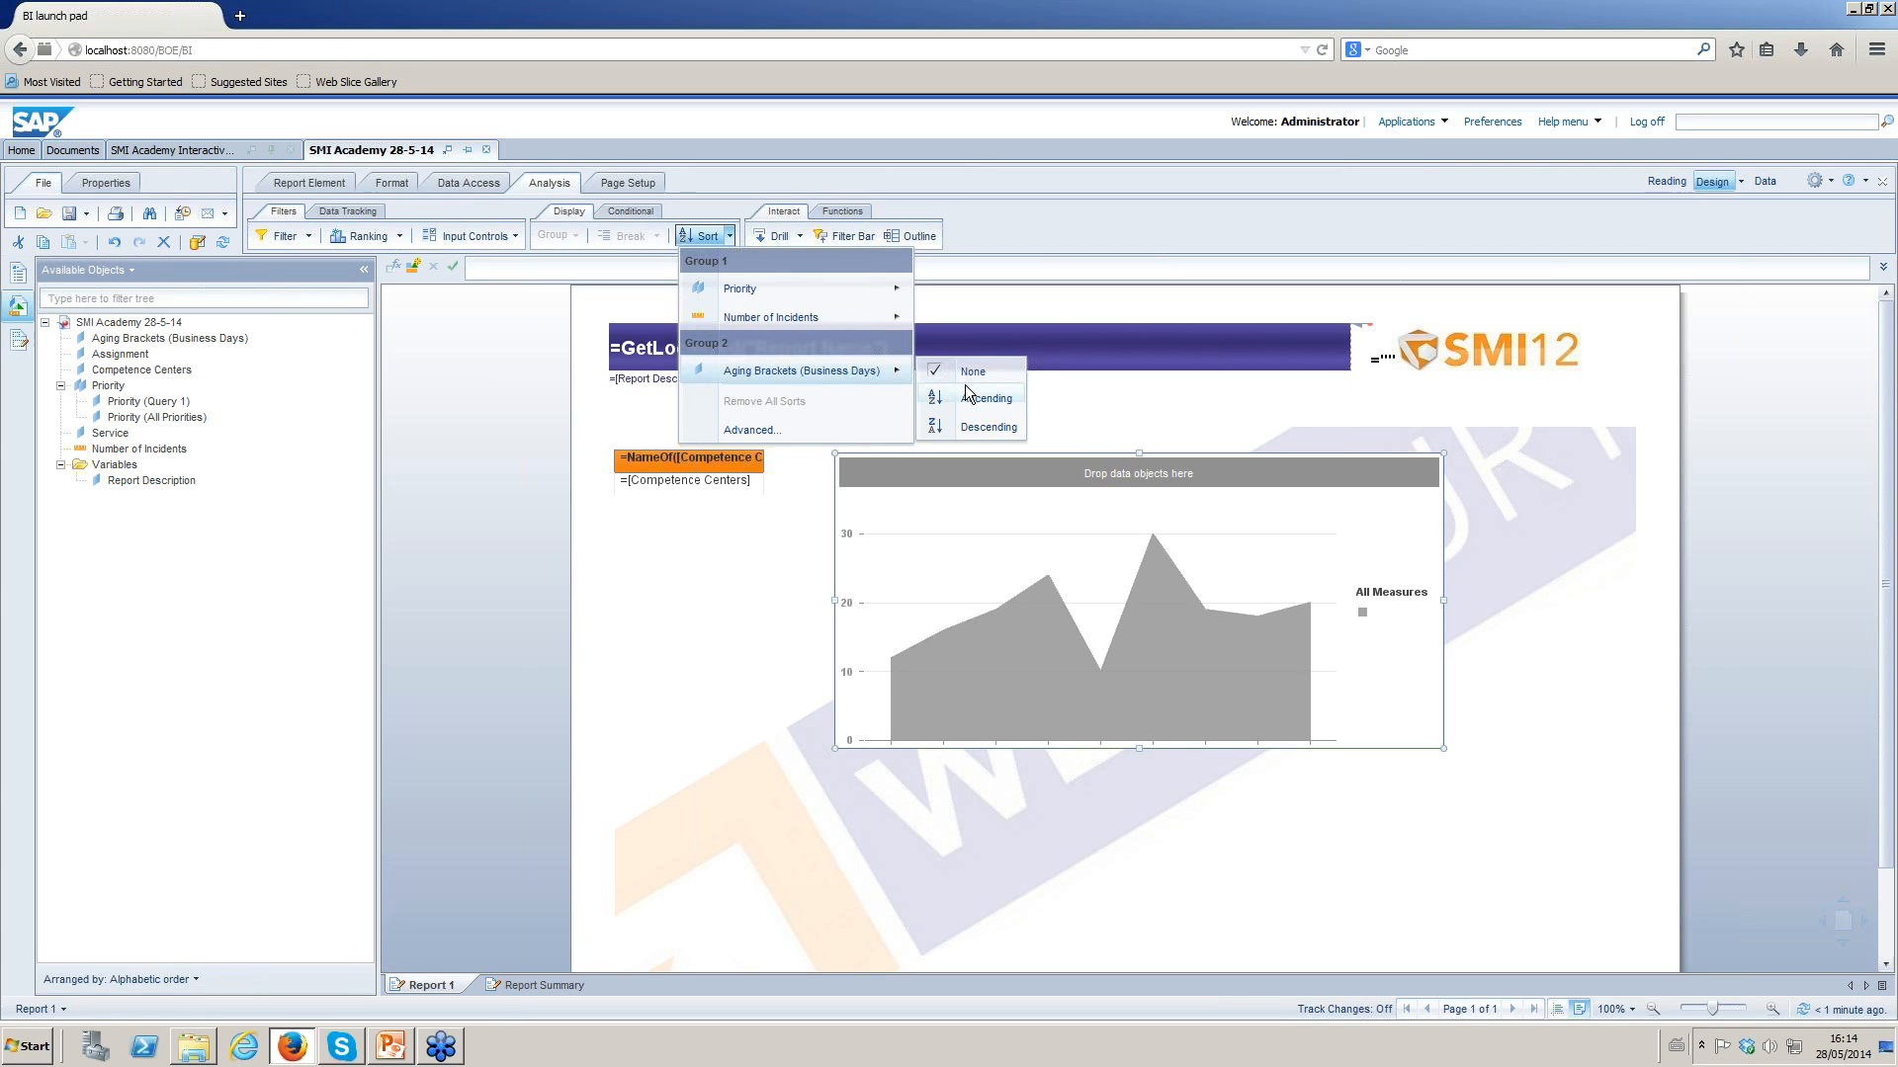
left_click(741, 433)
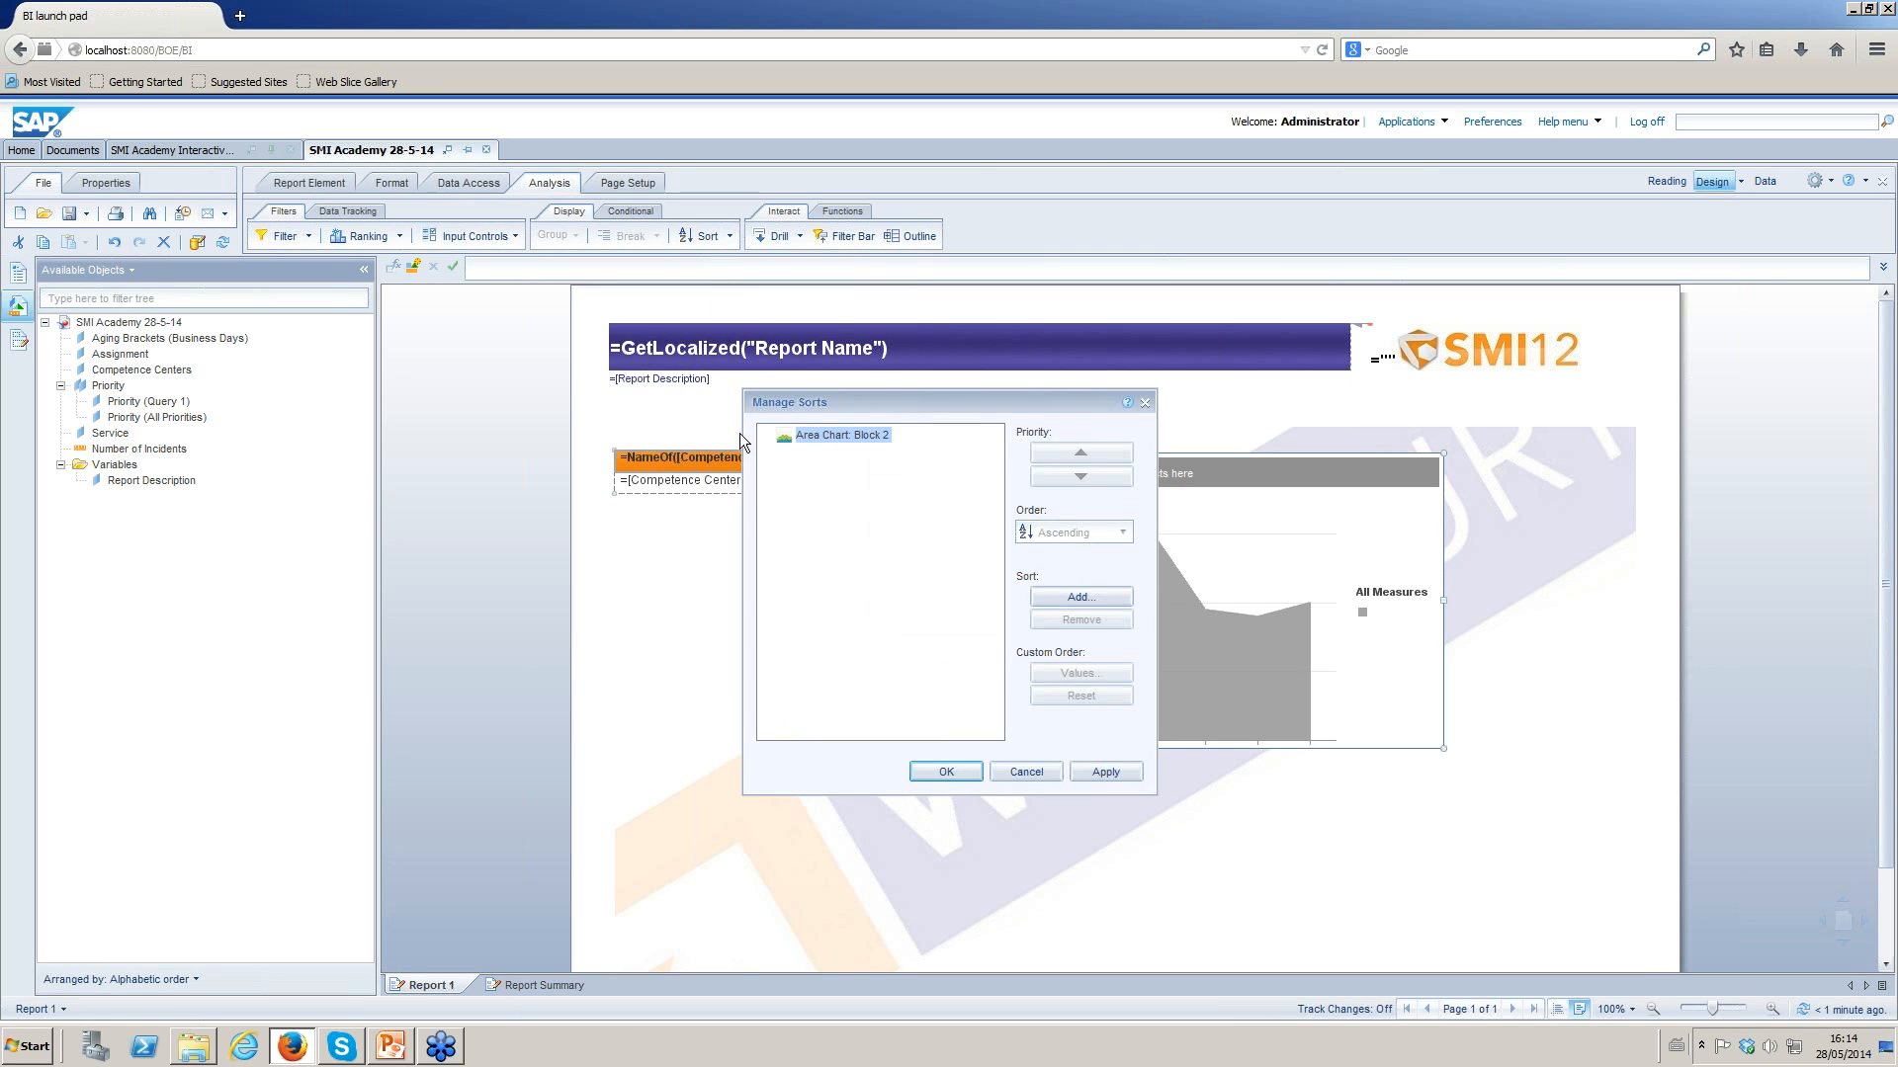
left_click(1058, 595)
left_click(959, 595)
left_click(941, 689)
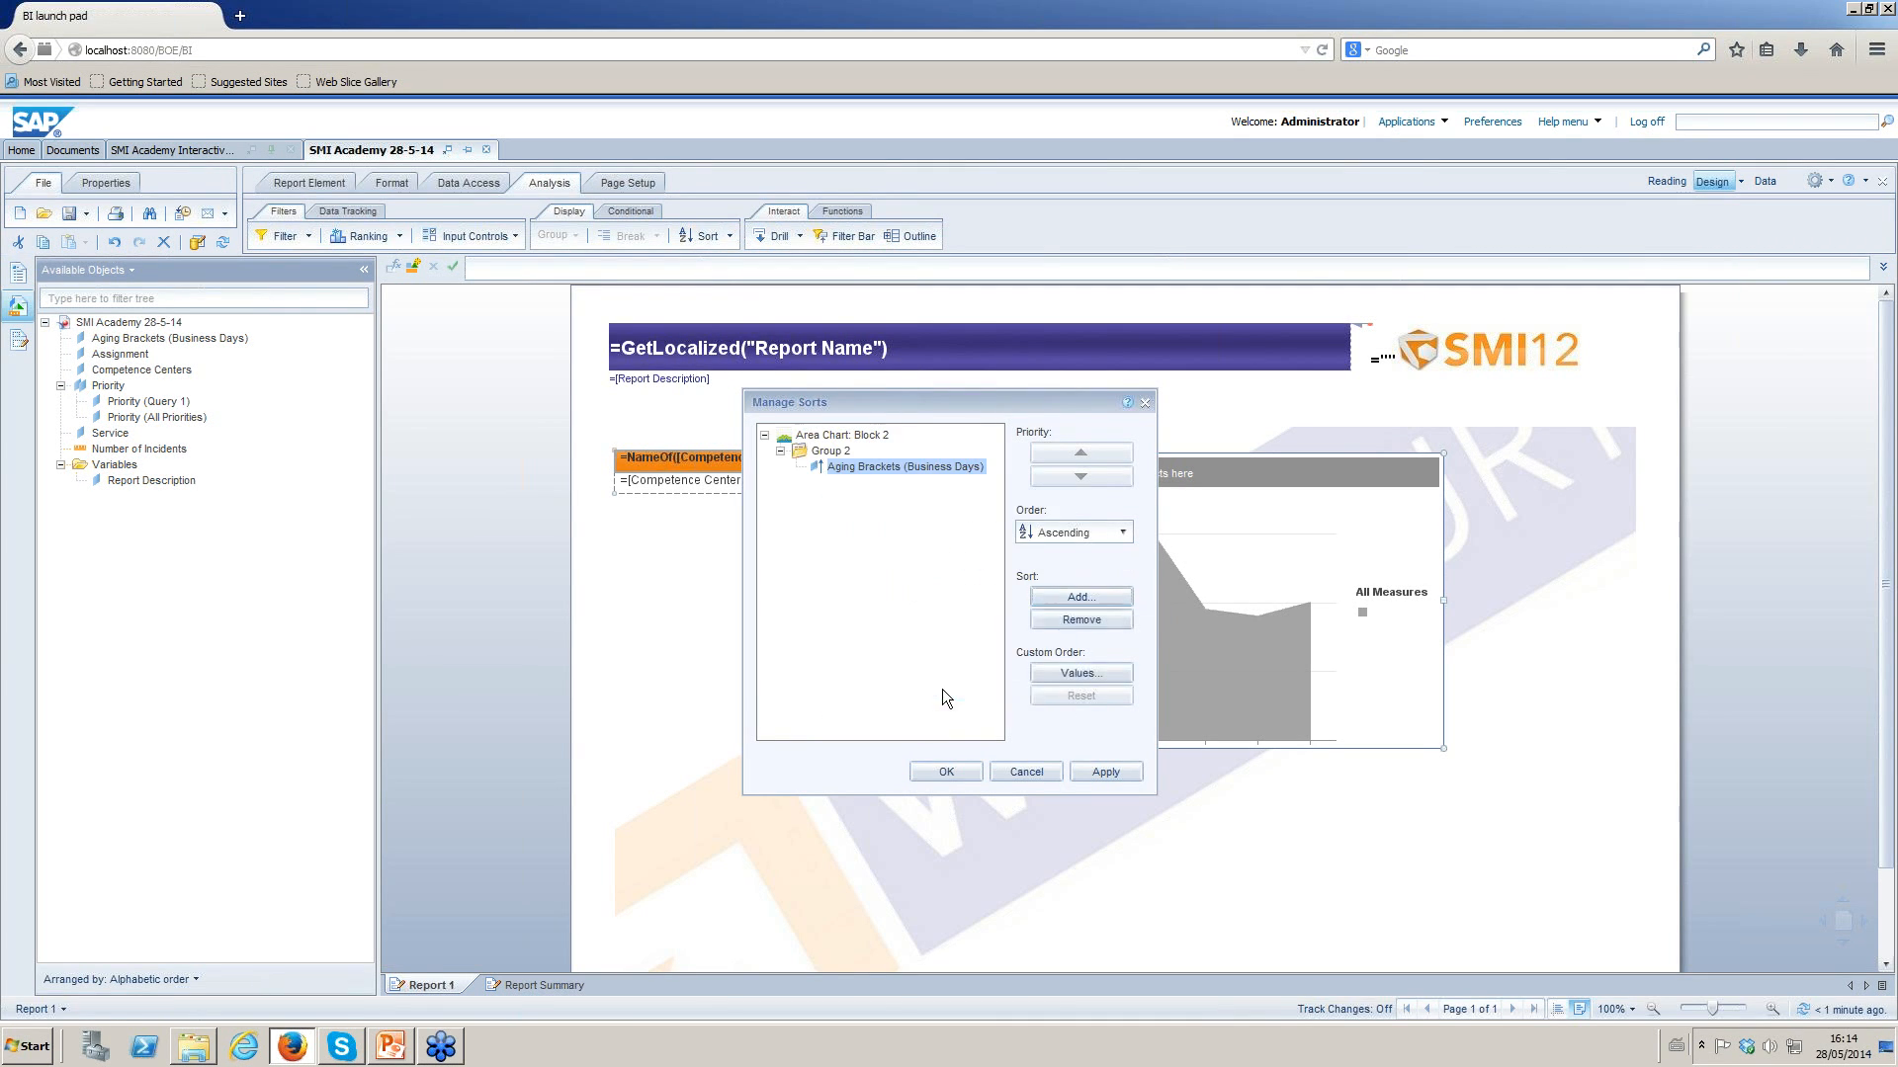
Set the custom order of the aging brackets to 5-15, 15-30, >30 and return to the design view with data.
left_click(1075, 673)
left_click_drag(926, 525, 929, 541)
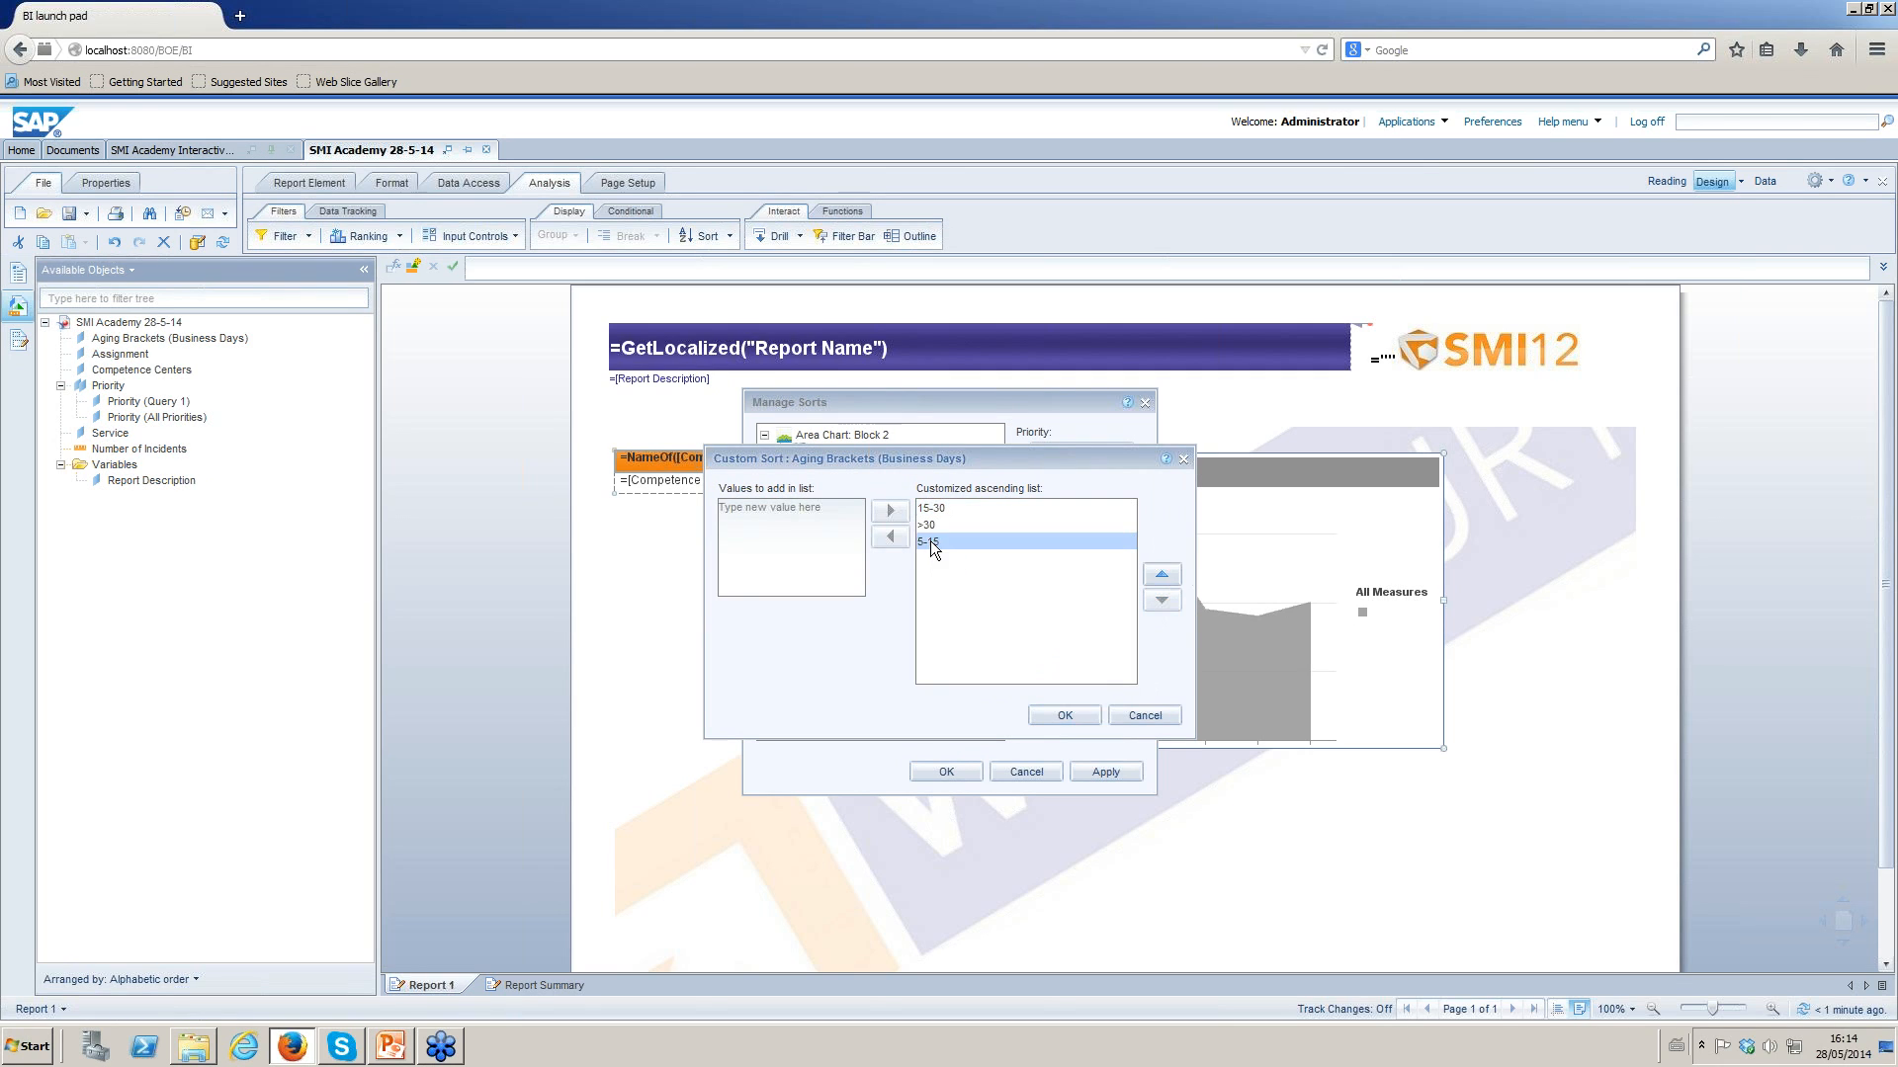
left_click(1161, 575)
left_click(1161, 576)
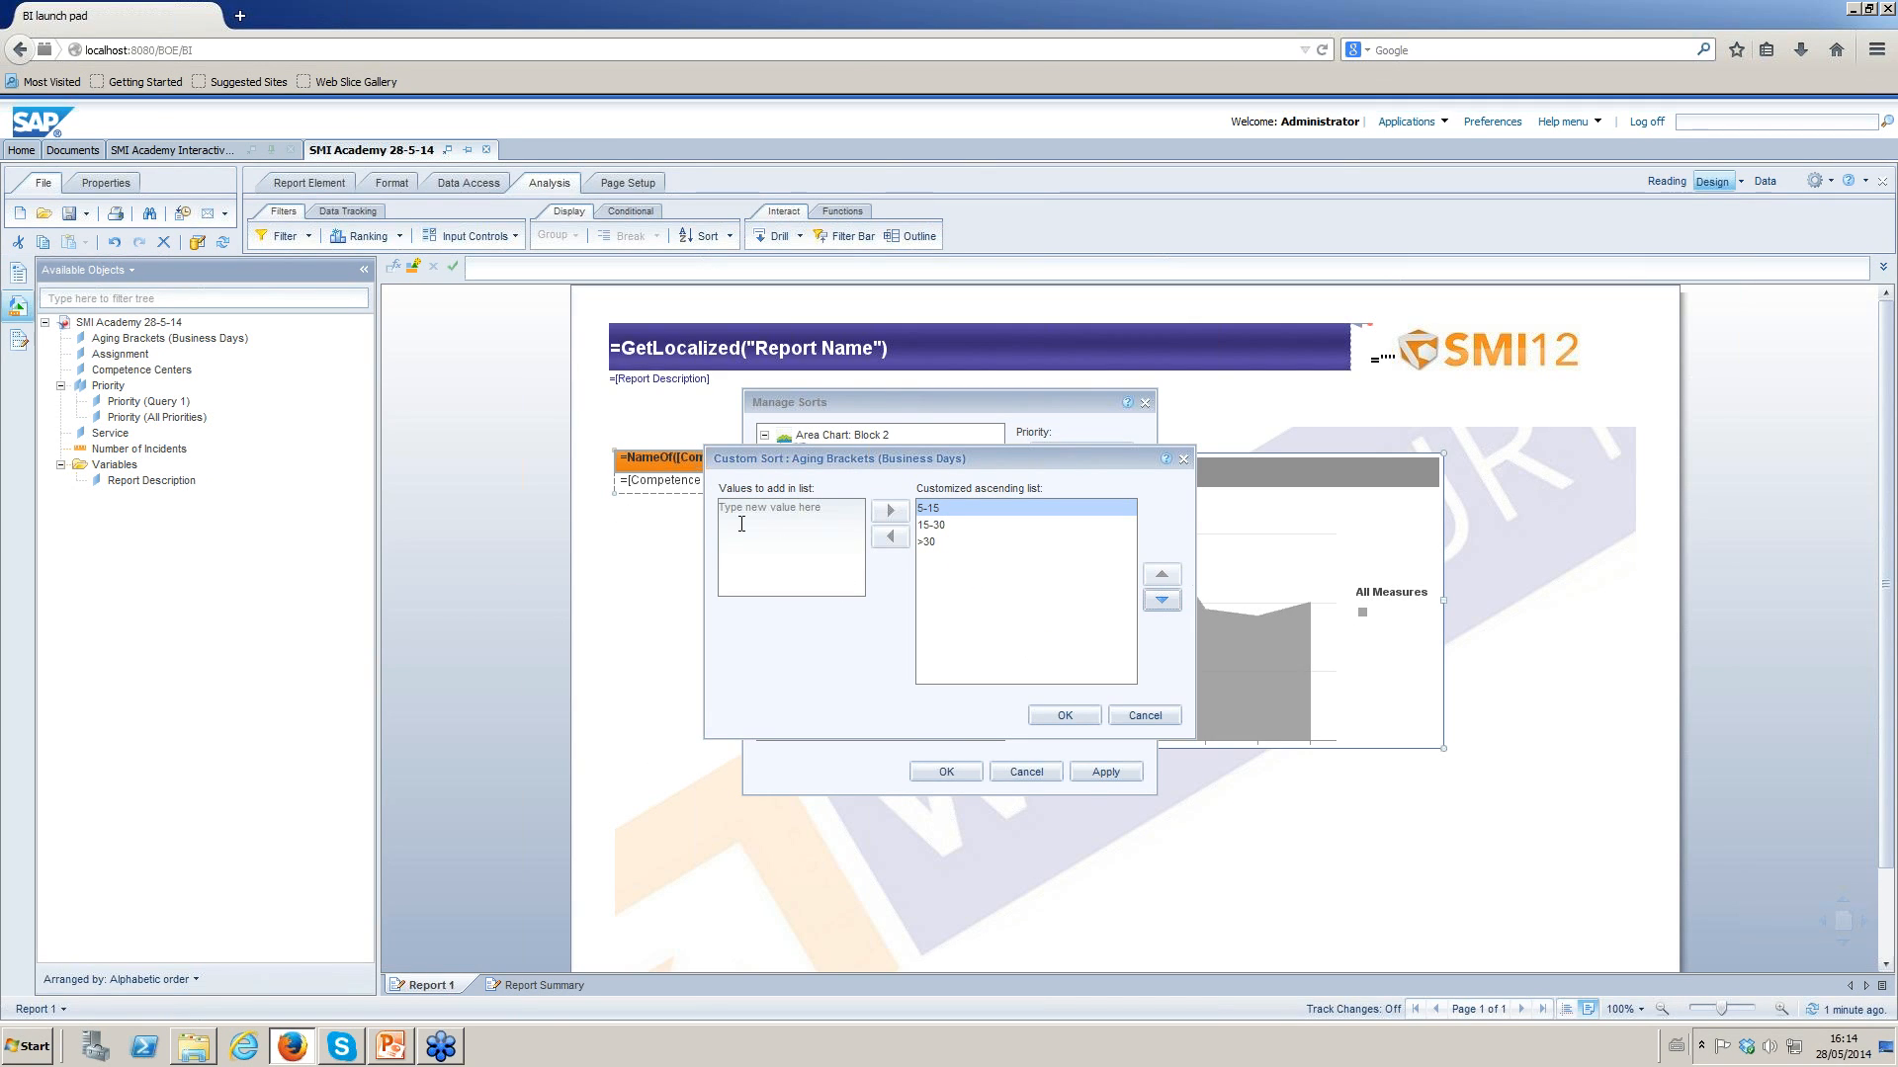
left_click(1077, 713)
left_click(943, 772)
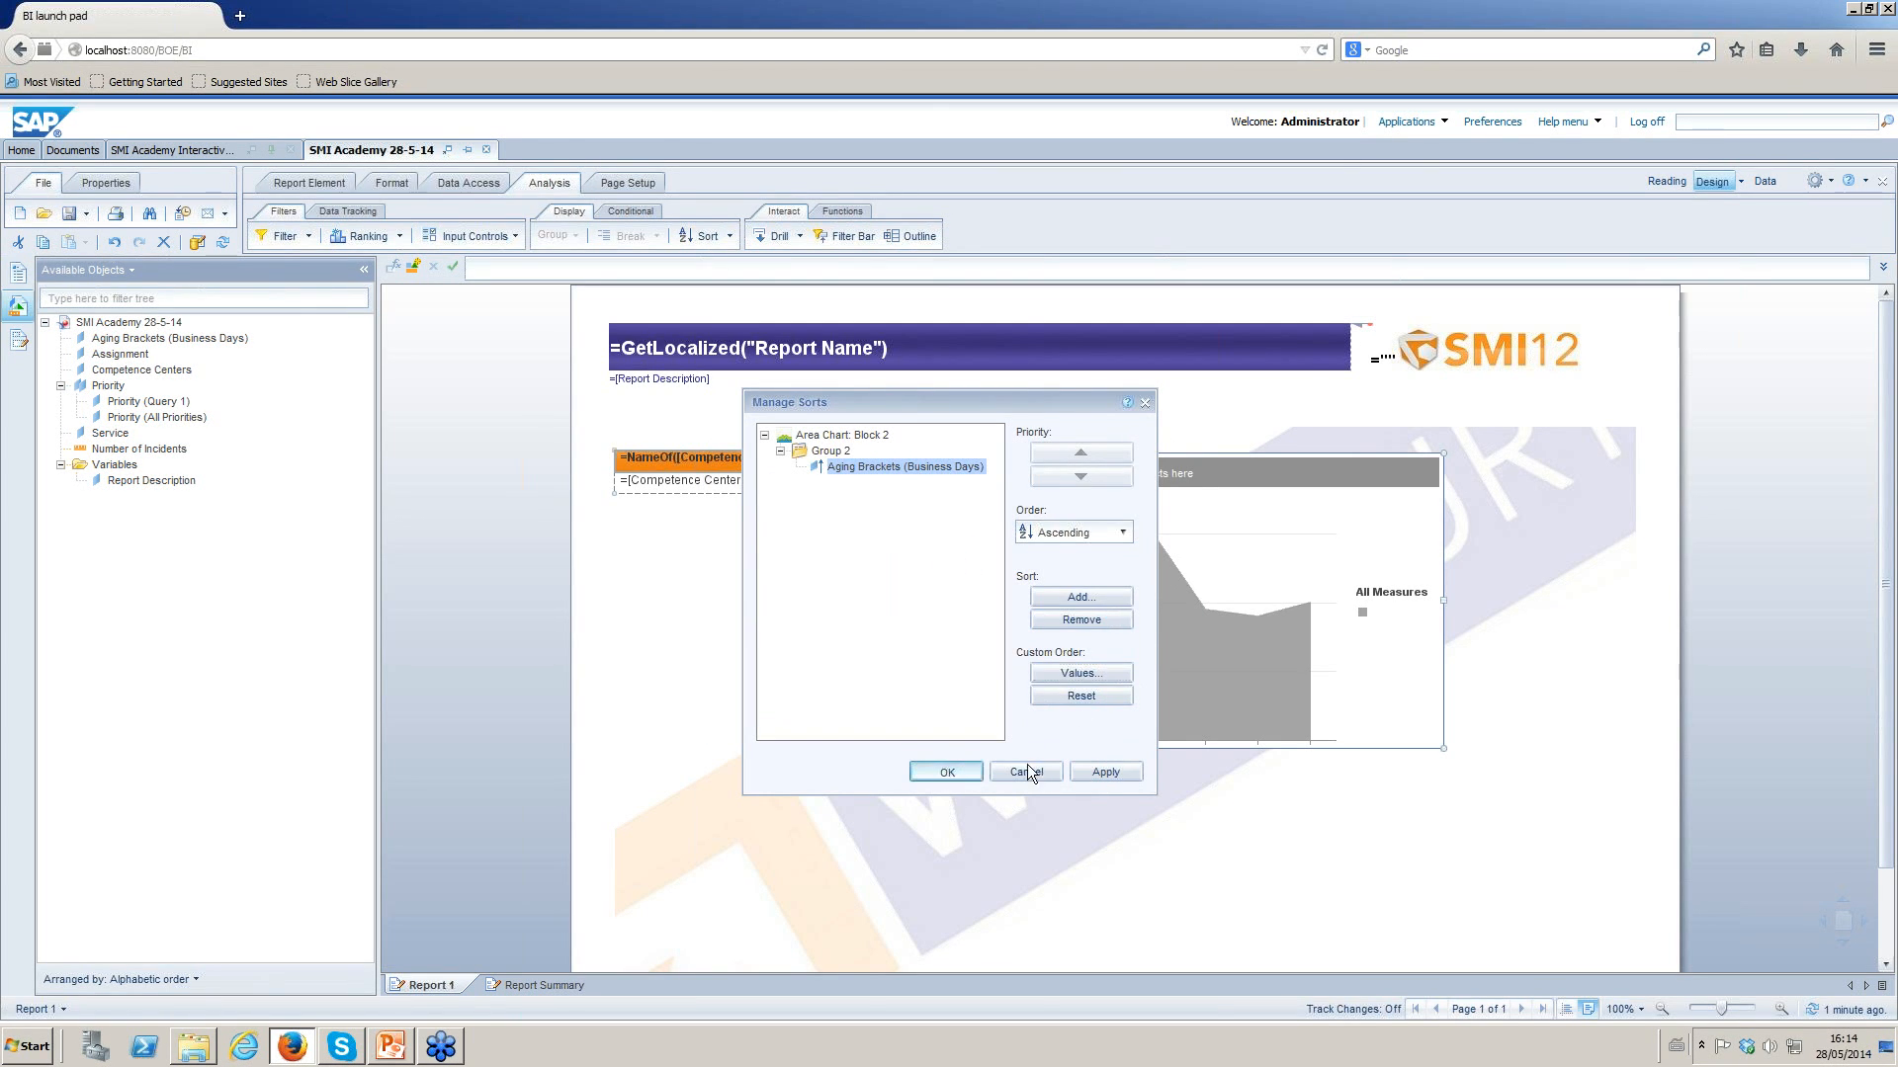
left_click(1740, 183)
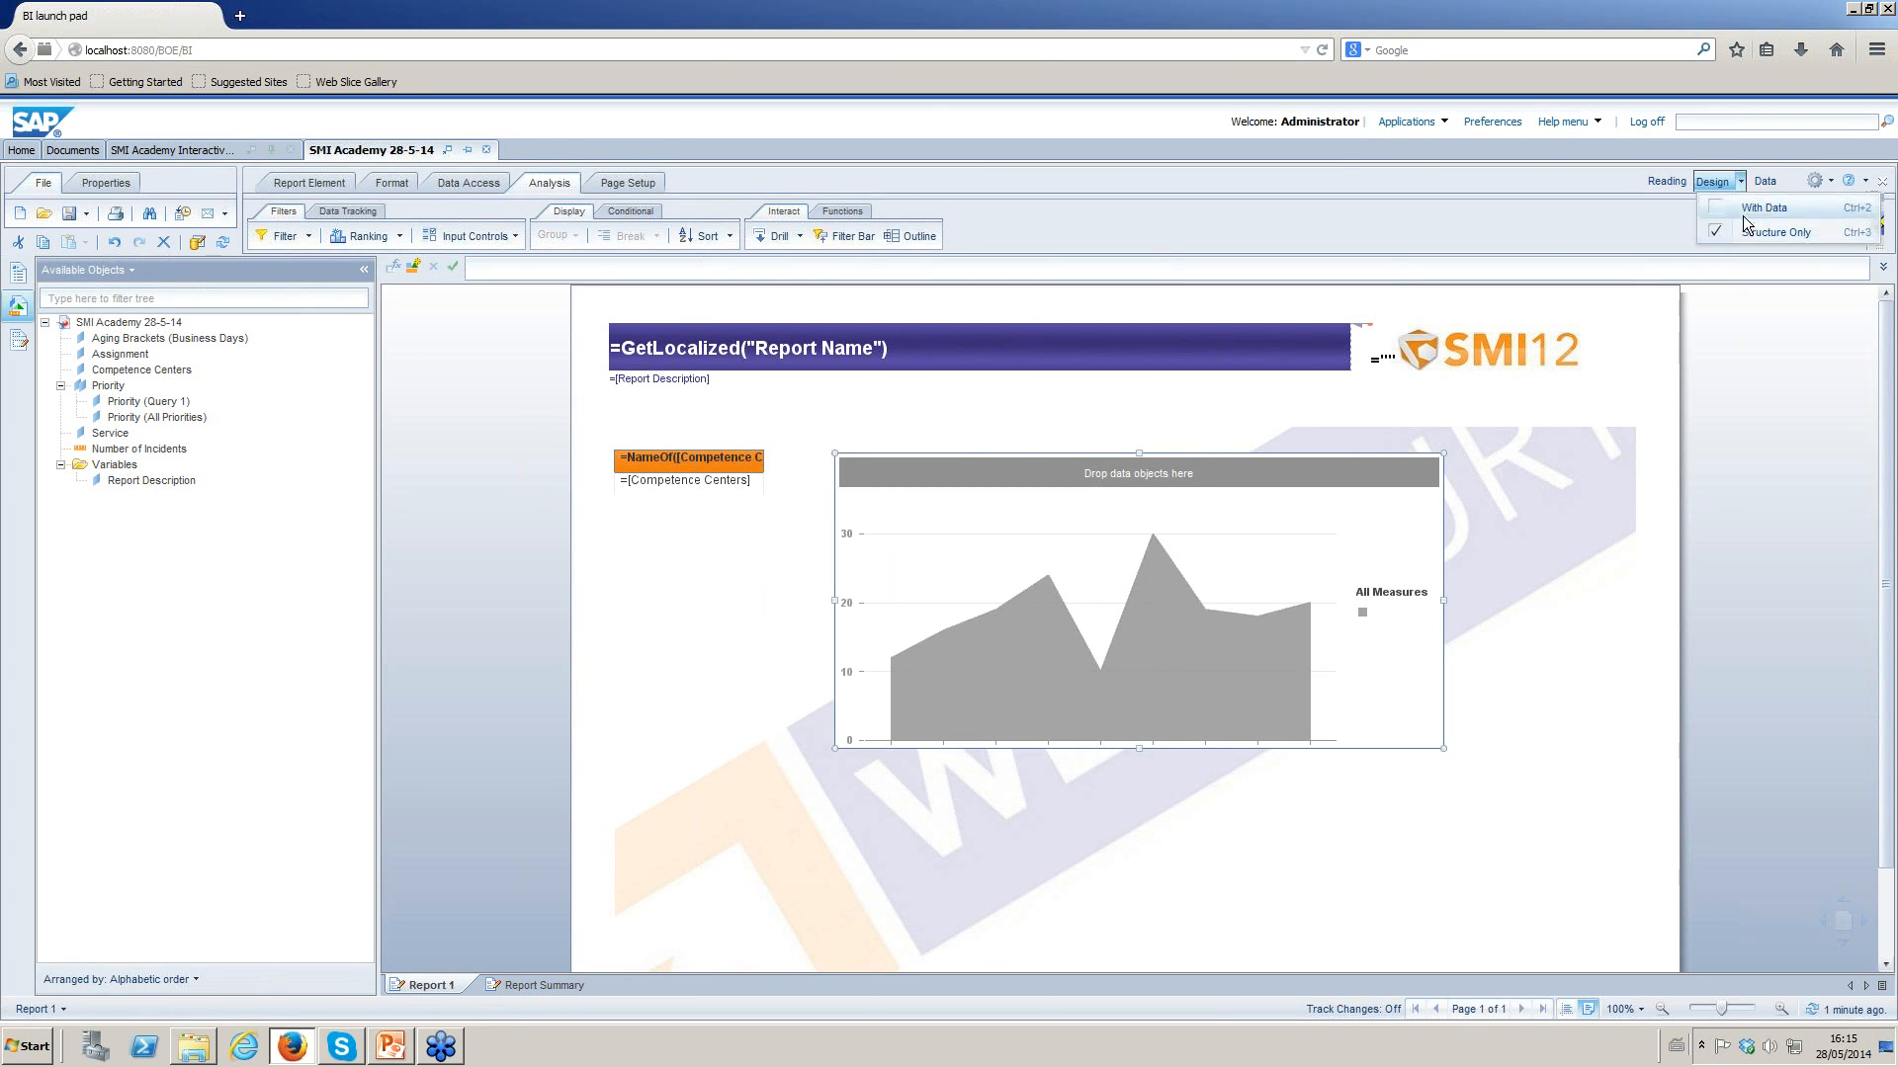
left_click(1746, 210)
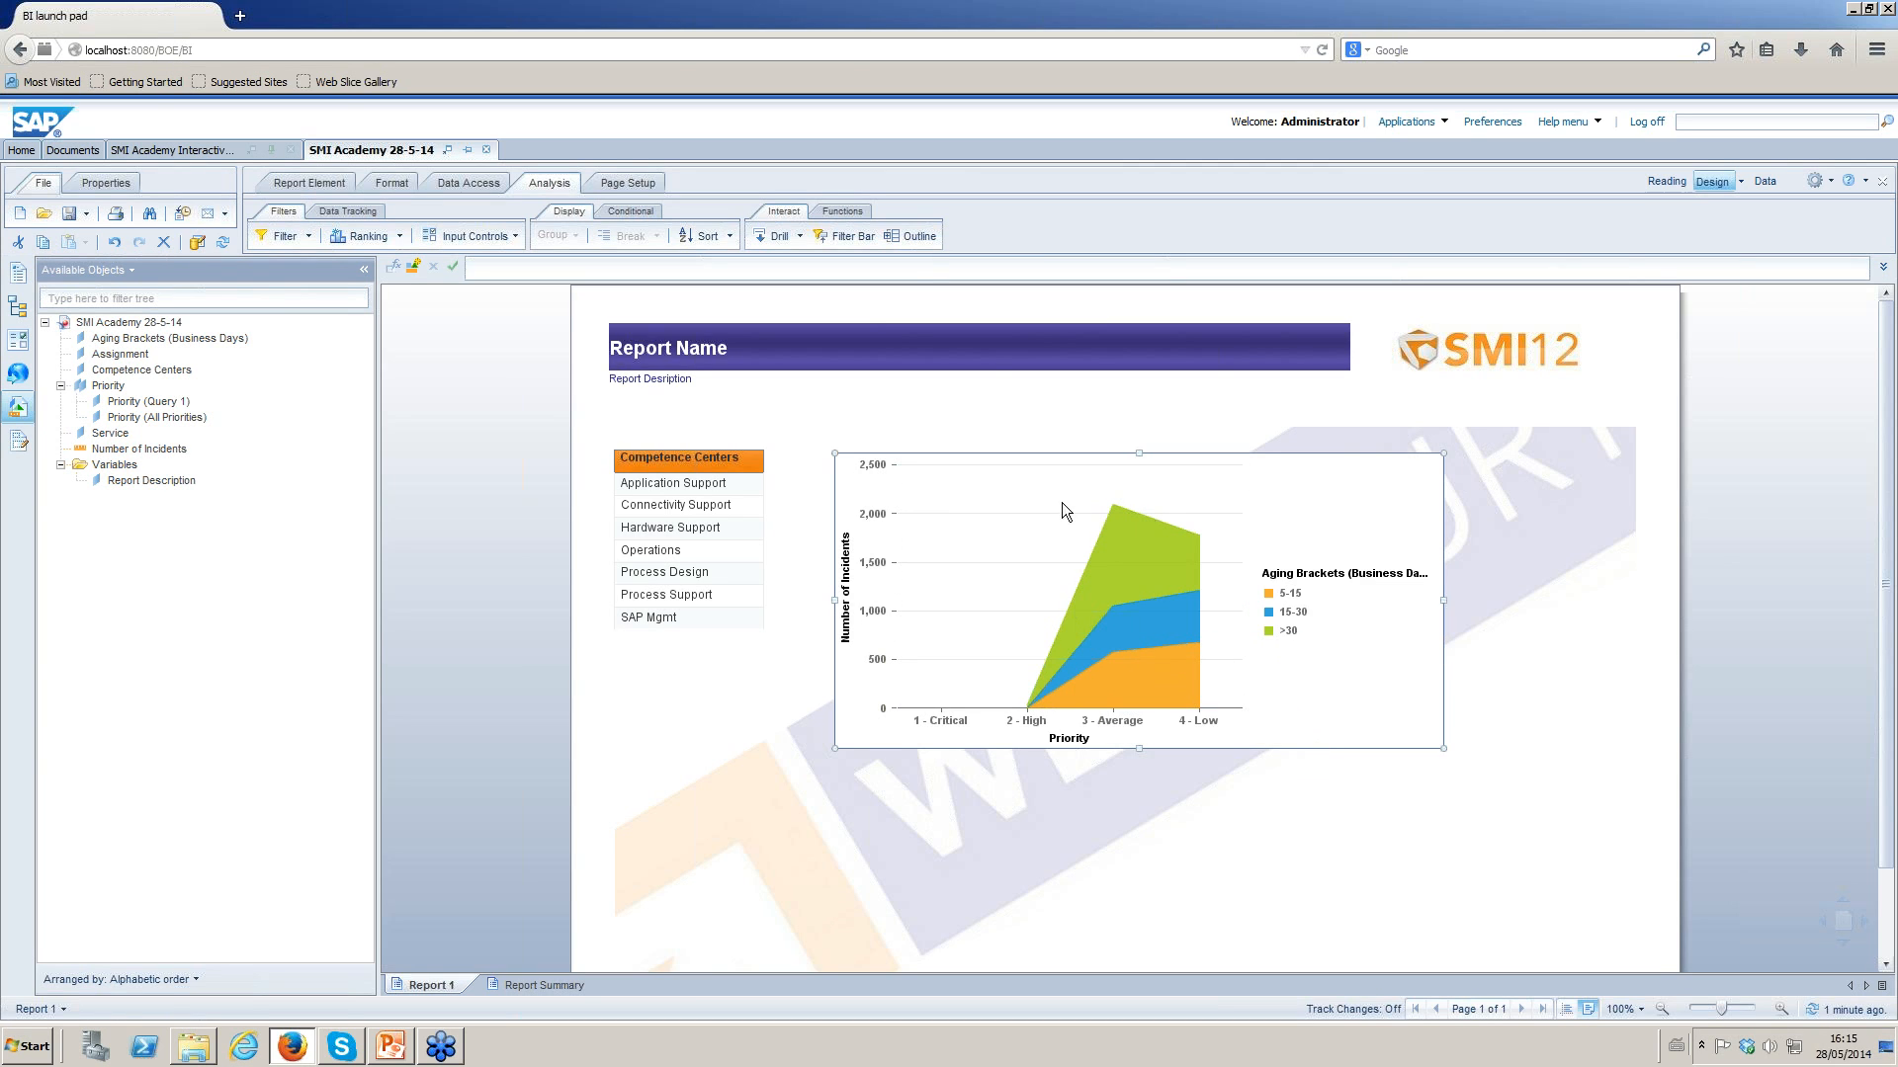
Reduce the area chart's height so it ends just below the Competence Centers table.
left_click(392, 183)
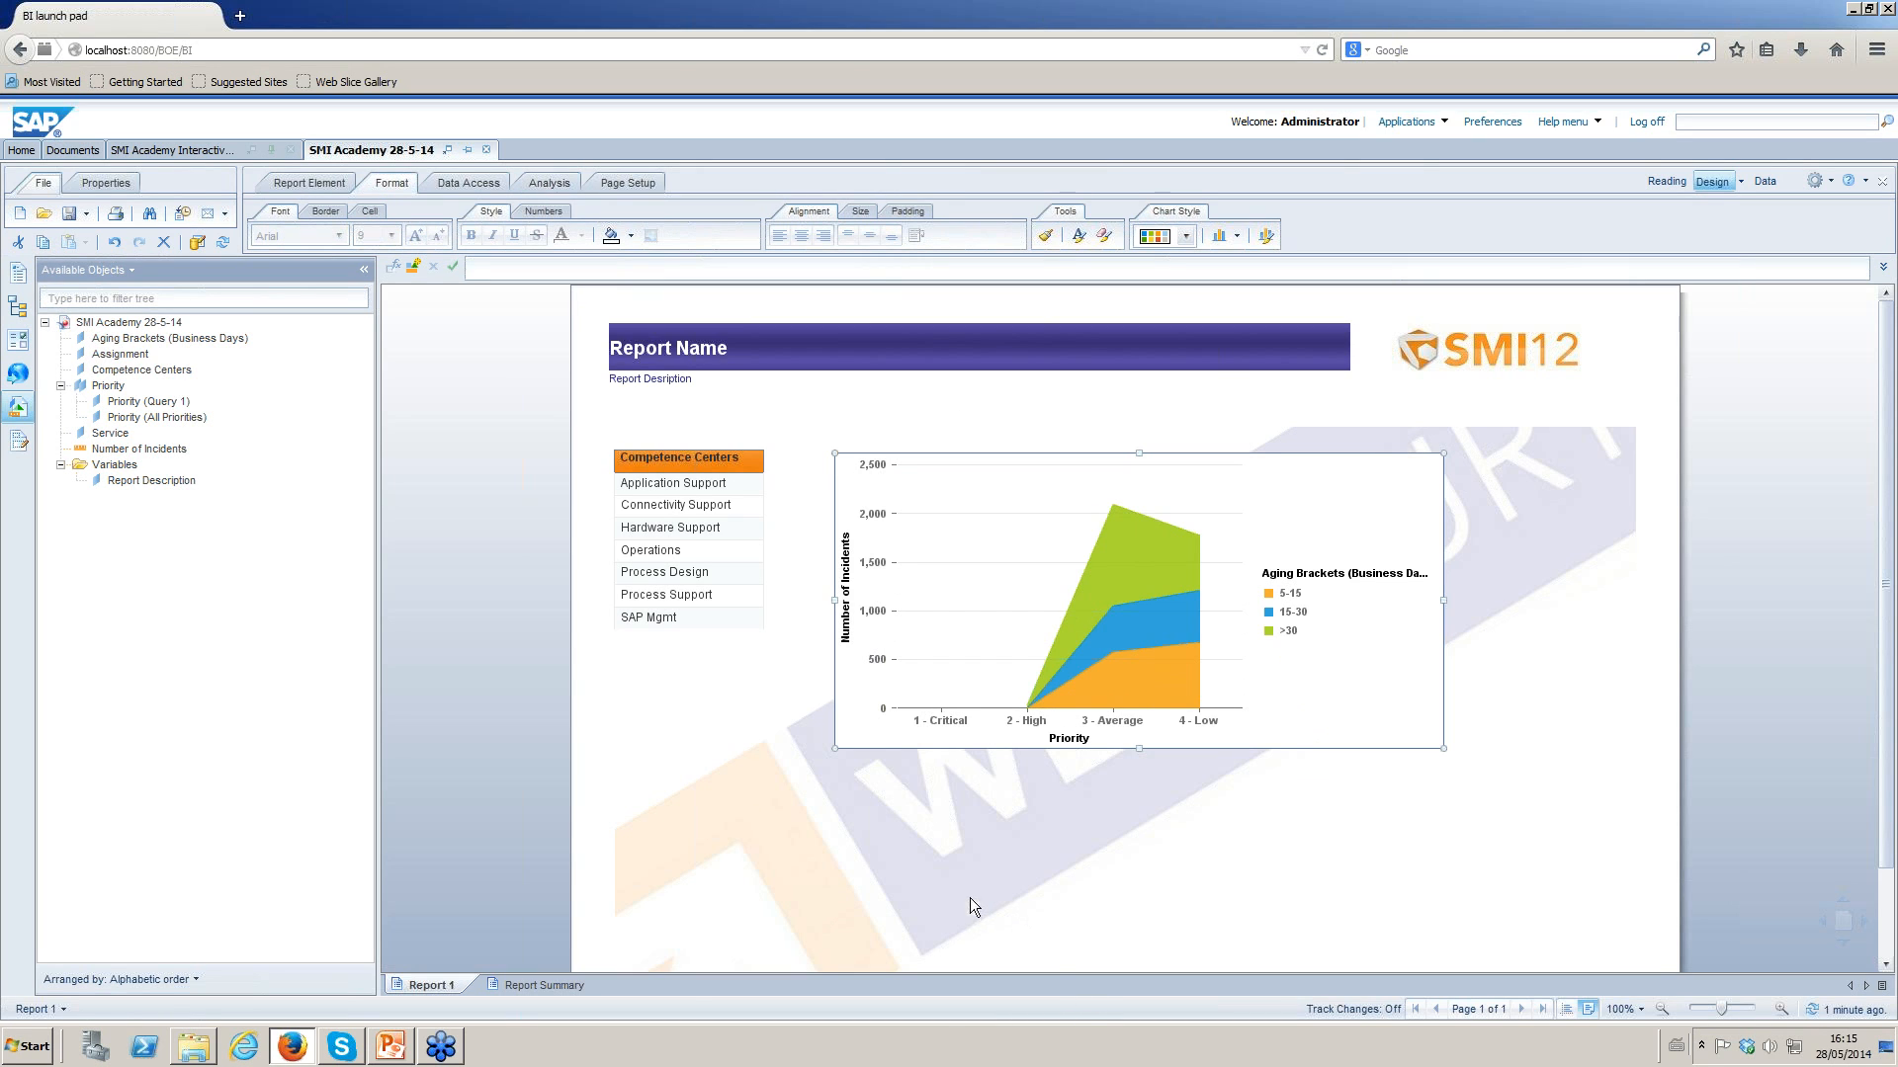
scroll(969, 894, "down", 3)
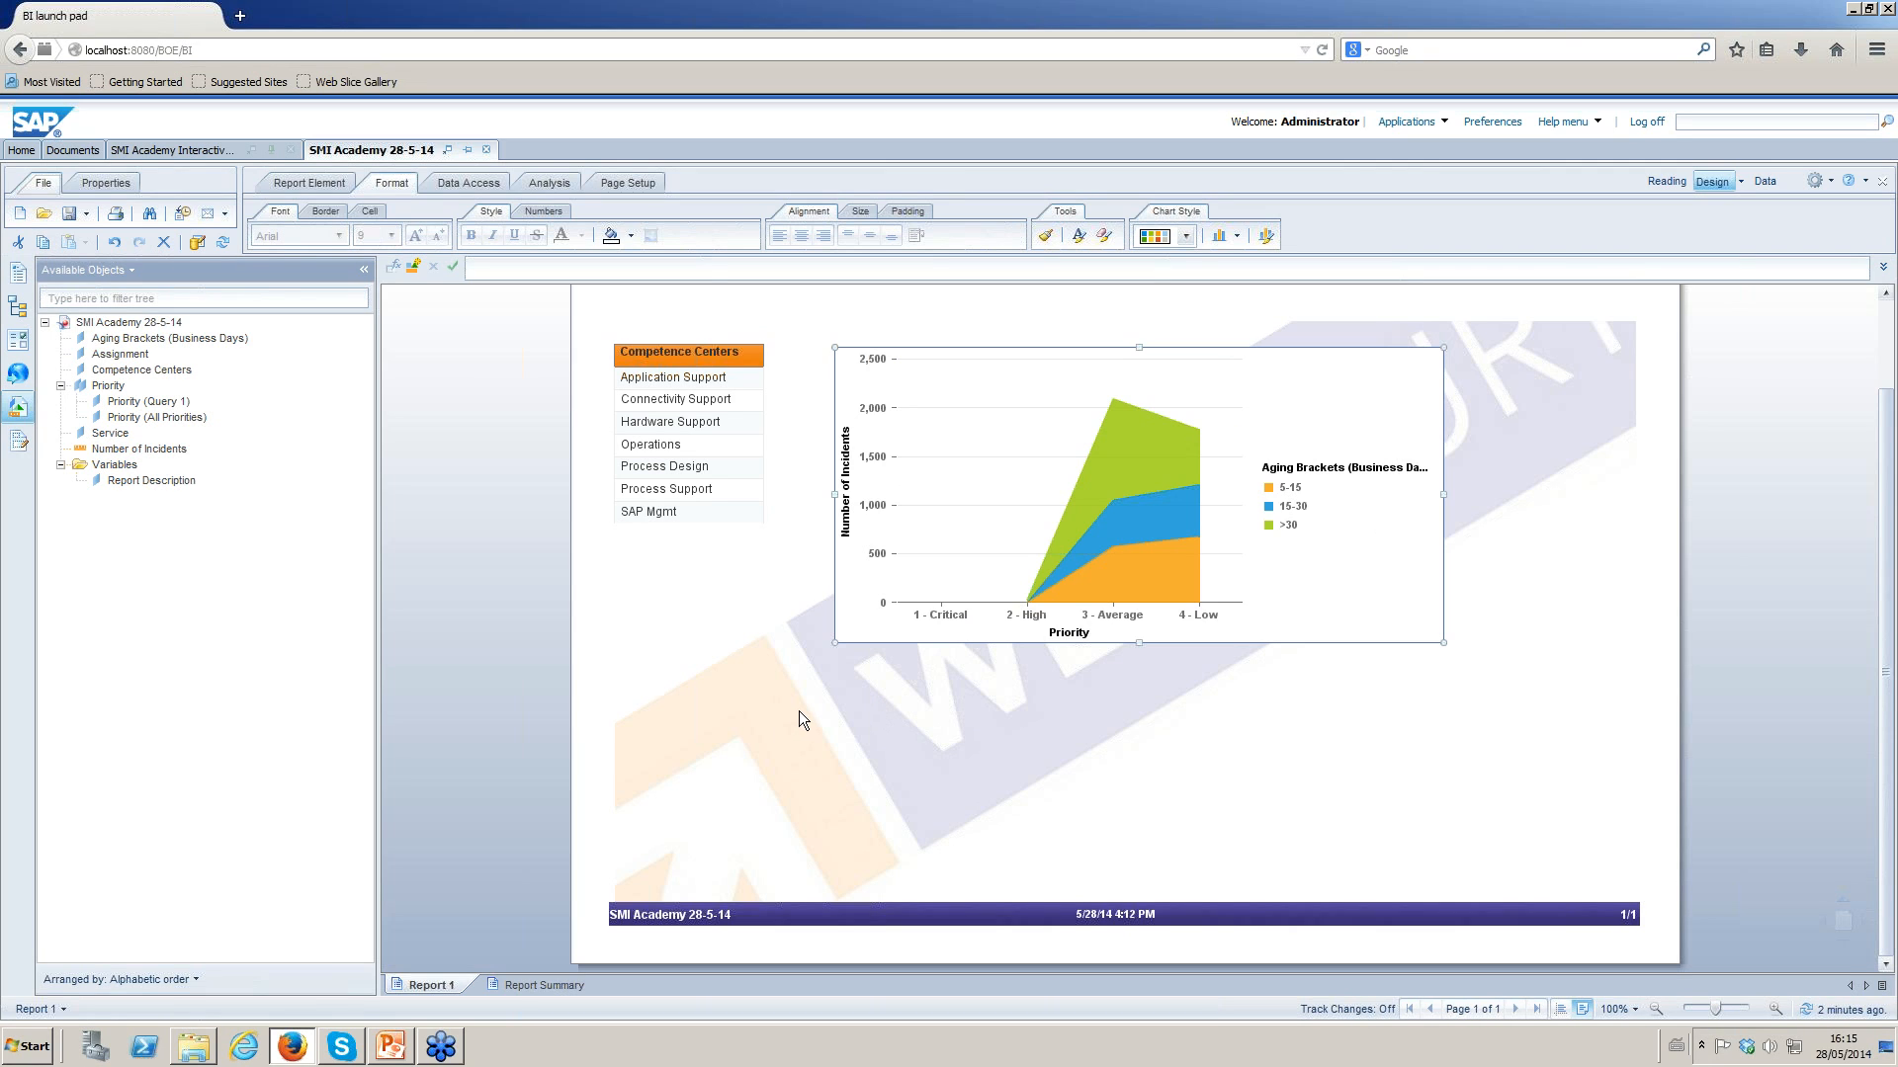
left_click(680, 401)
left_click_drag(1142, 643, 1144, 554)
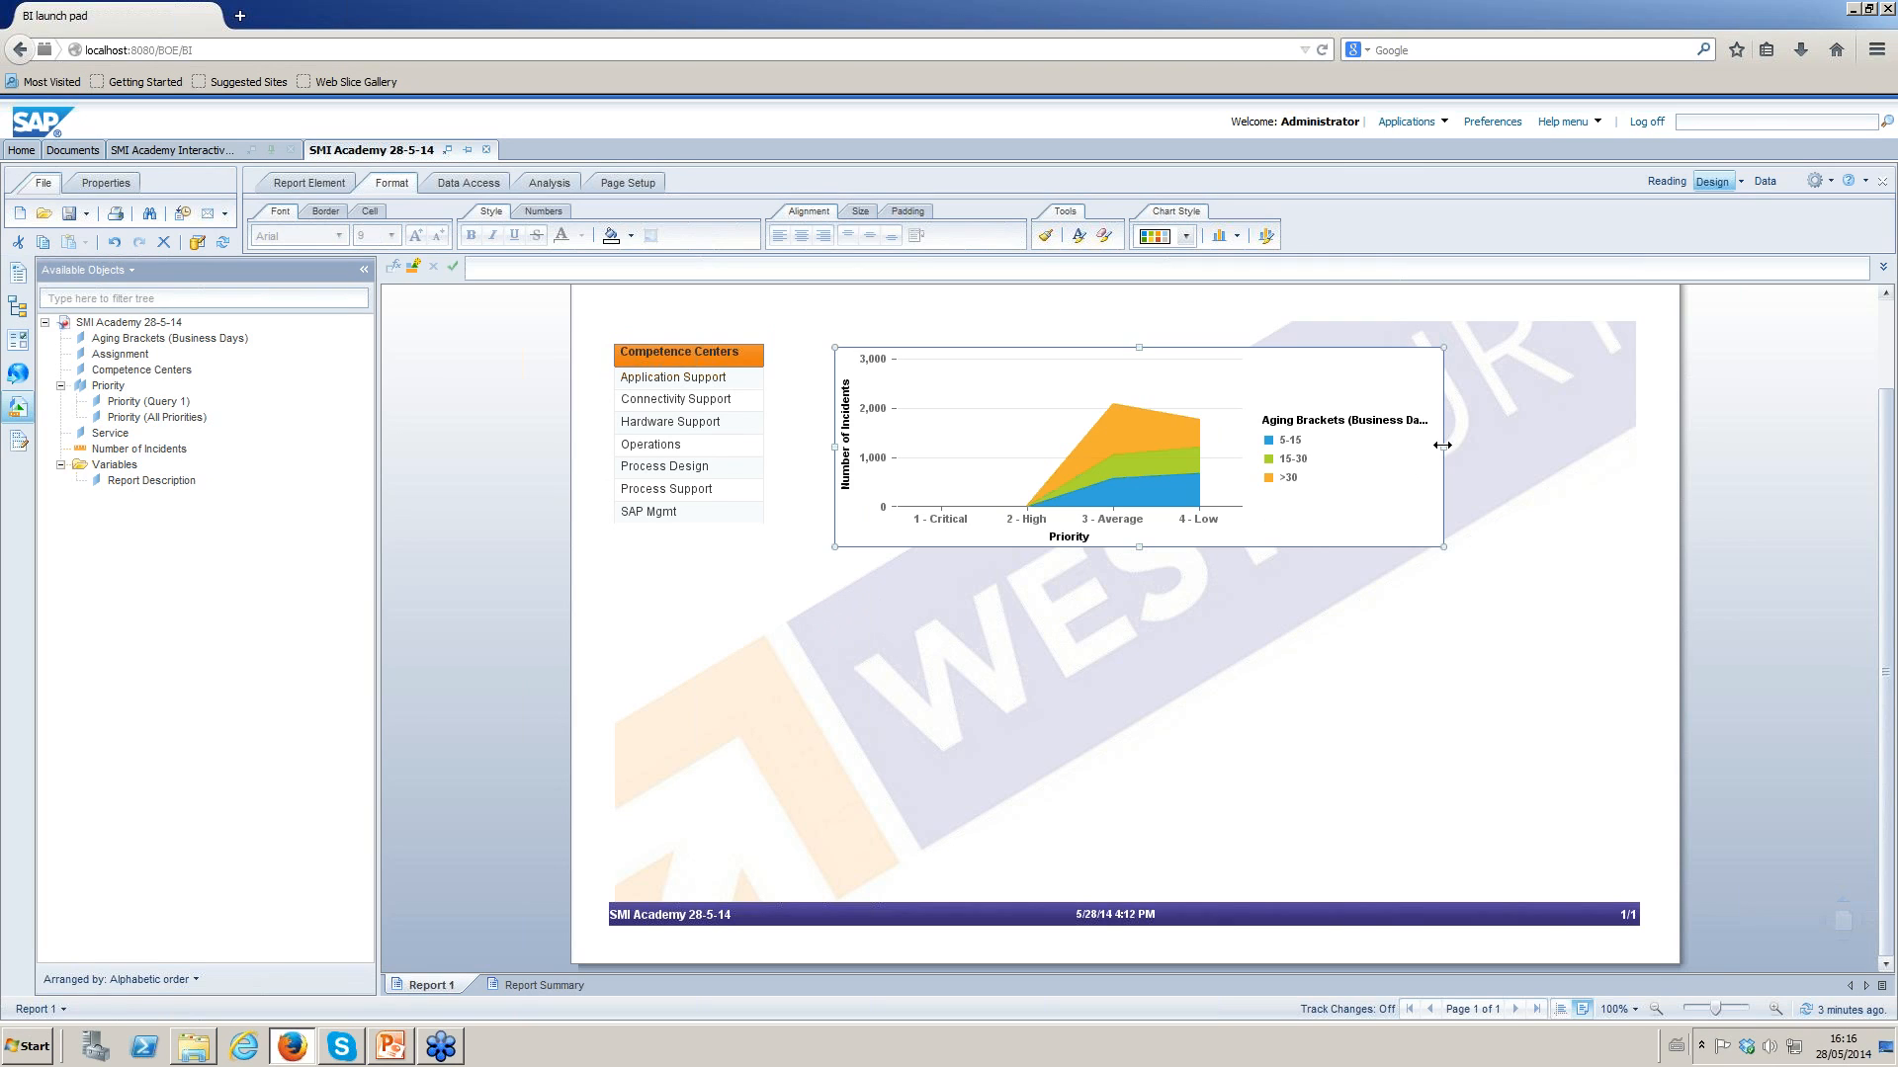
Widen the area chart until the full legend title fits and apply the Flashy Style to the chart.
left_click_drag(1443, 444, 1480, 446)
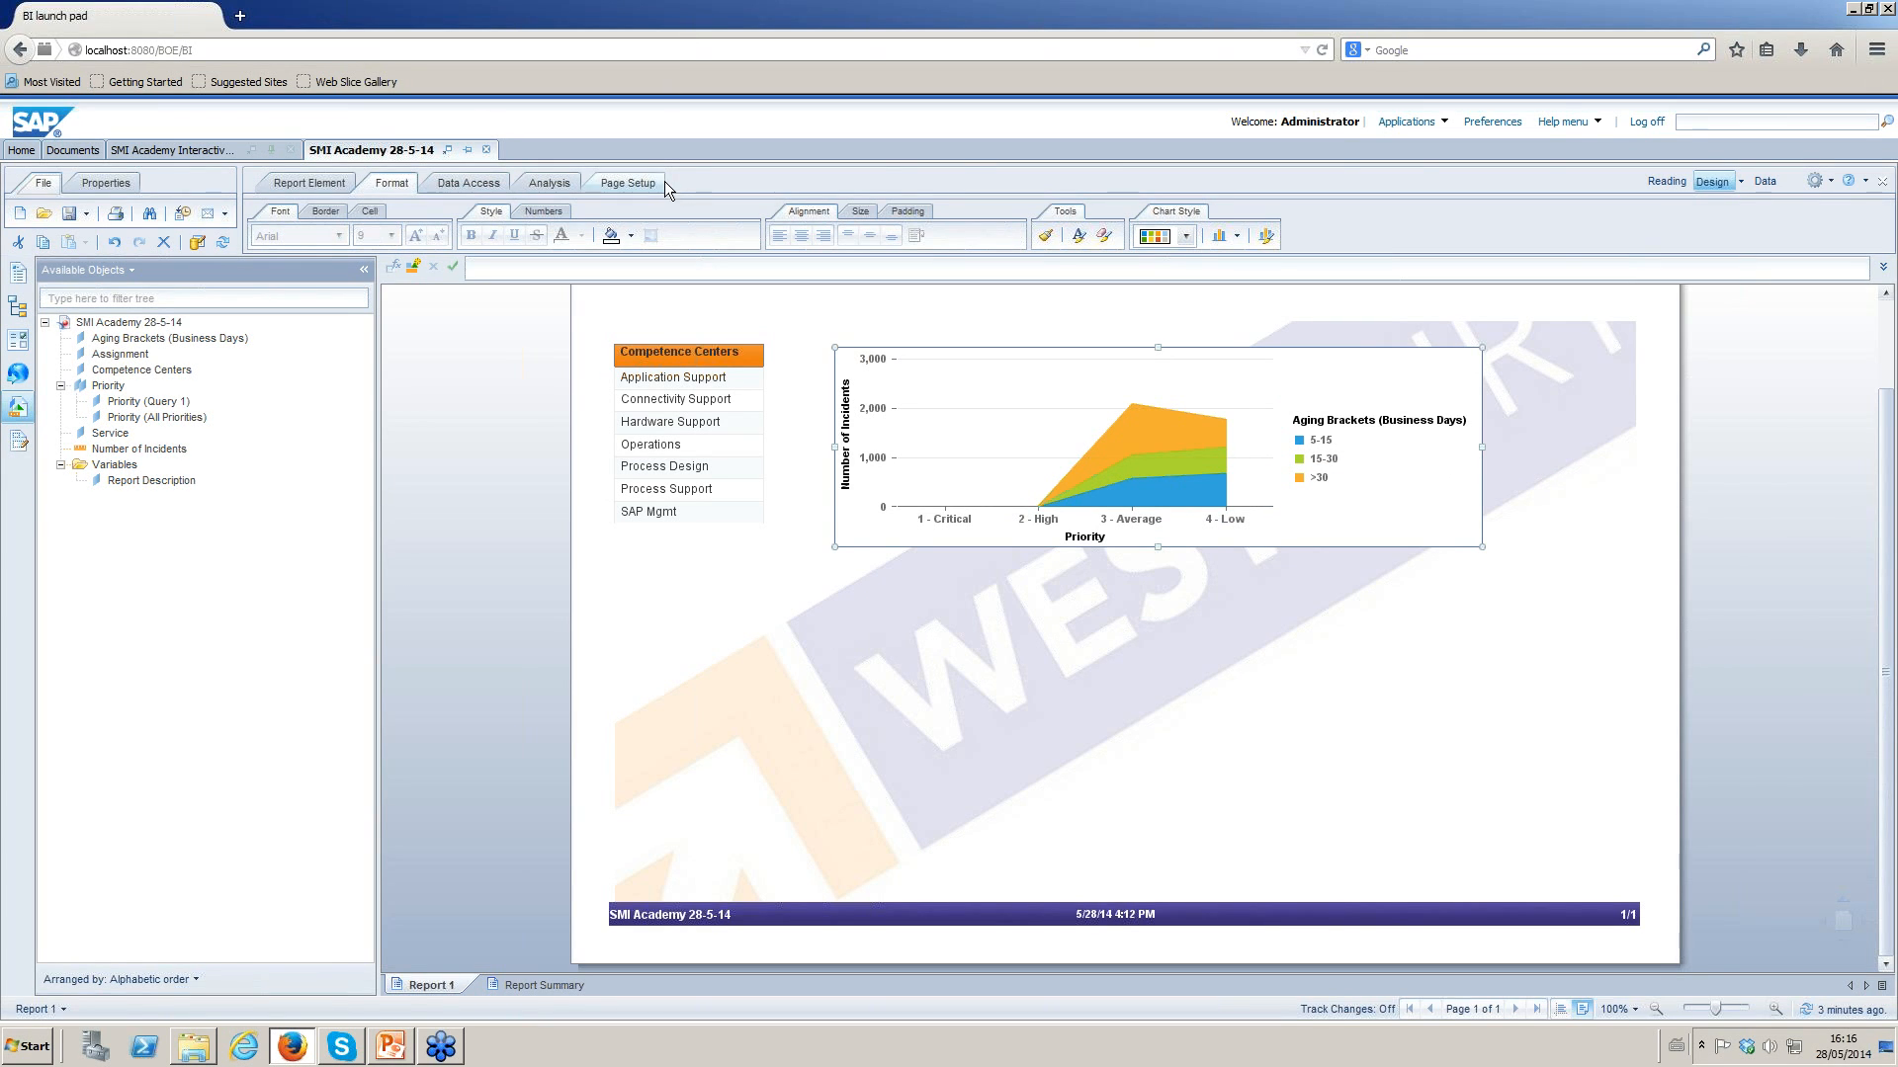
left_click(1235, 235)
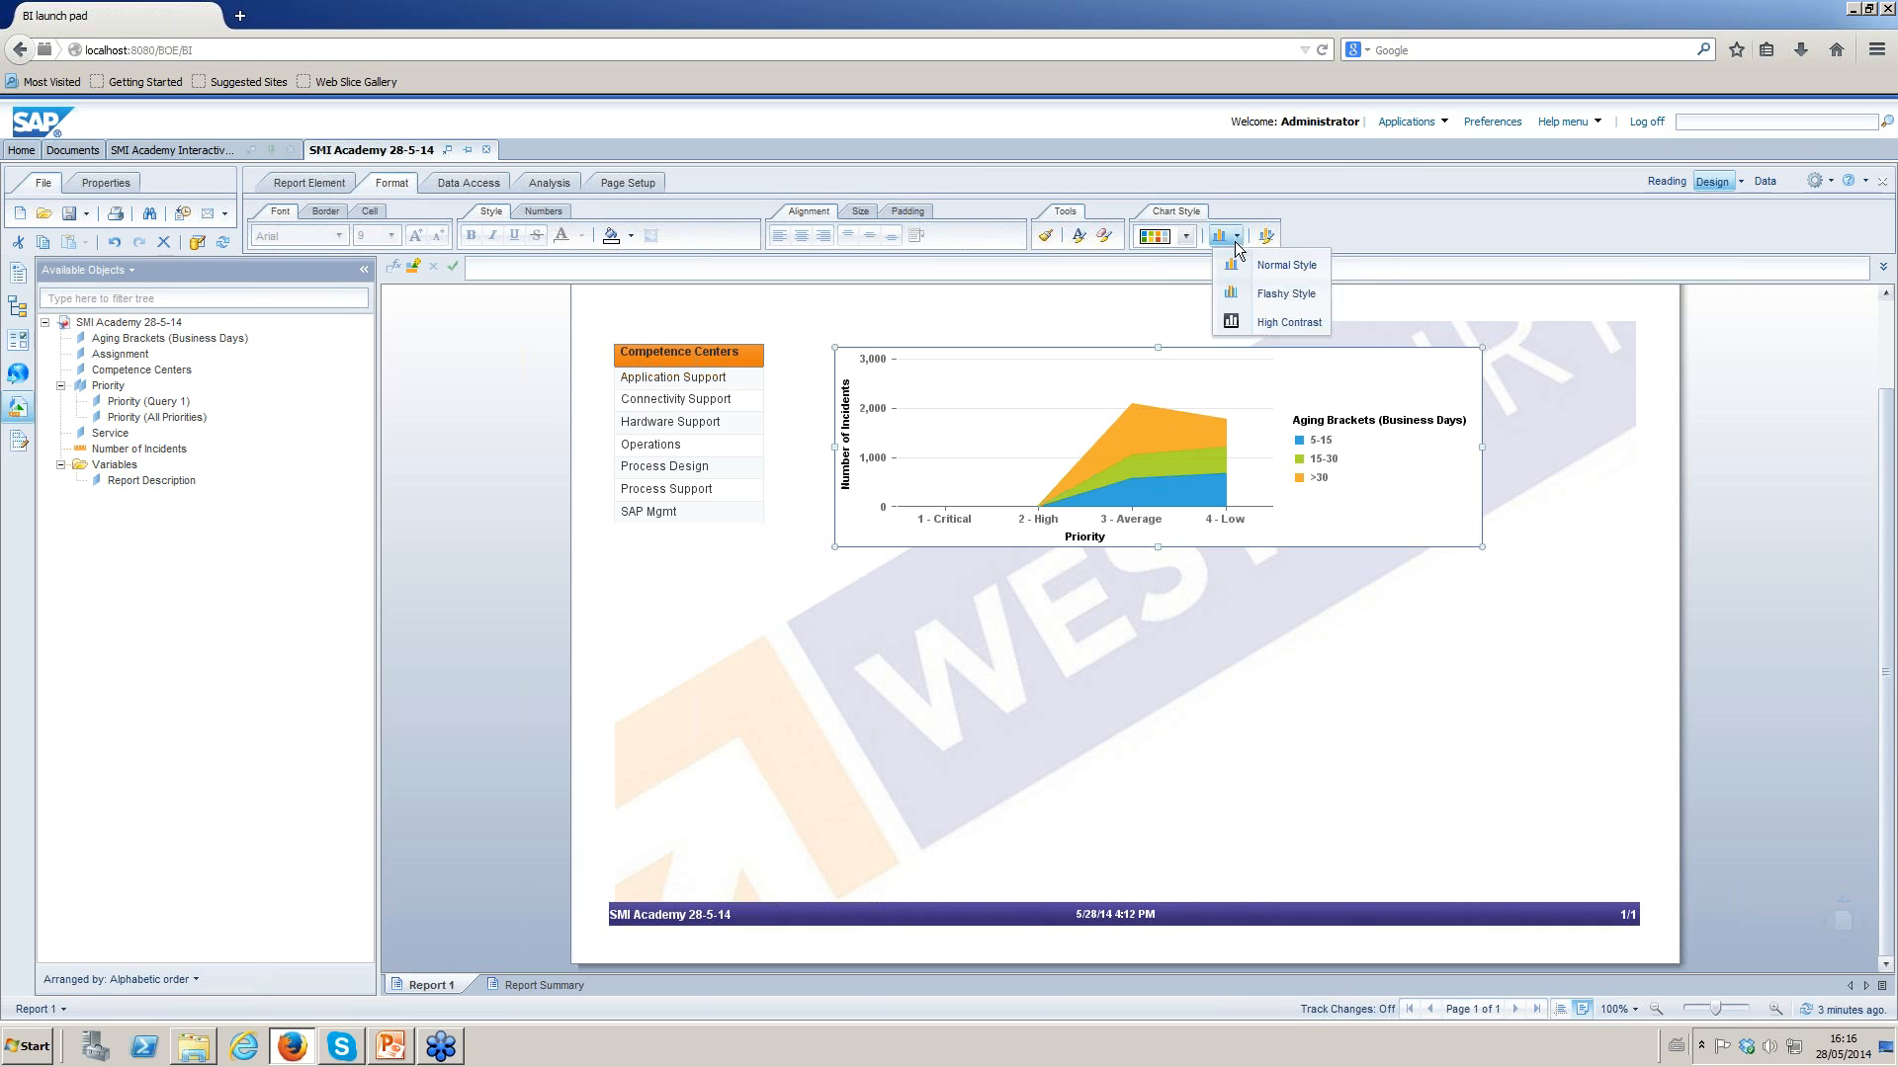
left_click(1266, 292)
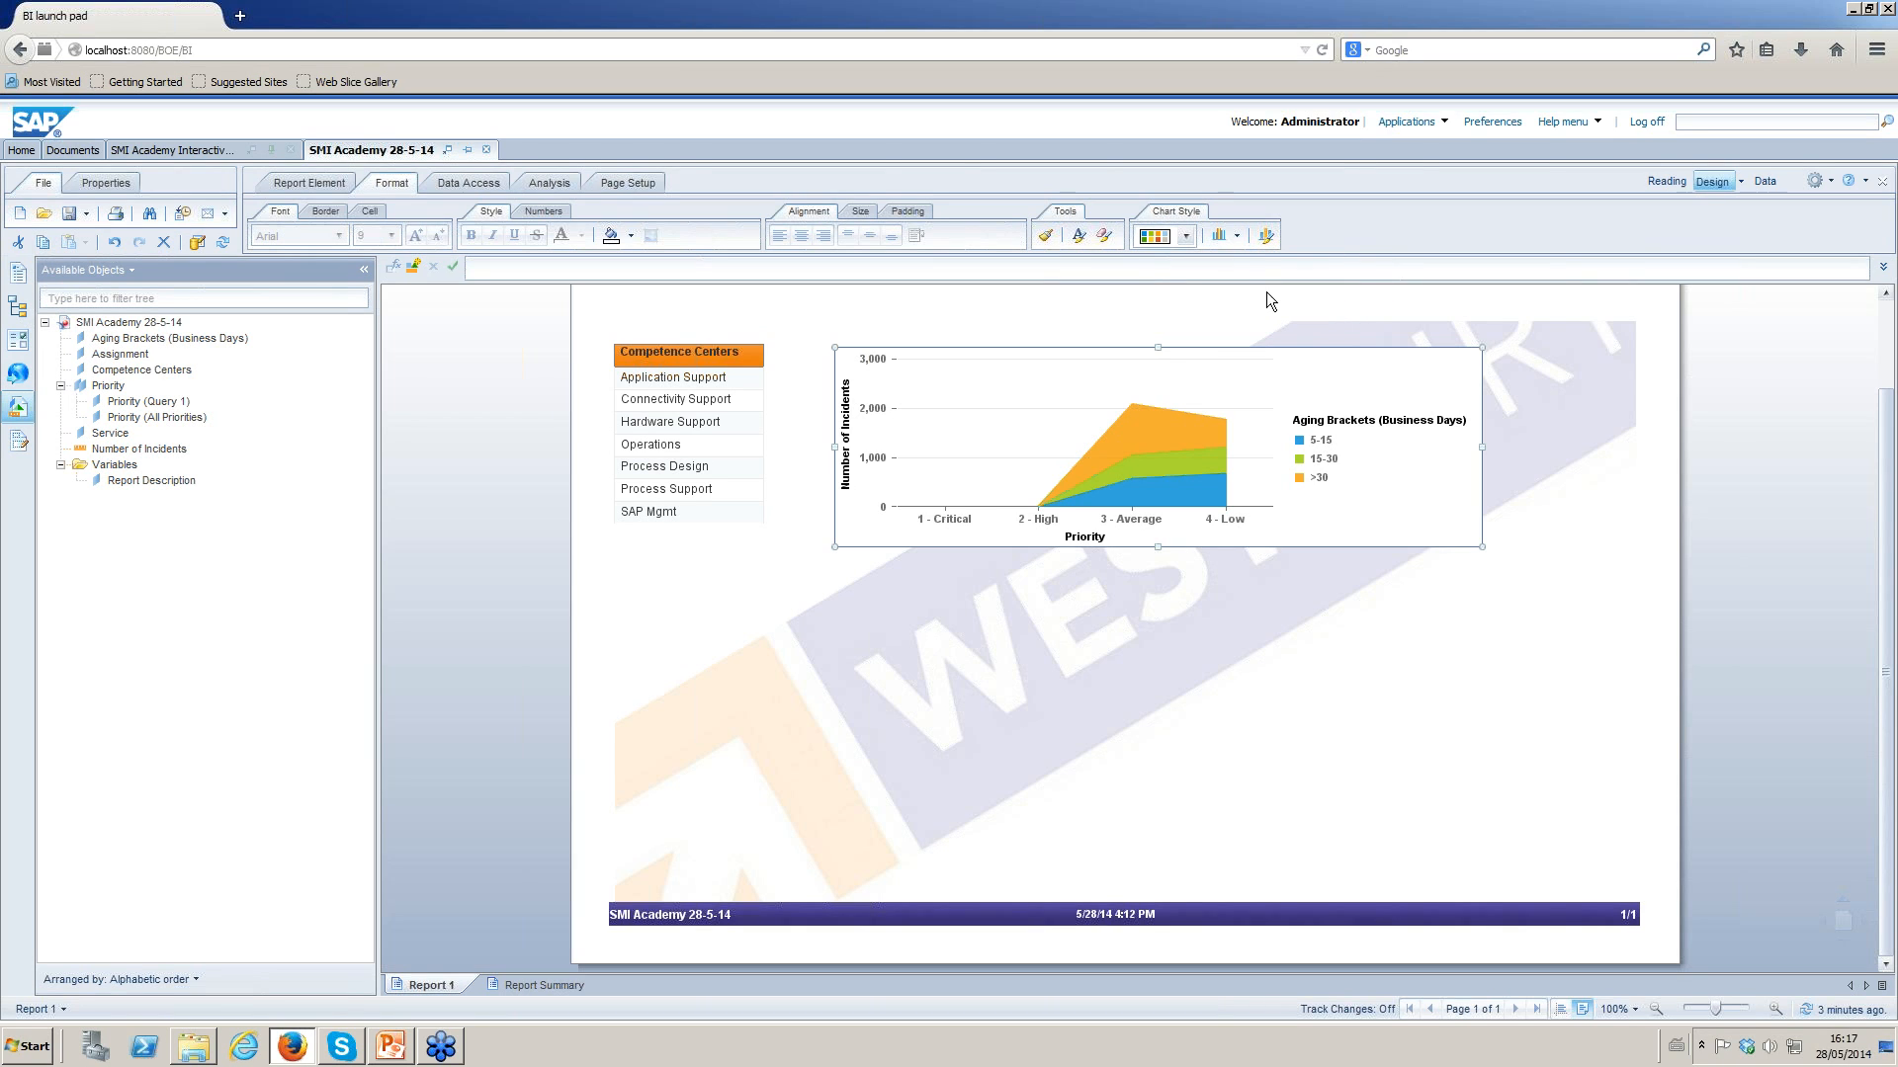
left_click(1268, 239)
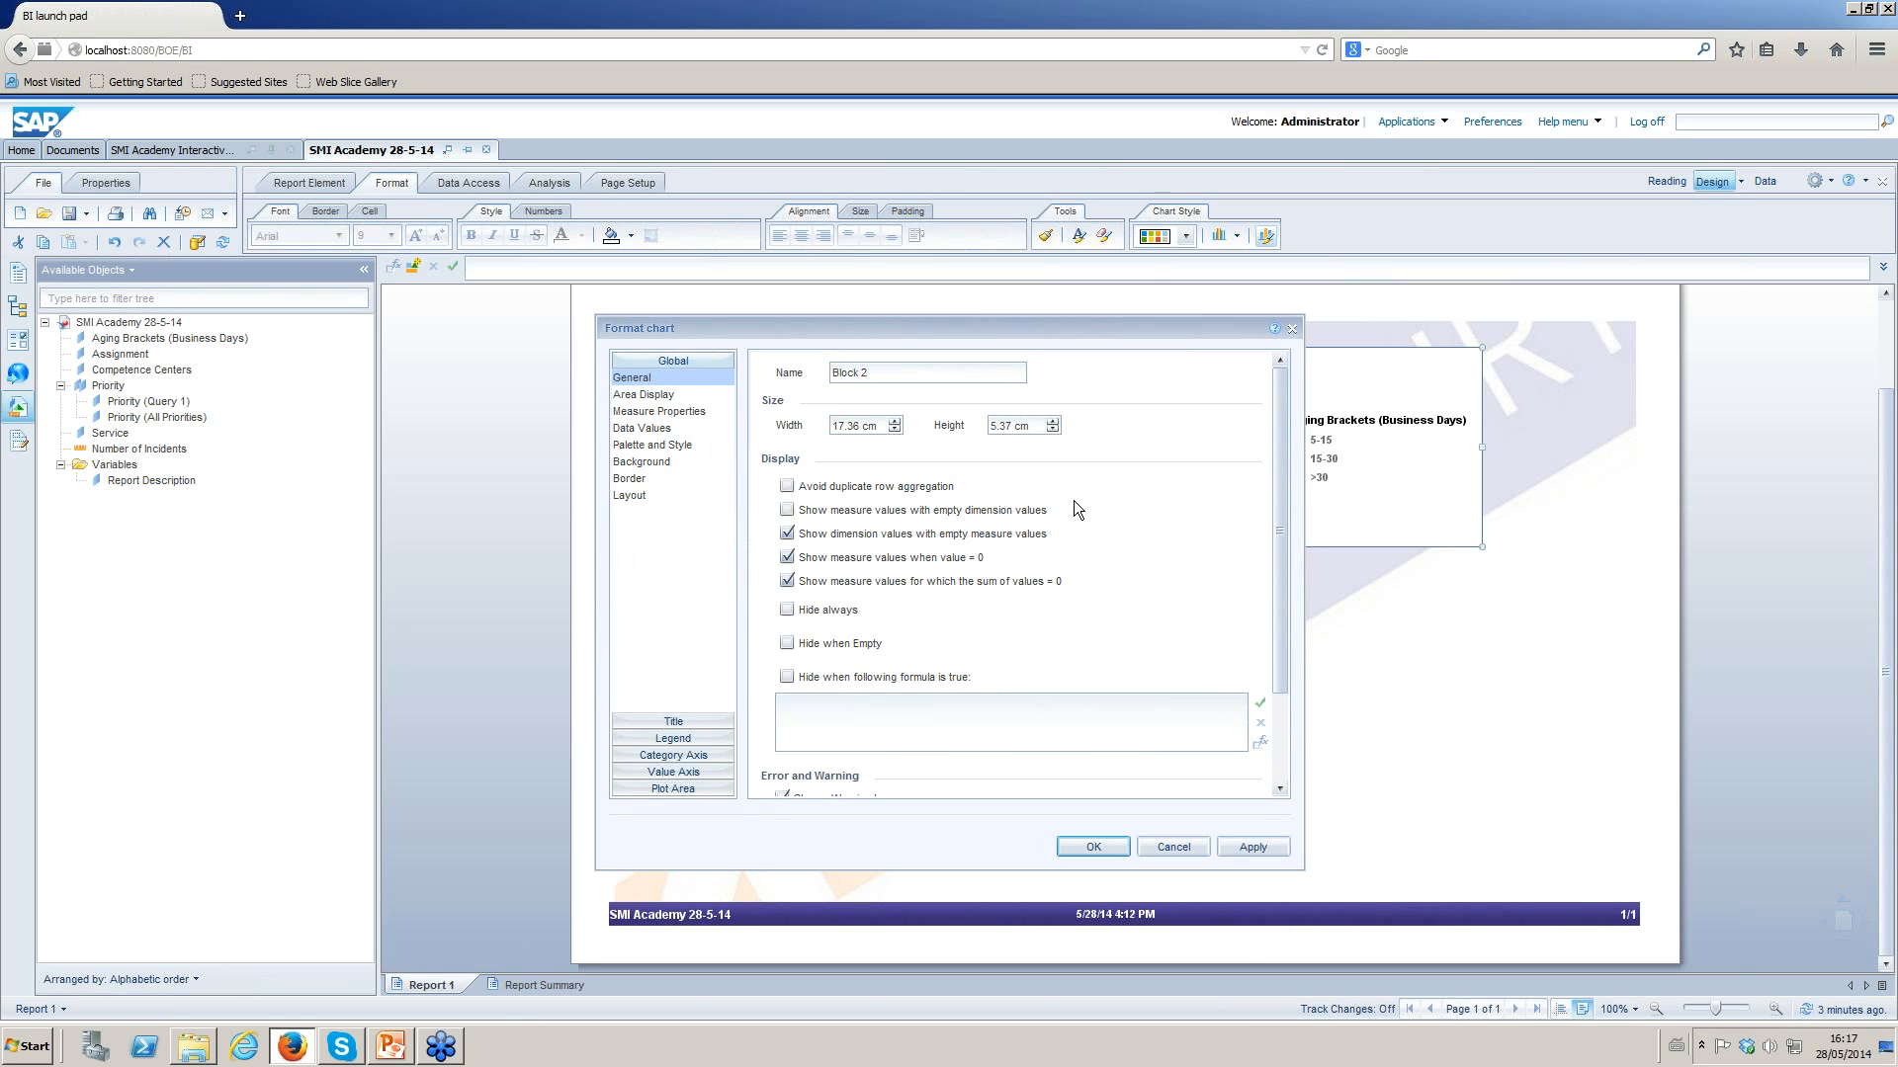
left_click(1173, 848)
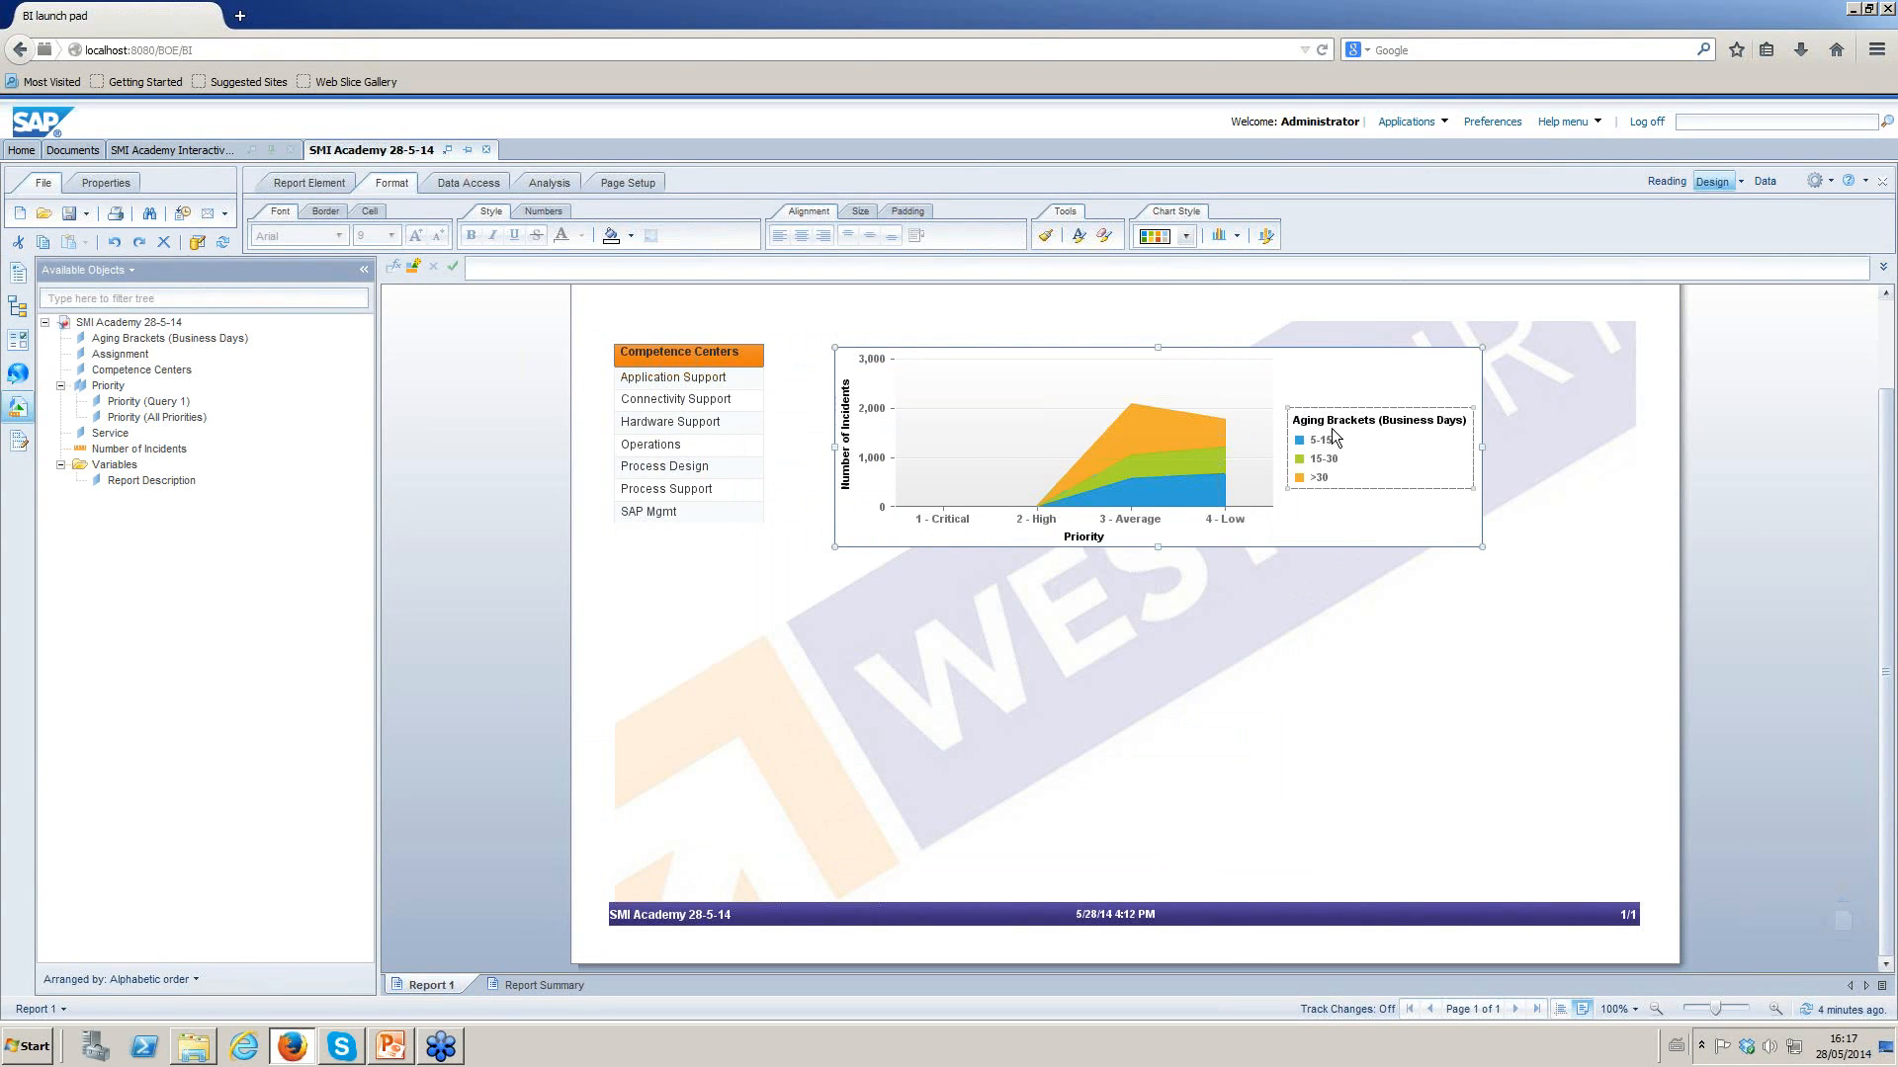
Set the area chart's light and shadow effects to Simple Lighting and Shadows in its palette and style formatting.
left_click(1266, 238)
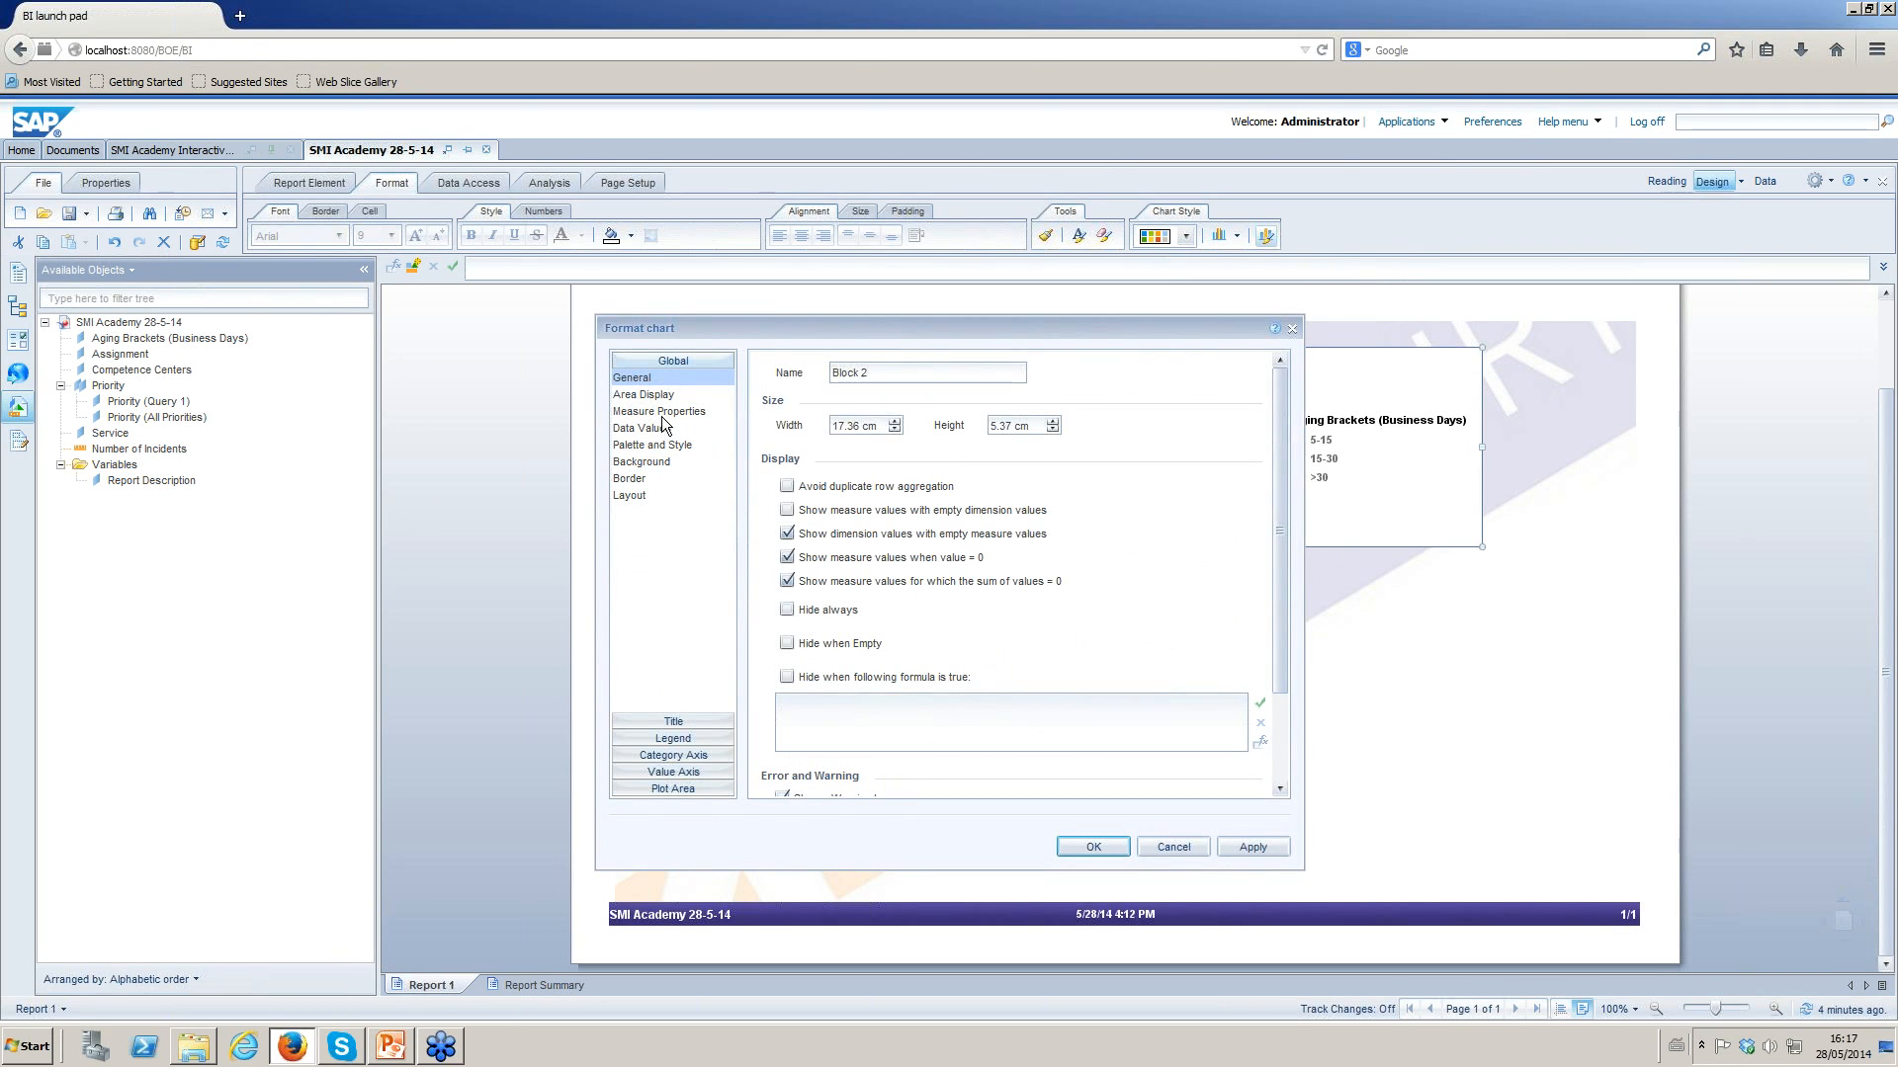
left_click(660, 447)
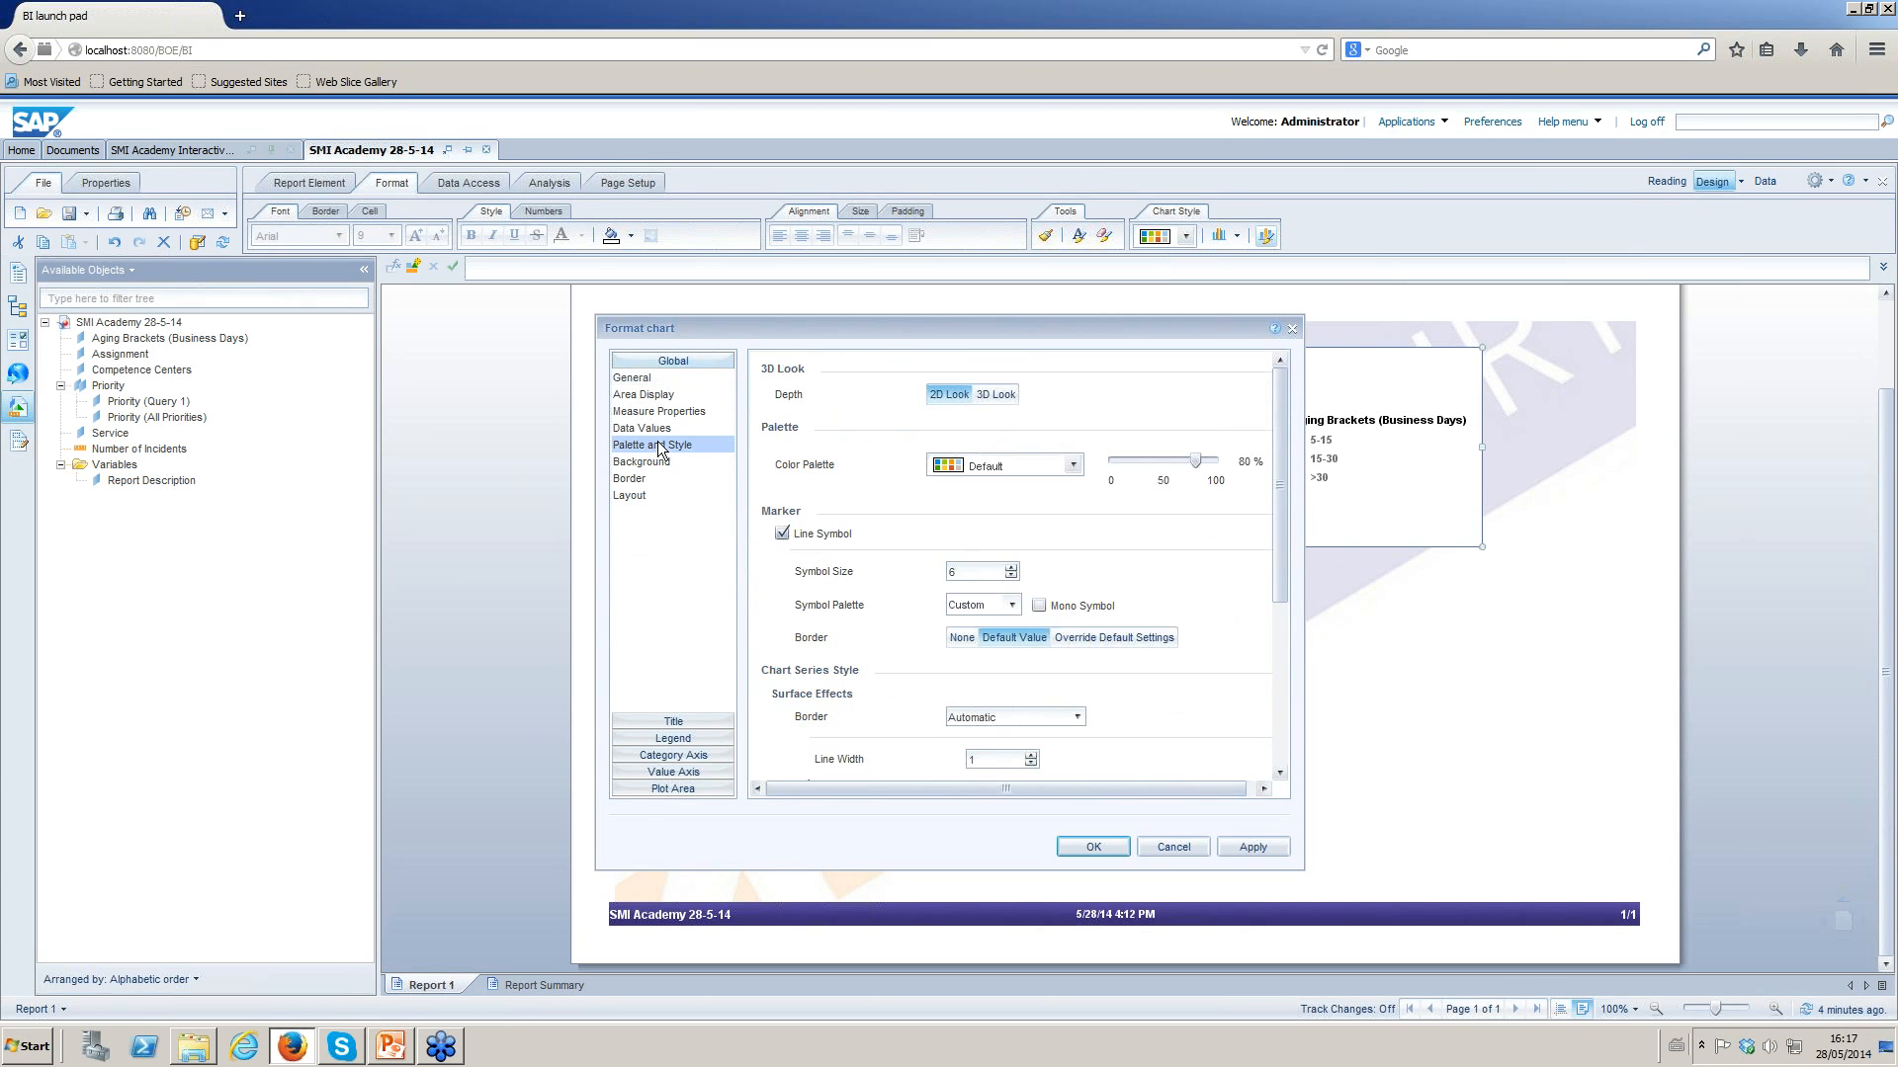
left_click_drag(1282, 485, 1278, 597)
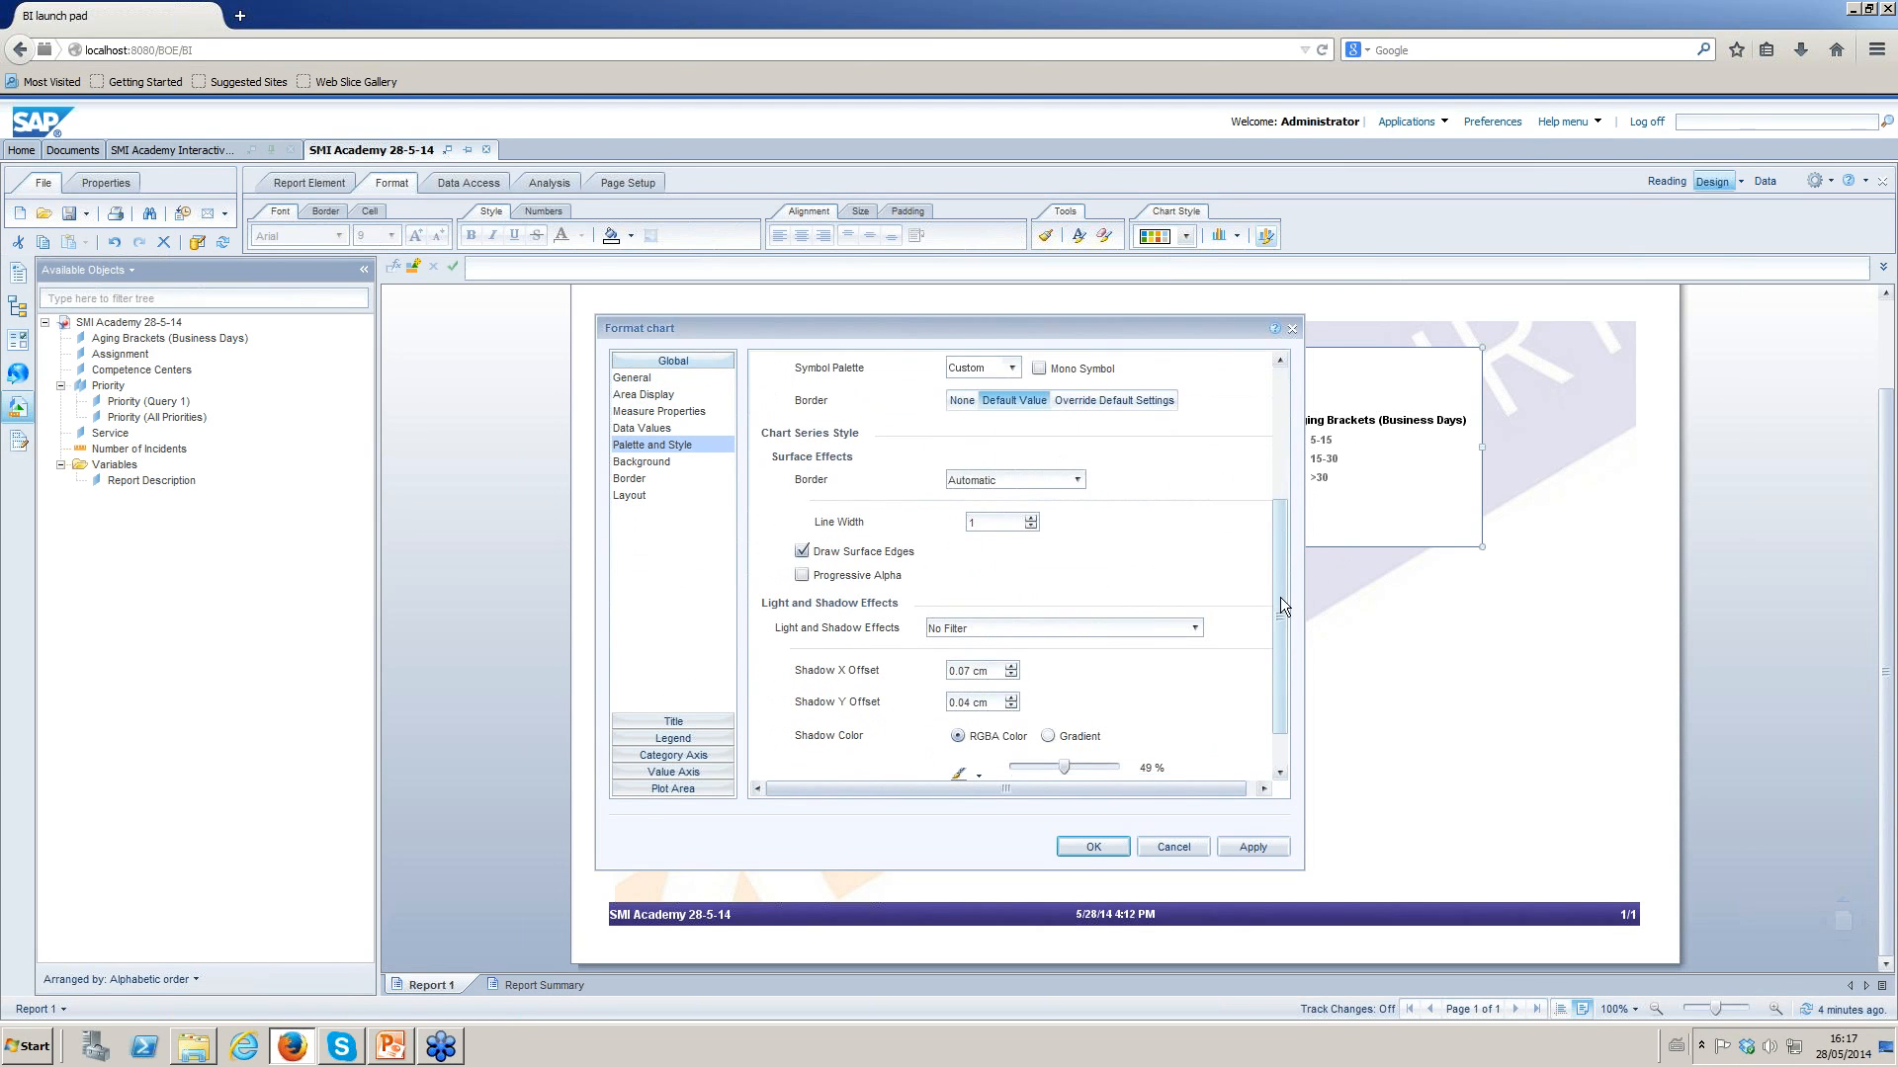
left_click(1194, 629)
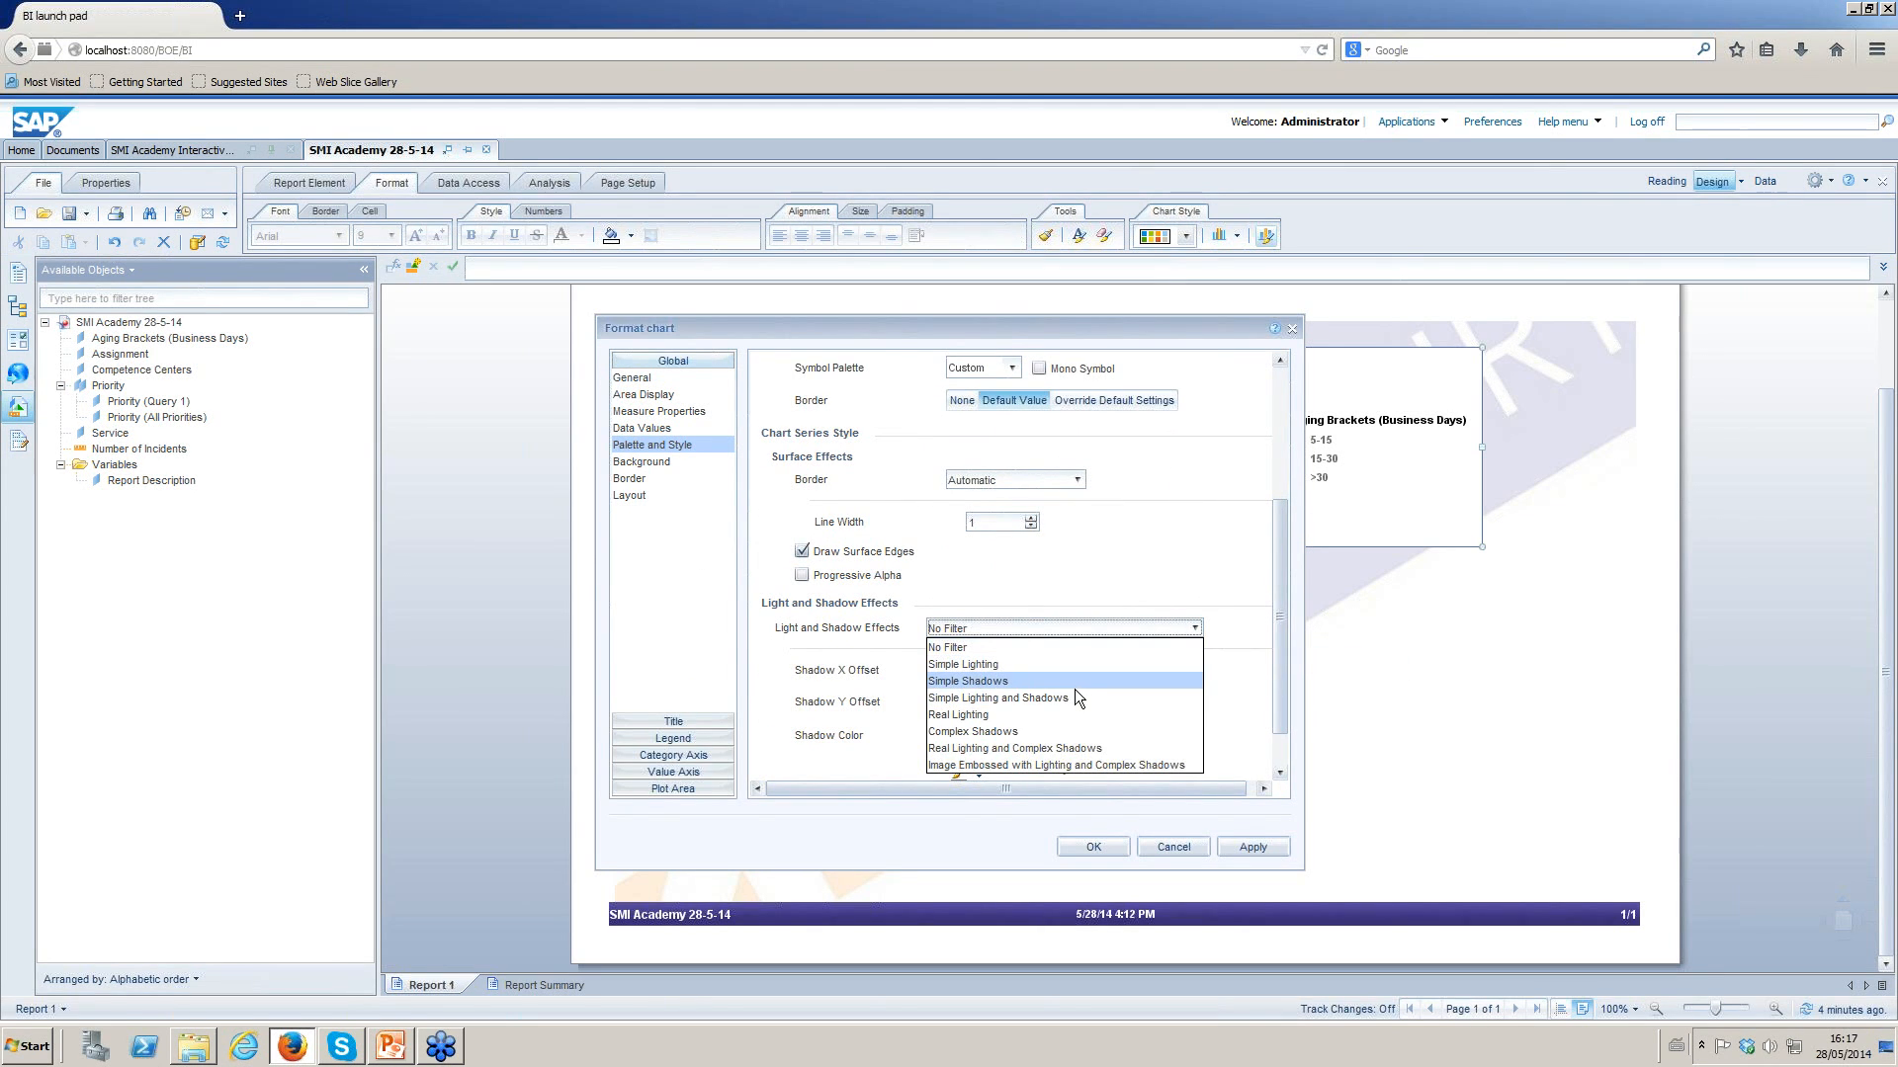
left_click(997, 700)
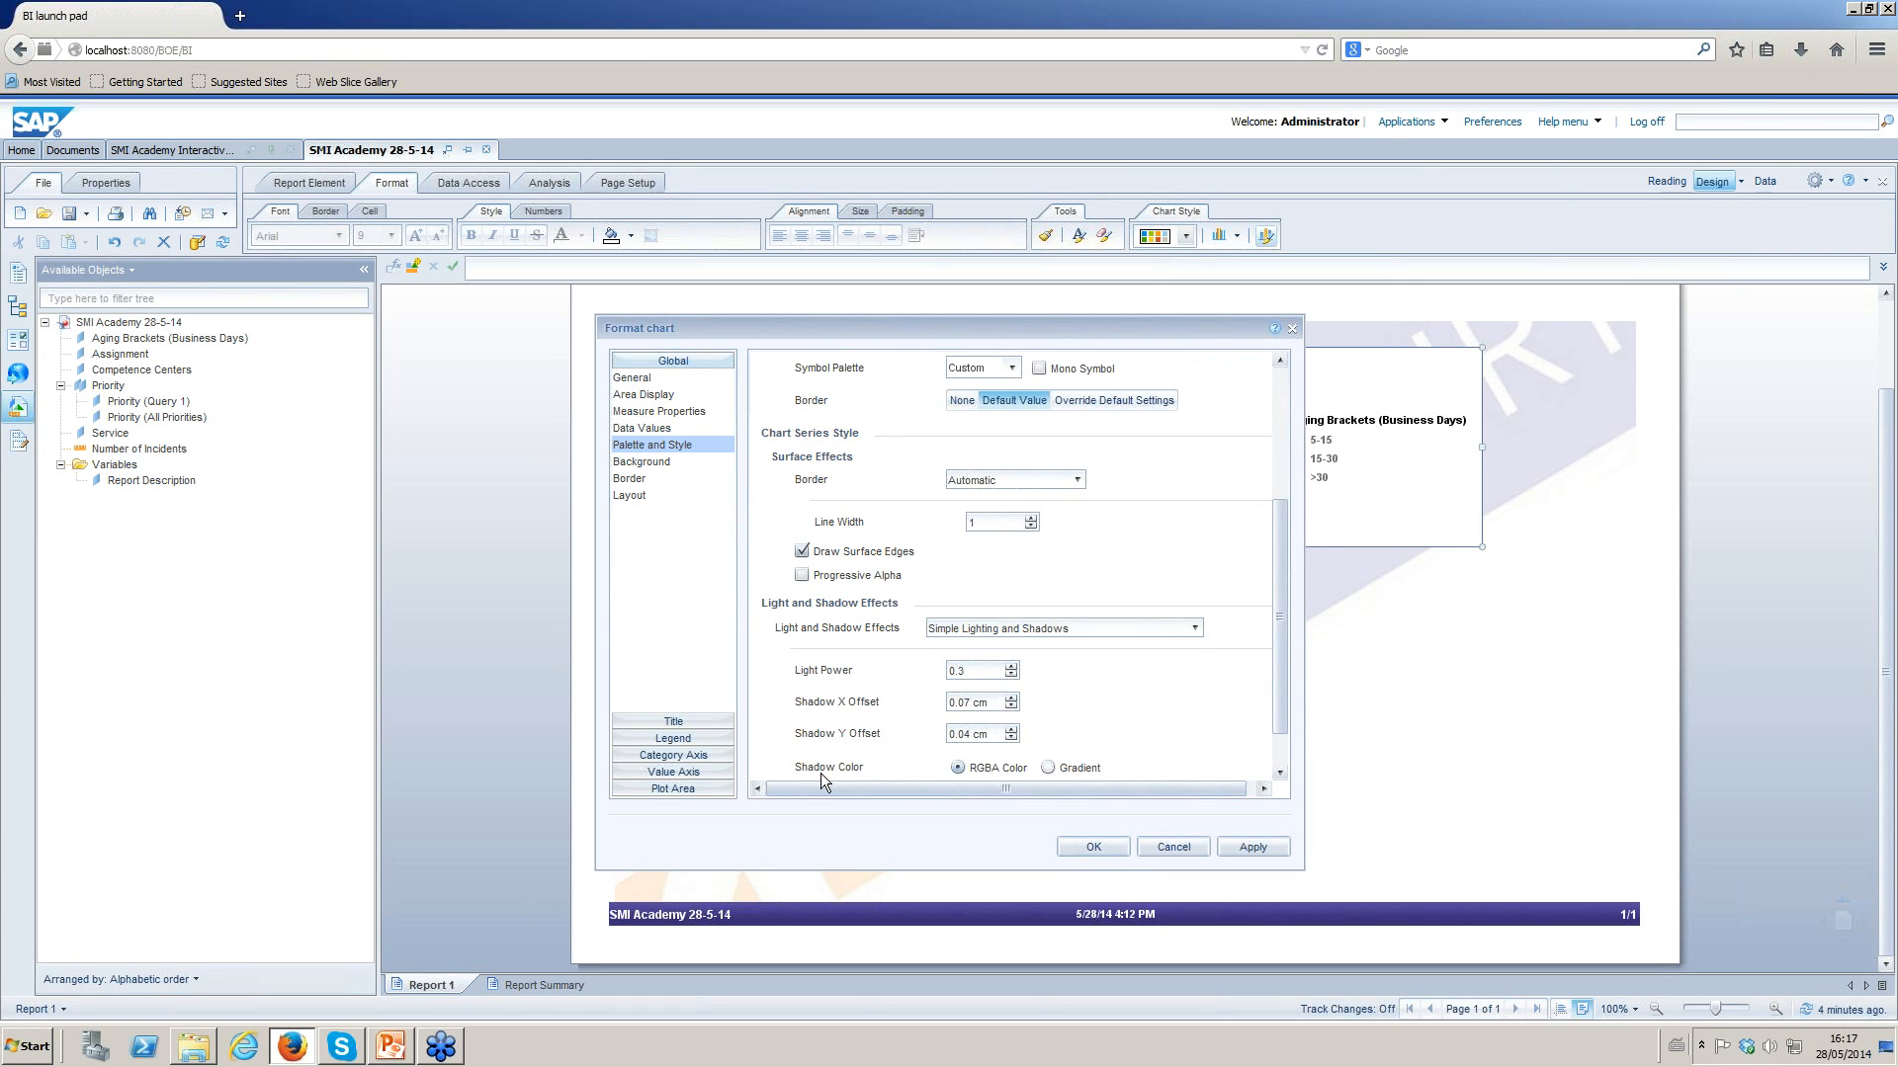
Set the chart legend's location to below the plot area.
left_click(700, 738)
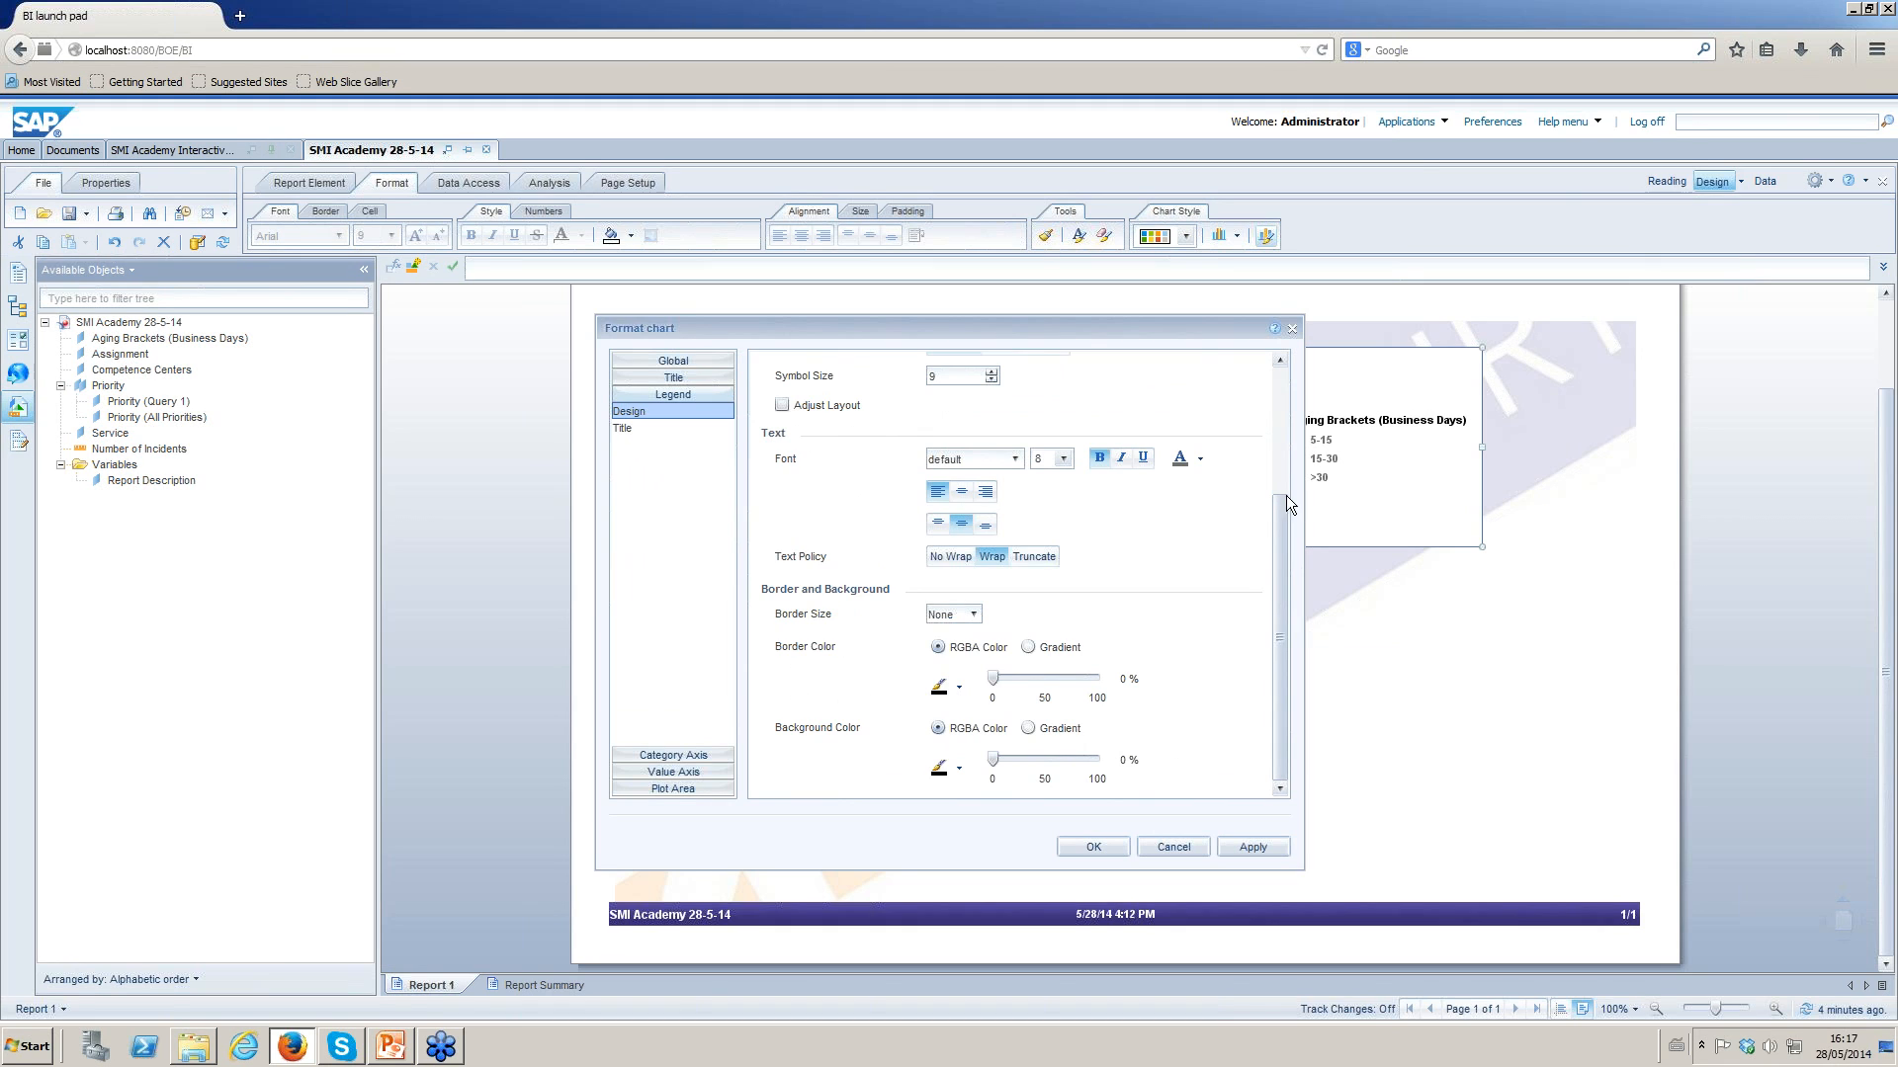
left_click_drag(1279, 519, 1278, 392)
left_click(956, 454)
left_click(955, 489)
Make the chart title visible and apply the chart formatting changes.
left_click(673, 377)
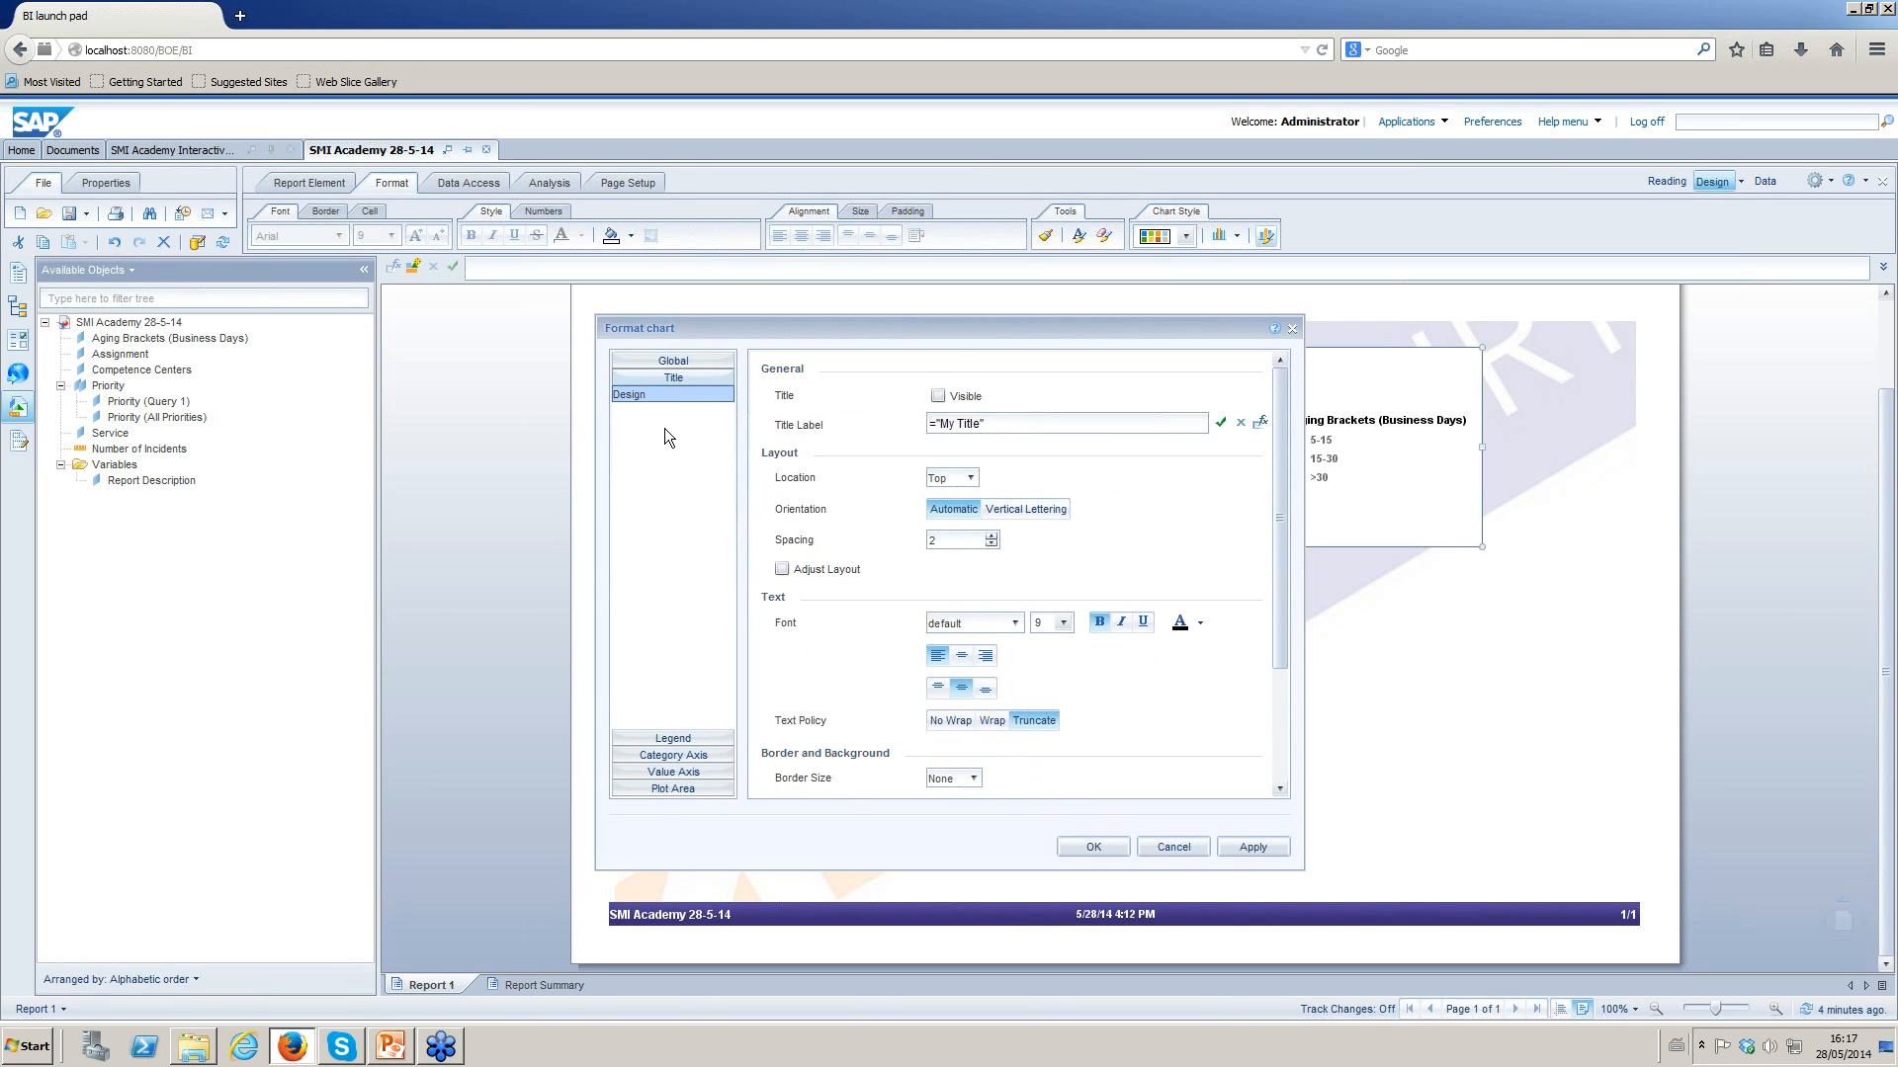
left_click(937, 396)
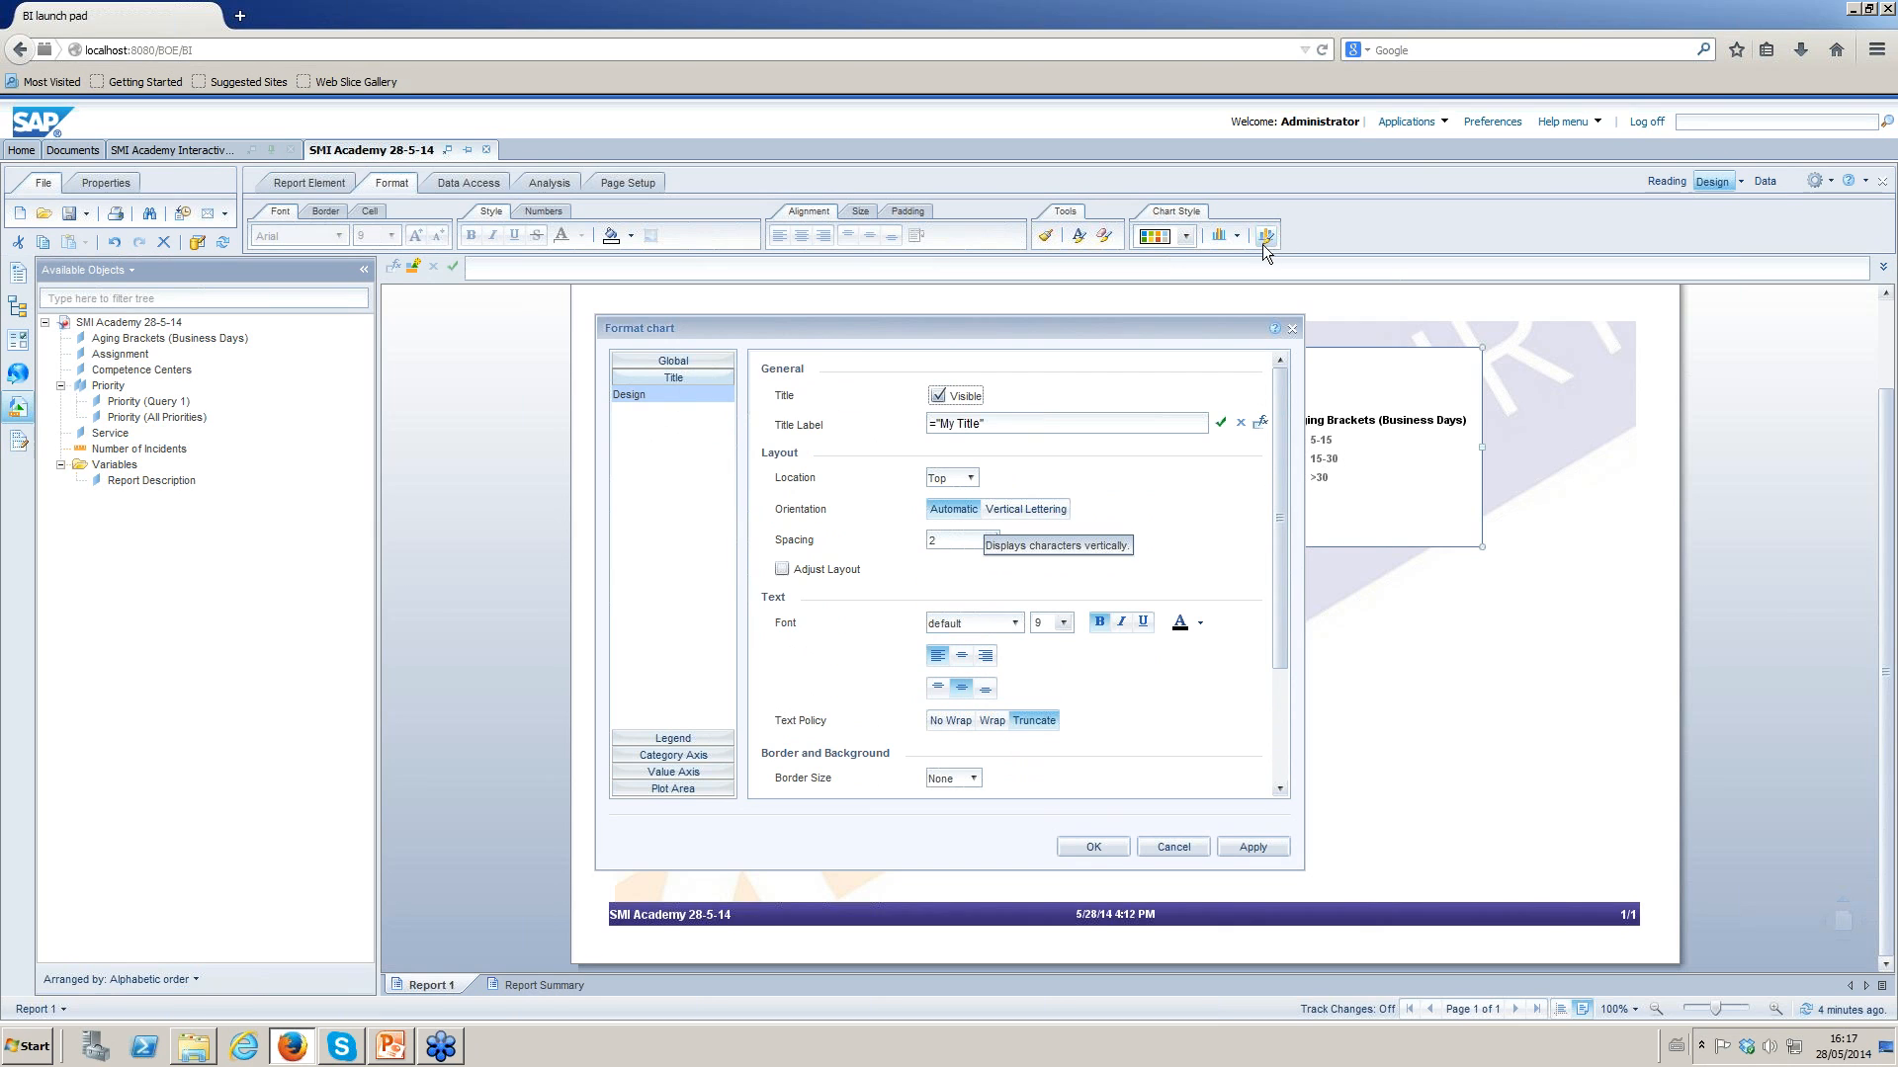
left_click_drag(1192, 330, 590, 378)
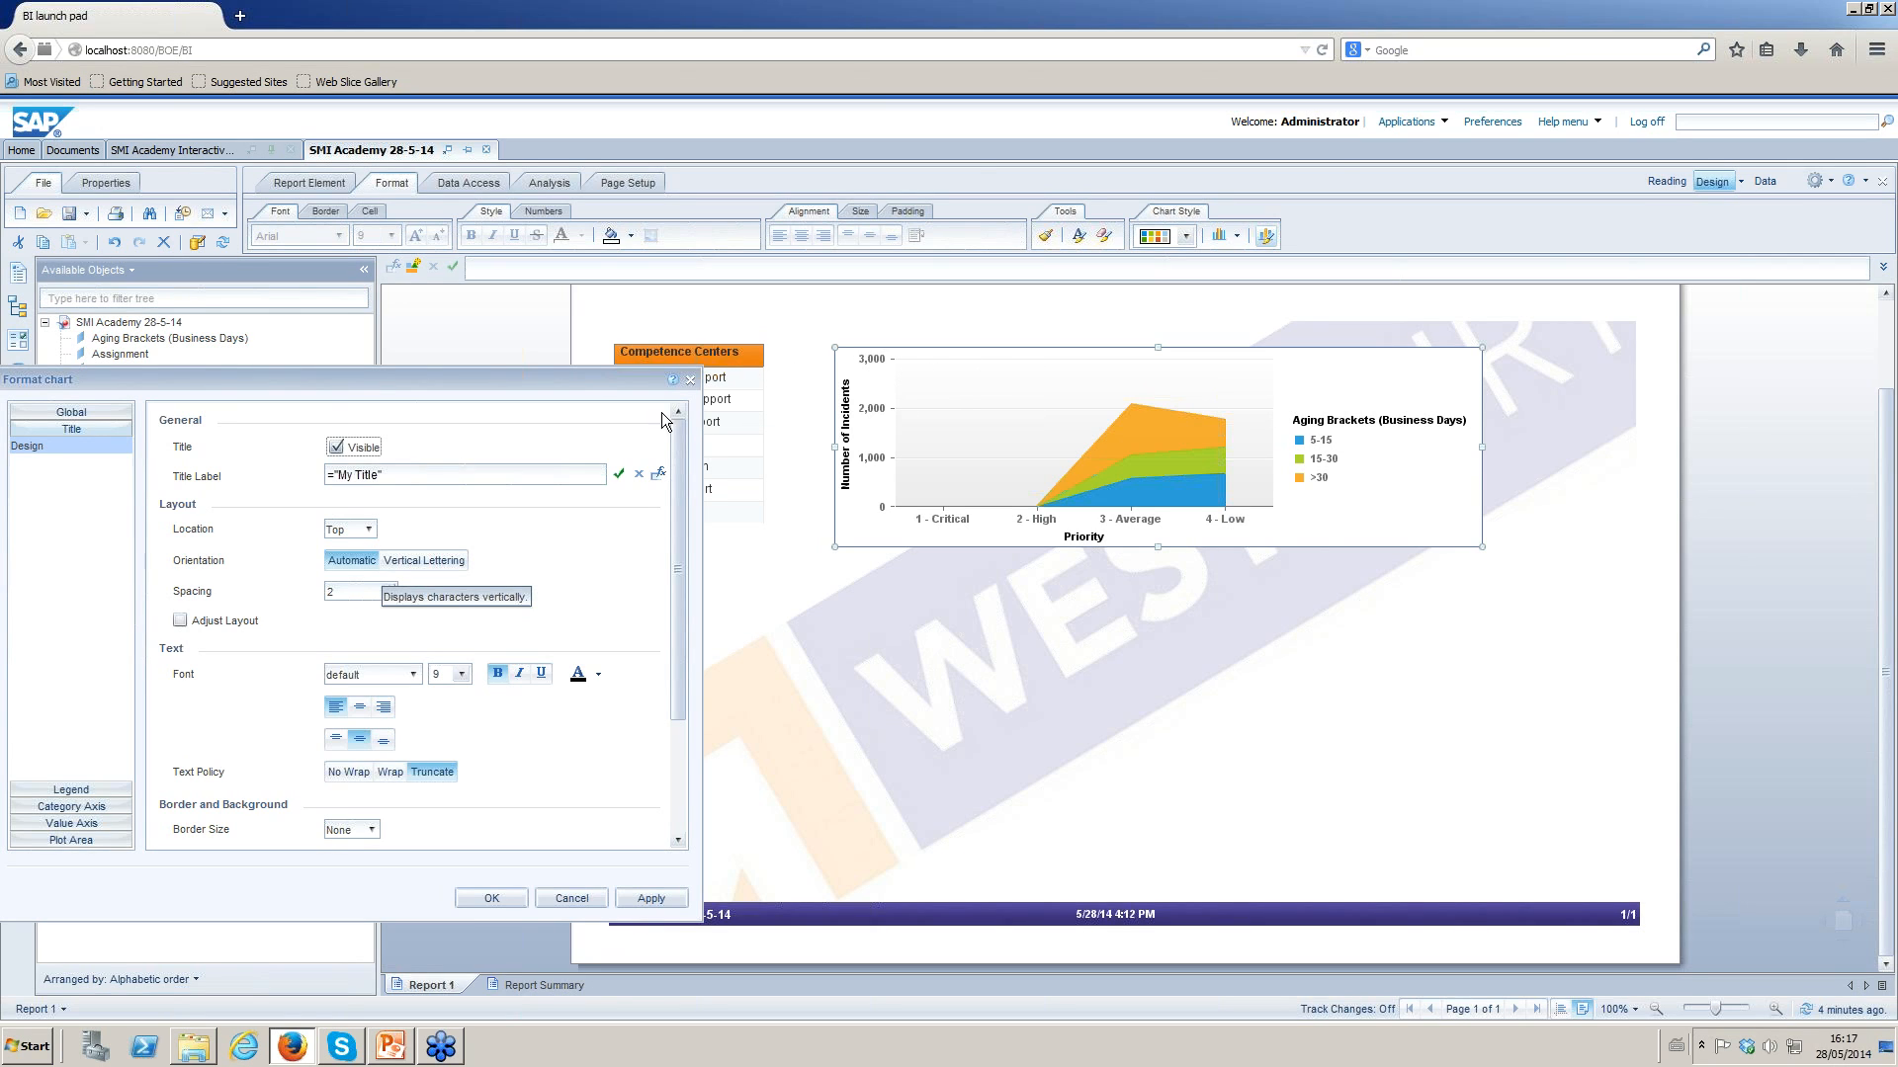
left_click_drag(583, 383, 1226, 357)
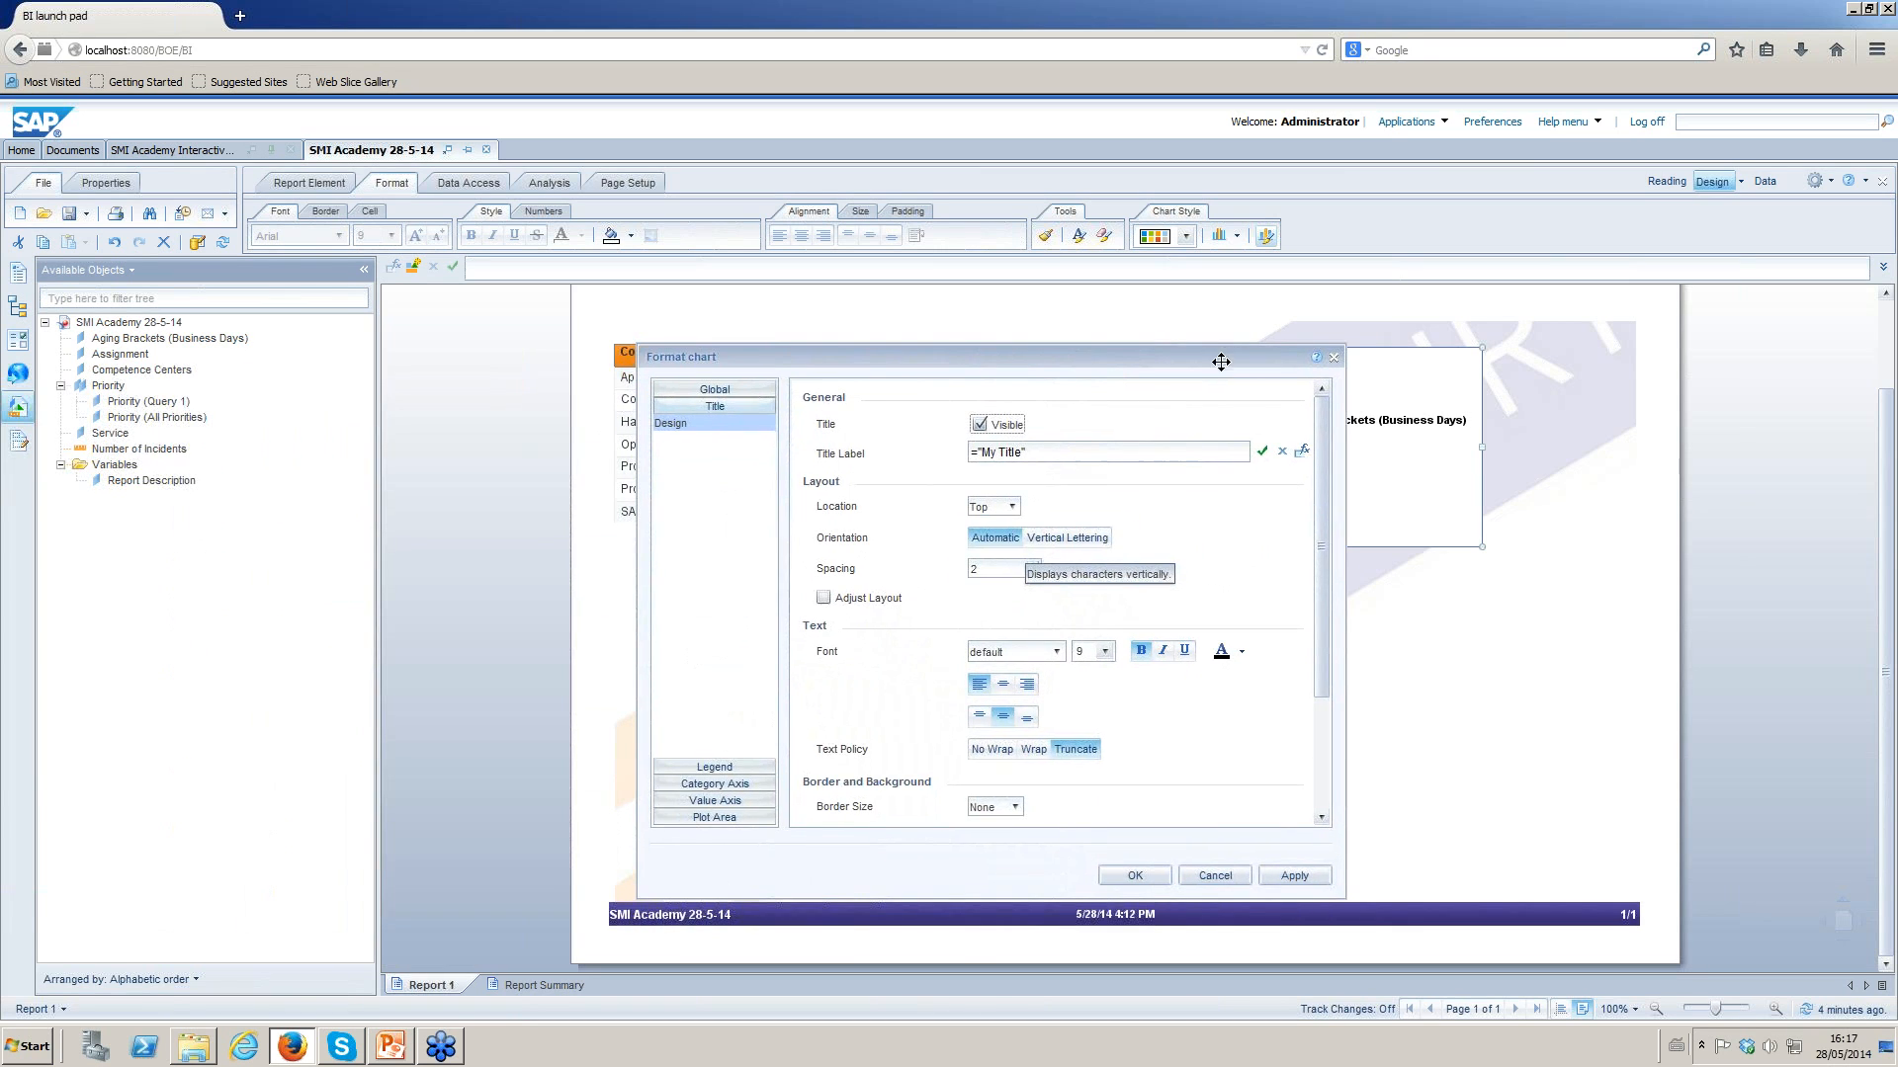
left_click(1132, 871)
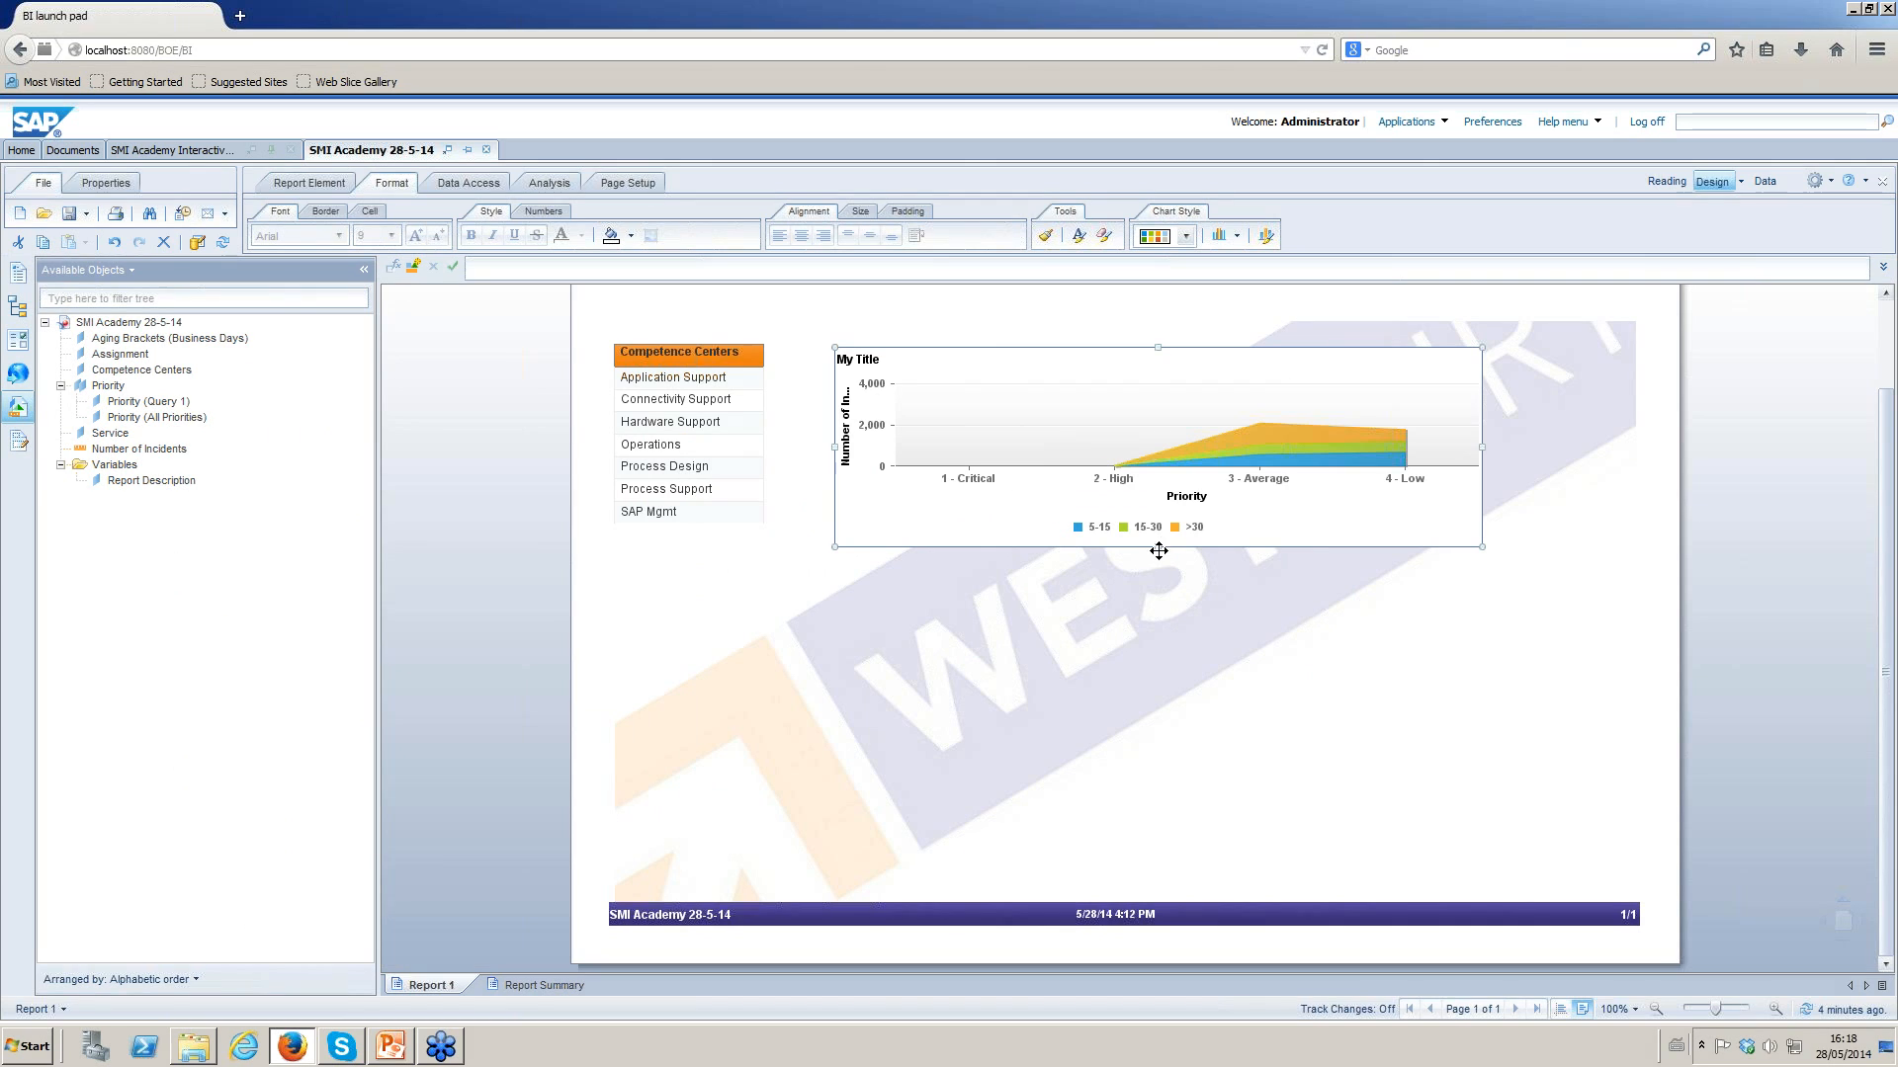
Increase the area chart's height slightly and move the chart closer to the Competence Centers table, aligned with its upper edge.
left_click_drag(1159, 565, 1159, 582)
left_click_drag(1443, 358, 1397, 354)
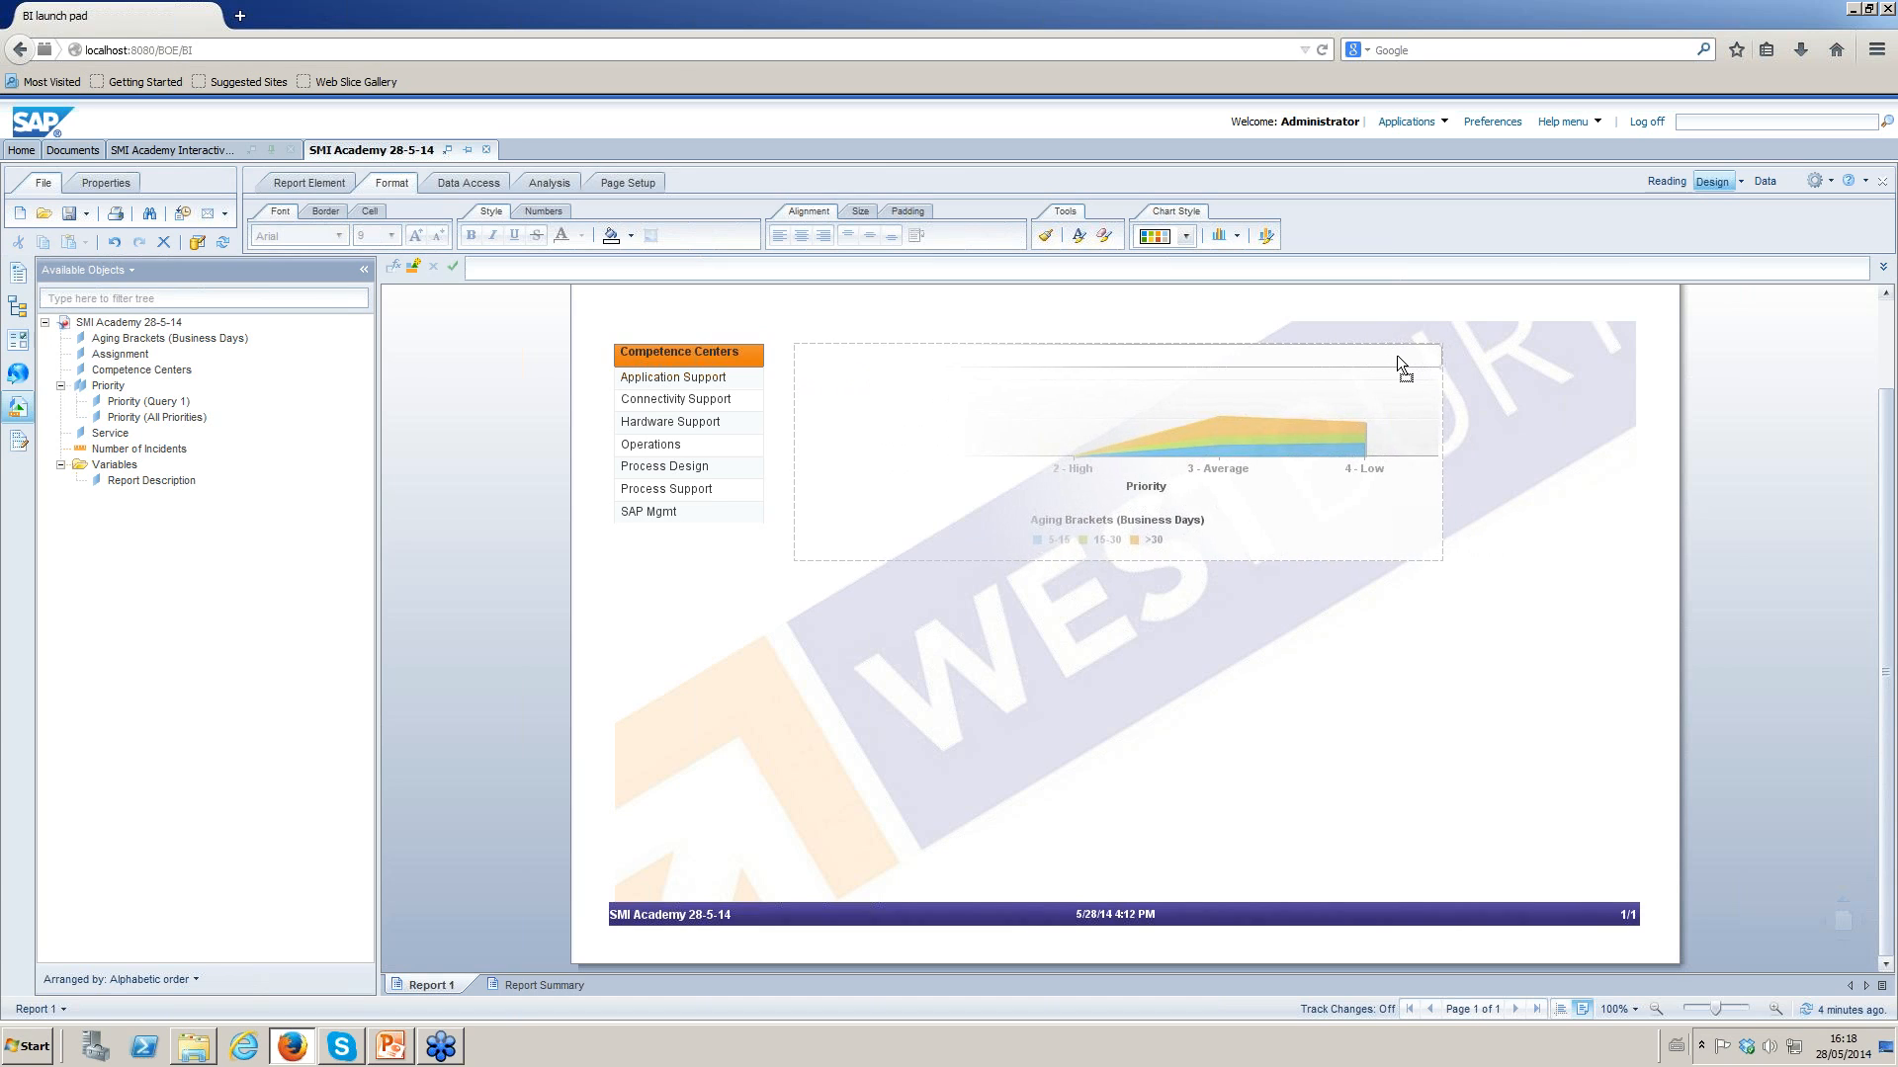
left_click(975, 656)
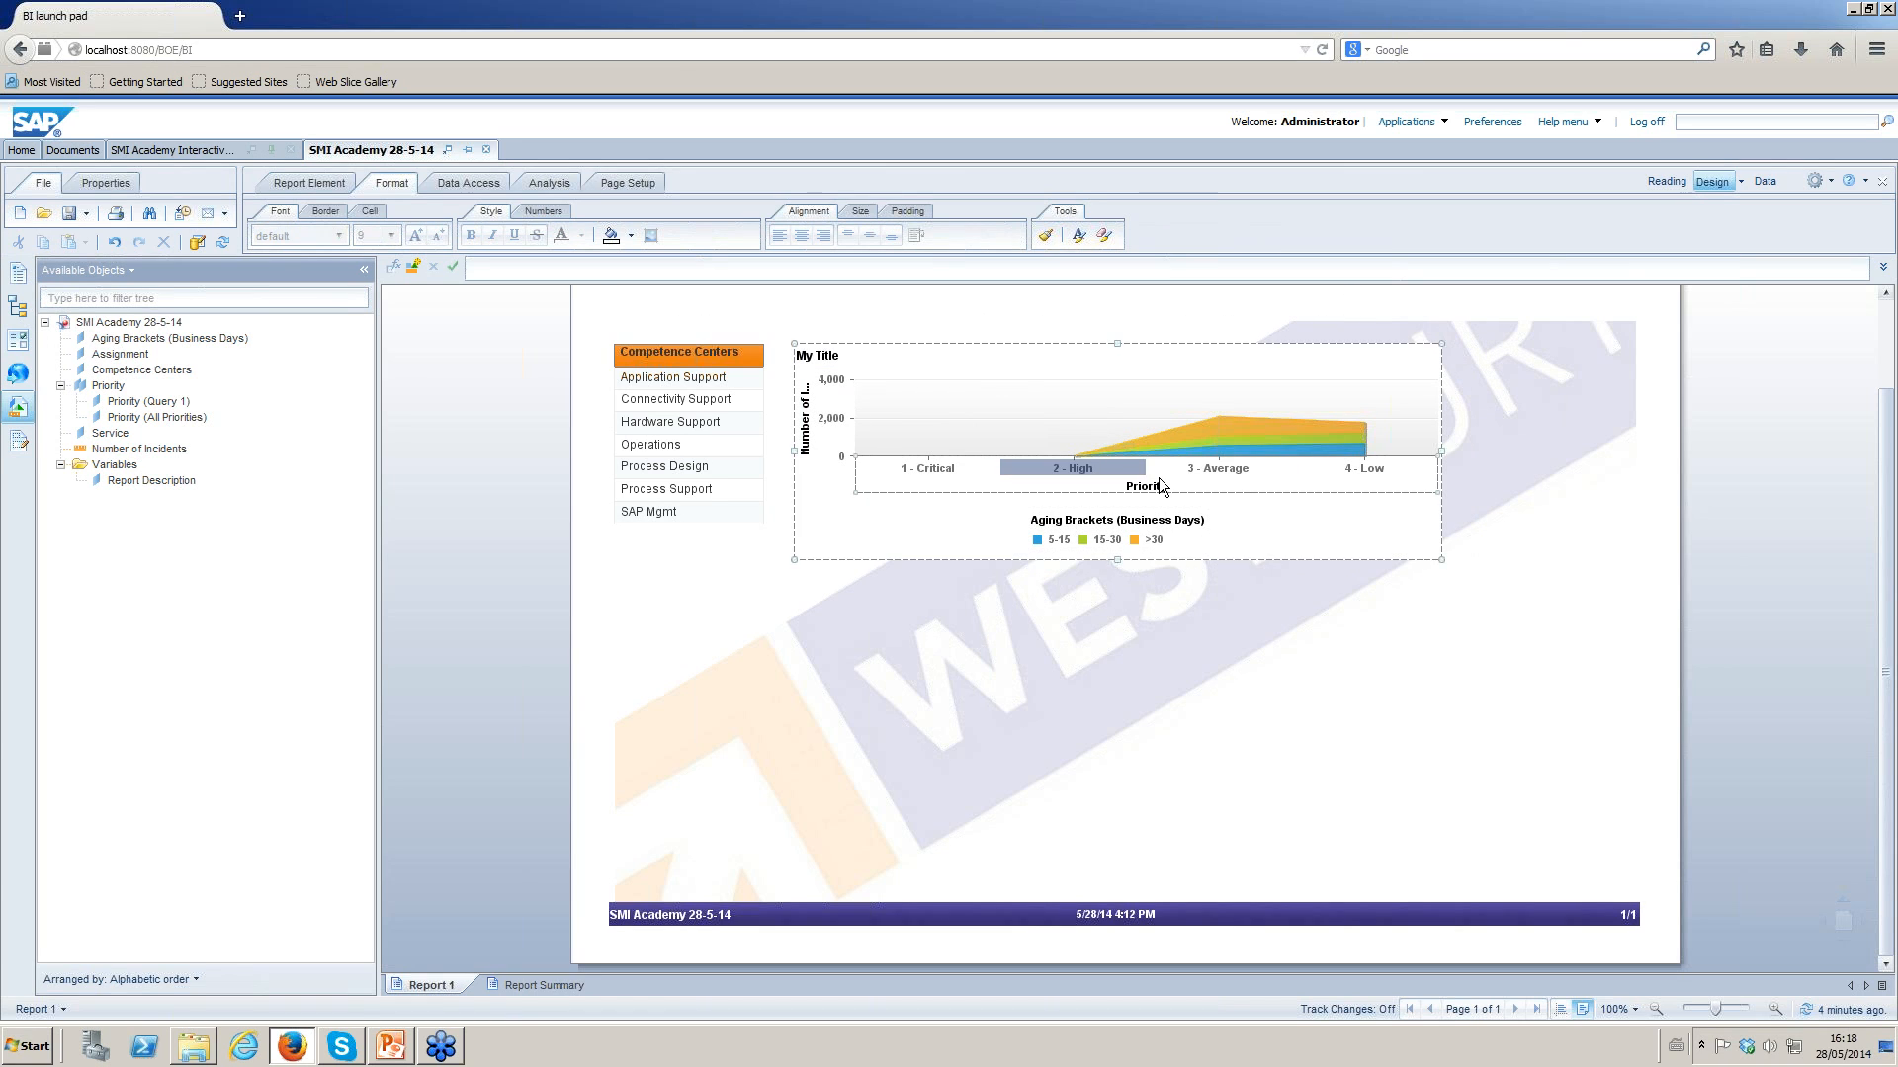
left_click(1178, 762)
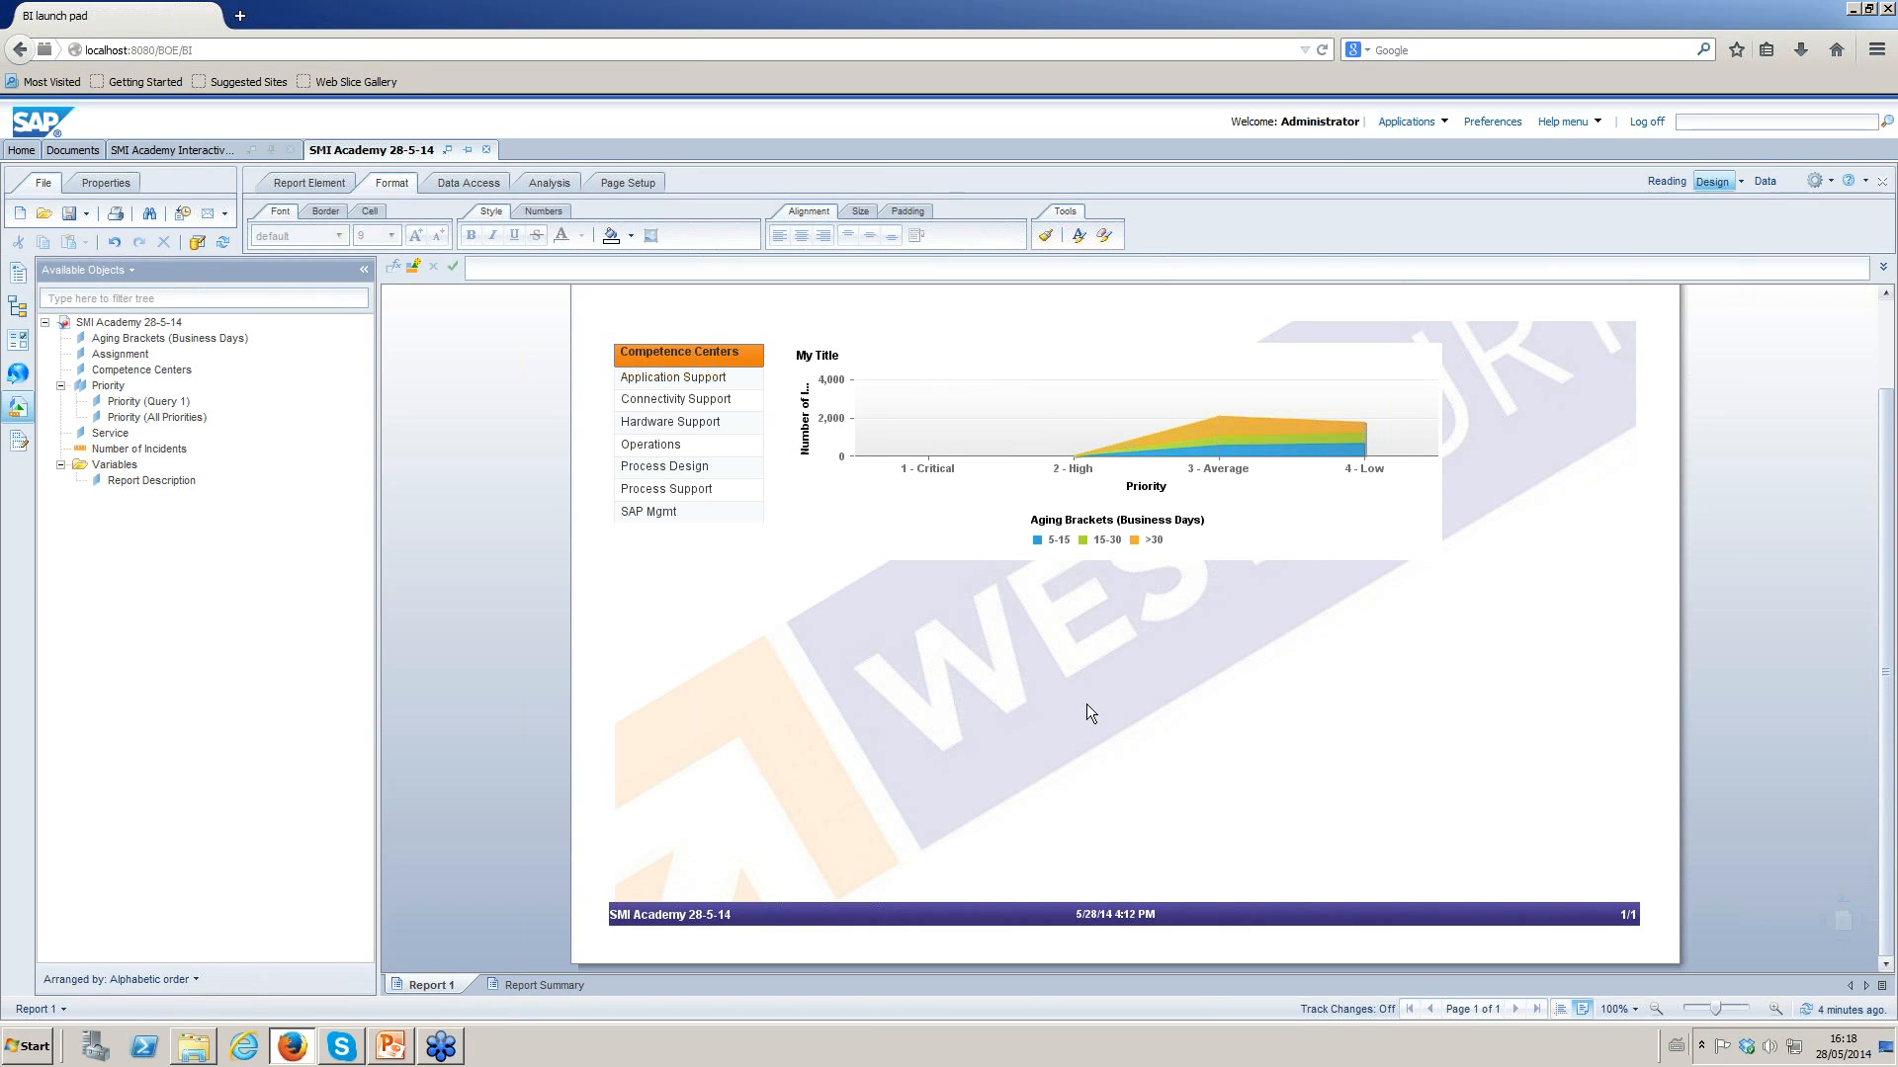
Copy the area chart and paste the duplicate in the empty space below the Competence Centers table.
right_click(927, 559)
left_click(986, 606)
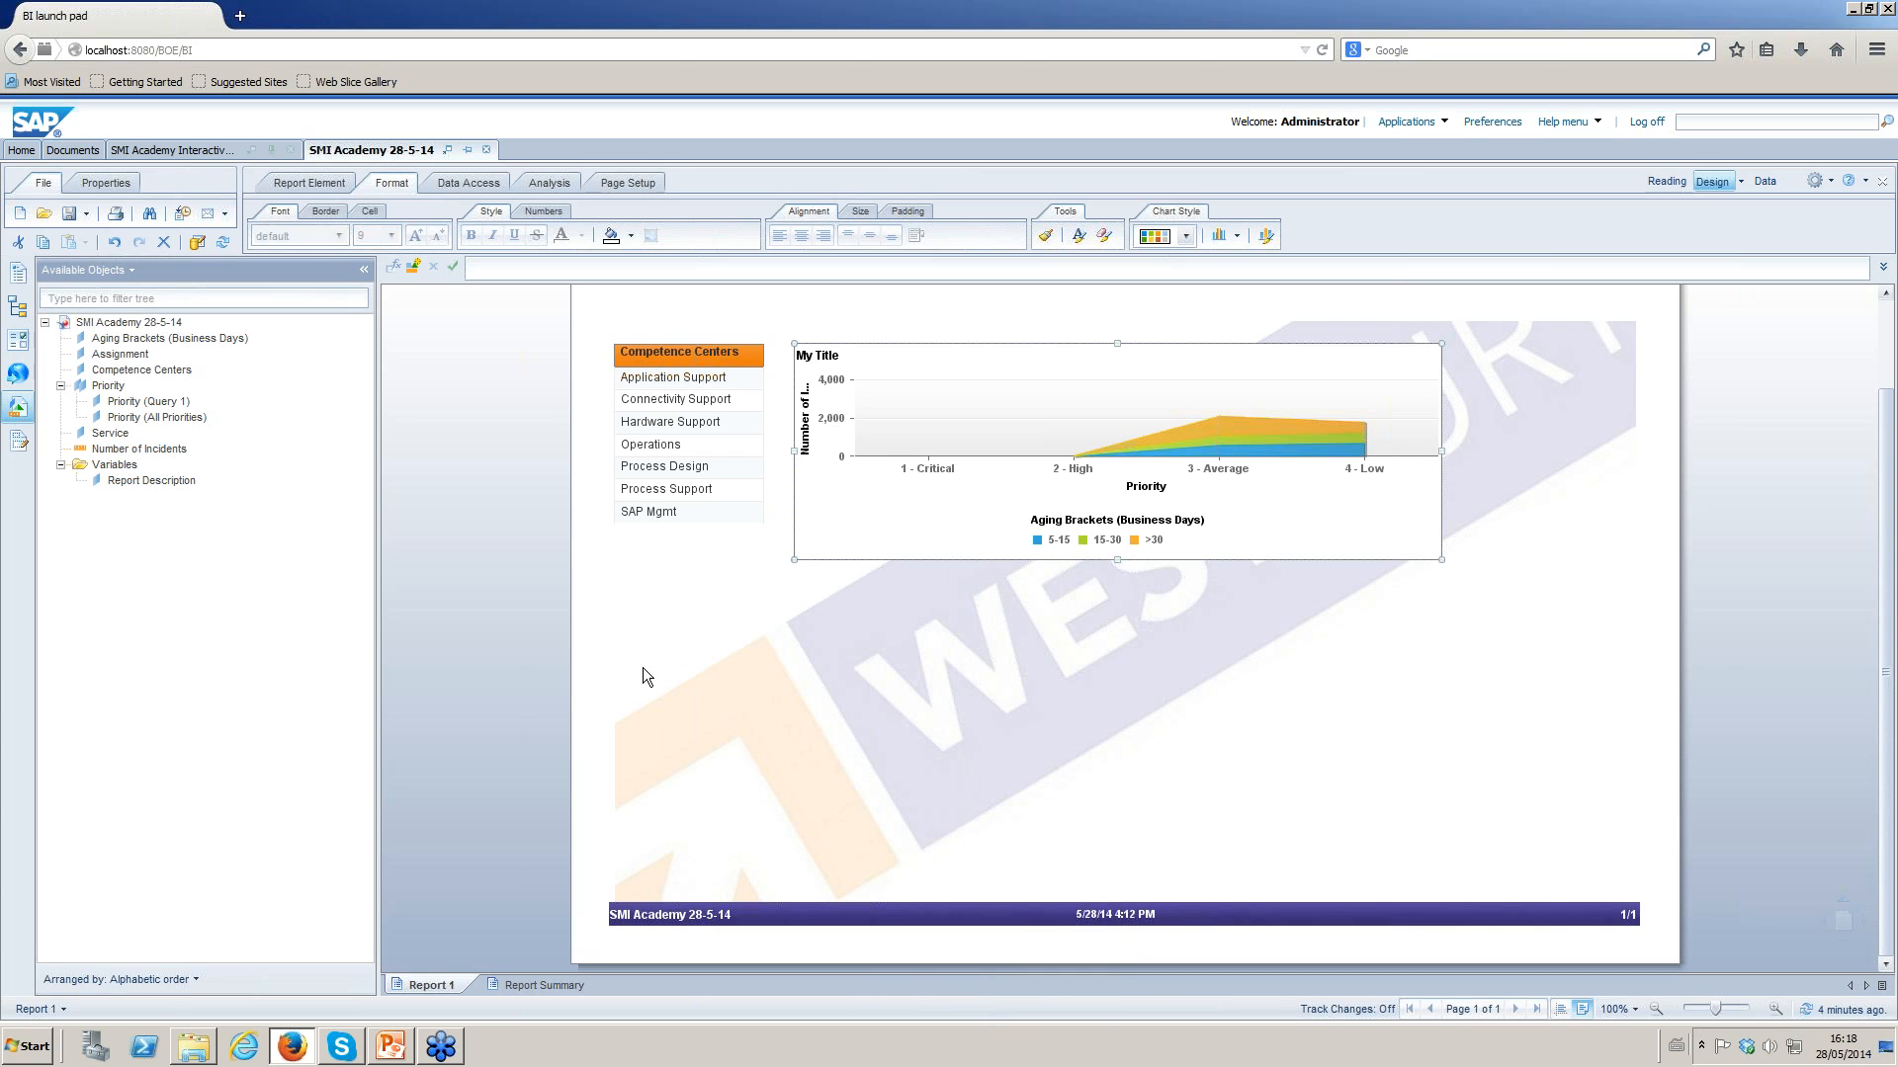
right_click(631, 631)
mouse_move(697, 756)
left_click(690, 701)
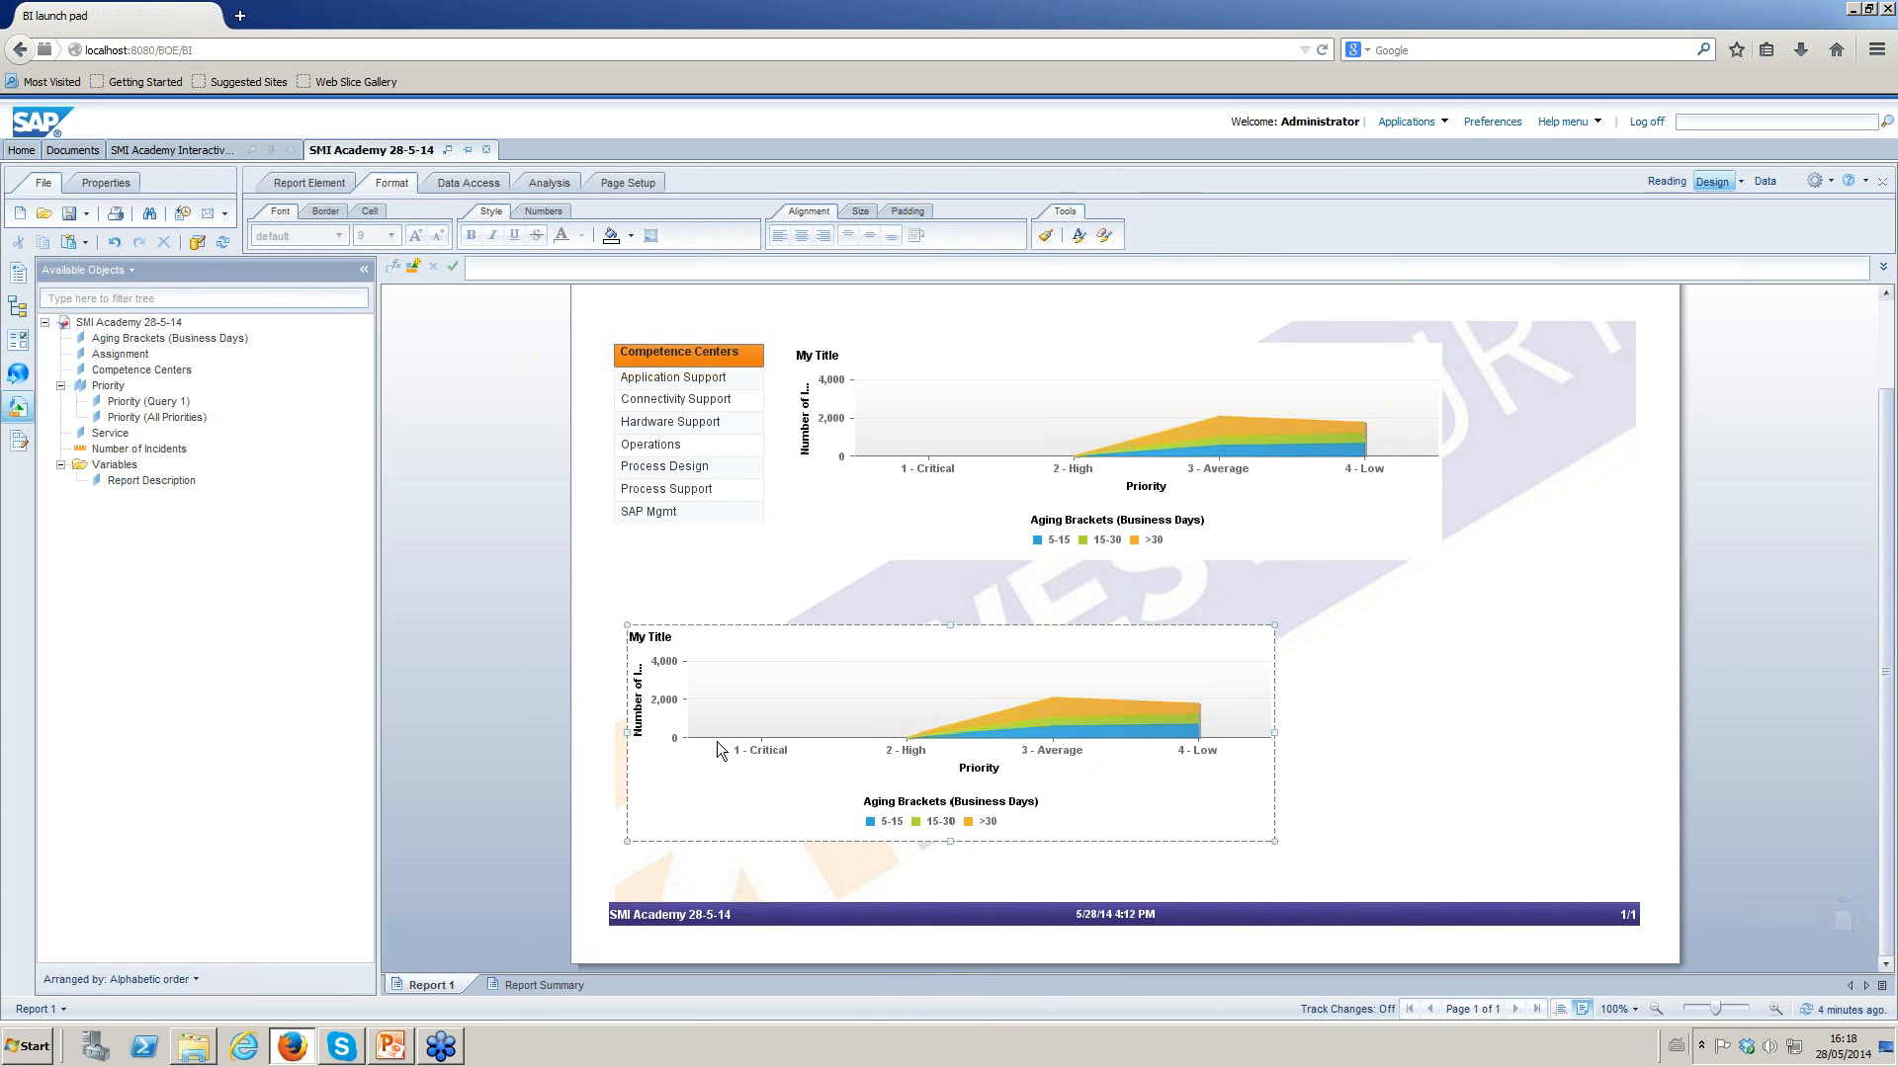
left_click(1223, 638)
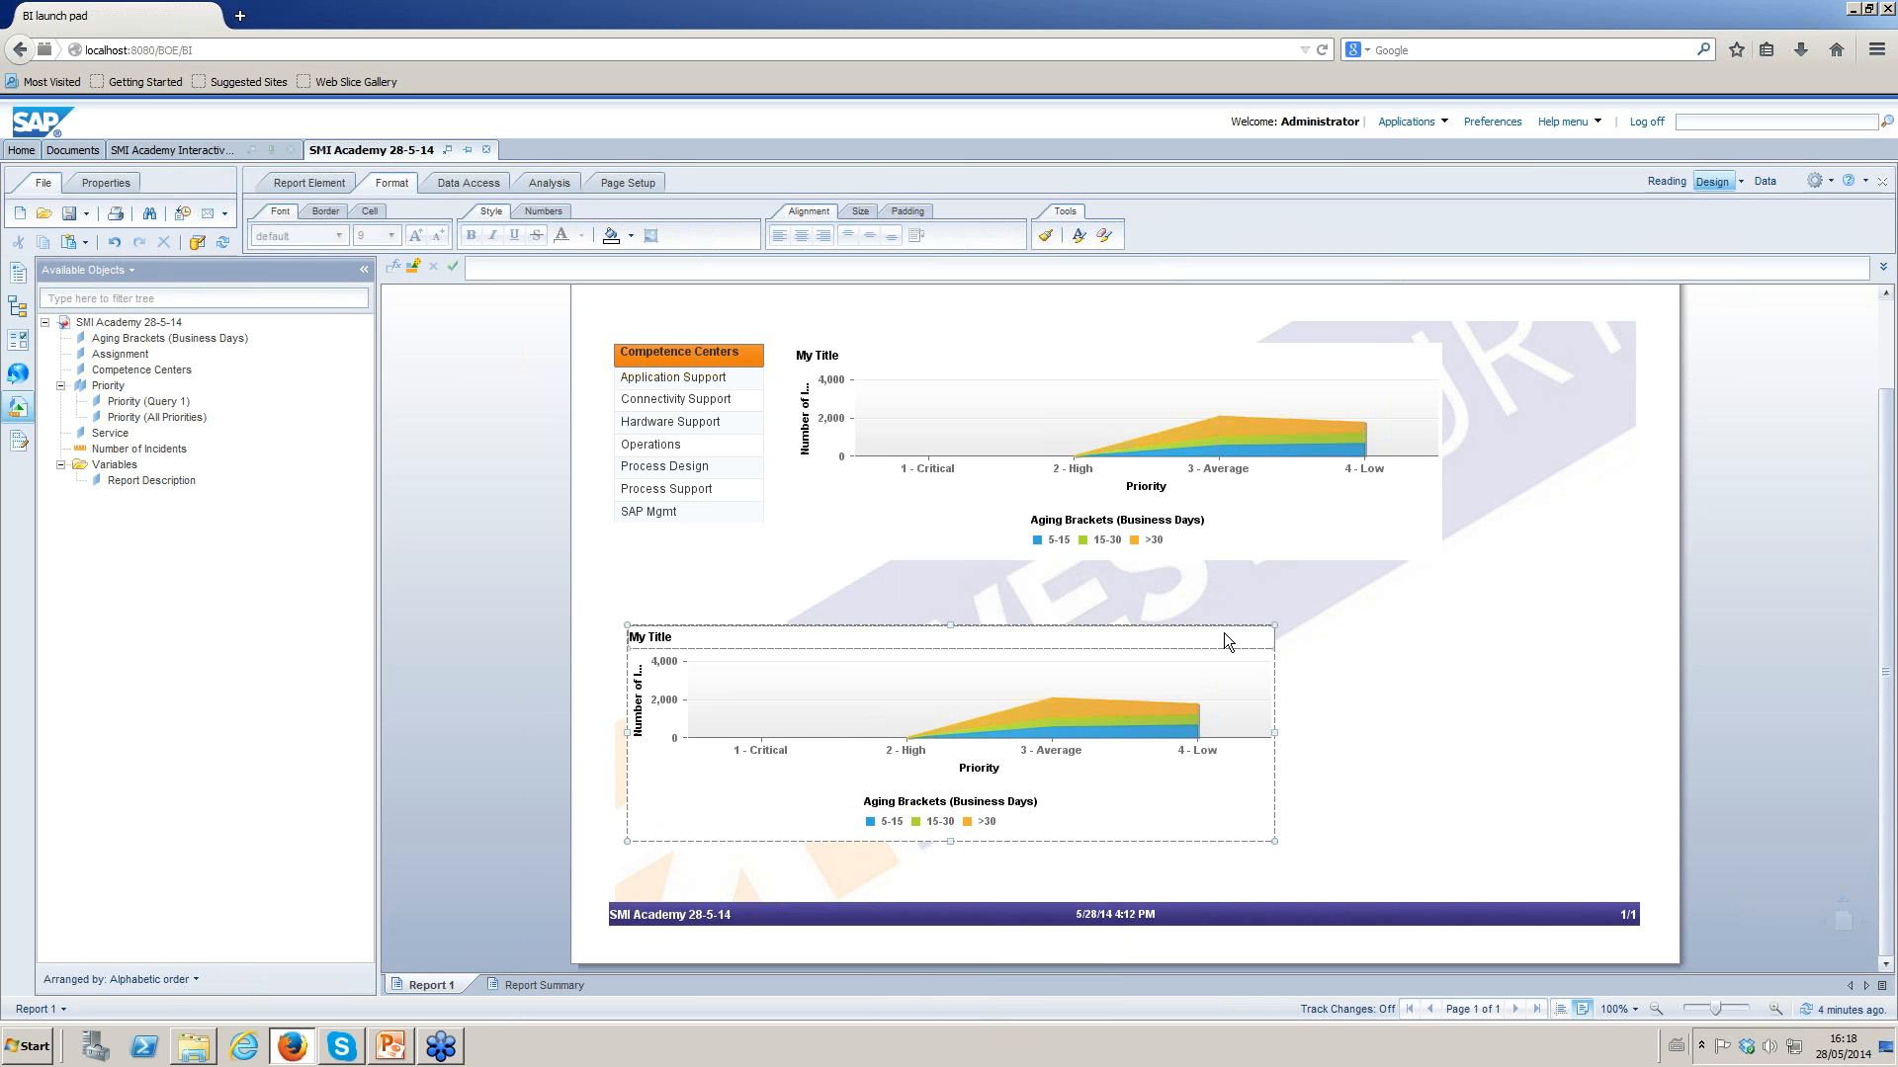
Increase the height of both area charts and narrow the lower one slightly.
left_click(1188, 603)
left_click(1225, 556)
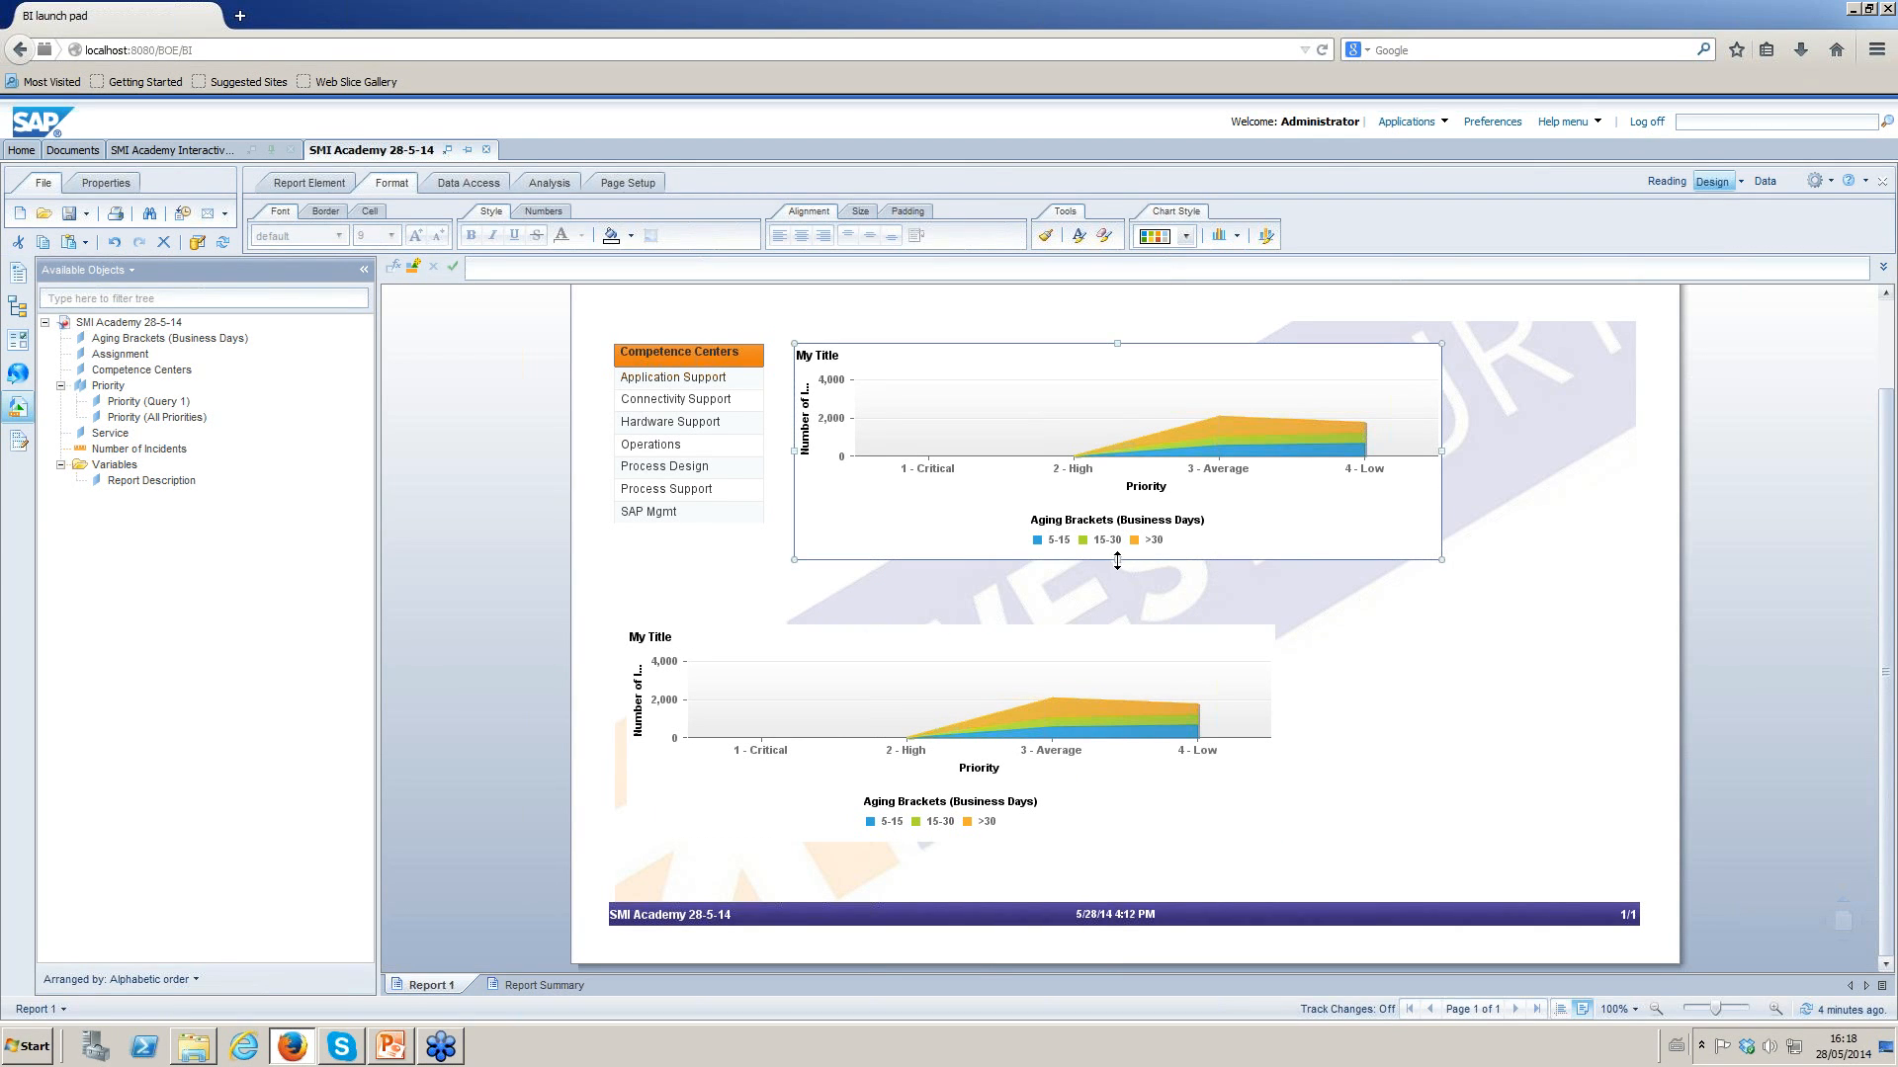
left_click_drag(1117, 560, 1121, 591)
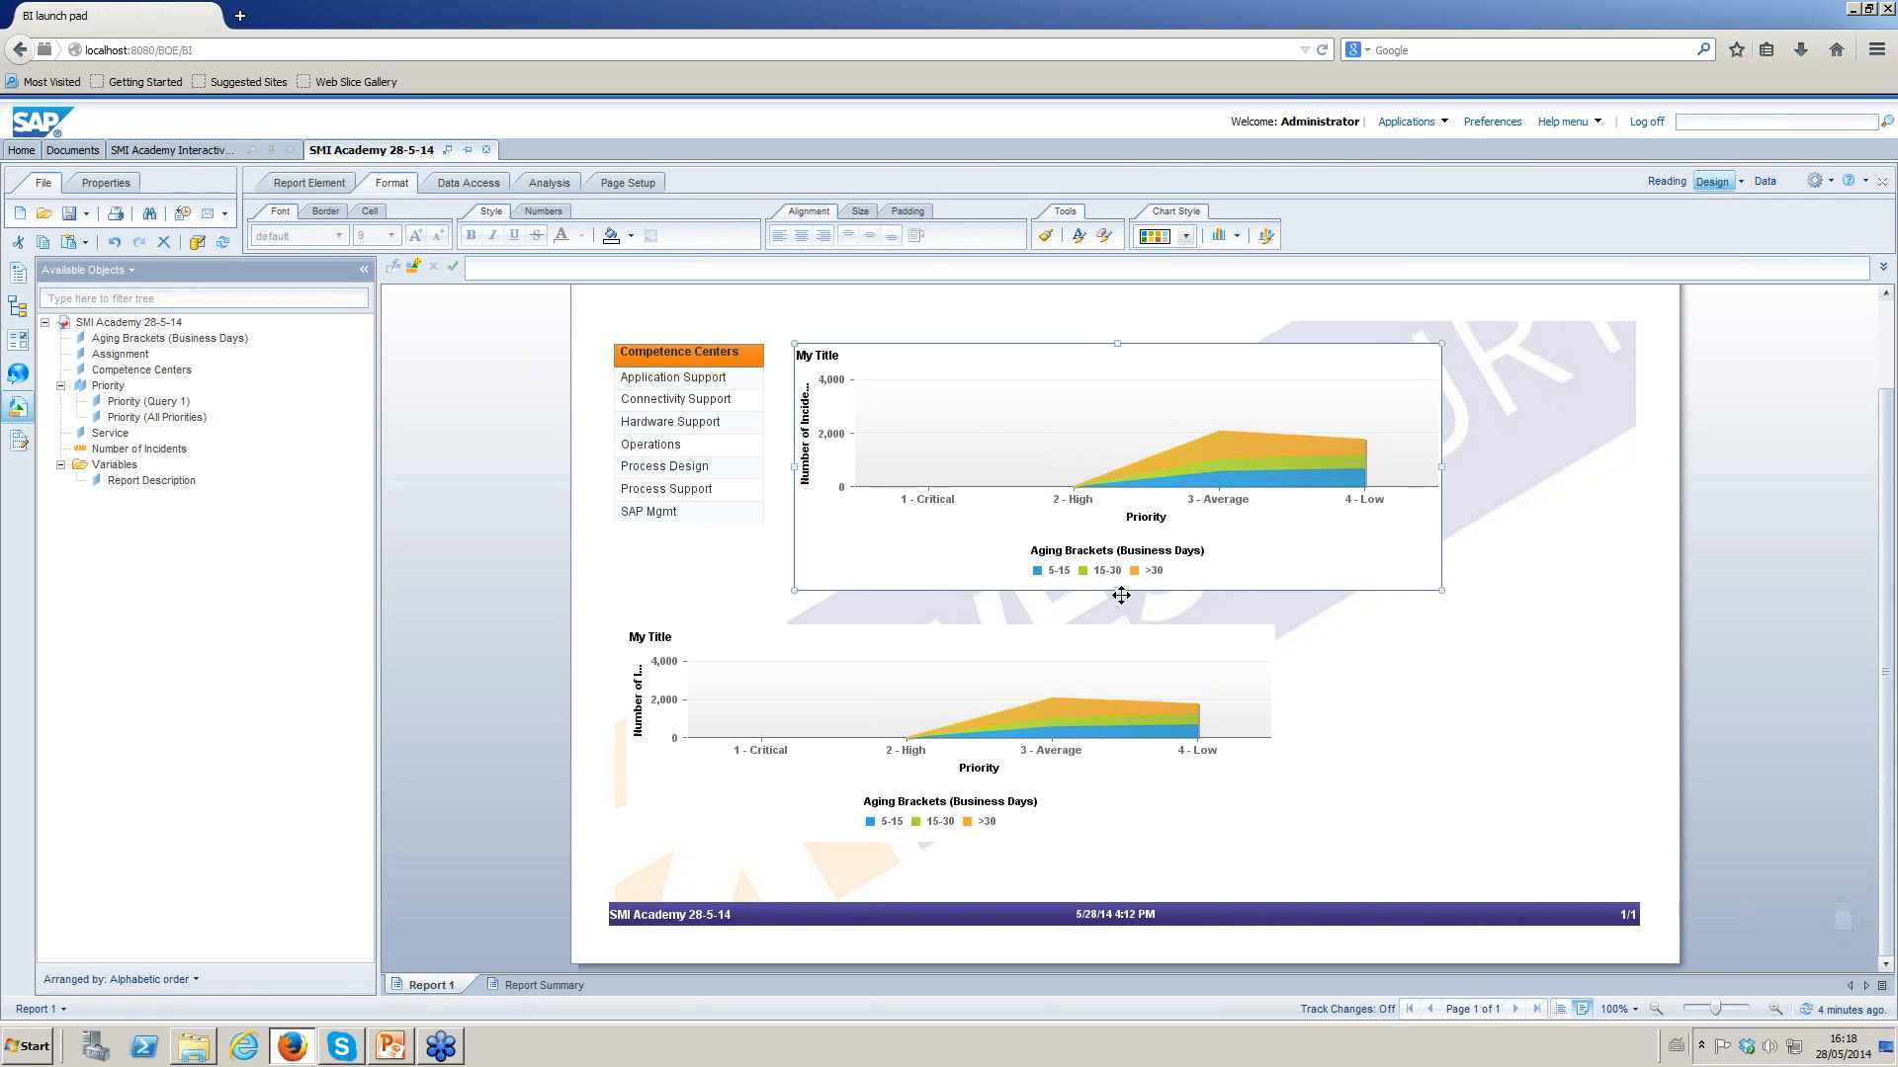
left_click_drag(949, 842, 954, 879)
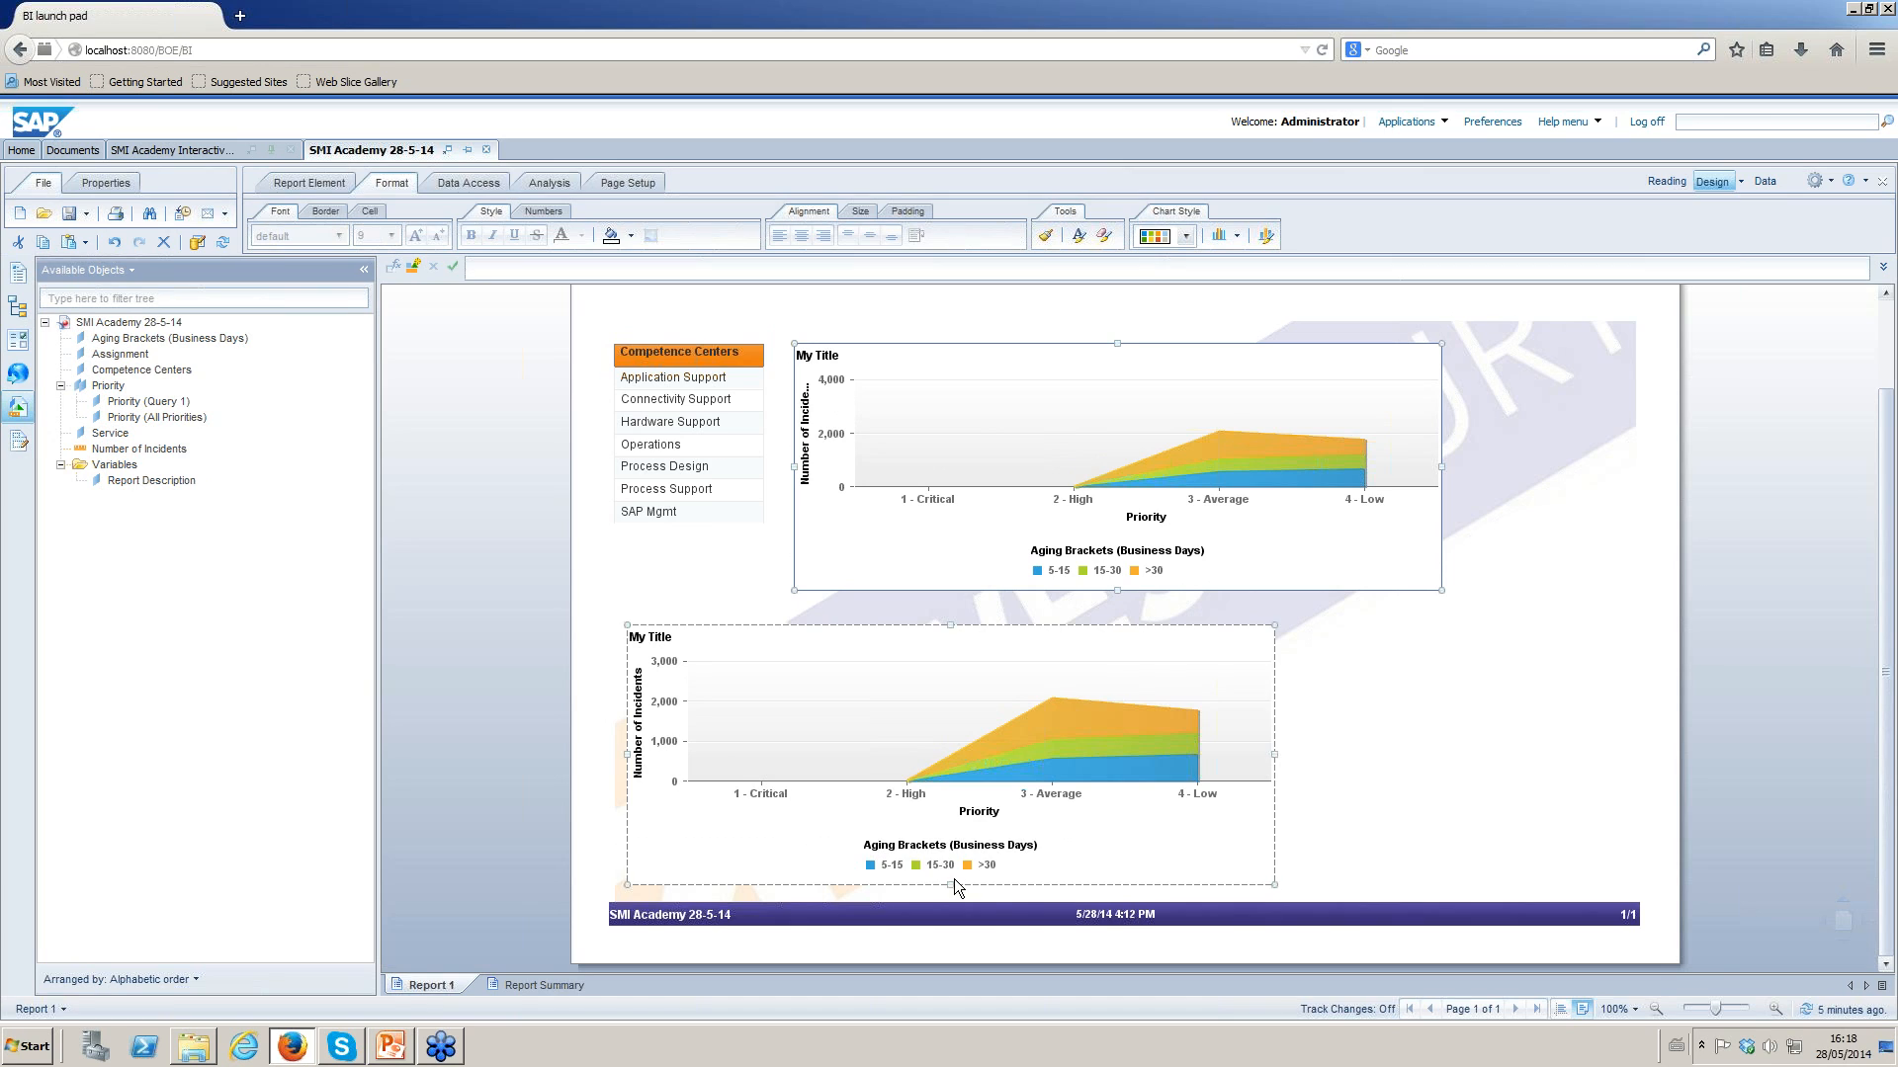
left_click(1236, 749)
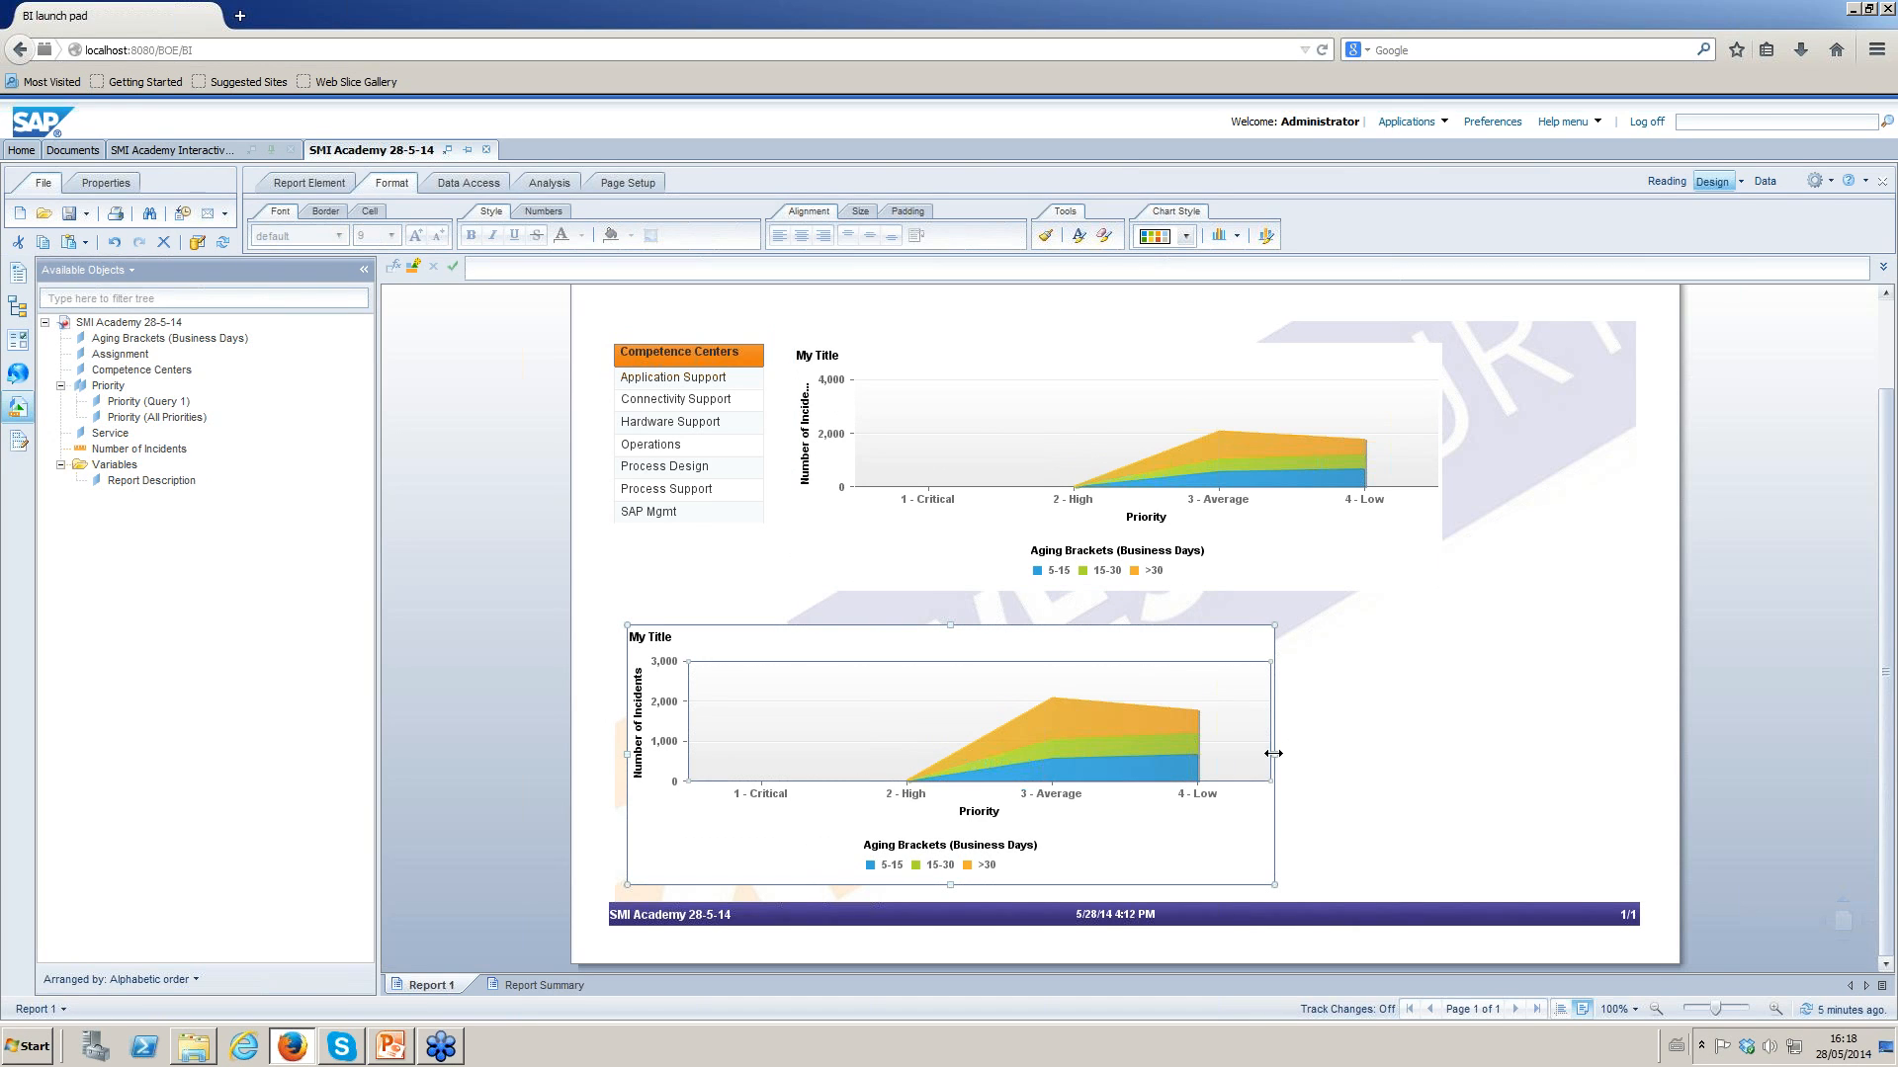
left_click_drag(1282, 757, 1262, 757)
Copy the lower area chart and paste another duplicate beside it, level with its upper edge.
right_click(1227, 623)
left_click(1342, 666)
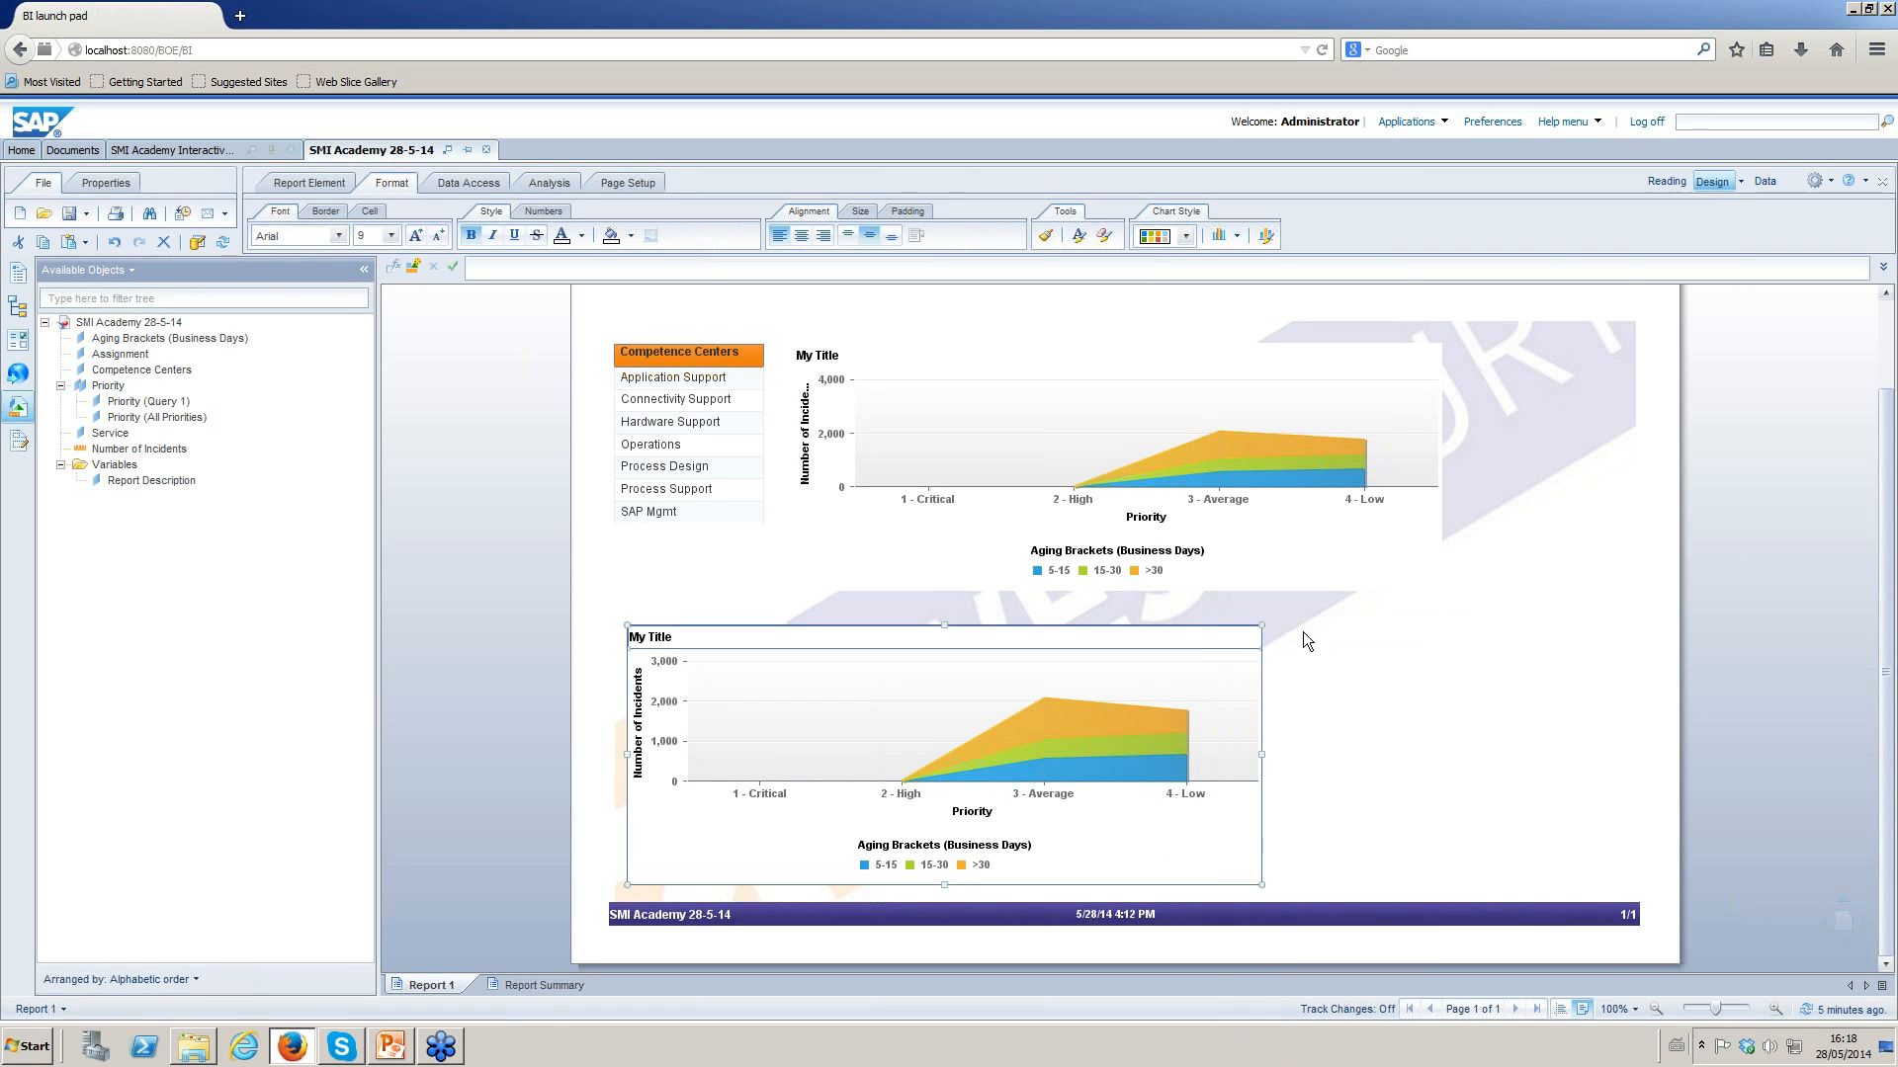
right_click(1283, 625)
left_click(1342, 701)
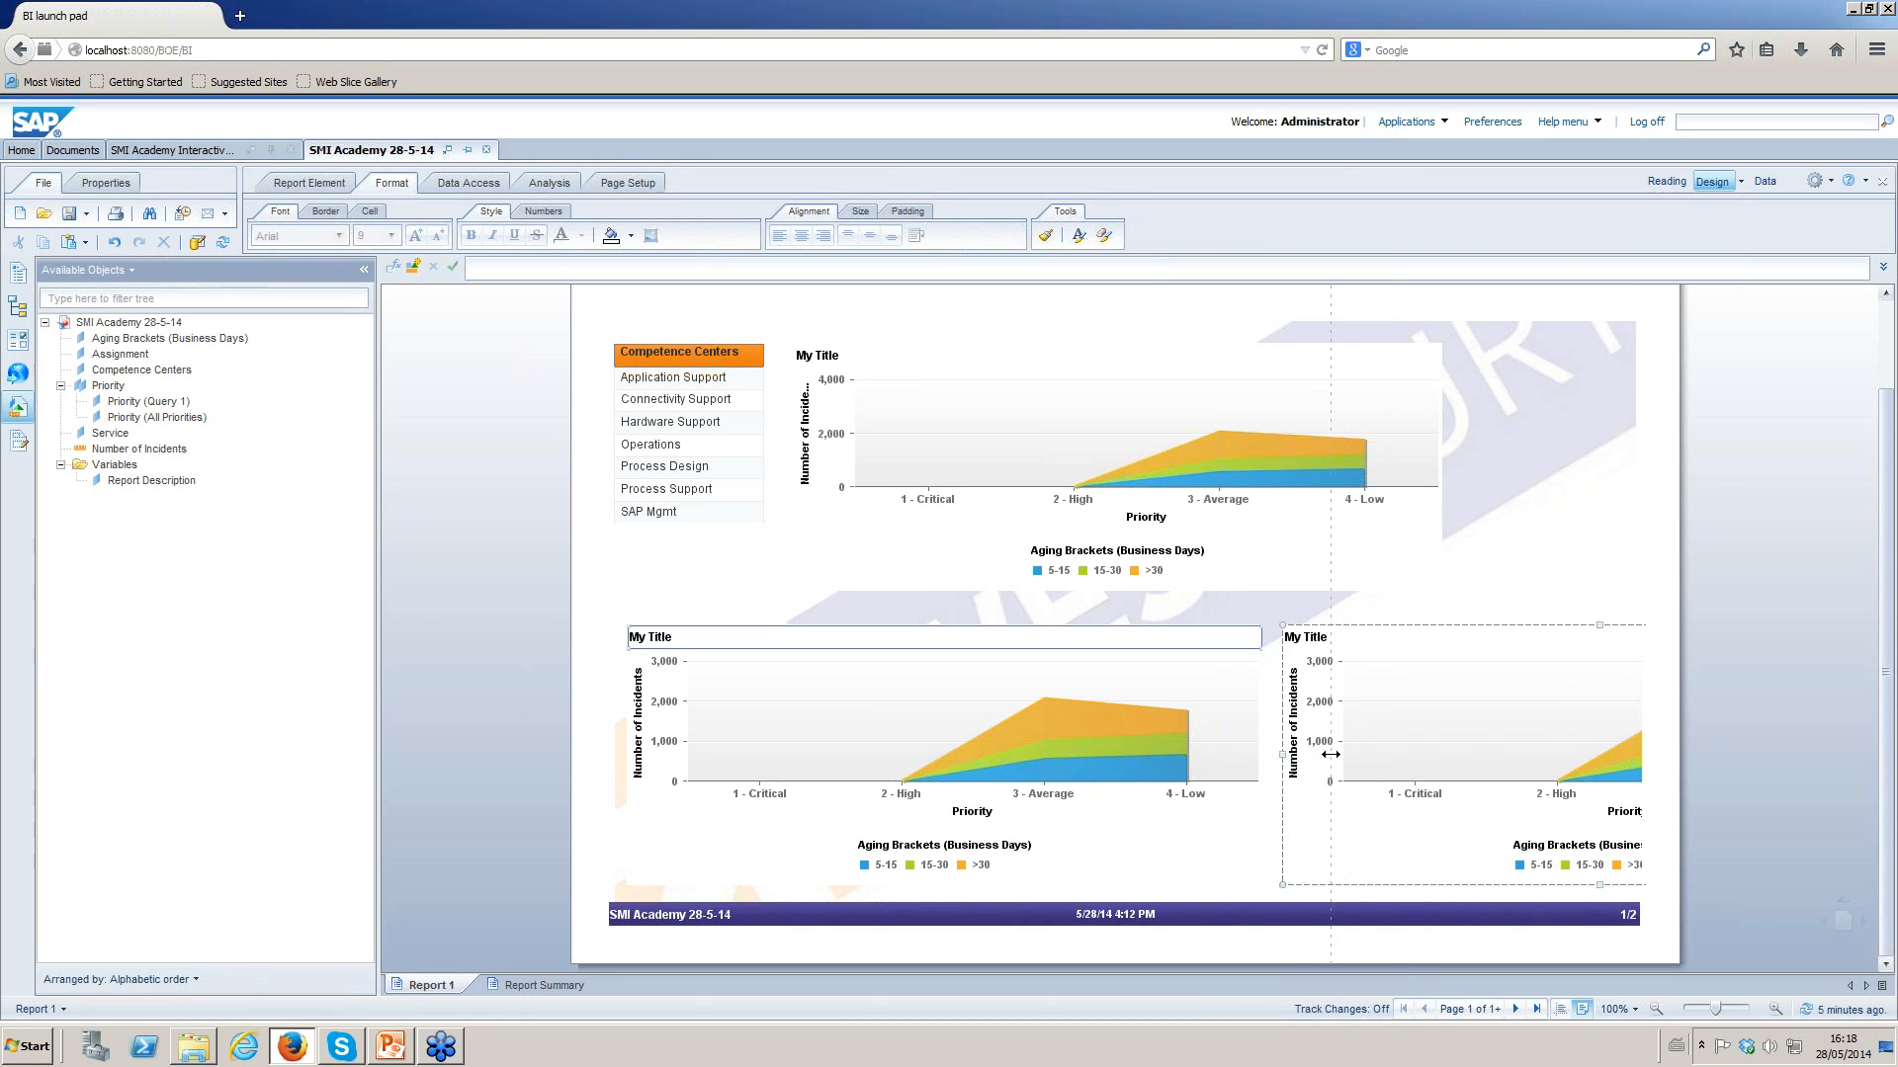
Fit the newest chart copy between the lower chart and the page margin, and extend the upper chart down towards the lower charts.
left_click_drag(1544, 754, 1547, 754)
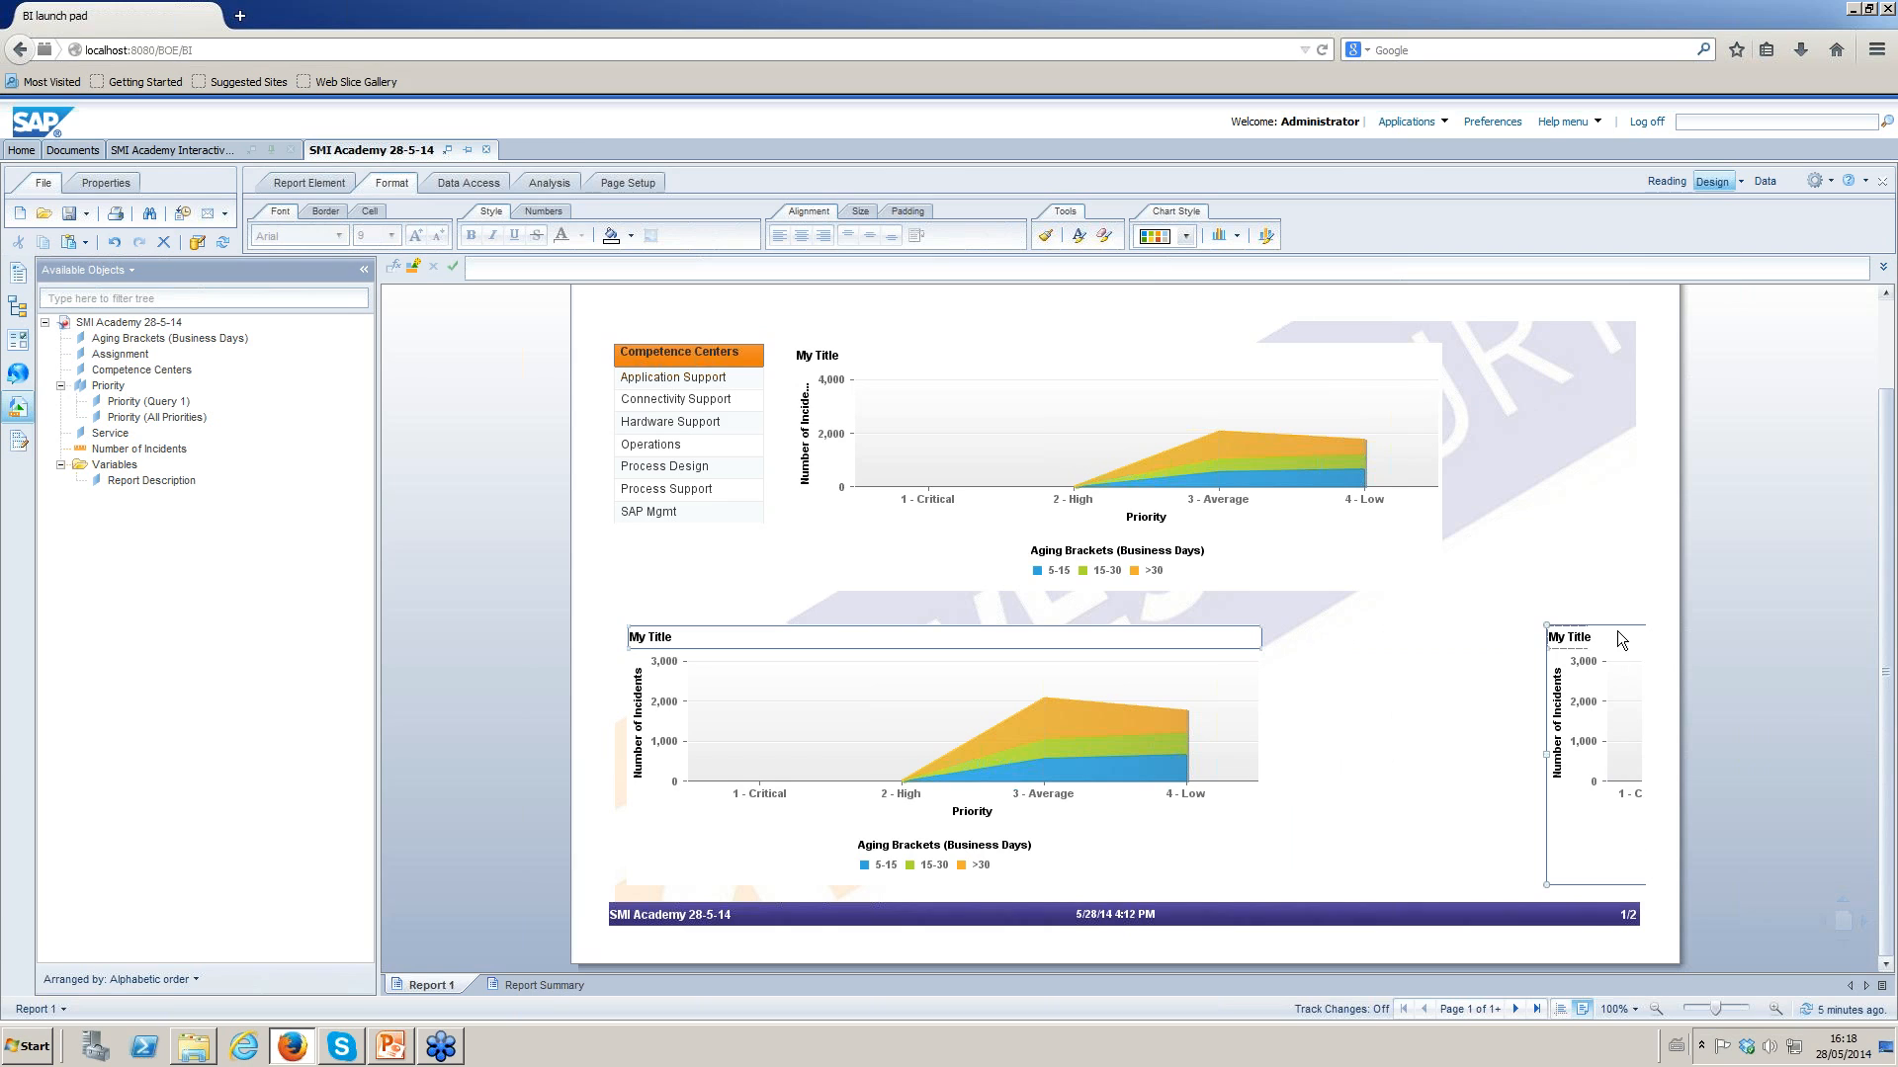
left_click_drag(1615, 624, 1343, 623)
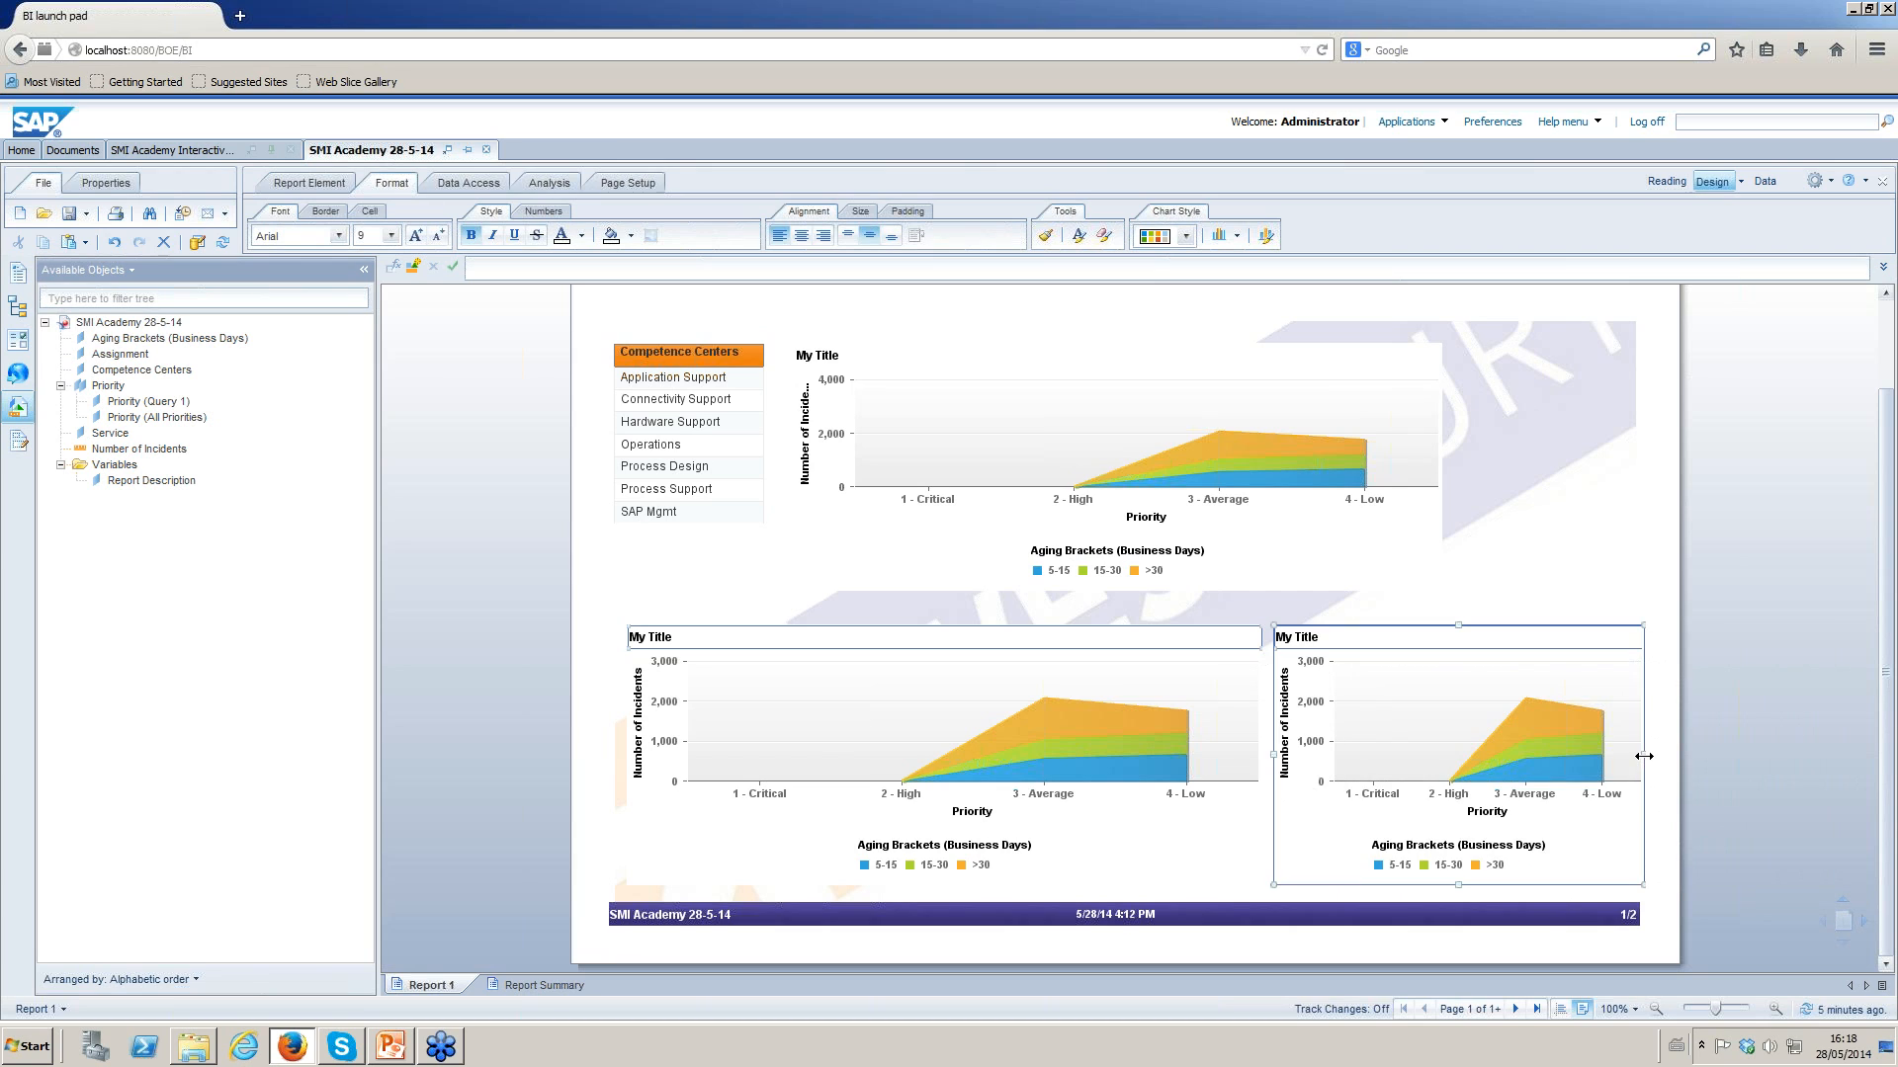
left_click_drag(1636, 758, 1629, 758)
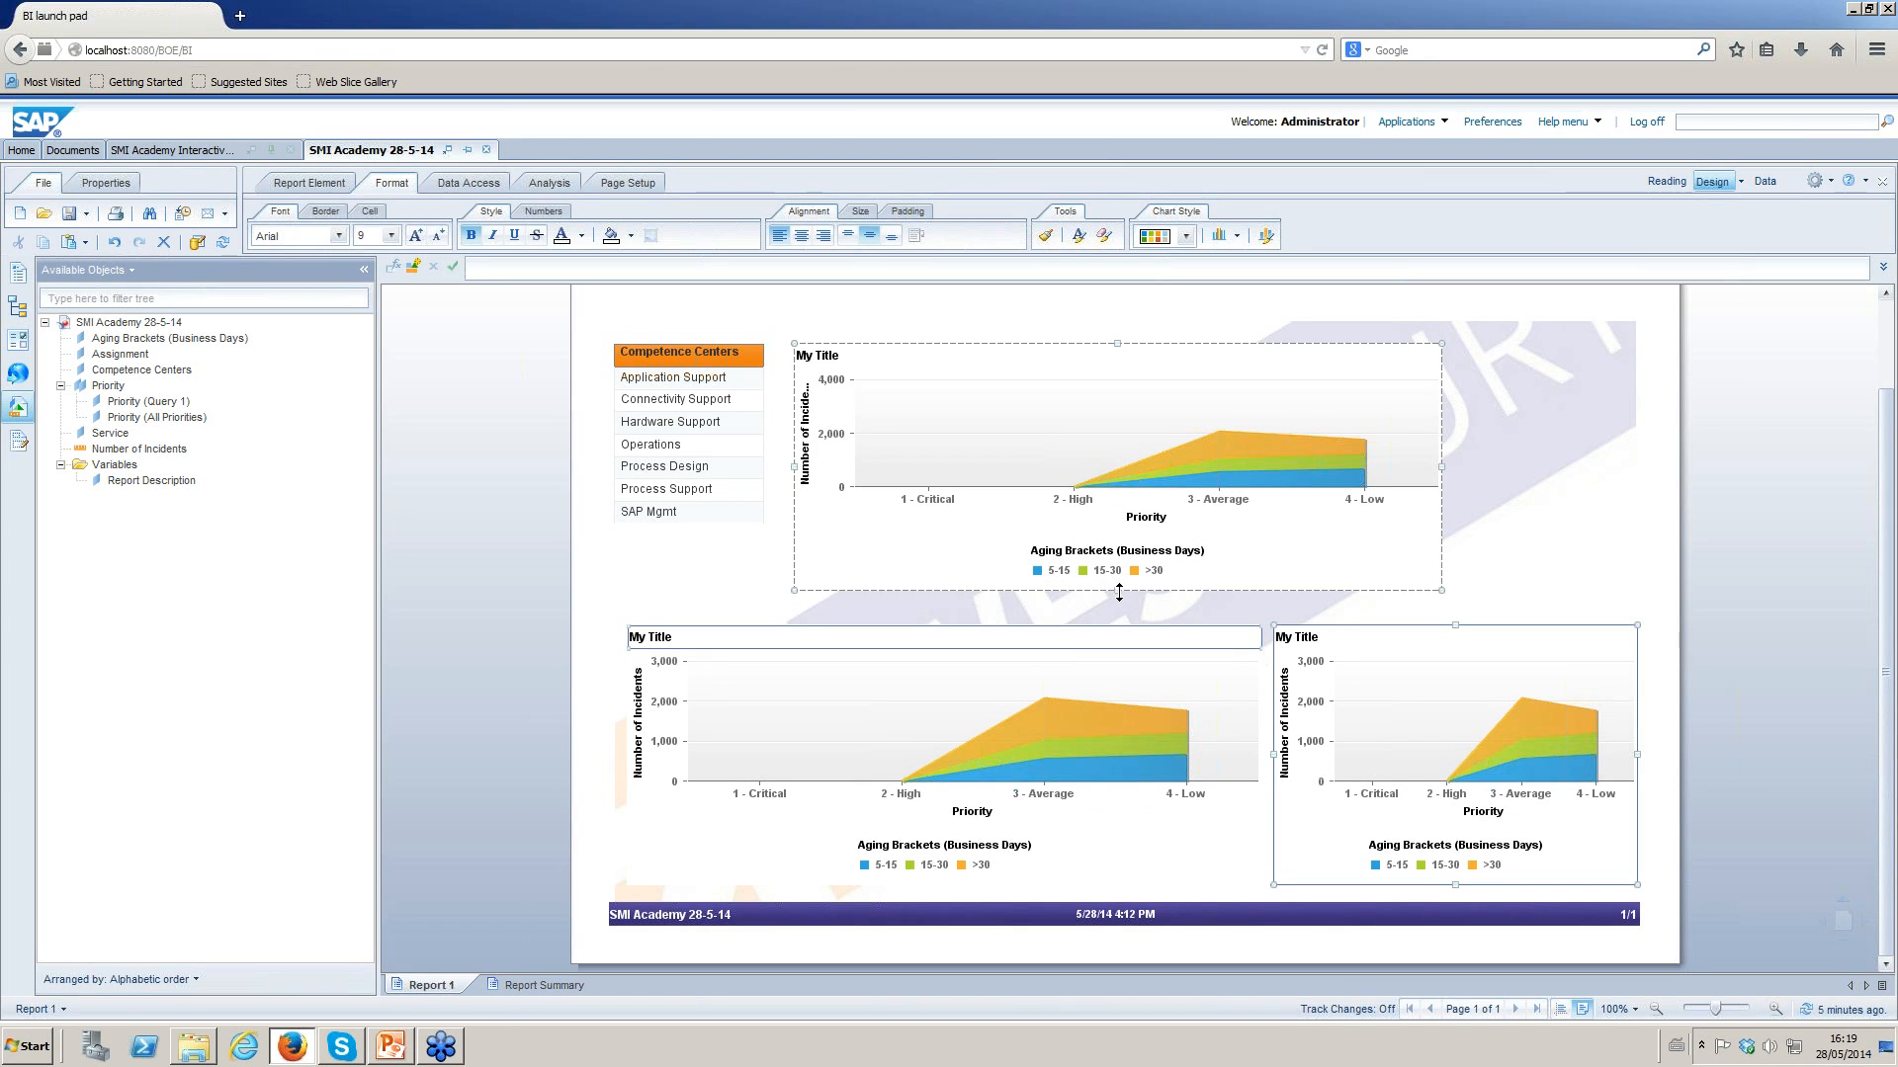
left_click_drag(1118, 599, 1119, 616)
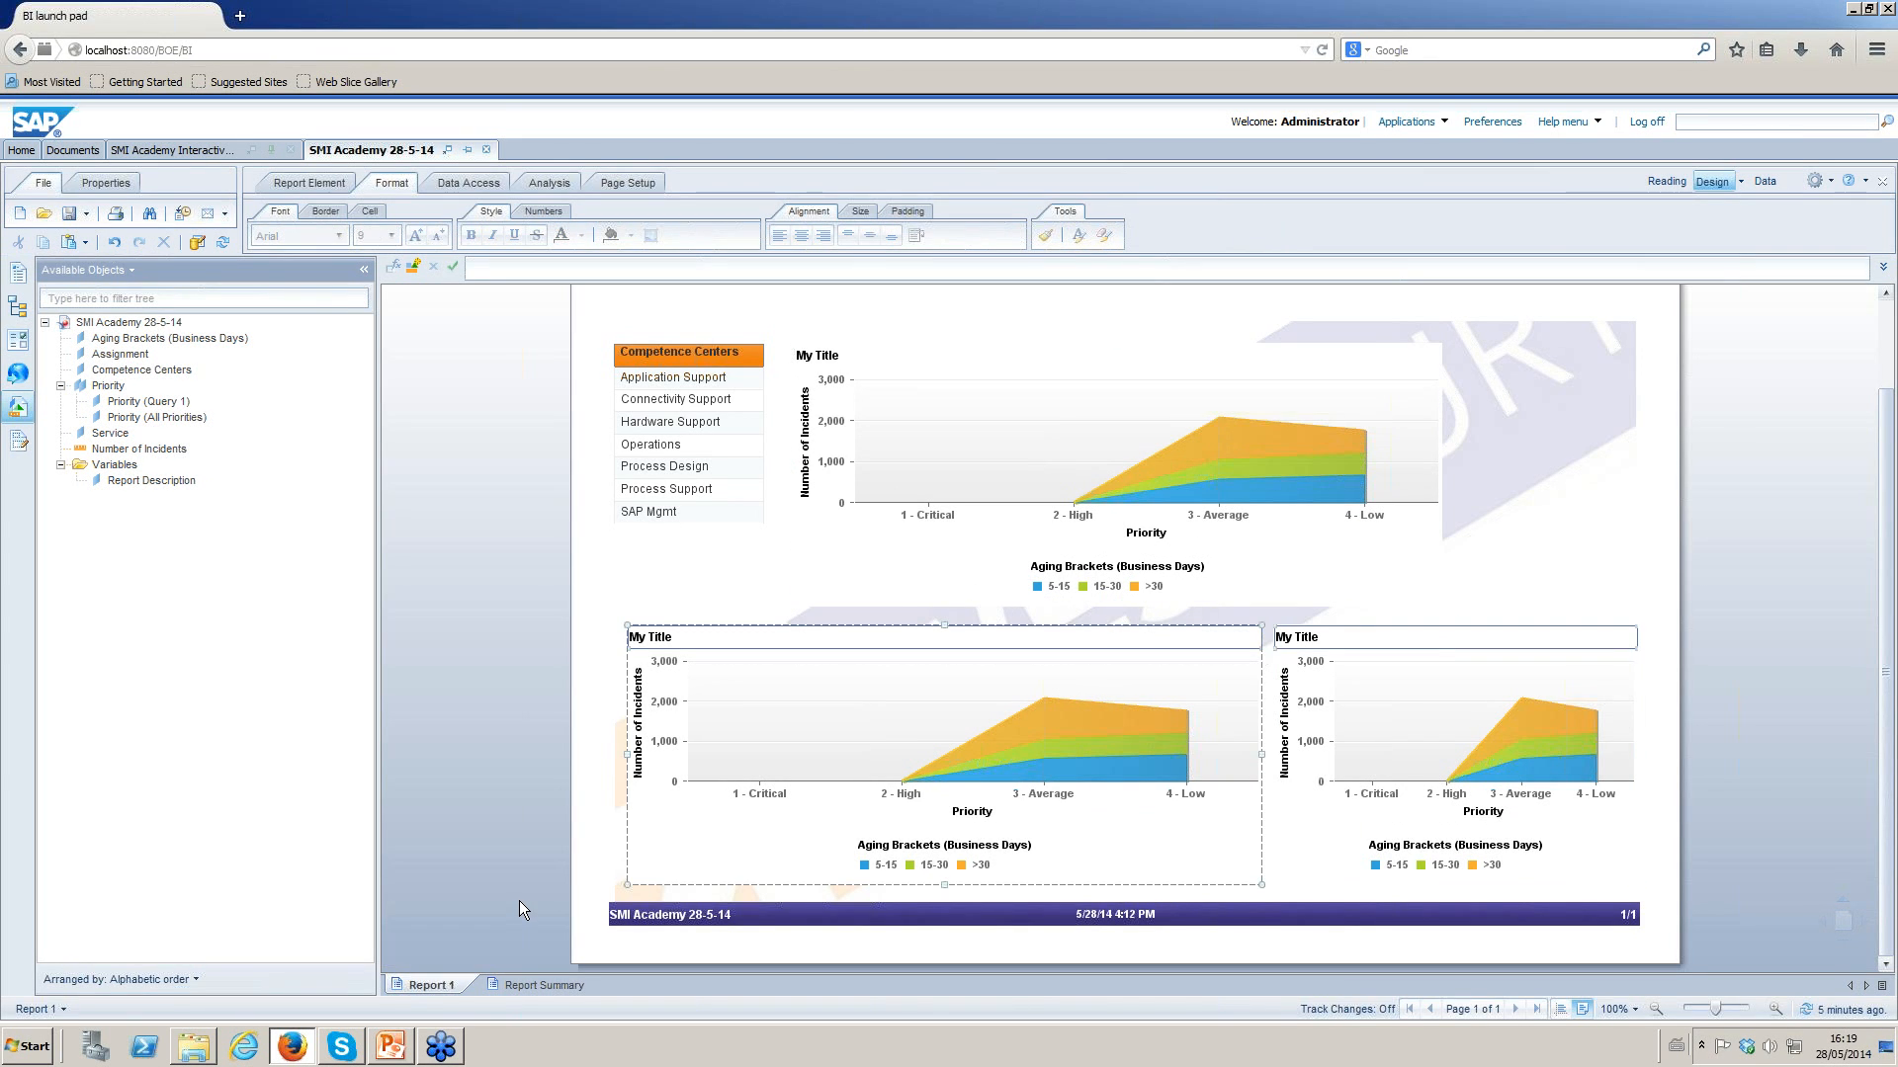
Assign Assignment to the category axis of the wide lower area chart.
right_click(1001, 697)
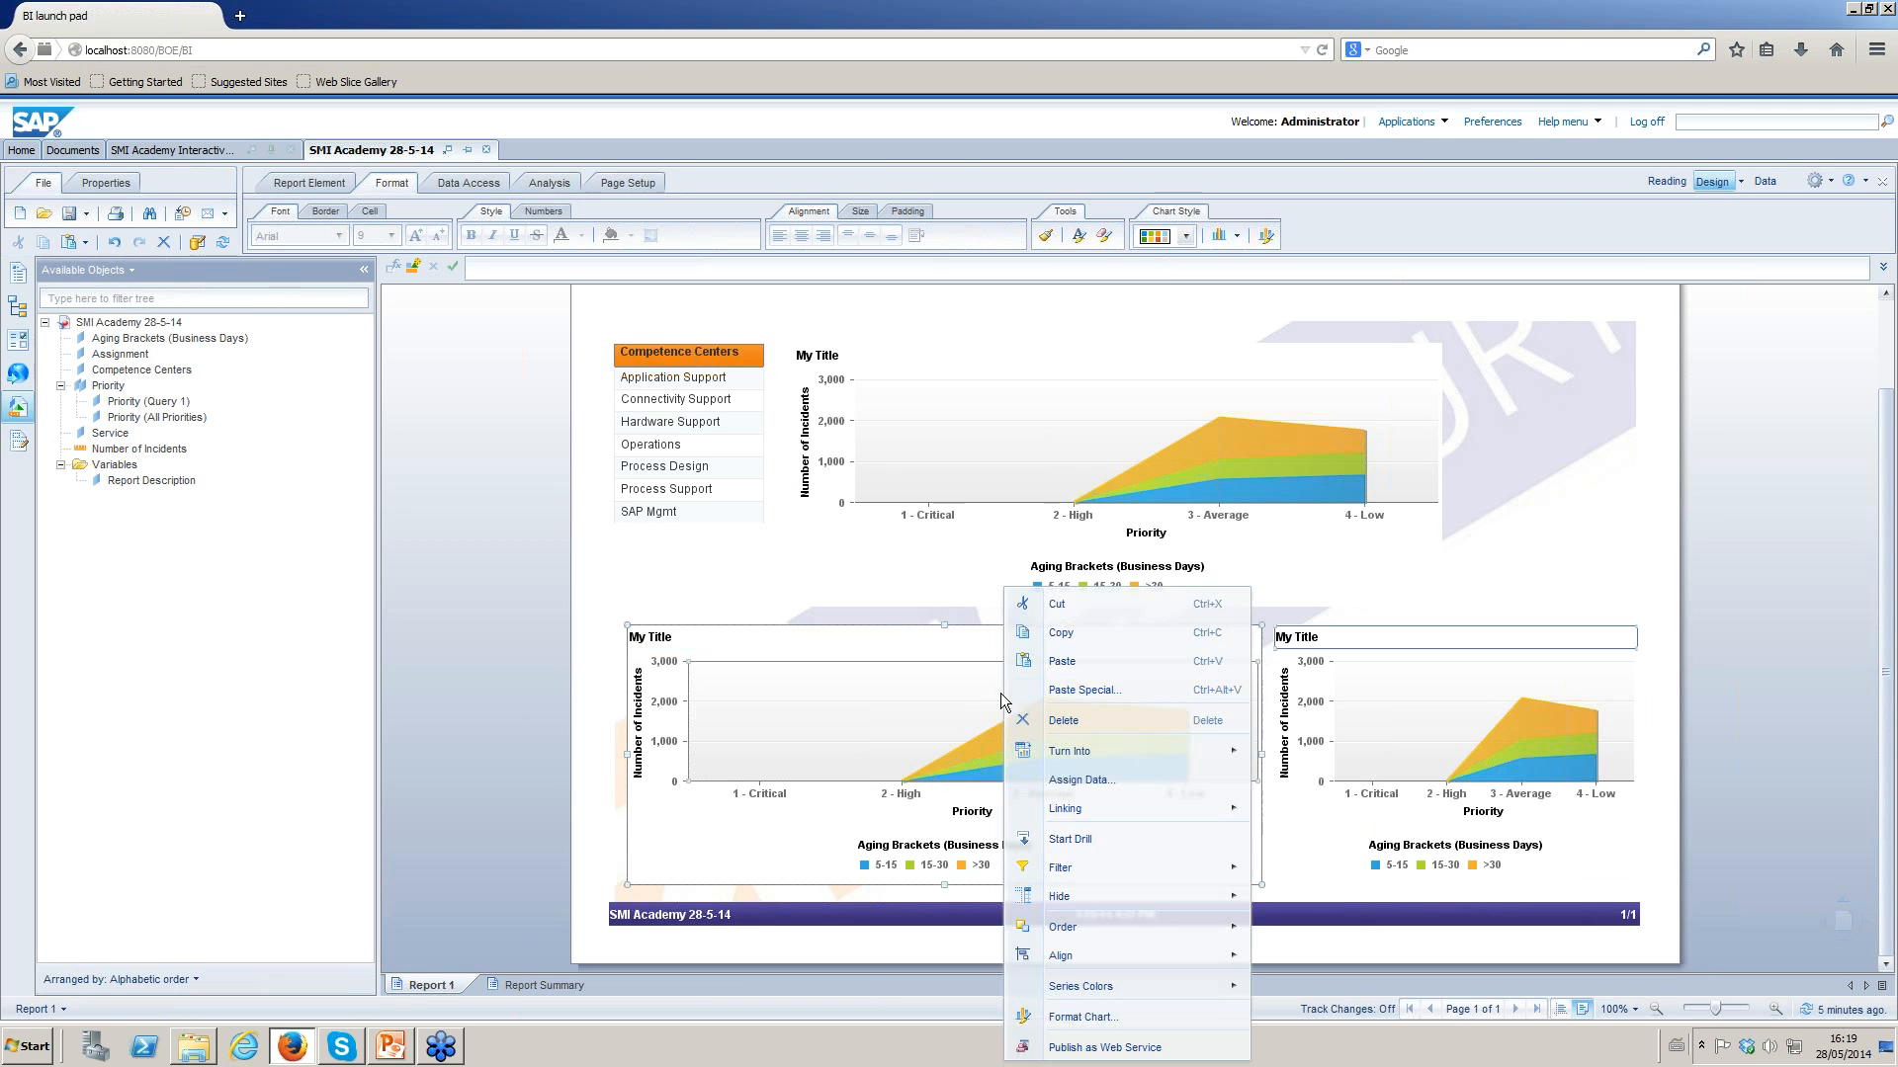
left_click(1115, 779)
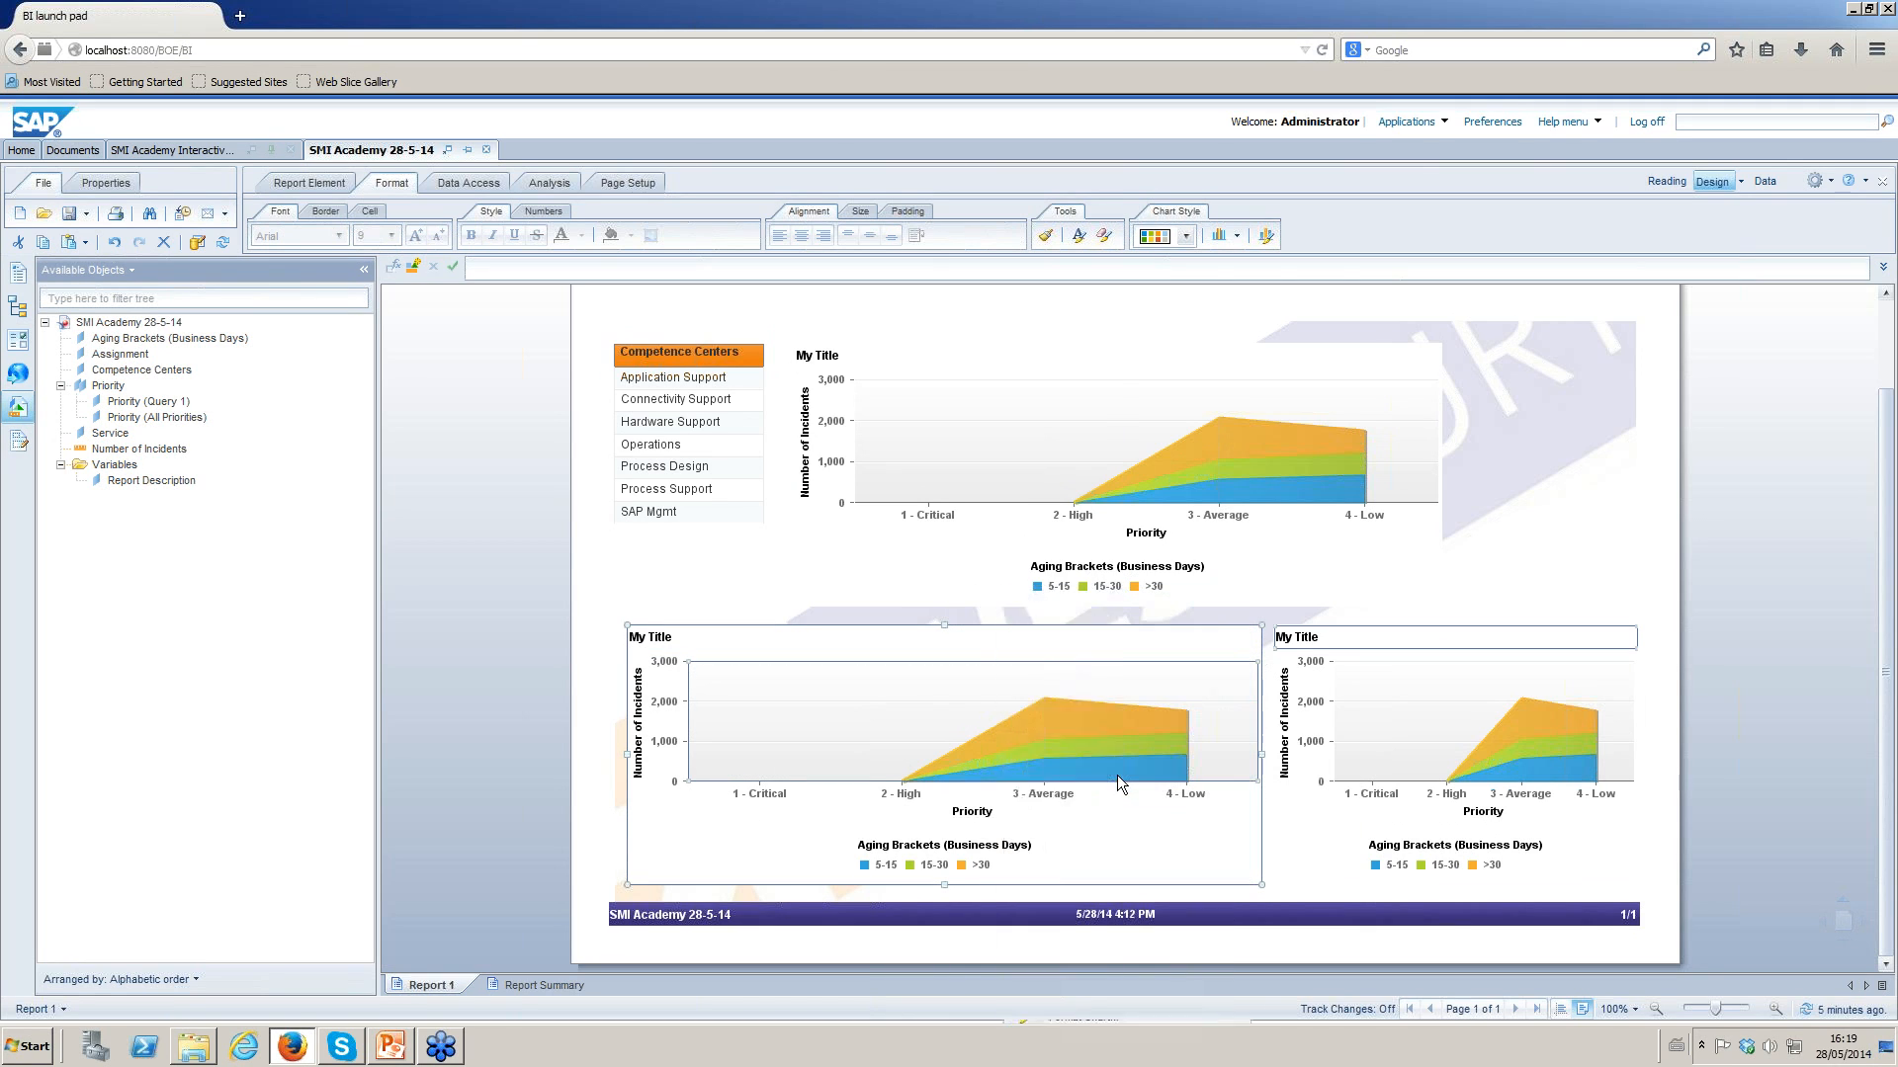
left_click(893, 481)
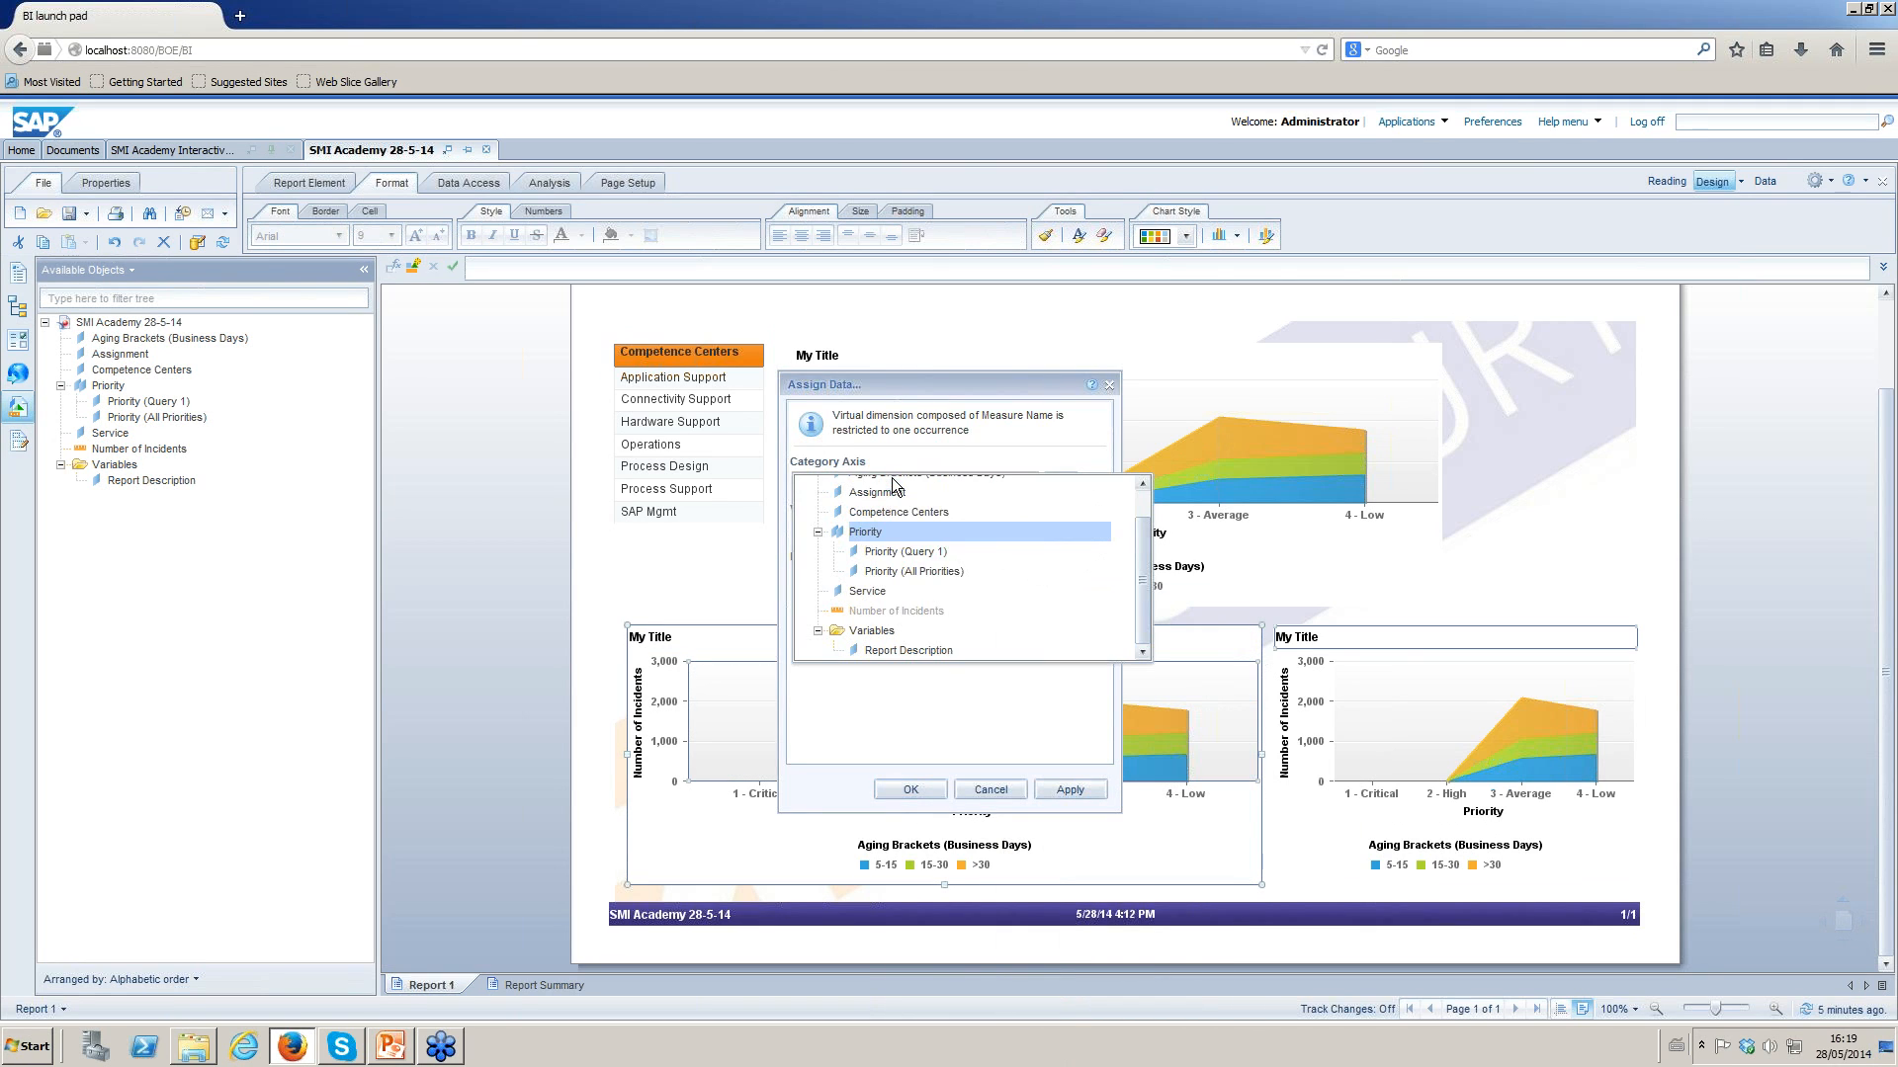
left_click(866, 496)
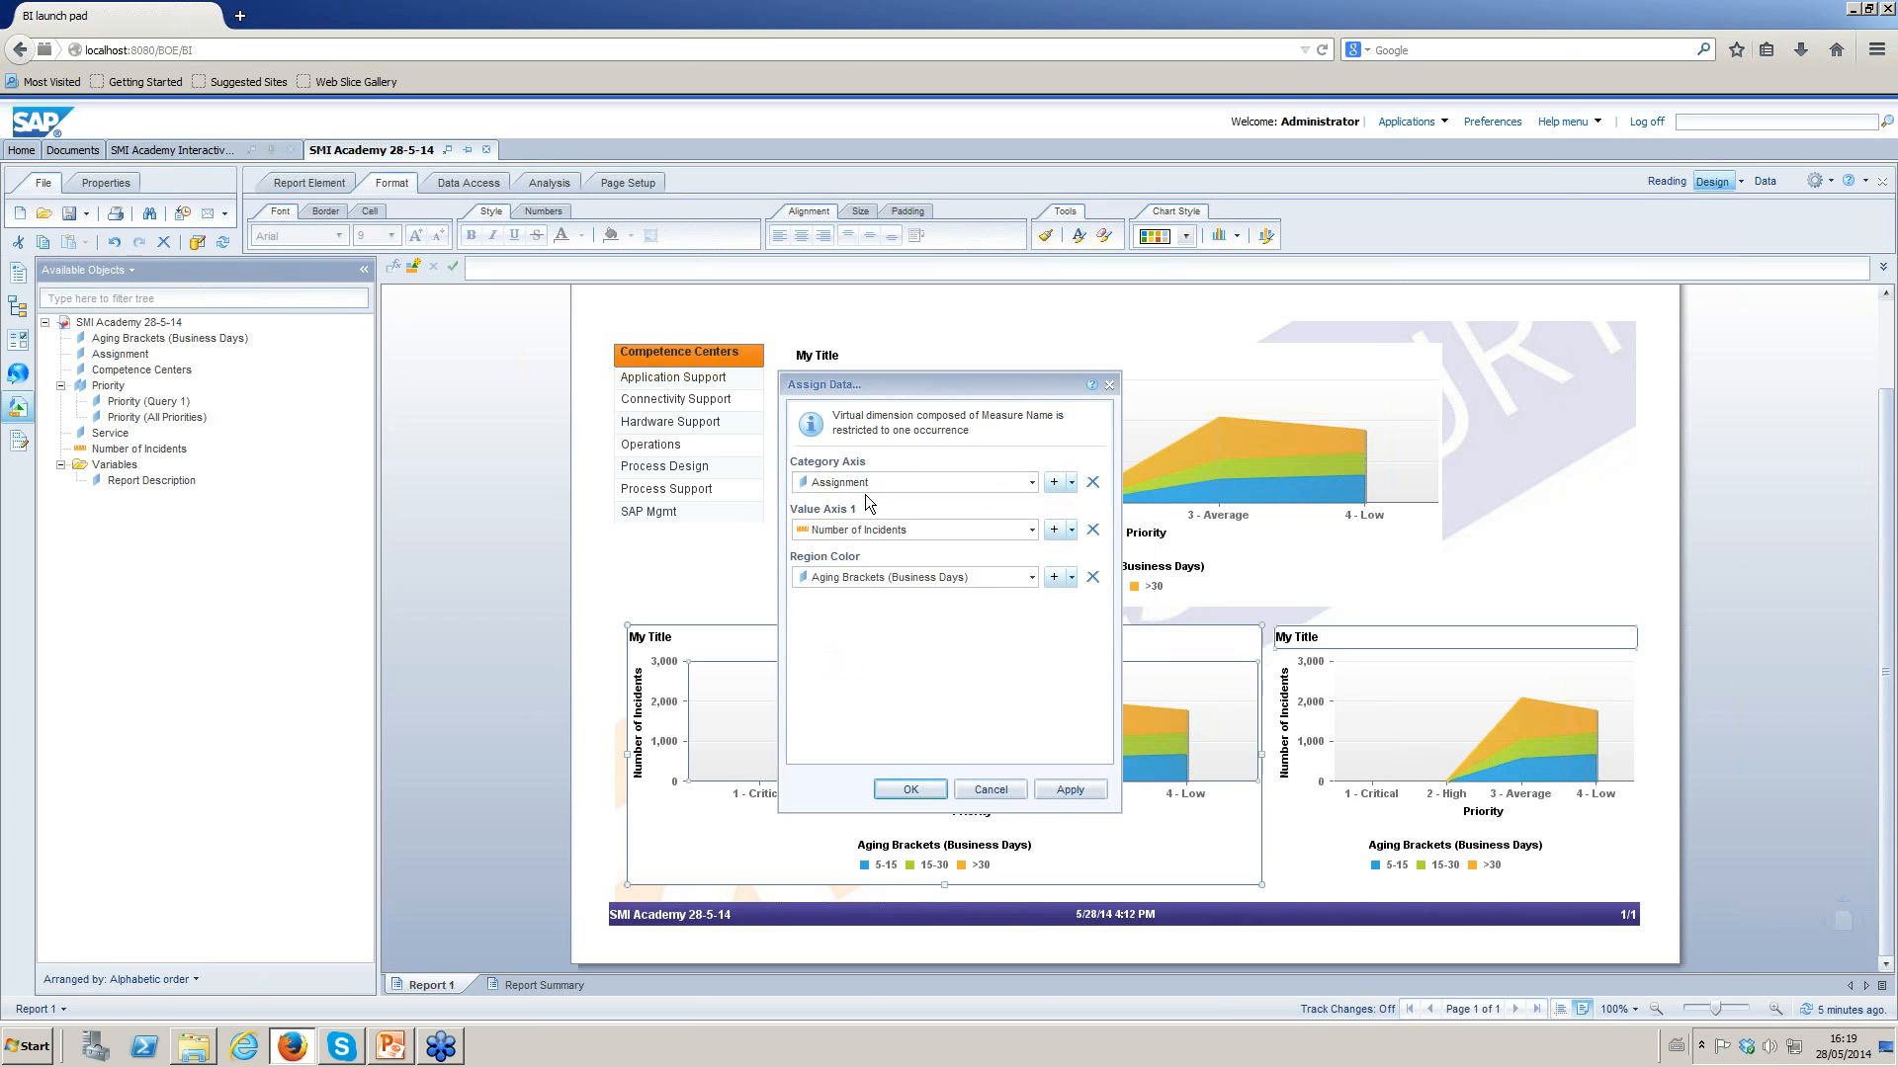
left_click(912, 790)
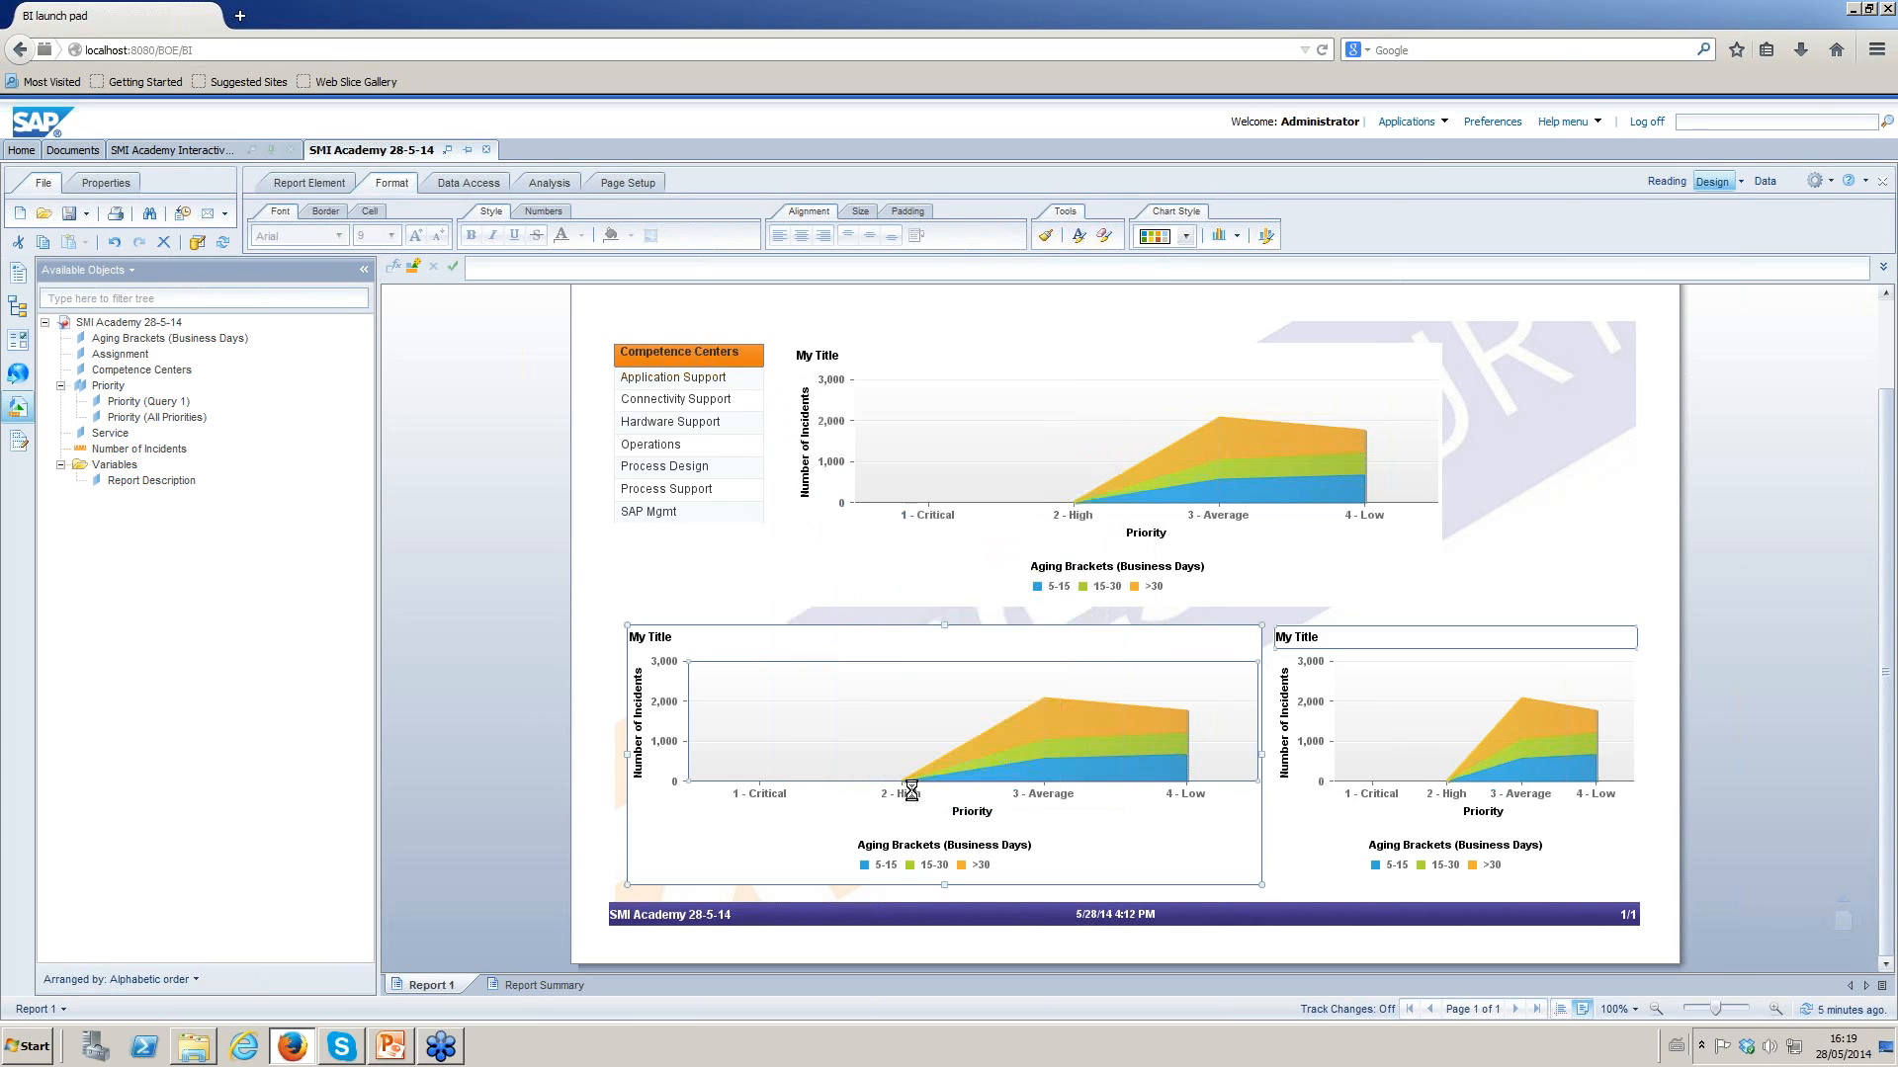
left_click(698, 817)
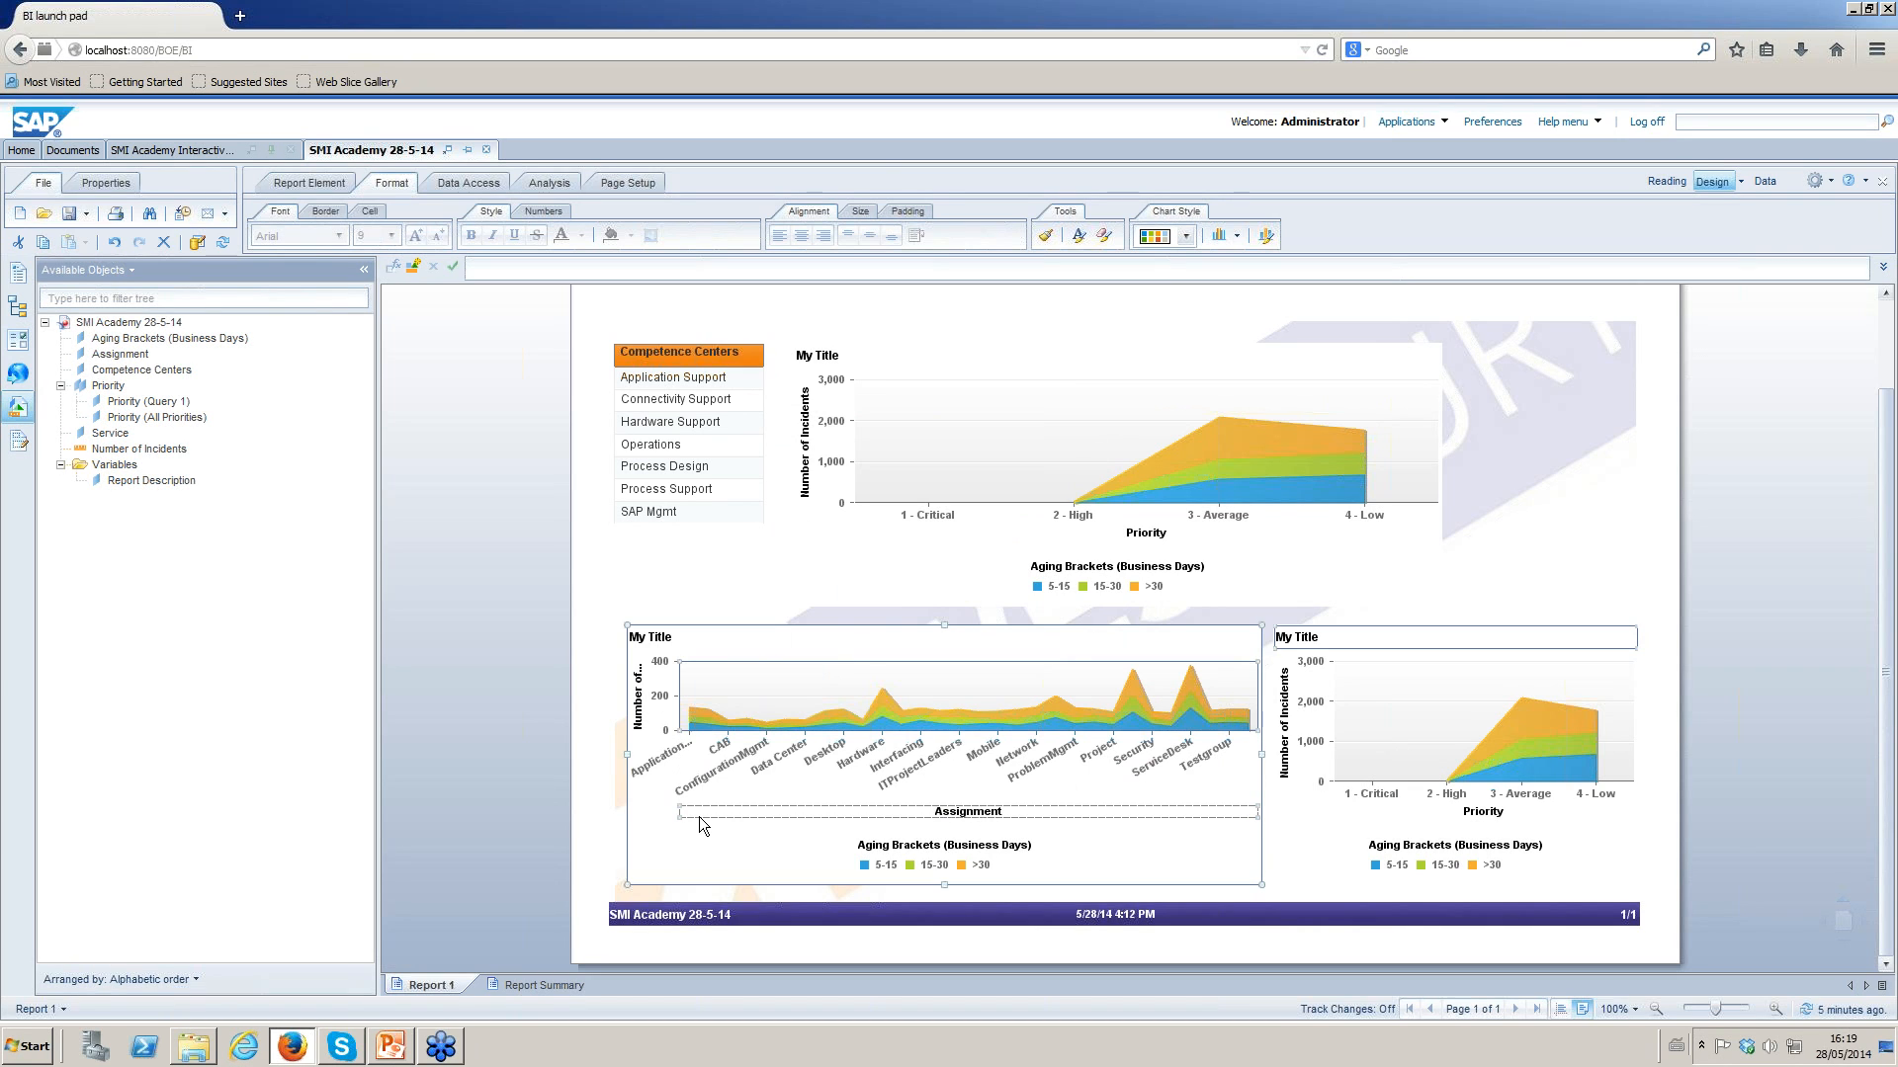
Assign Service to the category axis of the narrow lower area chart.
right_click(1451, 779)
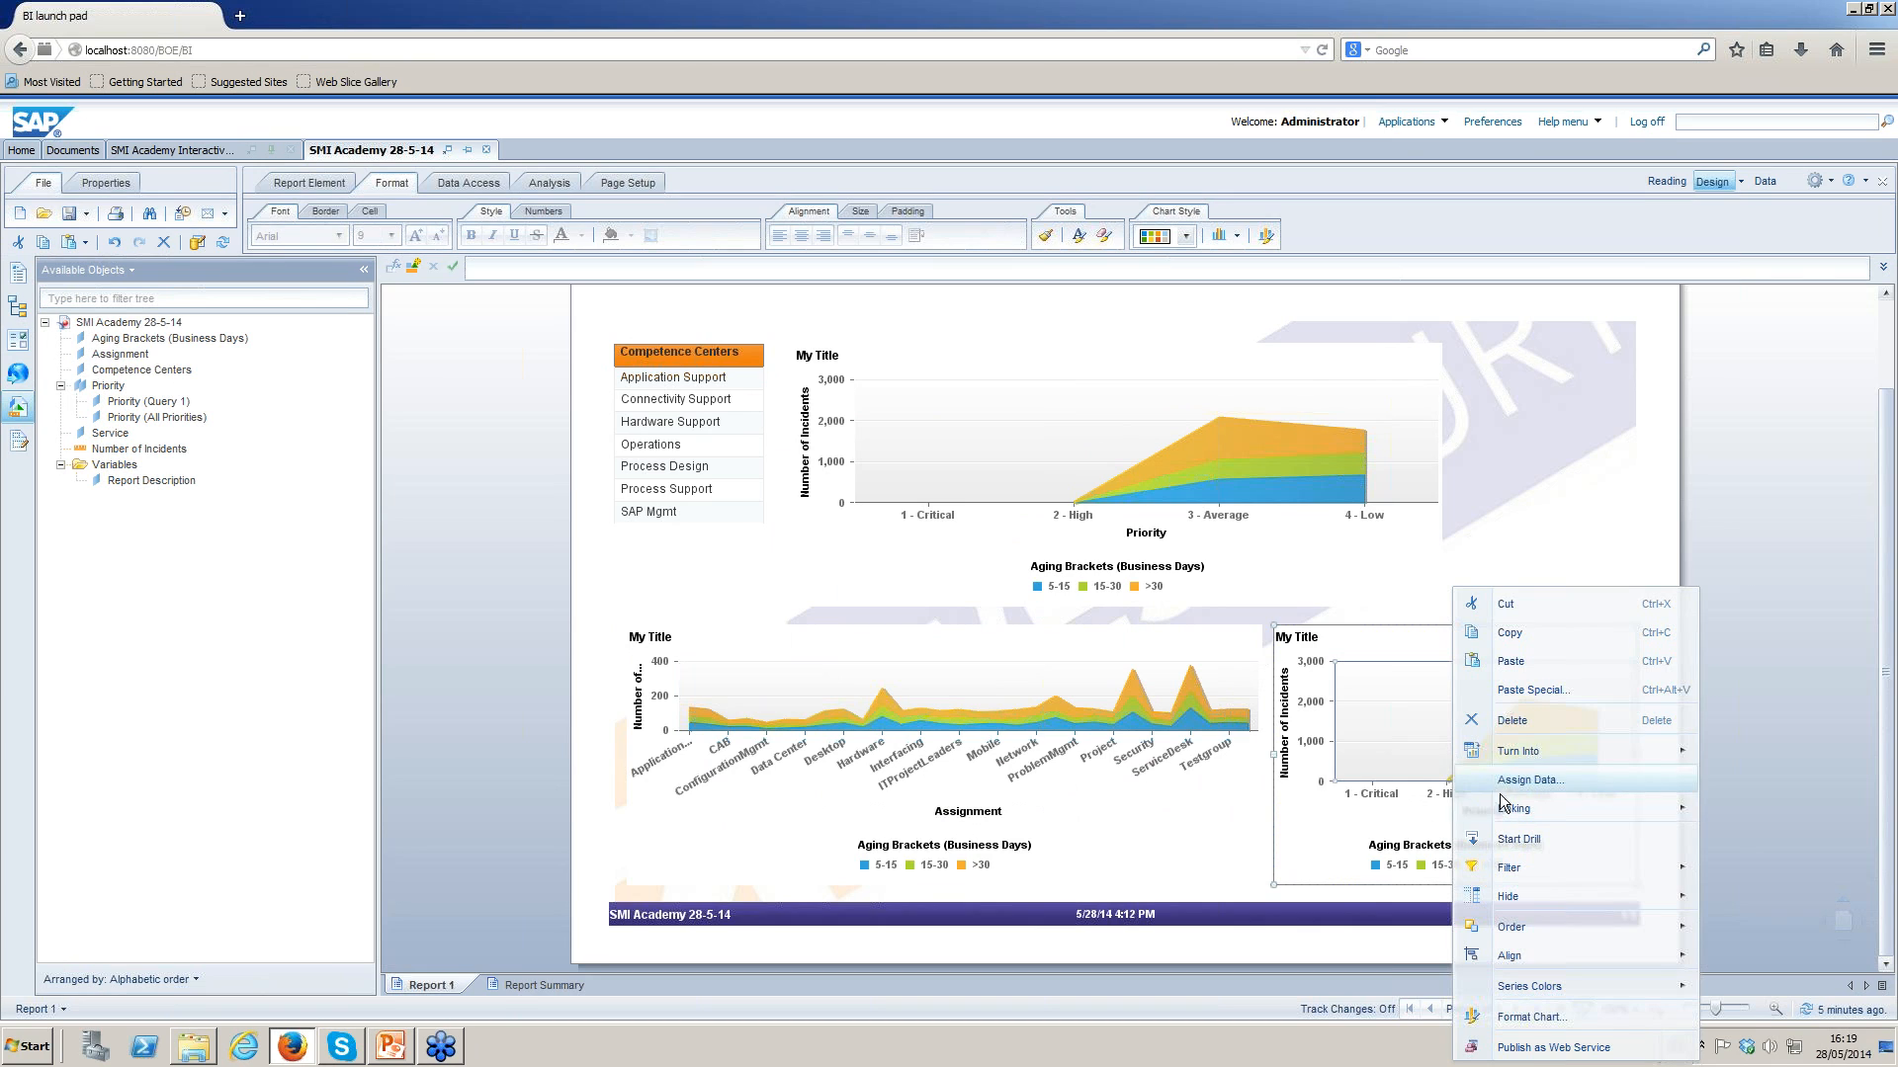
left_click(1517, 780)
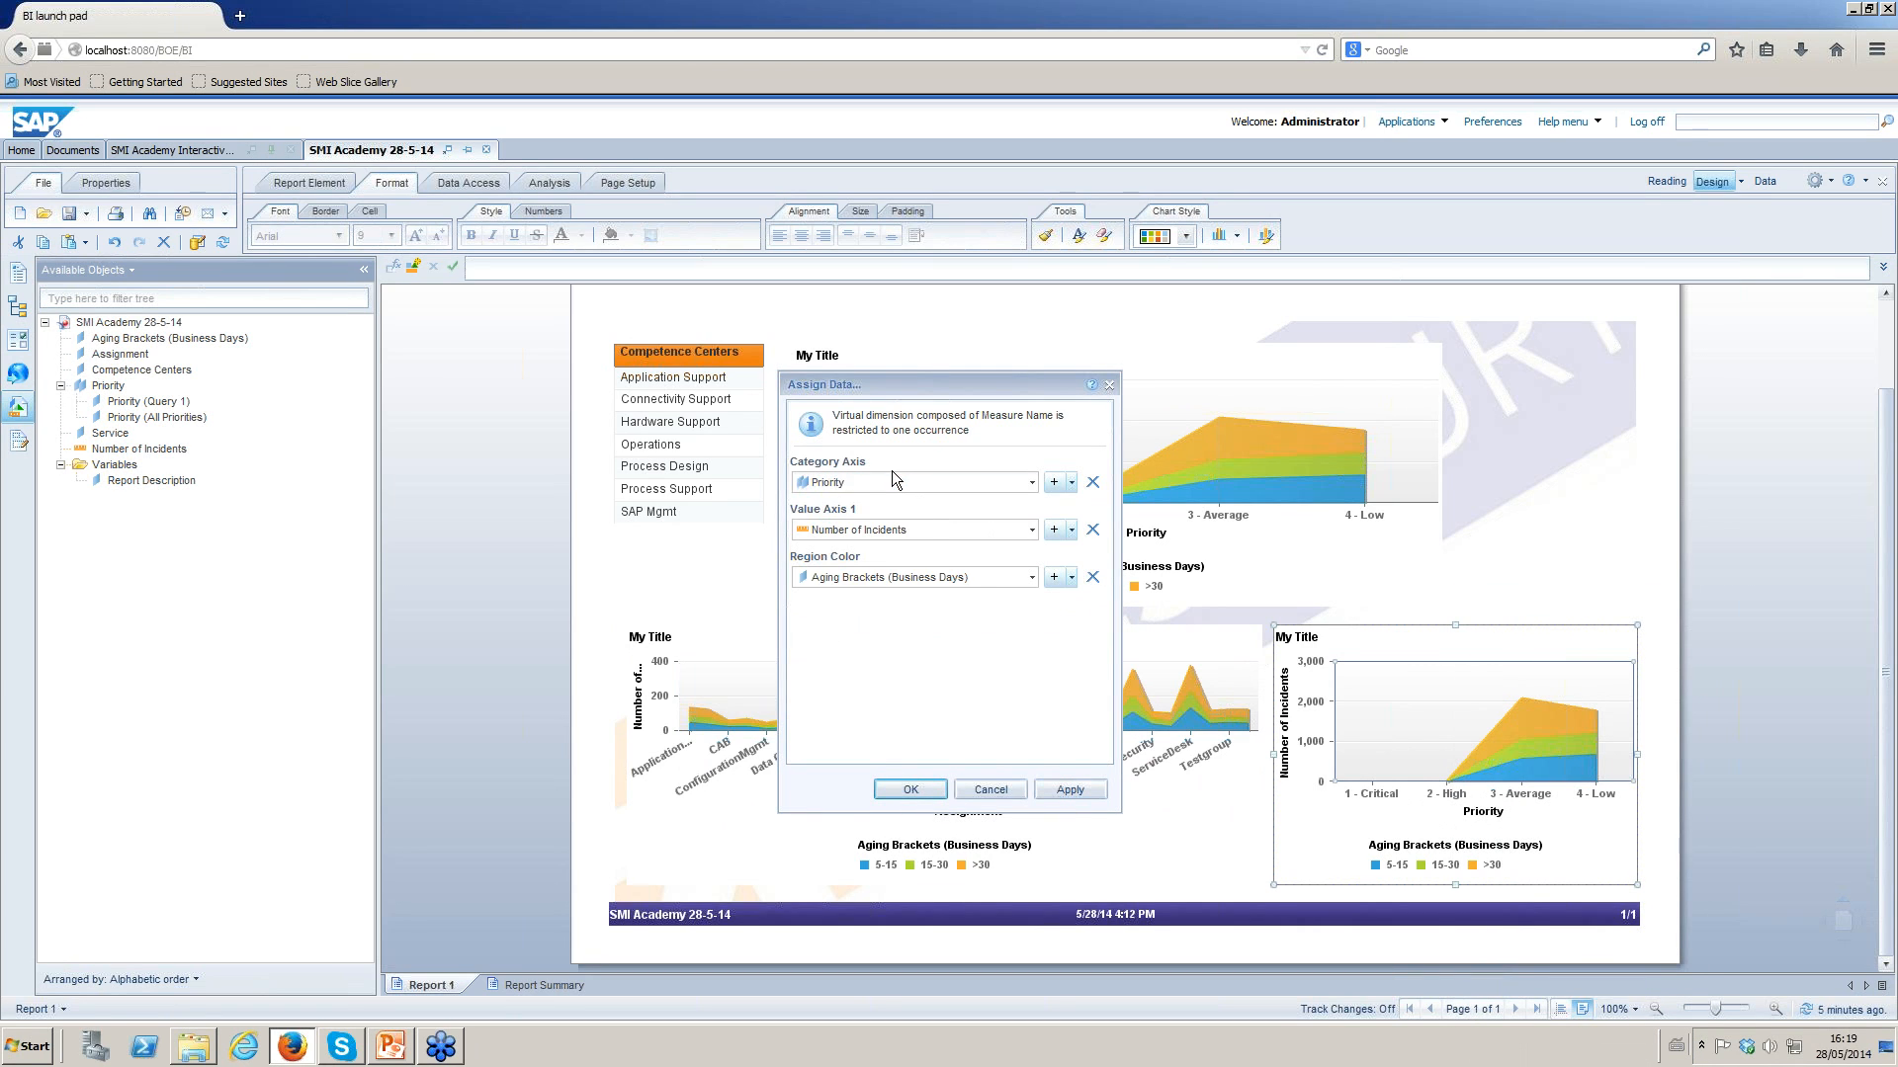
left_click(892, 481)
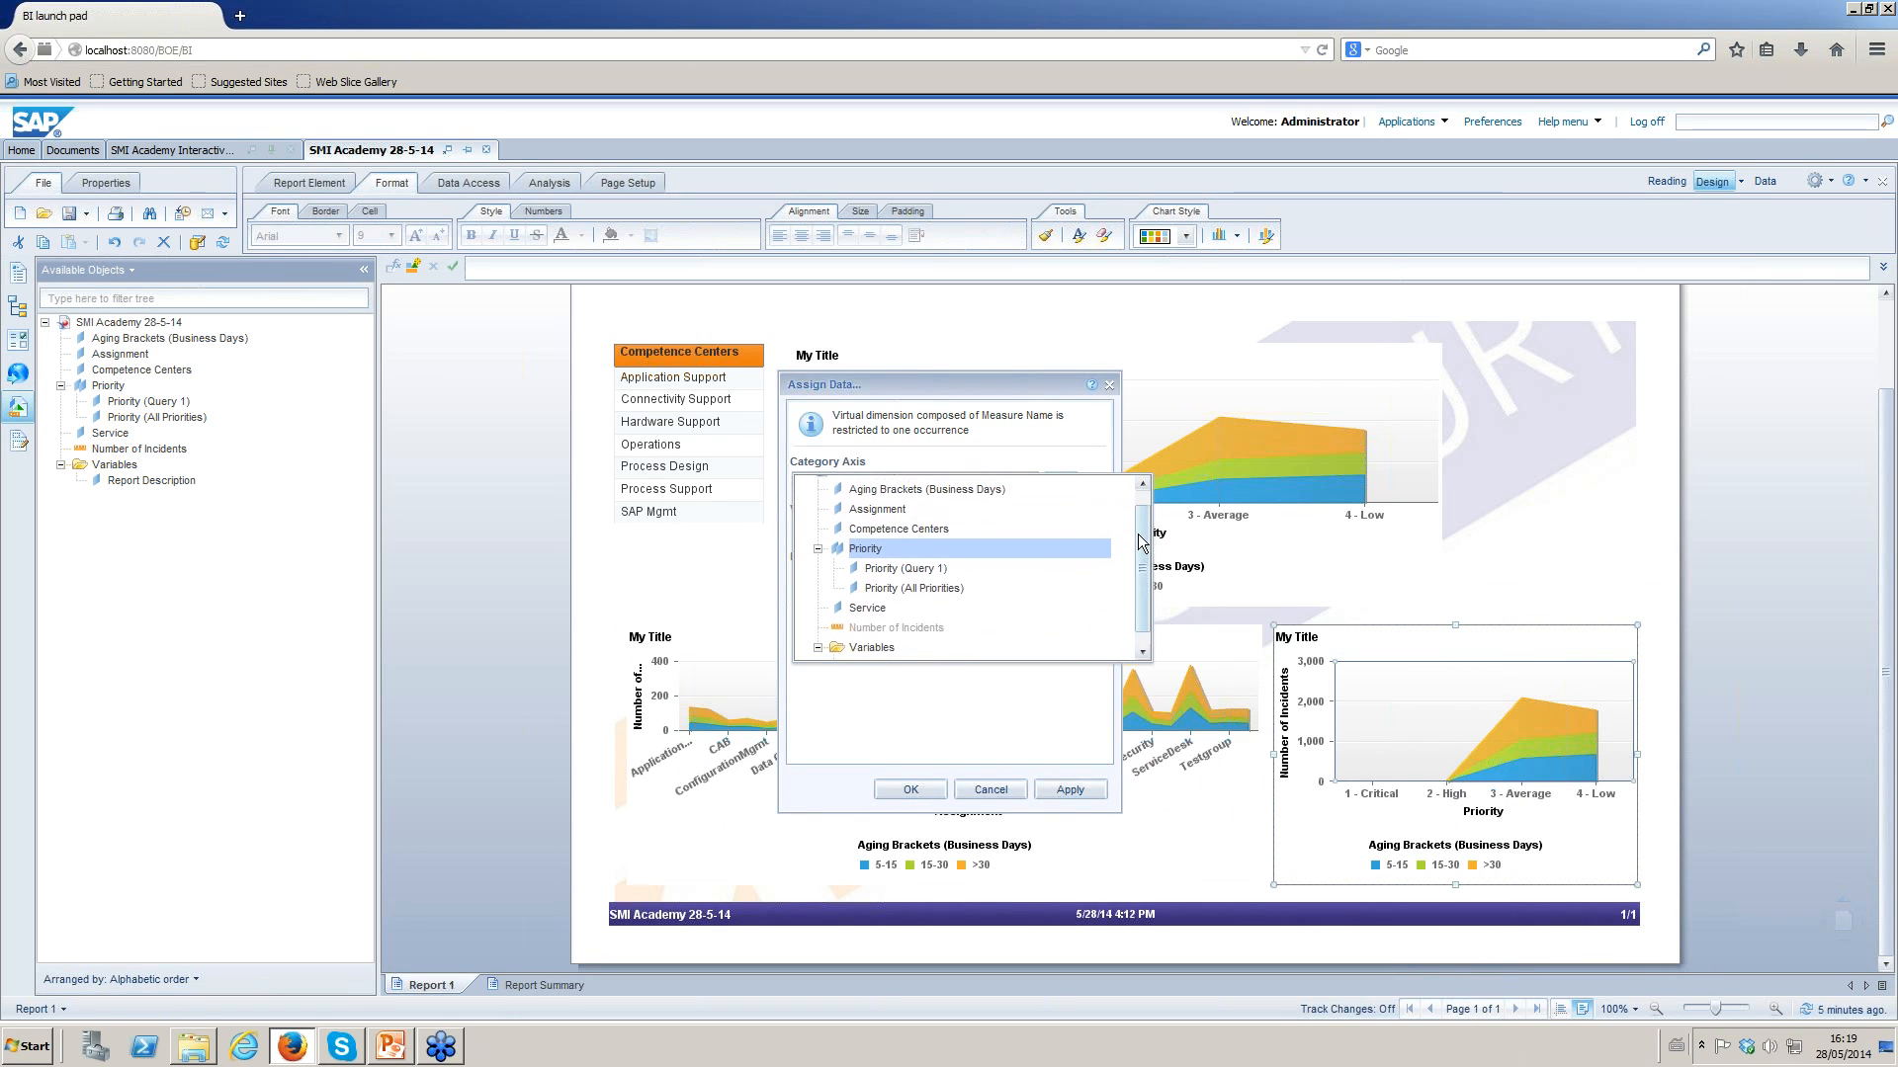
left_click(869, 604)
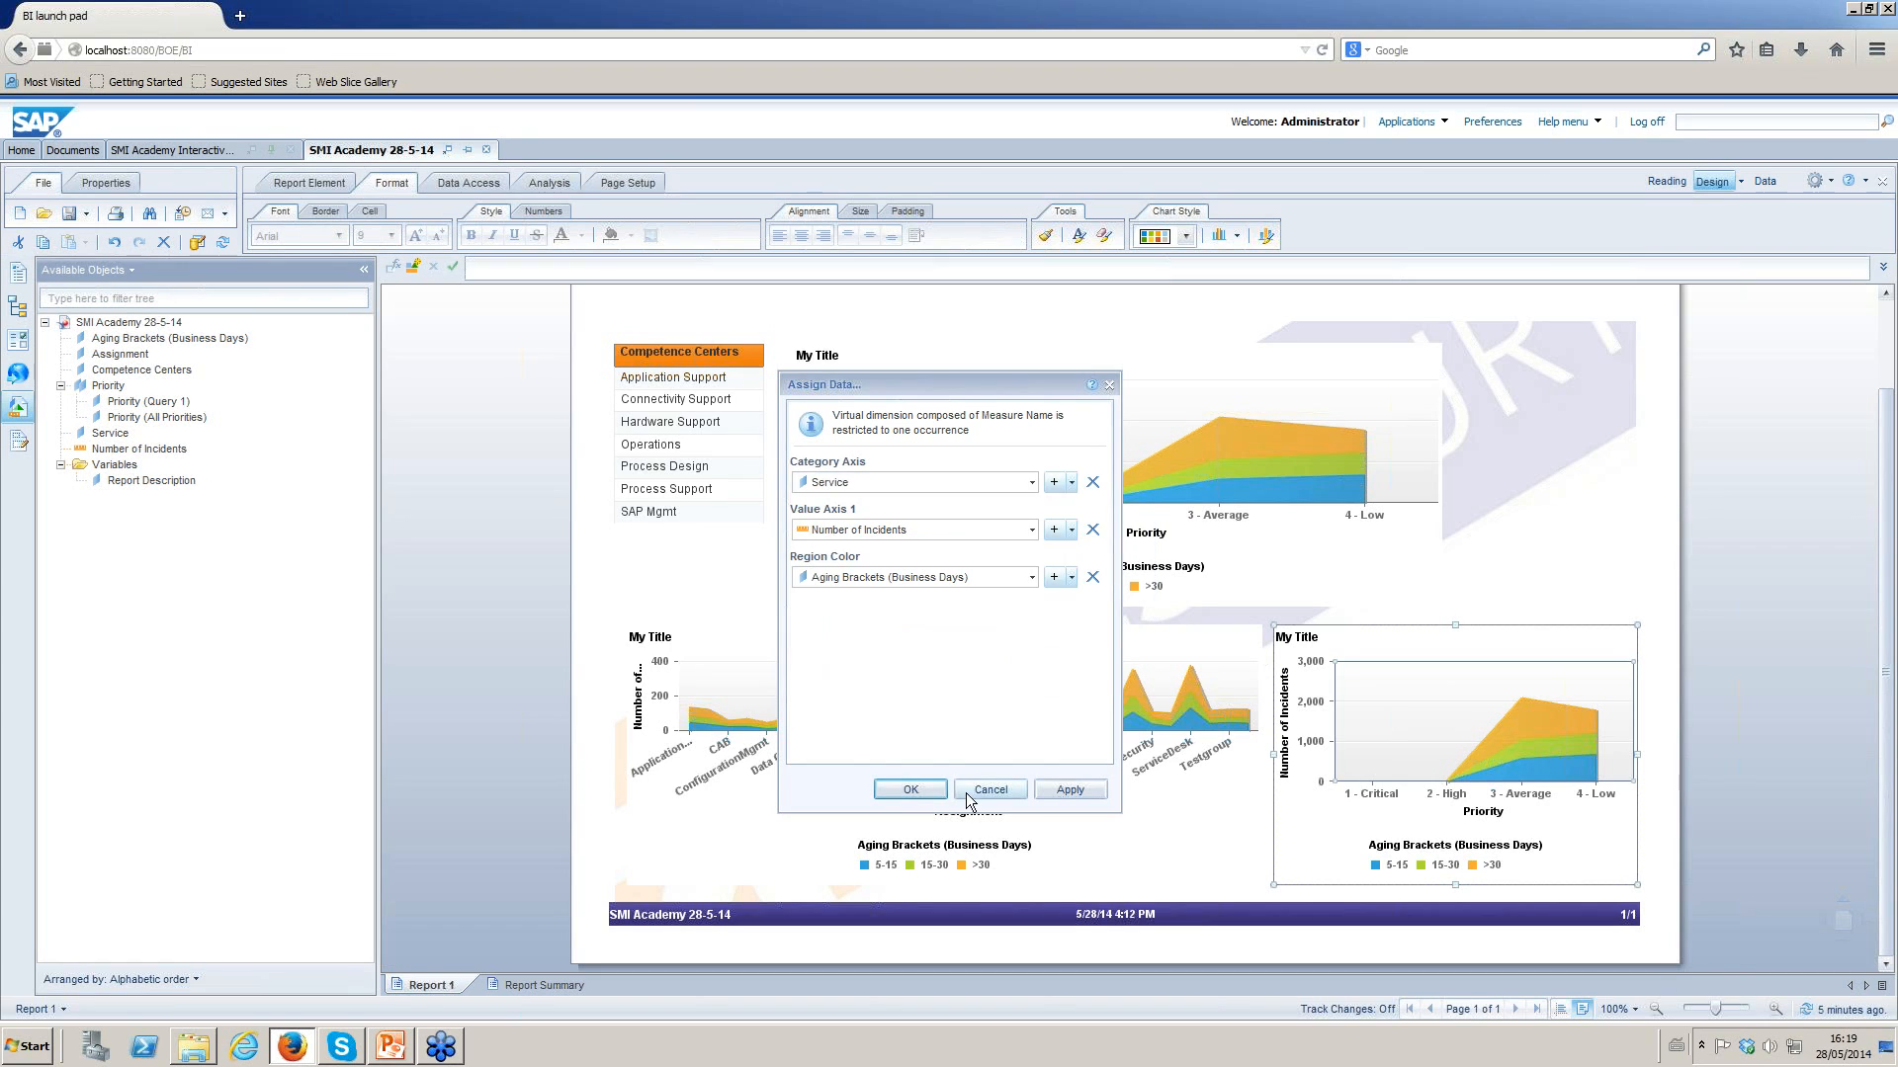
left_click(911, 788)
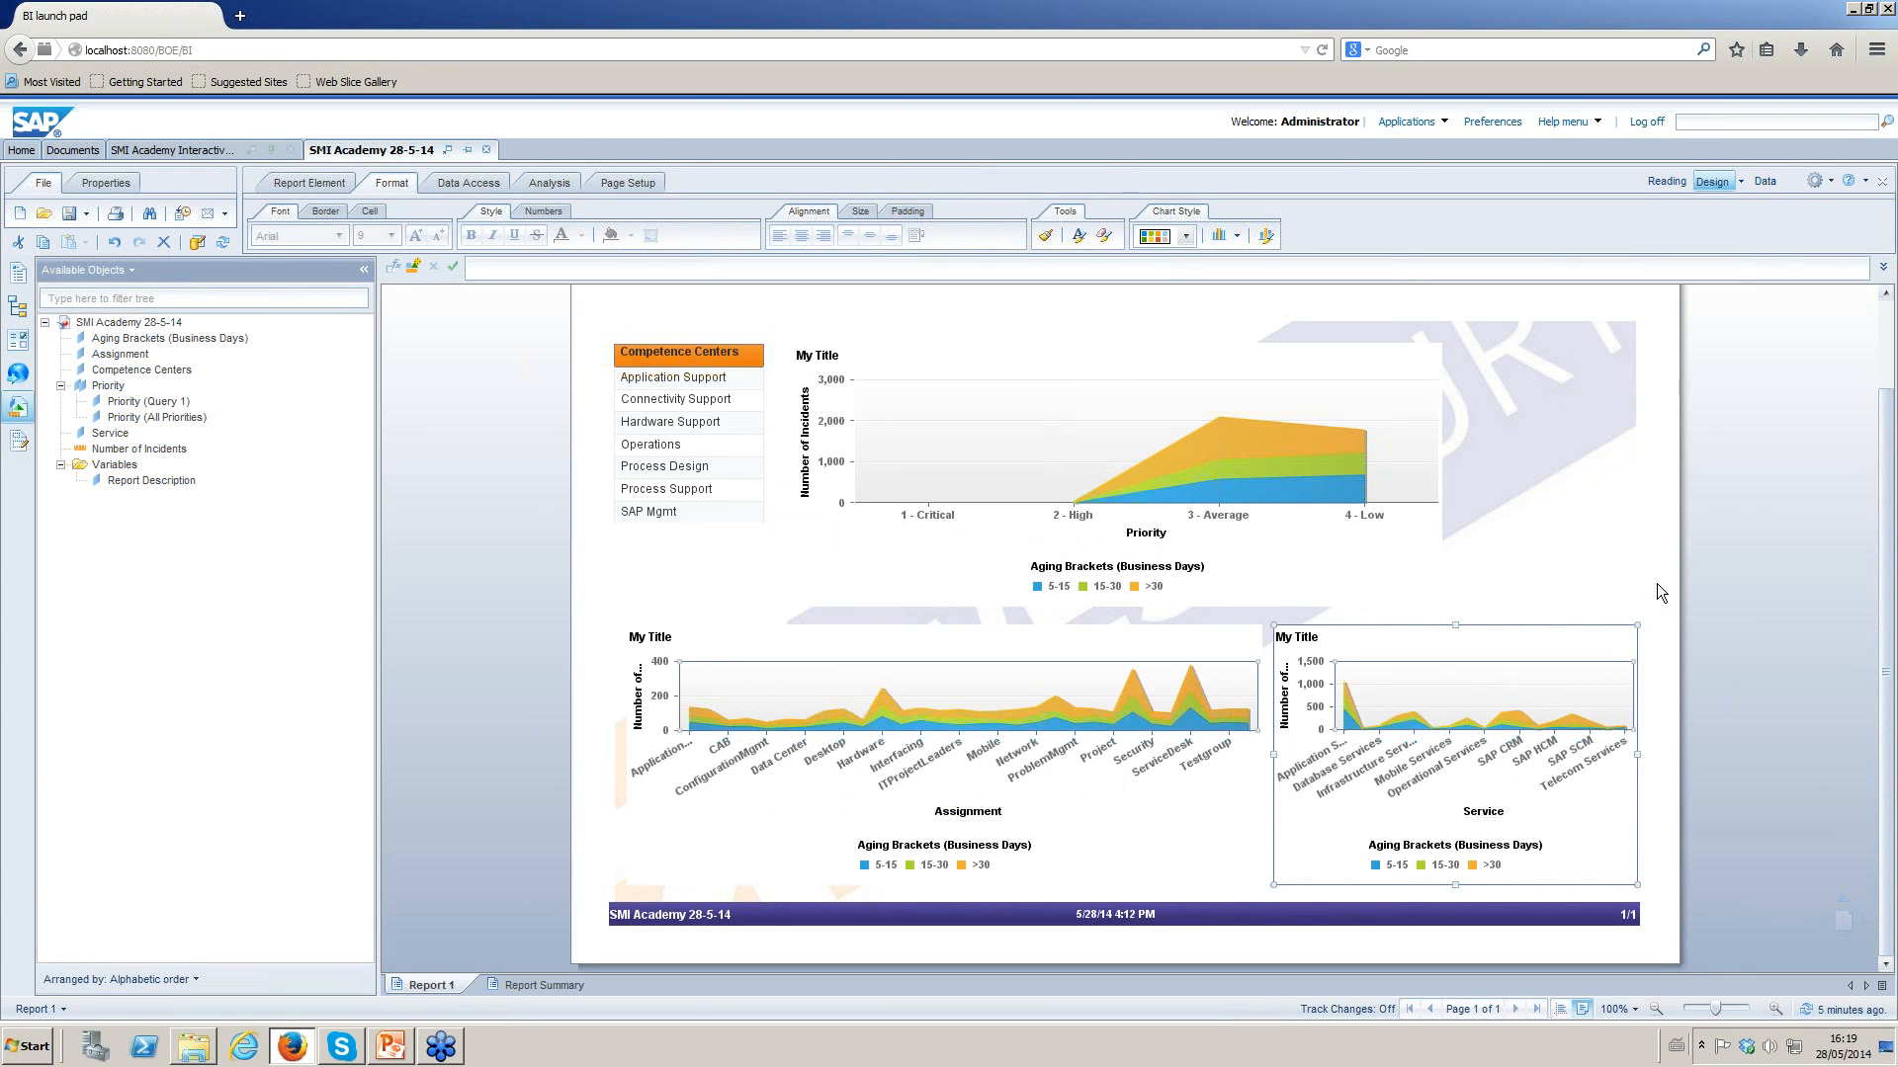
Shift the Assignment chart slightly towards the page margin and widen it, narrowing the Service chart beside it to make room.
left_click(849, 756)
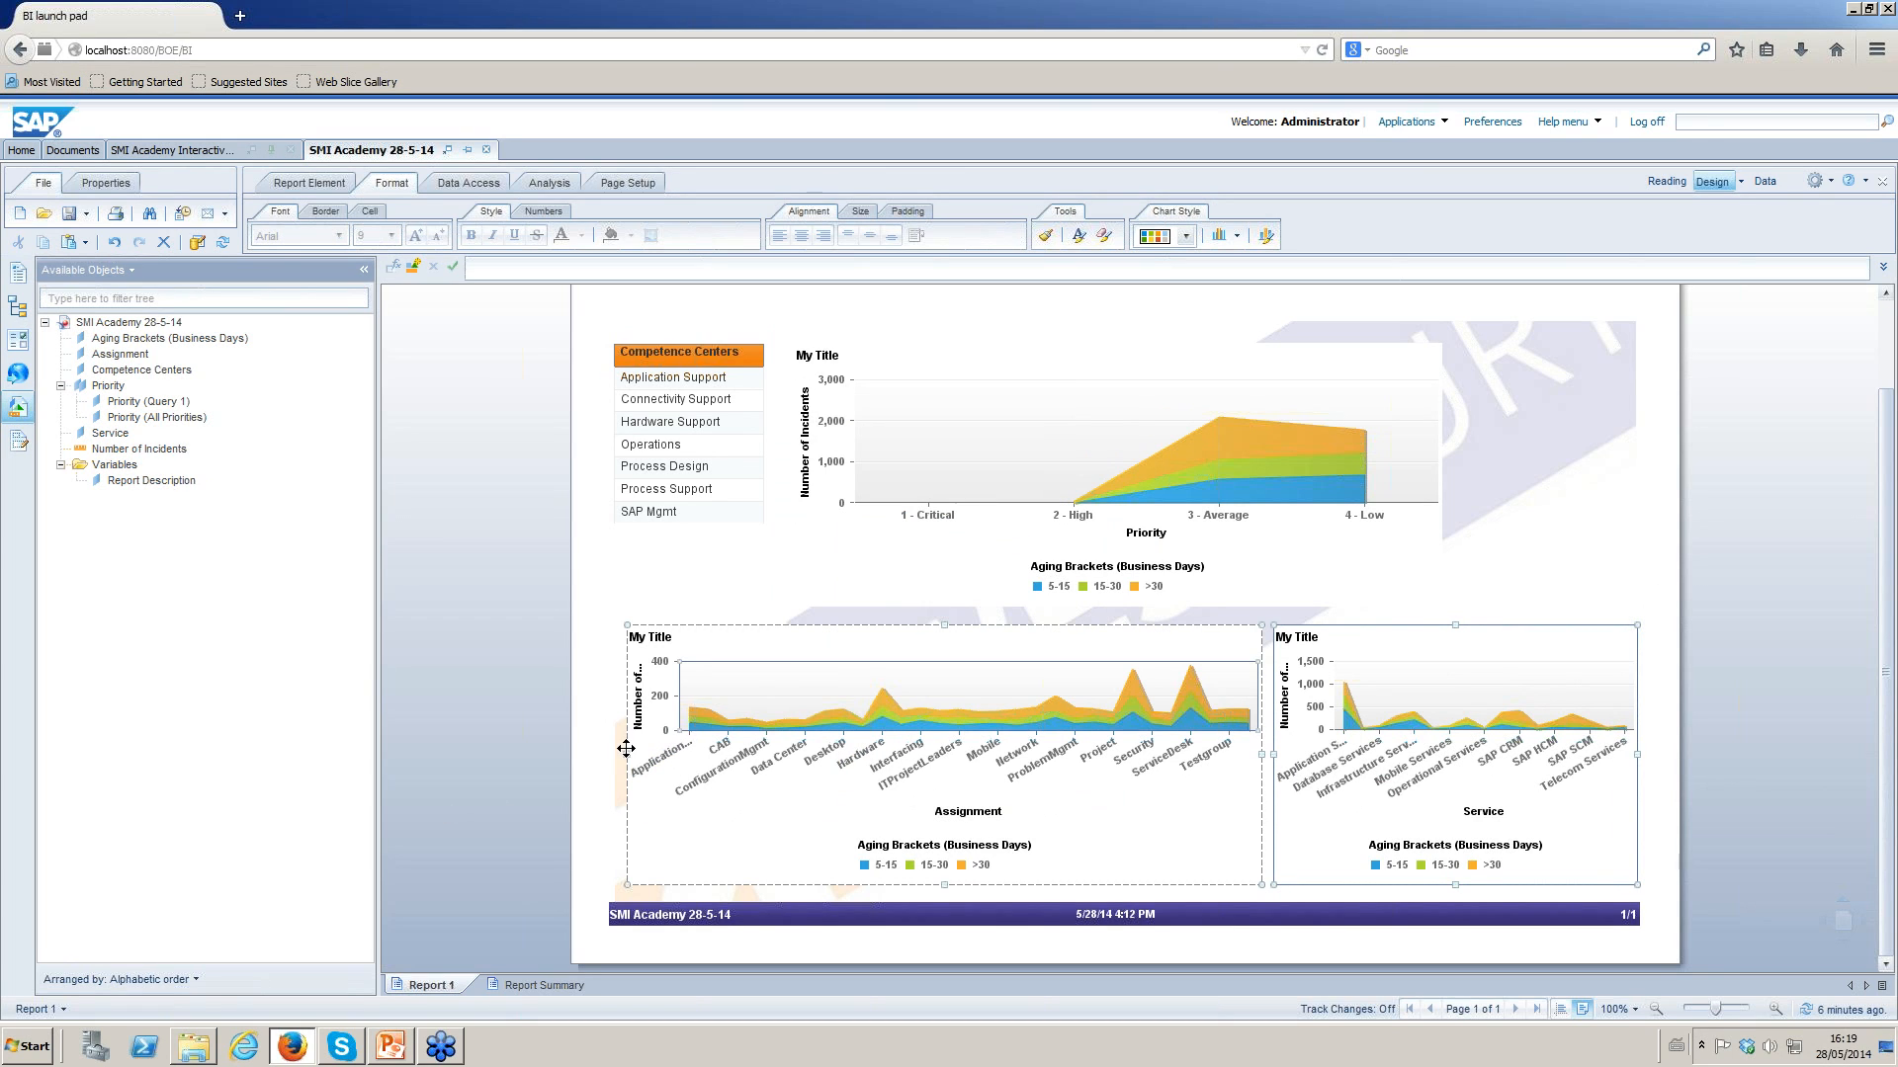
left_click_drag(618, 754, 618, 754)
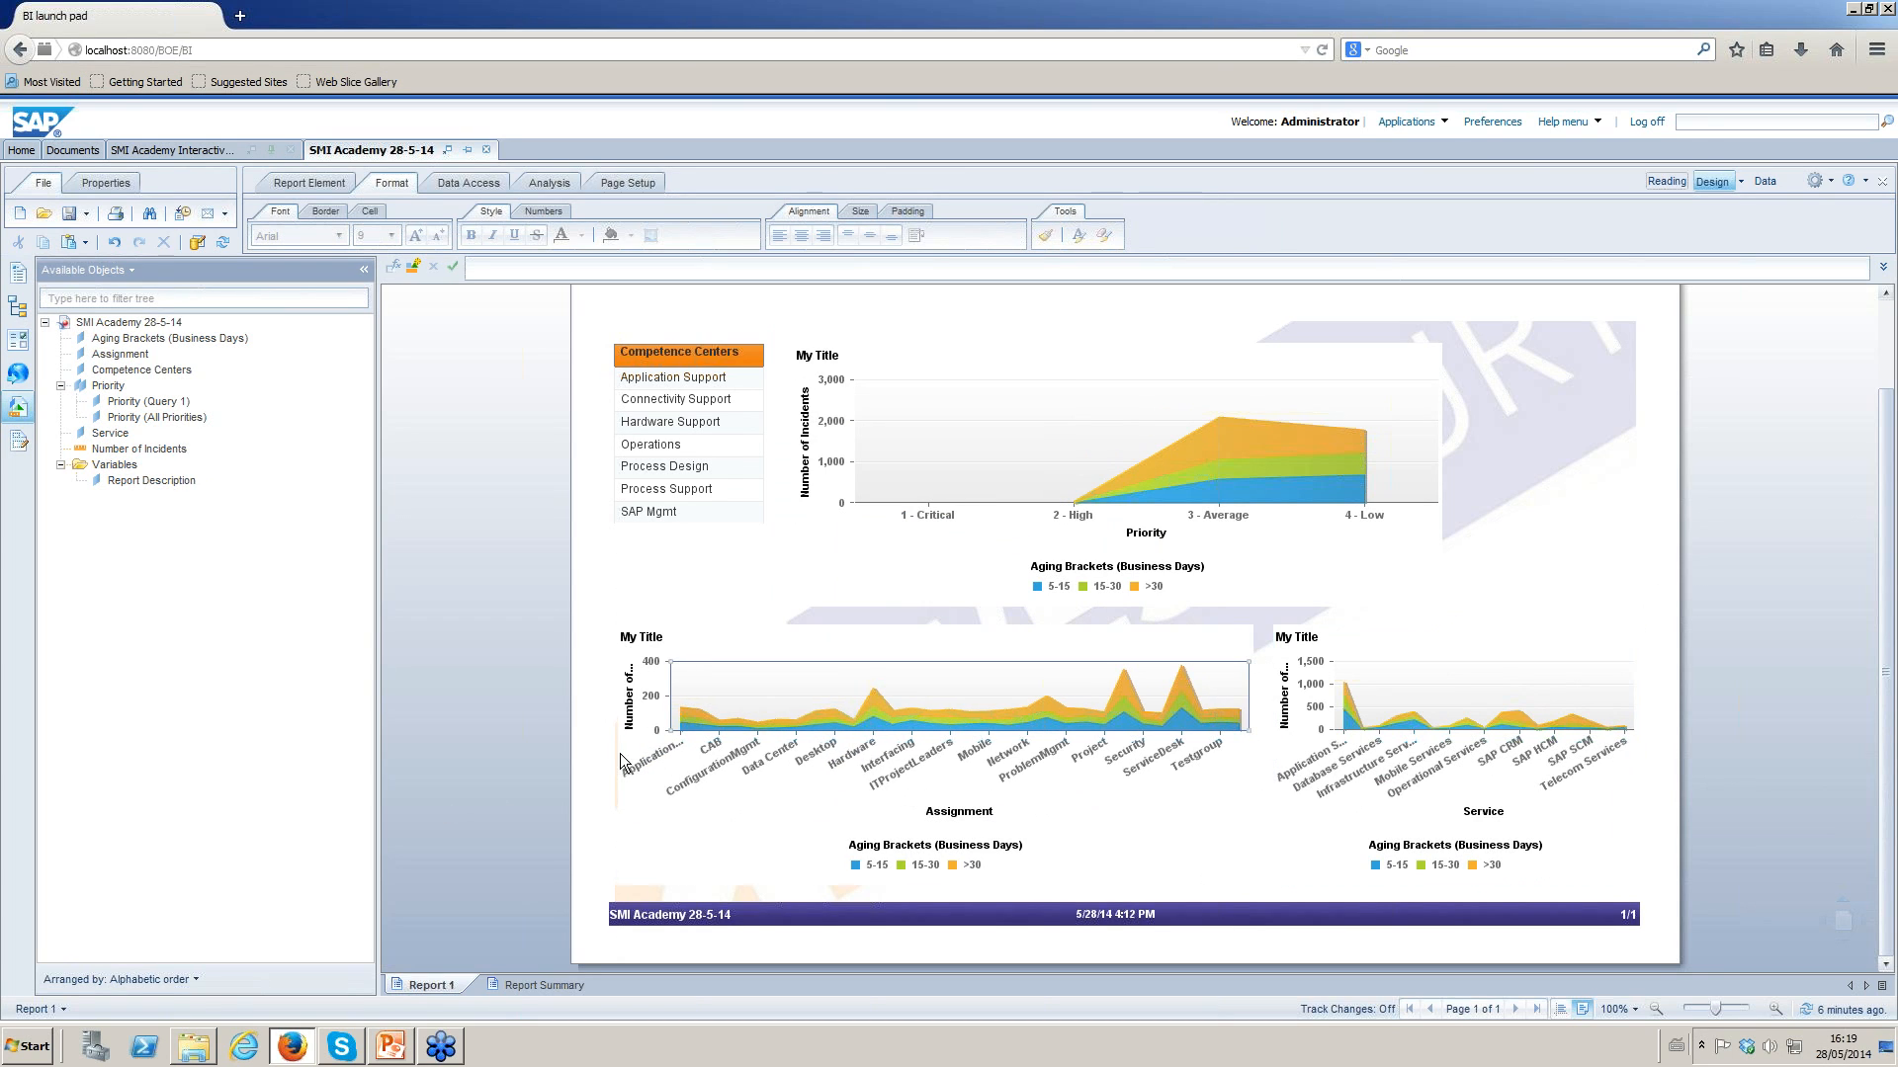
left_click_drag(1291, 757, 1284, 756)
left_click(1272, 757)
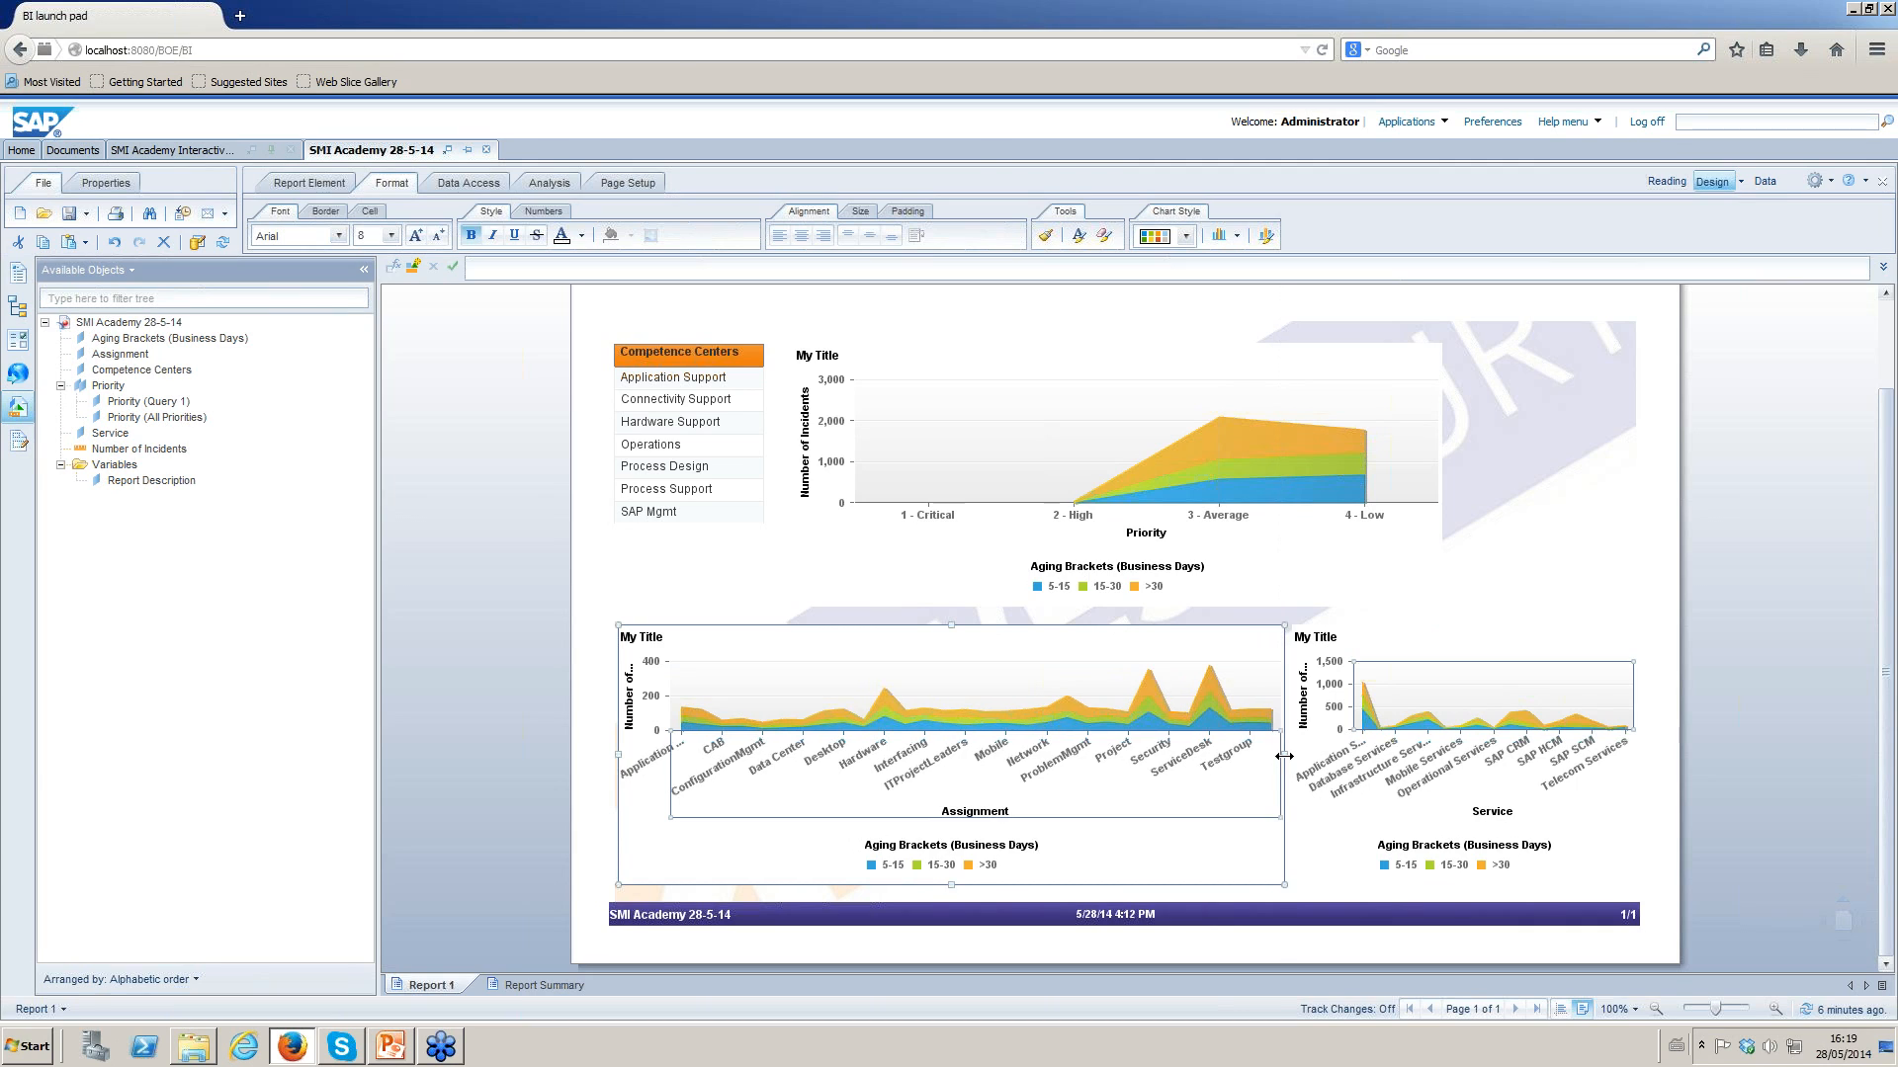
Set the font size of the Assignment chart's category axis title to 6.
right_click(996, 754)
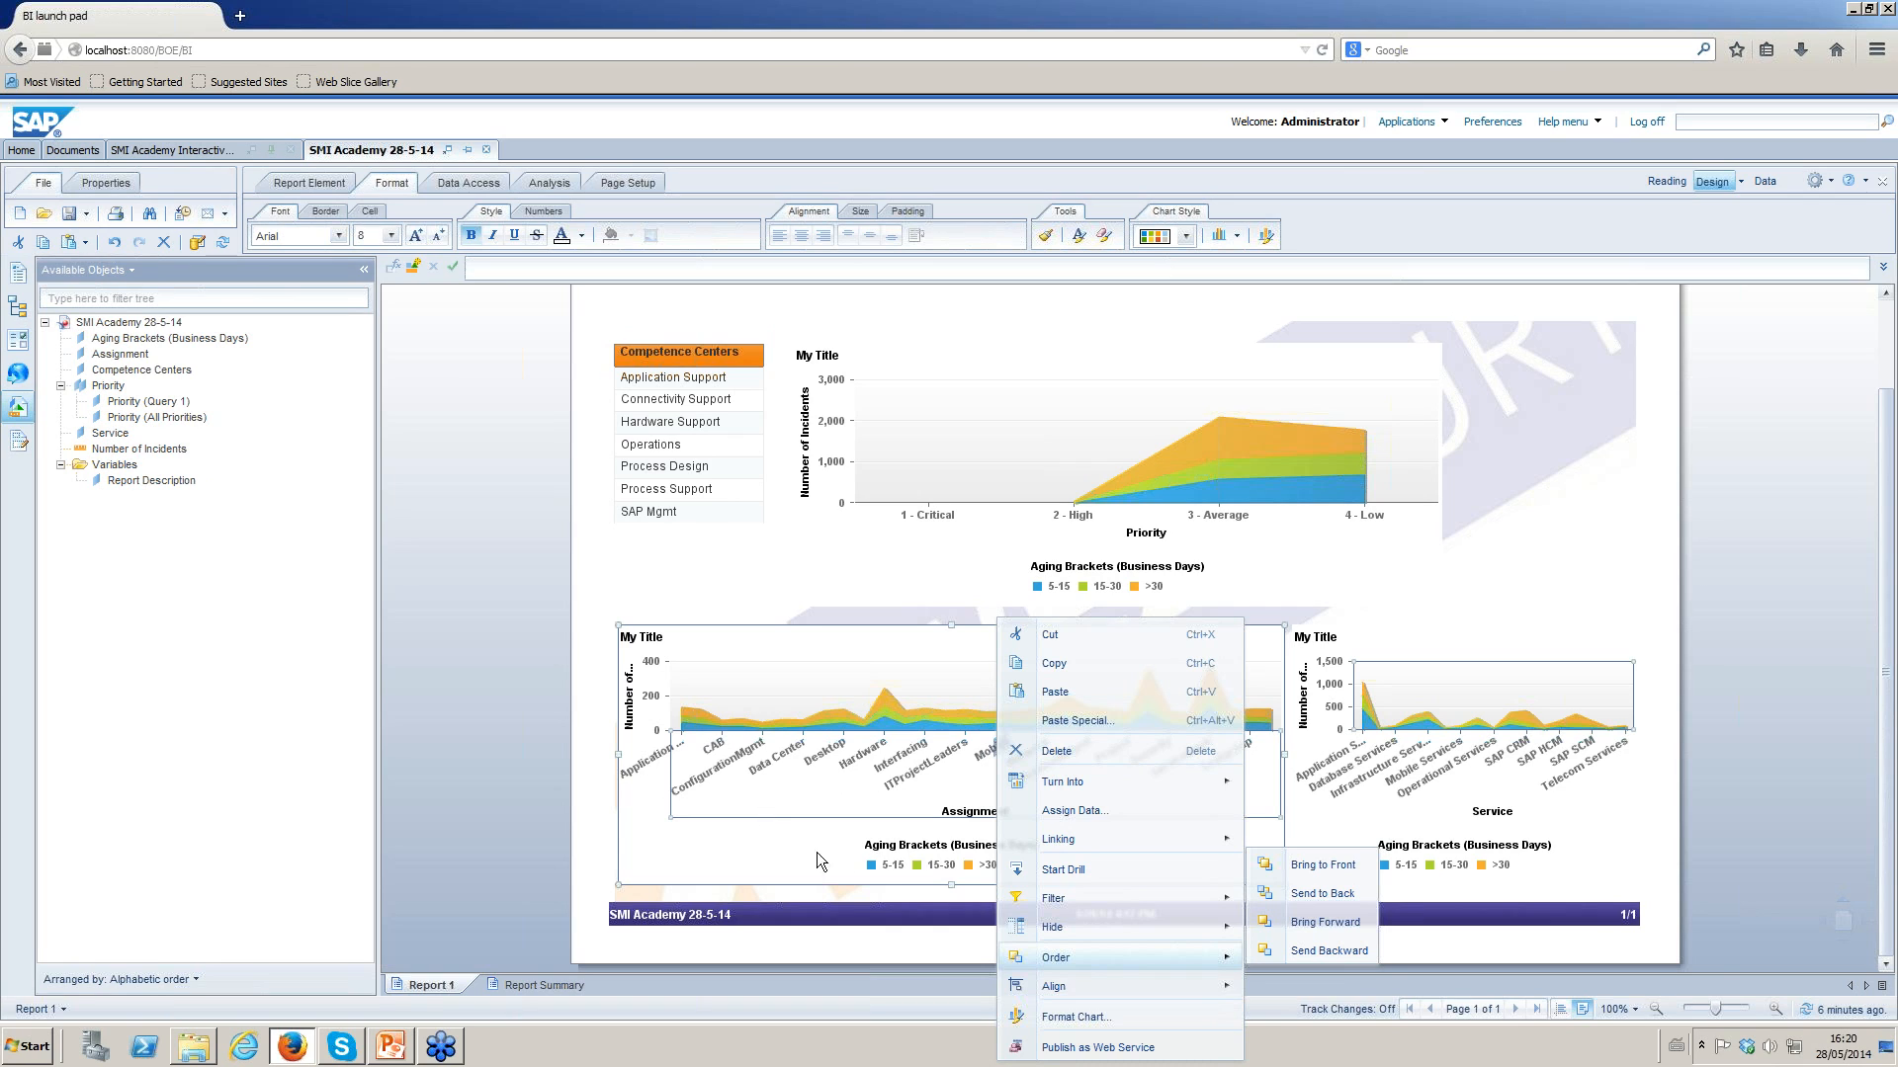
left_click(1117, 1017)
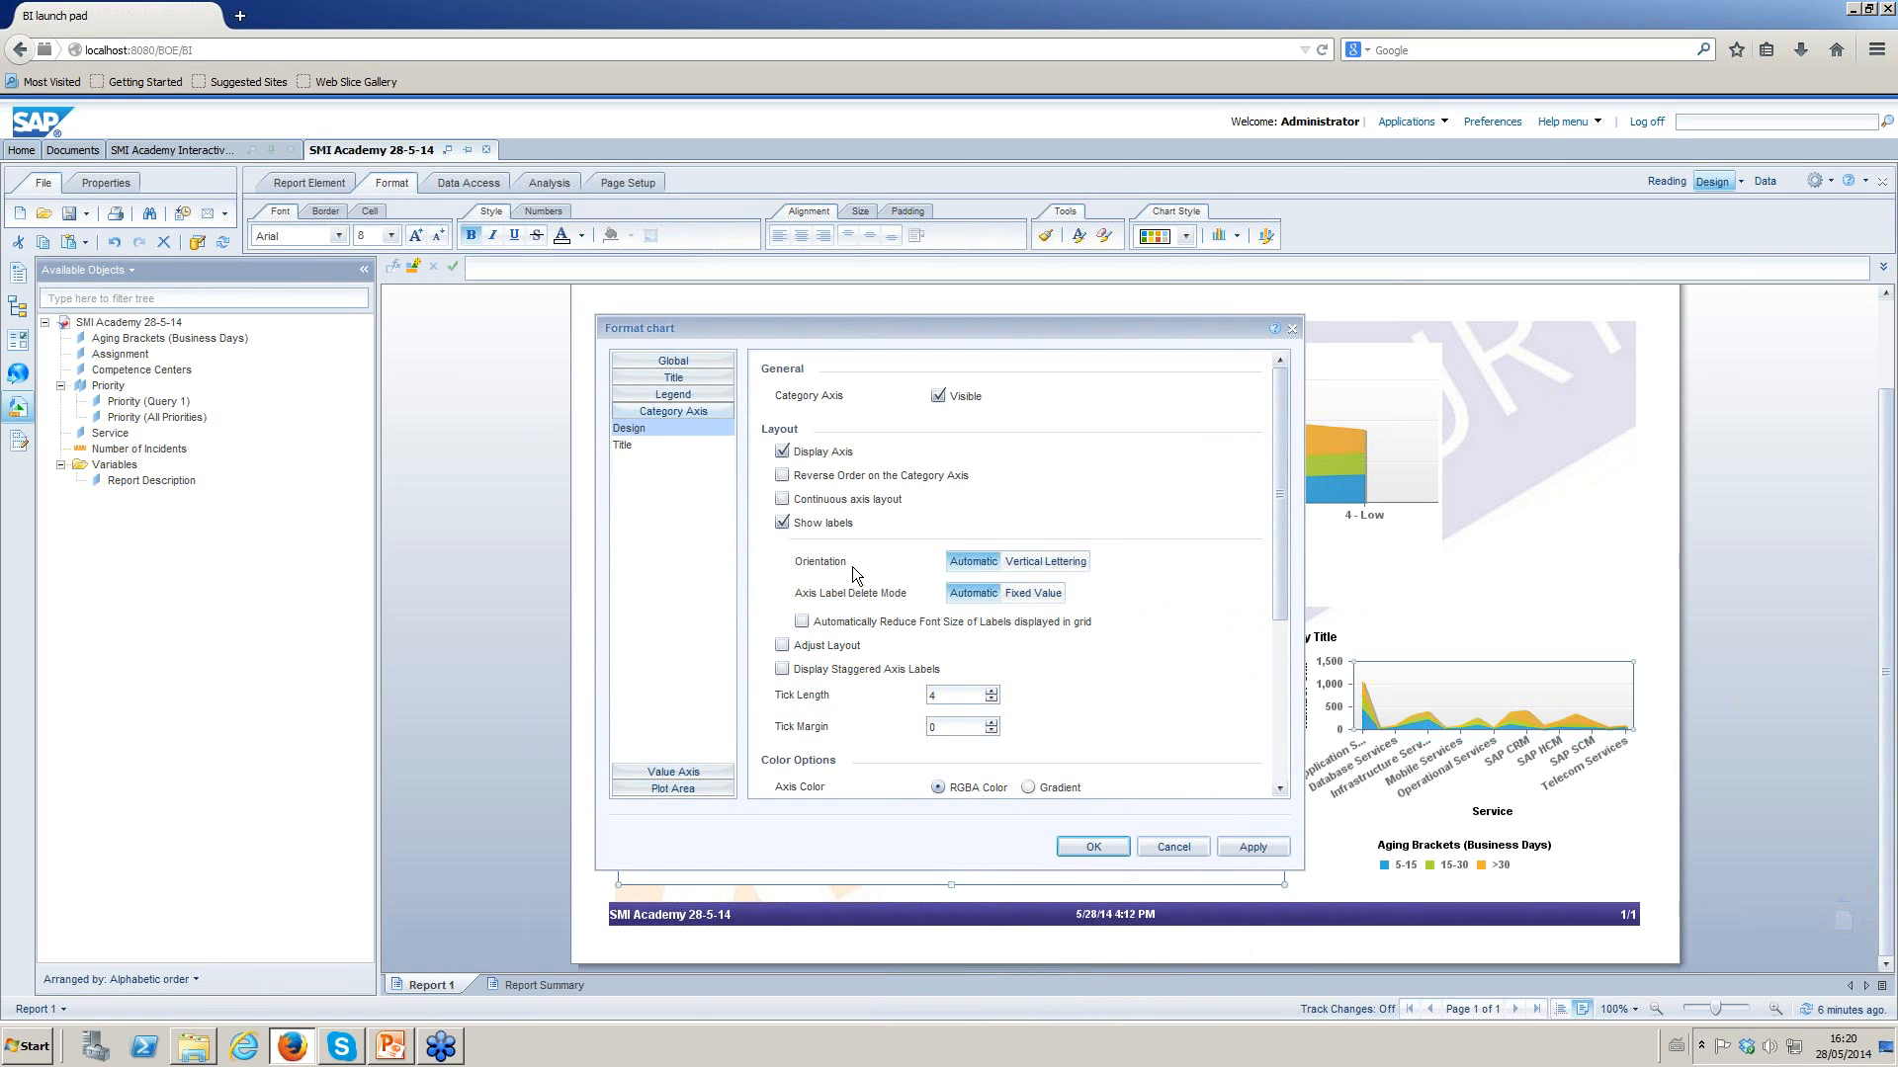
left_click(632, 447)
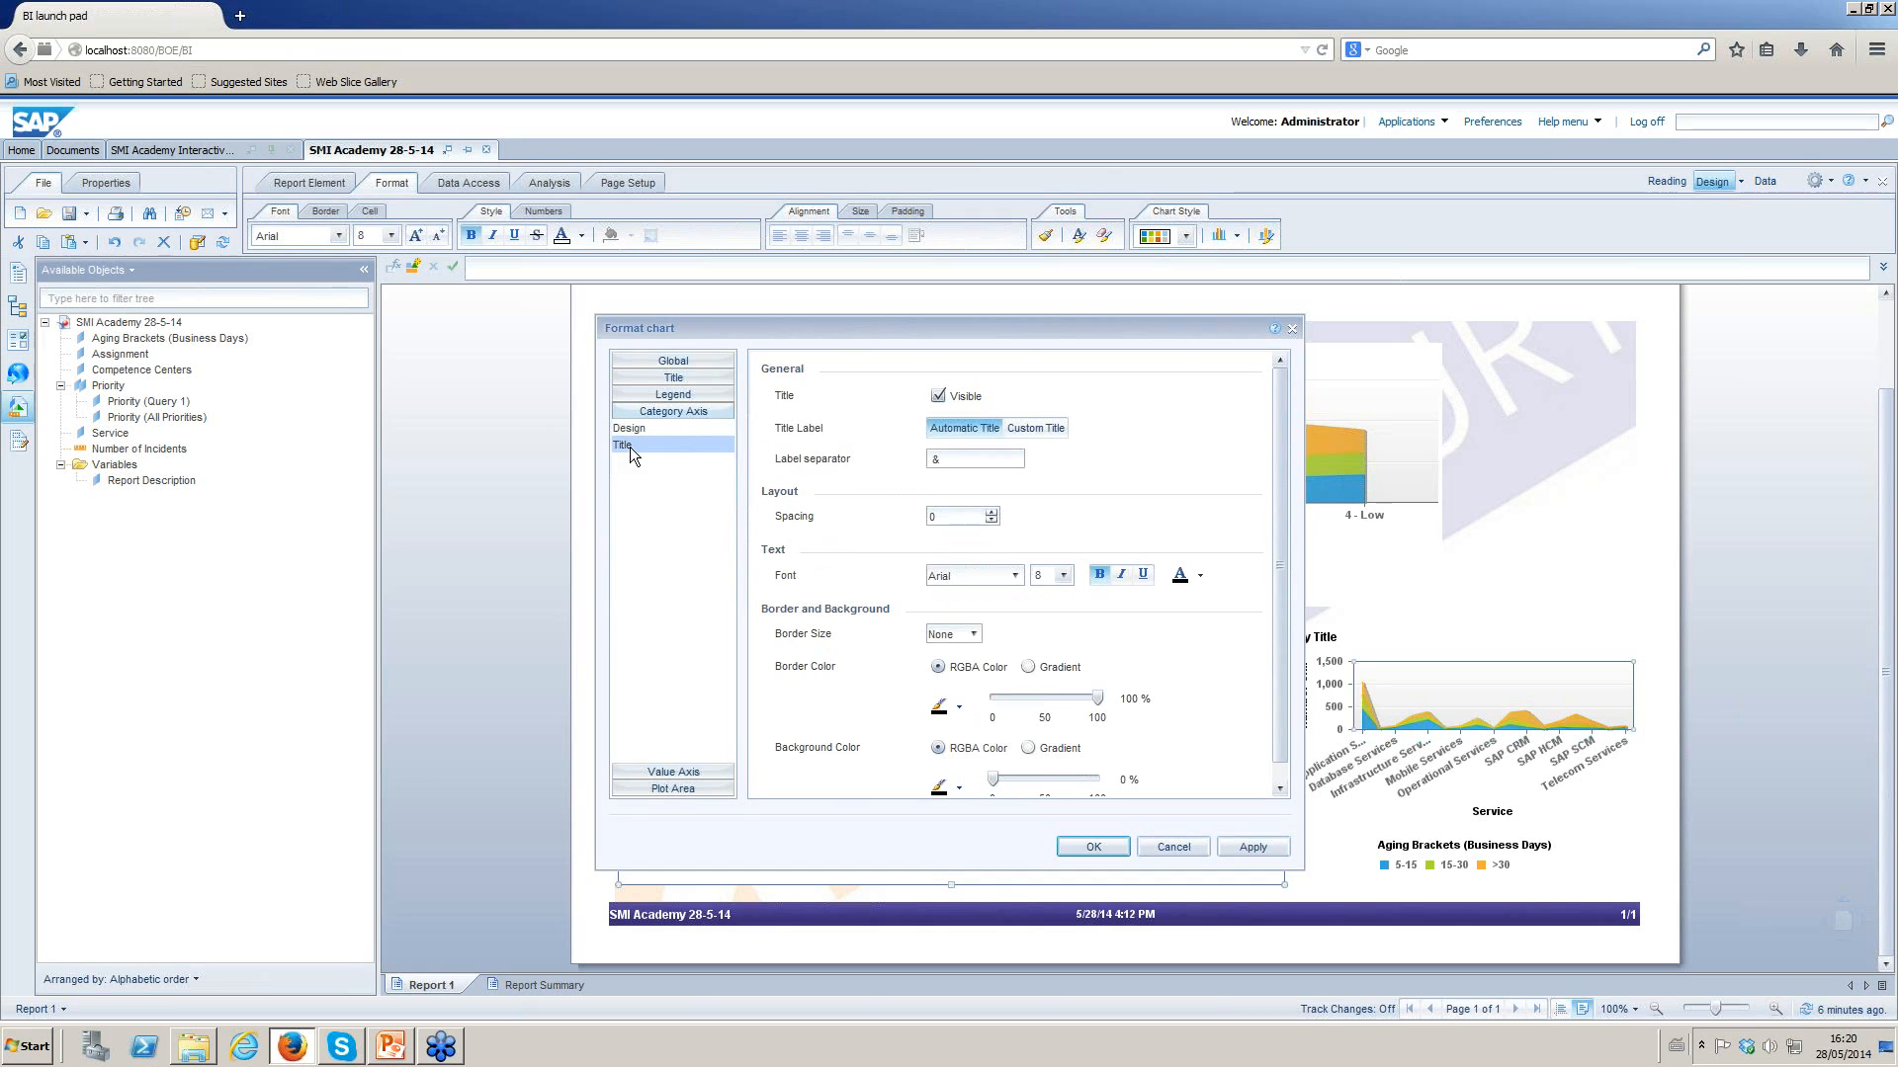
left_click(1064, 572)
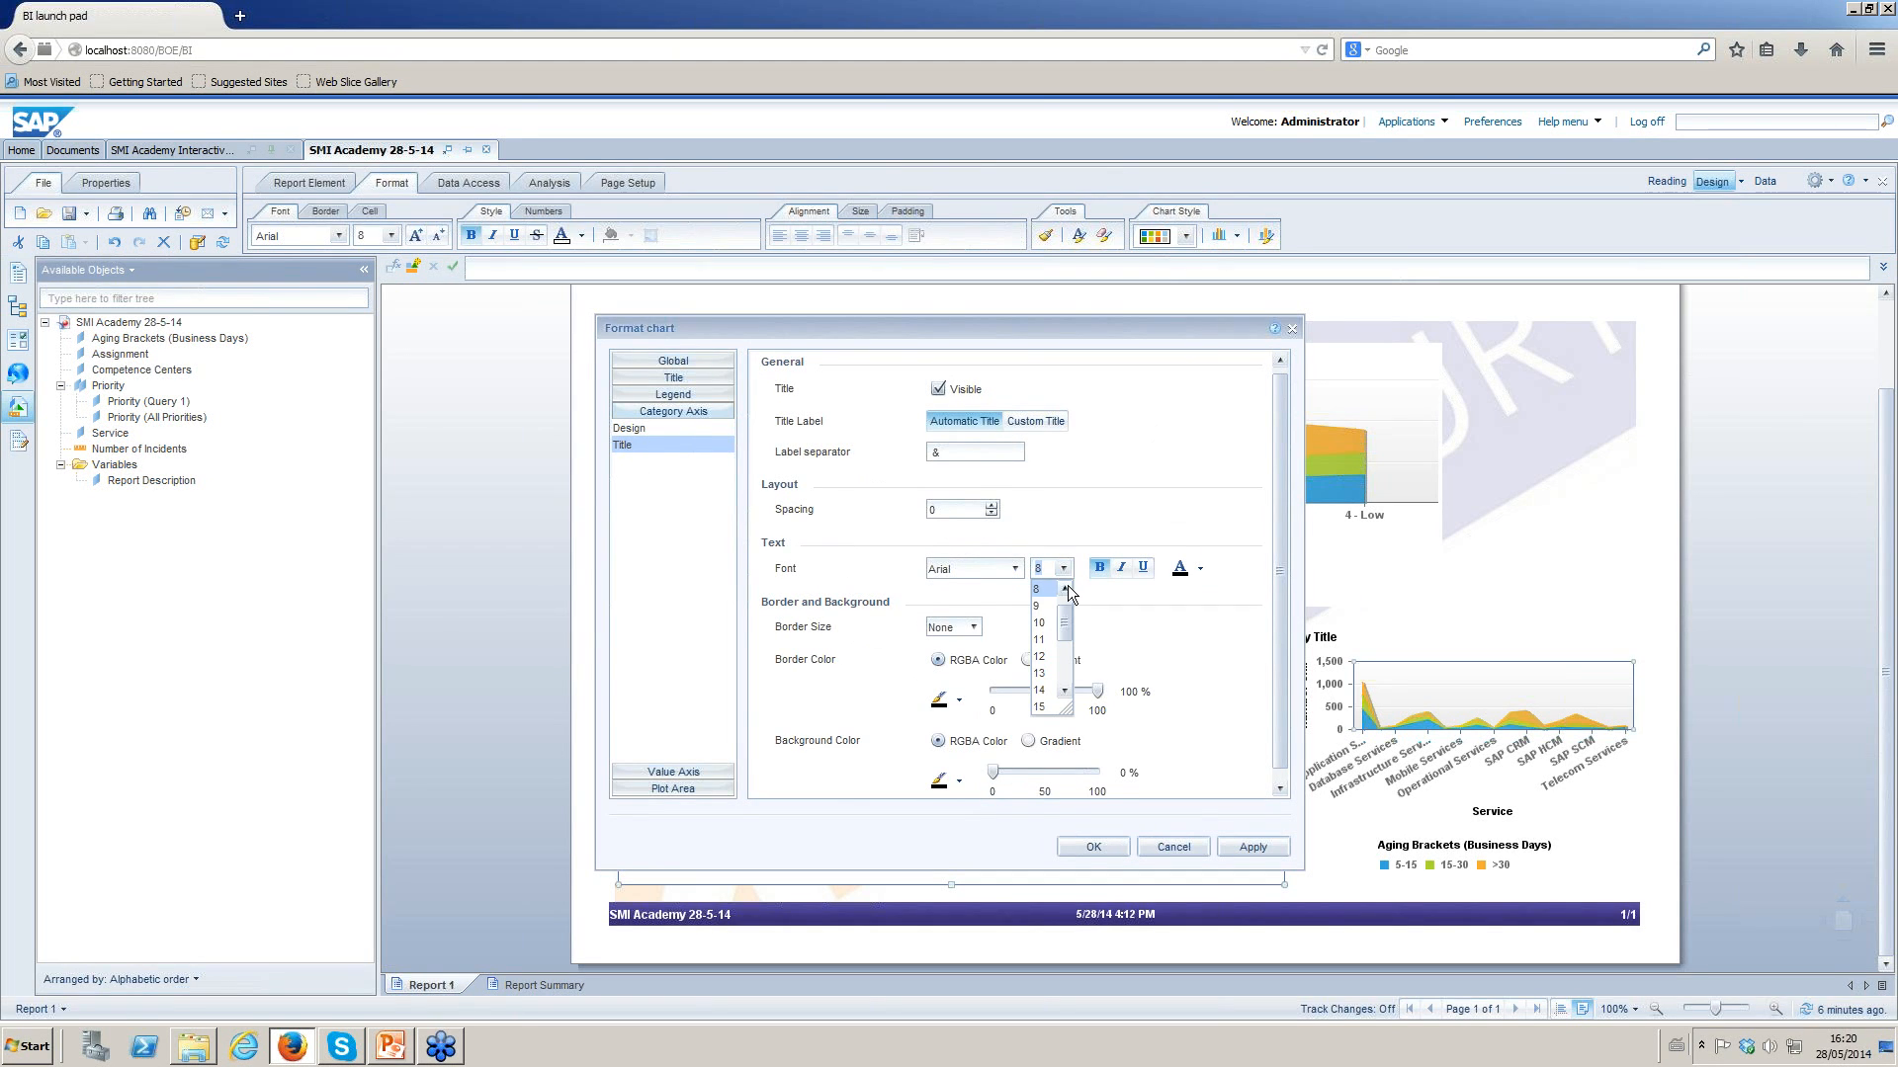
left_click(1048, 590)
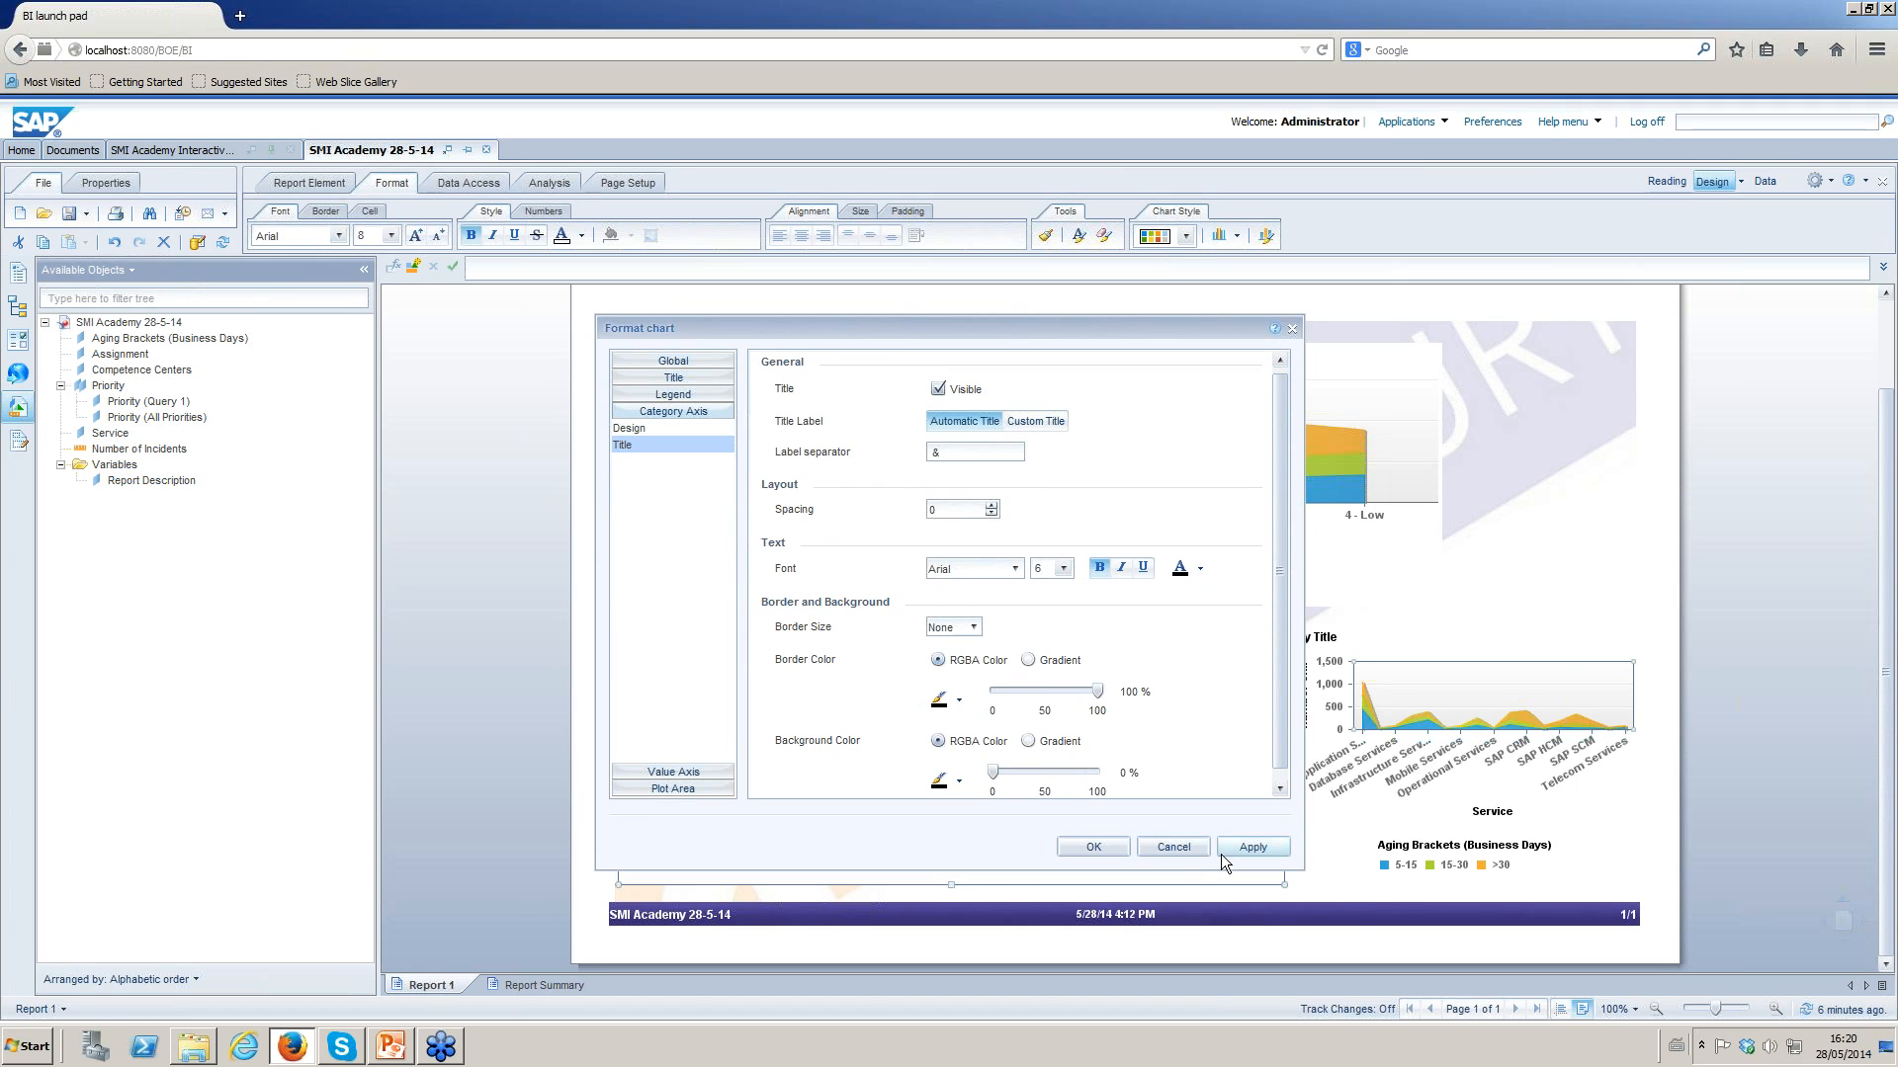
left_click(1106, 847)
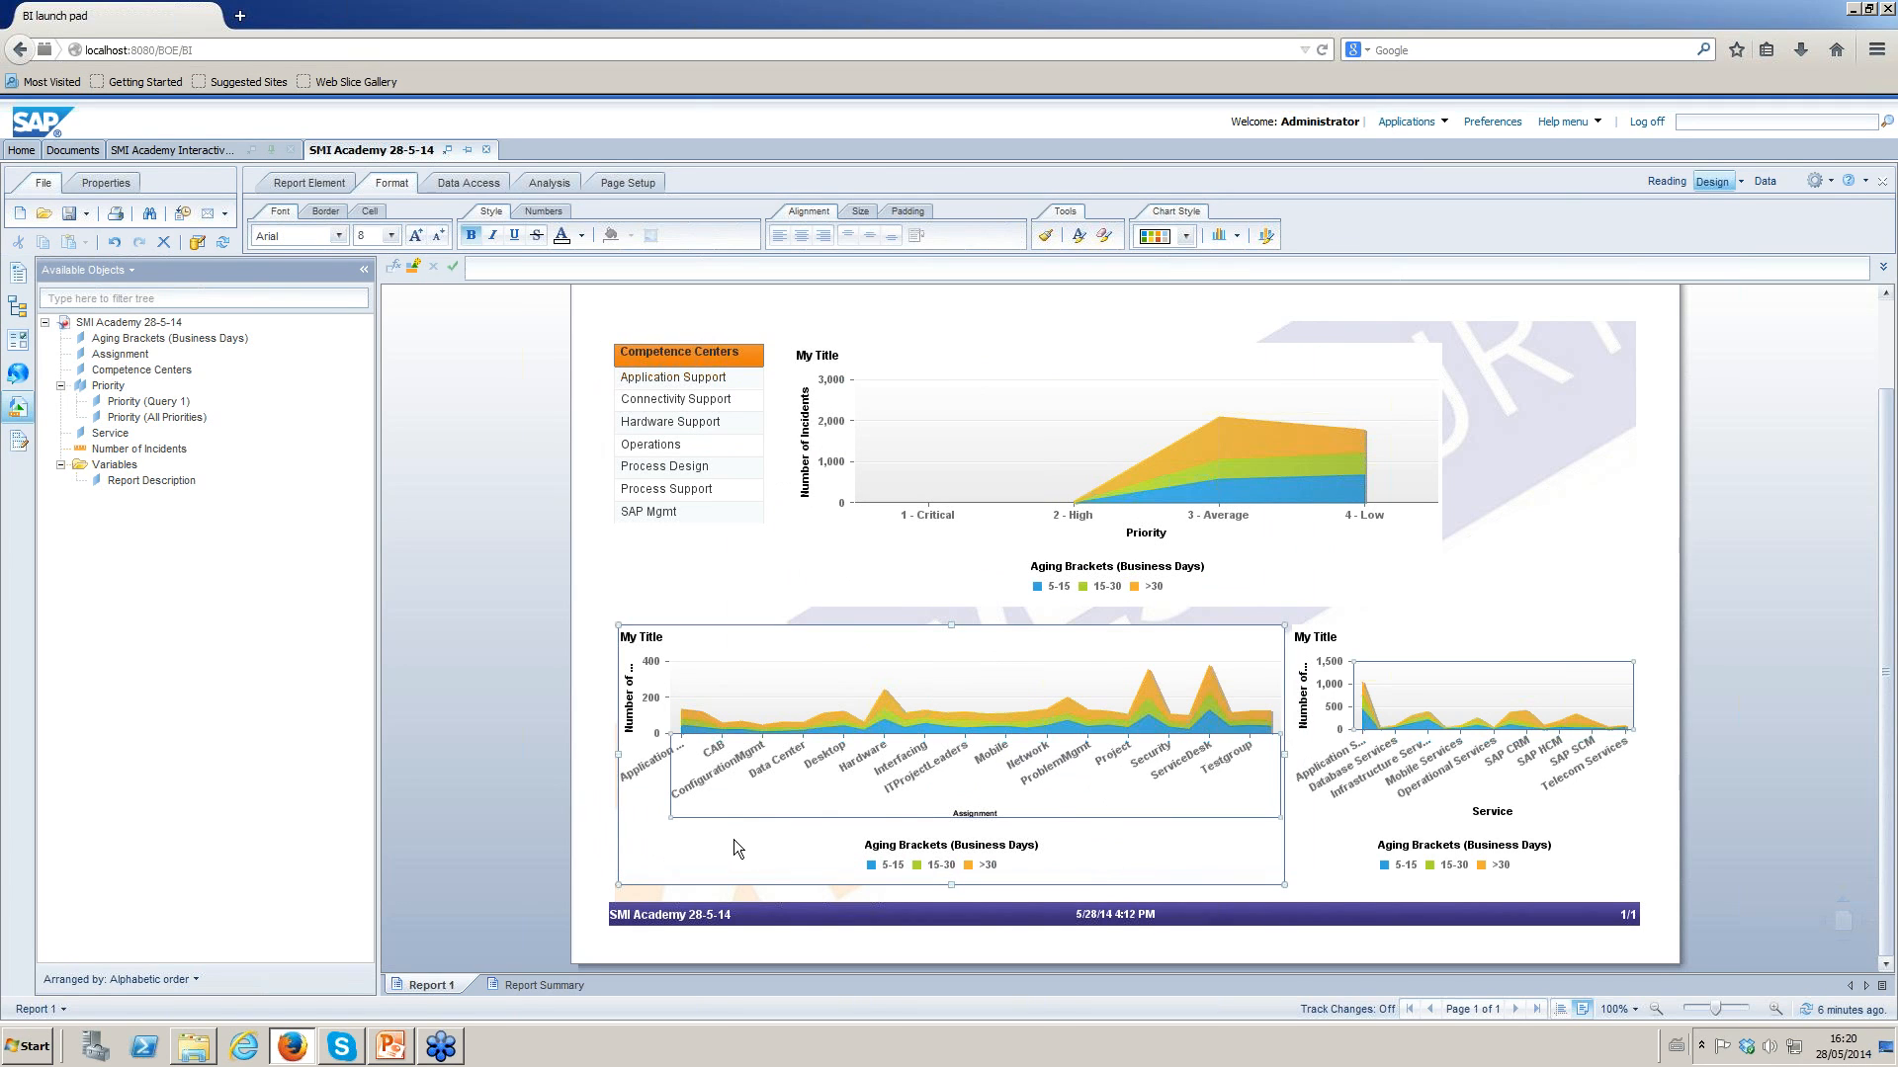
Set the font size of the Assignment chart's value axis labels to 6.
right_click(718, 759)
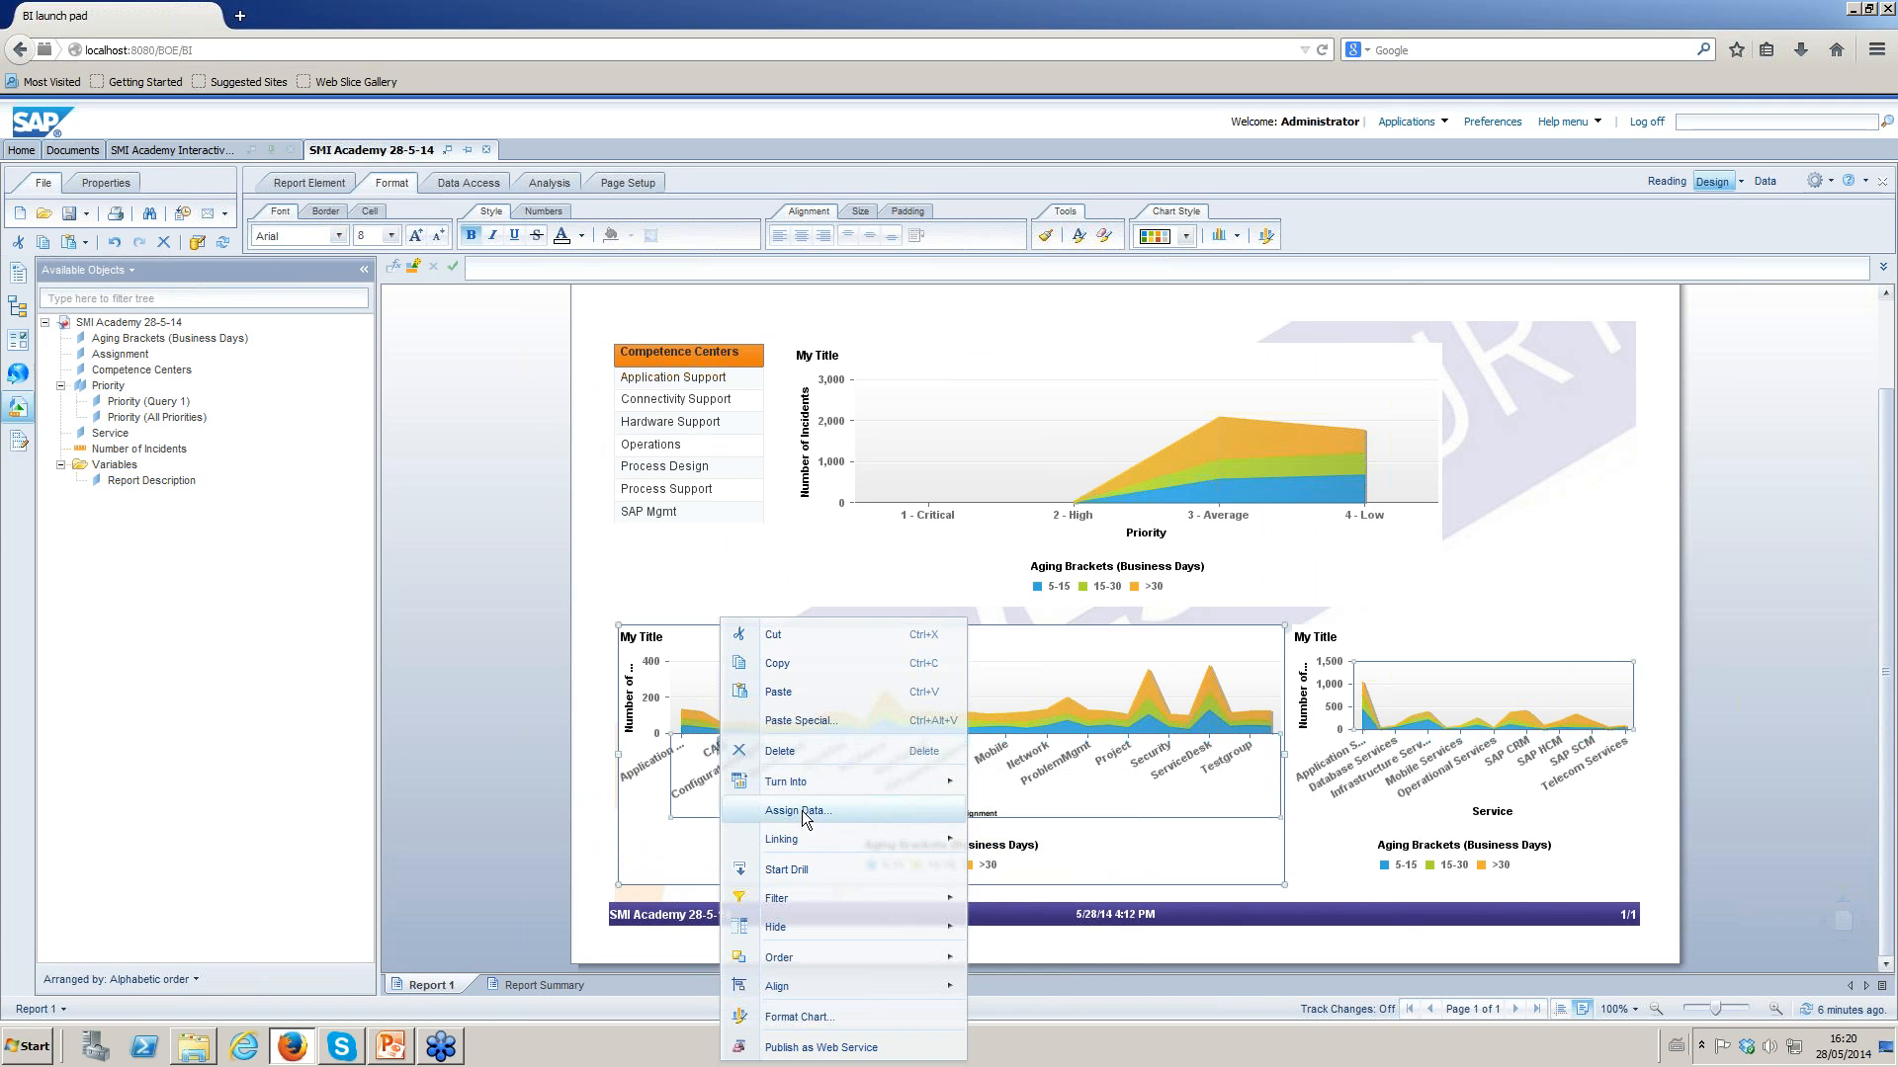
left_click(810, 1018)
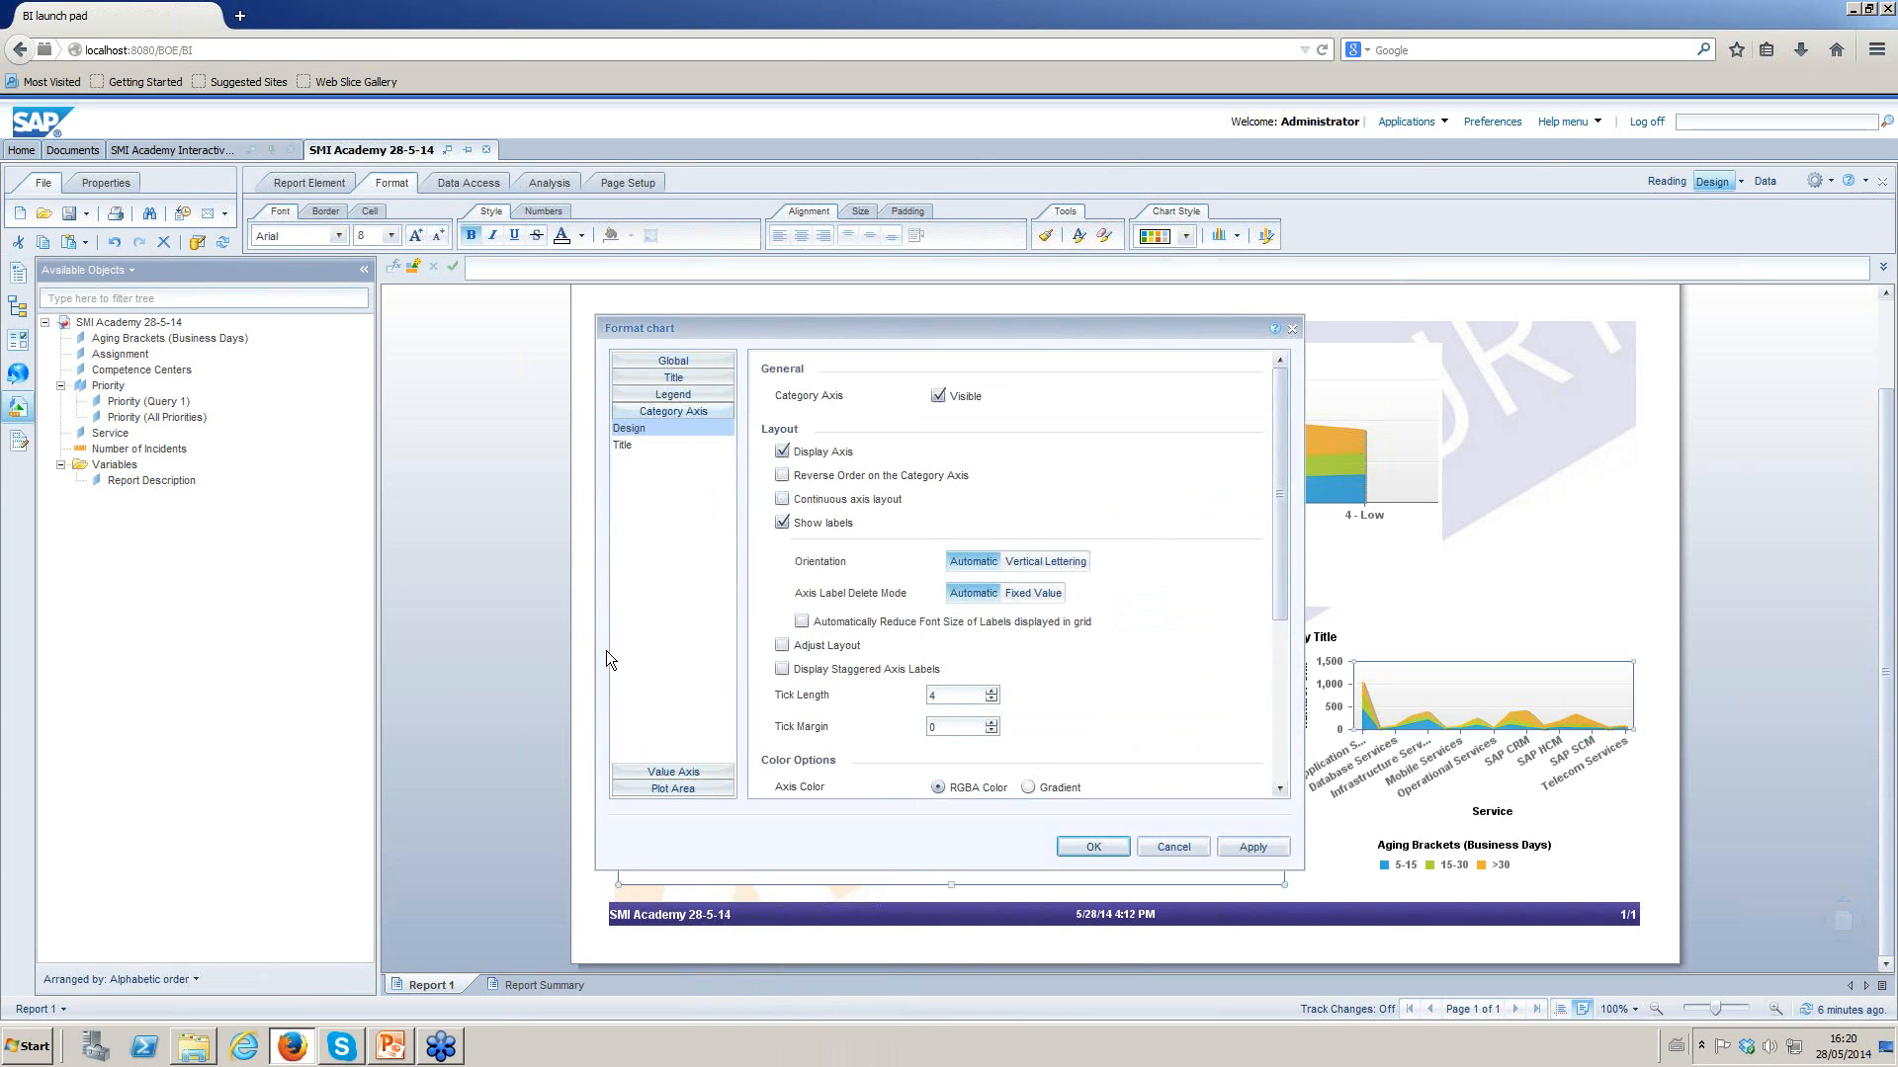
left_click(690, 770)
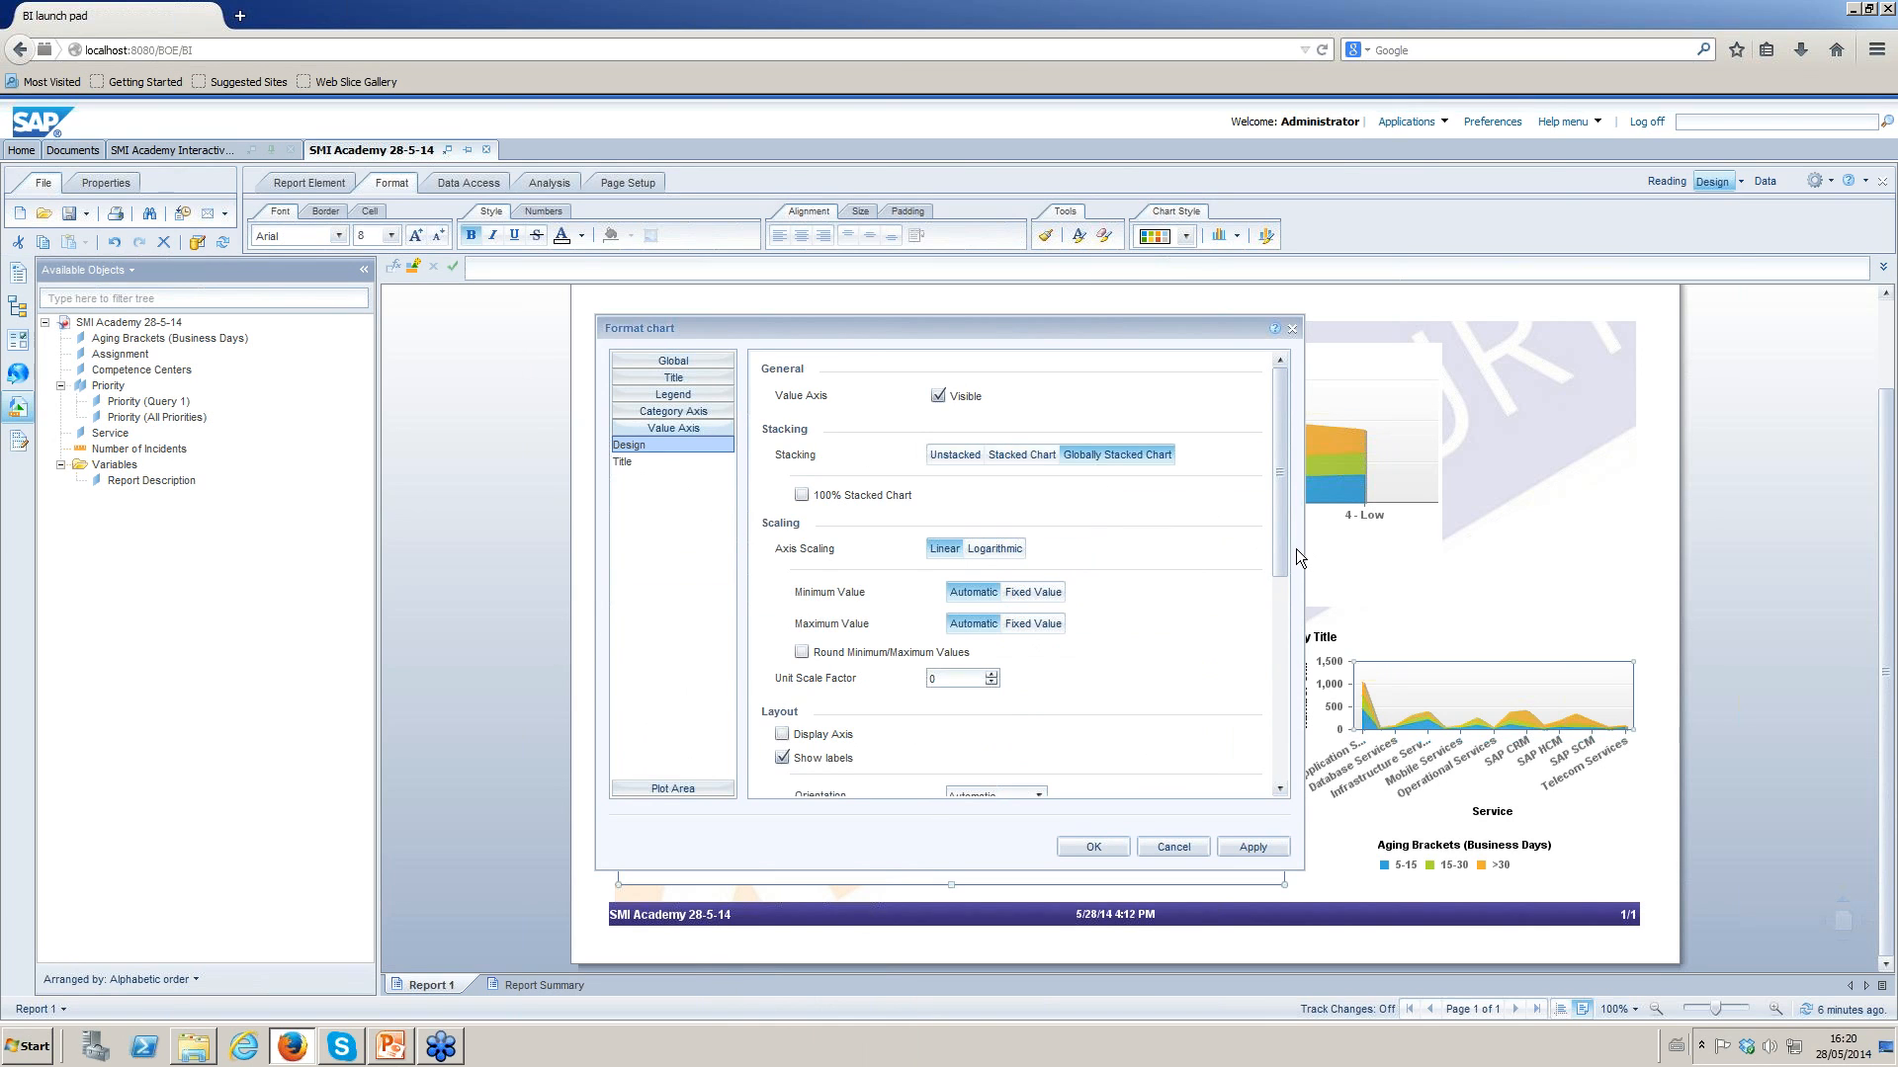
left_click_drag(1283, 561, 1276, 780)
left_click(1064, 719)
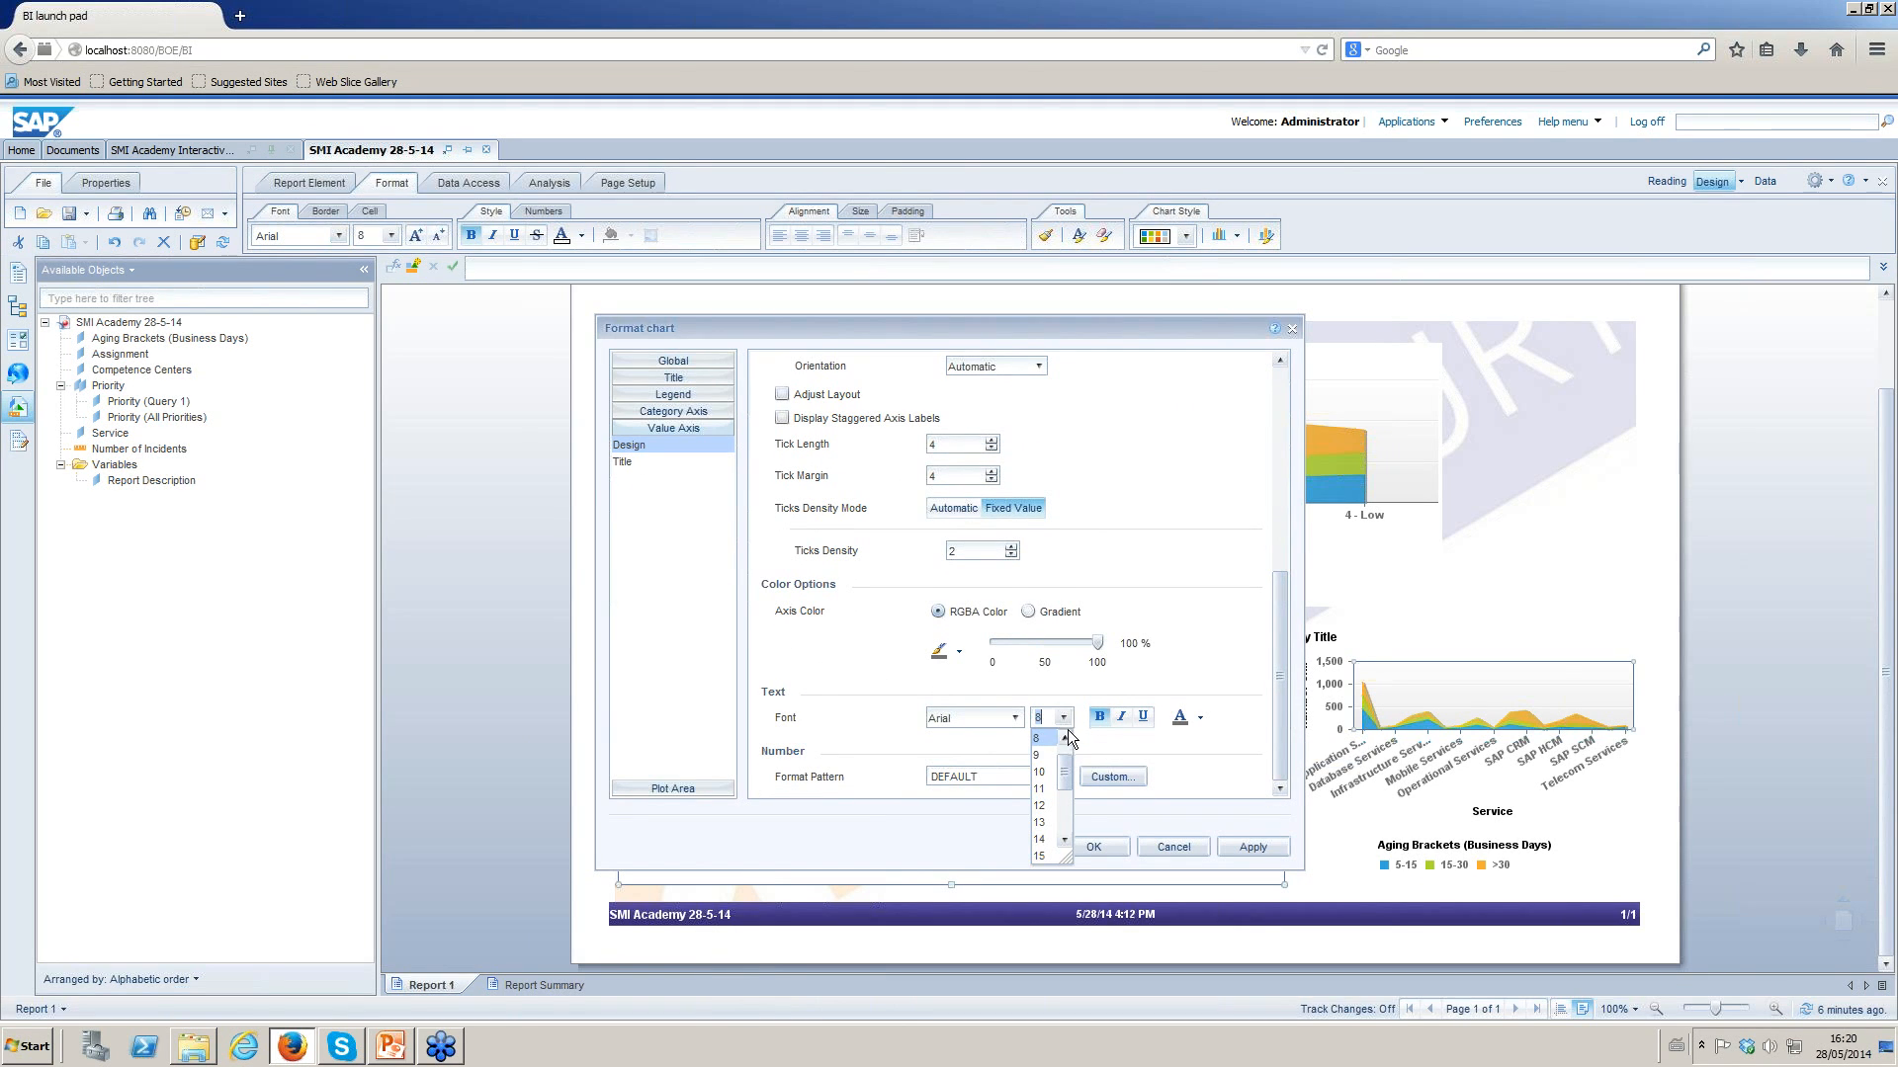
left_click(1064, 738)
left_click(1064, 738)
left_click(1042, 738)
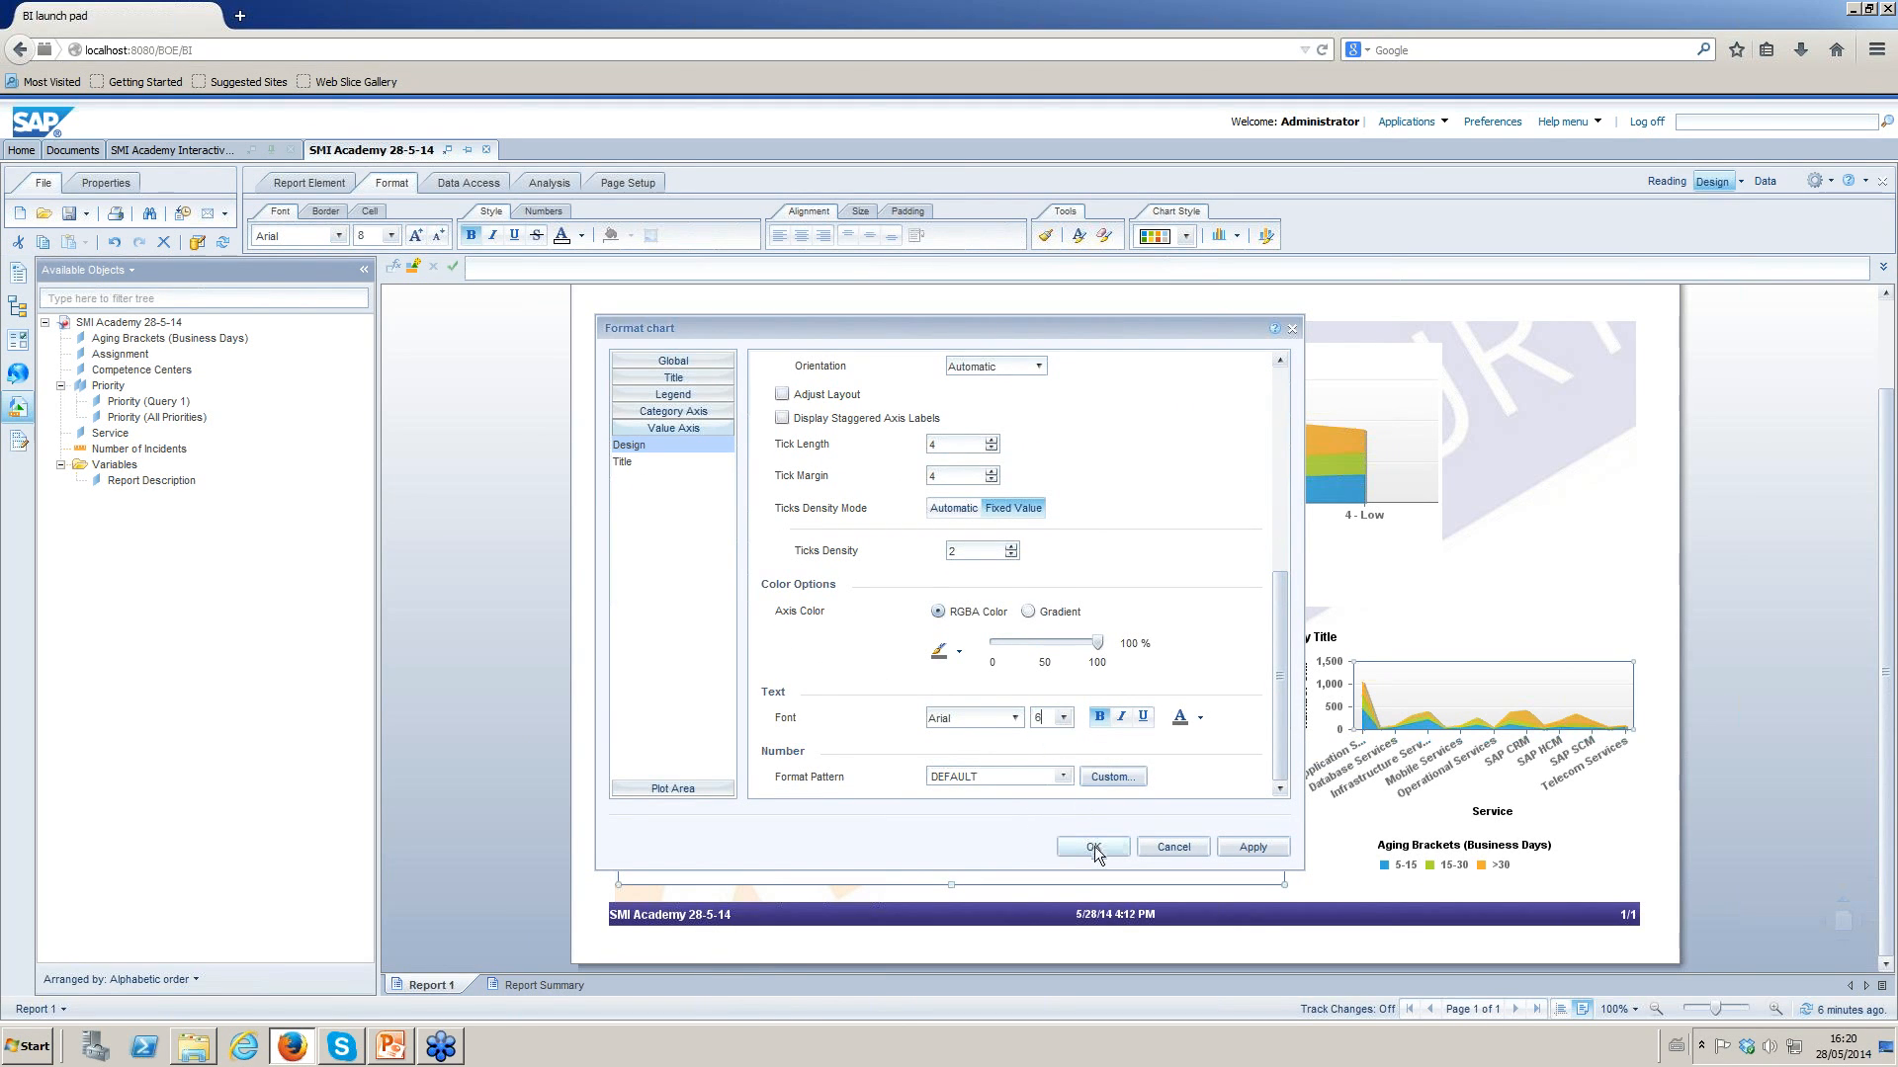
left_click(1094, 848)
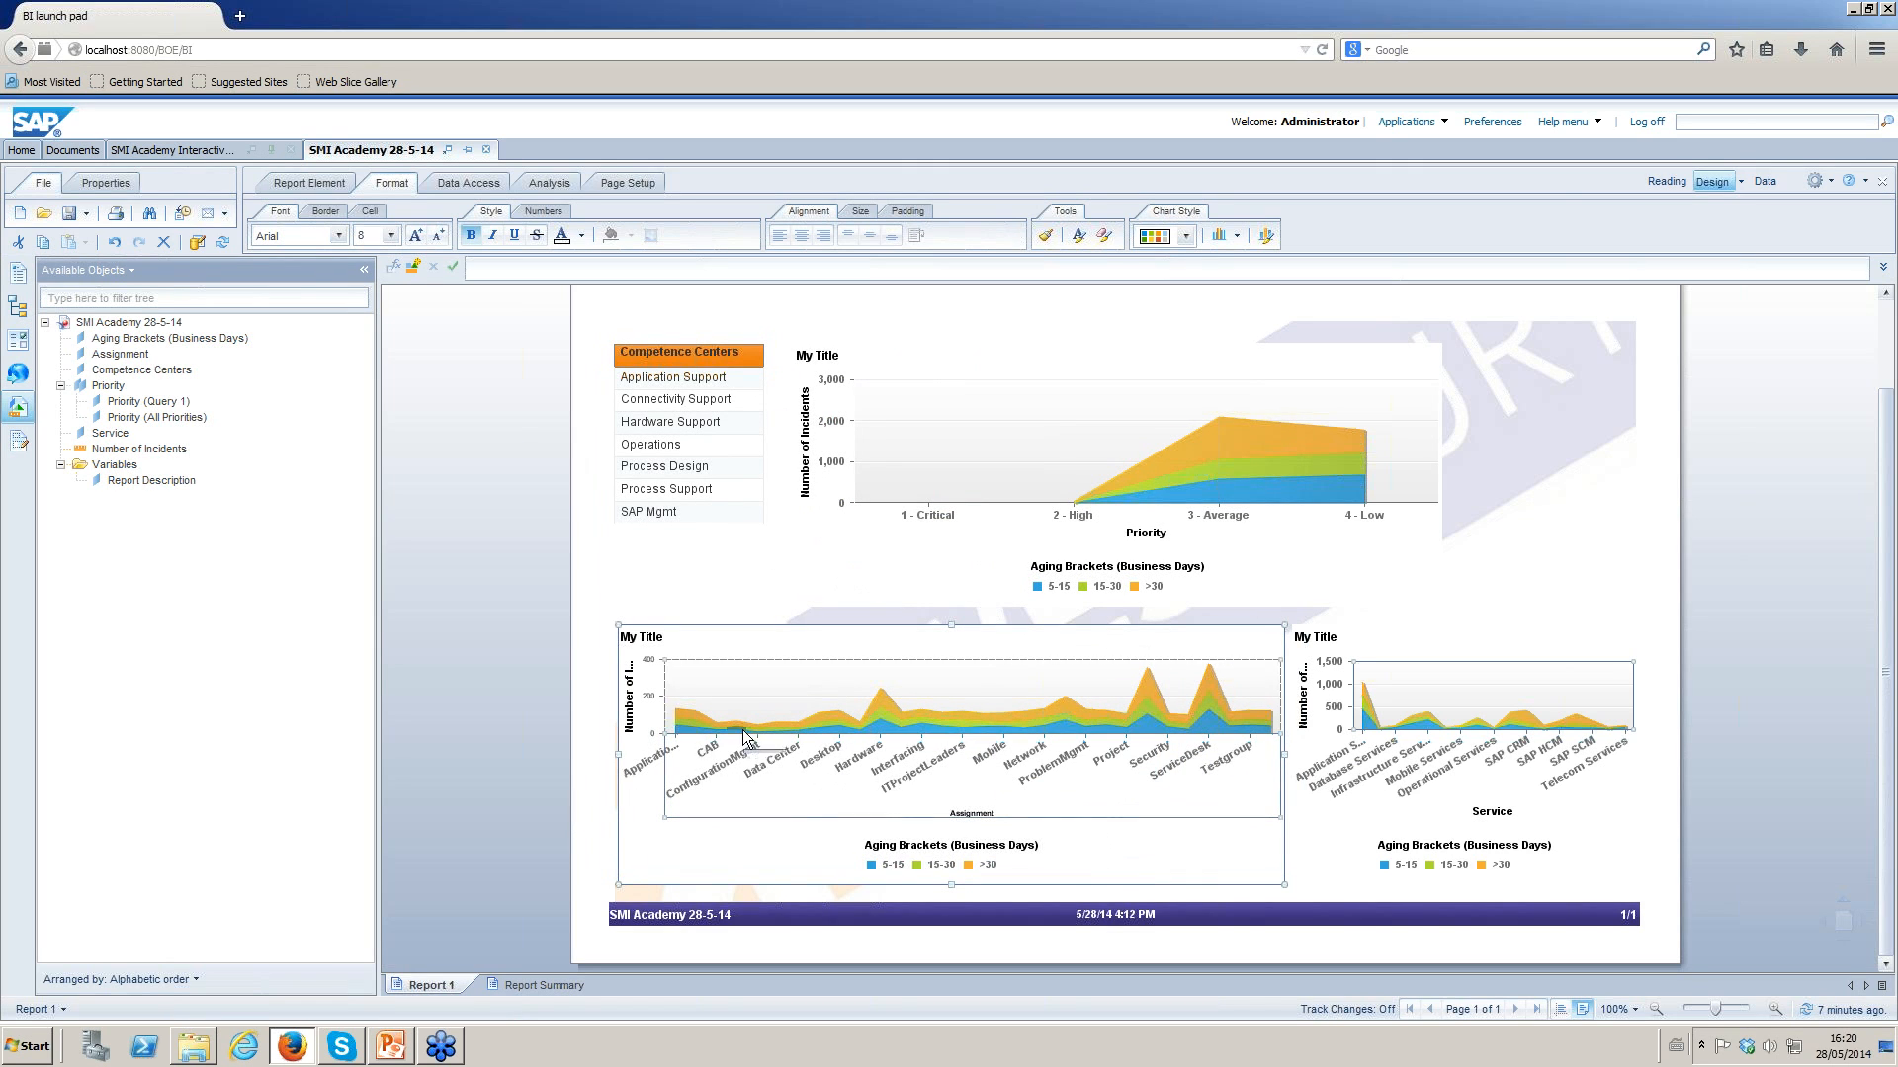
Examine the incident peaks in the Priority, Assignment and Service charts, continuing the user session when the timeout warning interrupts.
left_click(1605, 561)
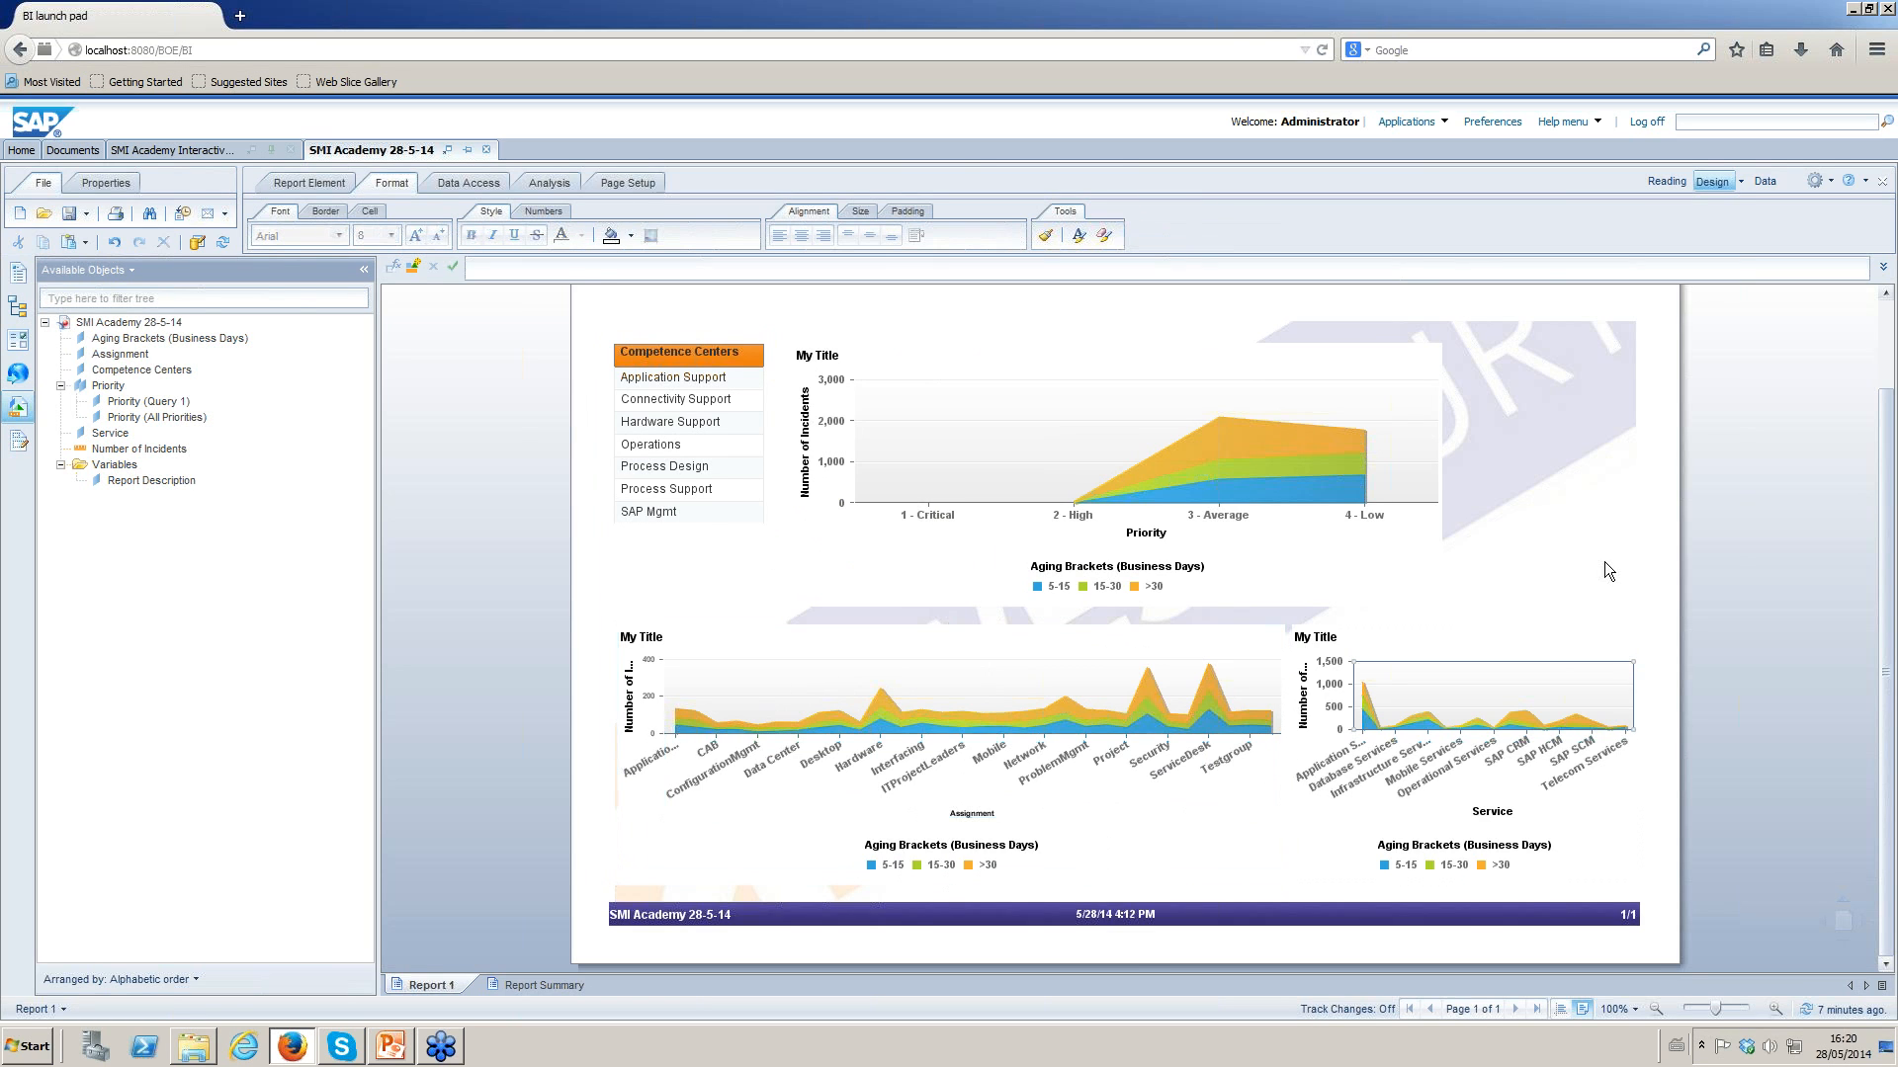
scroll(1601, 561, "up", 3)
scroll(418, 598, "down", 1)
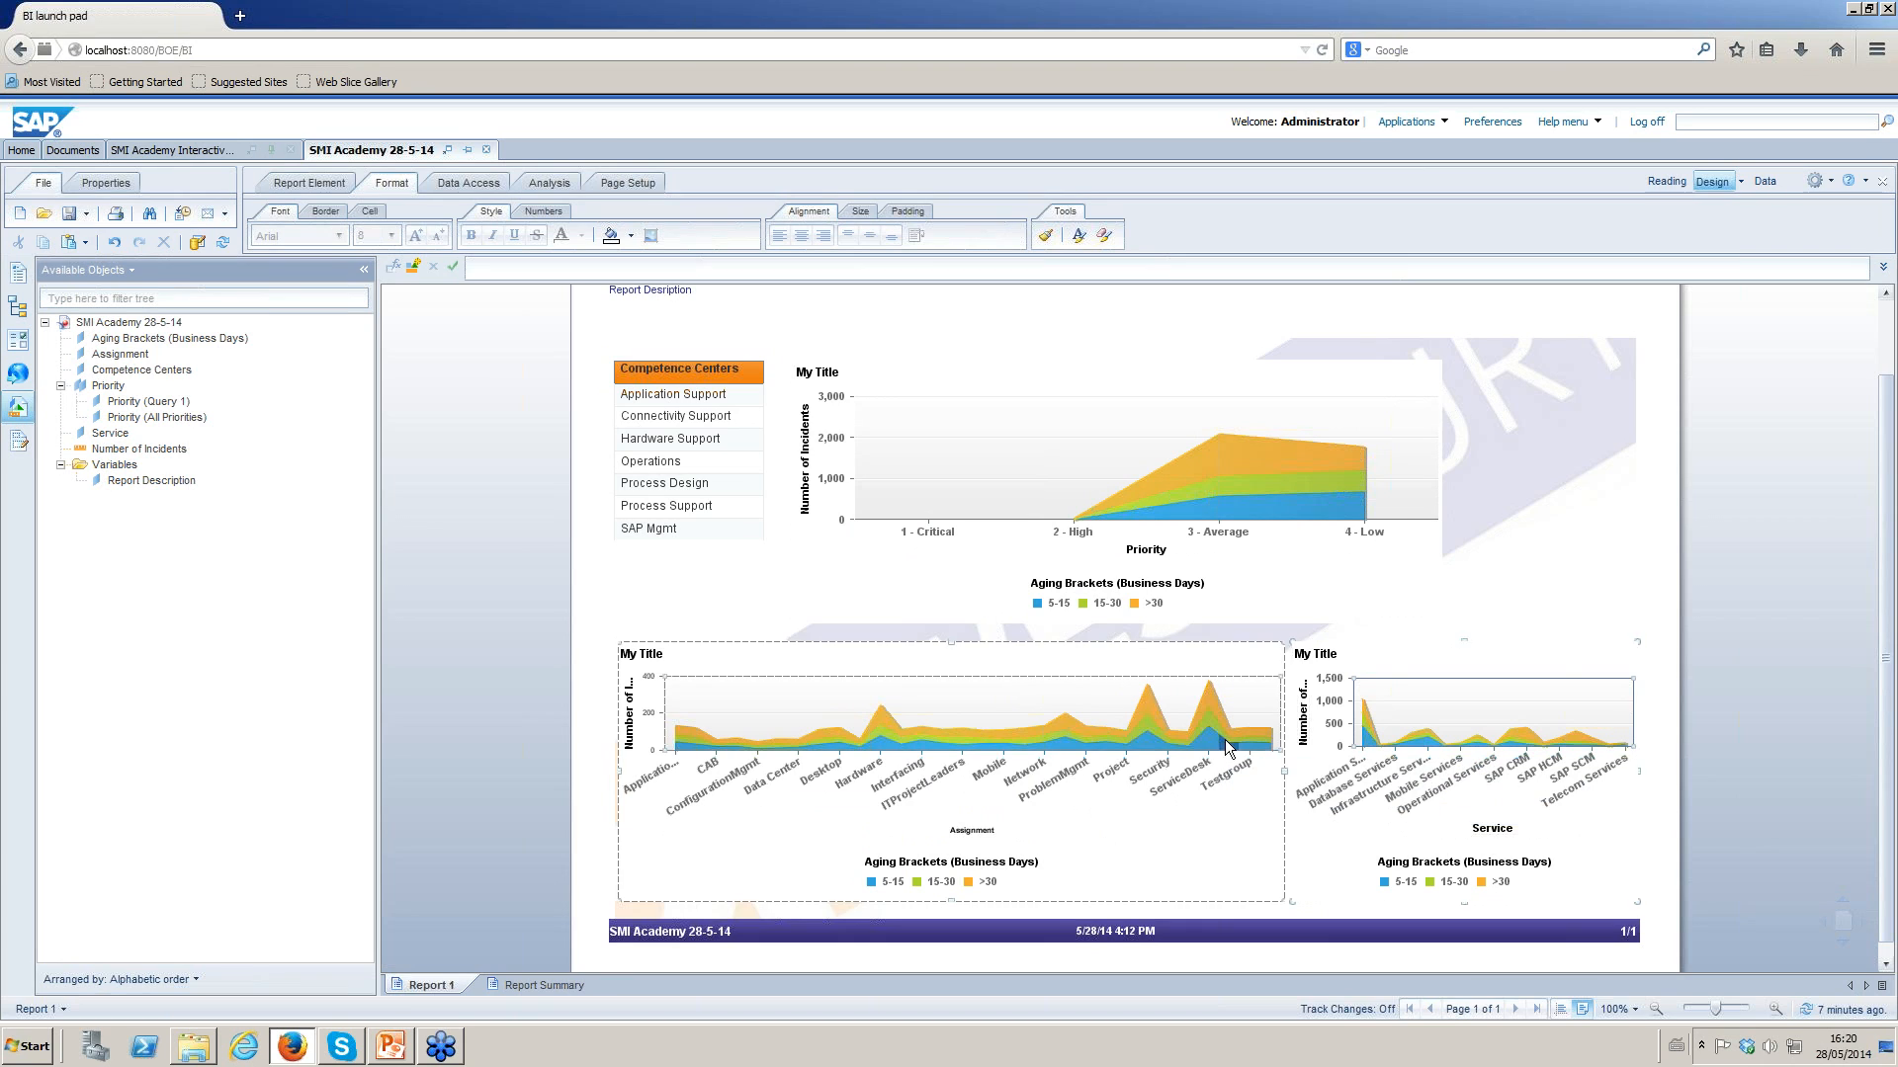
left_click(659, 702)
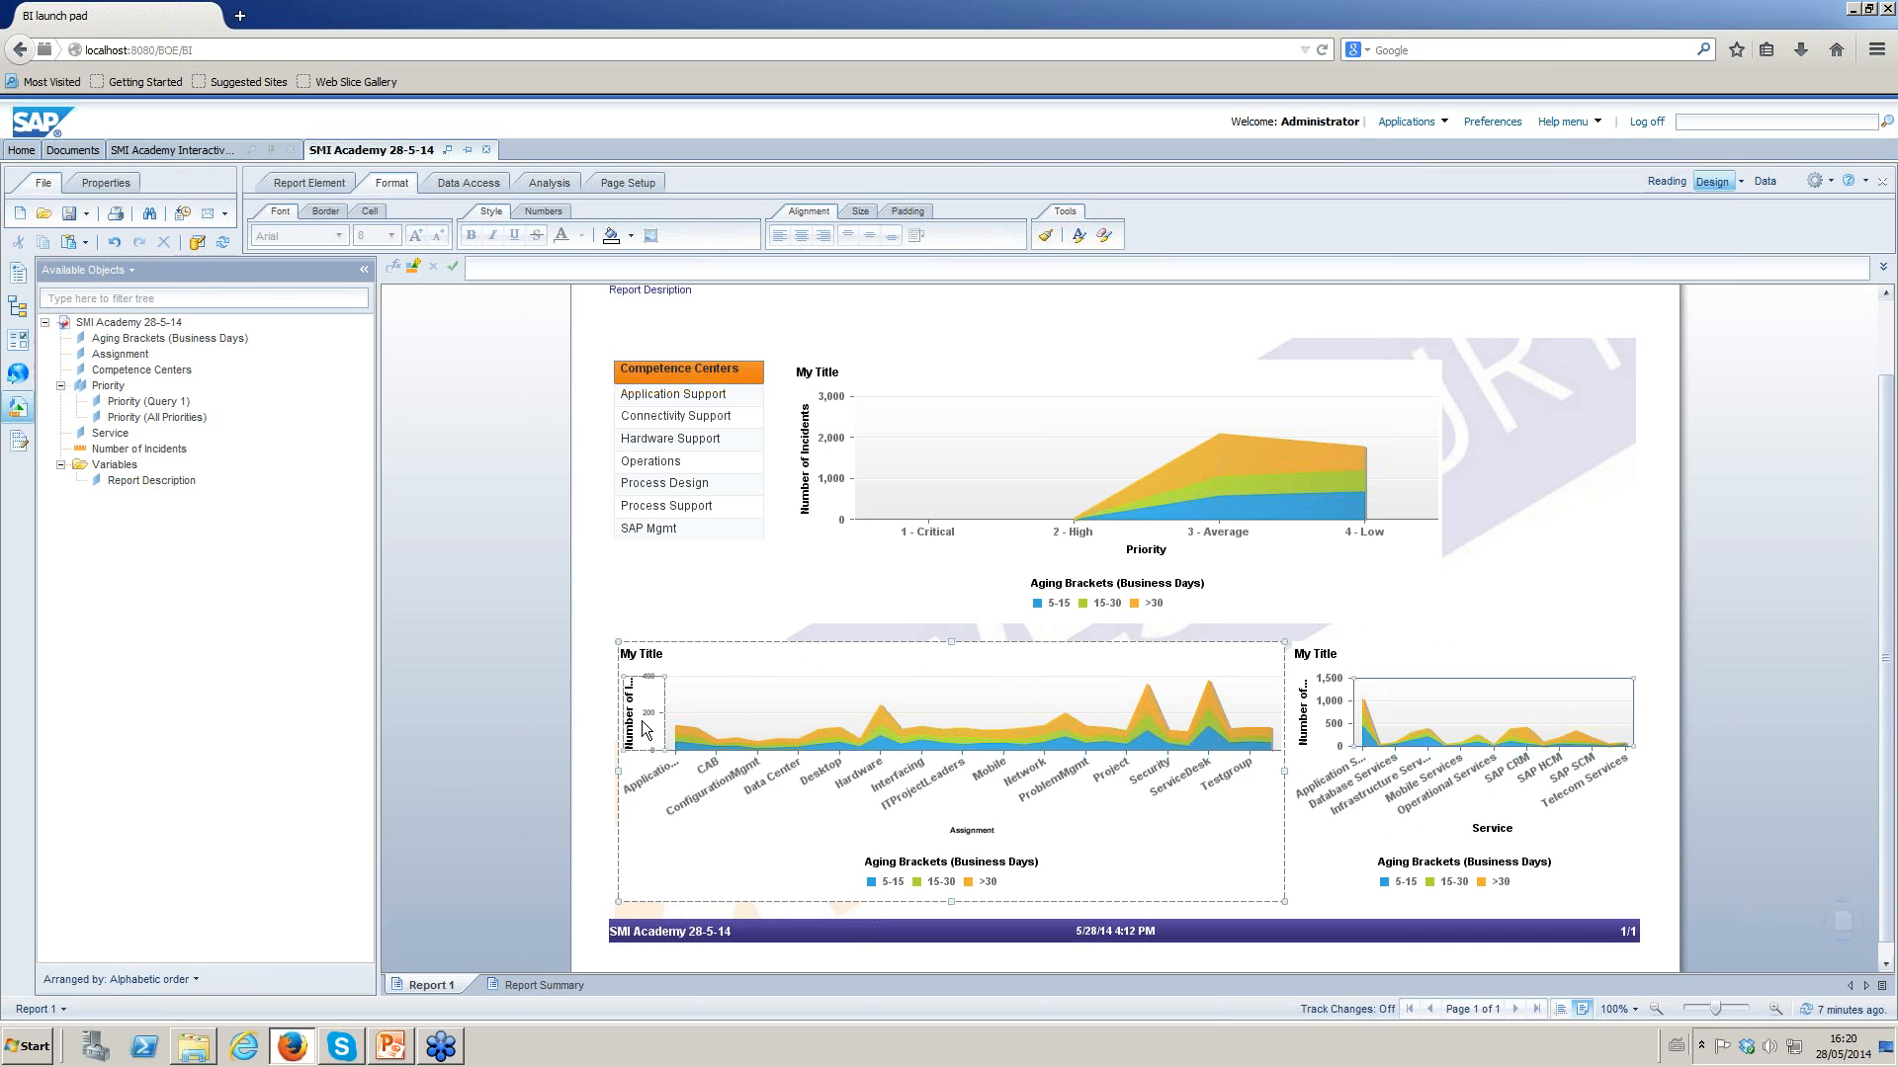
left_click(609, 729)
left_click(1616, 746)
left_click(1005, 732)
left_click(1374, 477)
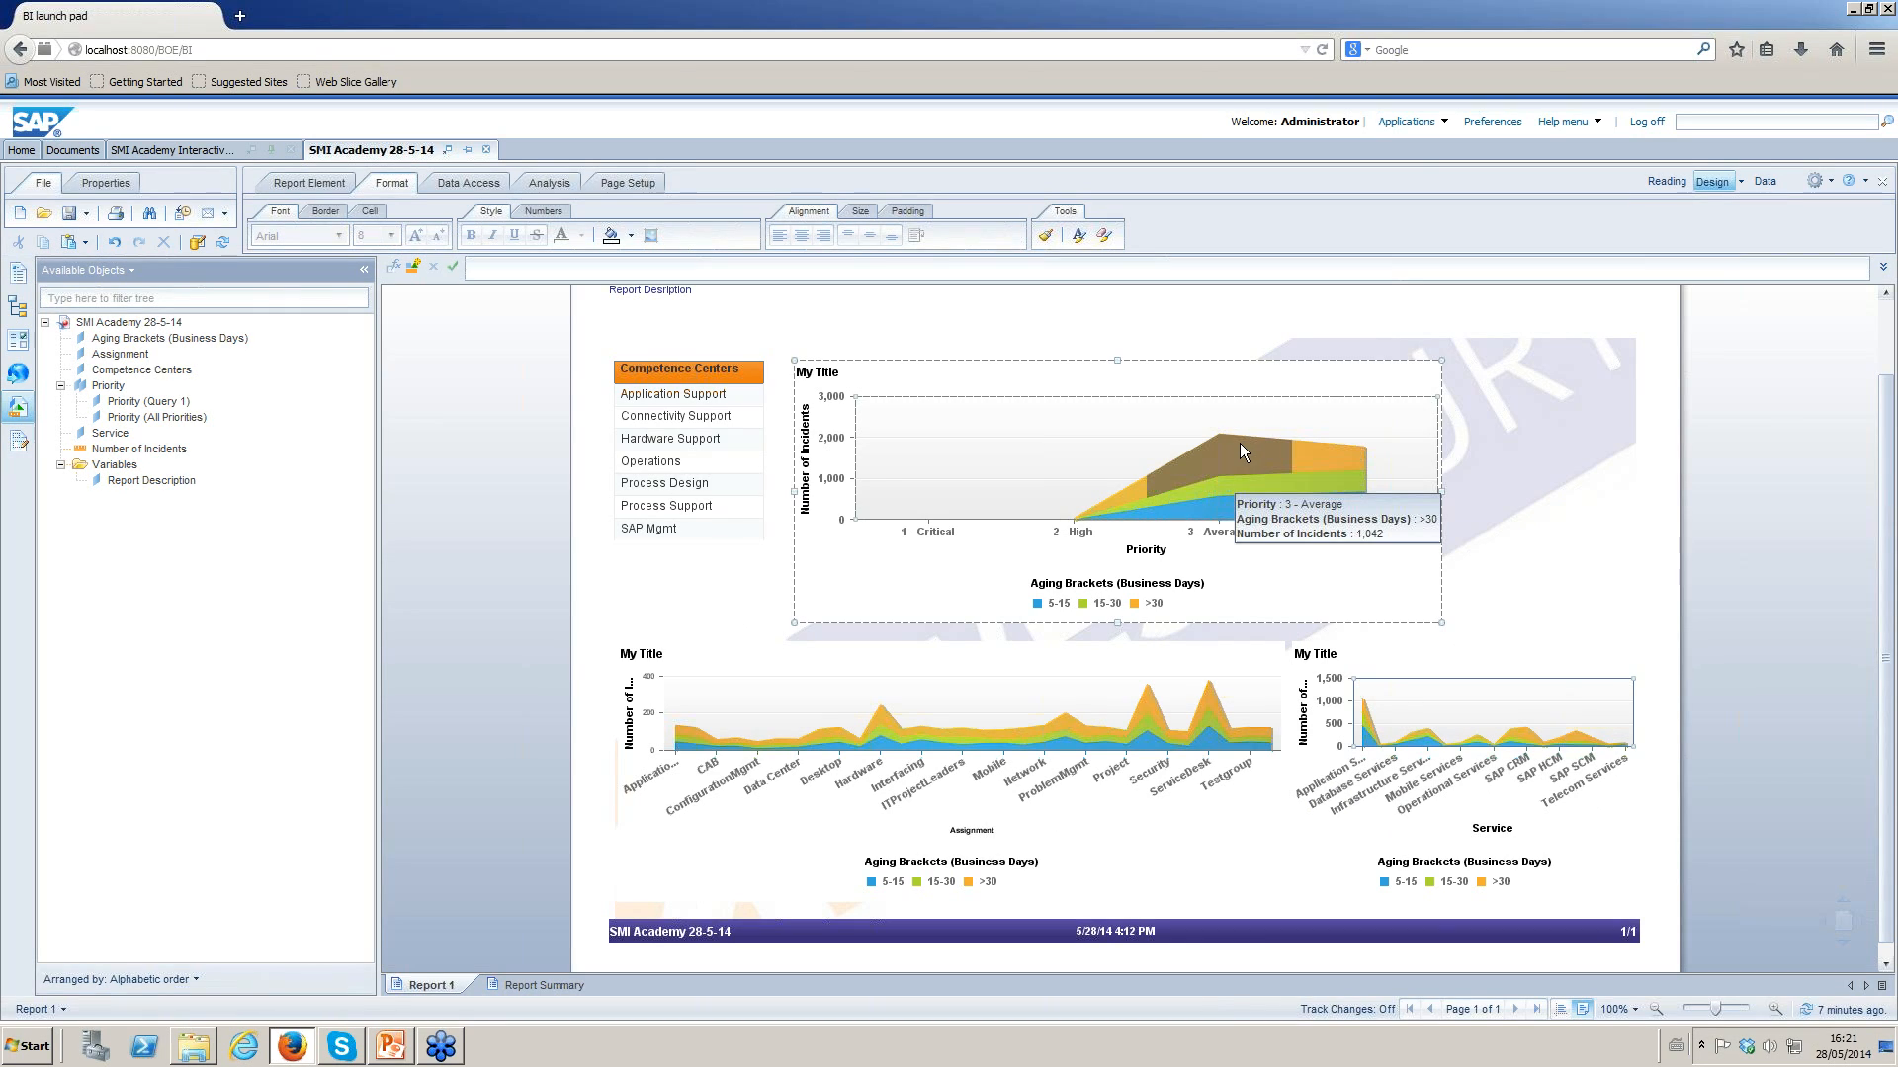
left_click(1632, 485)
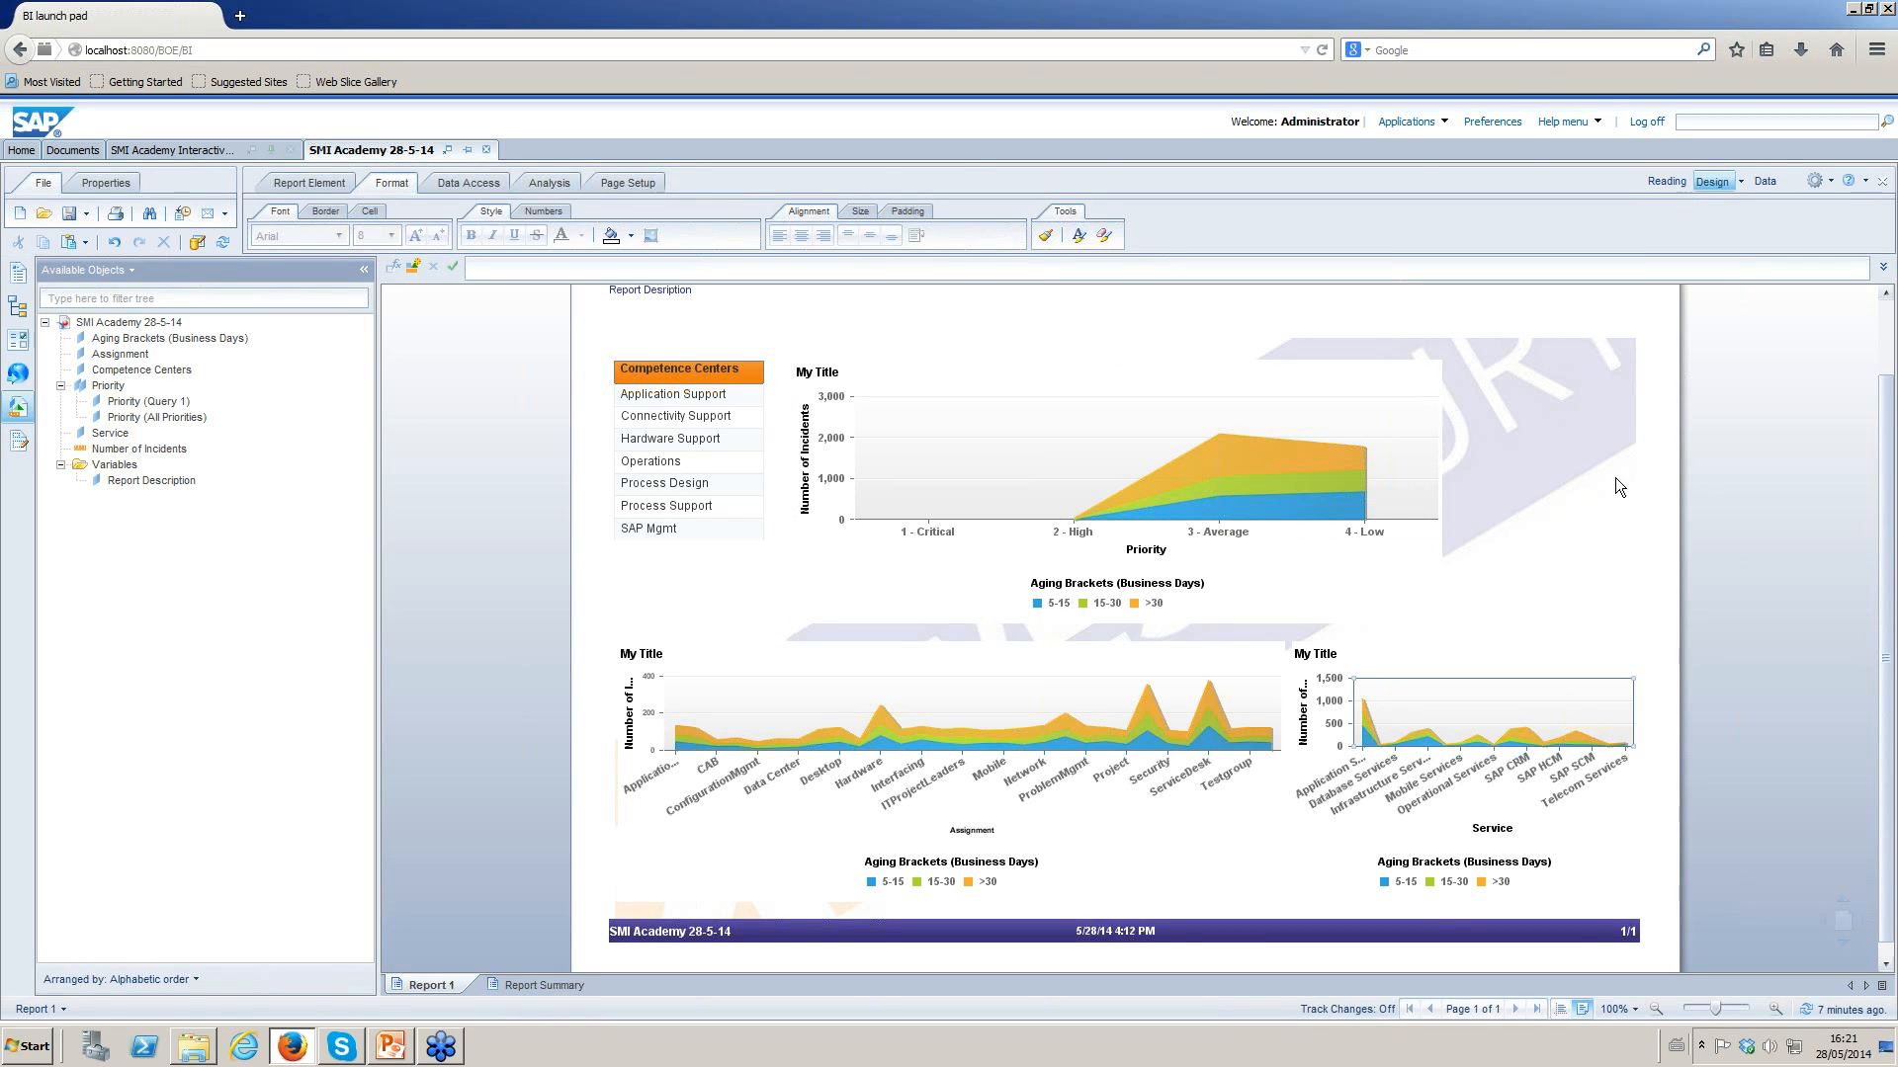
left_click(1220, 452)
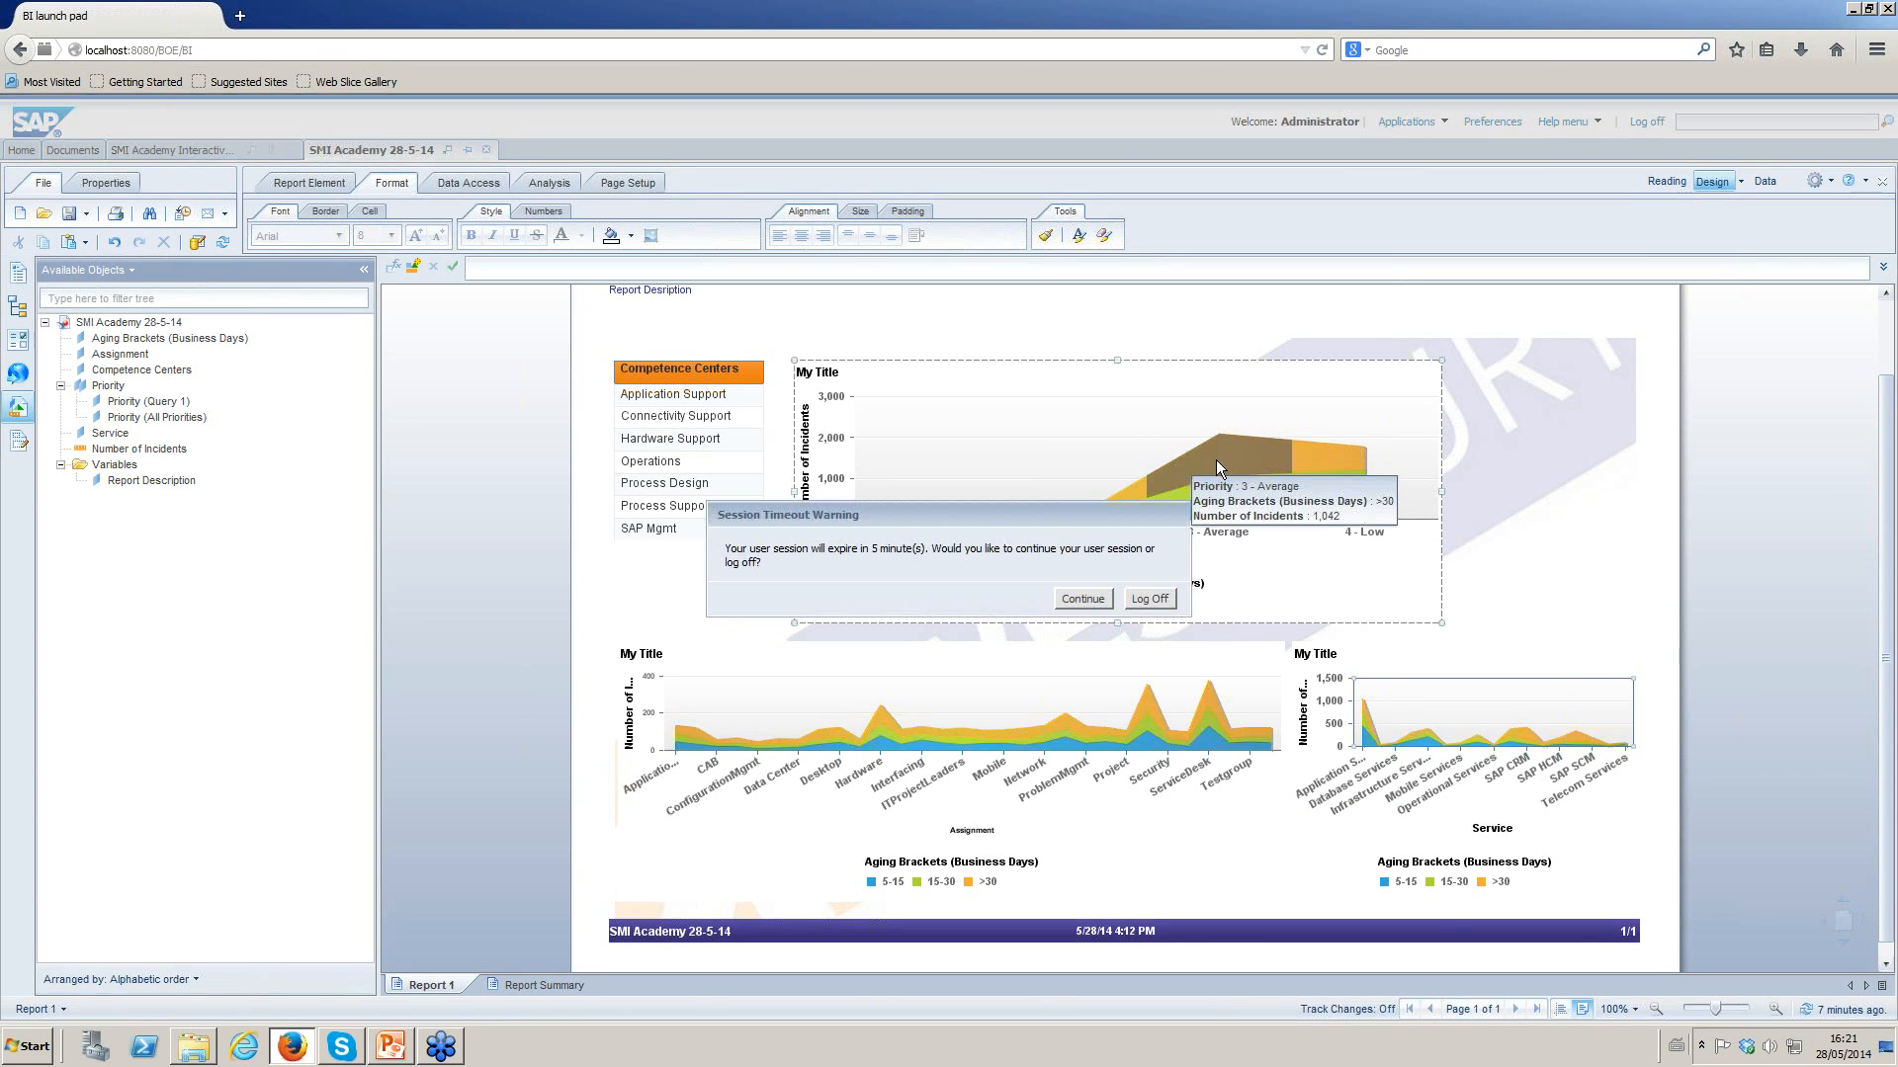
left_click(1093, 600)
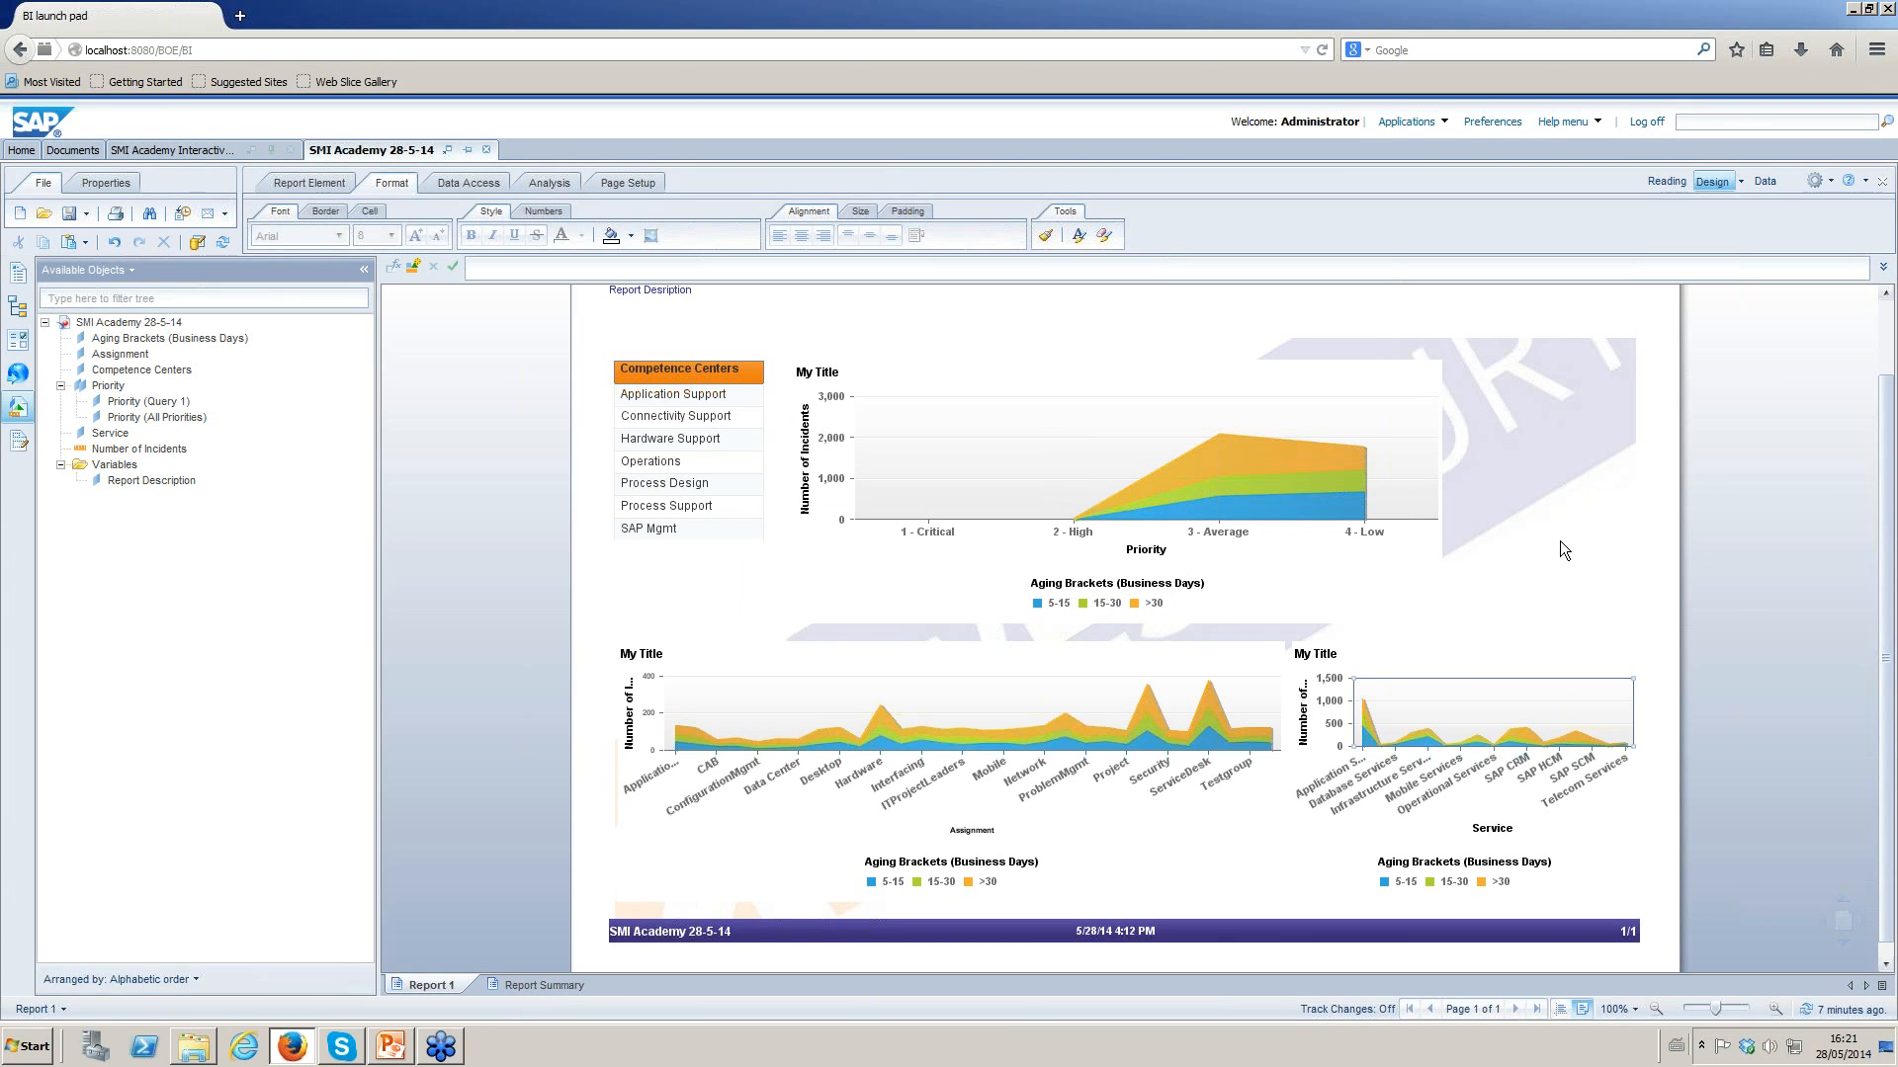
left_click(1204, 770)
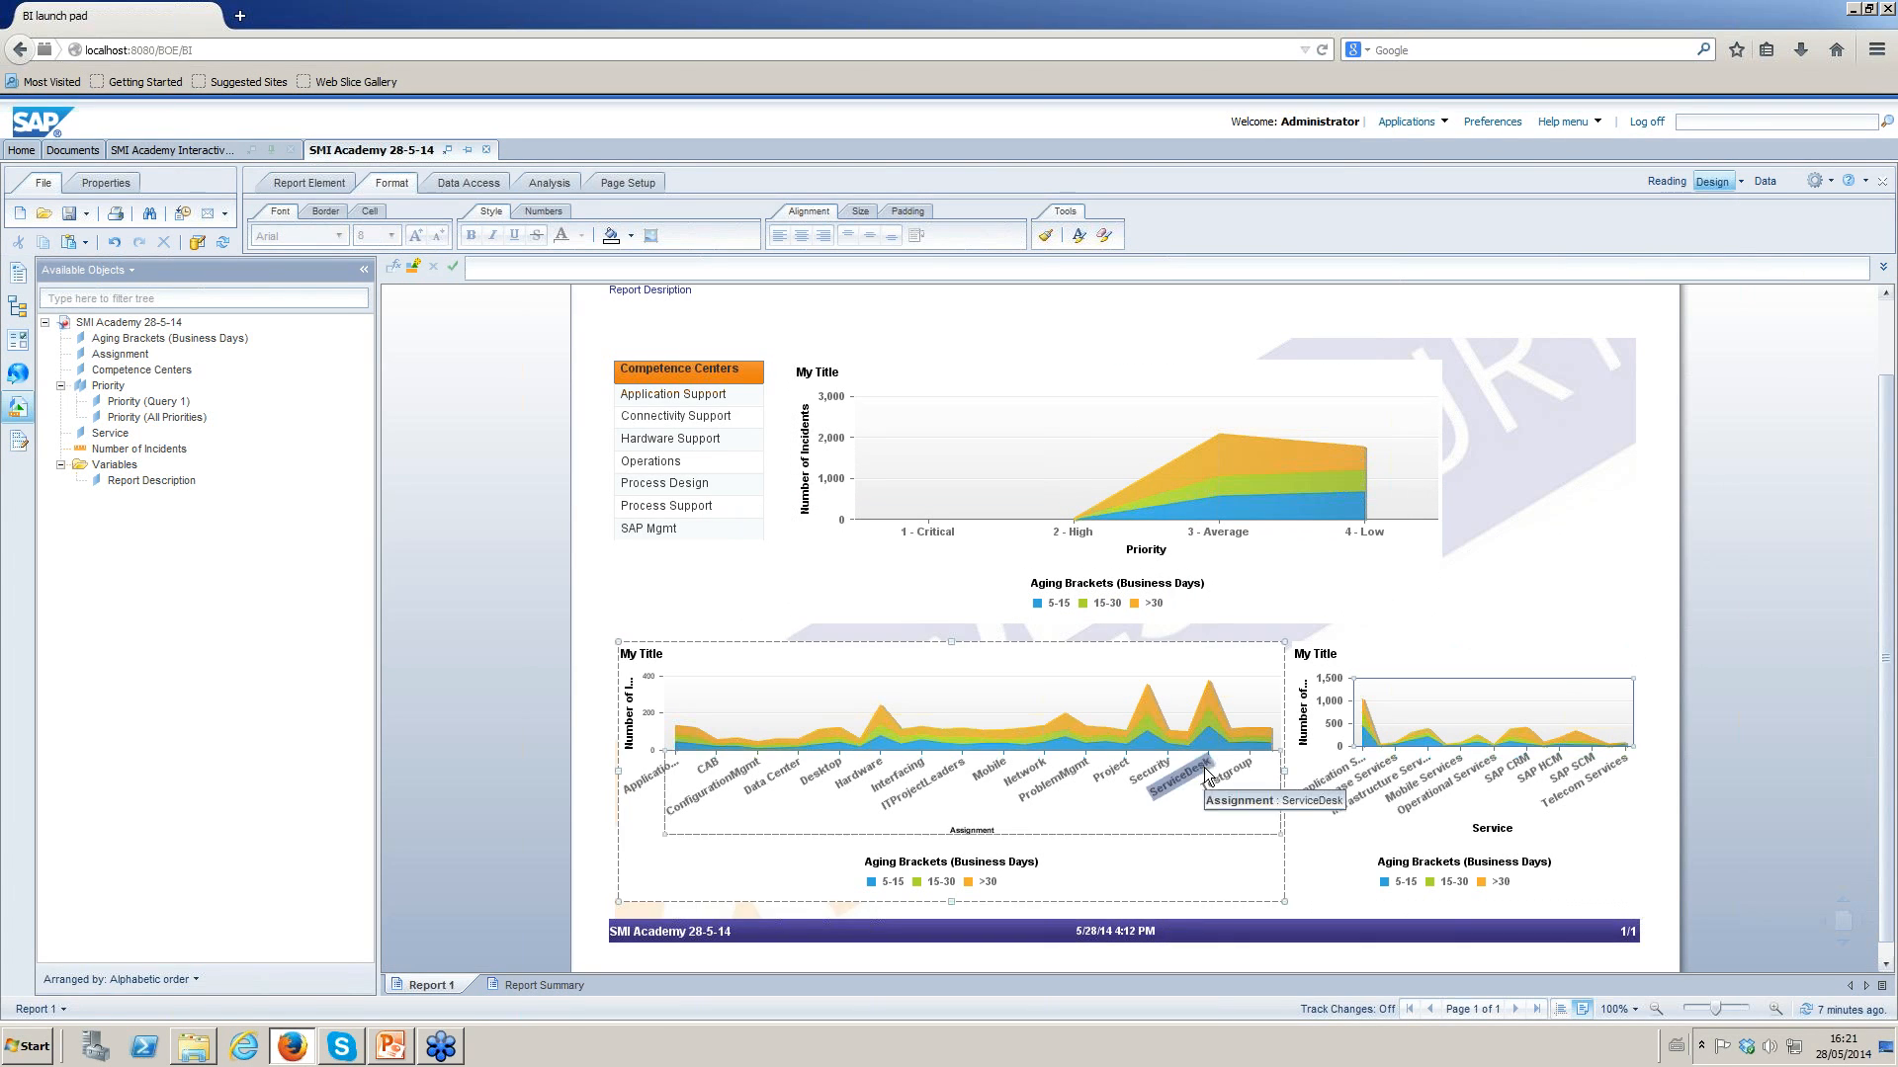
Show the report structure only and sort the Assignment chart by Number of Incidents in descending order.
left_click(1739, 181)
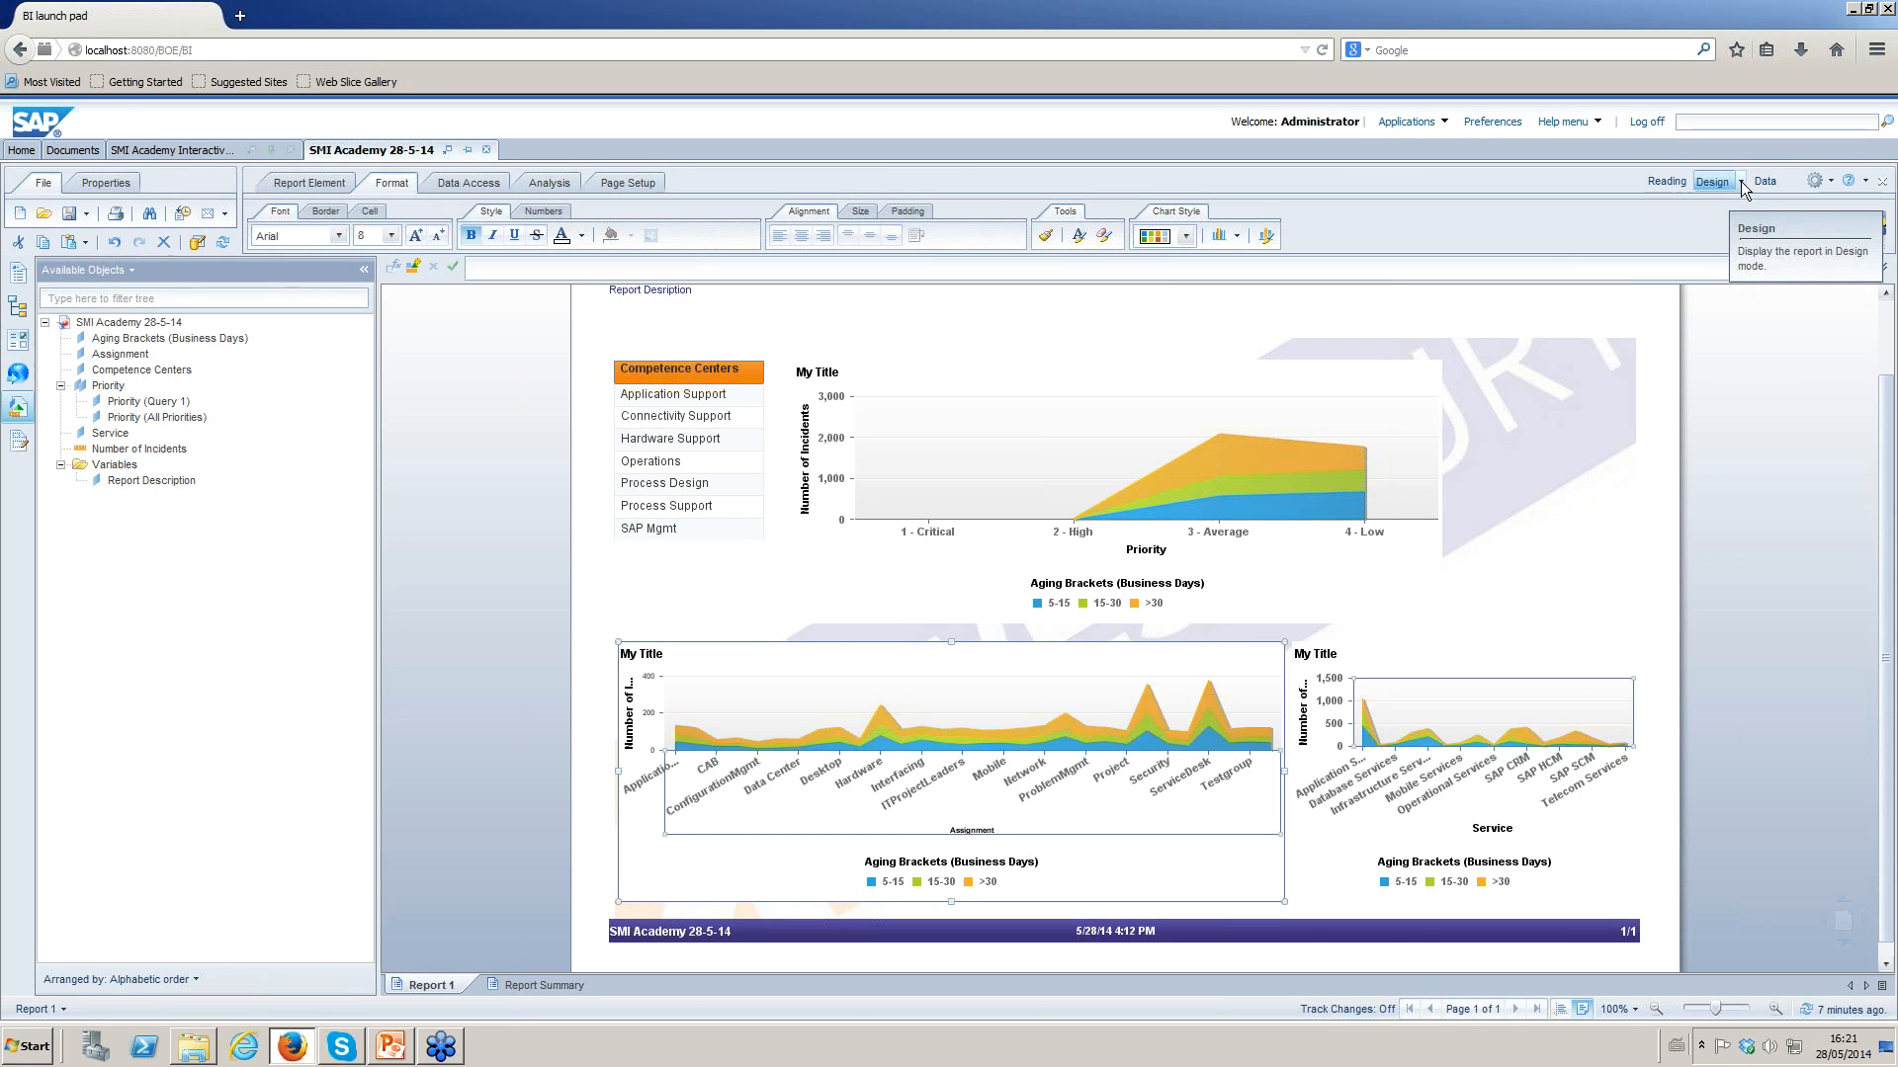
left_click(1761, 232)
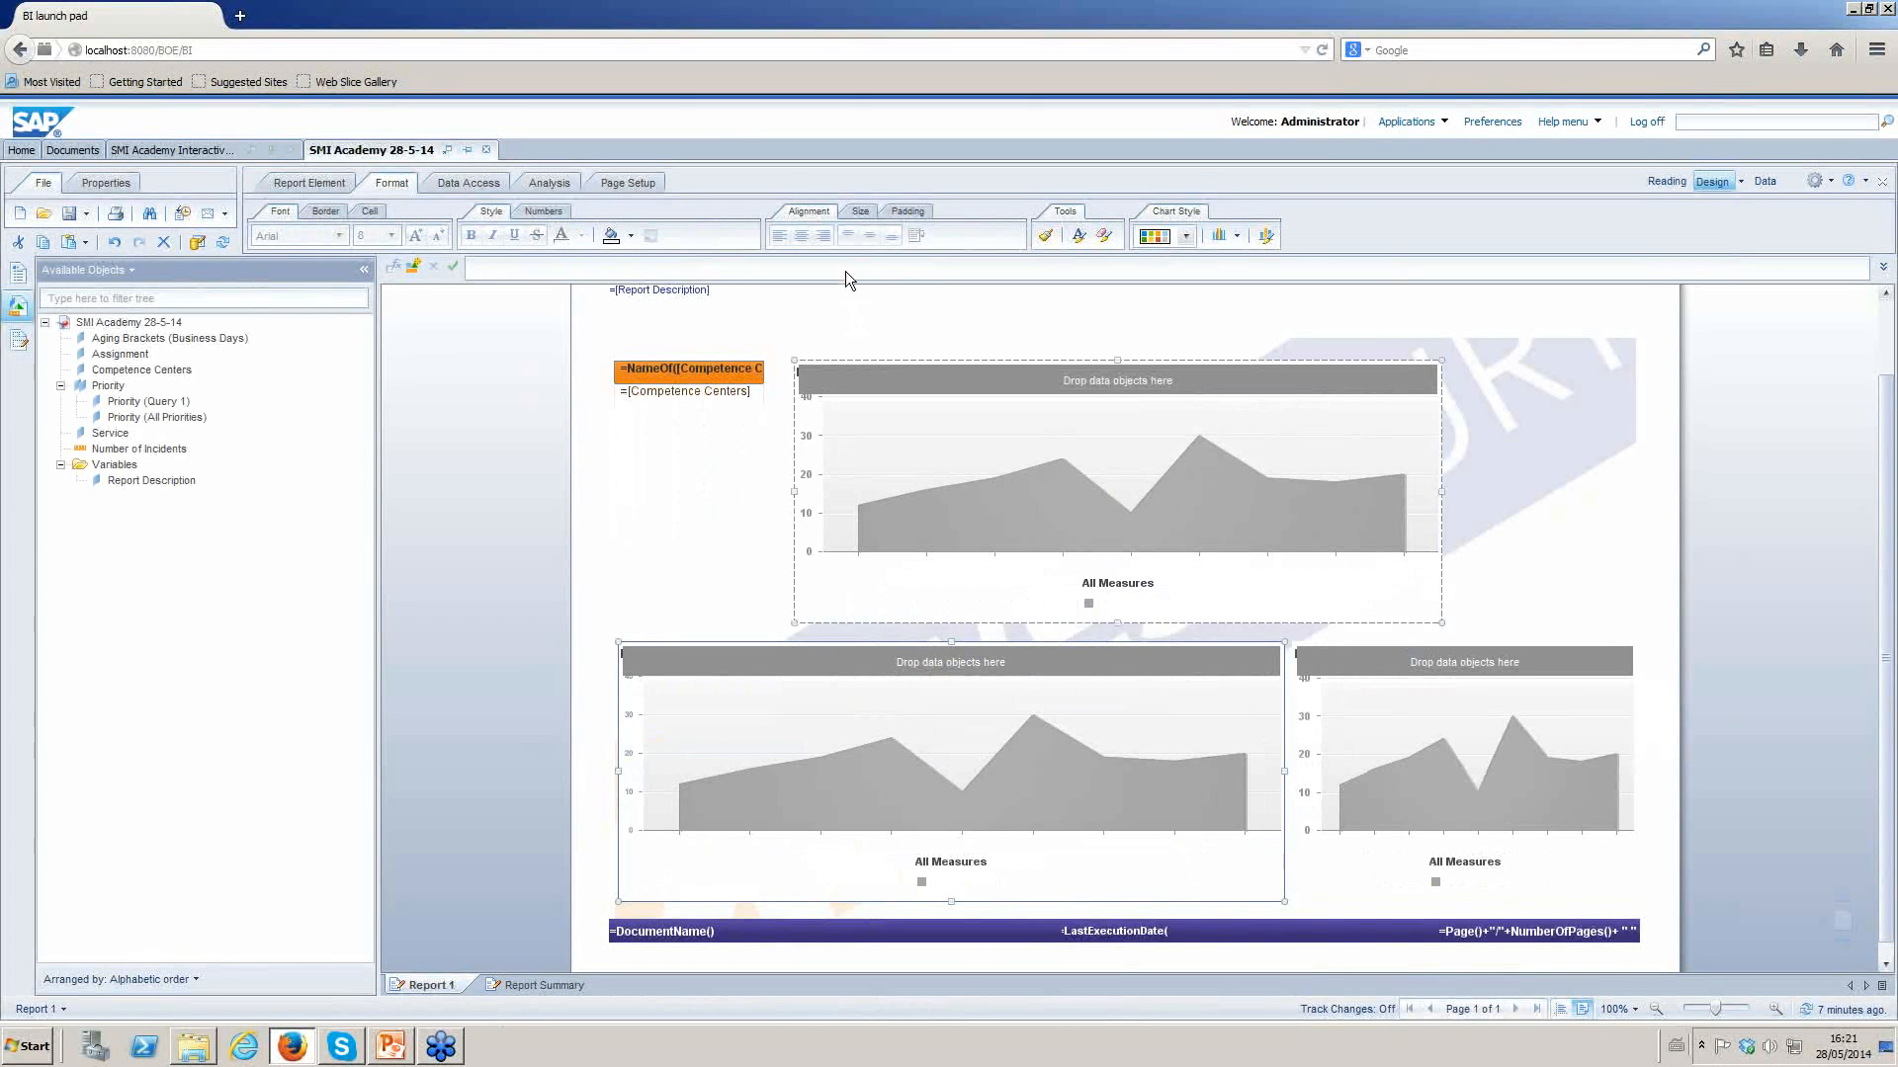
left_click(550, 183)
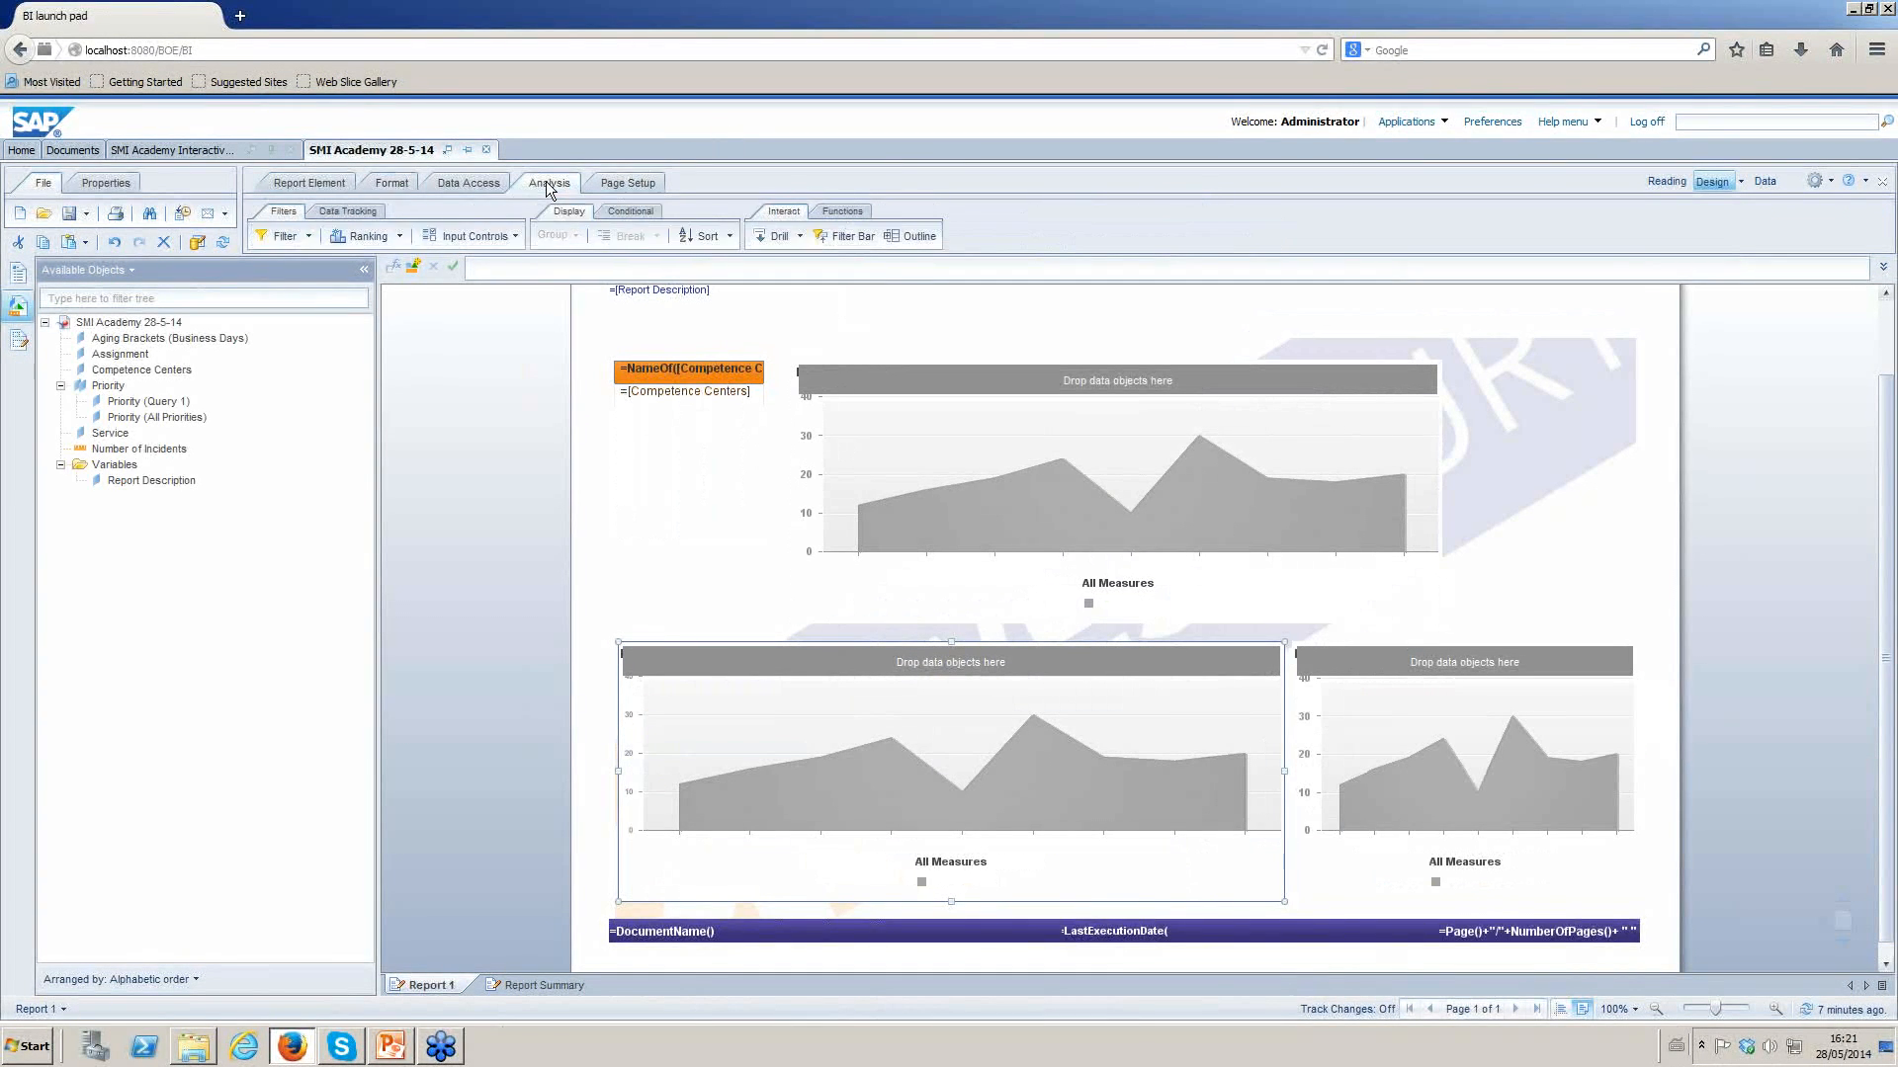
left_click(704, 235)
mouse_move(850, 320)
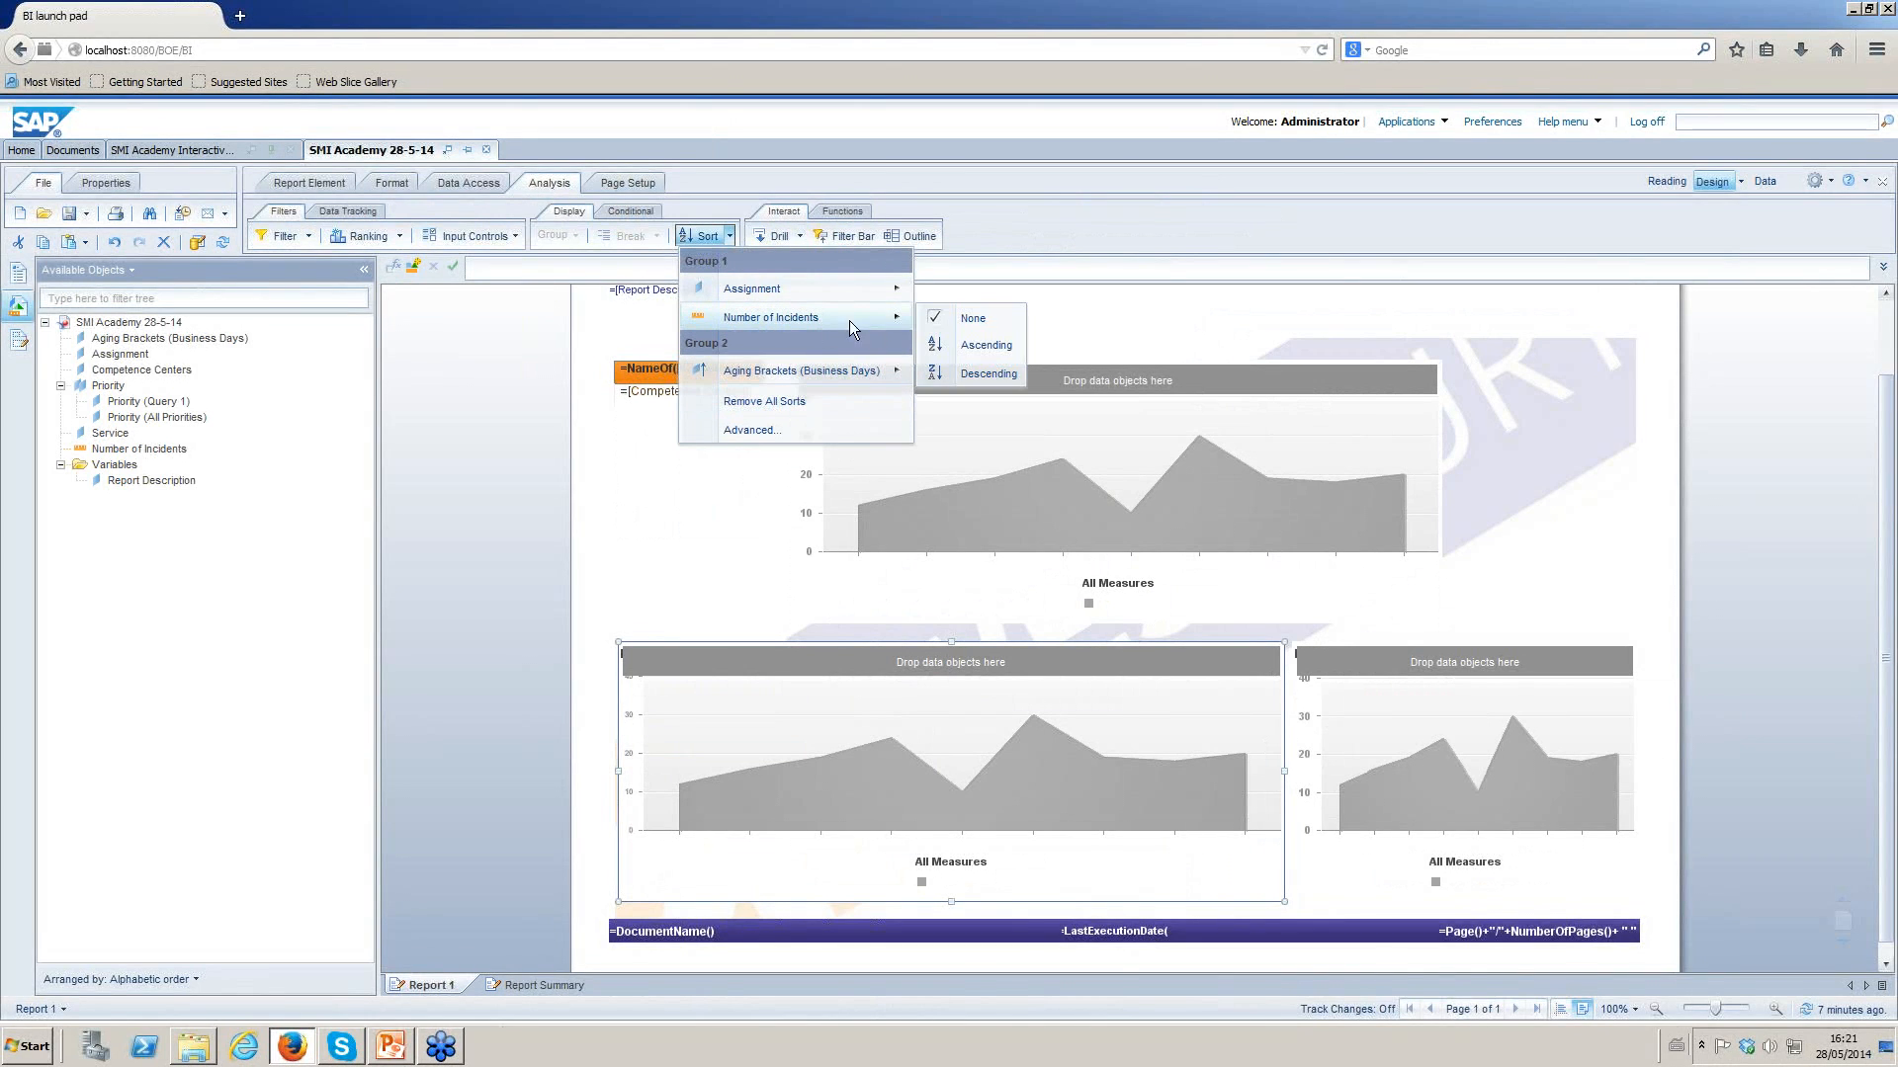
left_click(989, 373)
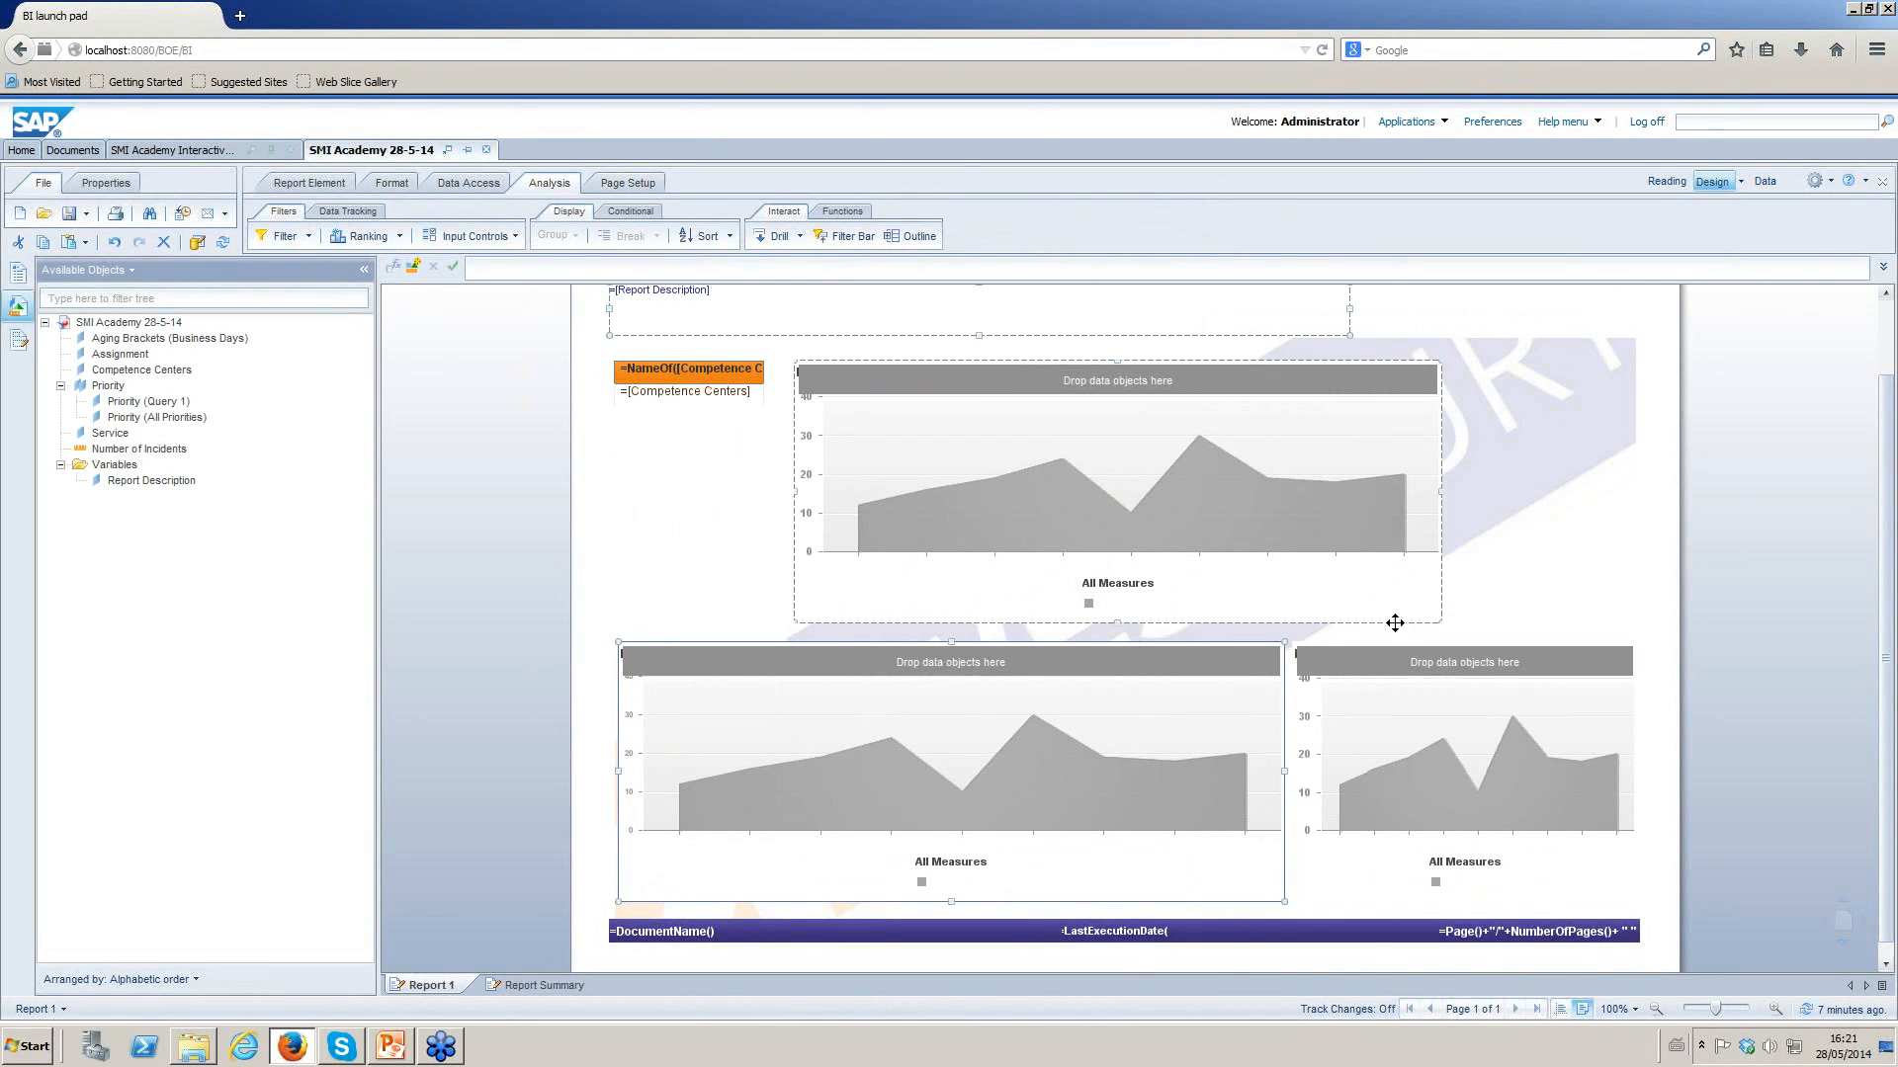
Sort the Service chart by Number of Incidents in descending order and return to the design view with data.
left_click(1344, 884)
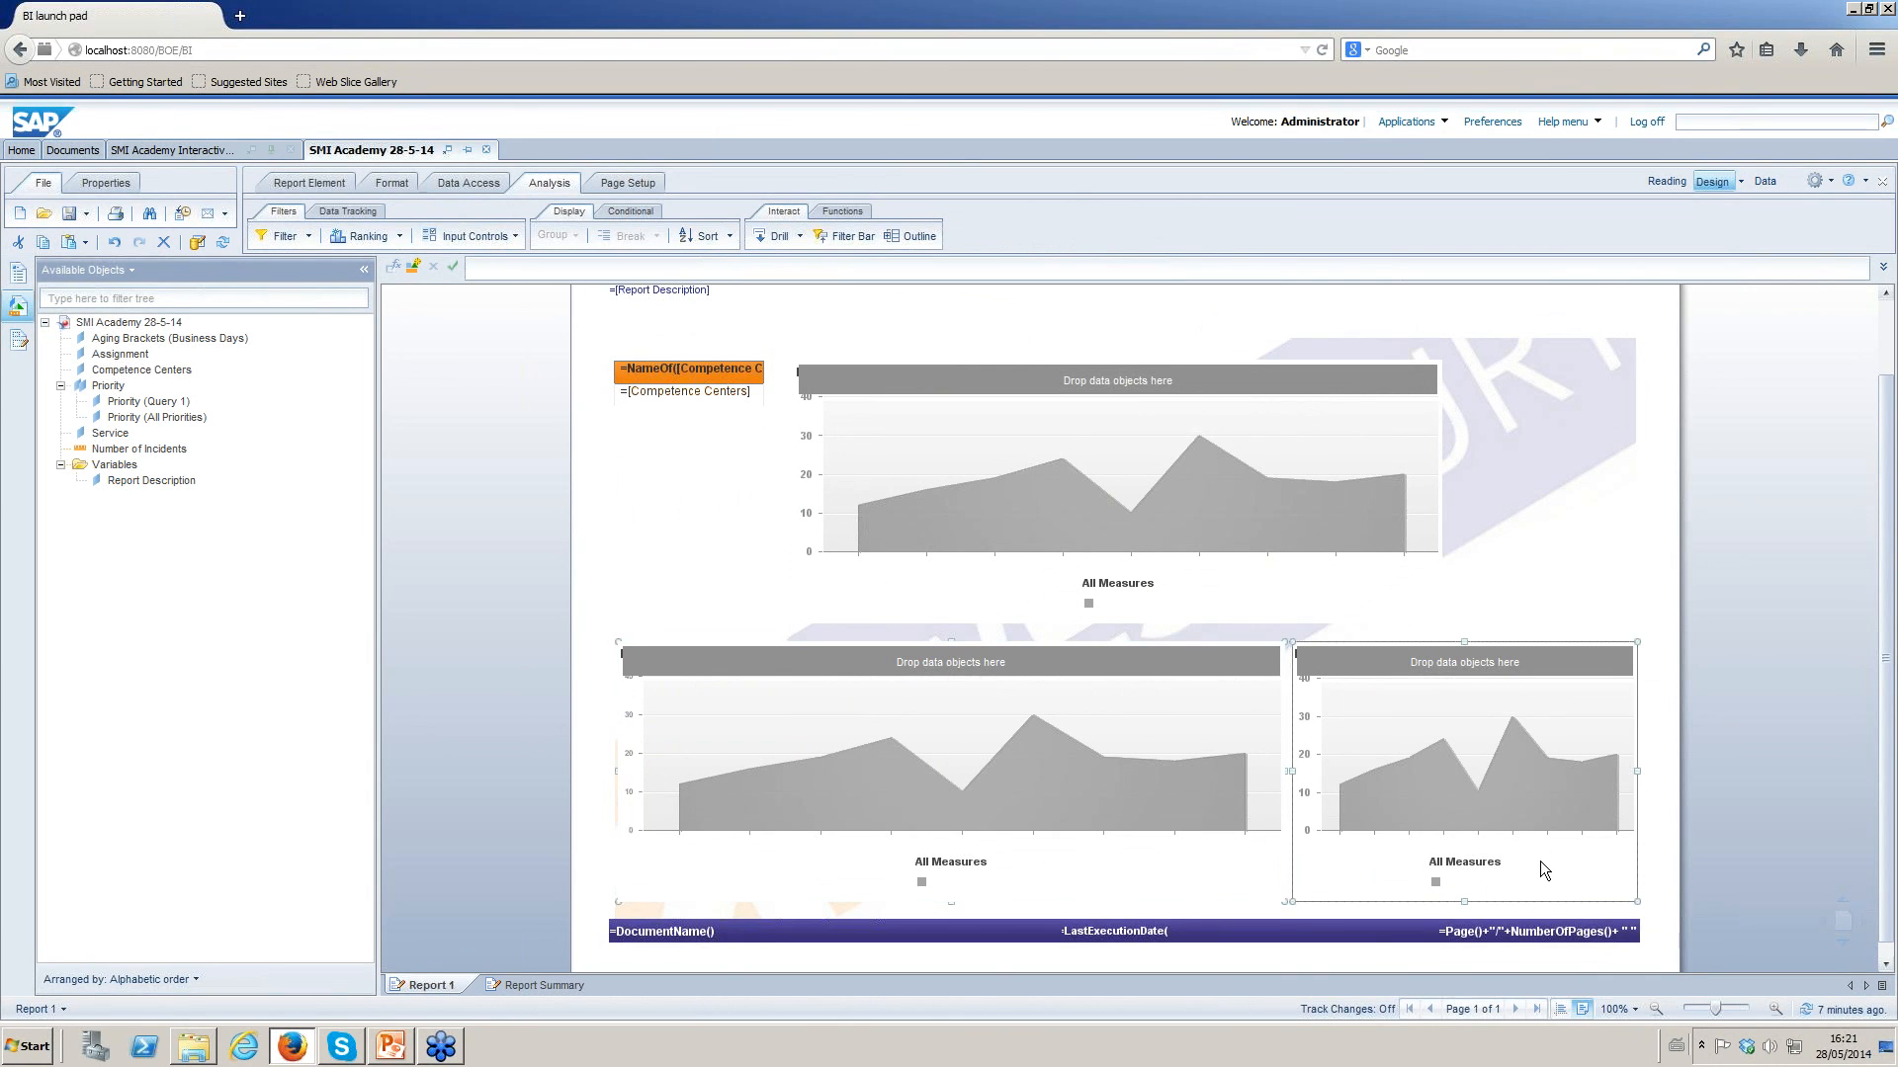
left_click(732, 237)
mouse_move(850, 318)
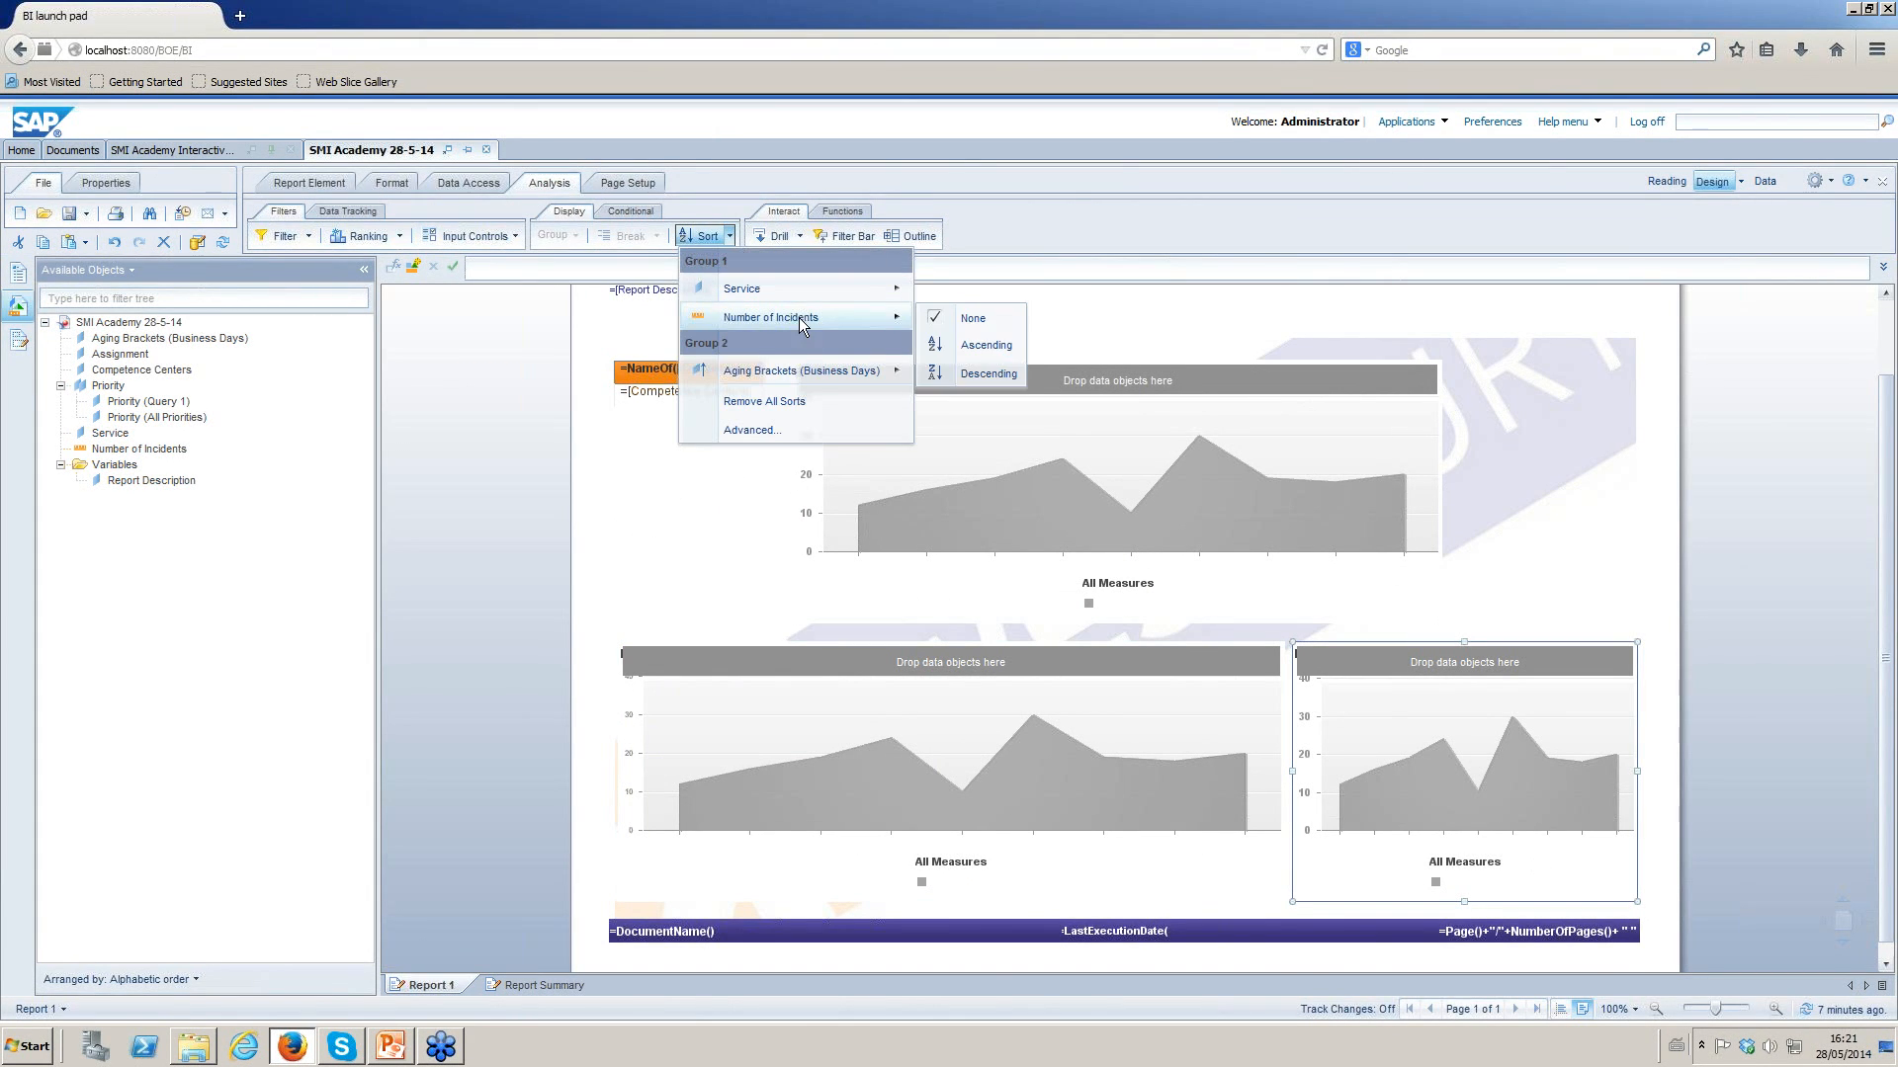
left_click(970, 375)
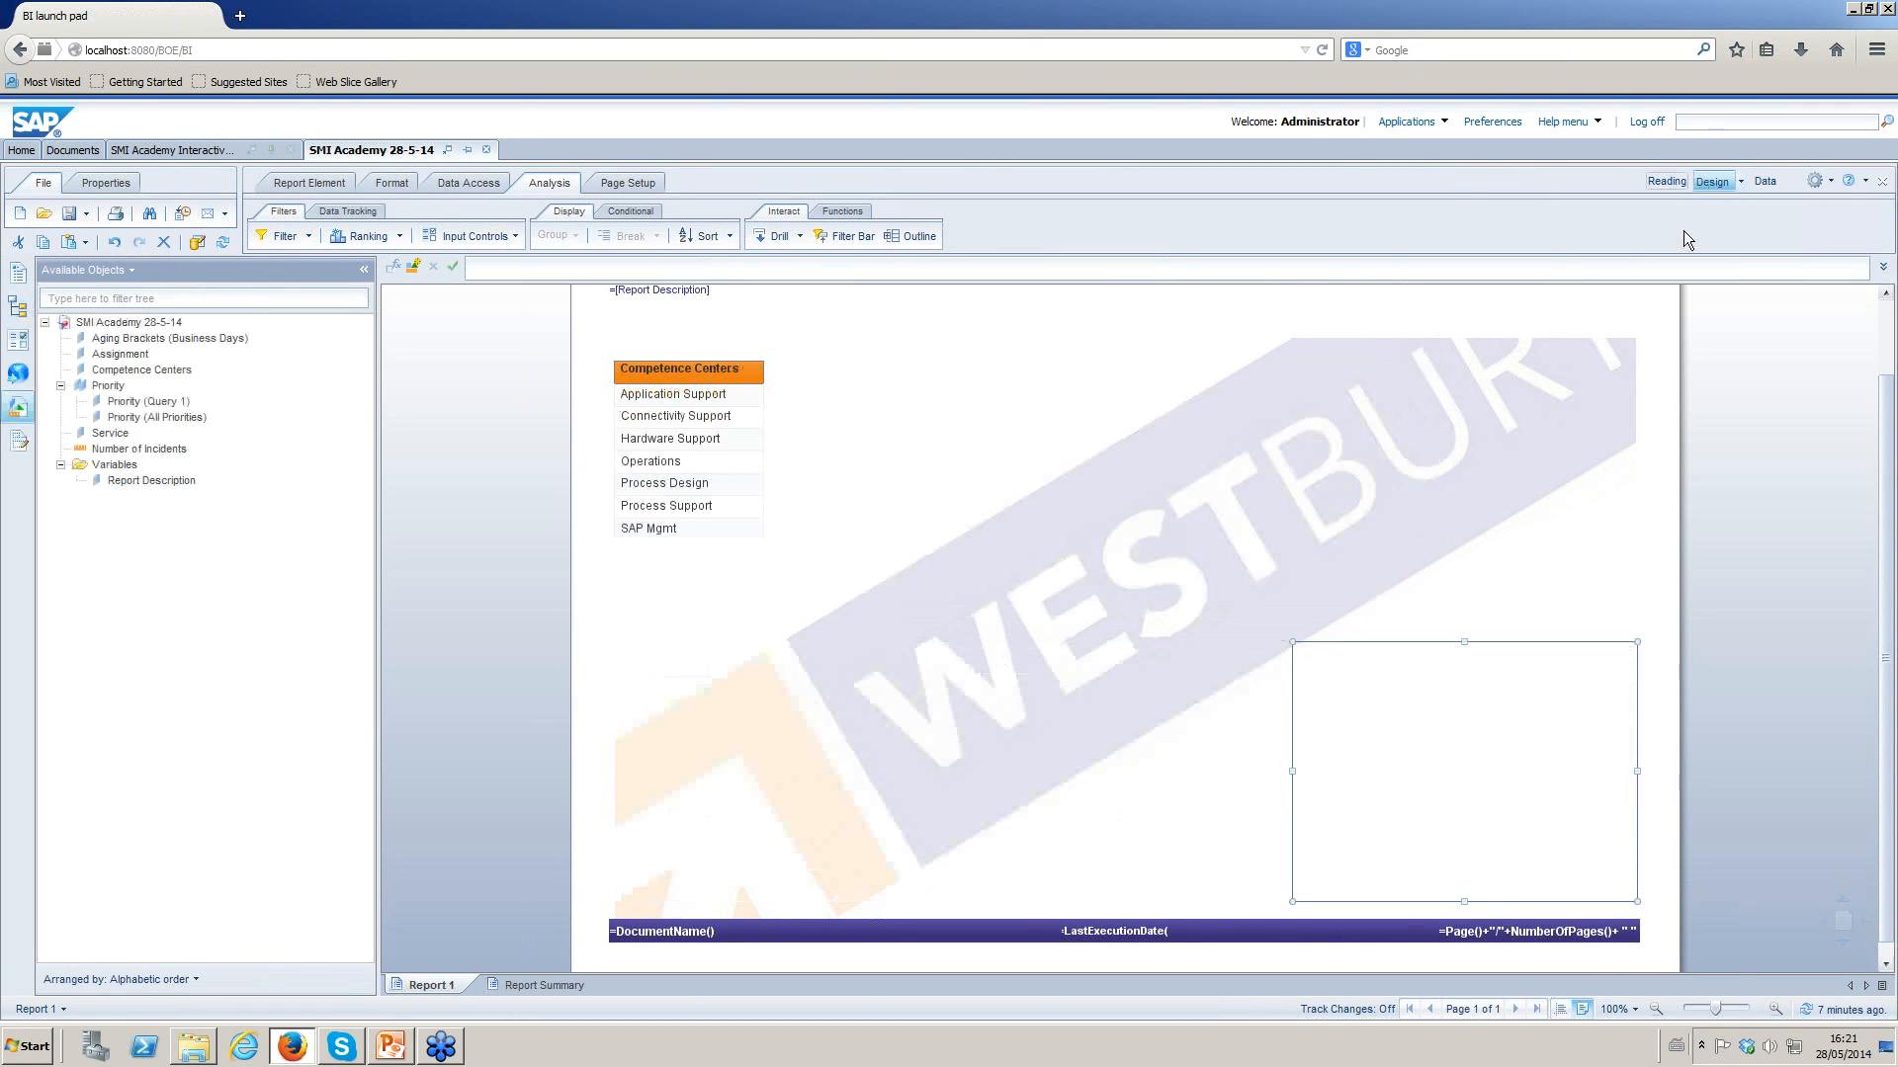
left_click(697, 699)
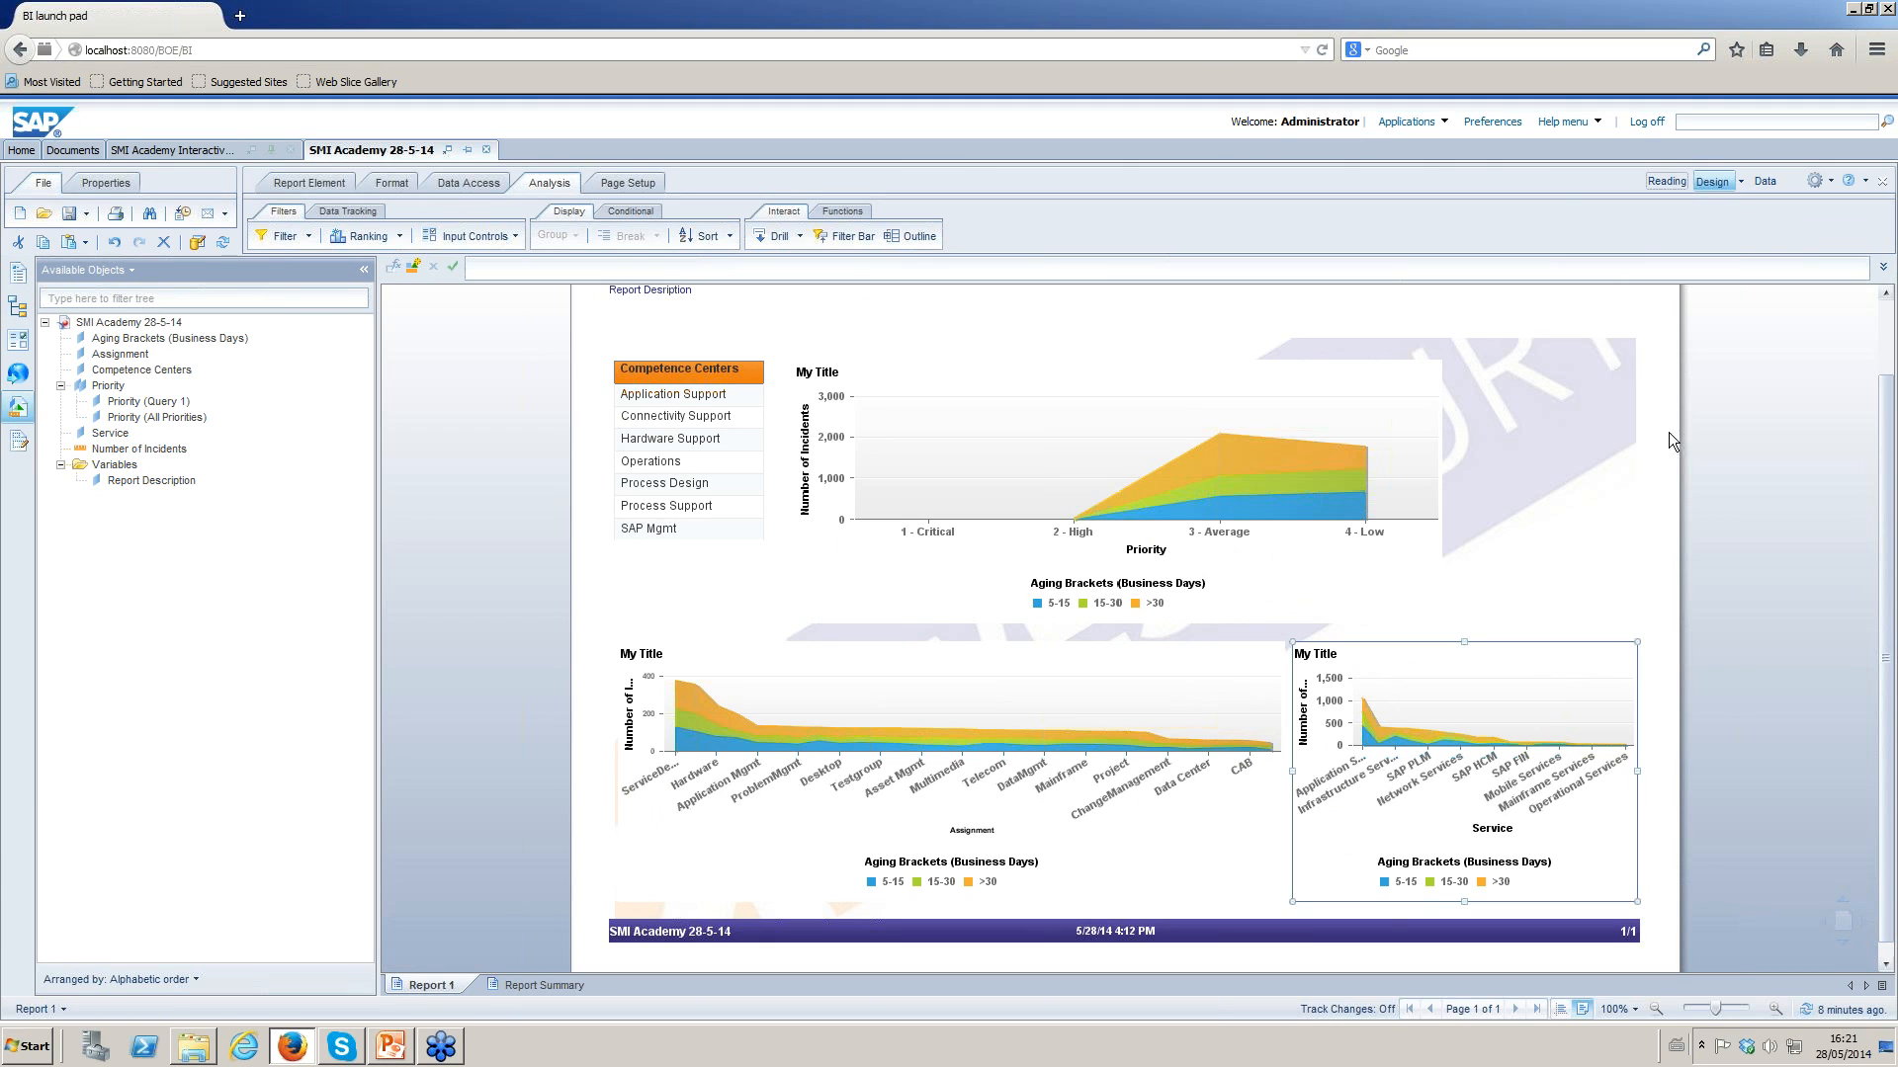
scroll(1663, 440, "up", 2)
scroll(1662, 441, "down", 3)
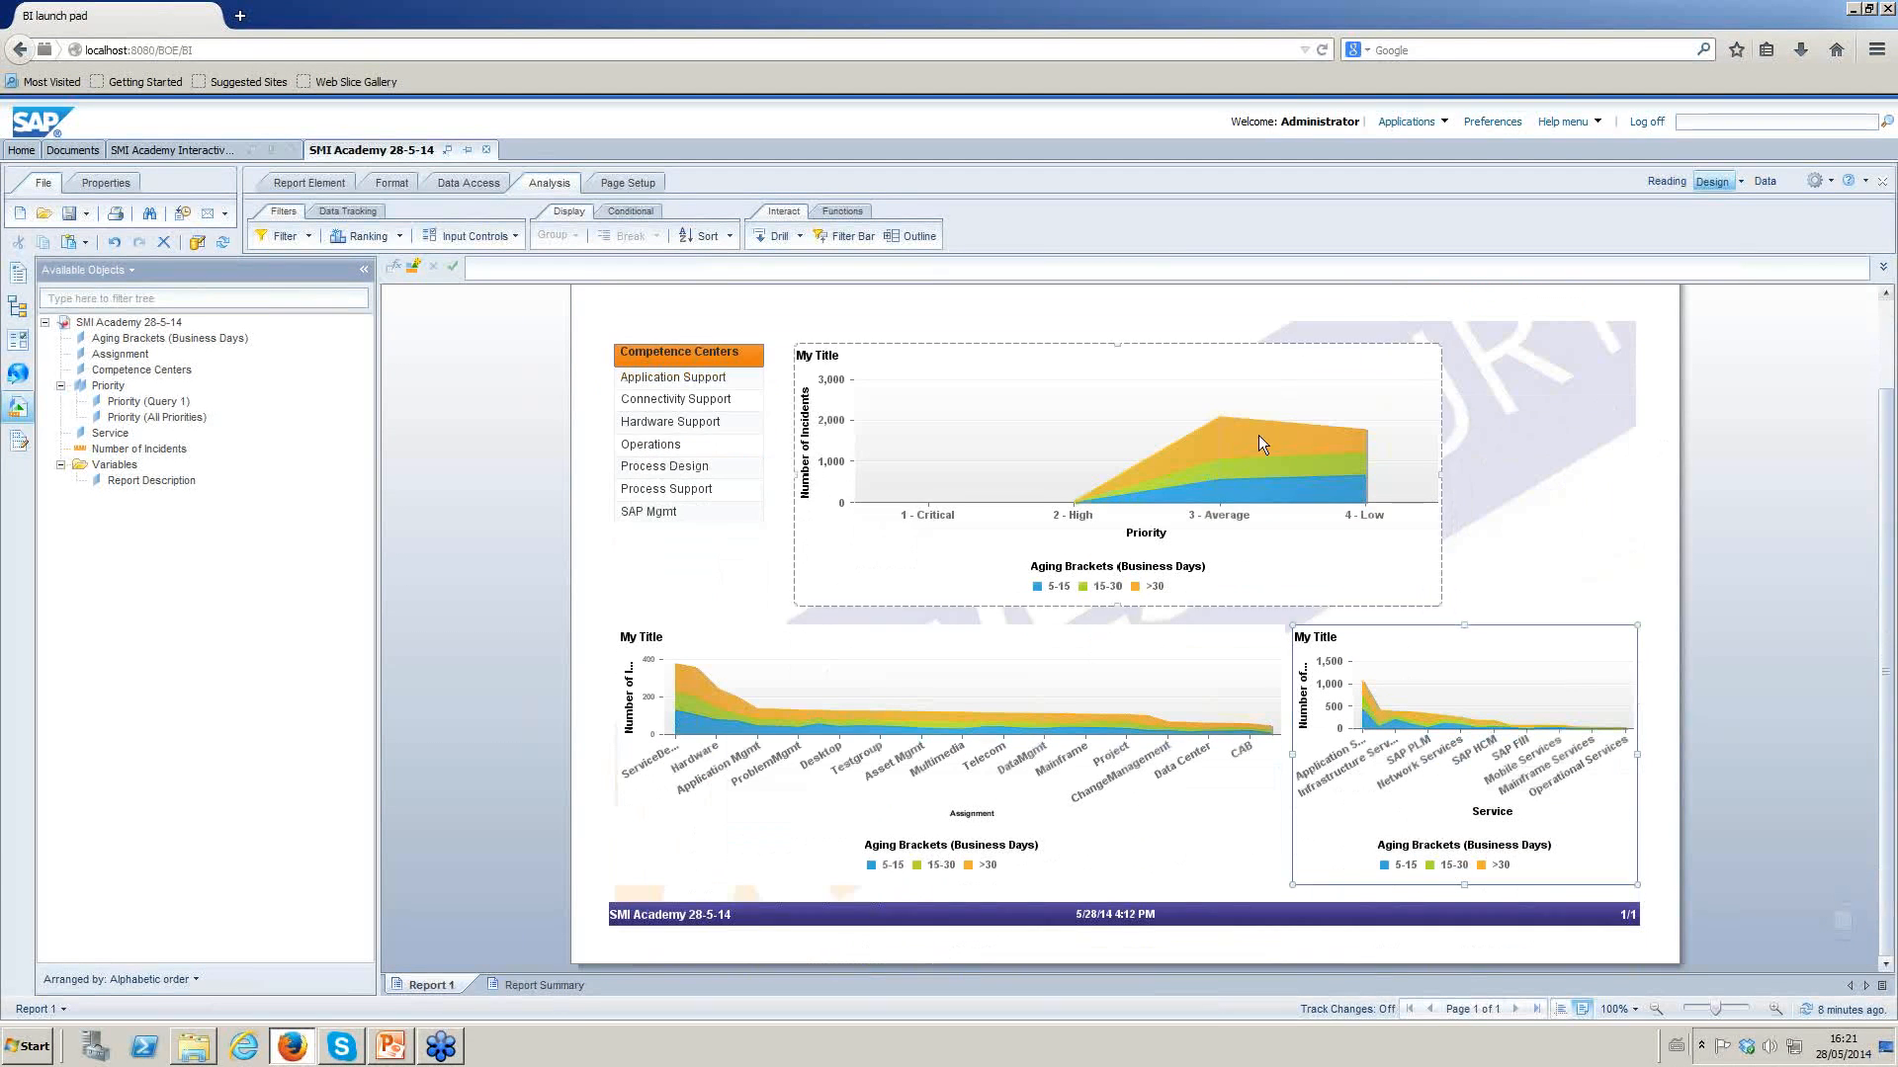
right_click(642, 385)
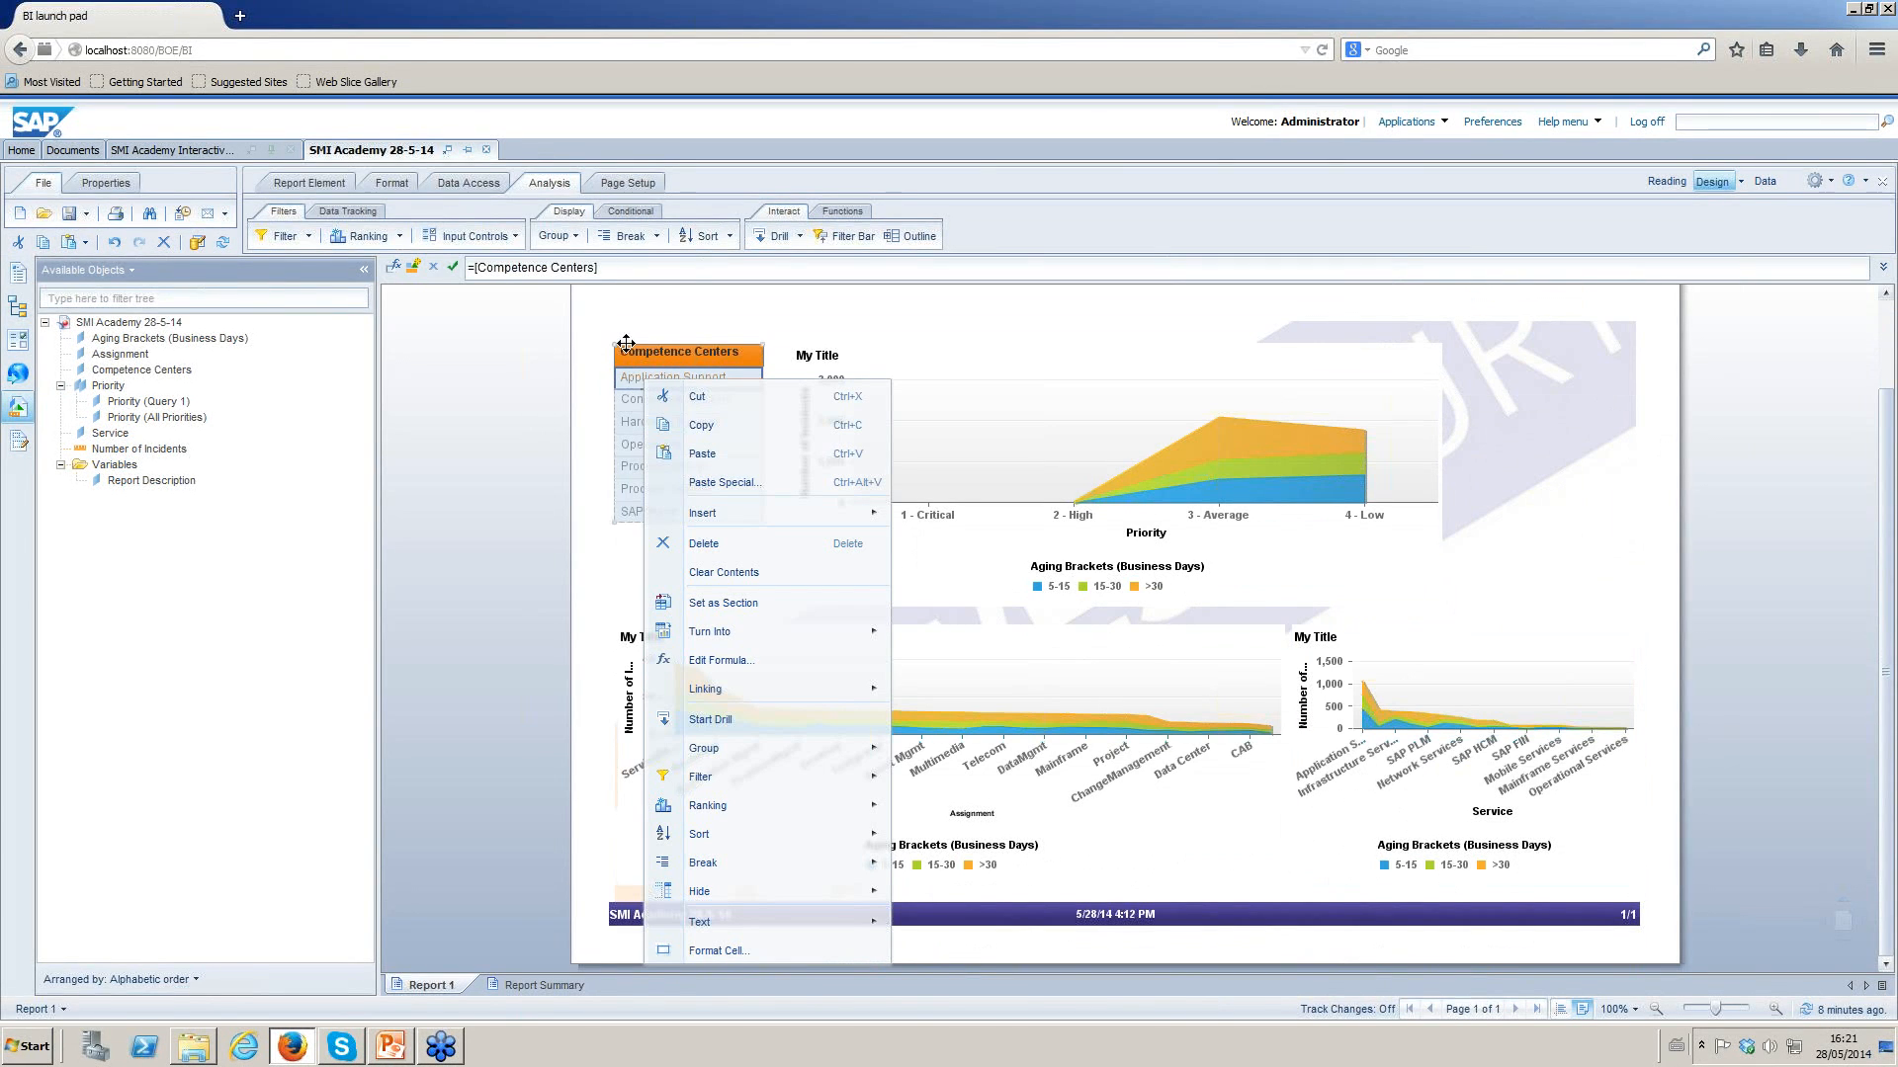
right_click(628, 343)
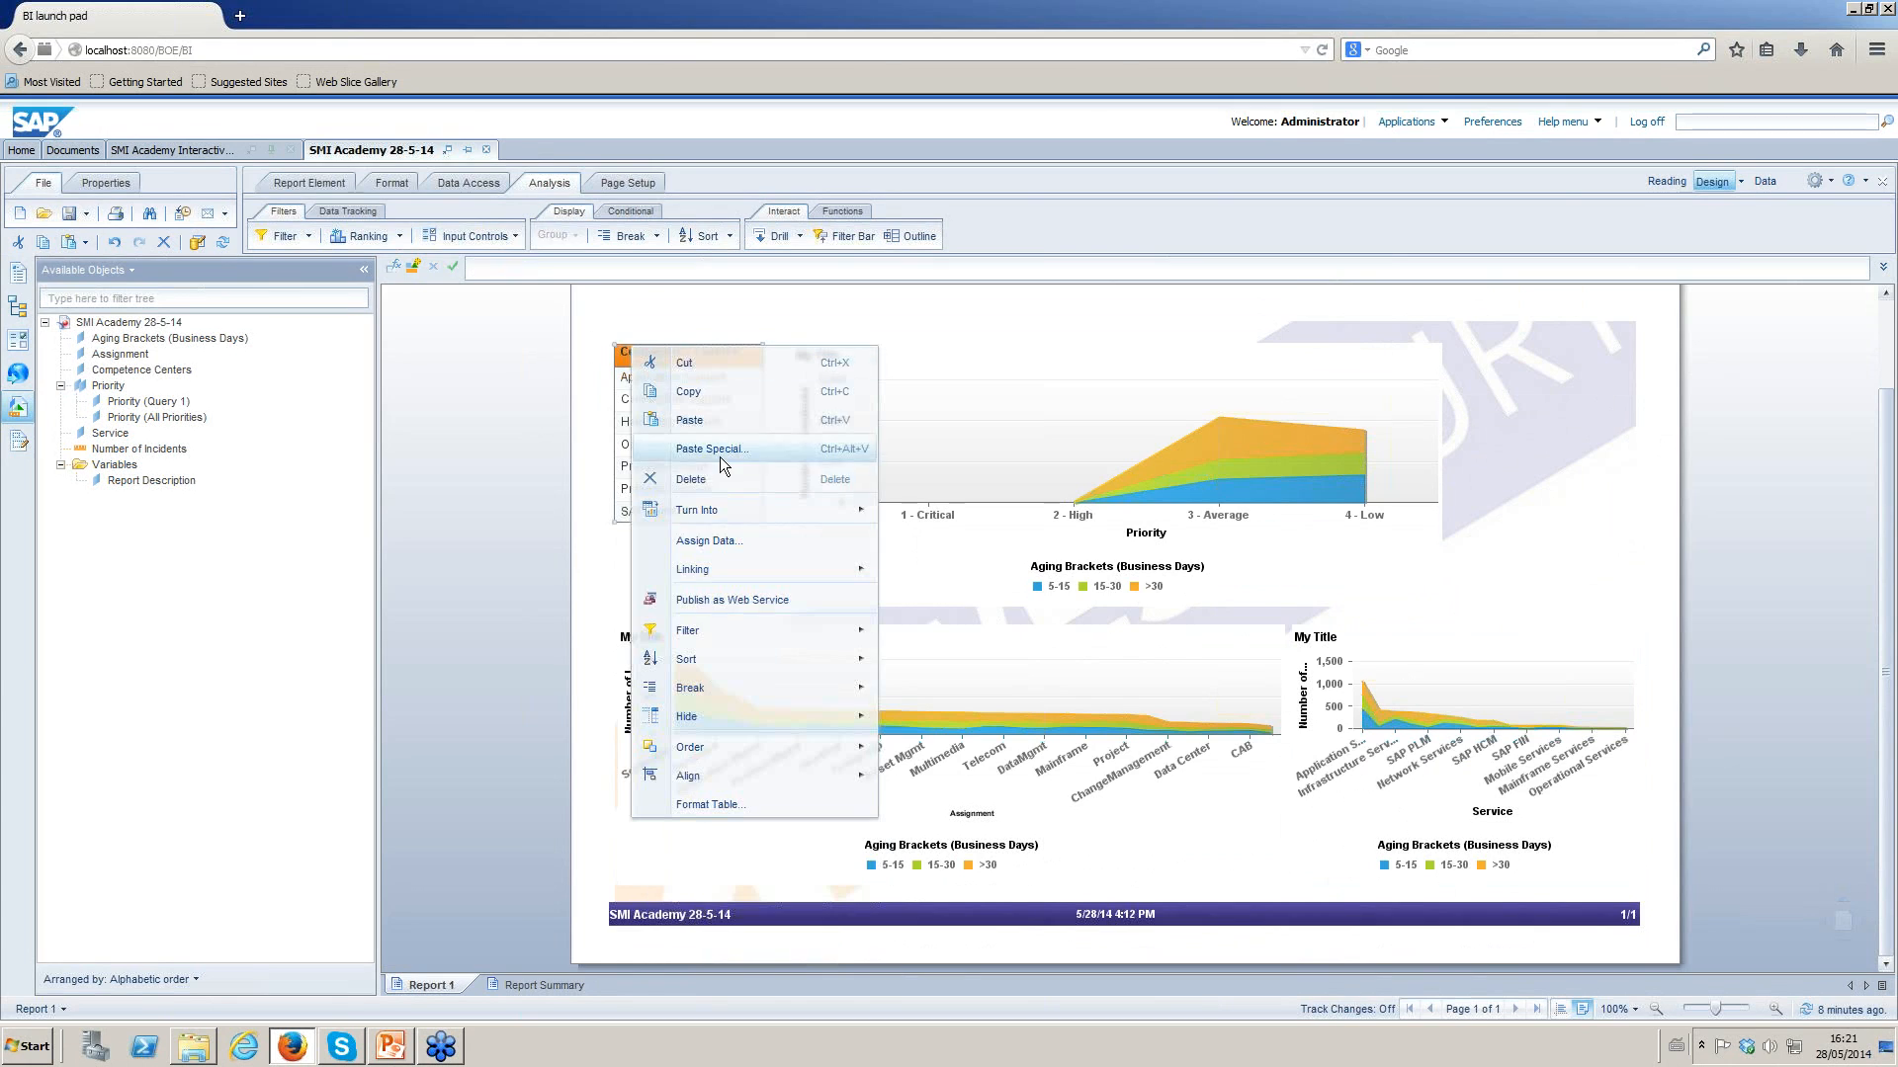
mouse_move(779, 617)
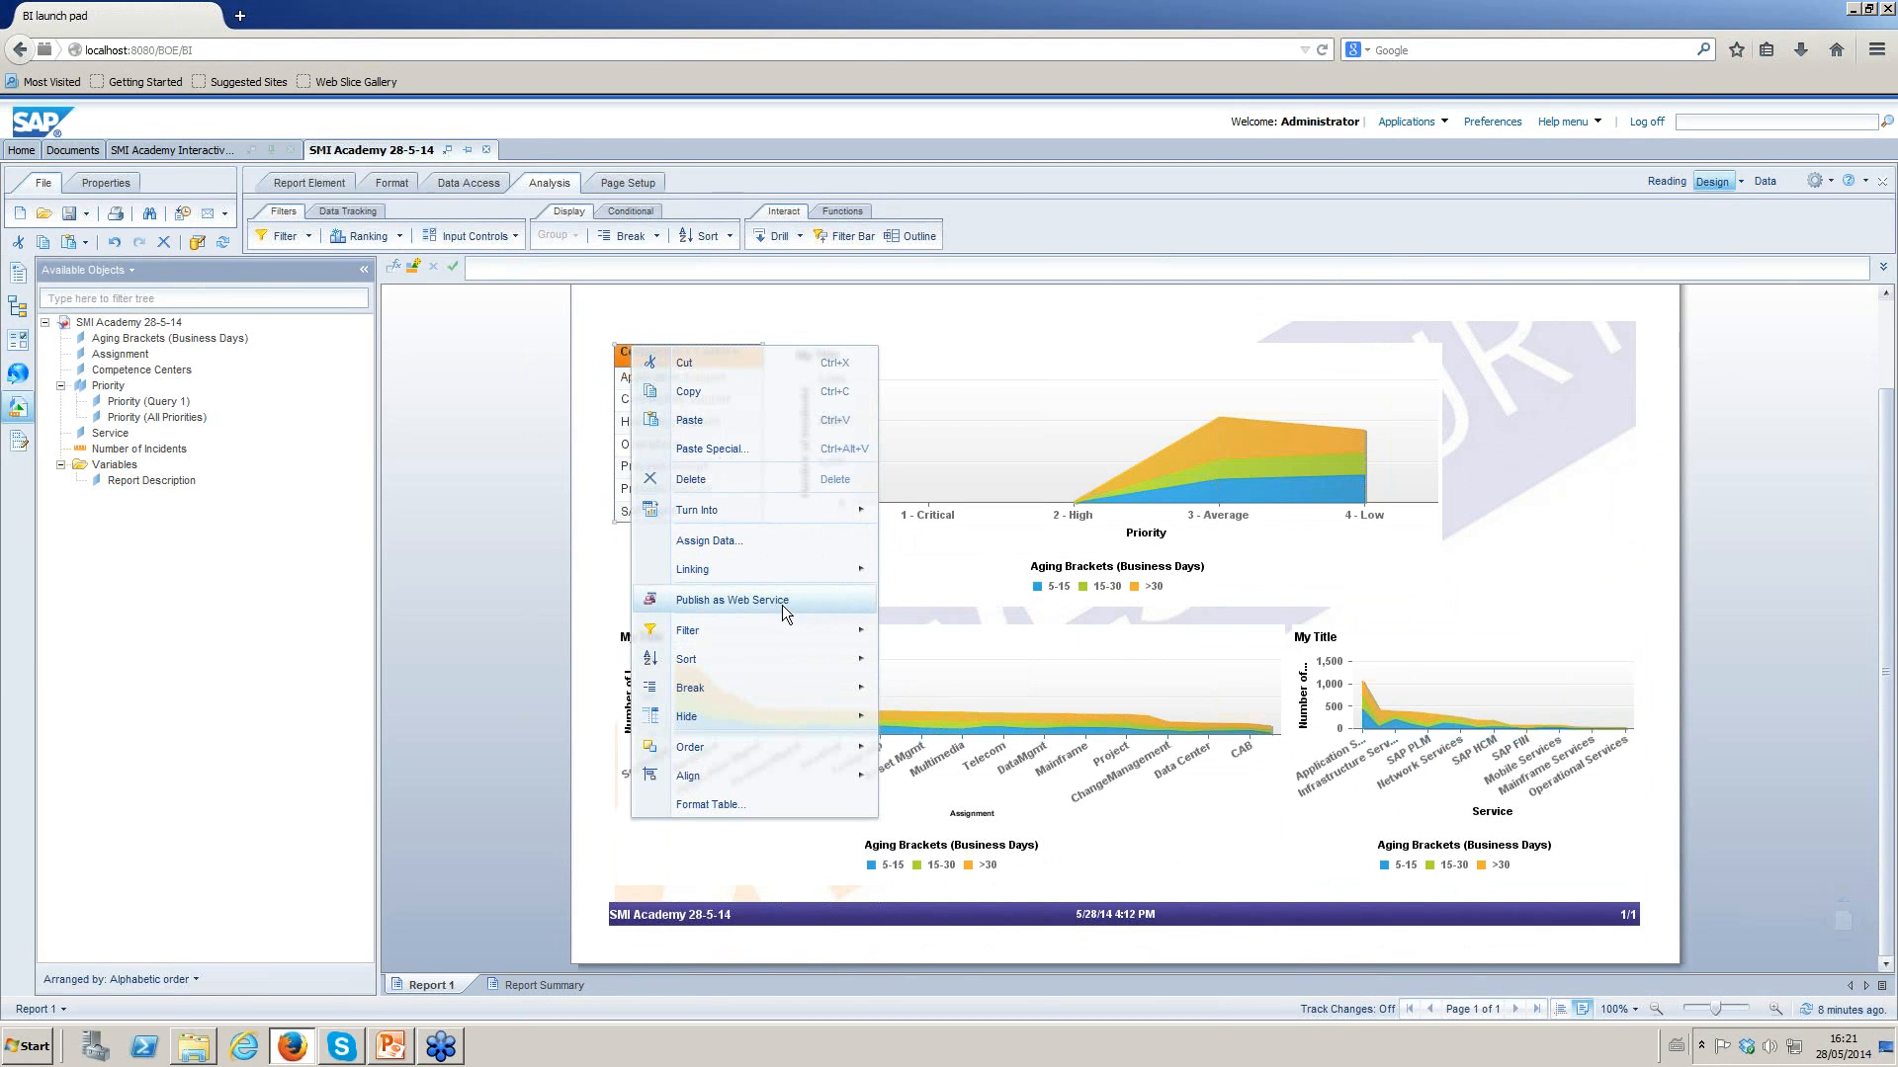
left_click(780, 599)
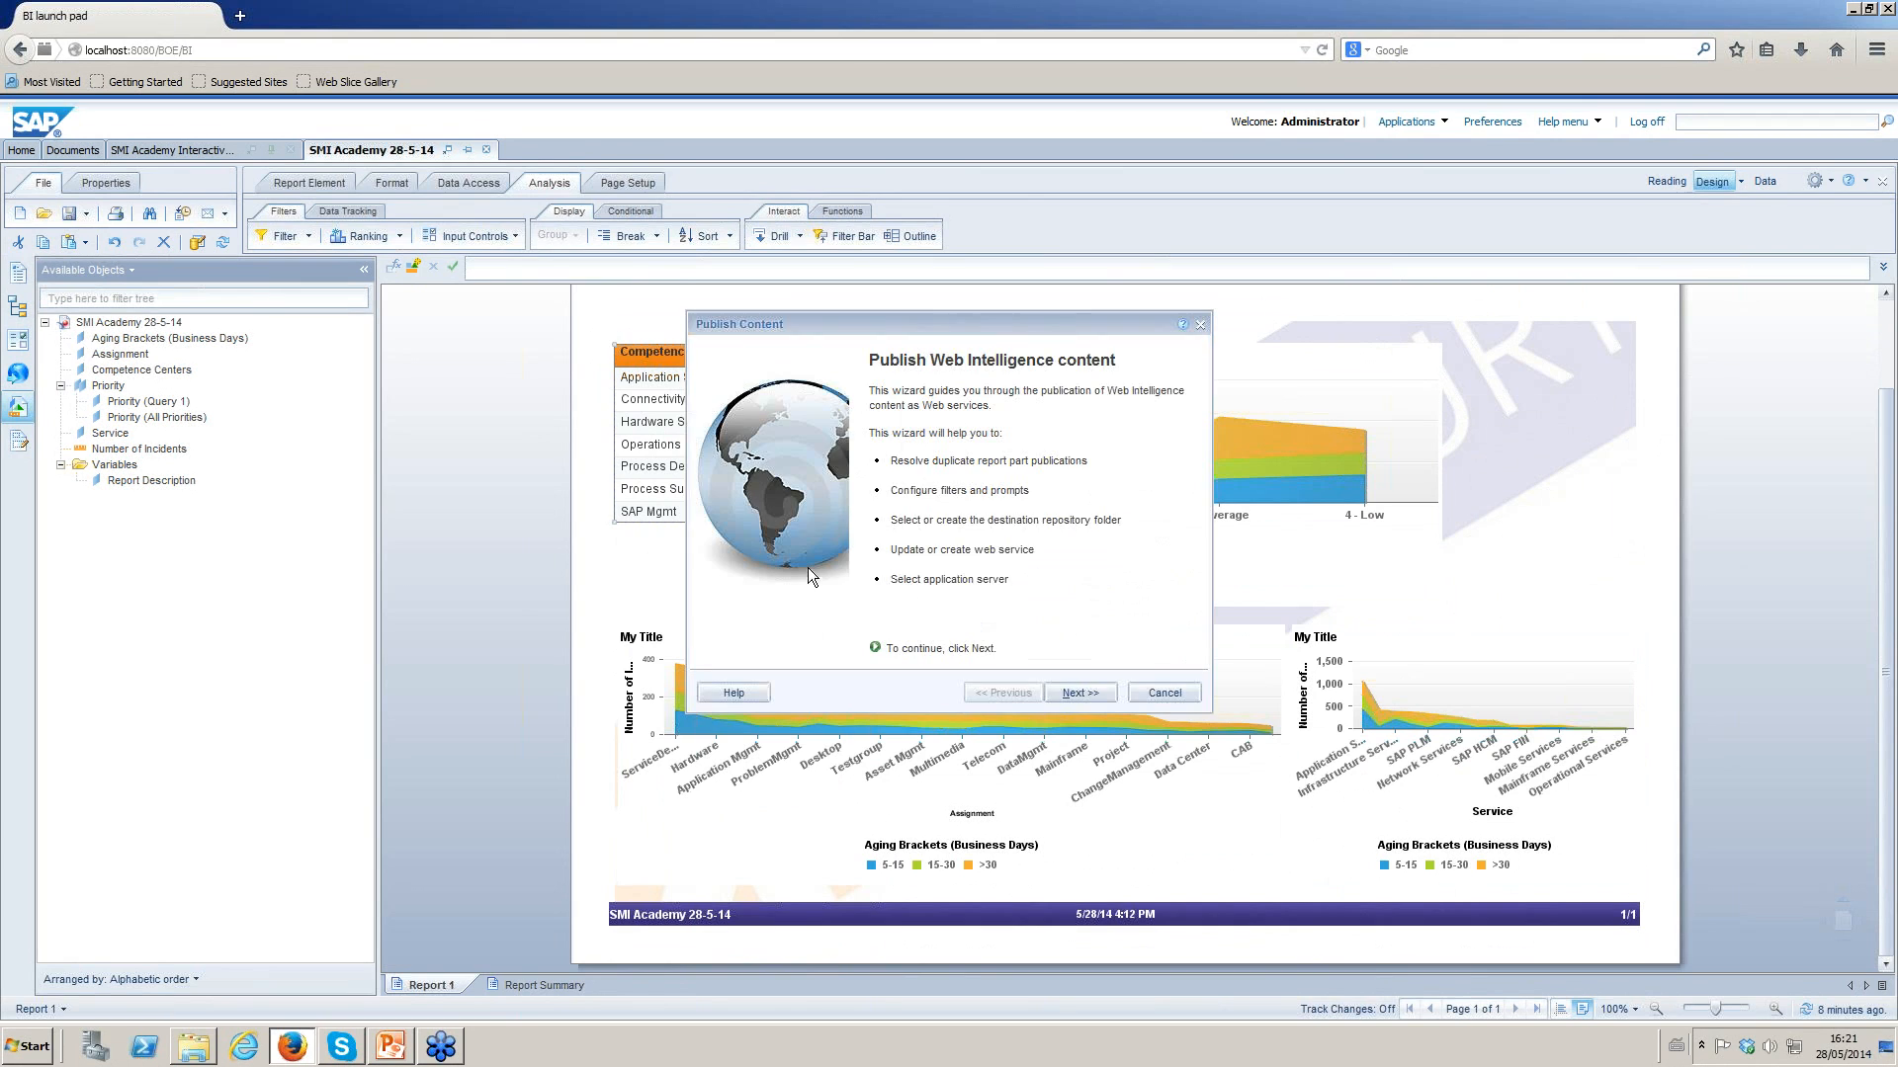
left_click(1166, 688)
Add an element link to the Competence Centers table, filtering on the single object Competence Centers and labelled CC Selector.
left_click(692, 376)
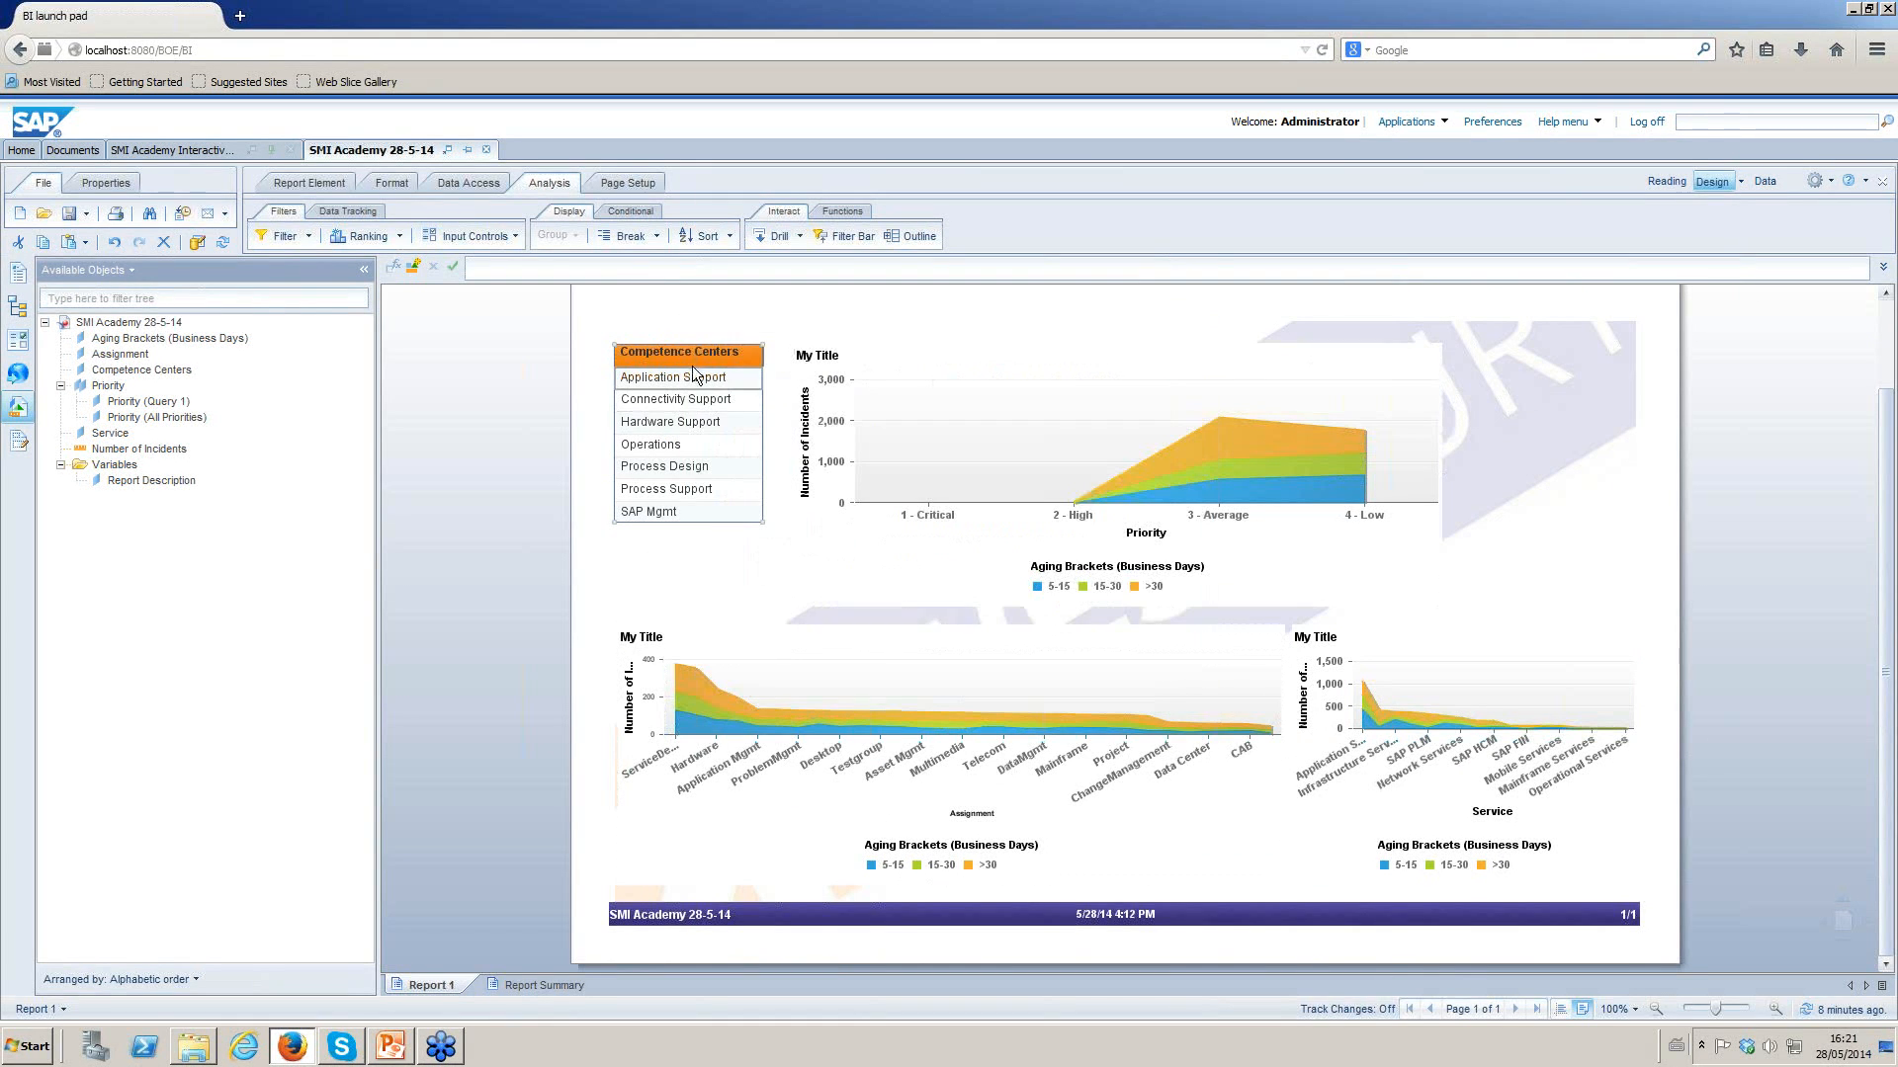
right_click(695, 377)
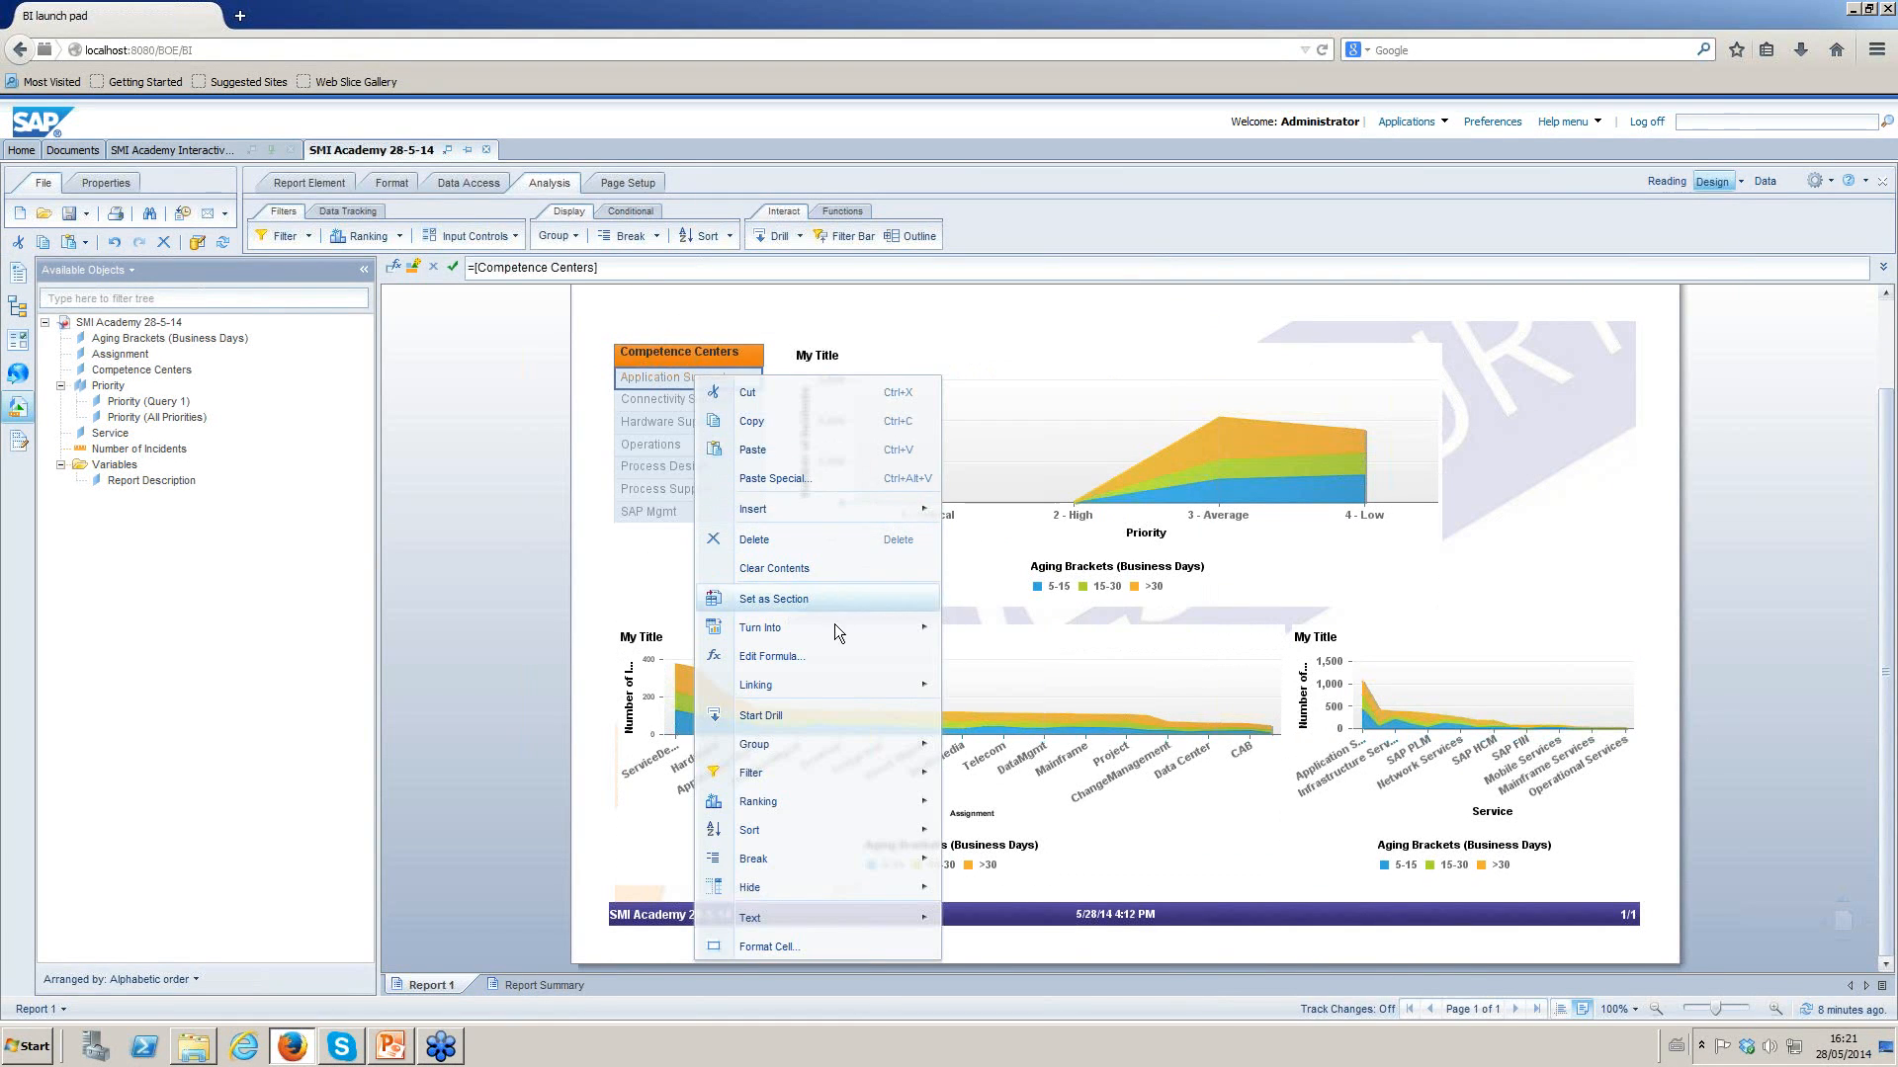
mouse_move(849, 681)
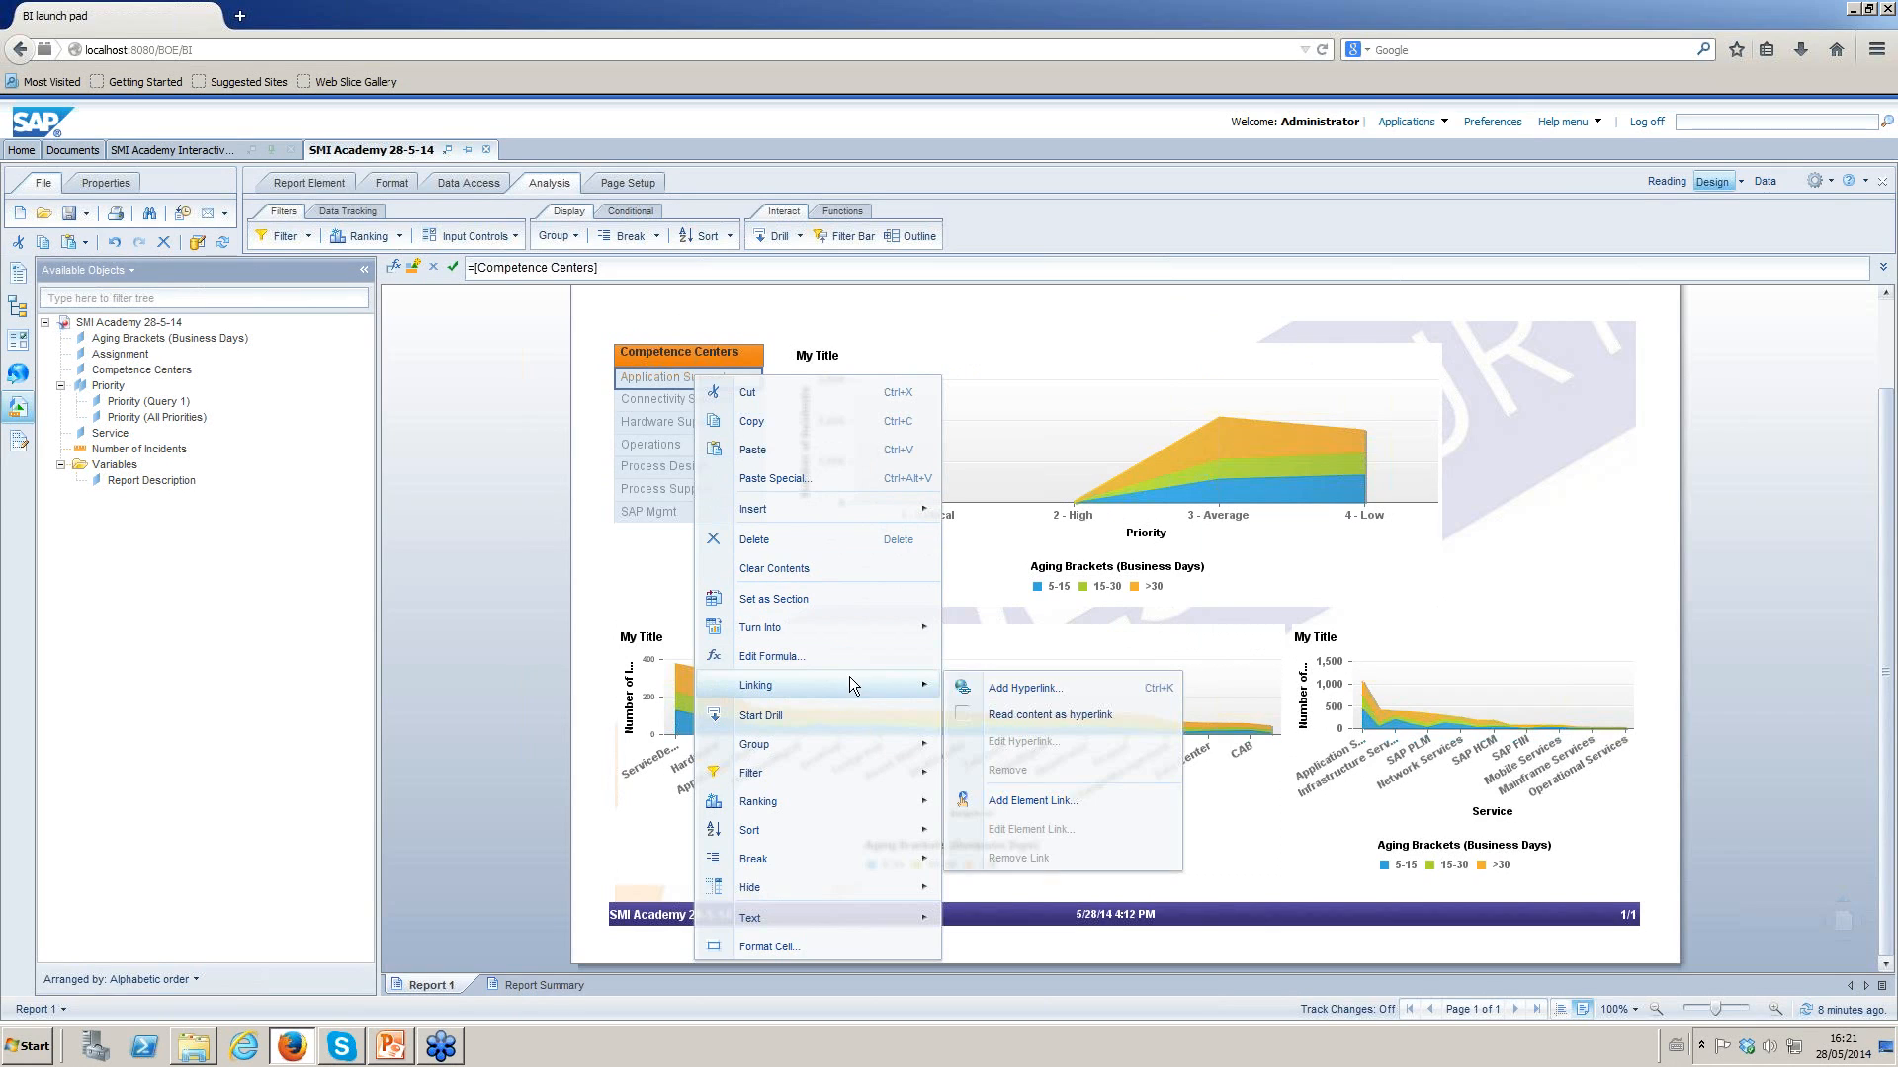
left_click(1066, 798)
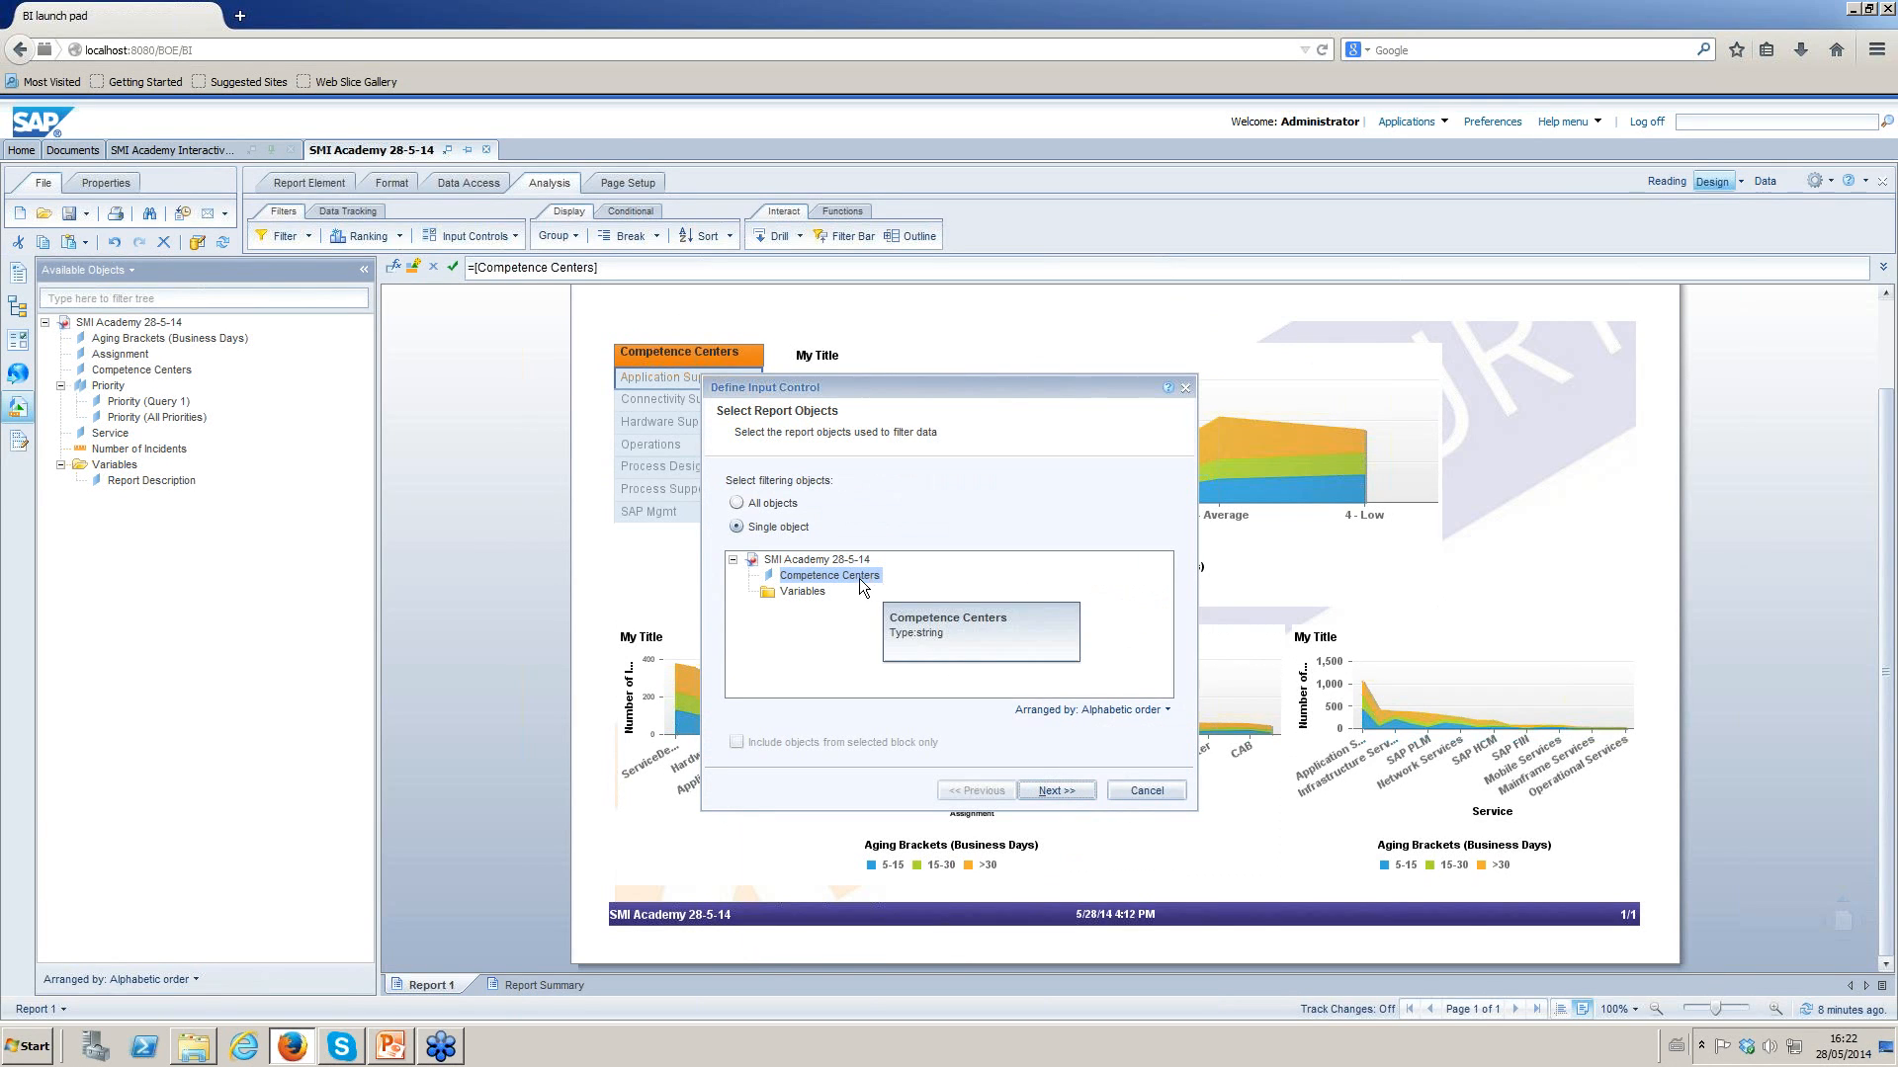
left_click(1071, 787)
left_click(914, 498)
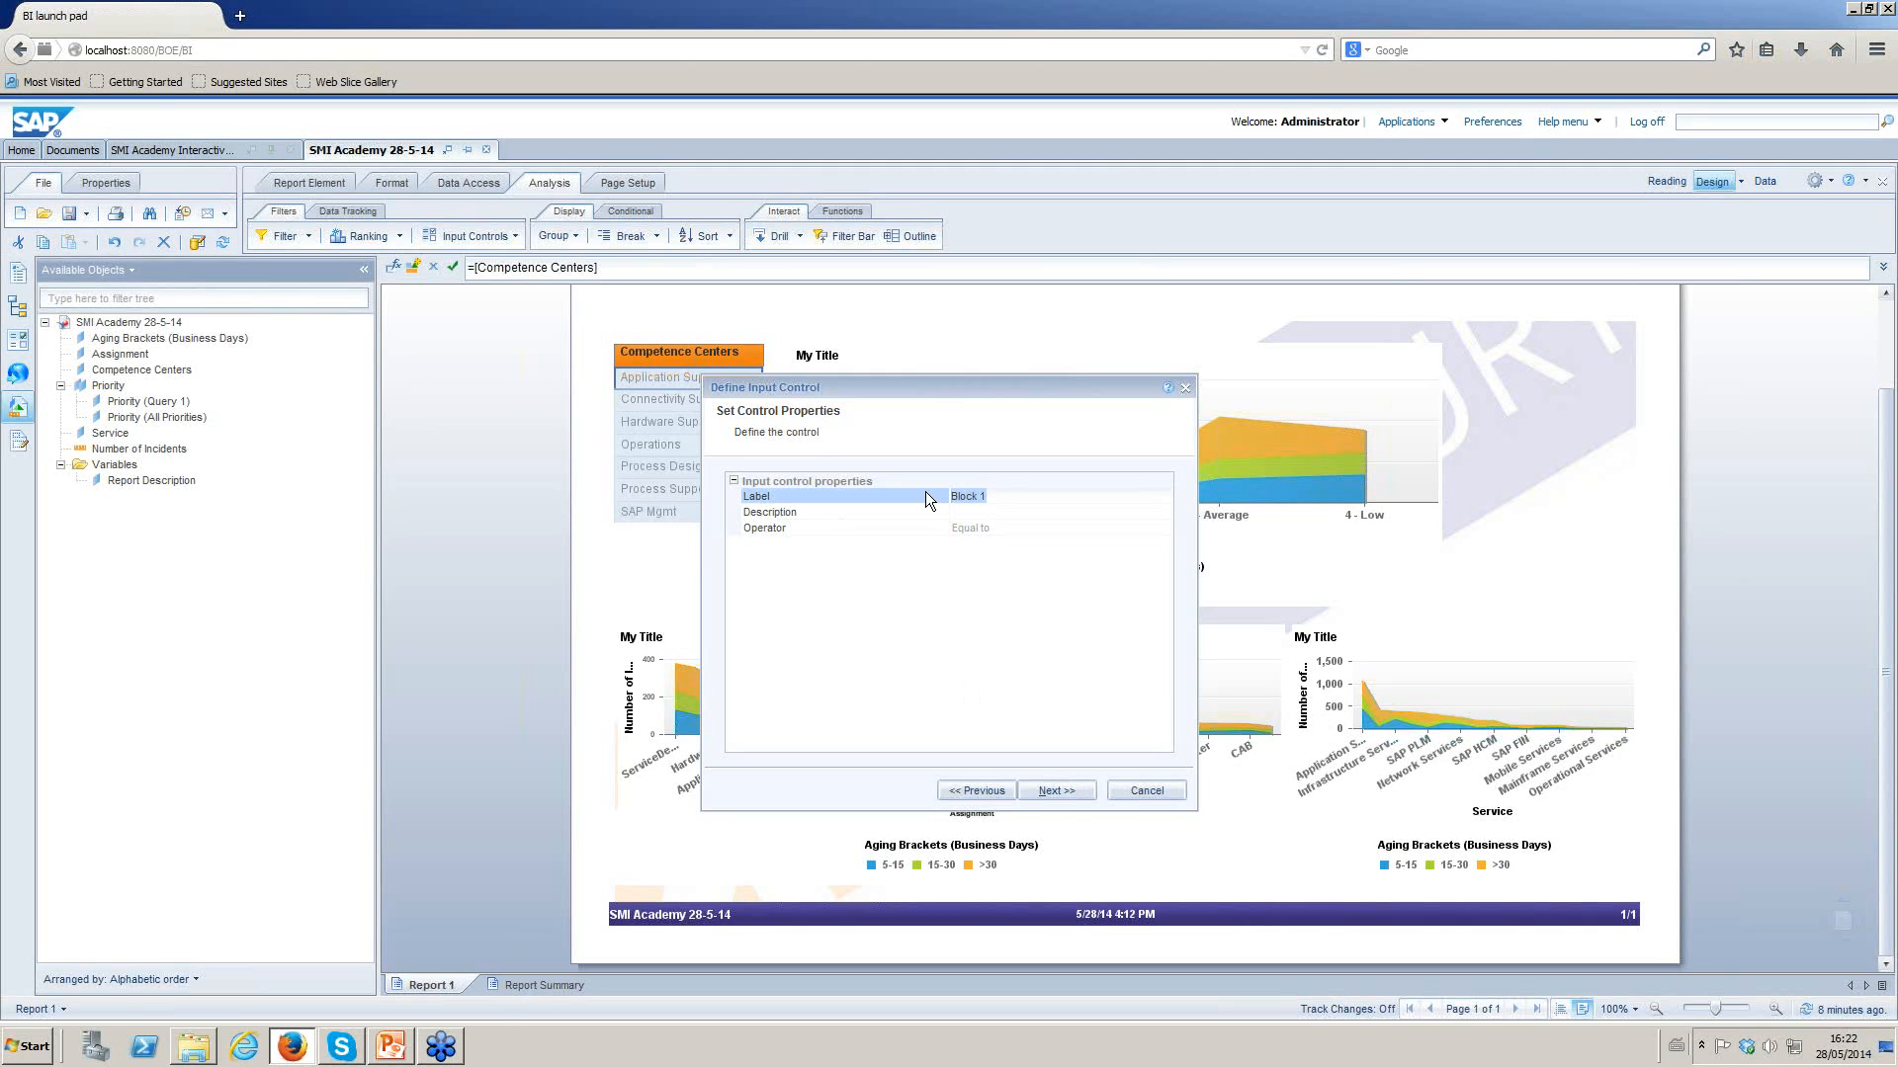
type("CC Selector")
left_click(1068, 789)
Assign the CC Selector to the three area charts, Block 2, Block 2 (1) and Block 2 (2), and finish the control.
left_click_drag(840, 558, 689, 409)
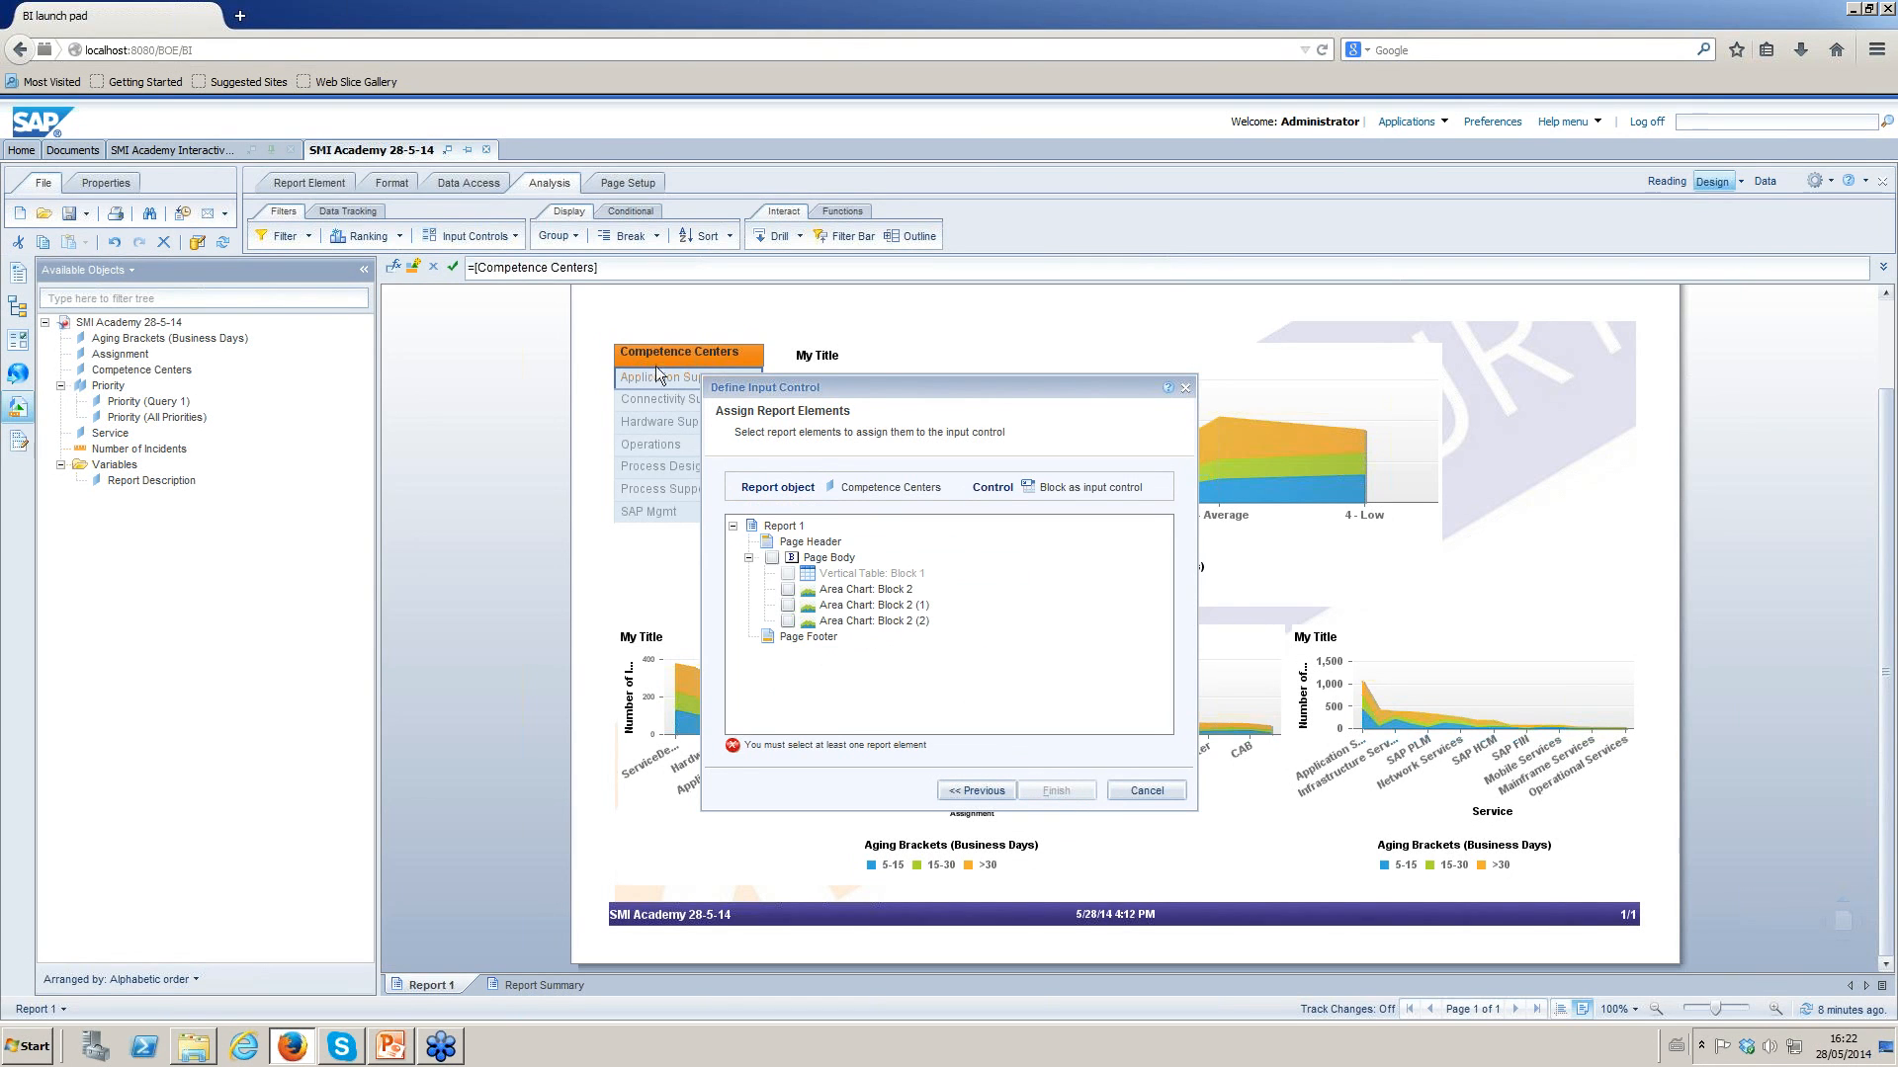
left_click(788, 589)
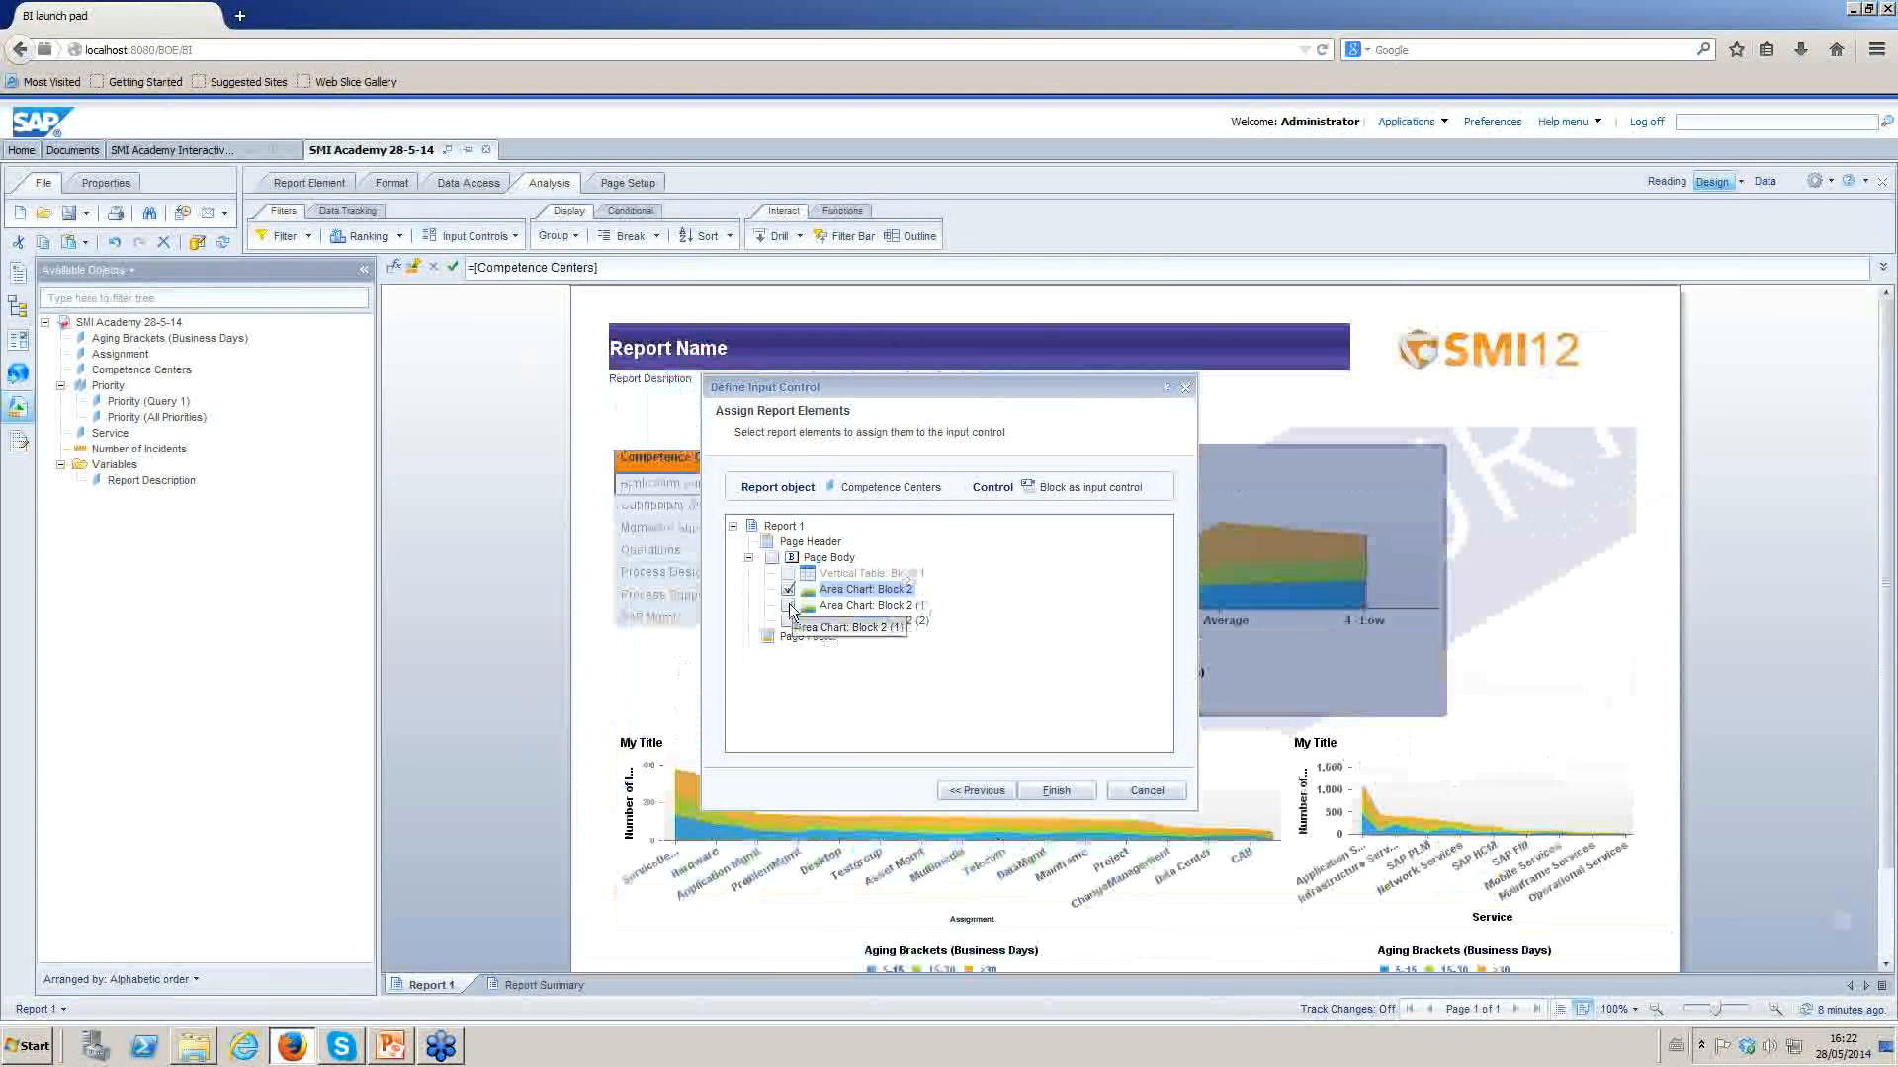
left_click(787, 605)
left_click(787, 621)
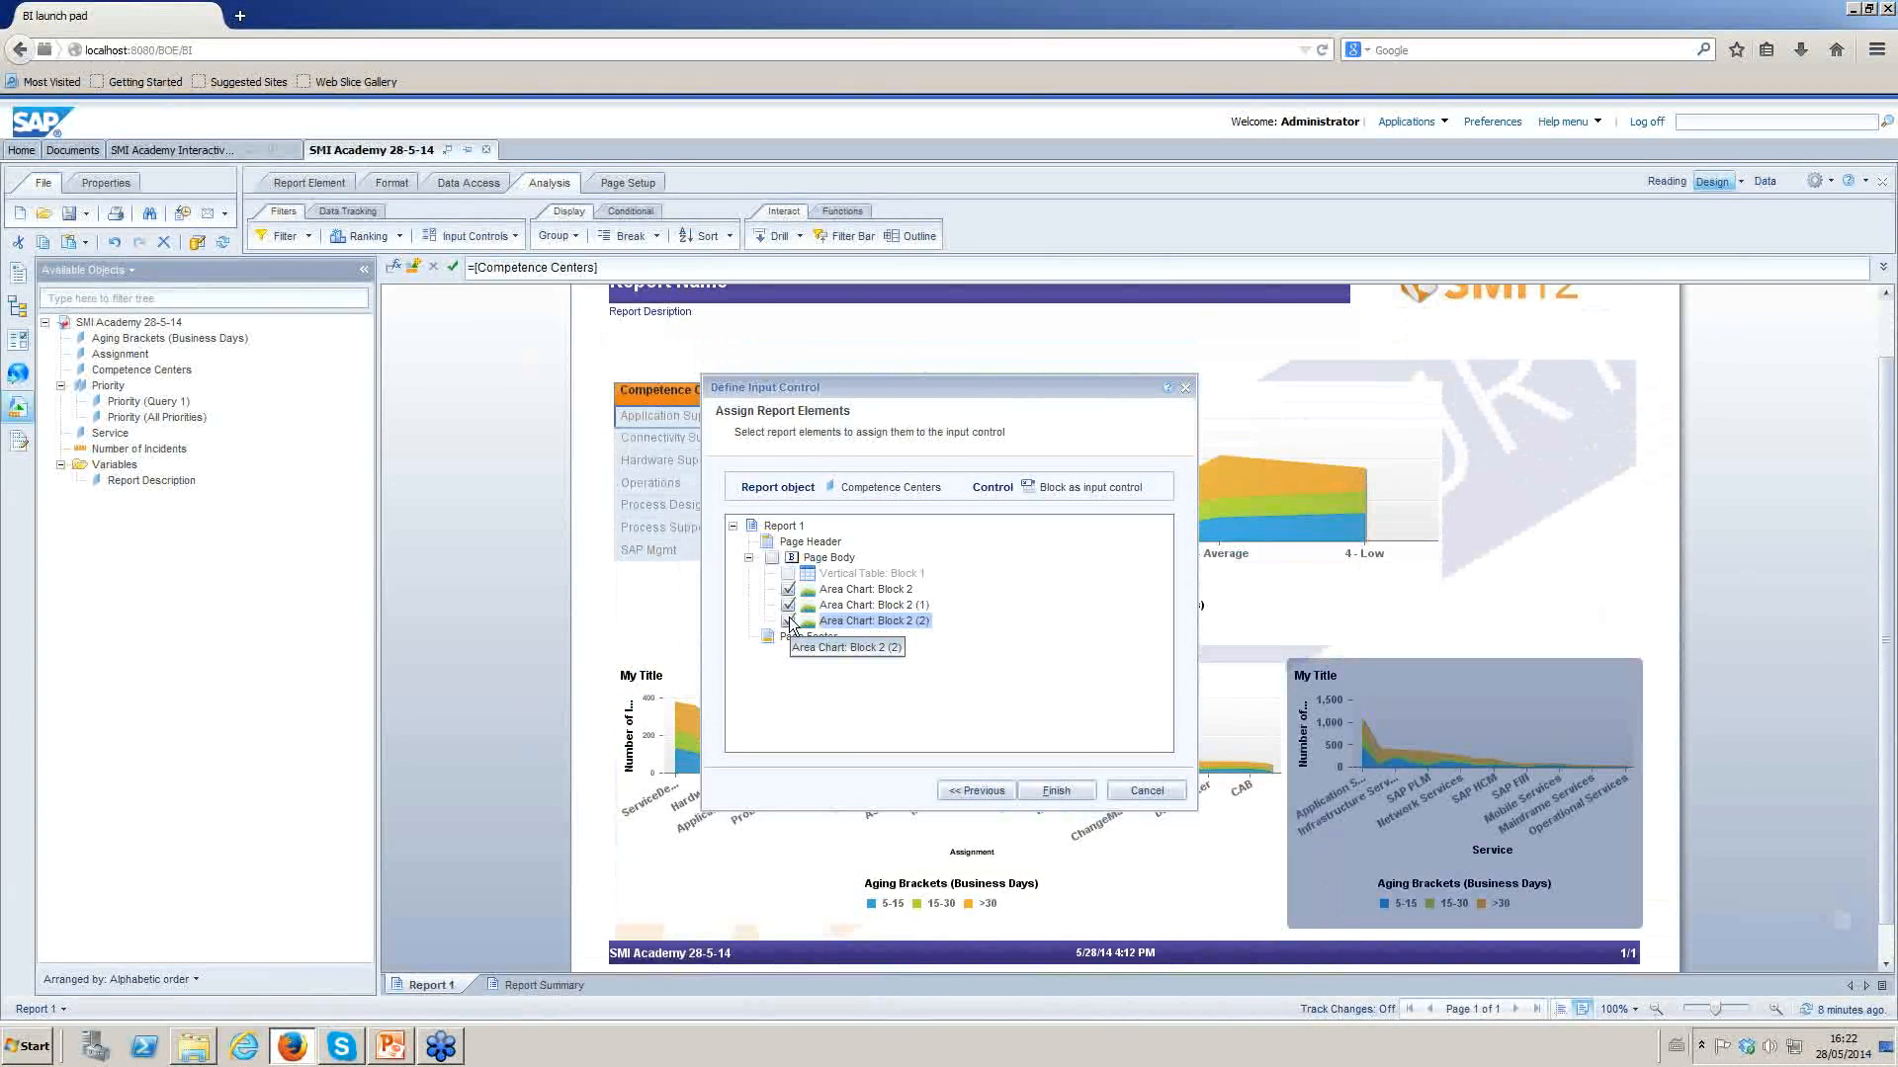
left_click(860, 604)
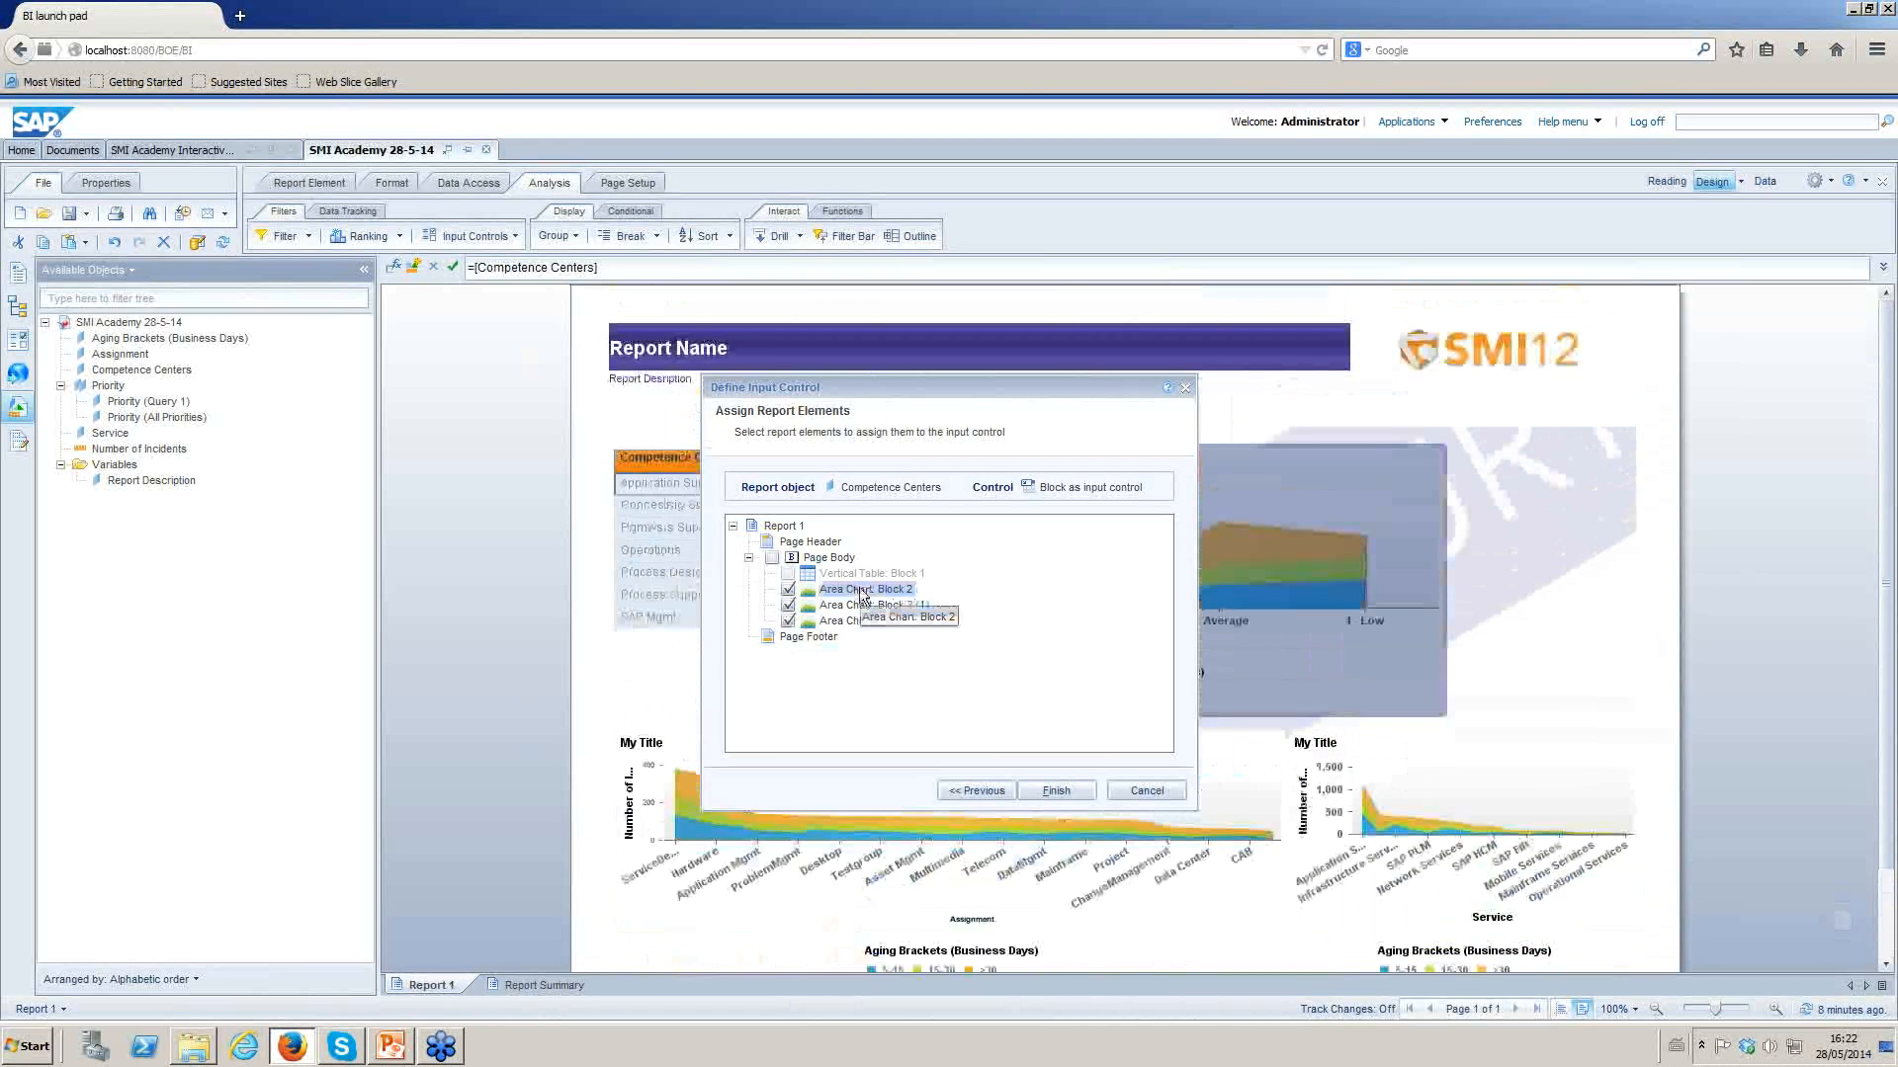
left_click(860, 622)
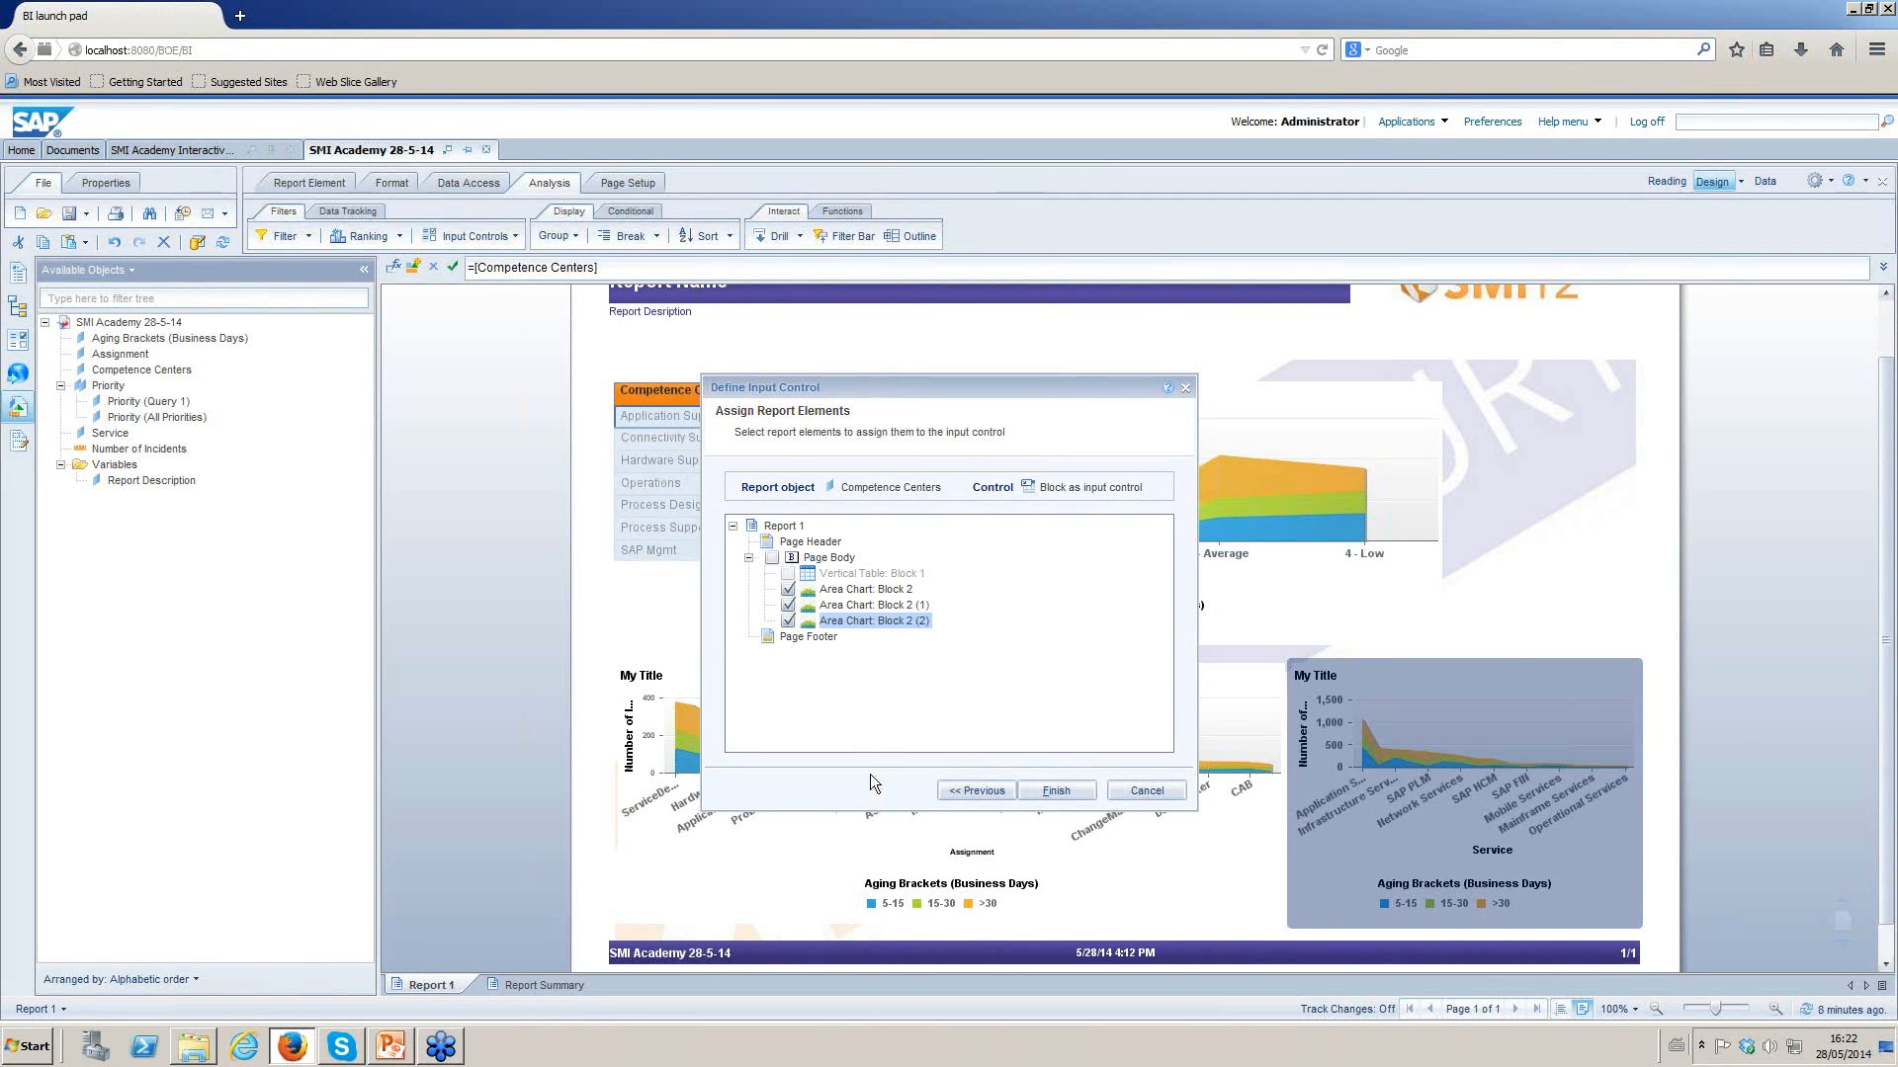
left_click(1053, 792)
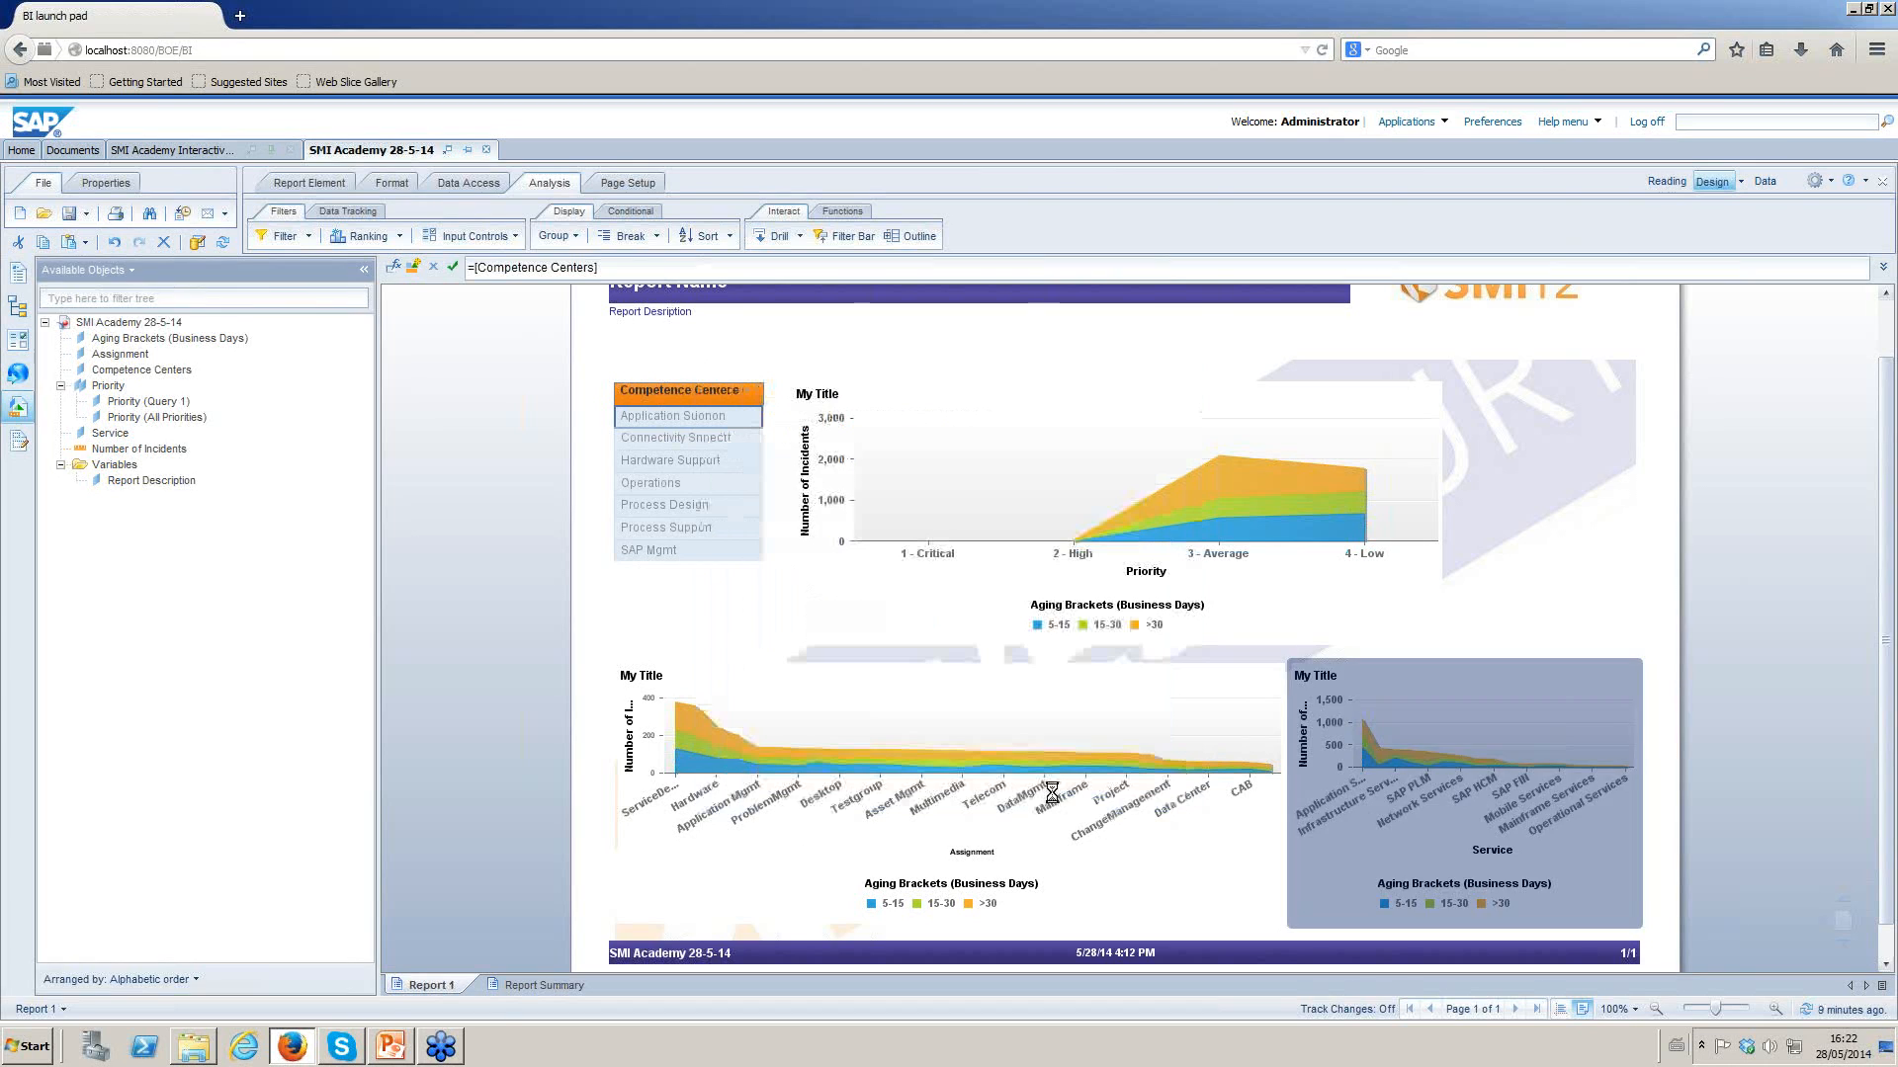
Test the CC Selector by filtering the charts on Operations, Process Design and Application Support, ending with the filter cleared.
left_click(658, 467)
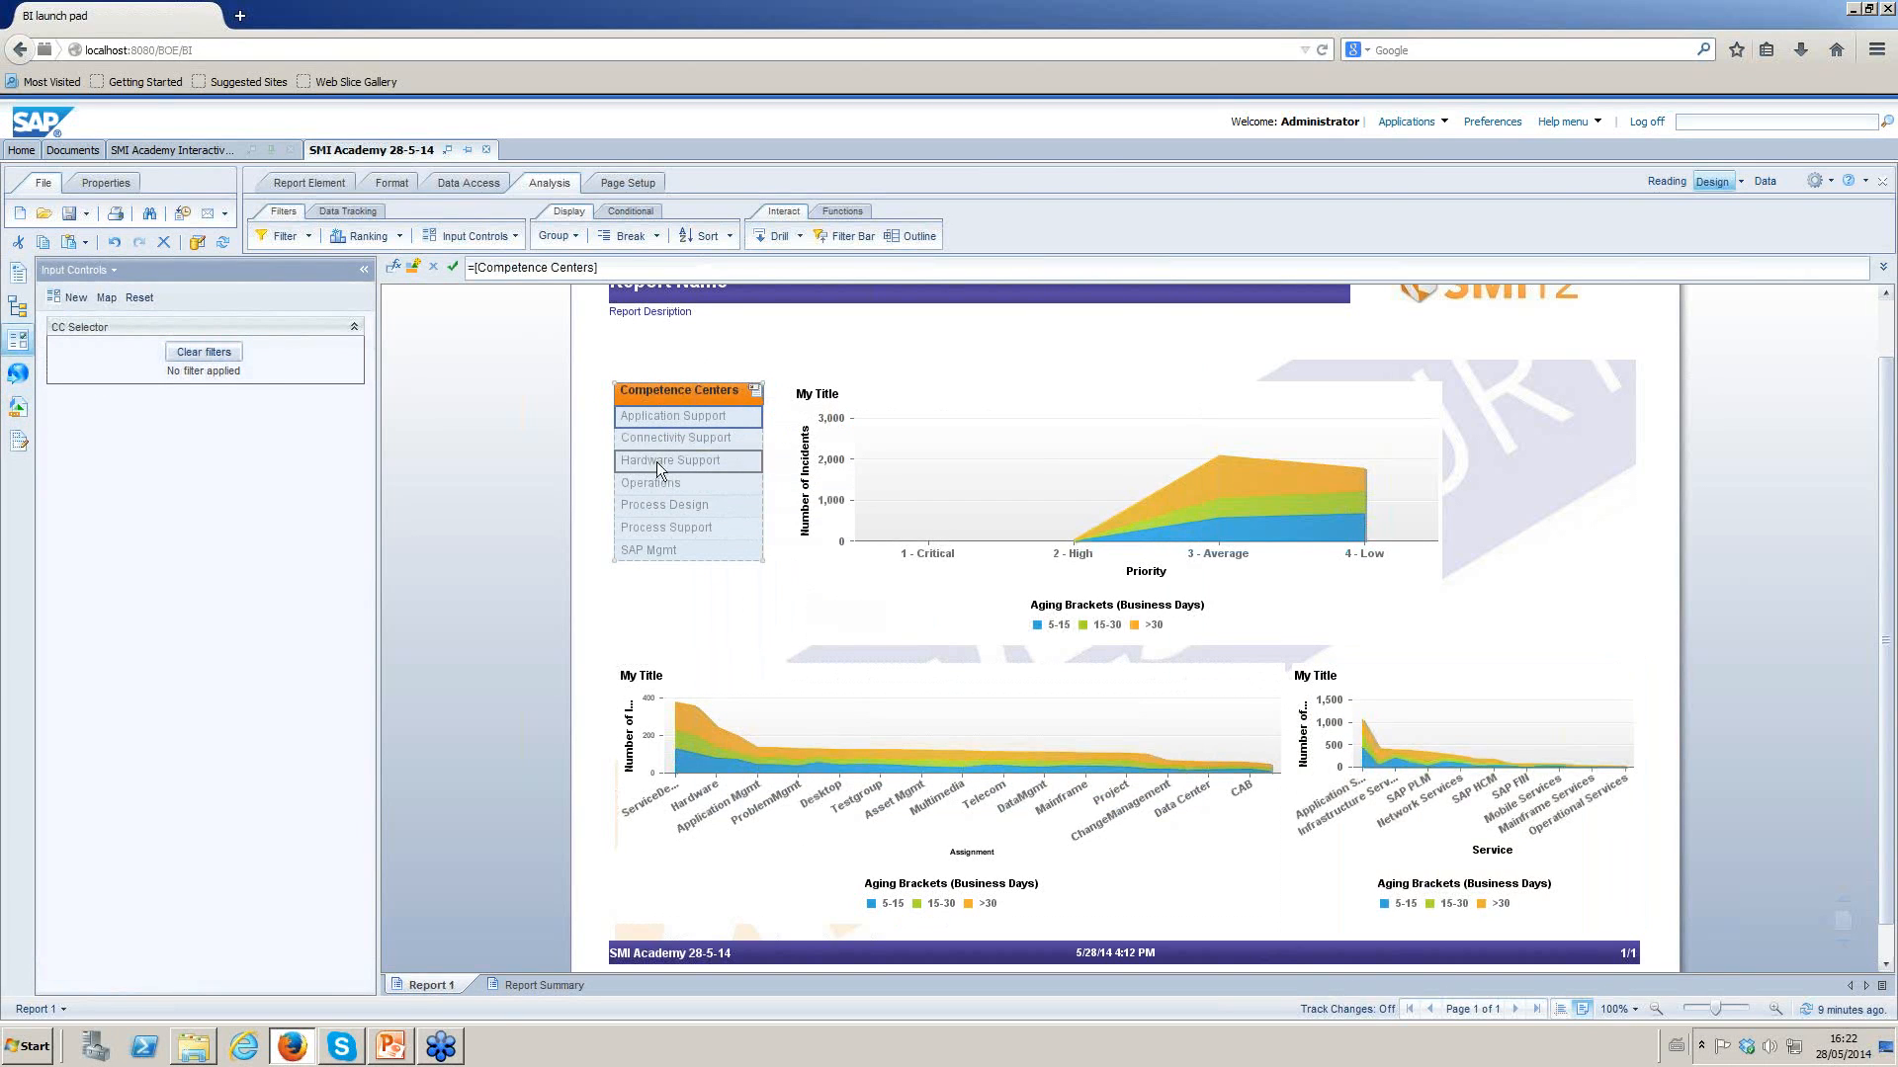
left_click(660, 485)
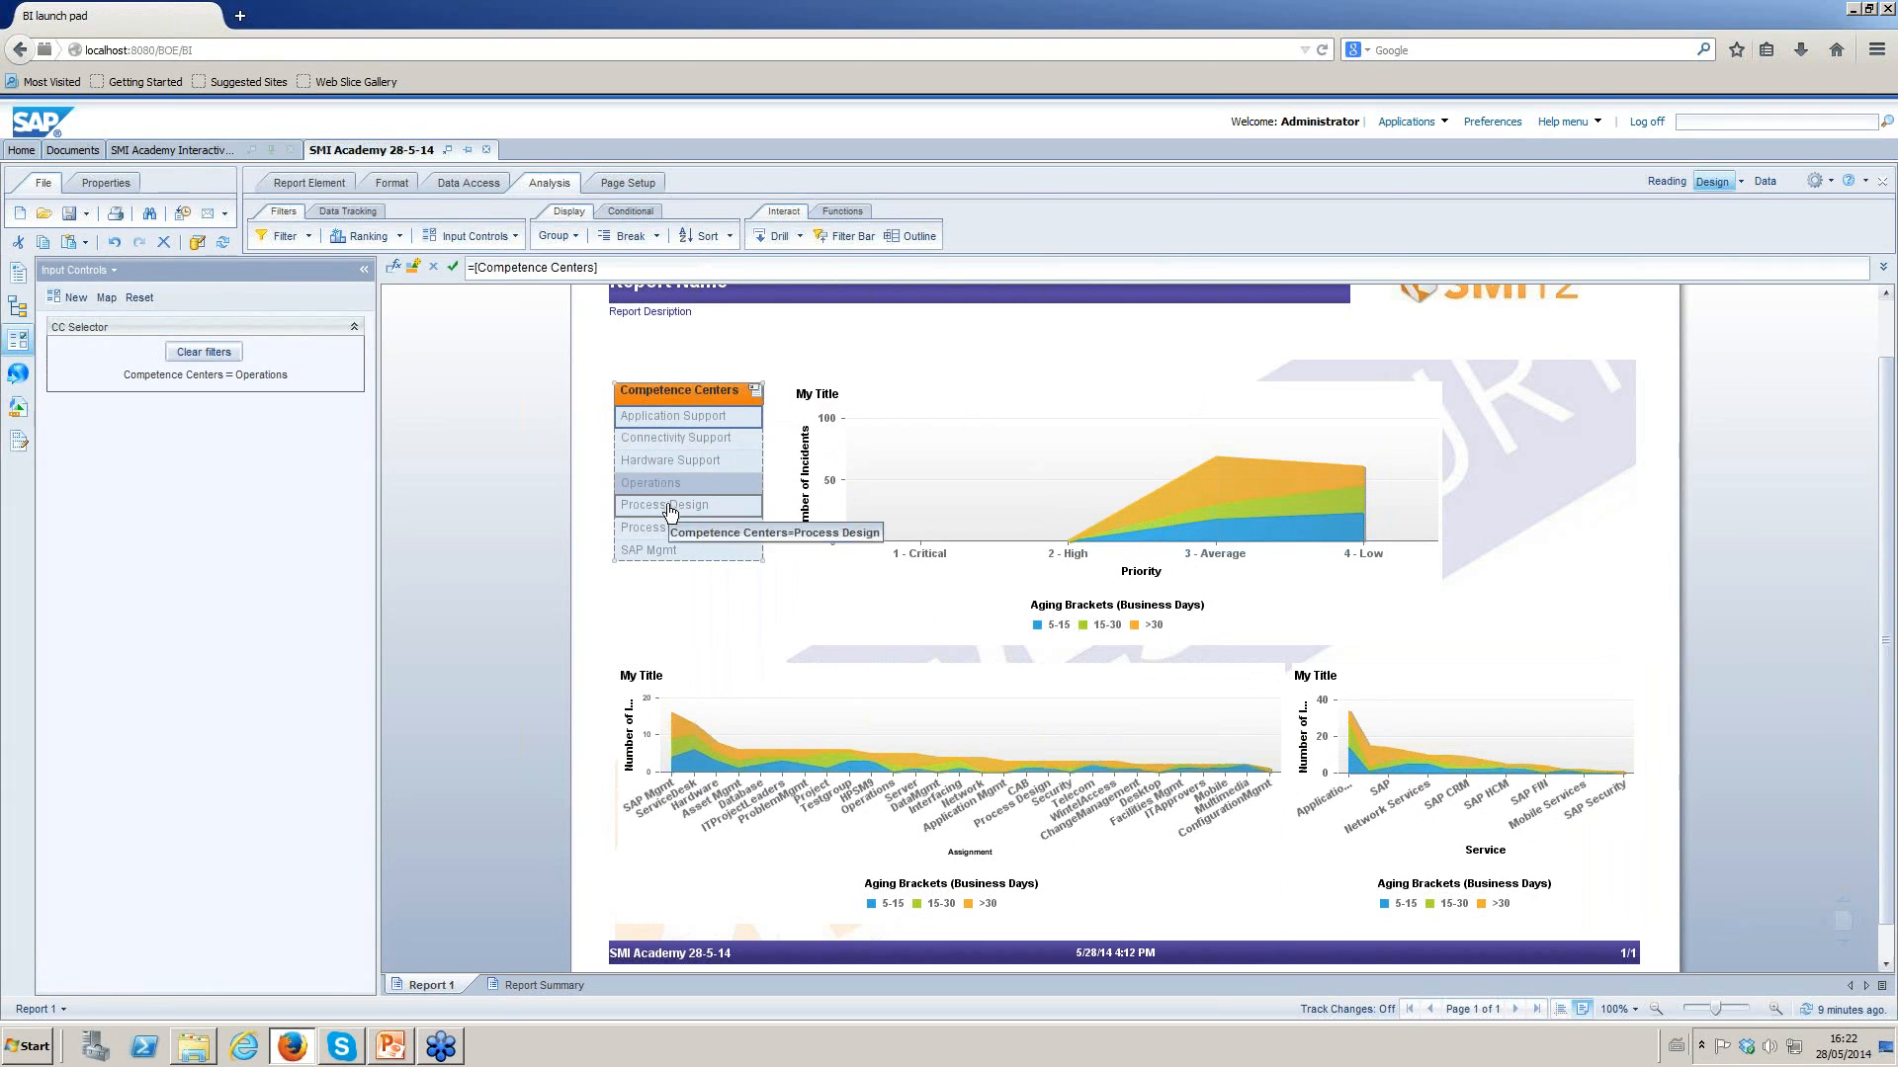
left_click(668, 504)
left_click(672, 416)
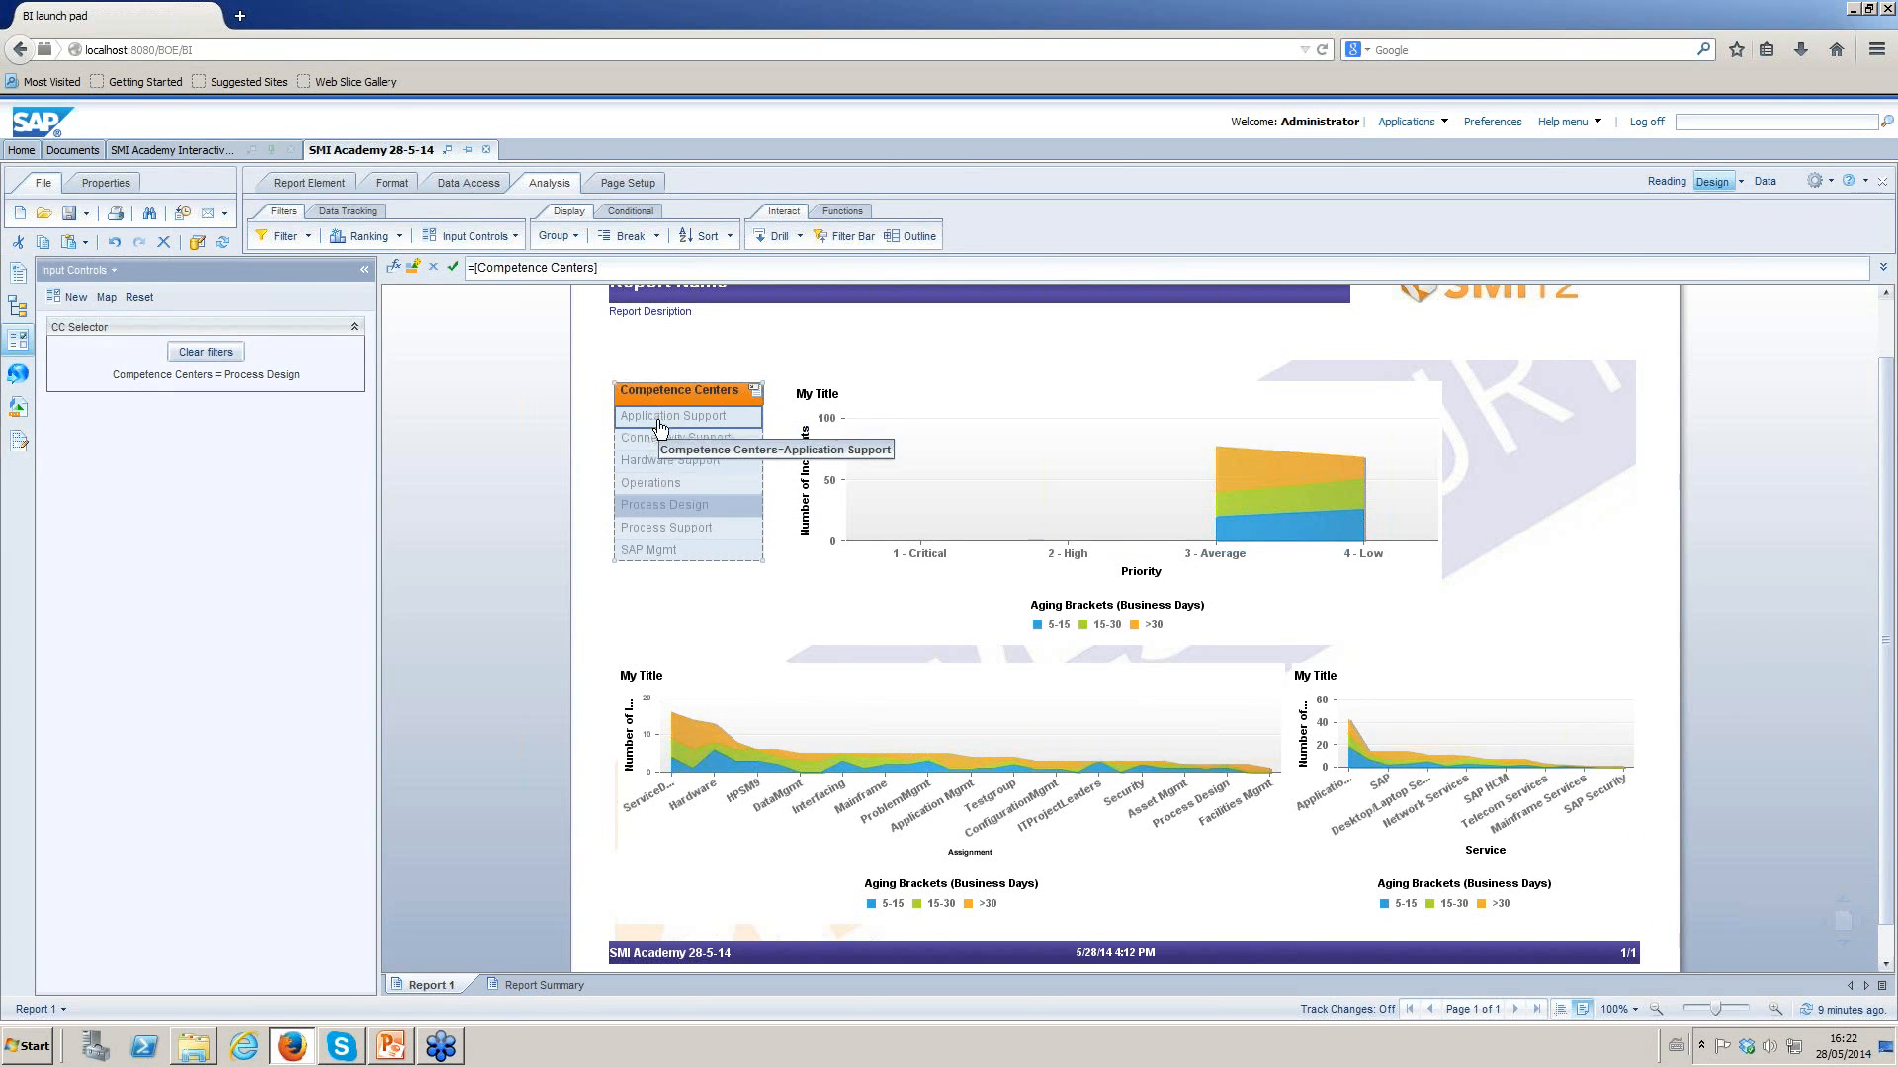
left_click(757, 393)
left_click(820, 472)
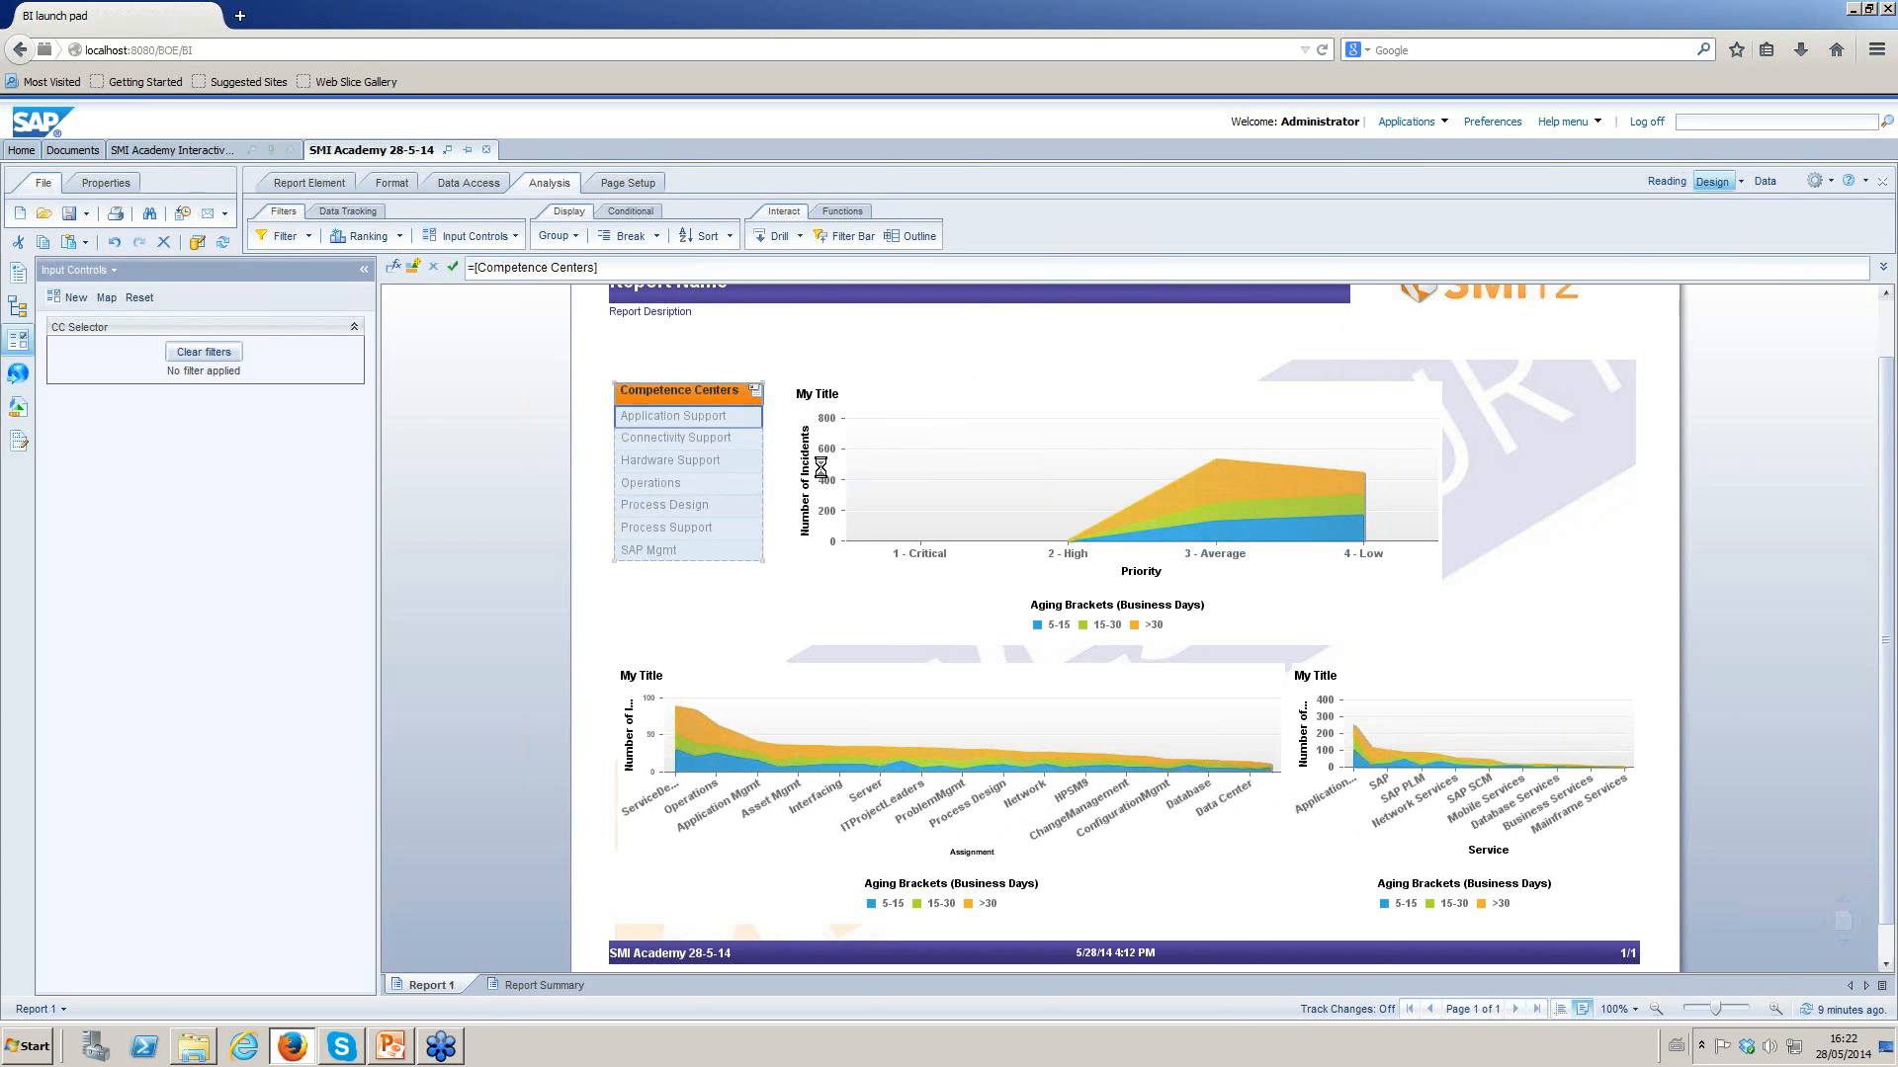
left_click(887, 479)
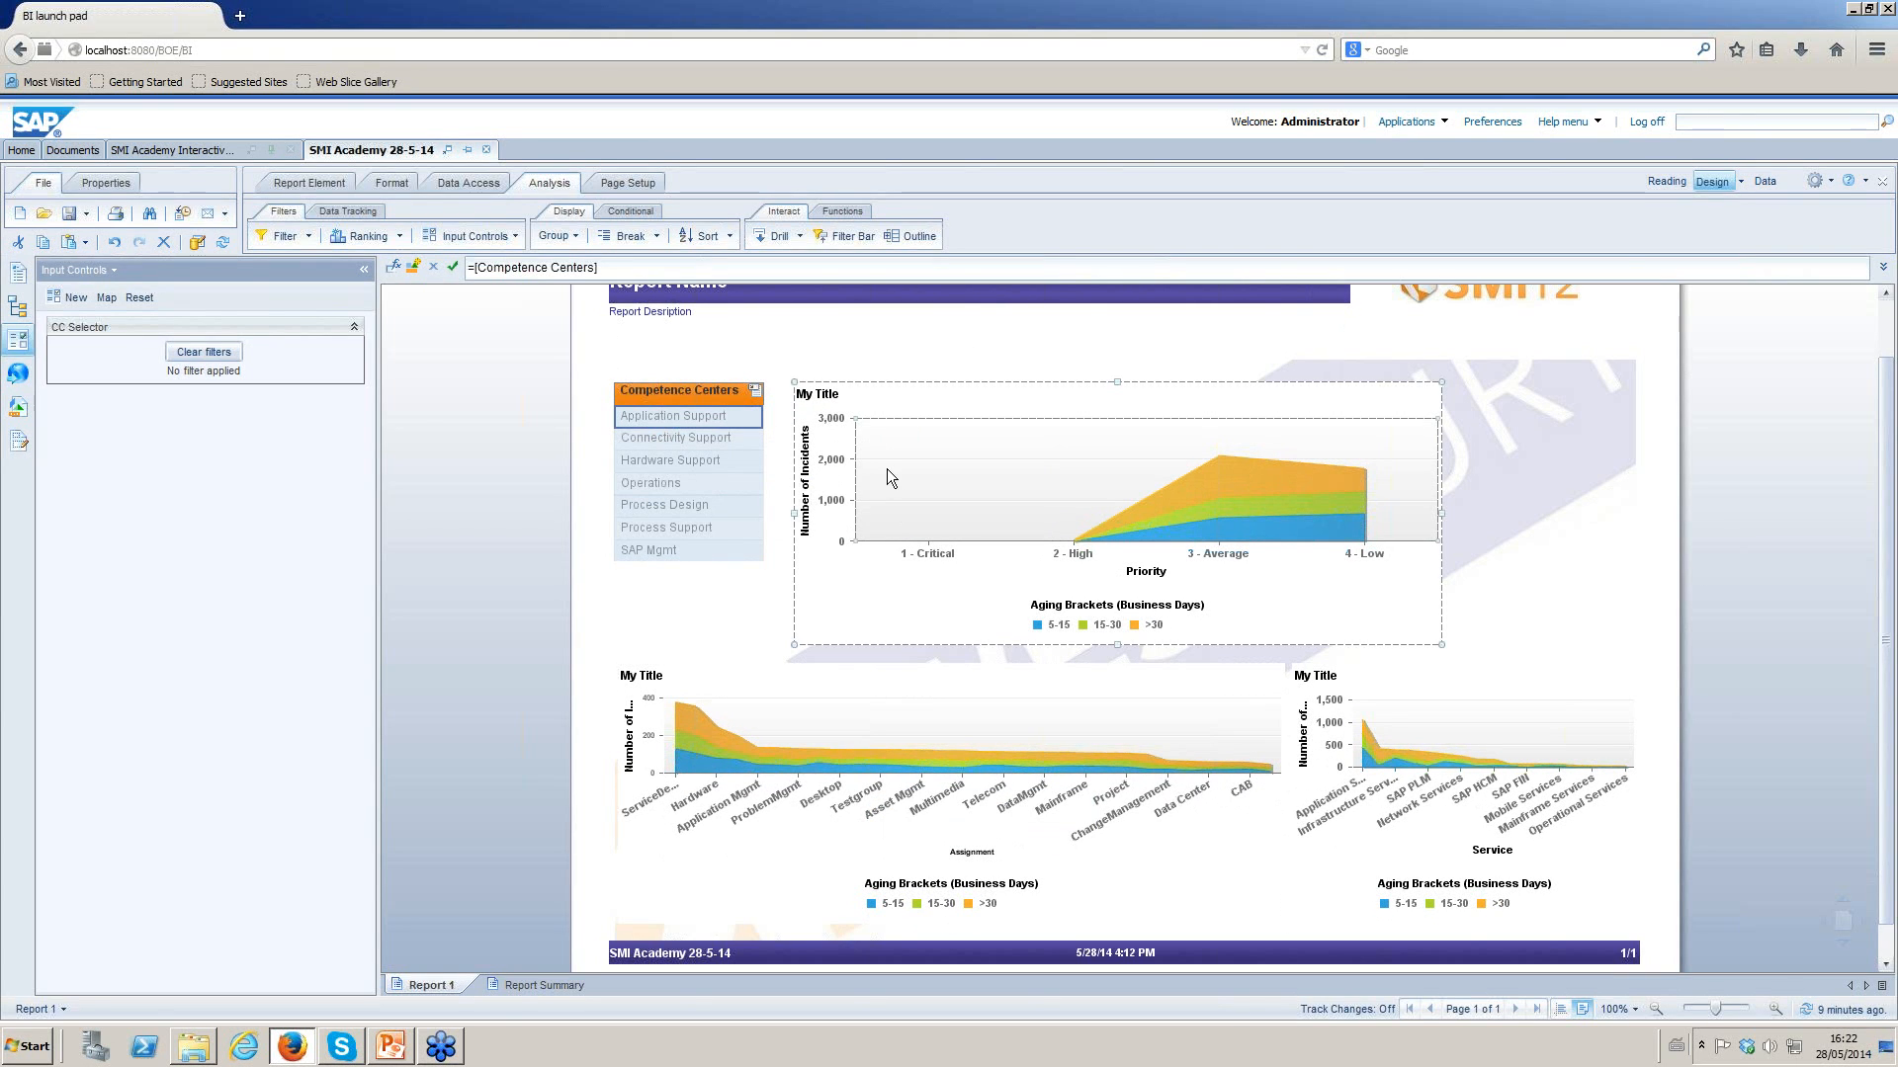
Add an element link to the Priority chart, filtering on the single object Priority and labelled Priority Selector.
right_click(1183, 482)
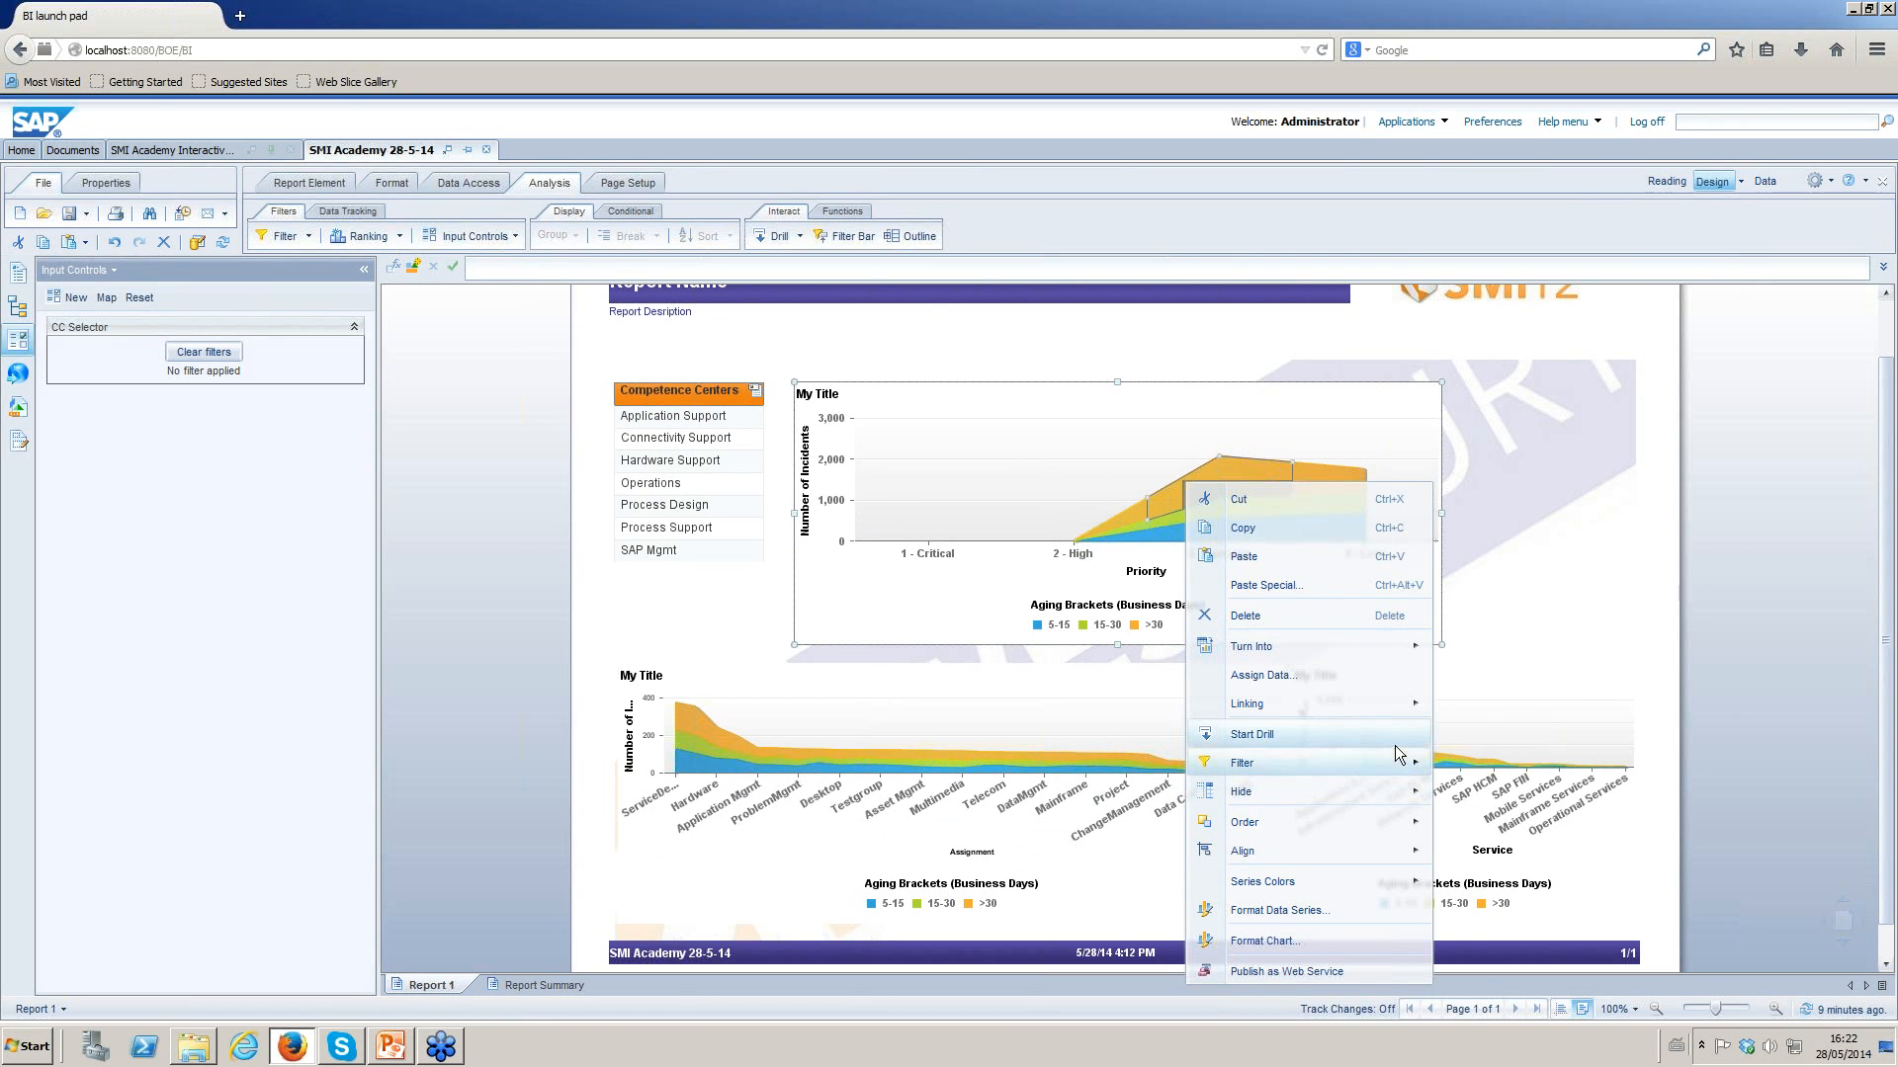
mouse_move(1391, 715)
left_click(1534, 819)
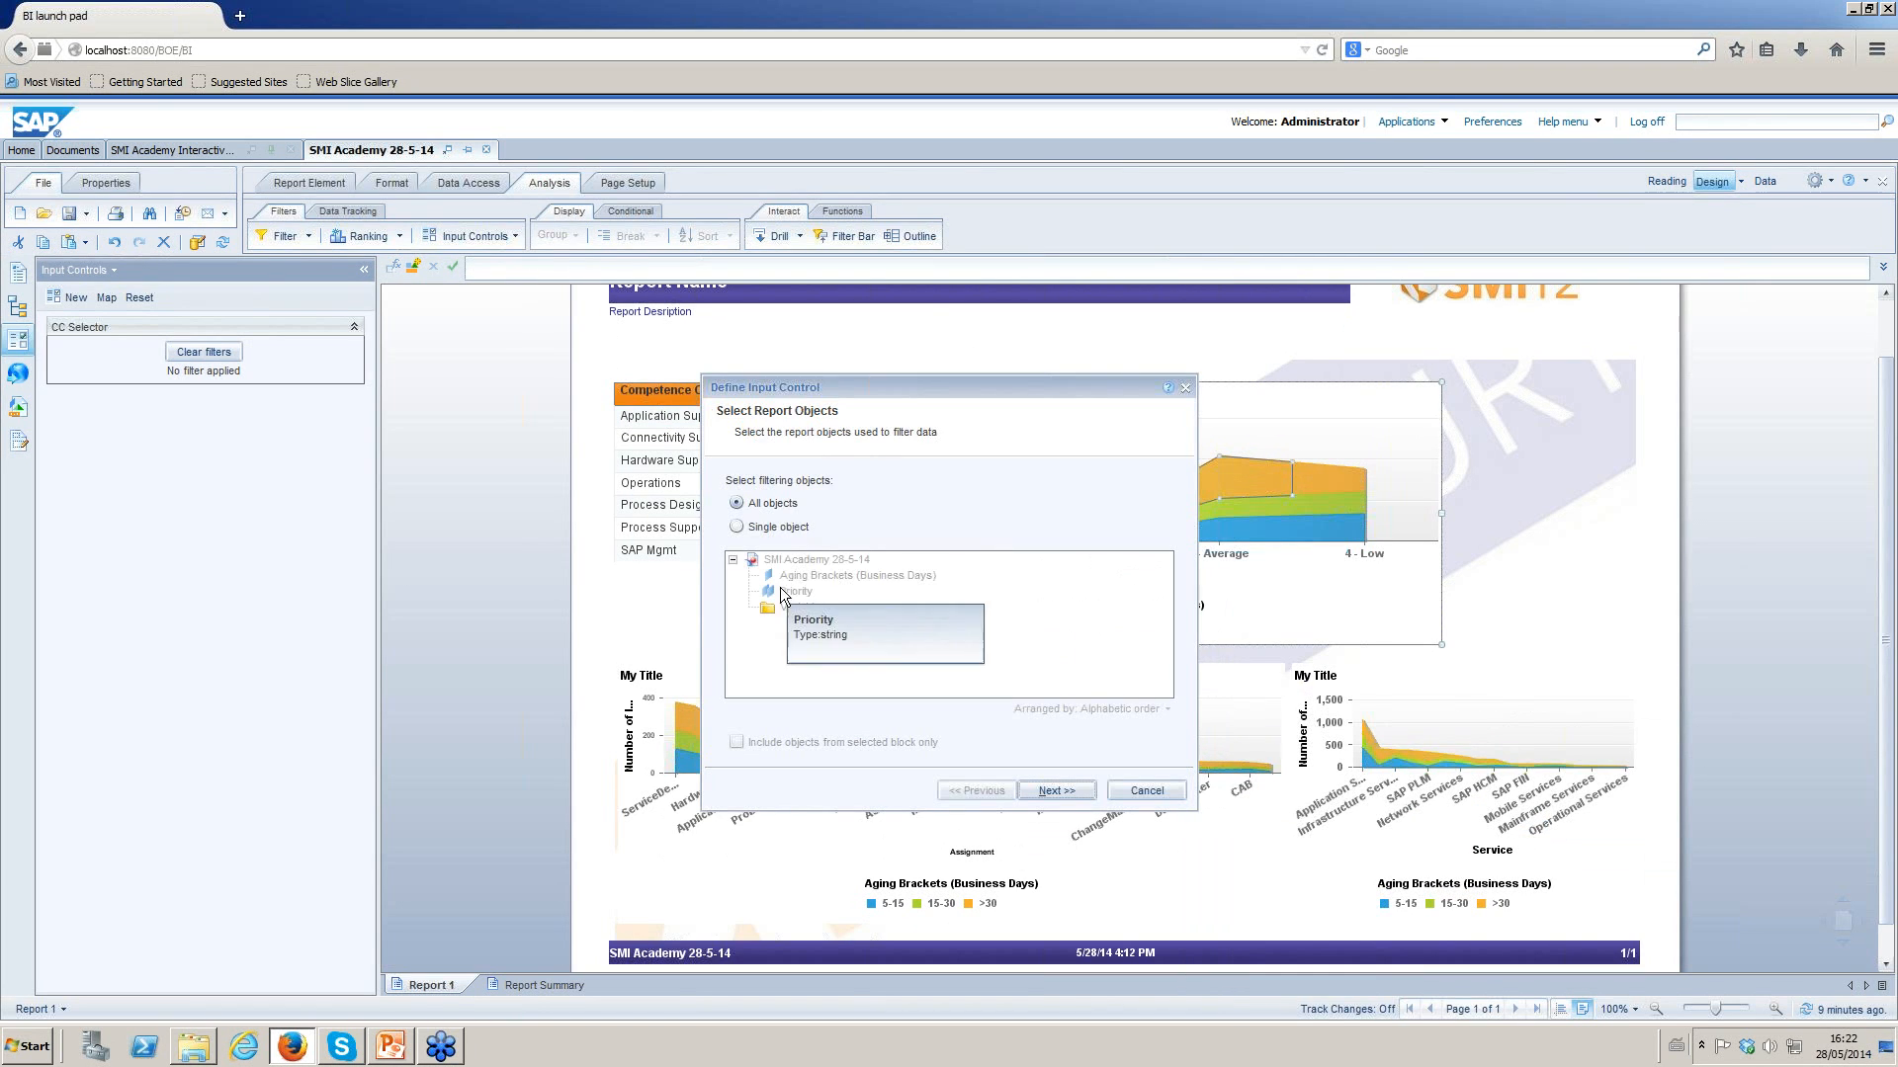
left_click(777, 529)
left_click(796, 591)
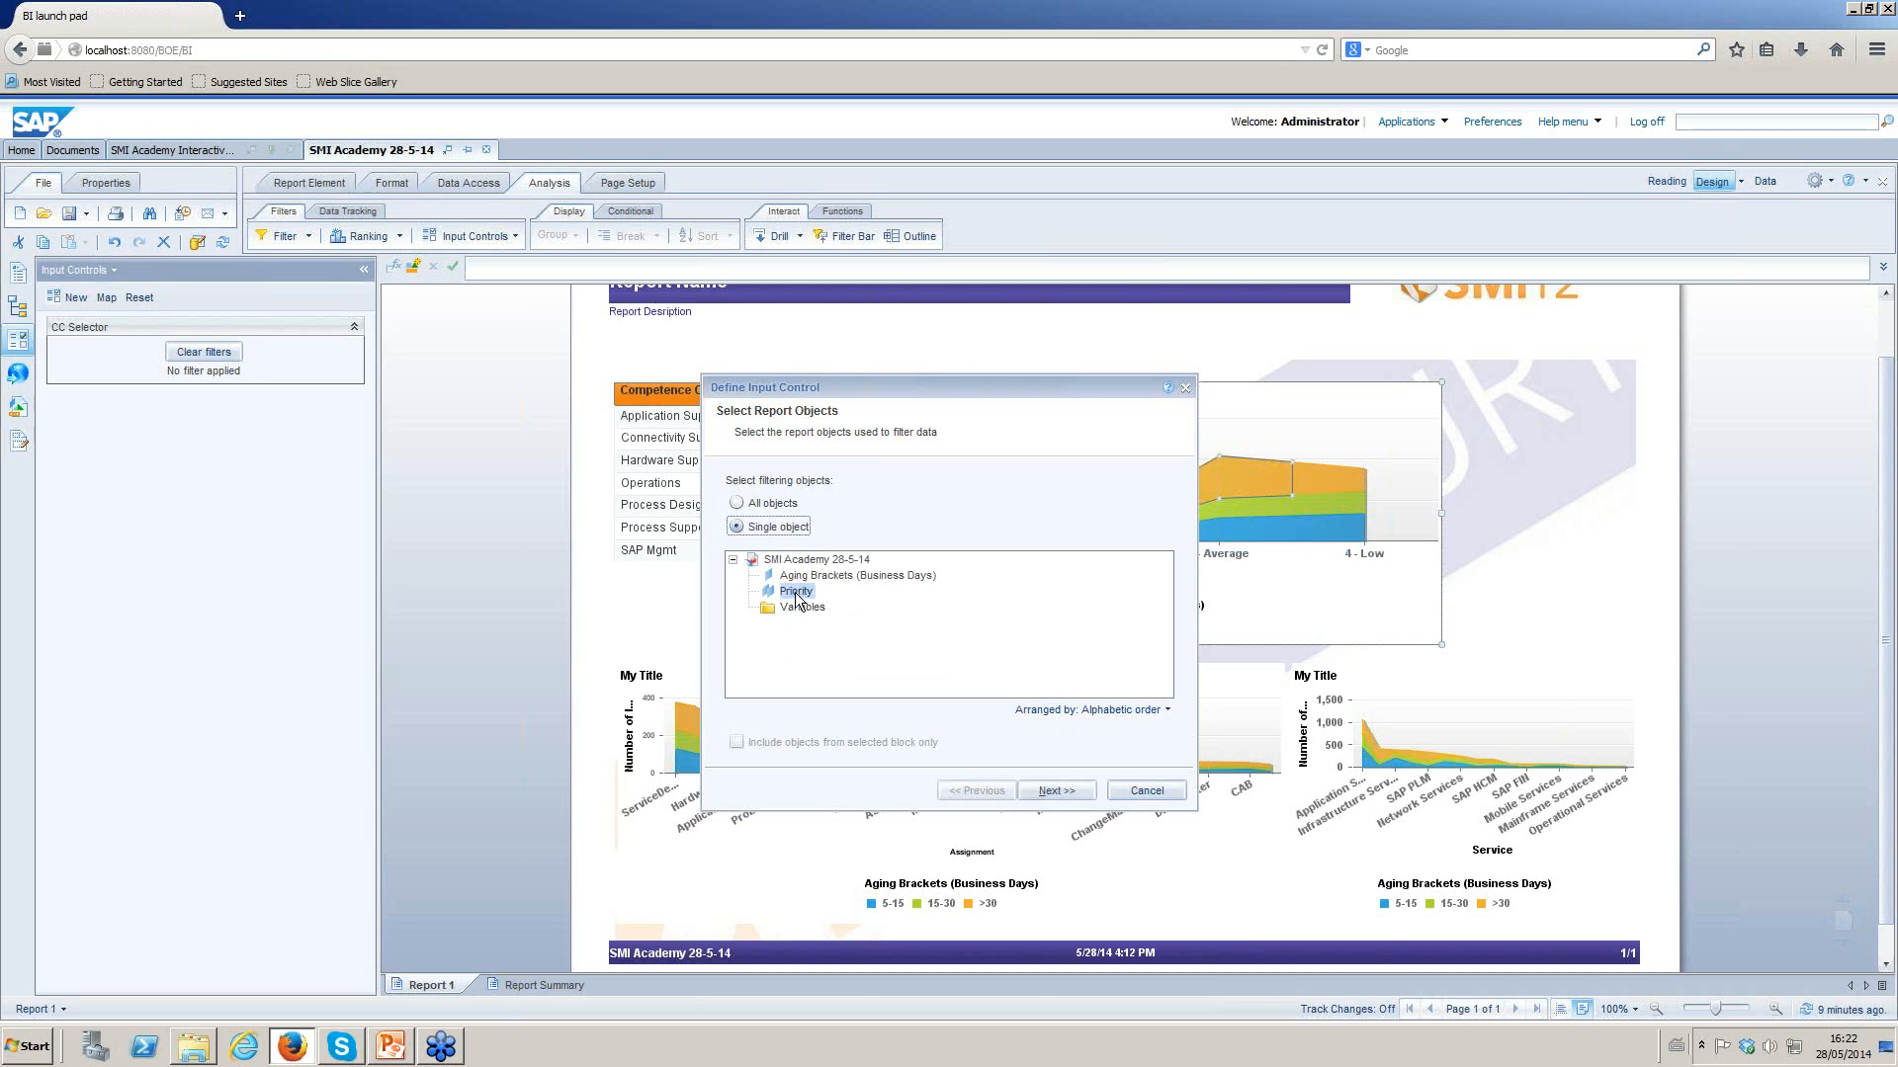
left_click(1045, 782)
left_click(973, 495)
left_click_drag(995, 495, 946, 501)
type("Priority Selector")
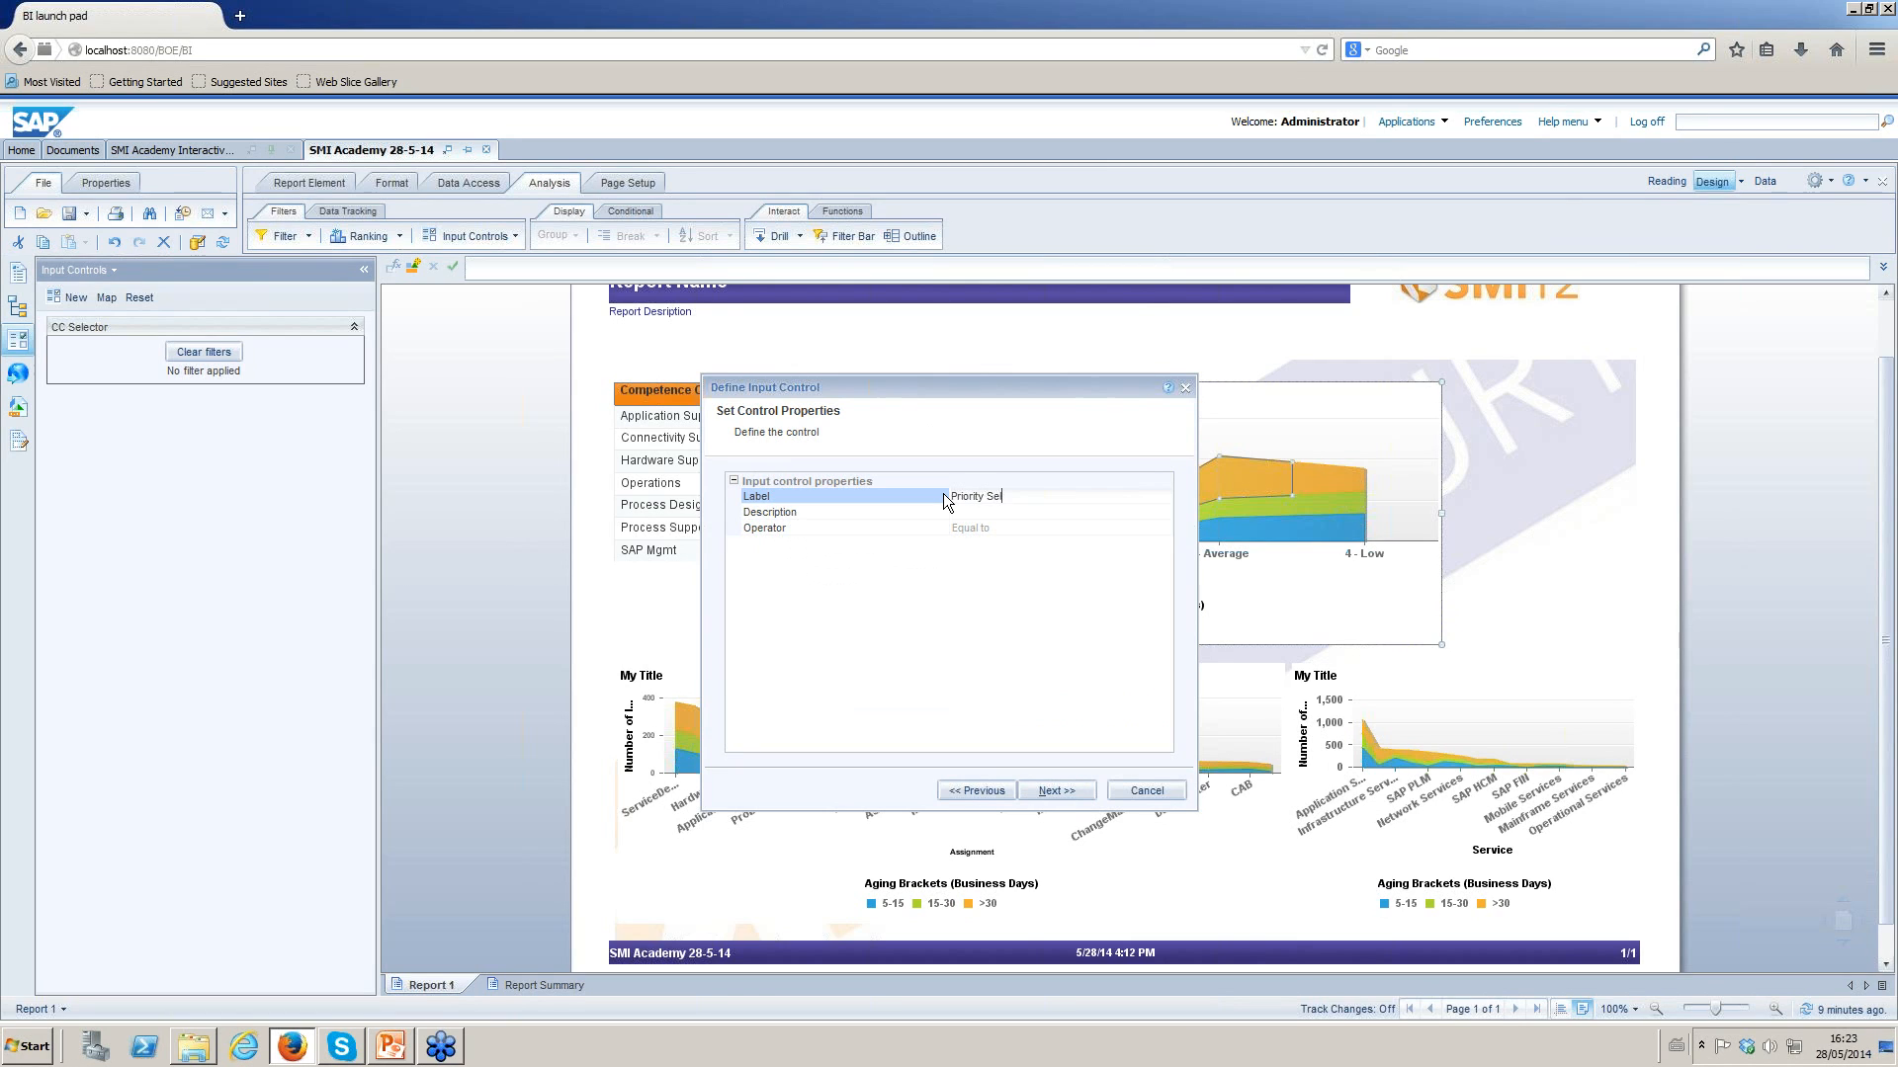
left_click(1064, 794)
Assign the Priority Selector to the area charts Block 2 (1) and Block 2 (2), and finish the control.
left_click(788, 605)
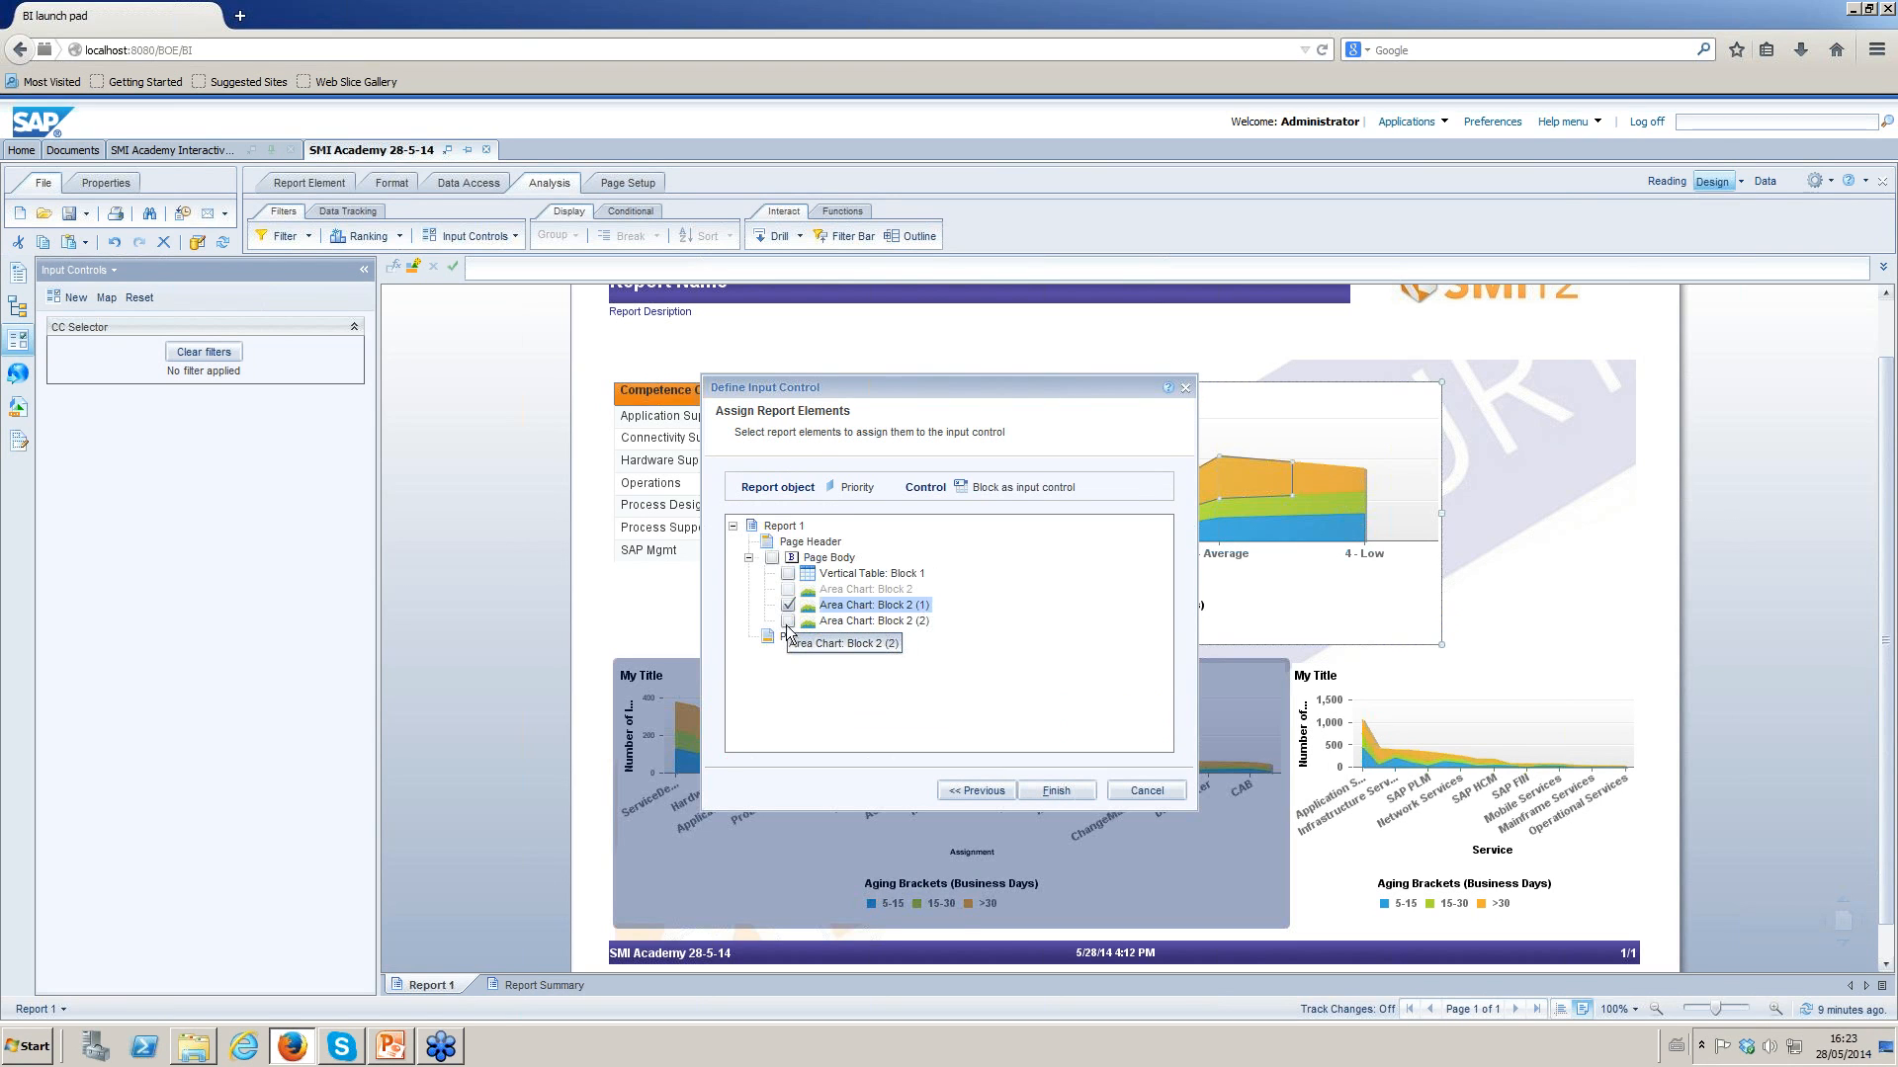
left_click(788, 620)
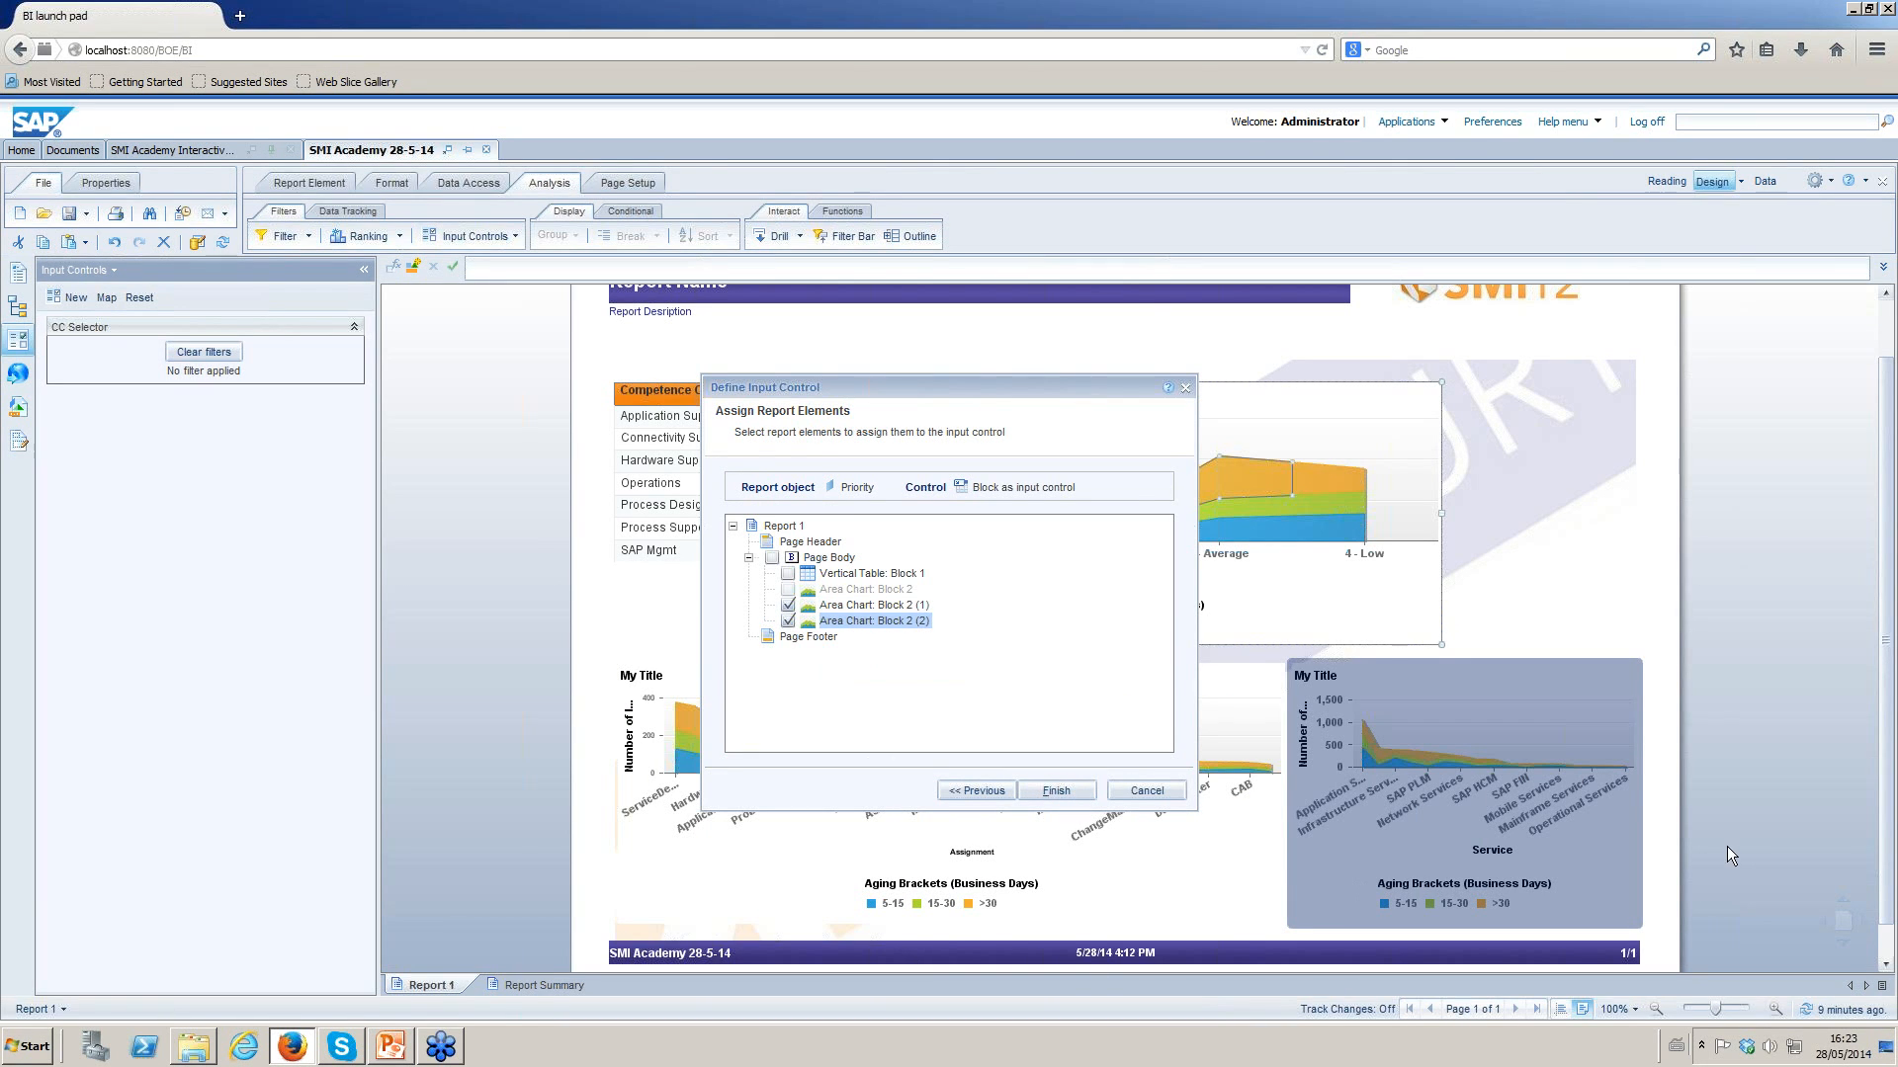
left_click(1055, 791)
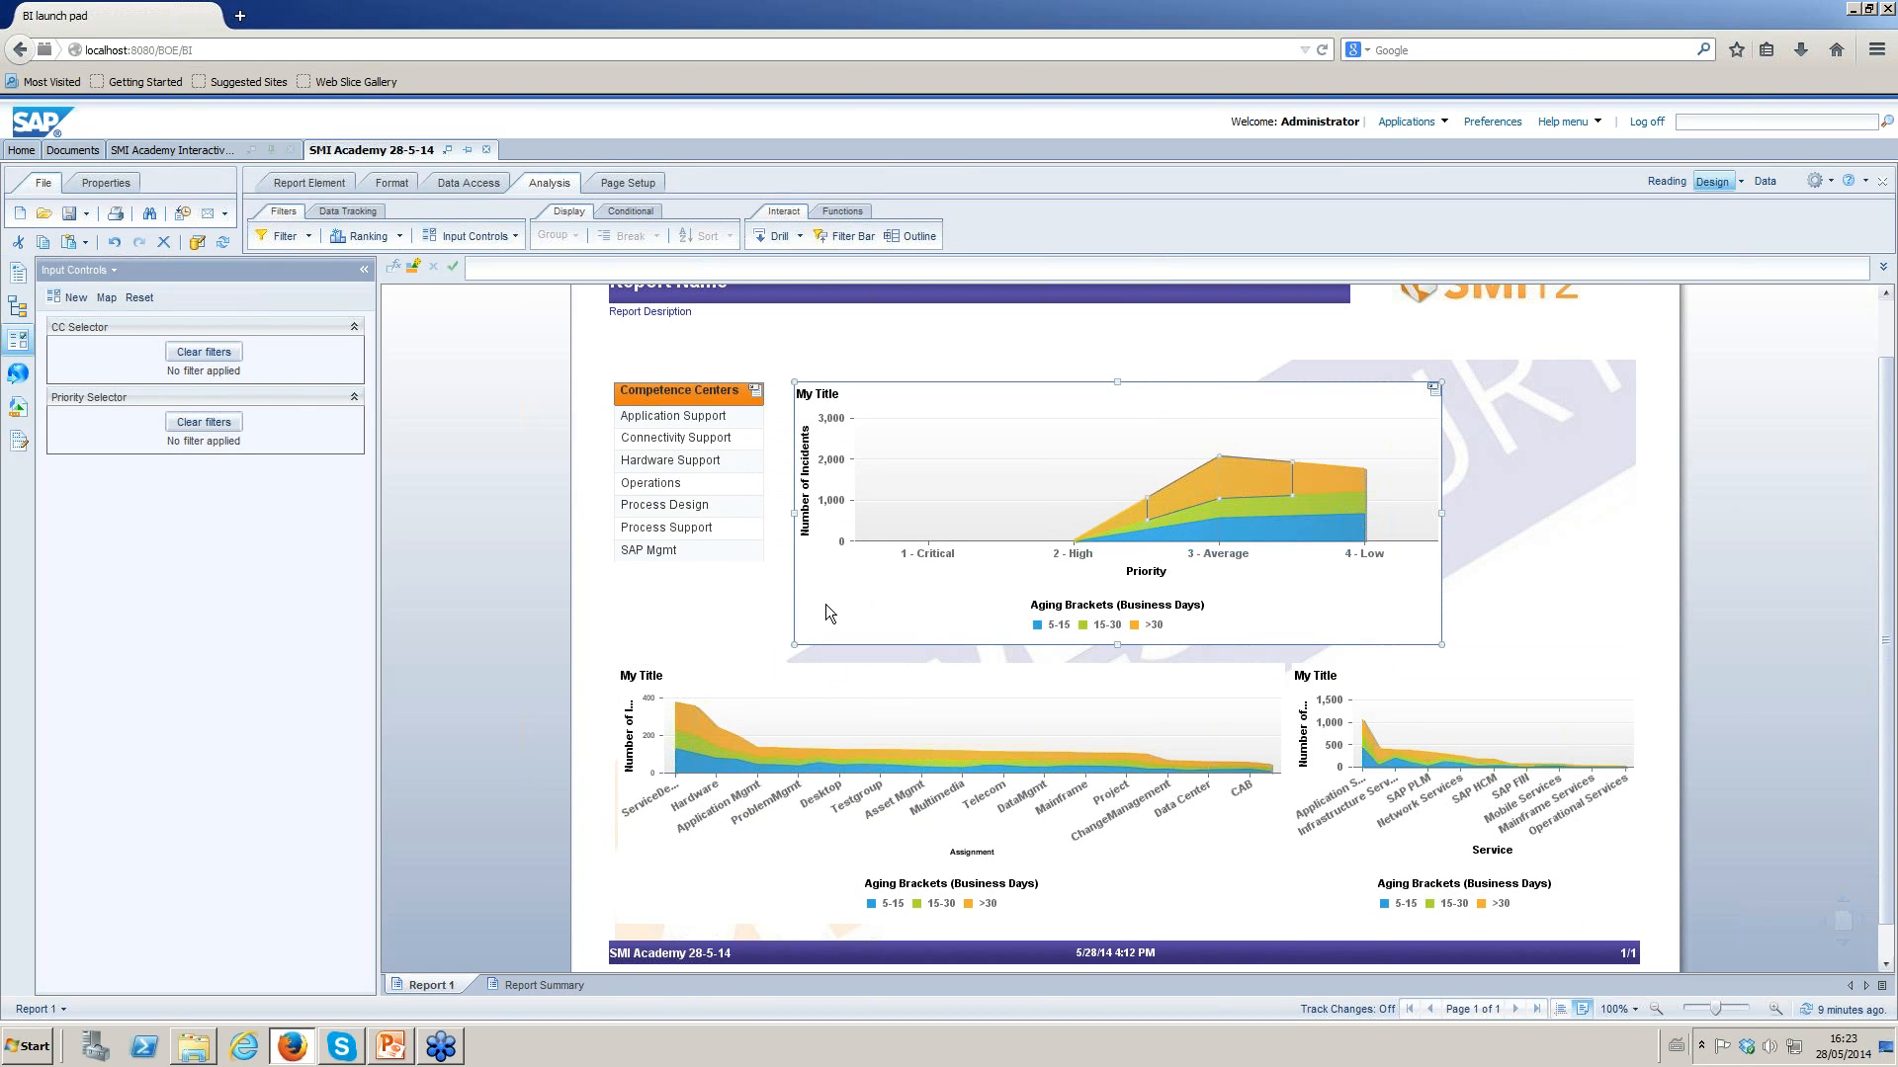
Test the Priority Selector by filtering on 3 - Average, 2 - High and 4 - Low, clear its filter and view the chart's link options.
left_click(1227, 552)
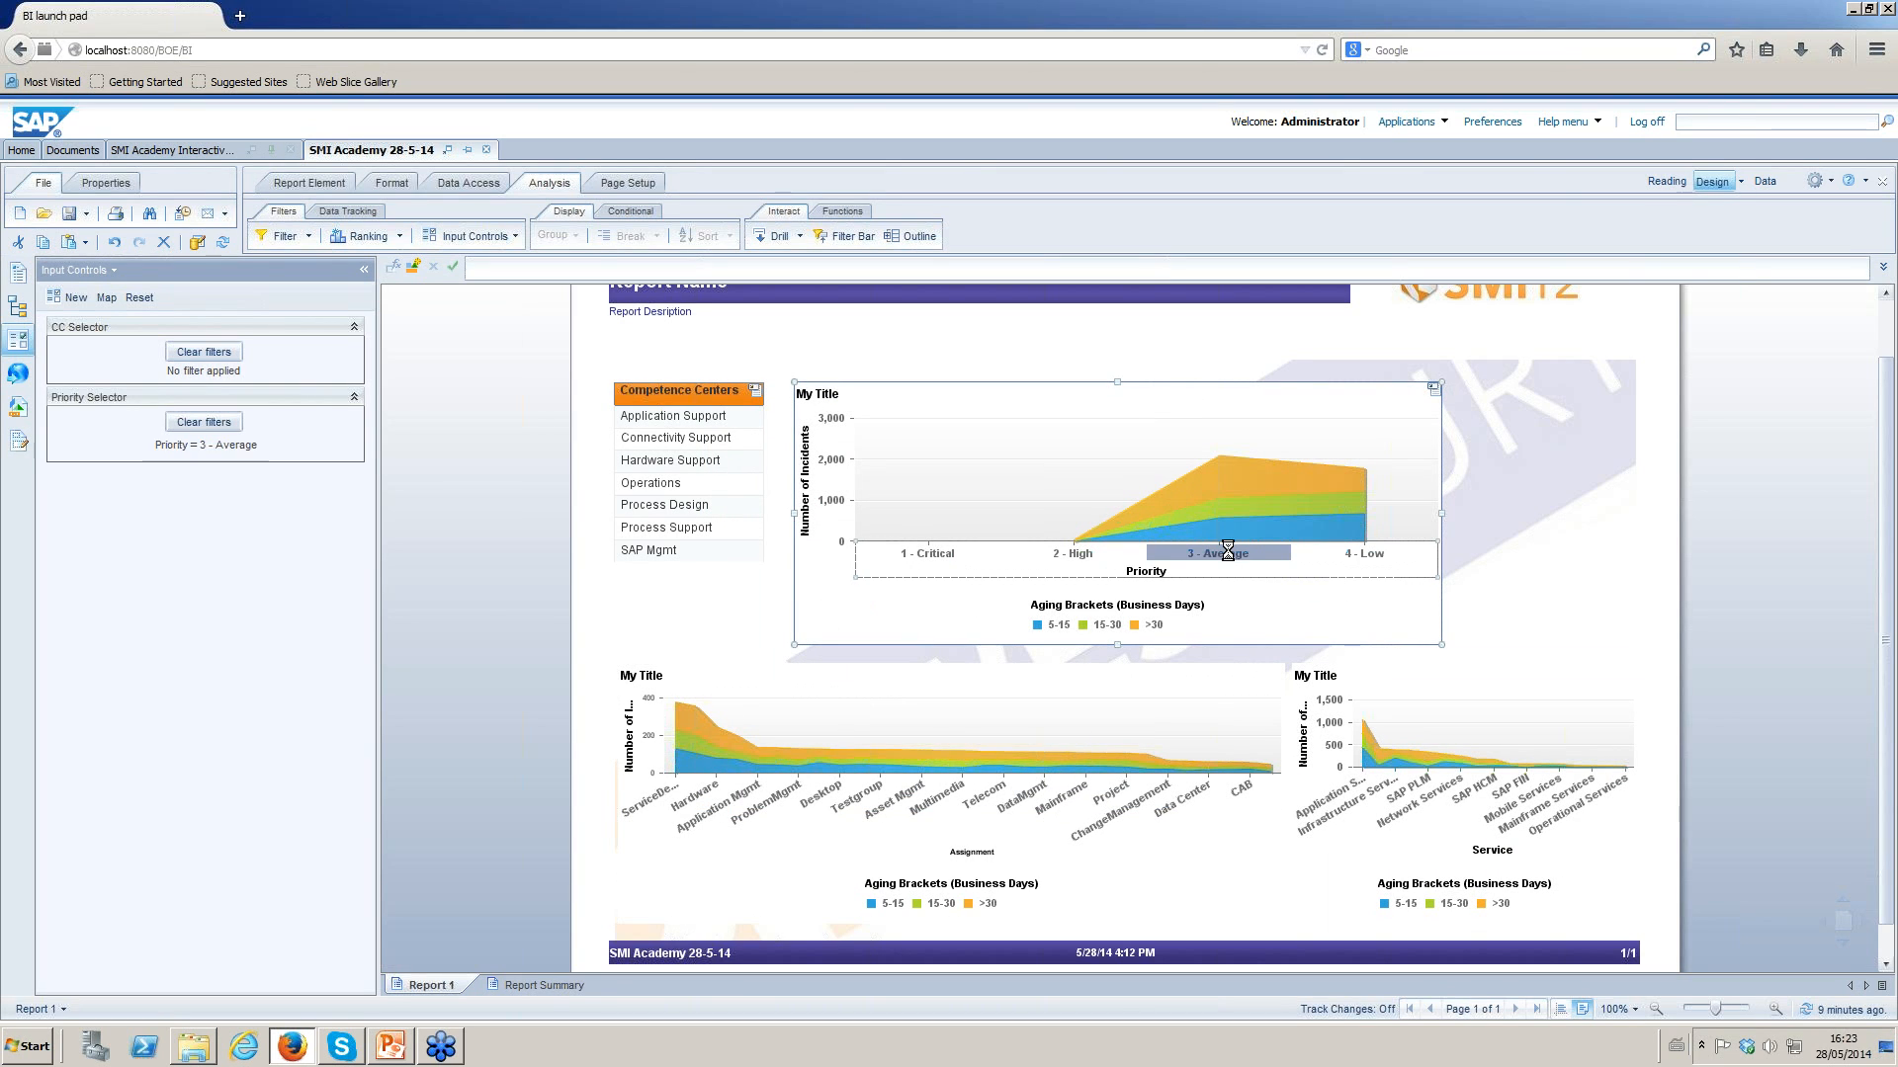
left_click(1064, 554)
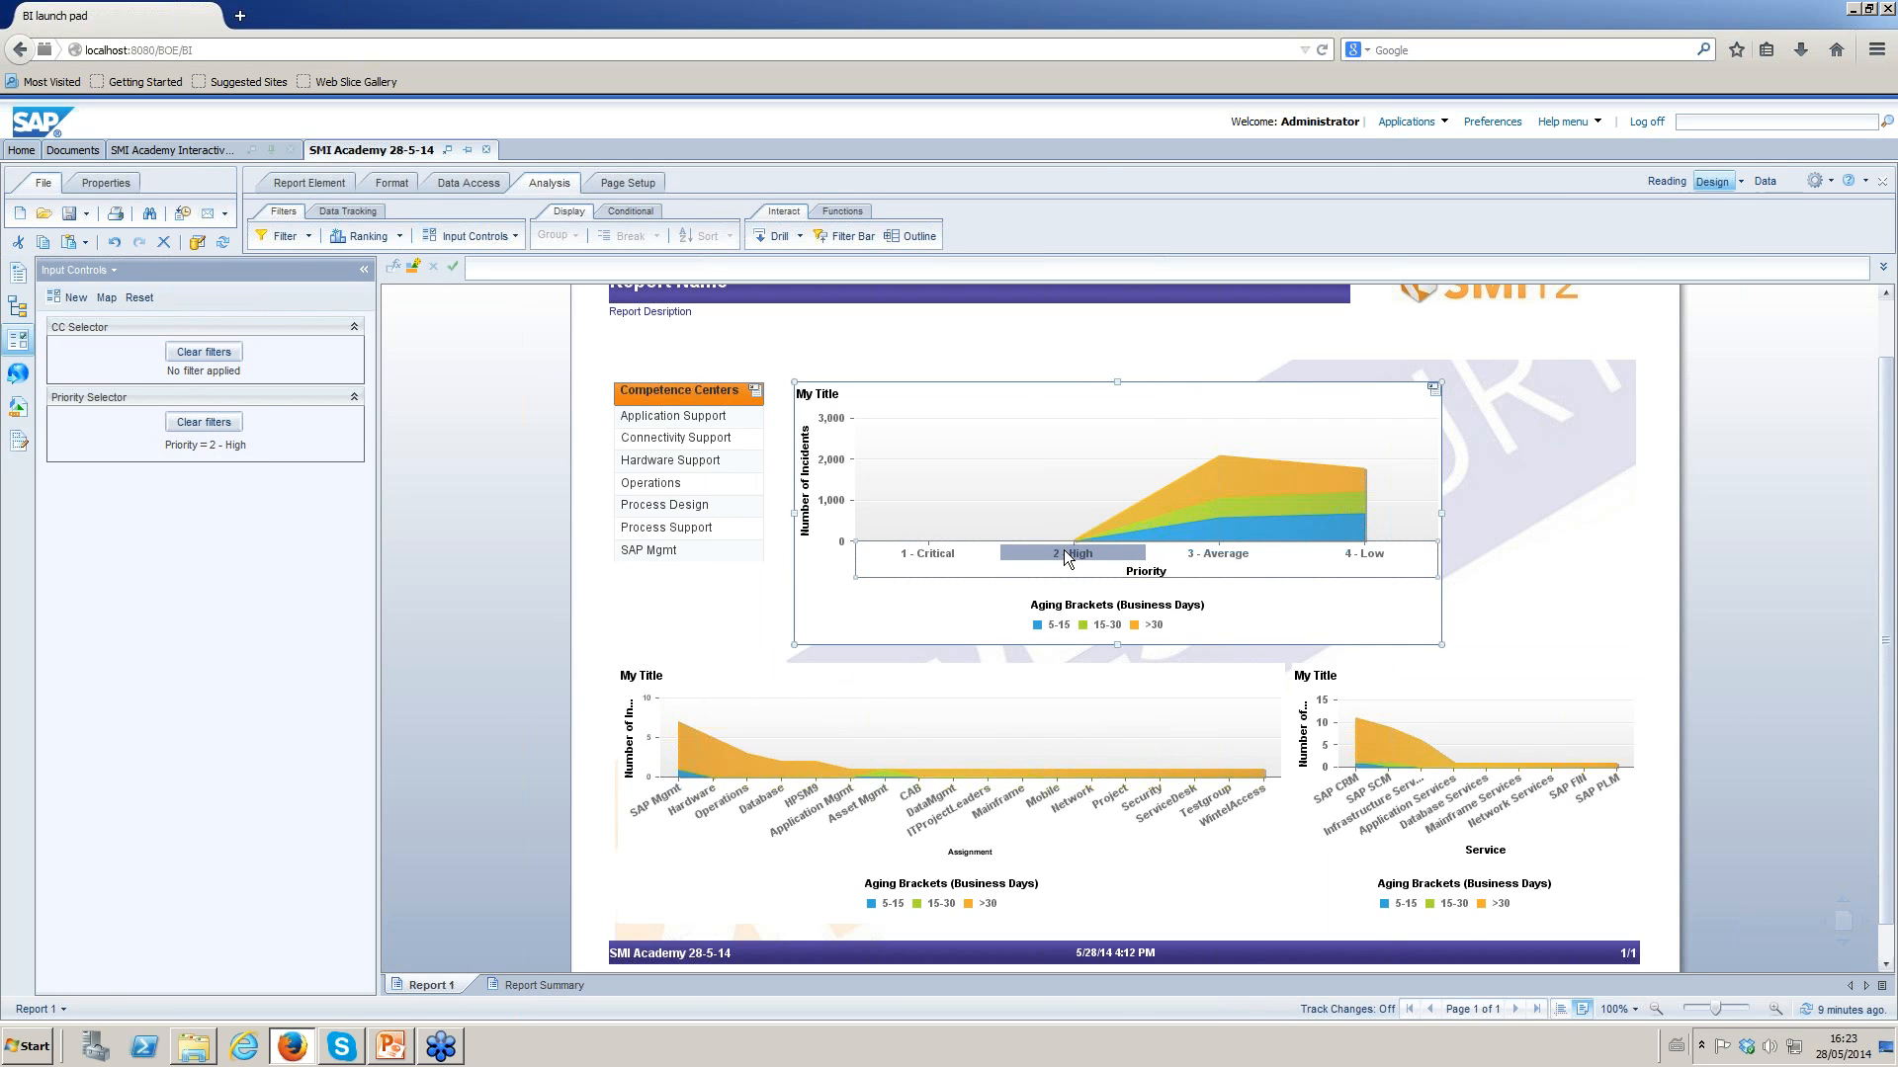
left_click(1366, 552)
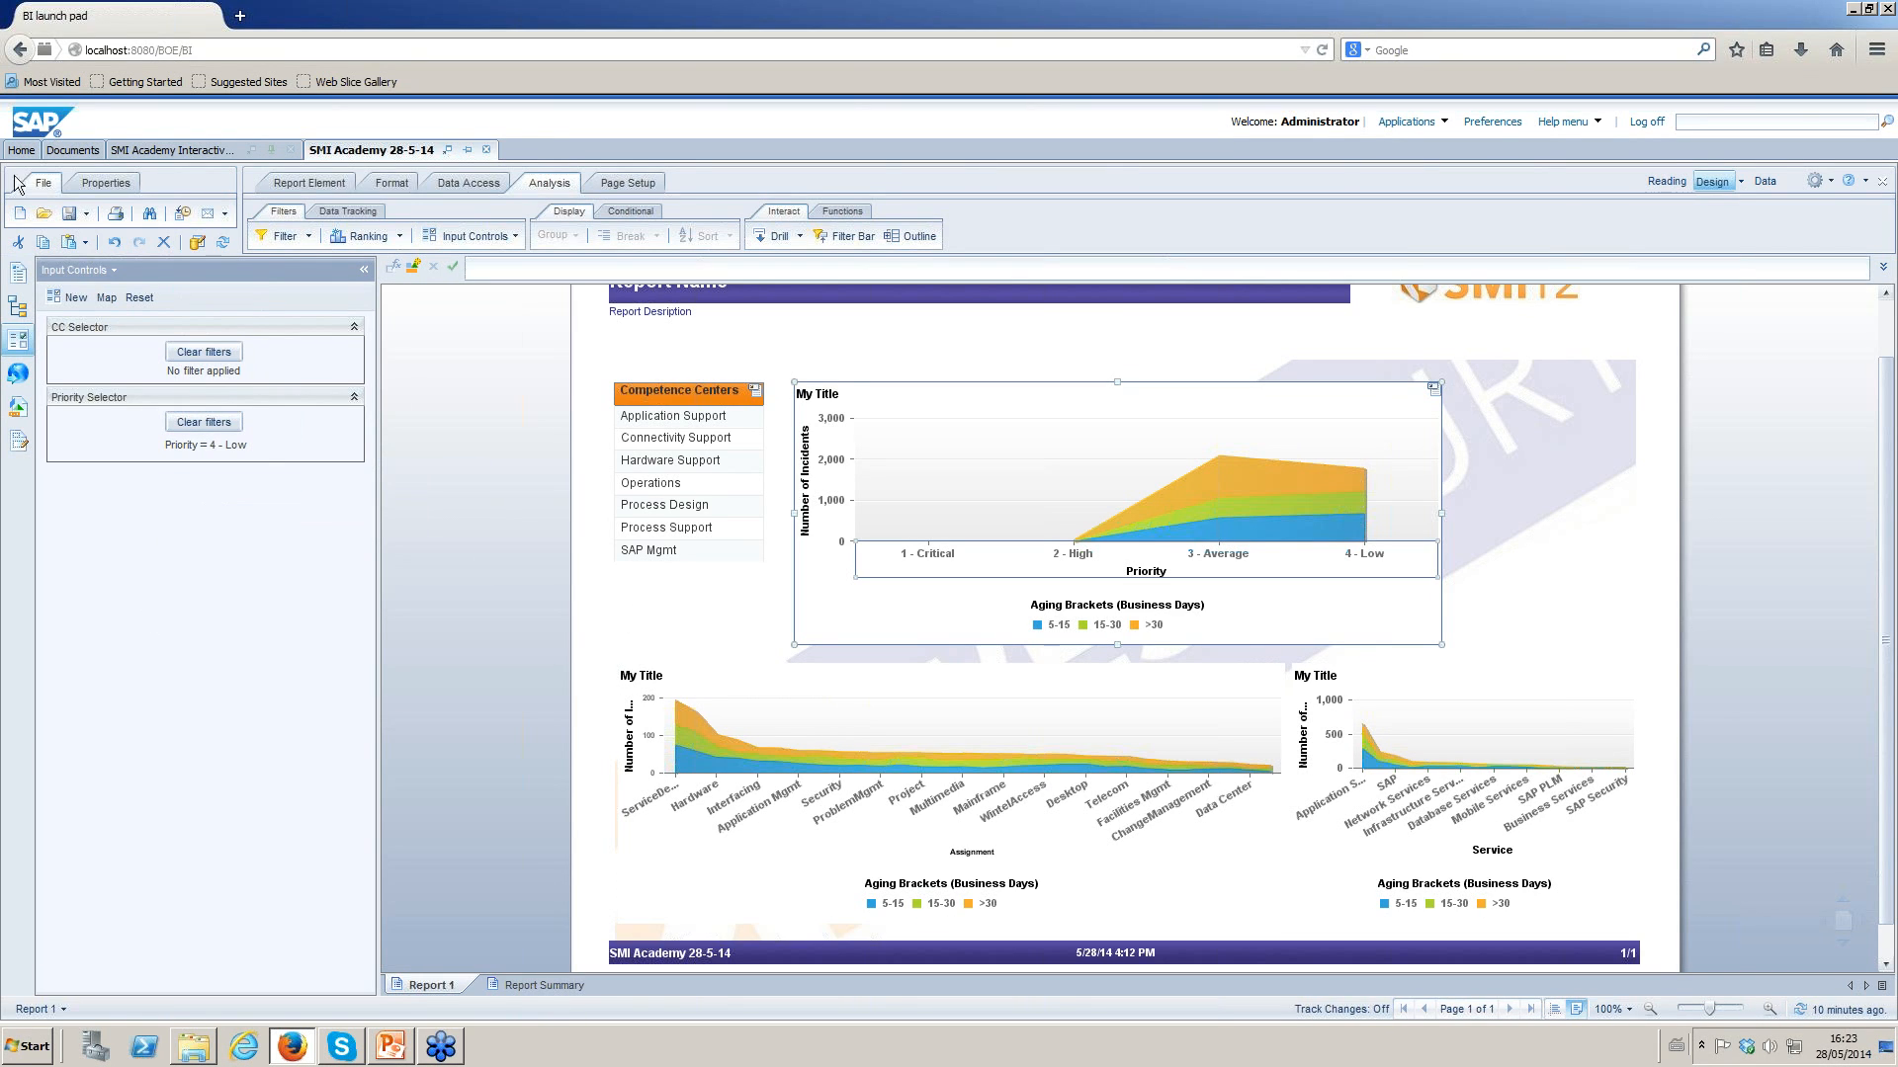
left_click(223, 423)
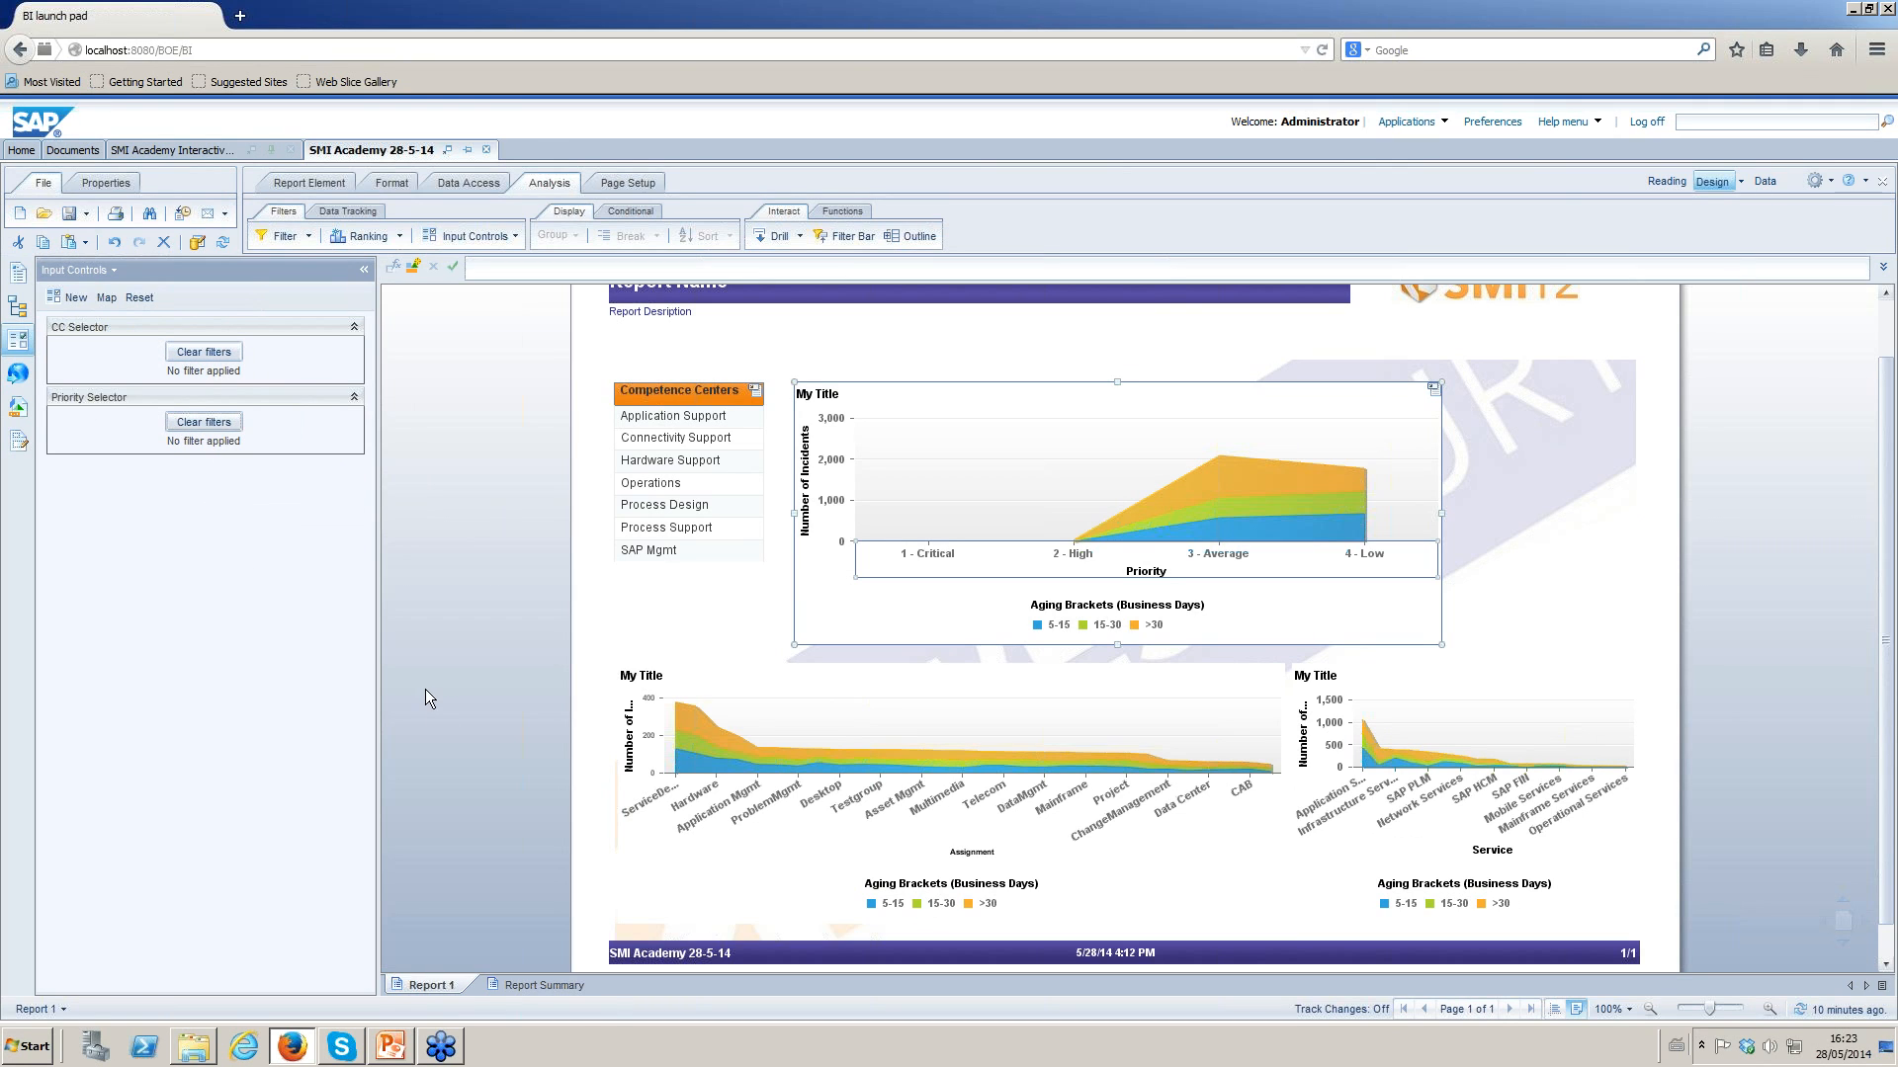
left_click(1434, 389)
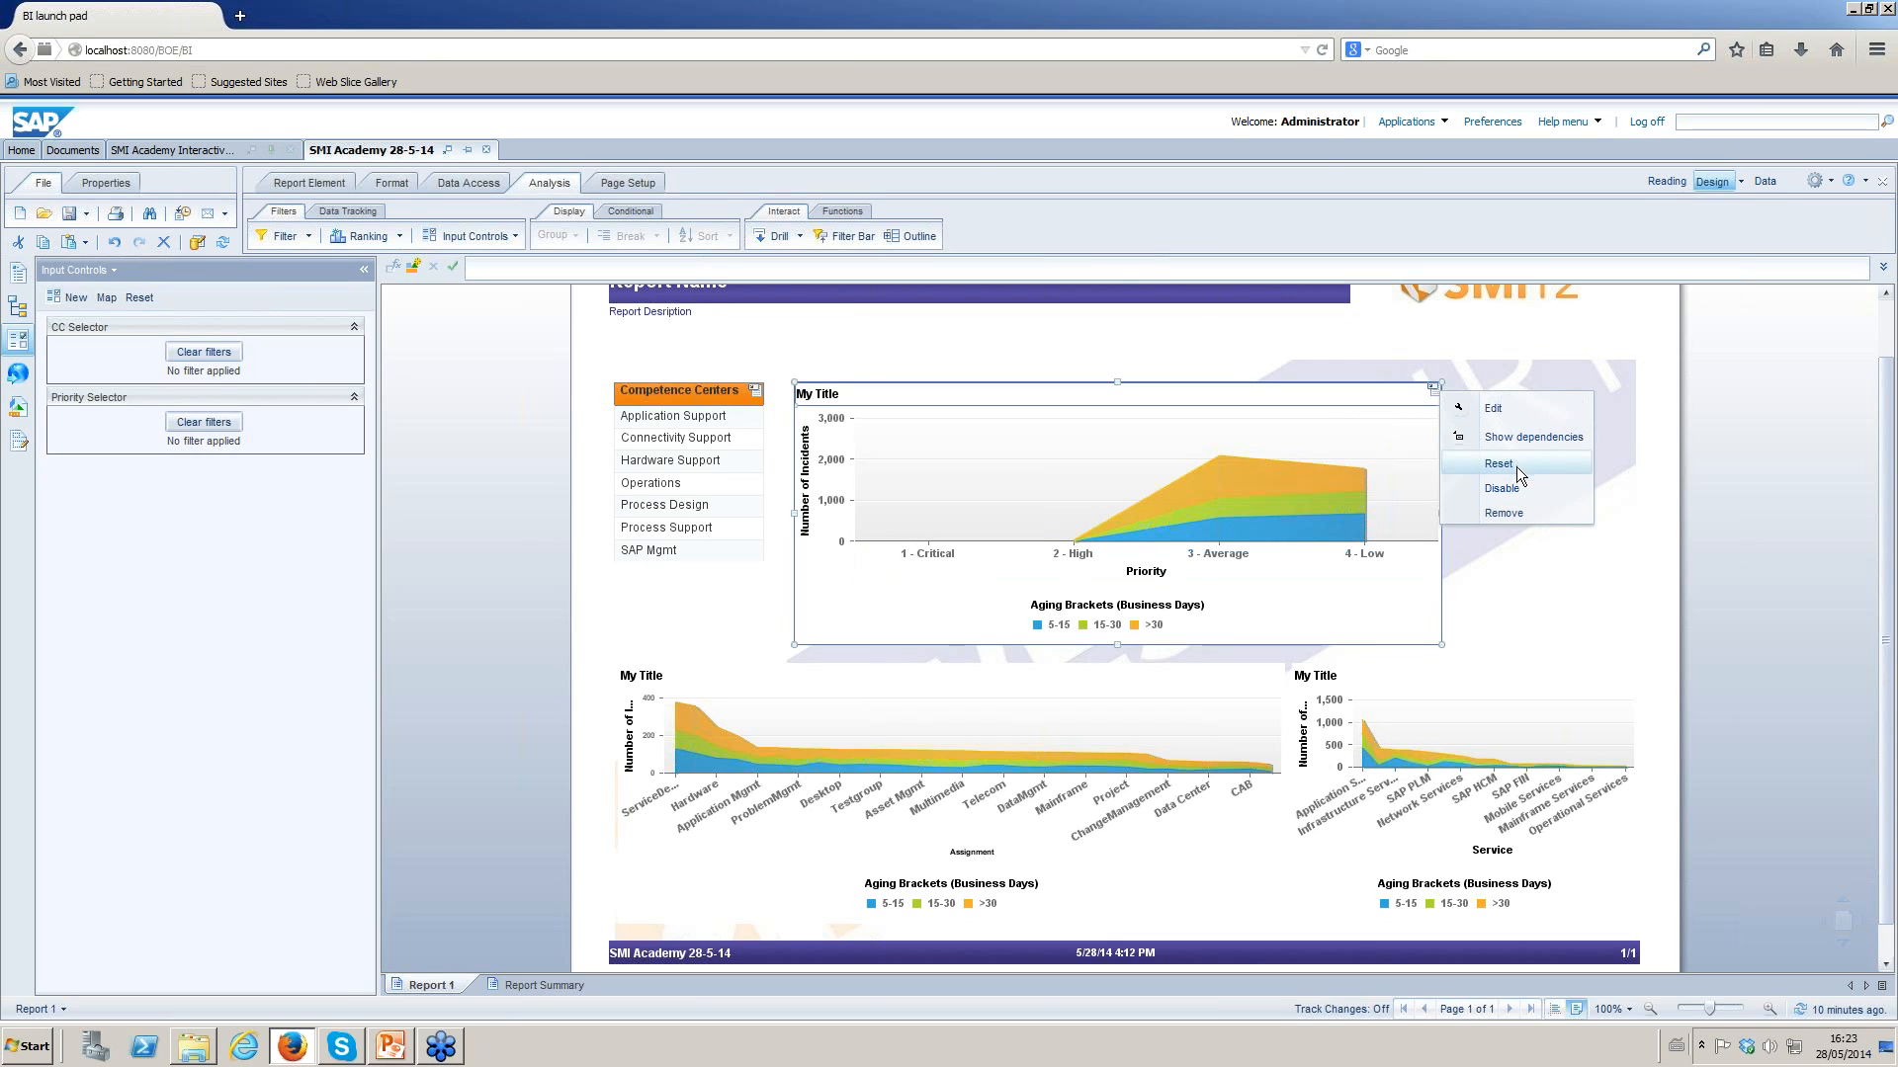
Add an element link to the Assignment chart, filtering on the single object Assignment and labelled Group Selector.
left_click(1011, 729)
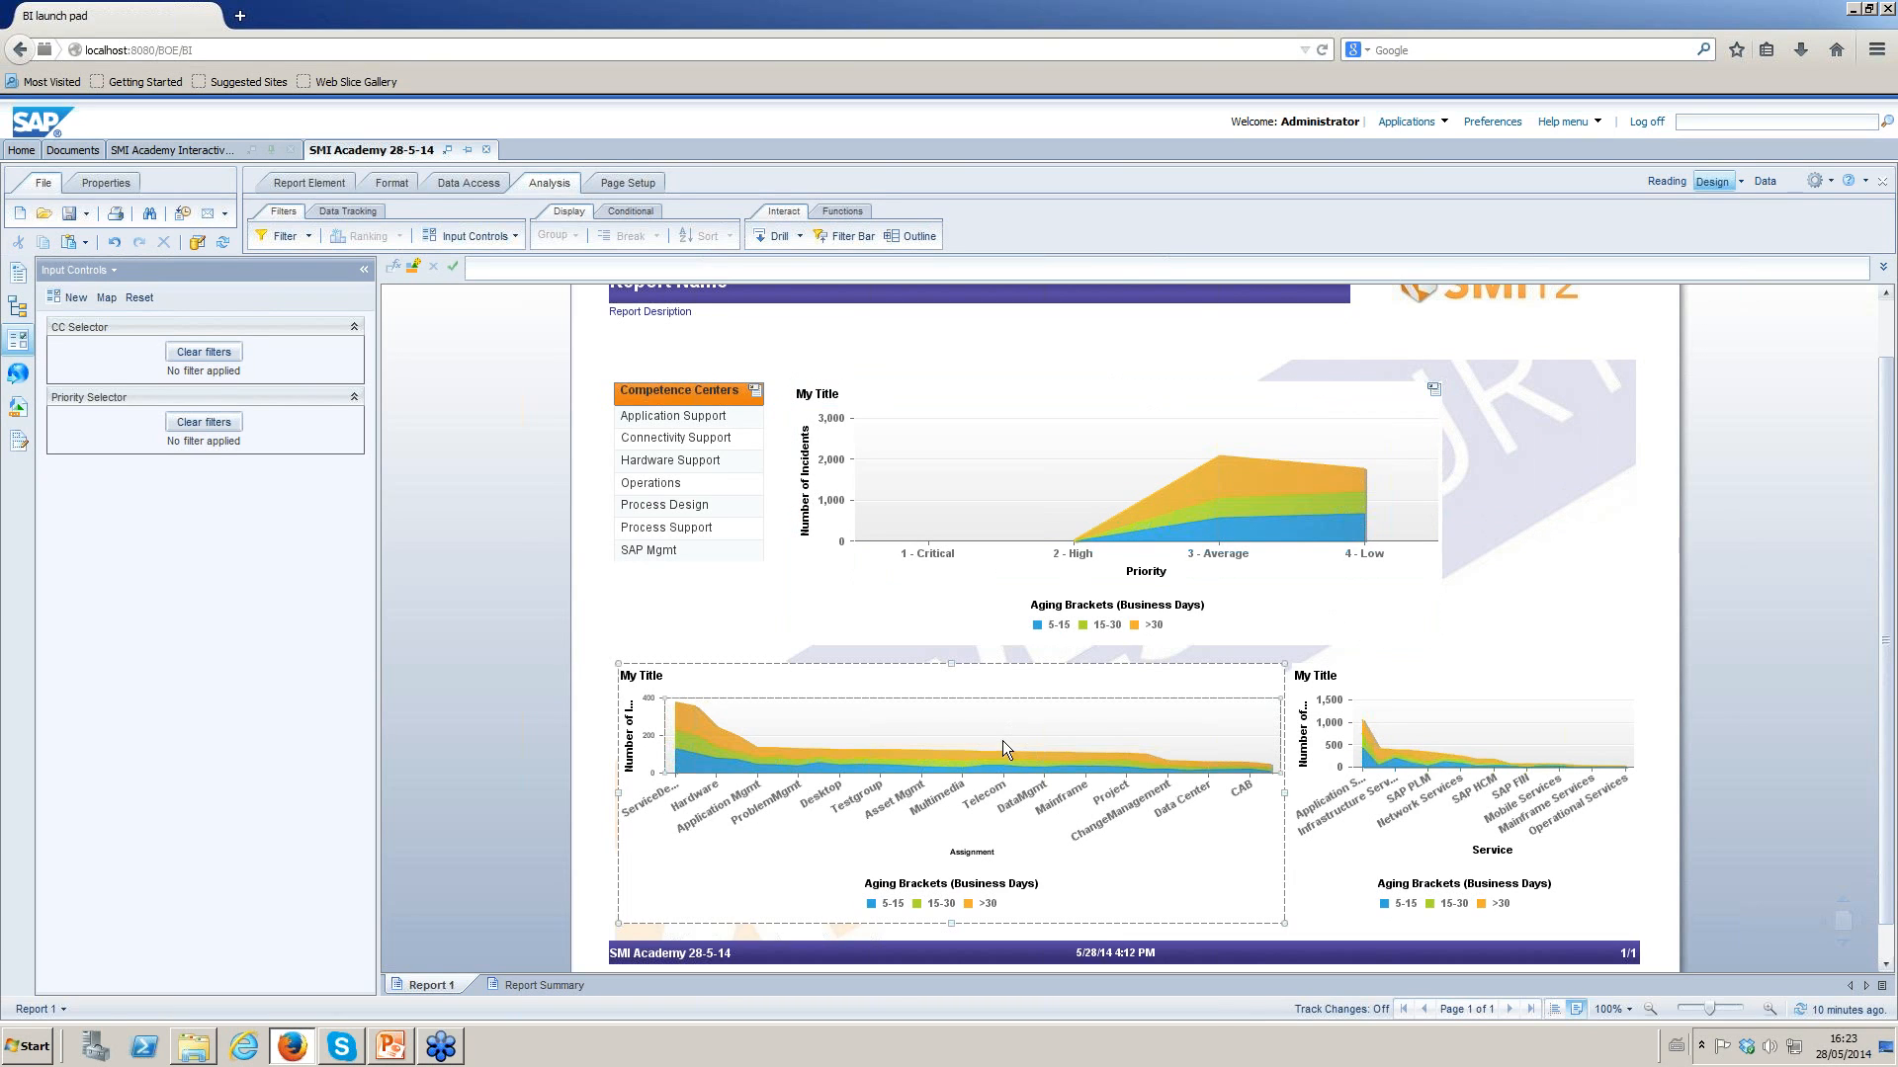
right_click(1002, 740)
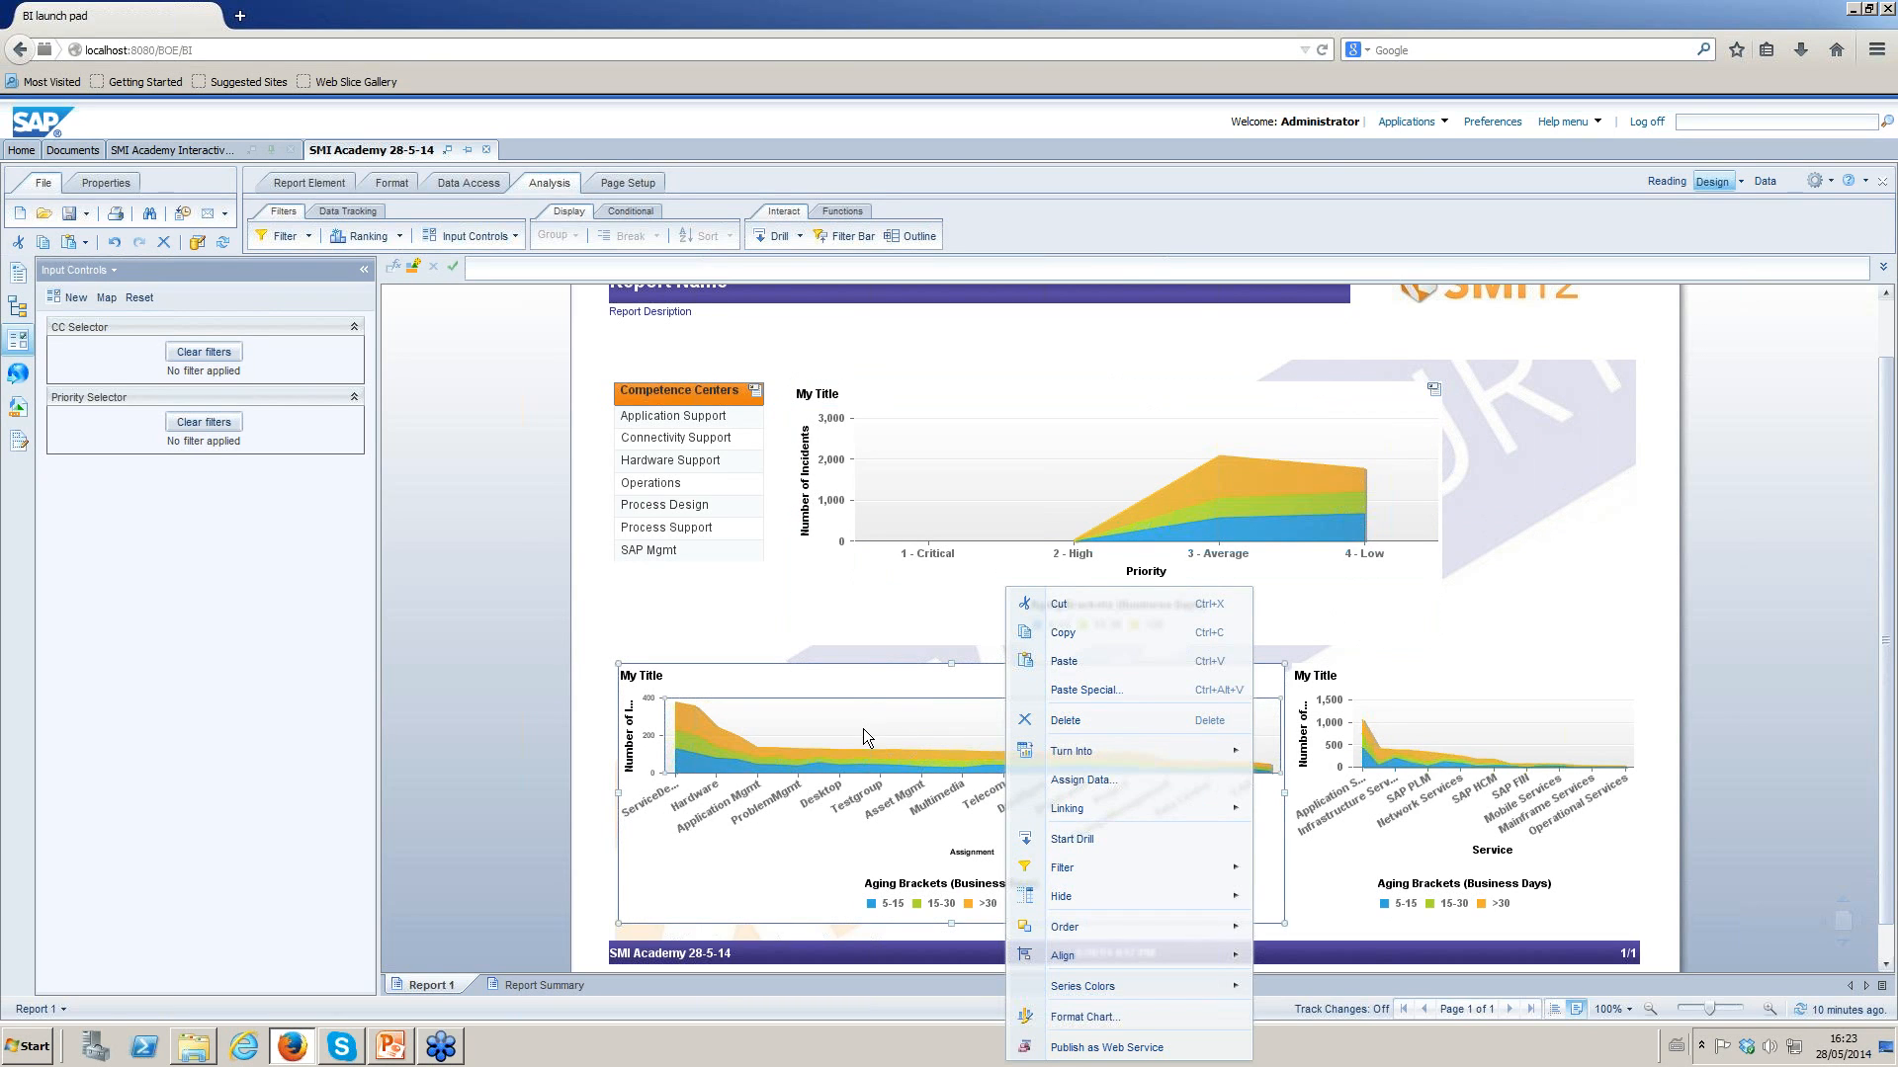
mouse_move(1171, 813)
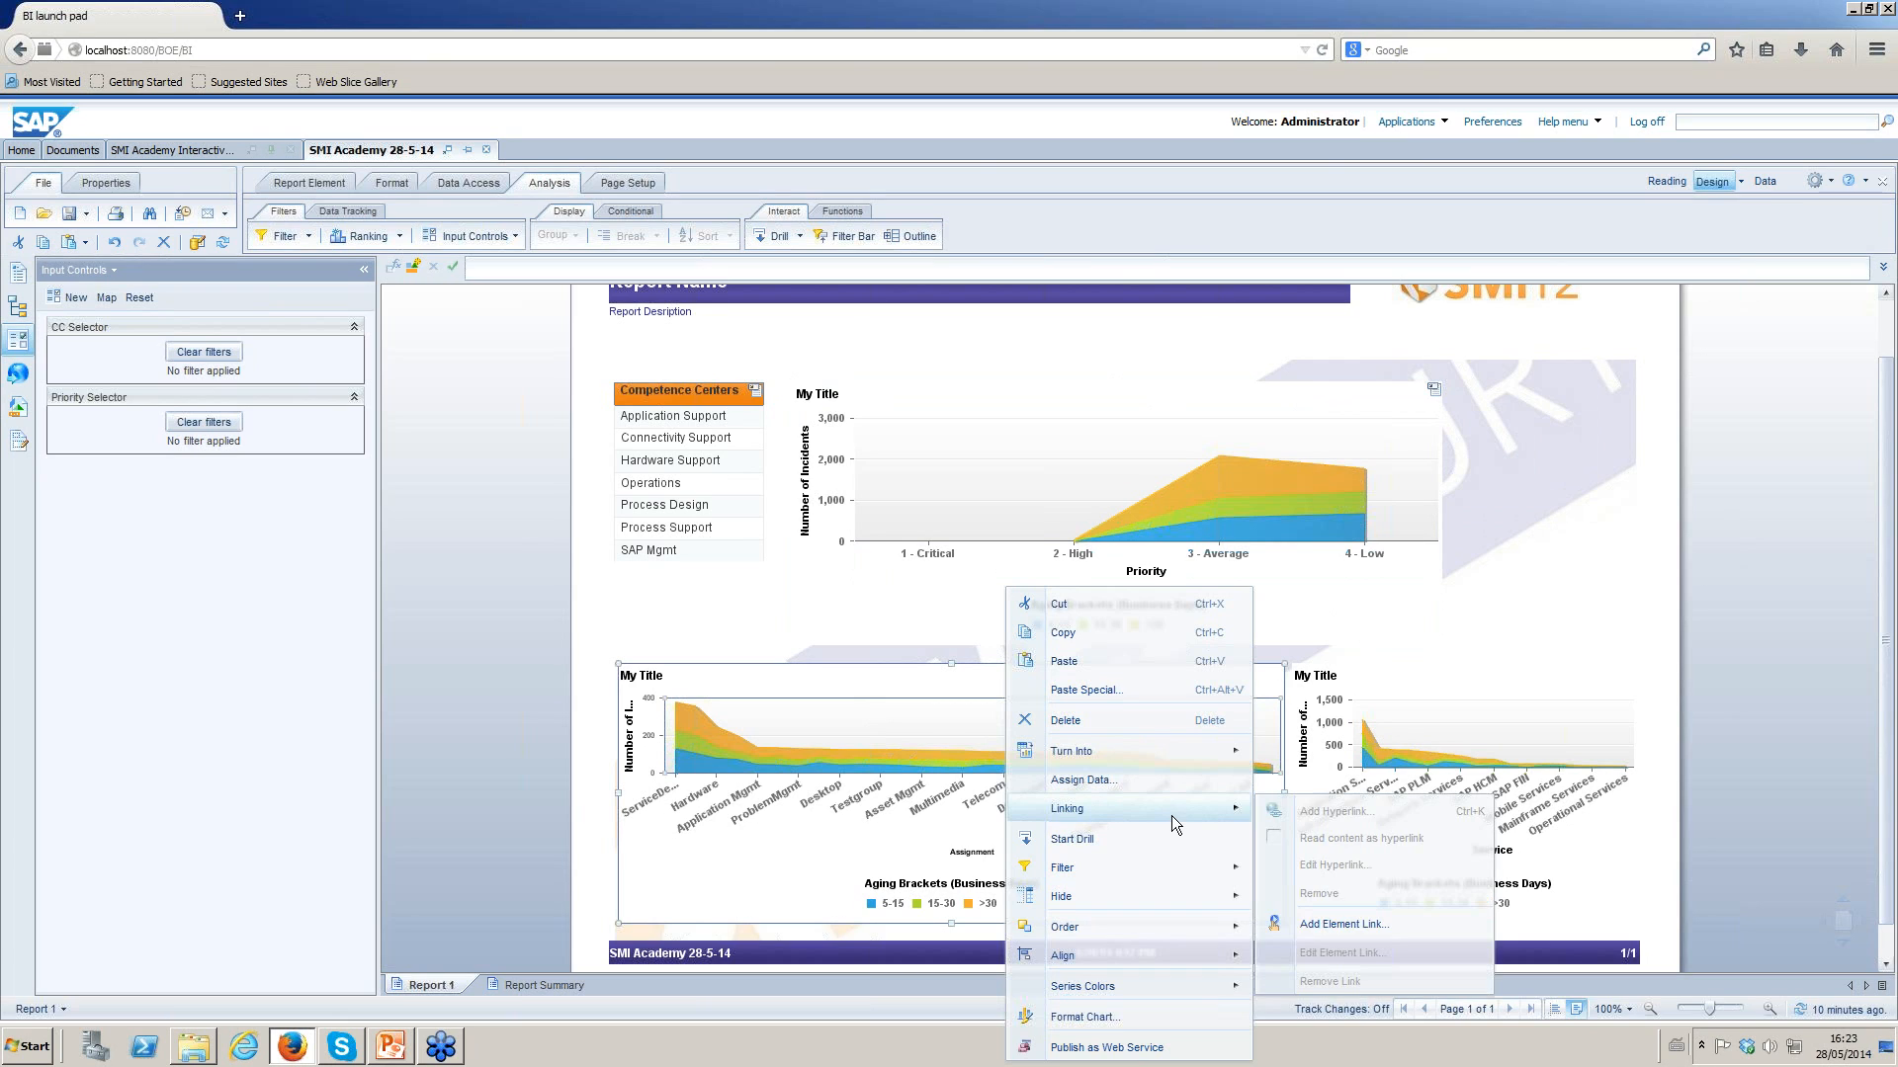
left_click(1332, 925)
left_click(791, 528)
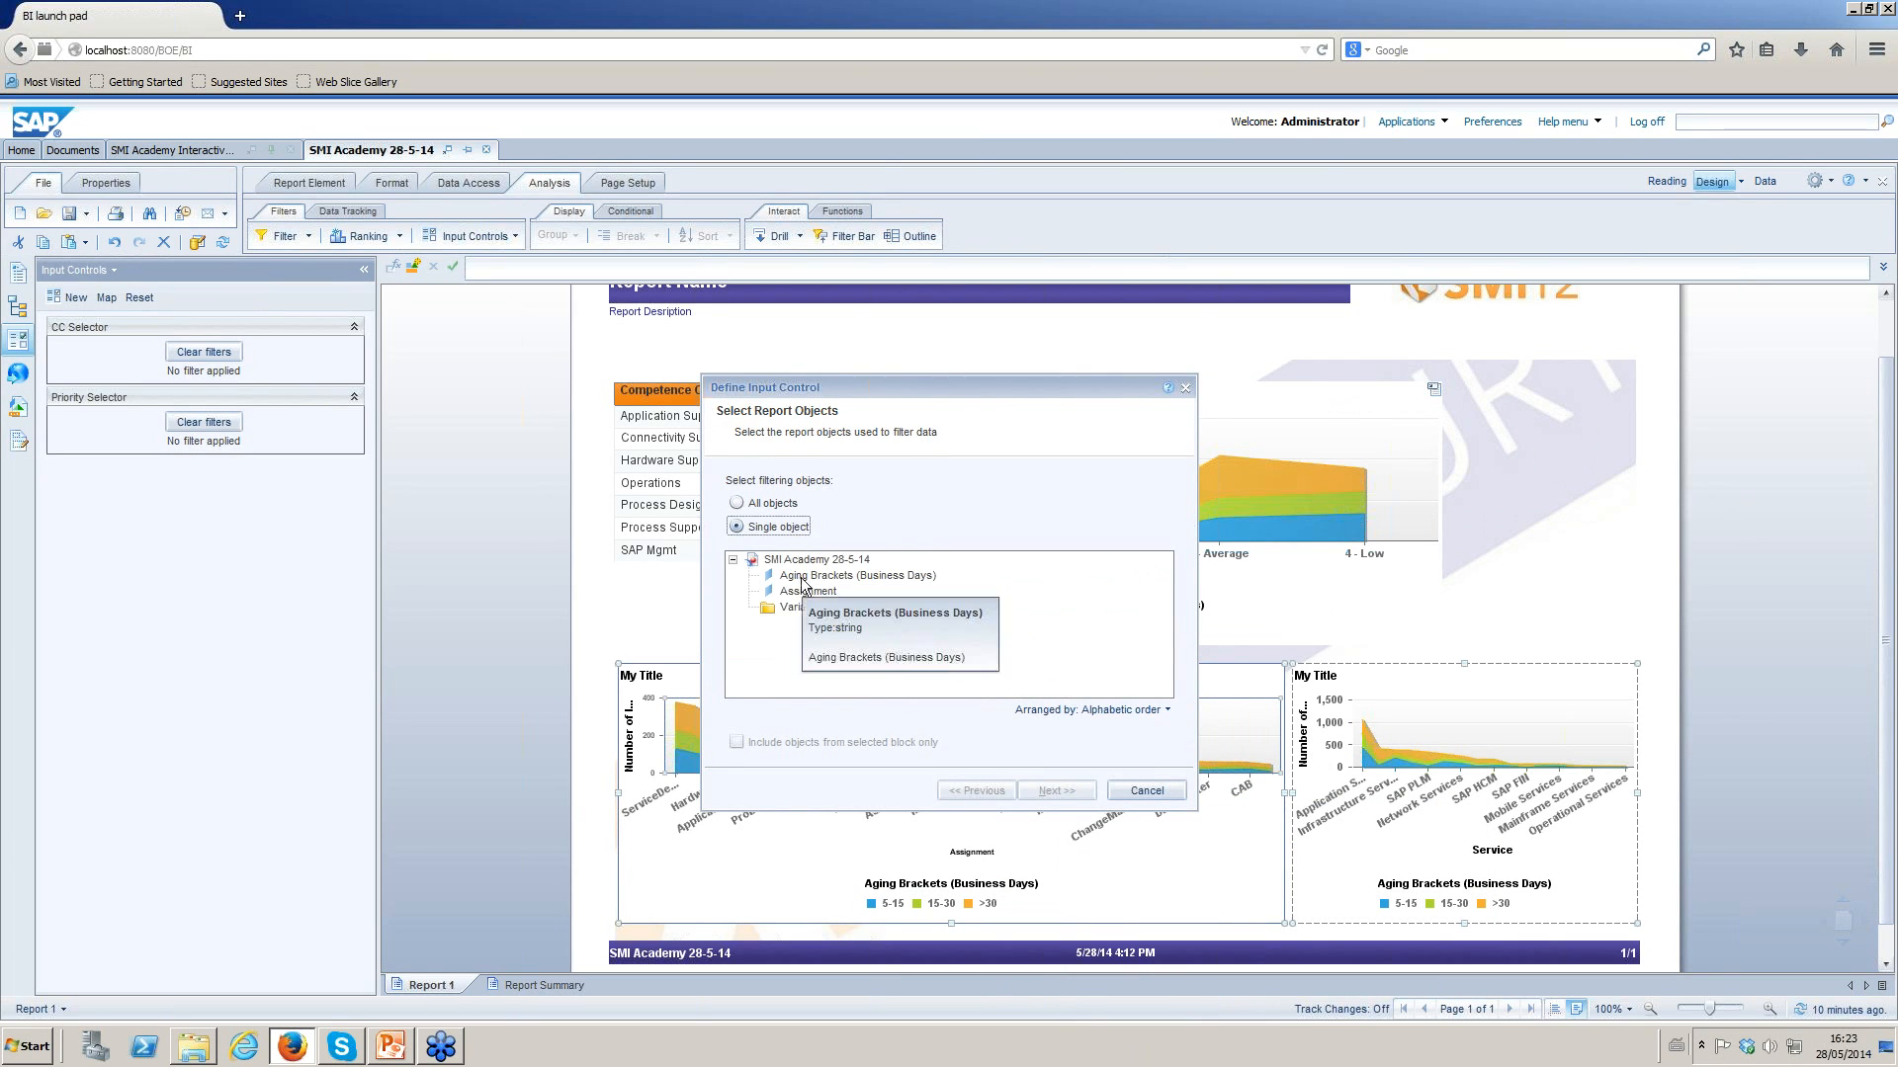
left_click(802, 592)
left_click(1072, 789)
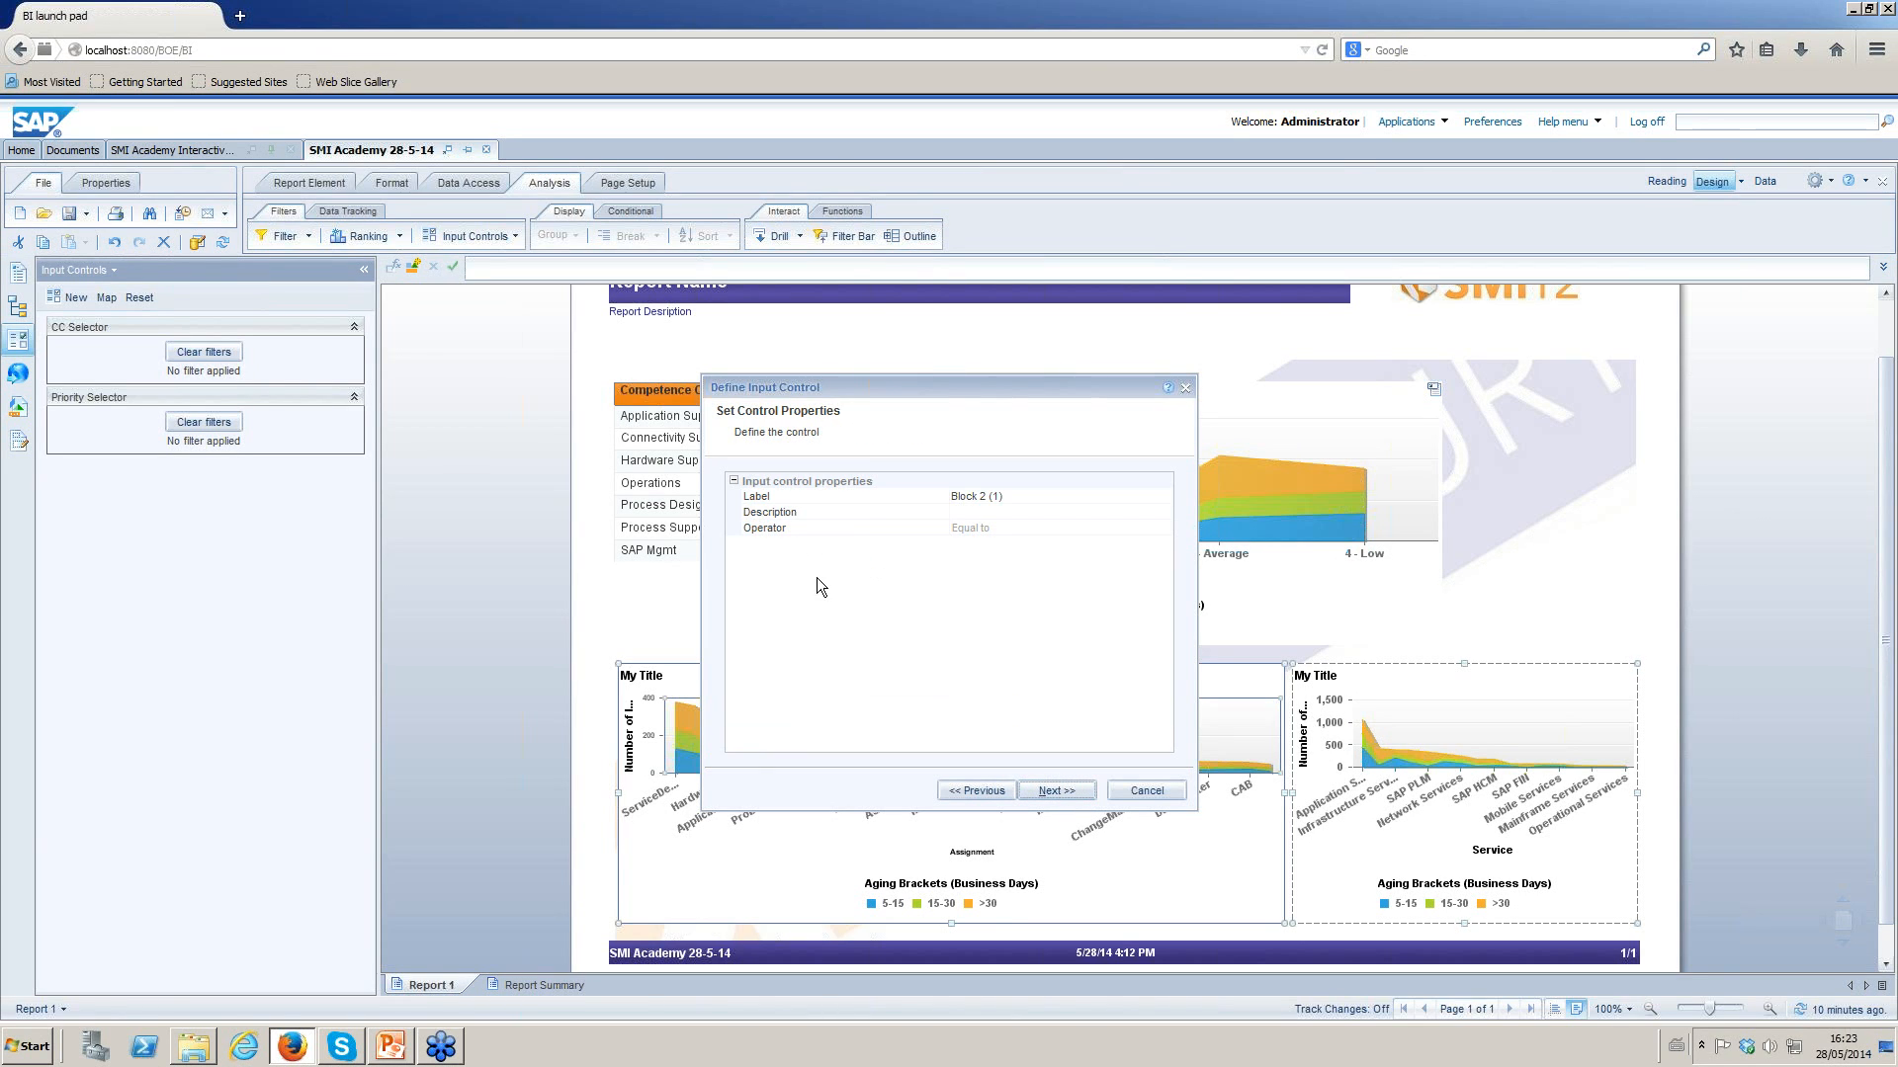
left_click(1013, 494)
type("Group Sele")
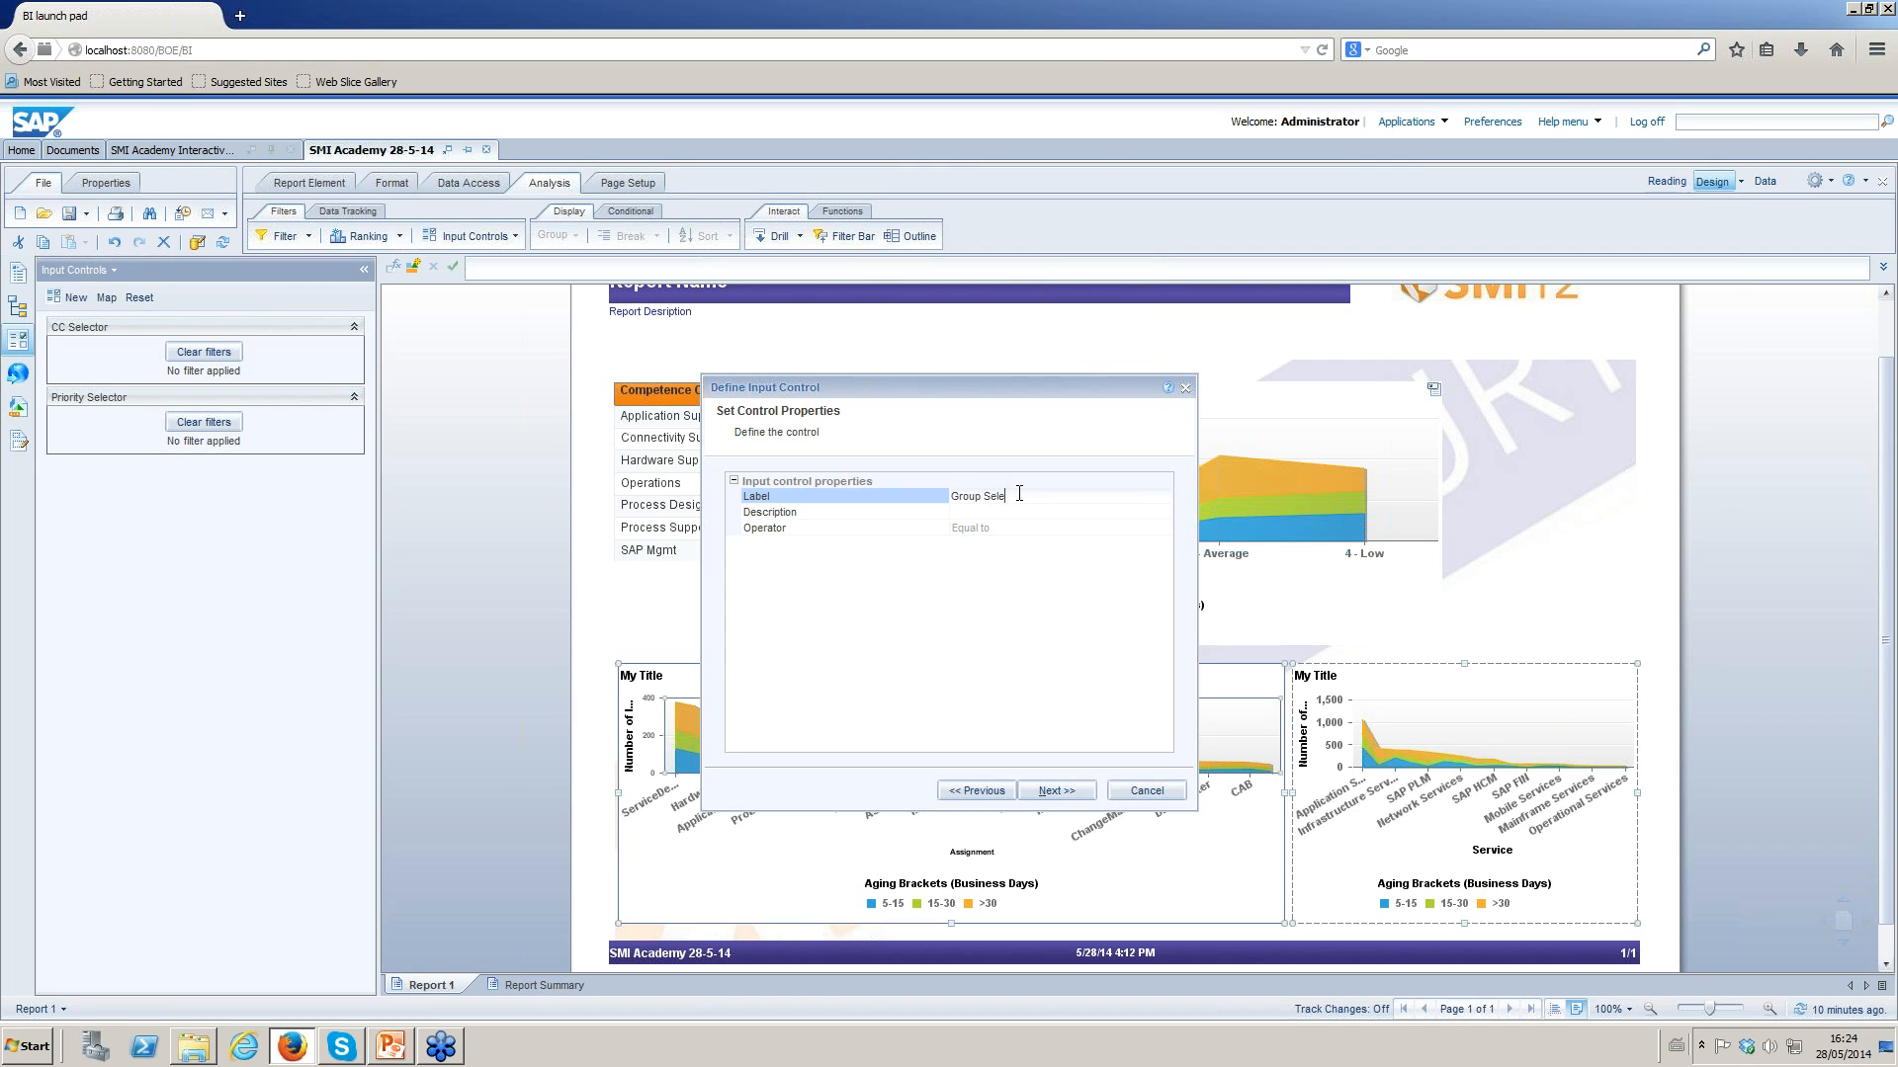
Assign the Group Selector to the area chart Block 2 (2) only, and finish the control.
left_click(1080, 794)
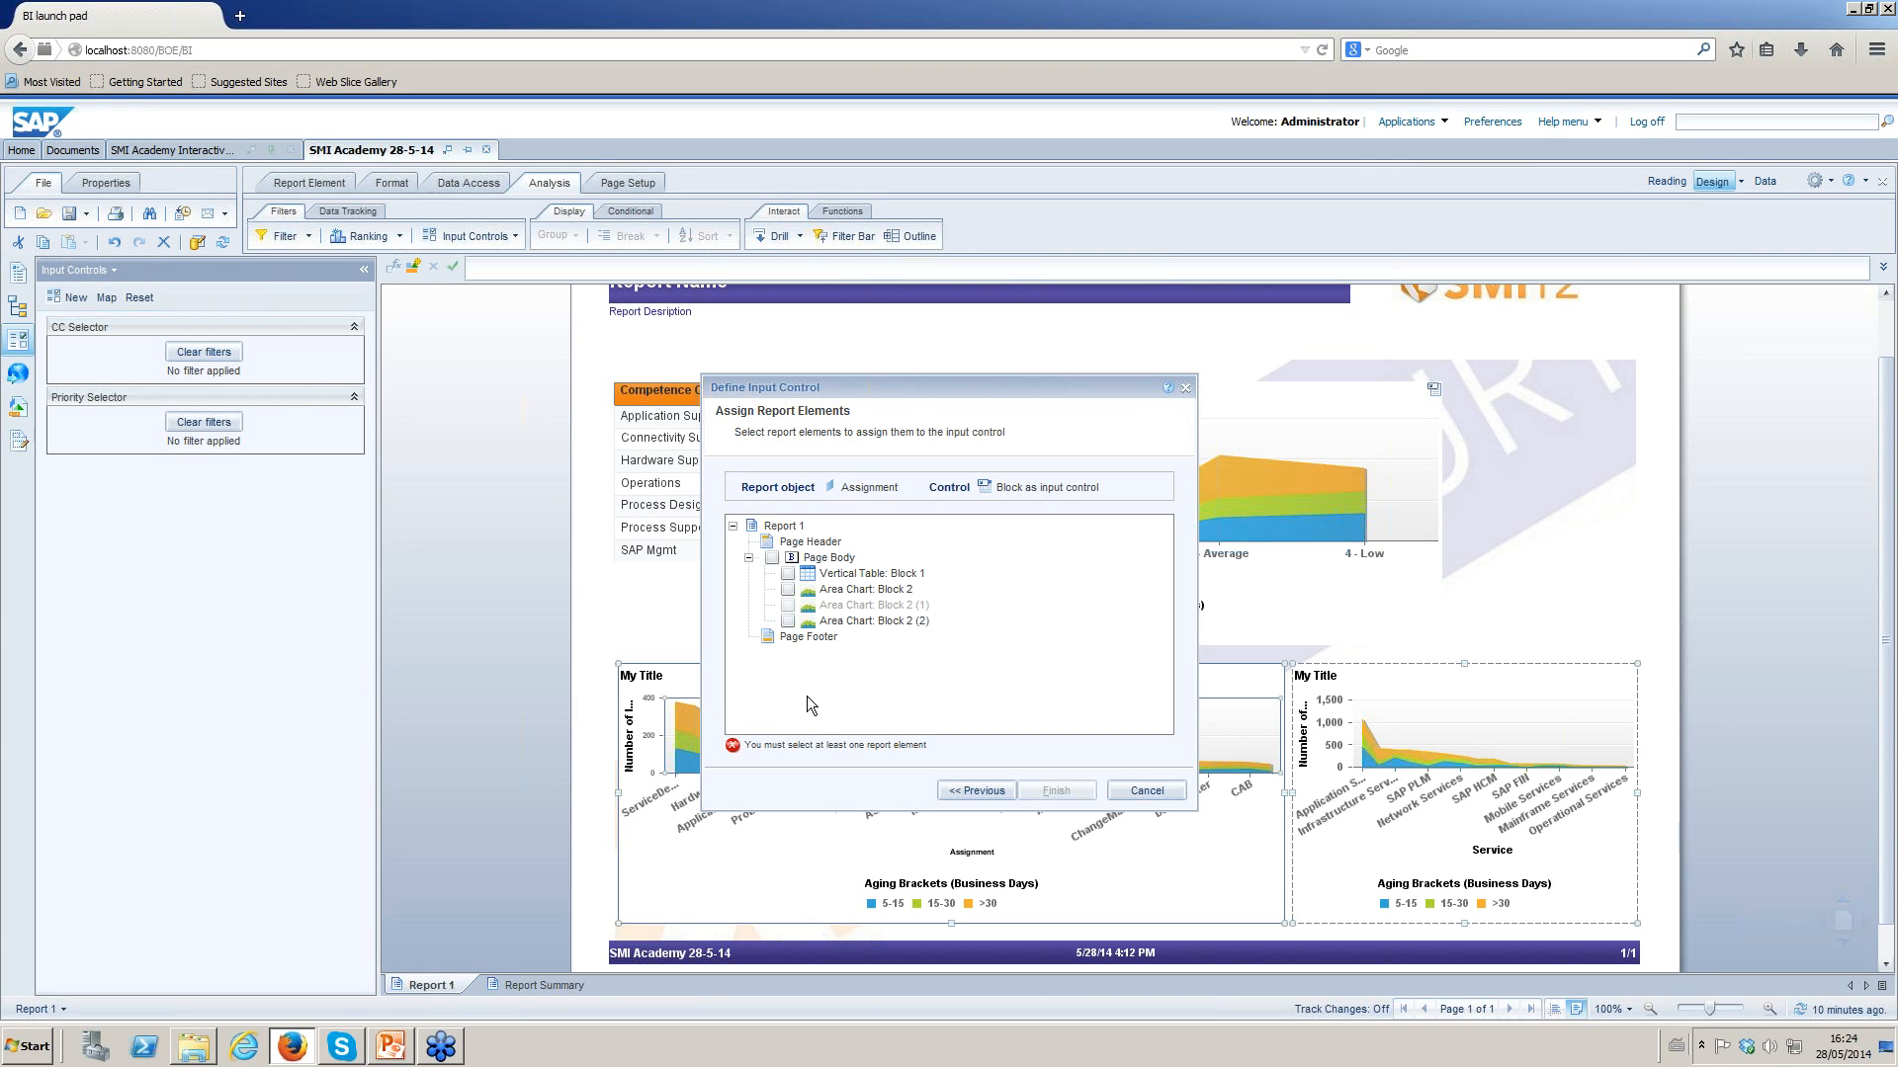
left_click(788, 621)
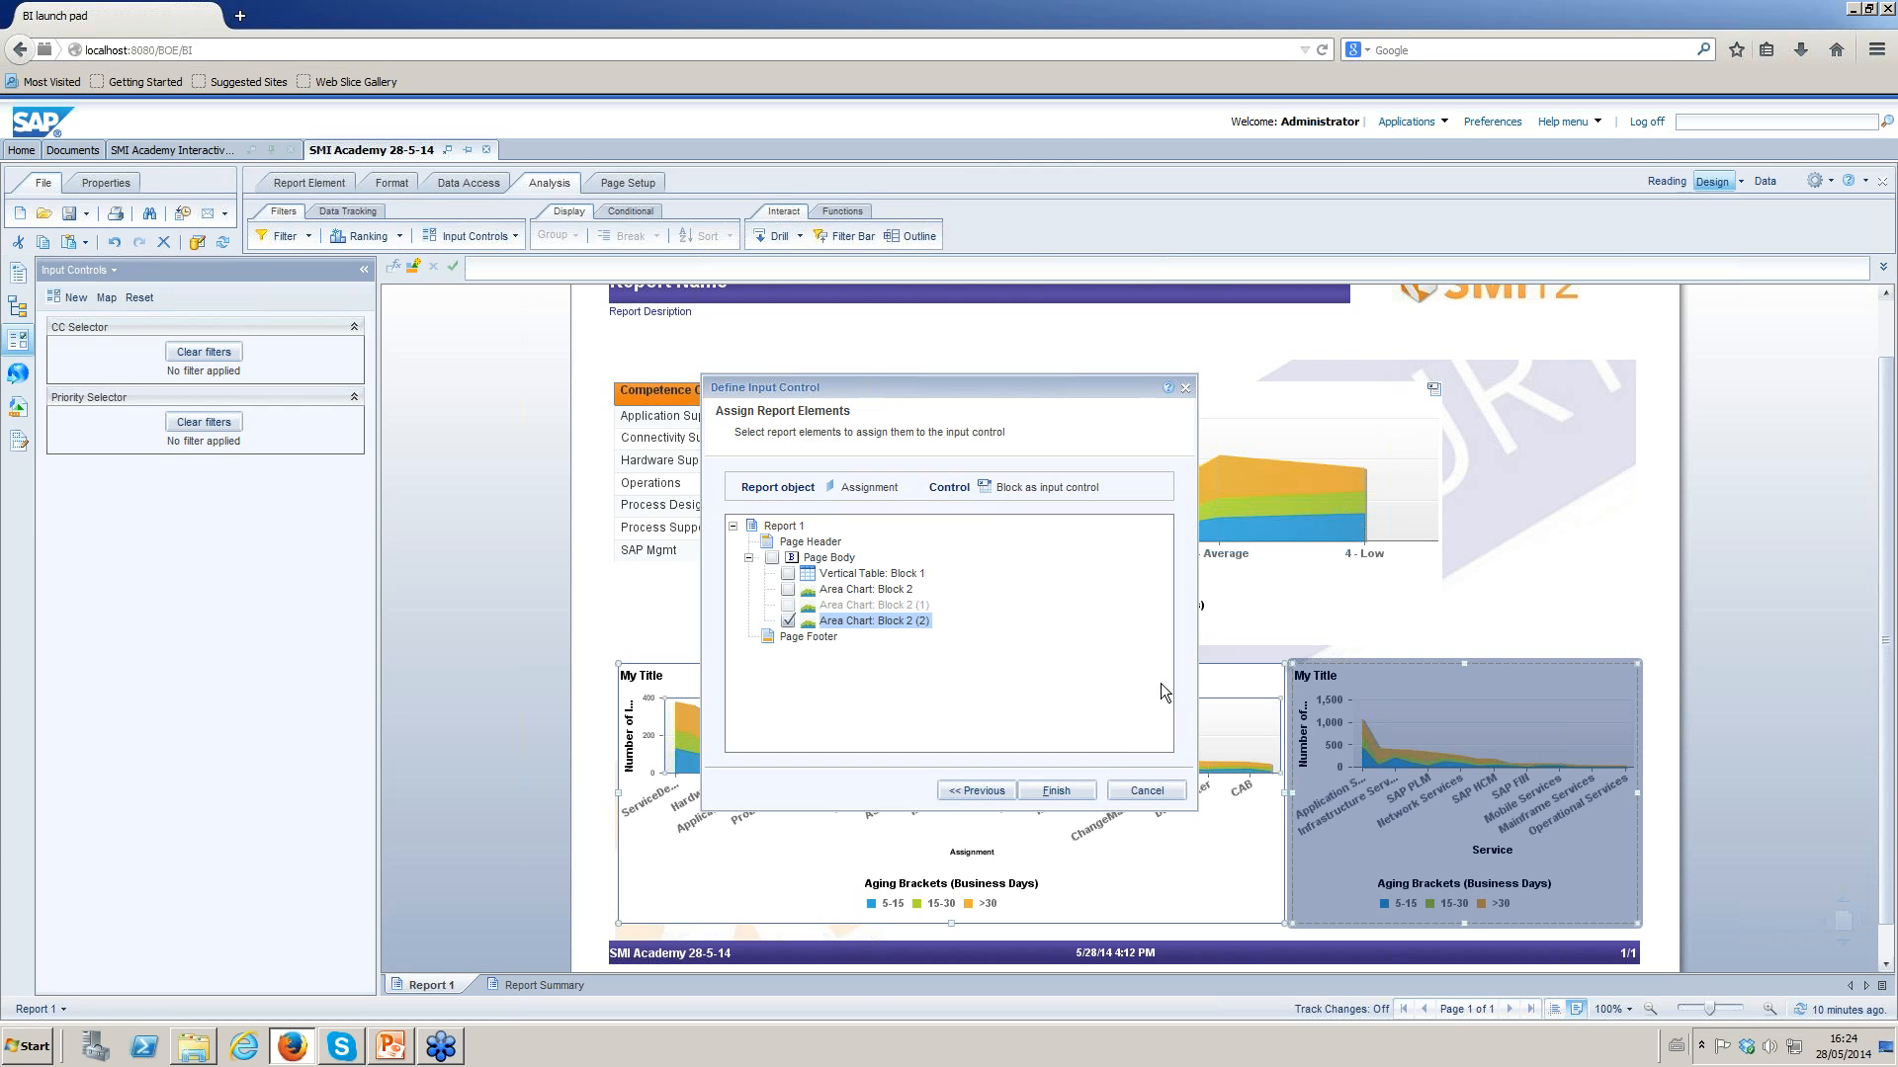
left_click(1046, 790)
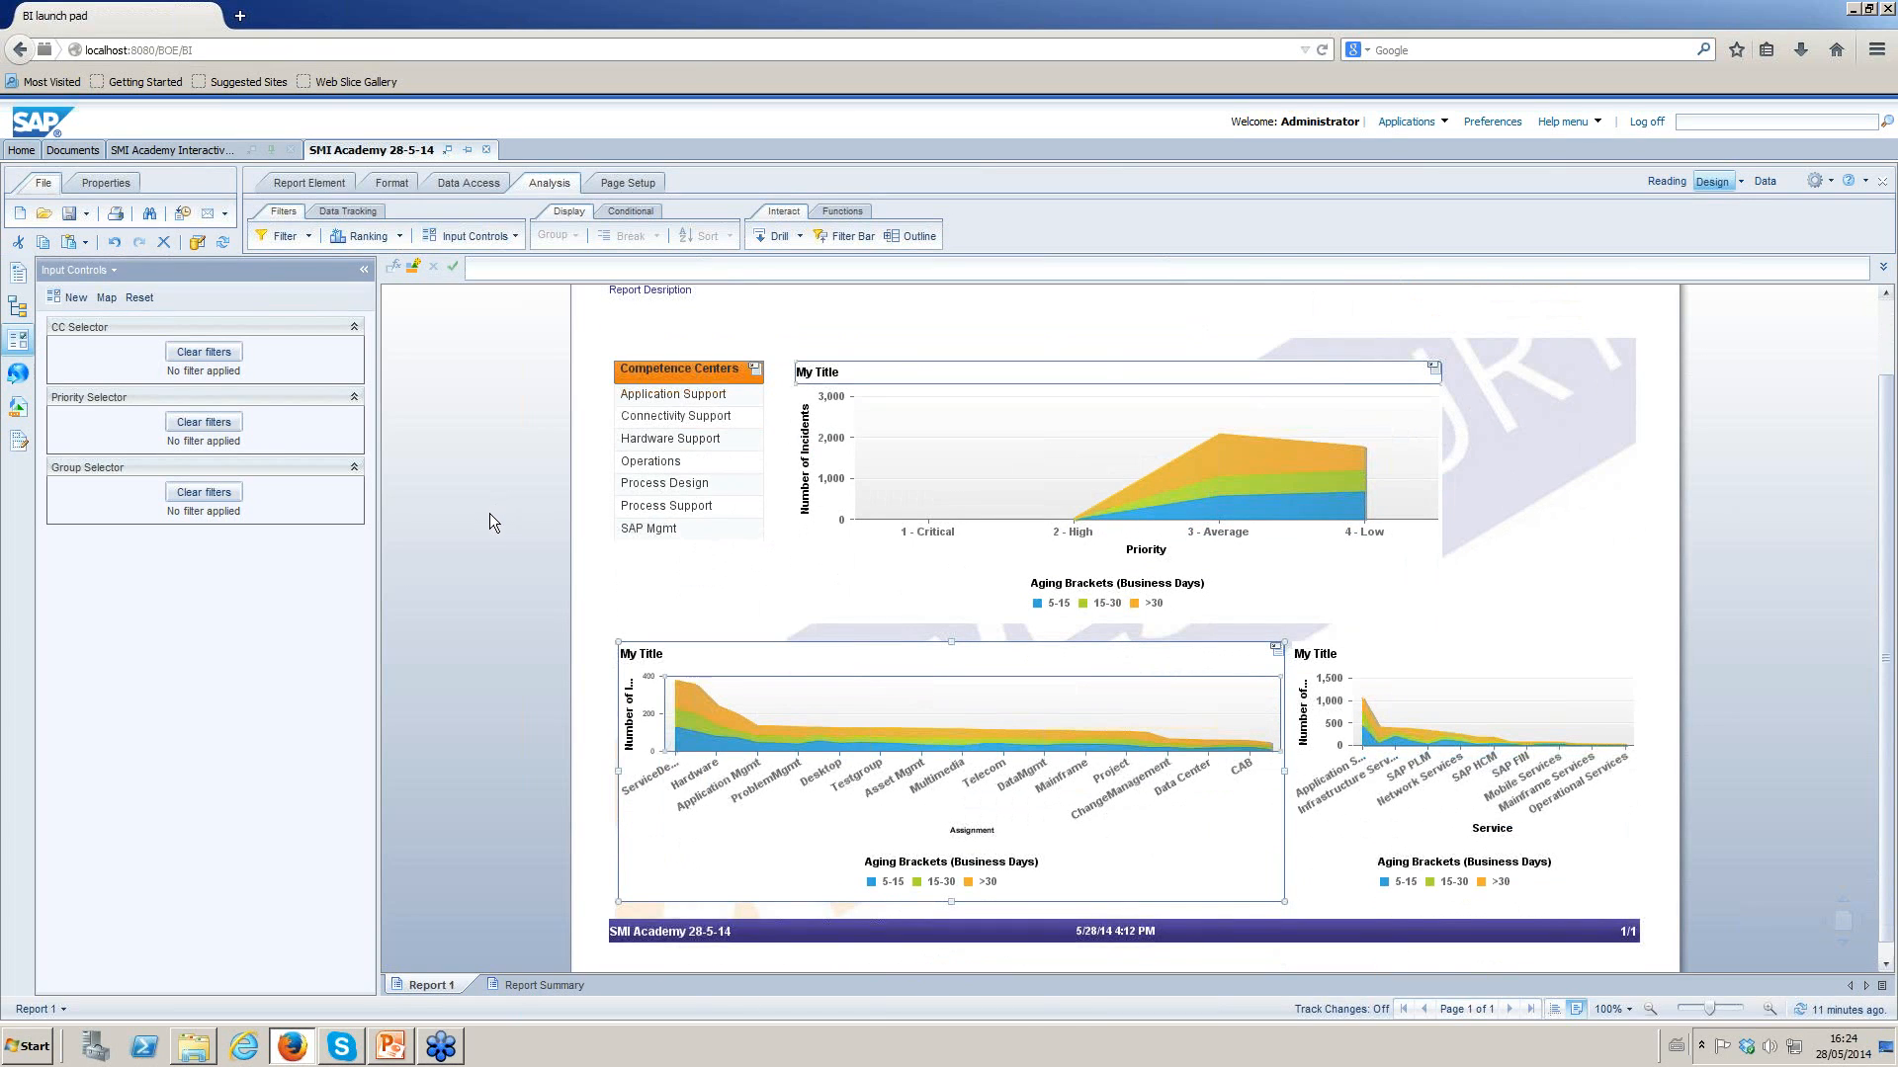
Filter the charts on competence center Application Support, priority 3 - Average and assignment Operations to try the three selectors together.
left_click(697, 397)
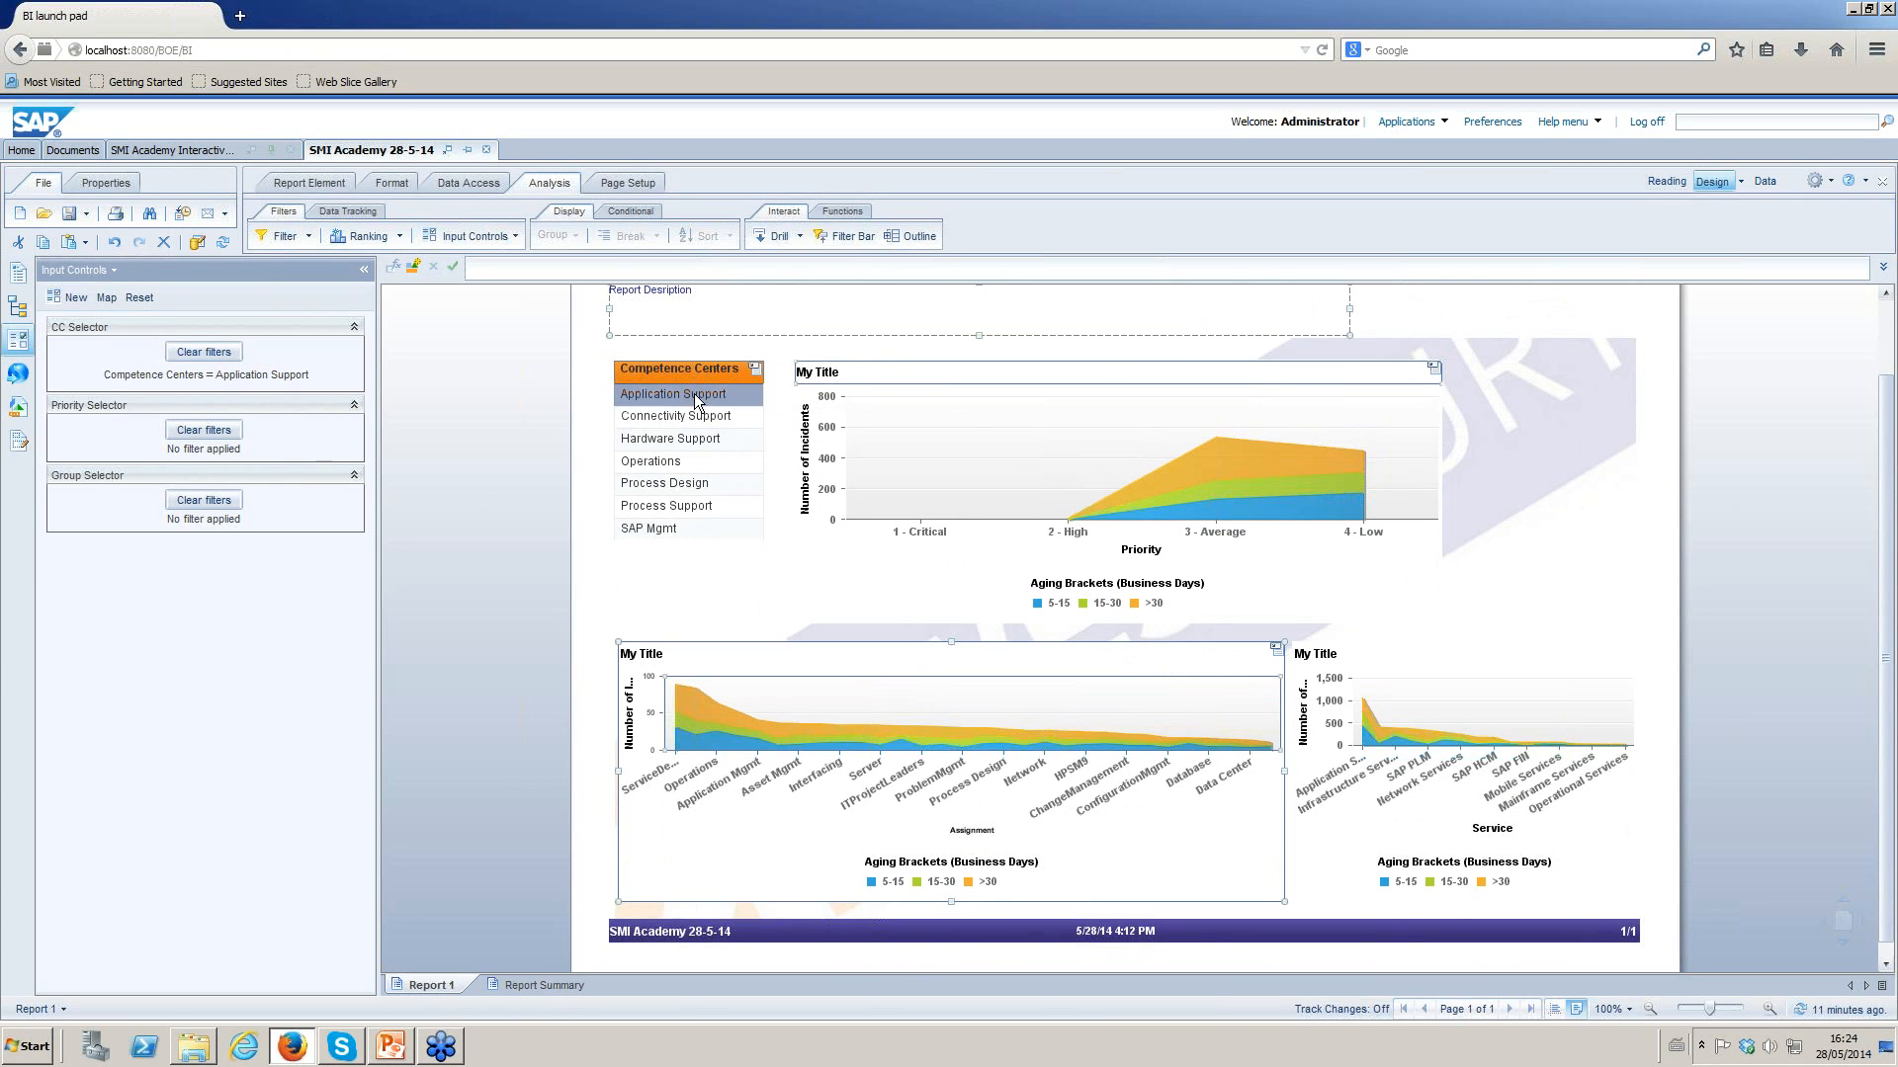
left_click(1221, 534)
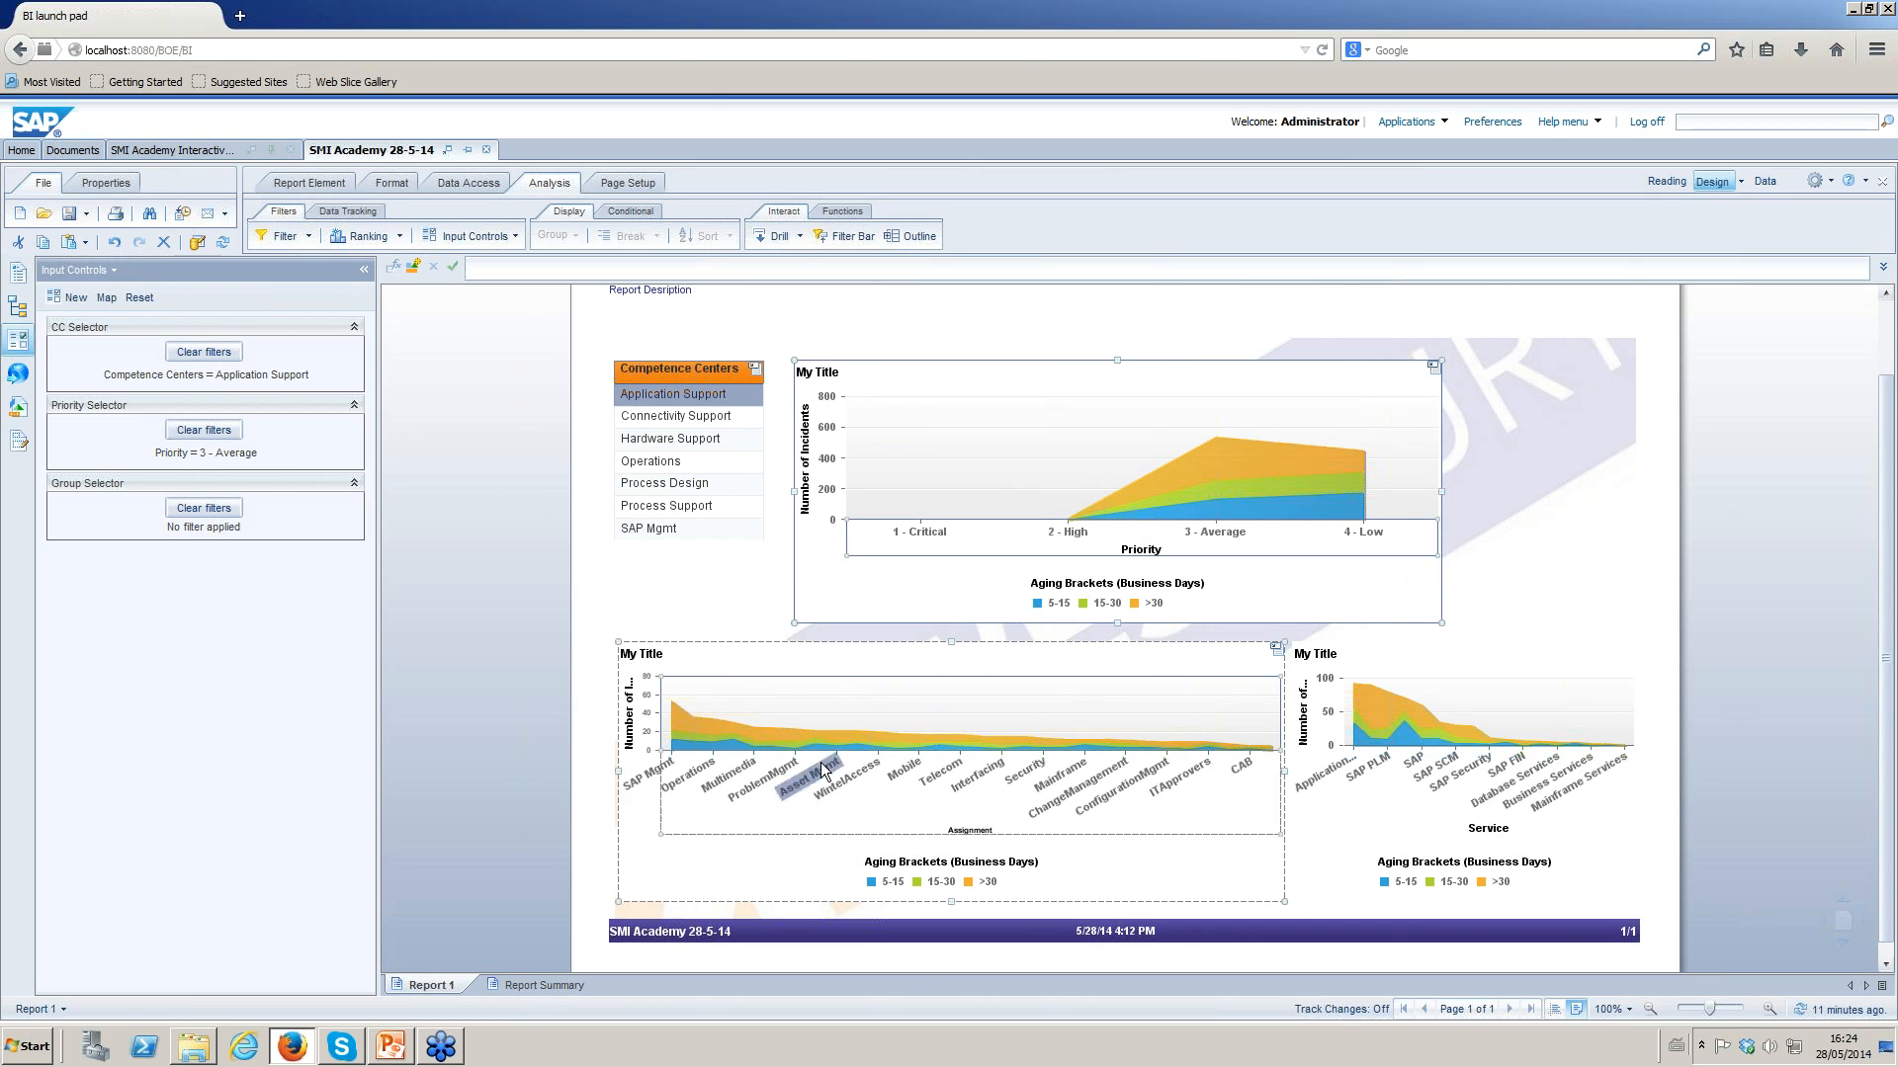
left_click(702, 773)
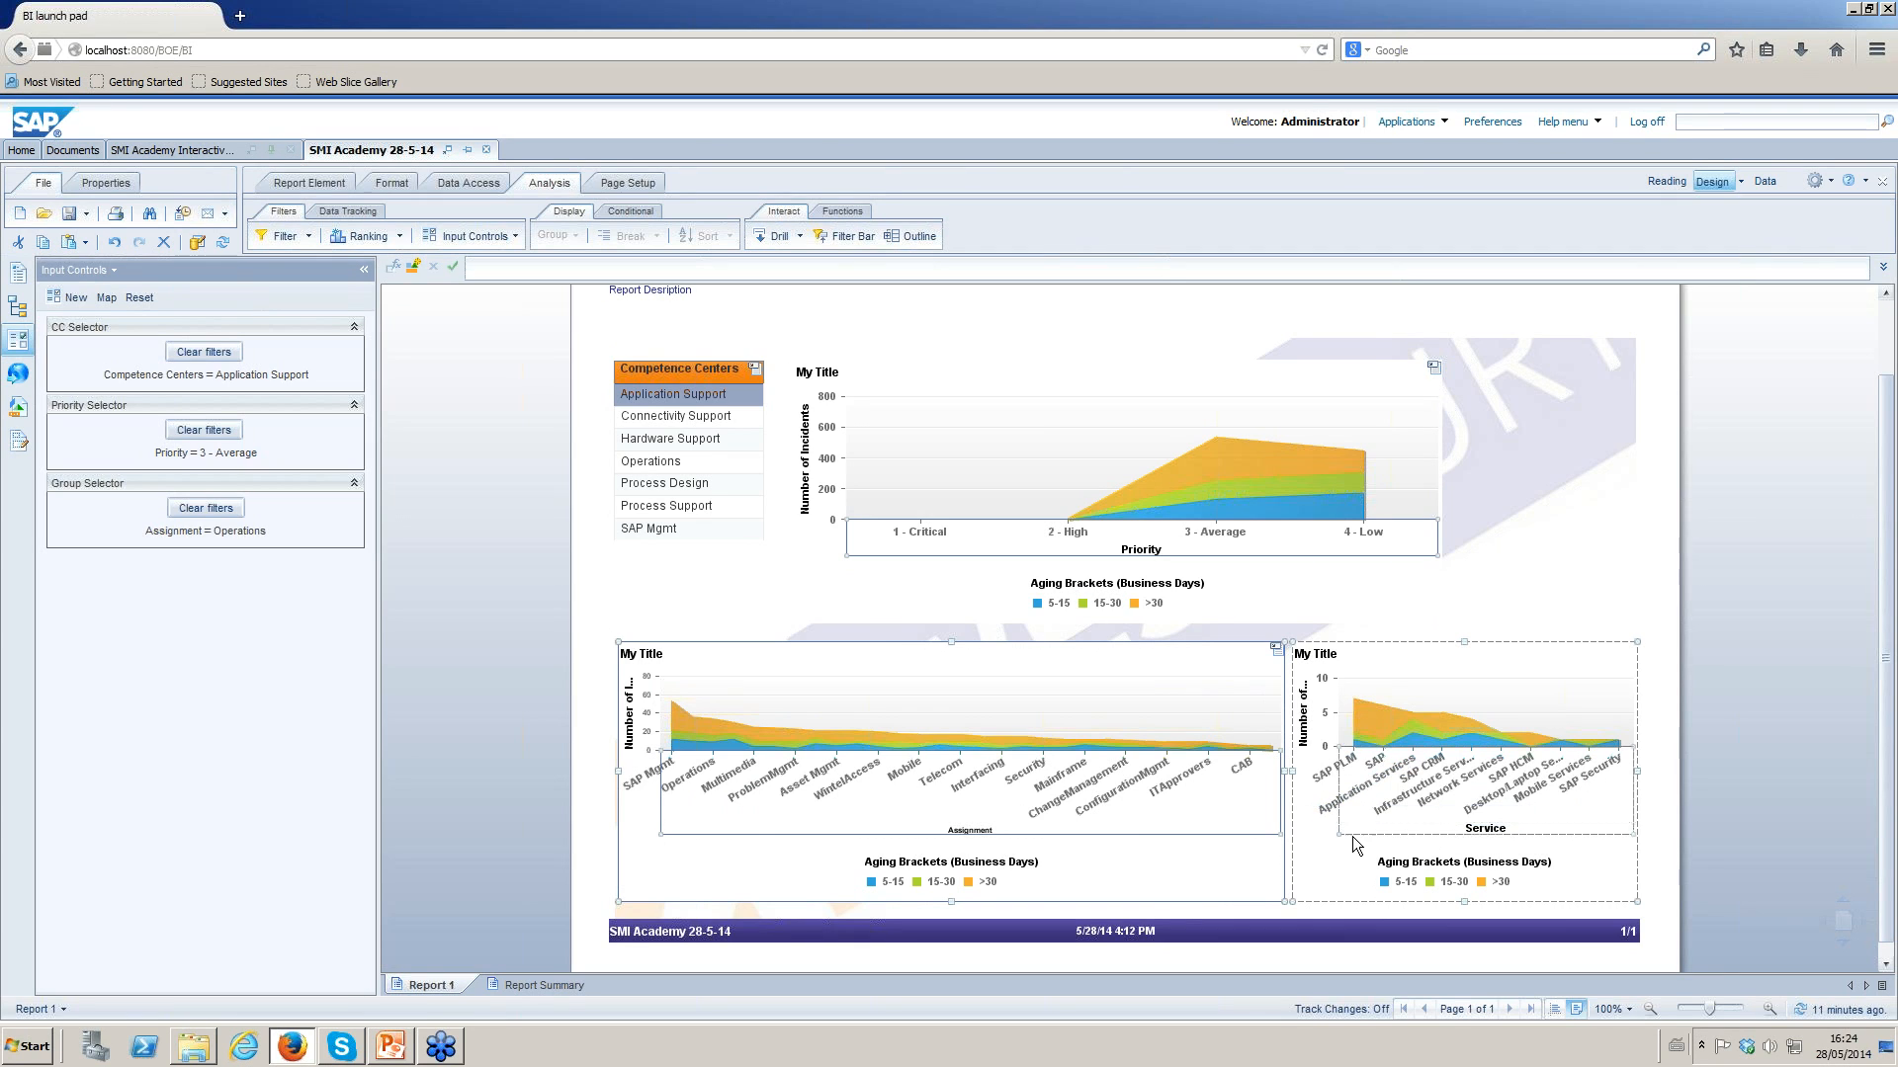
mouse_move(1360, 729)
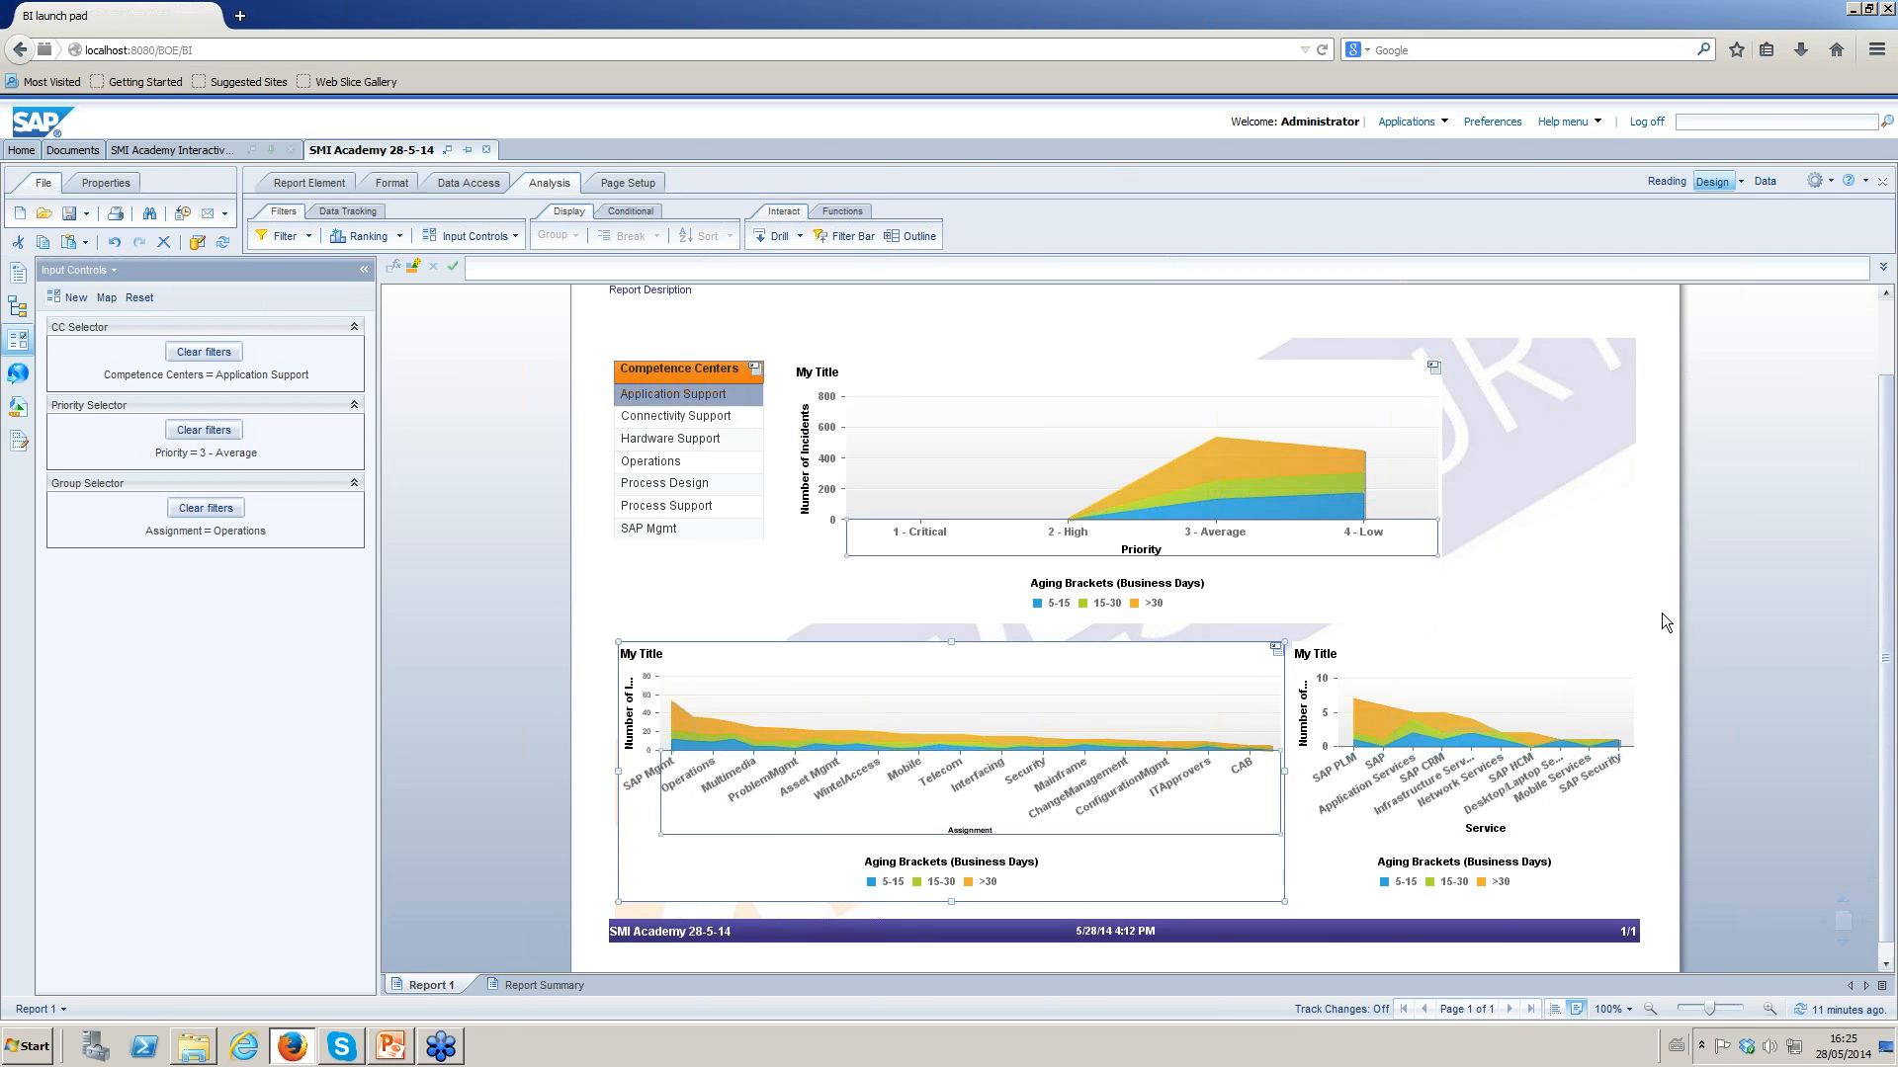
In the Priority chart's format settings, replace the title label formula's text with "Number of Open Incidents by Priority for ".
scroll(1640, 573, "up", 1)
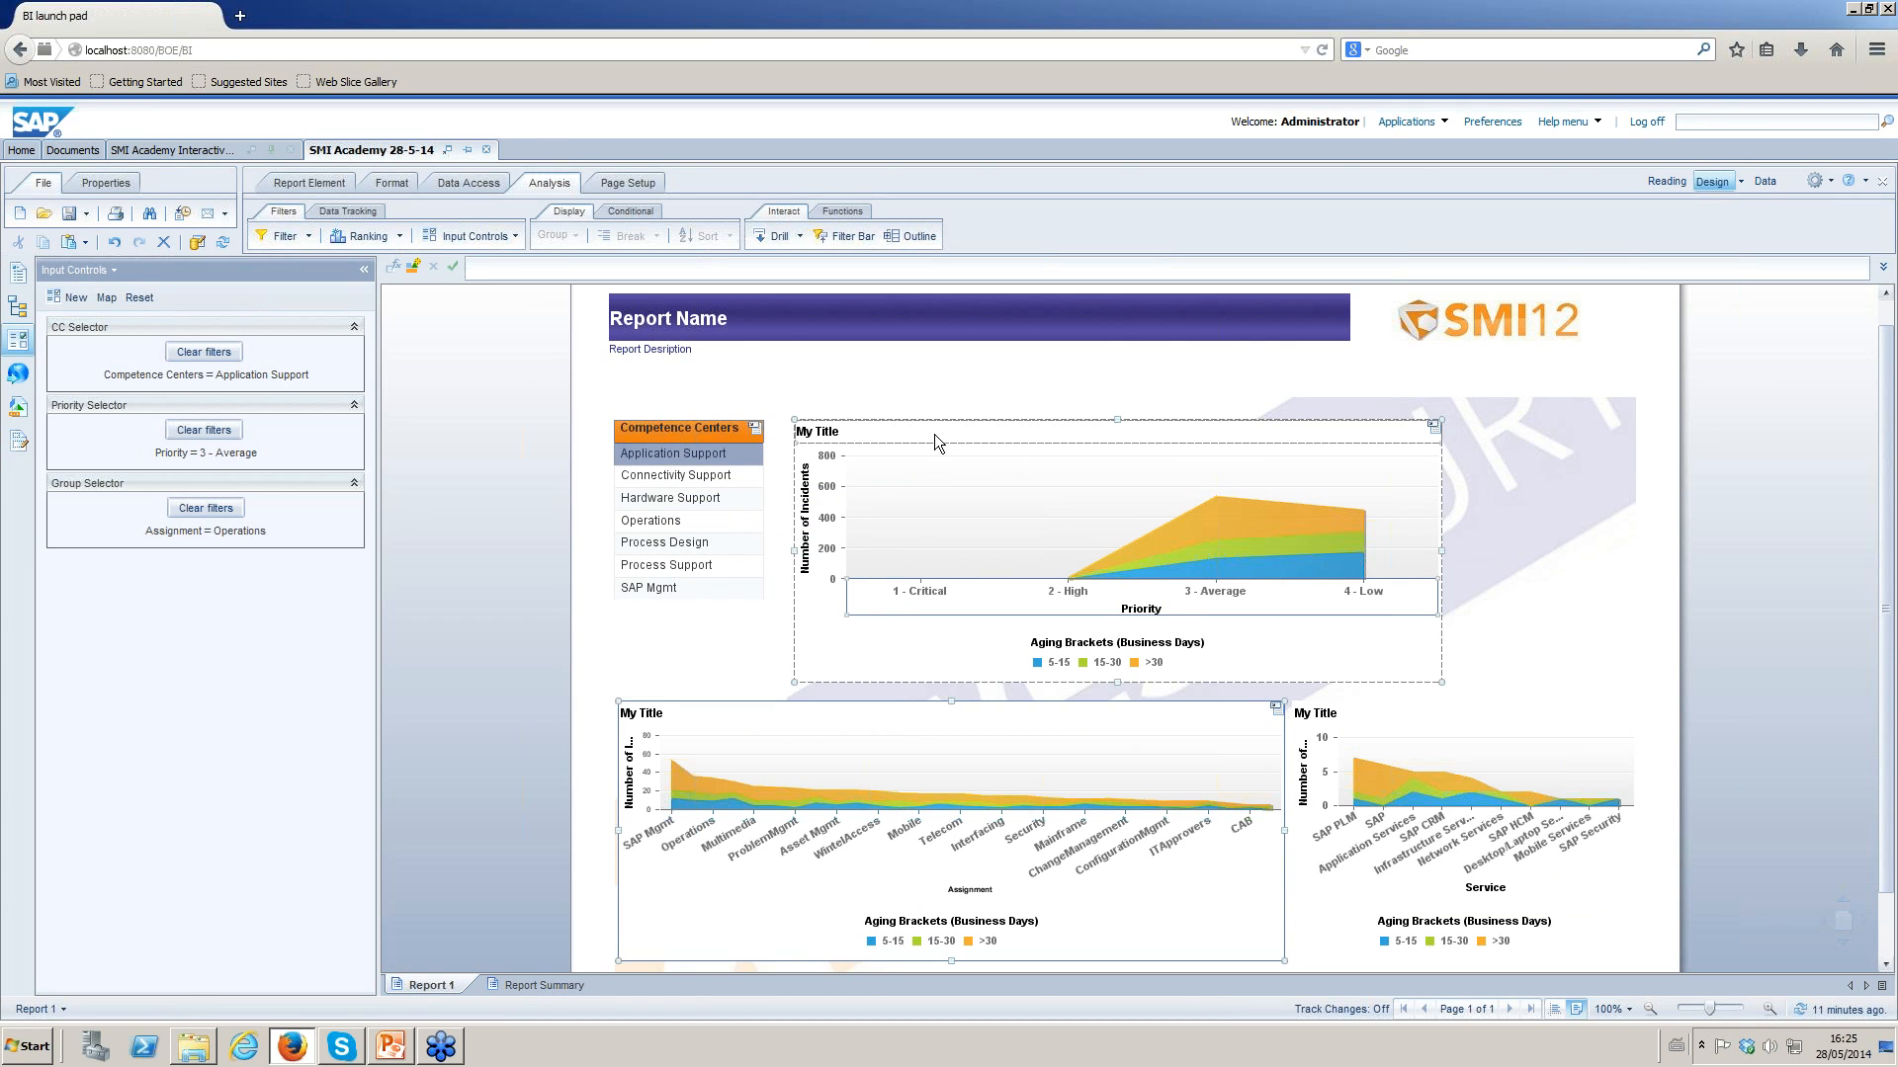
right_click(843, 430)
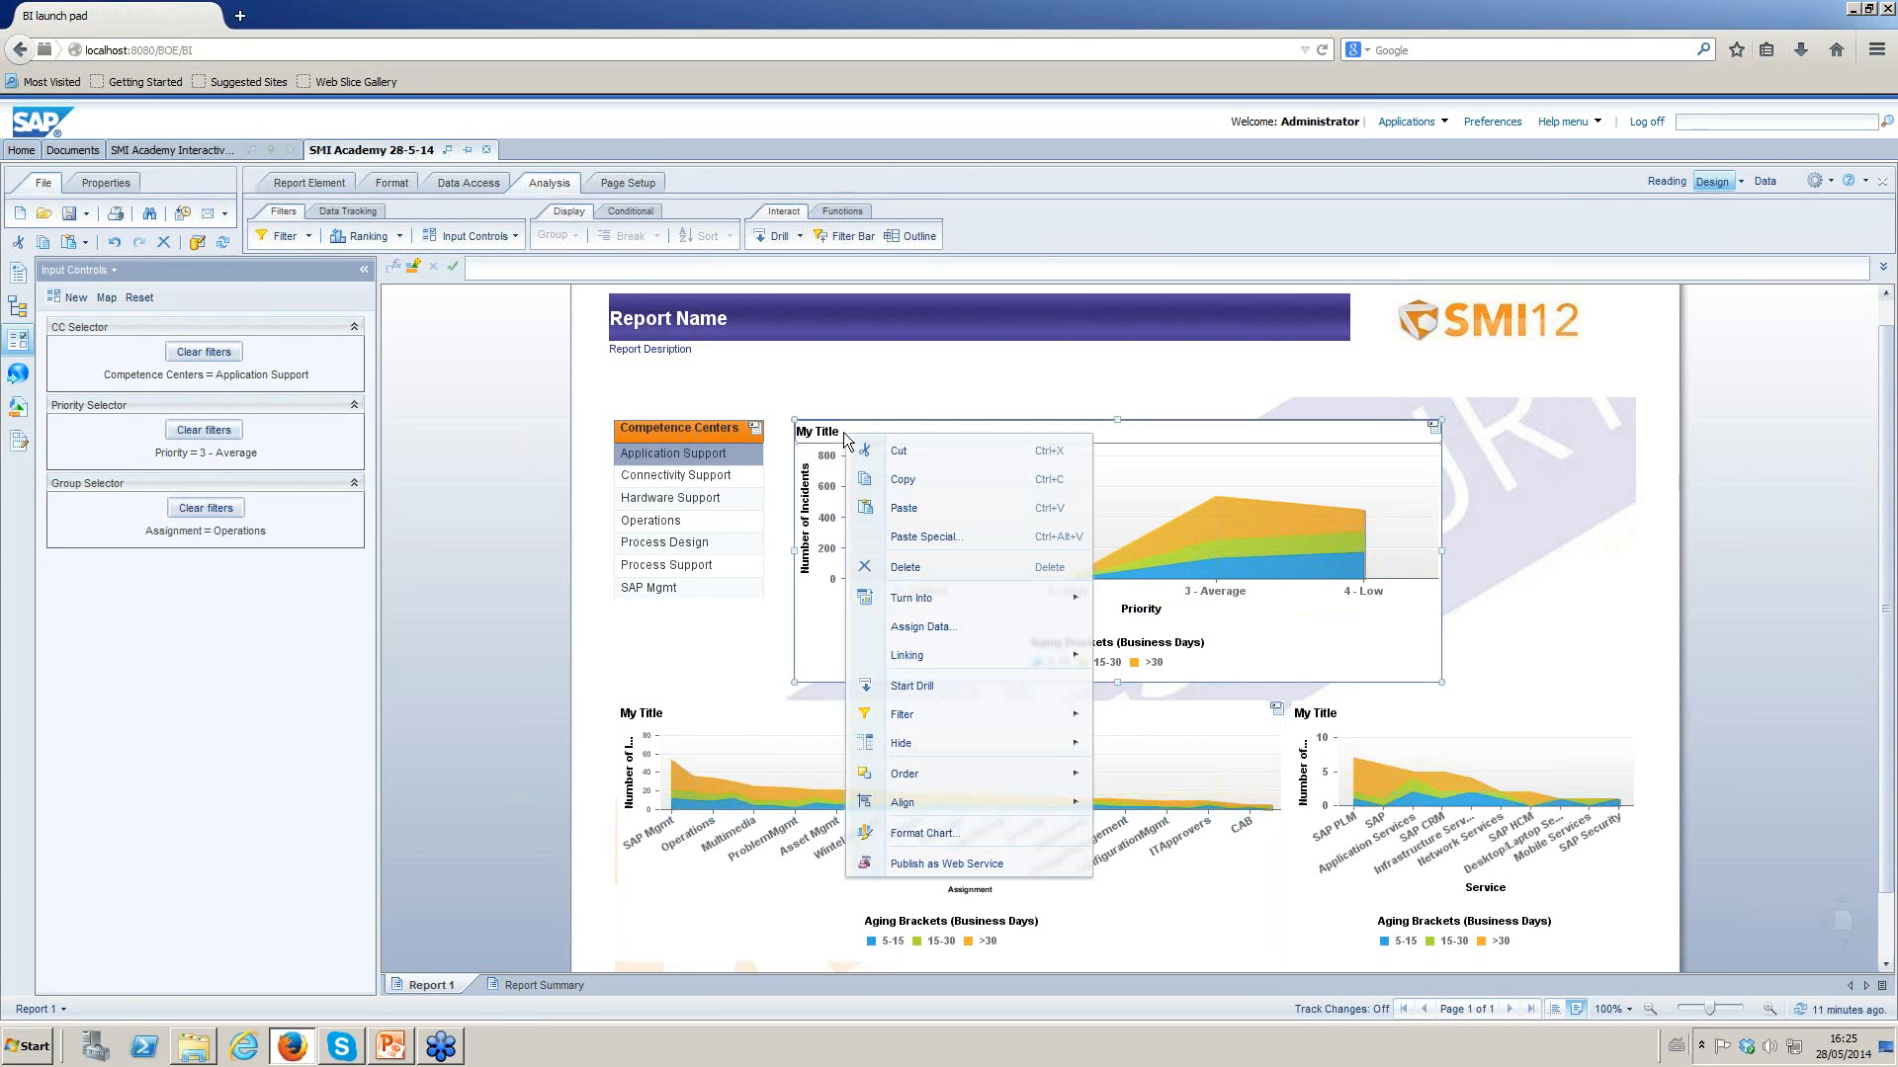
left_click(945, 834)
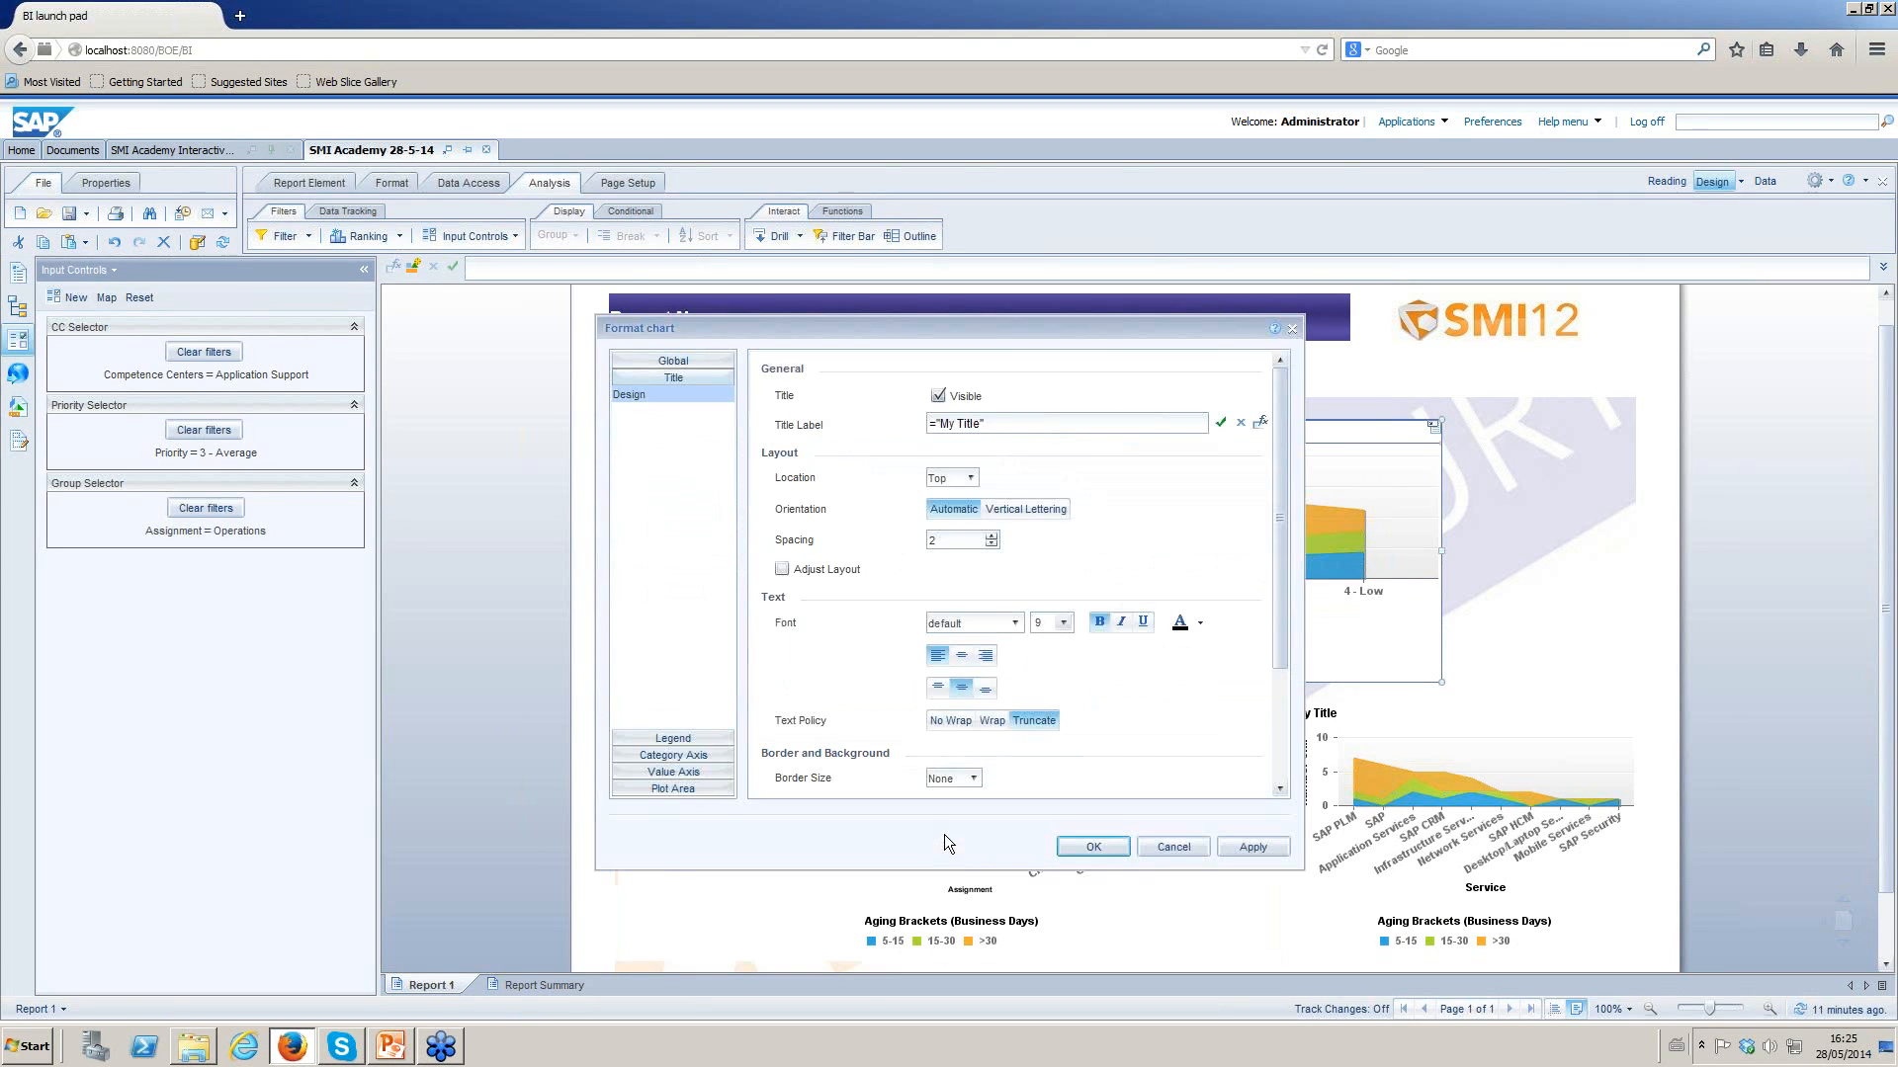
left_click_drag(933, 340, 532, 432)
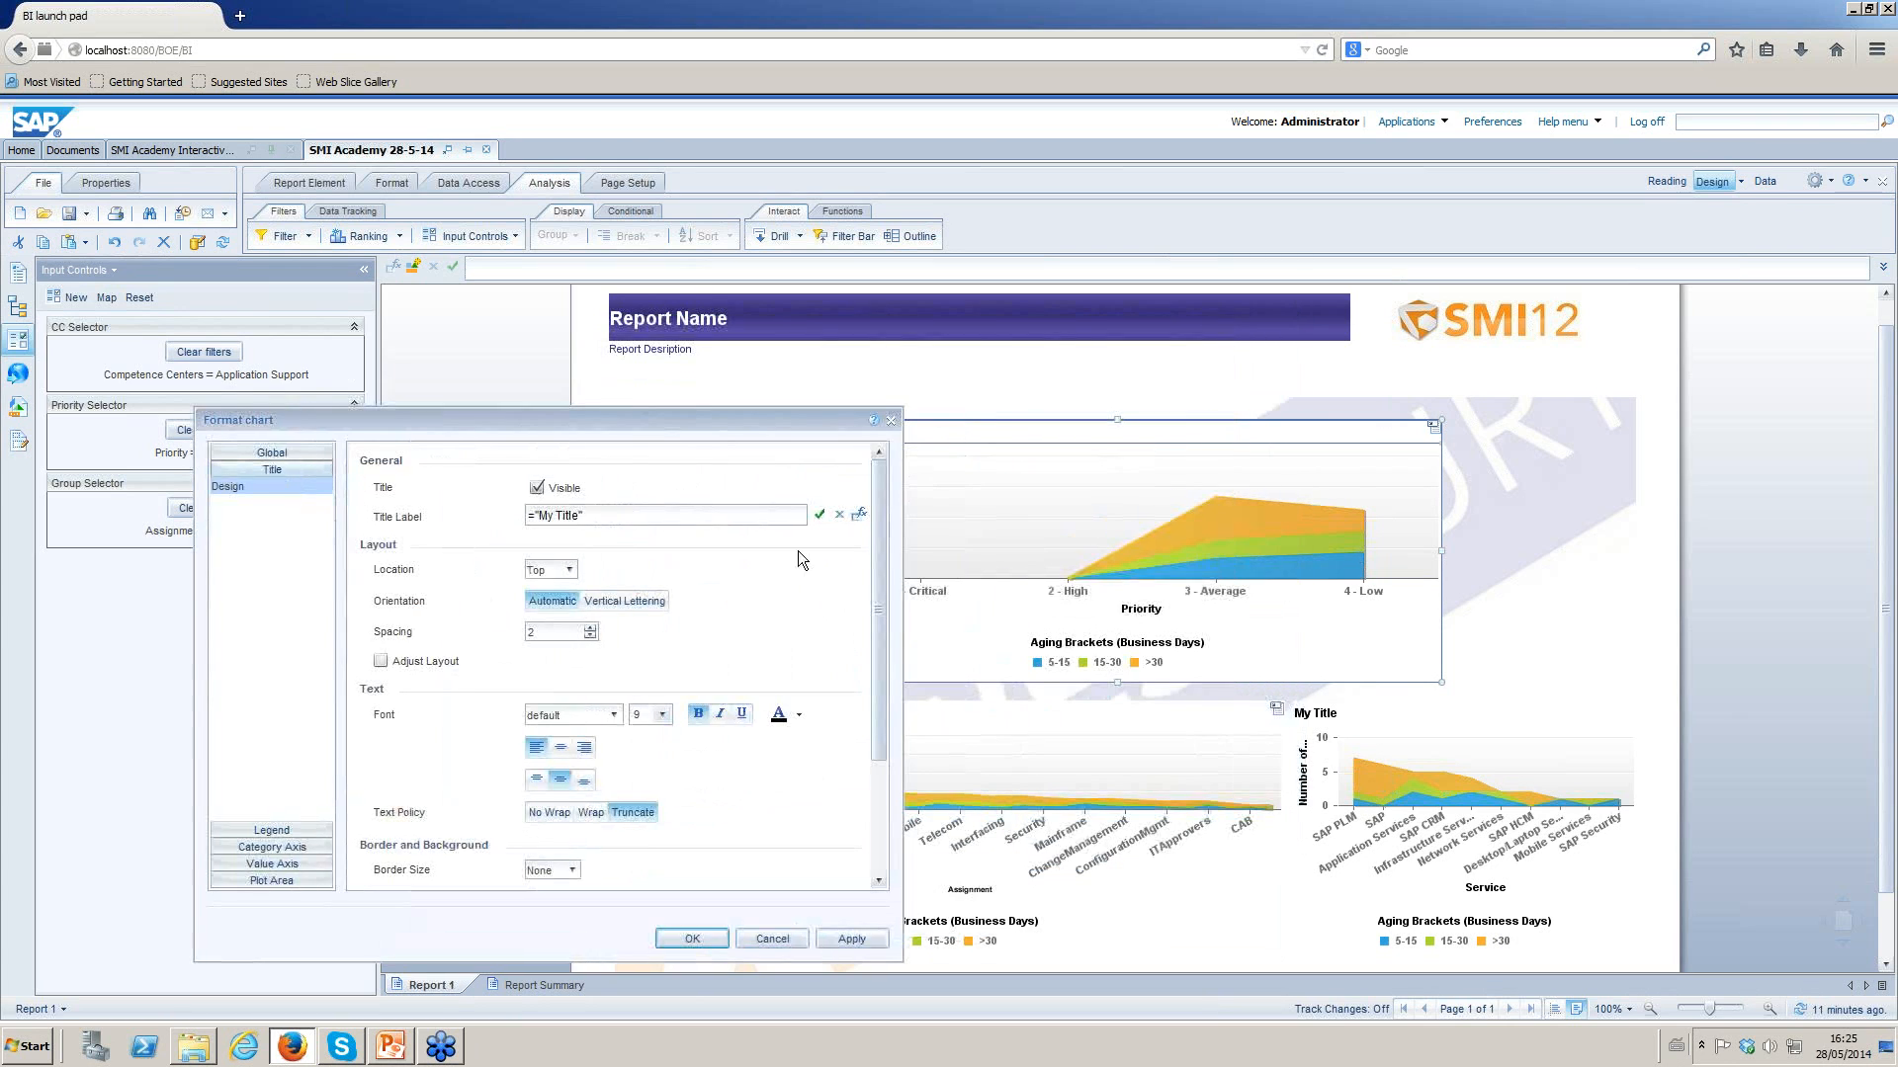
left_click_drag(804, 420, 844, 374)
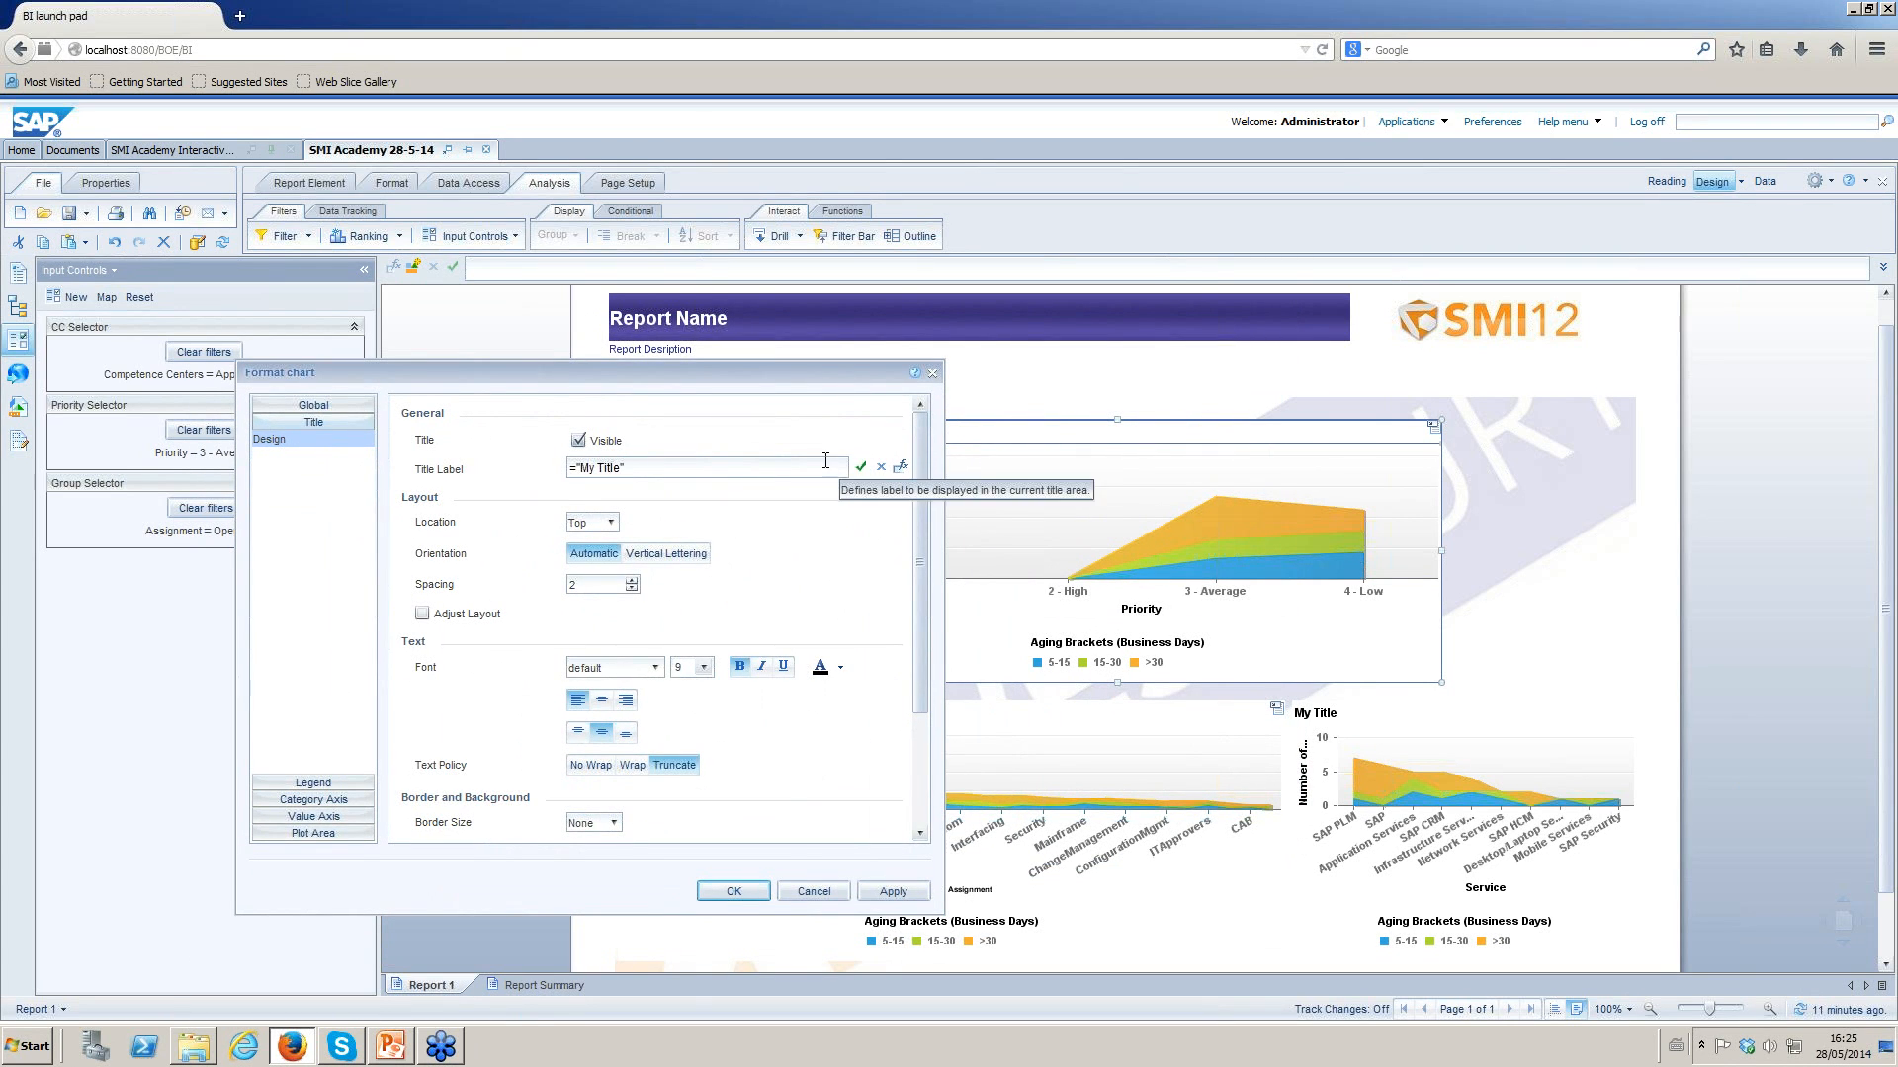
left_click(629, 468)
left_click_drag(628, 467, 542, 459)
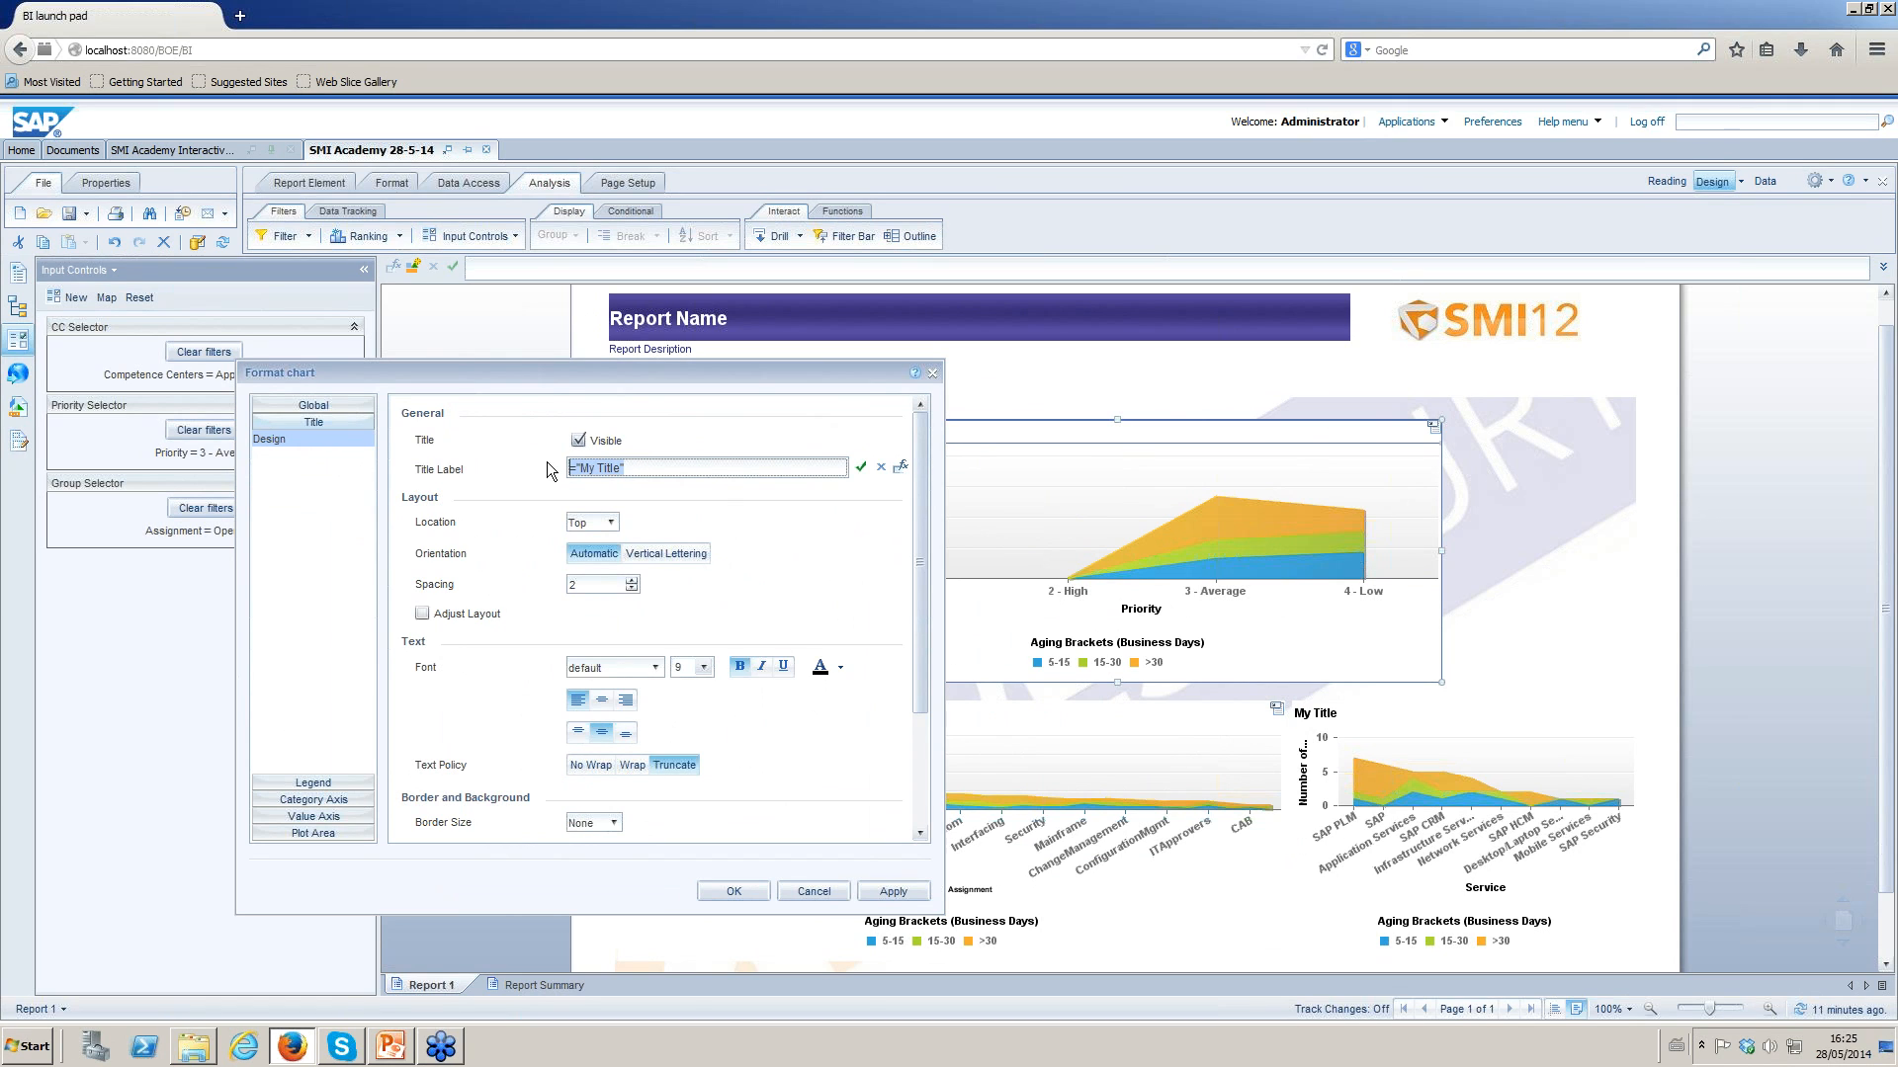
left_click(900, 467)
mouse_move(727, 365)
left_mouse_down()
mouse_move(680, 370)
mouse_move(723, 368)
left_mouse_up()
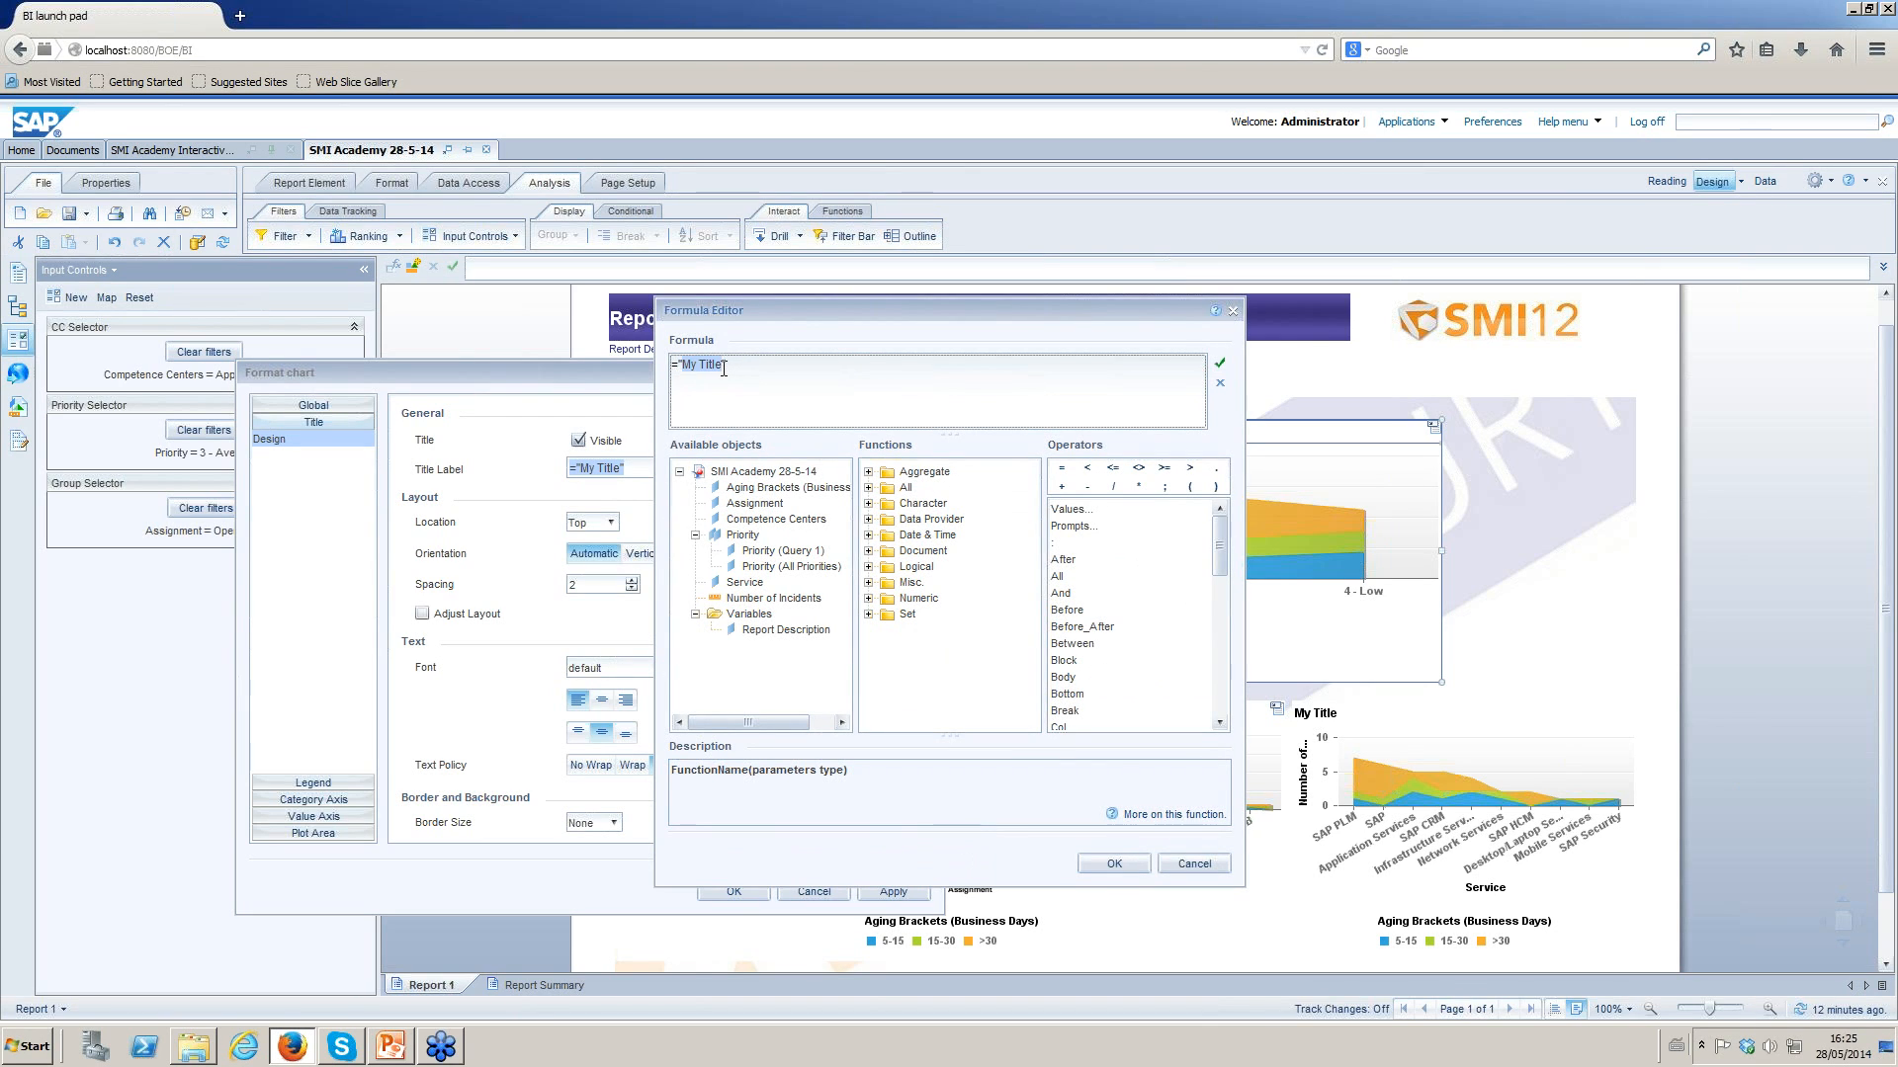
type("Numbe")
type("r o")
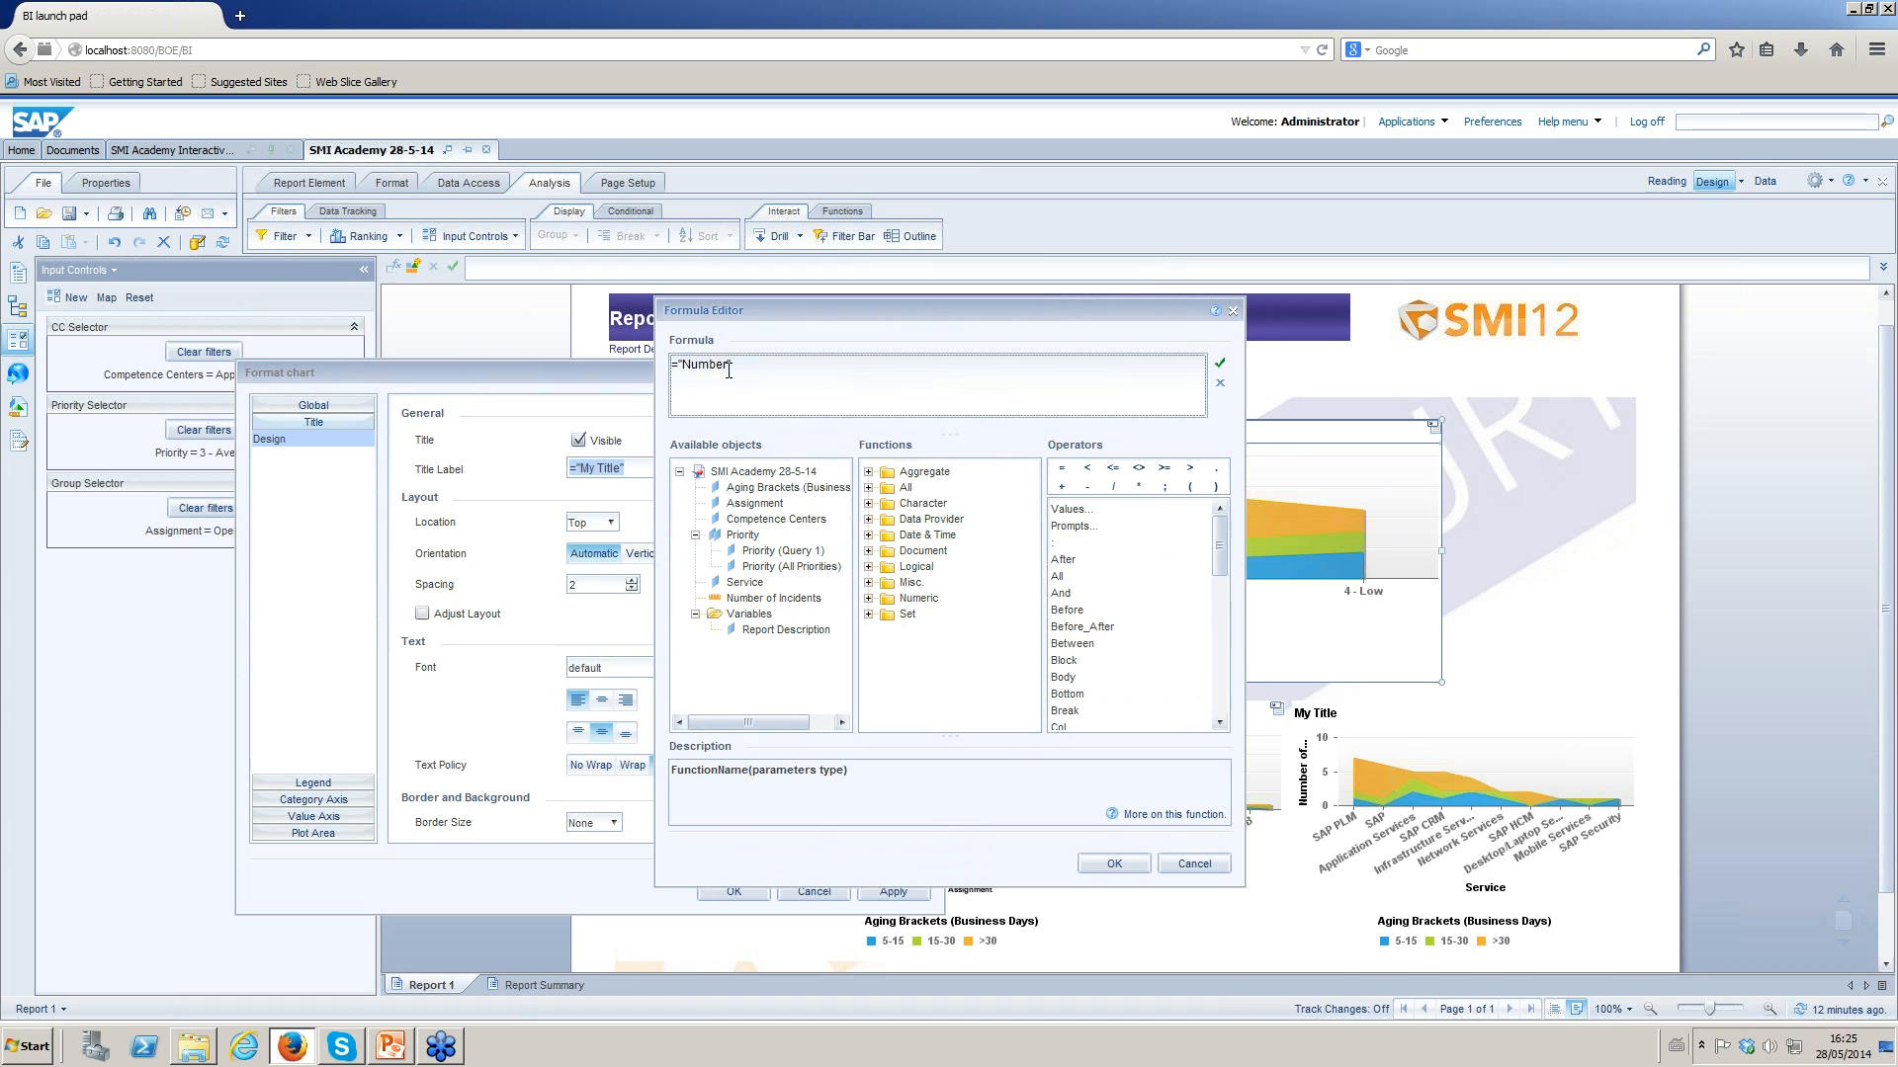
type("f Open Incidents b")
type("y")
type(" Prioroty")
key("BackSpace")
type("ity for")
Append the Competence Centers object to the title formula as +[Competence Centers], without quotation marks around it.
double_click(777, 520)
left_click_drag(1069, 309, 723, 343)
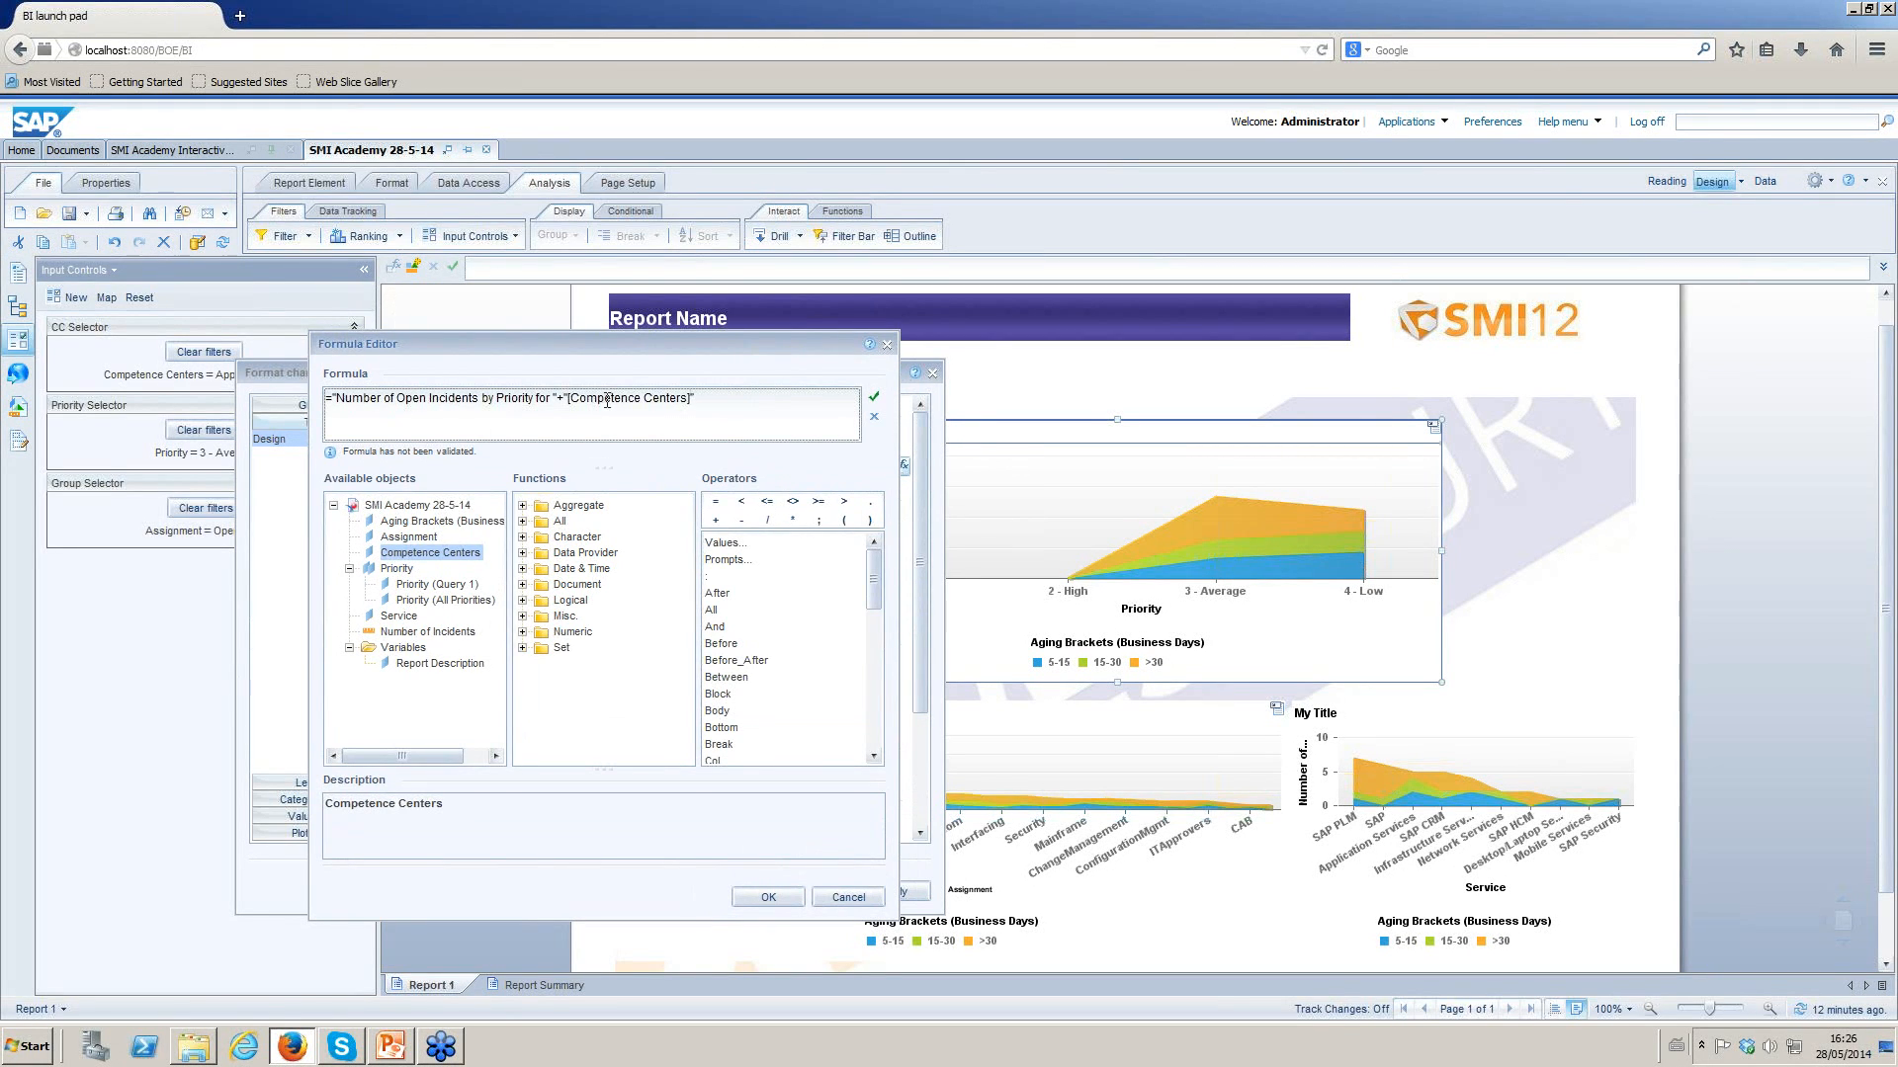
left_click(569, 397)
key("BackSpace")
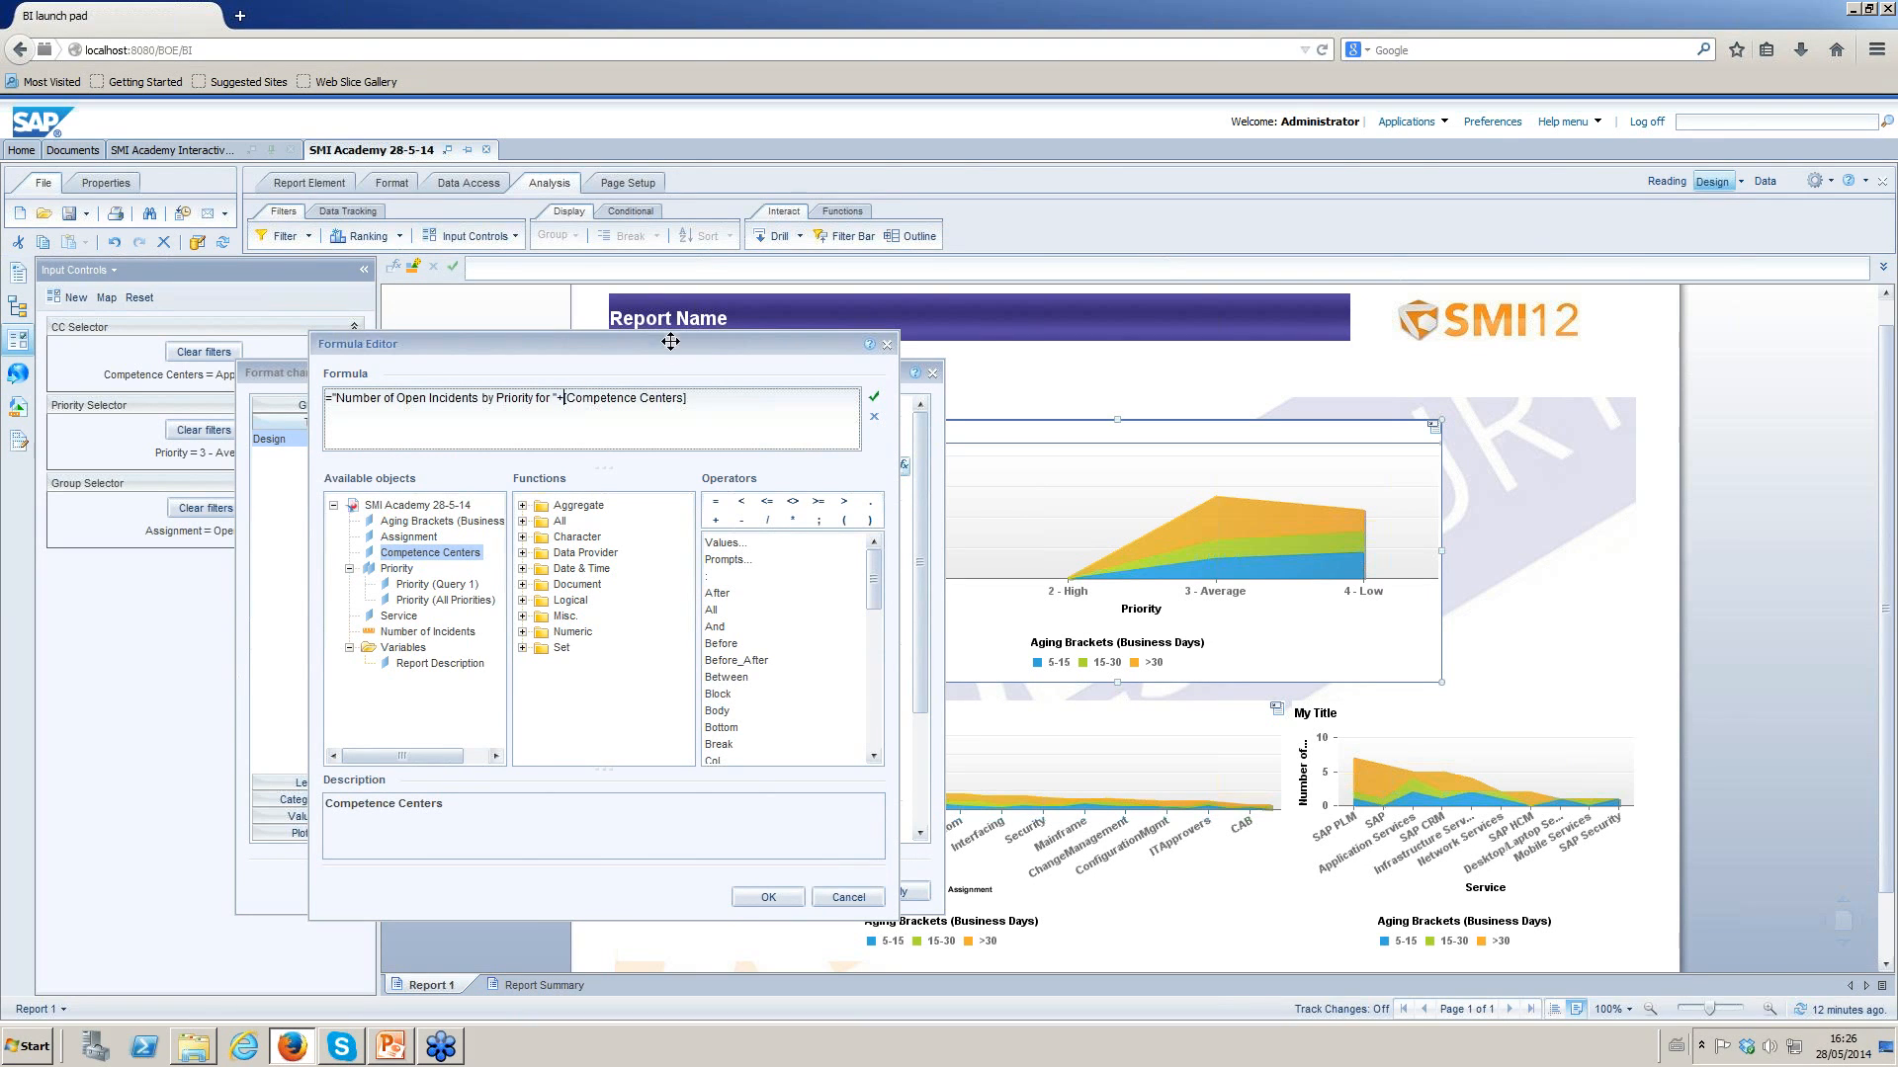
Insert the condition If Count([Competence Centers]) >1 at the start of the title formula, ahead of the existing title text.
left_click_drag(670, 342, 649, 342)
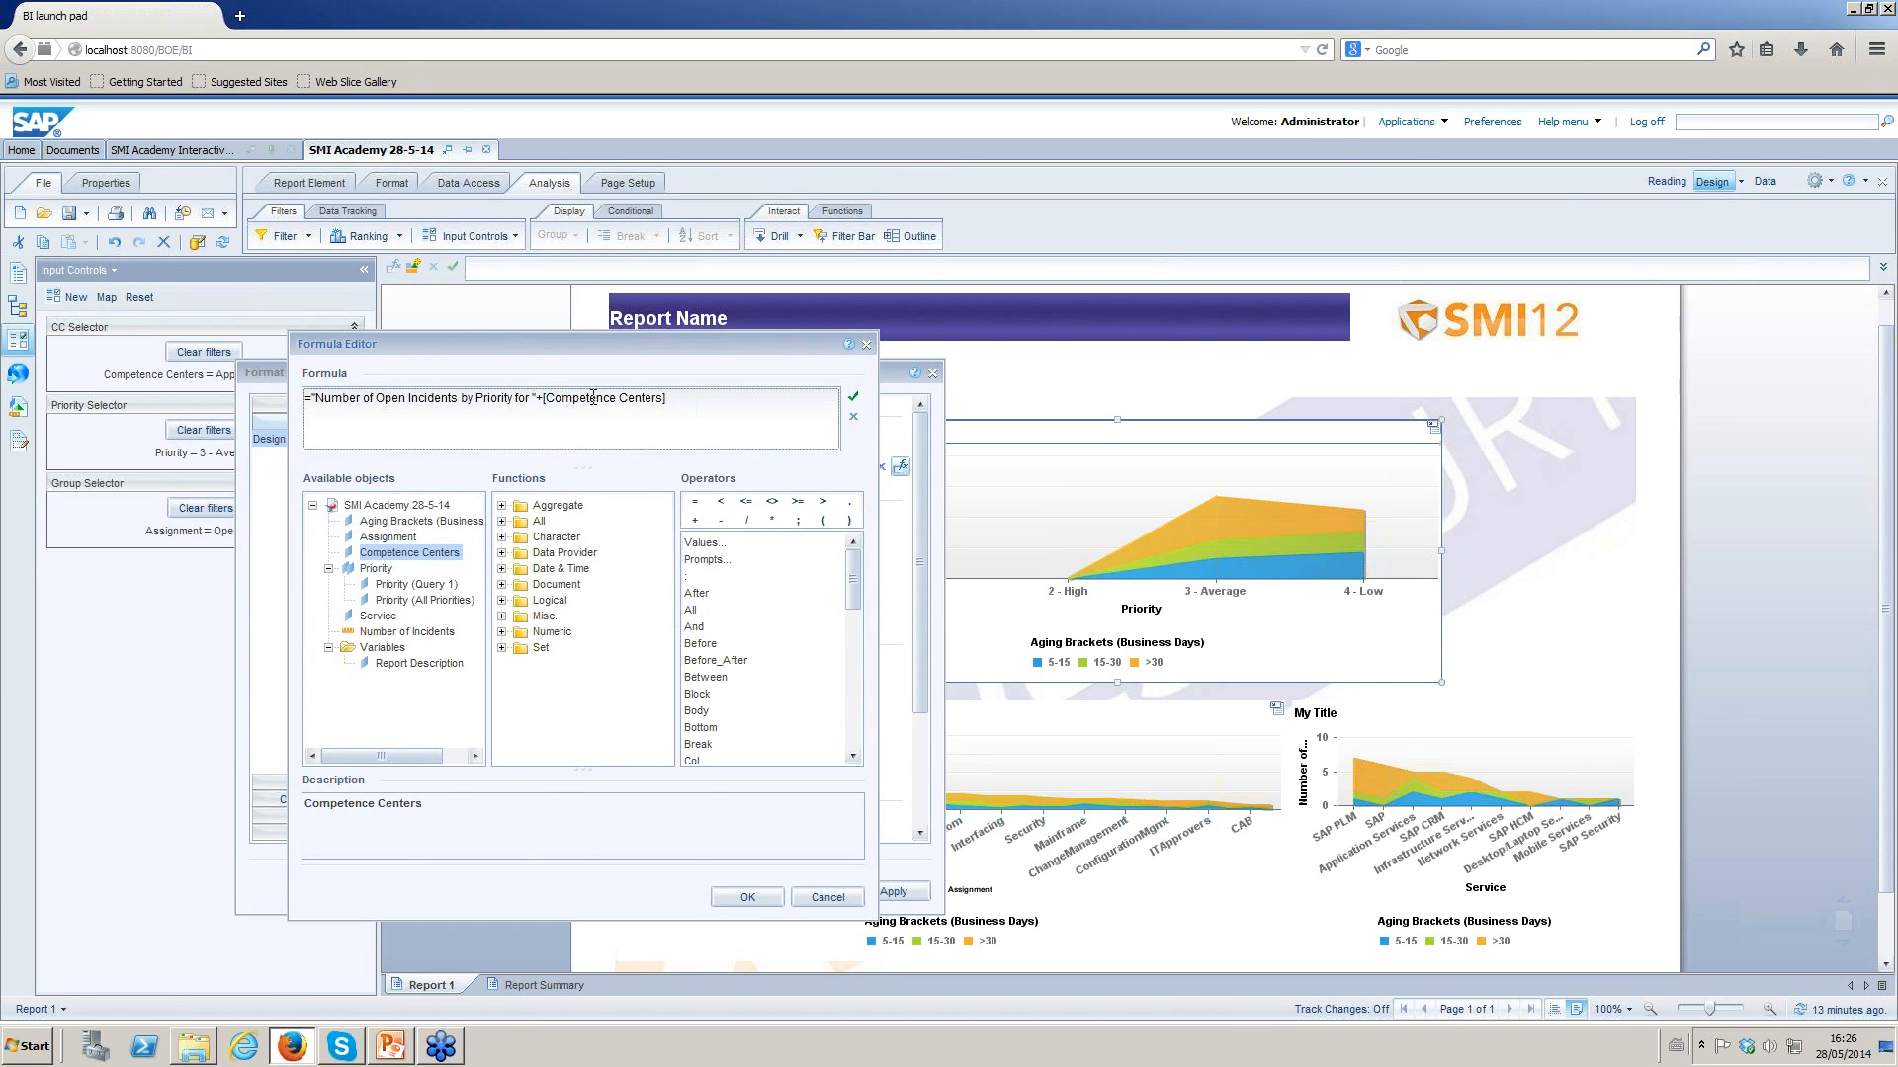
type("IF")
key("BackSpace")
type("f ")
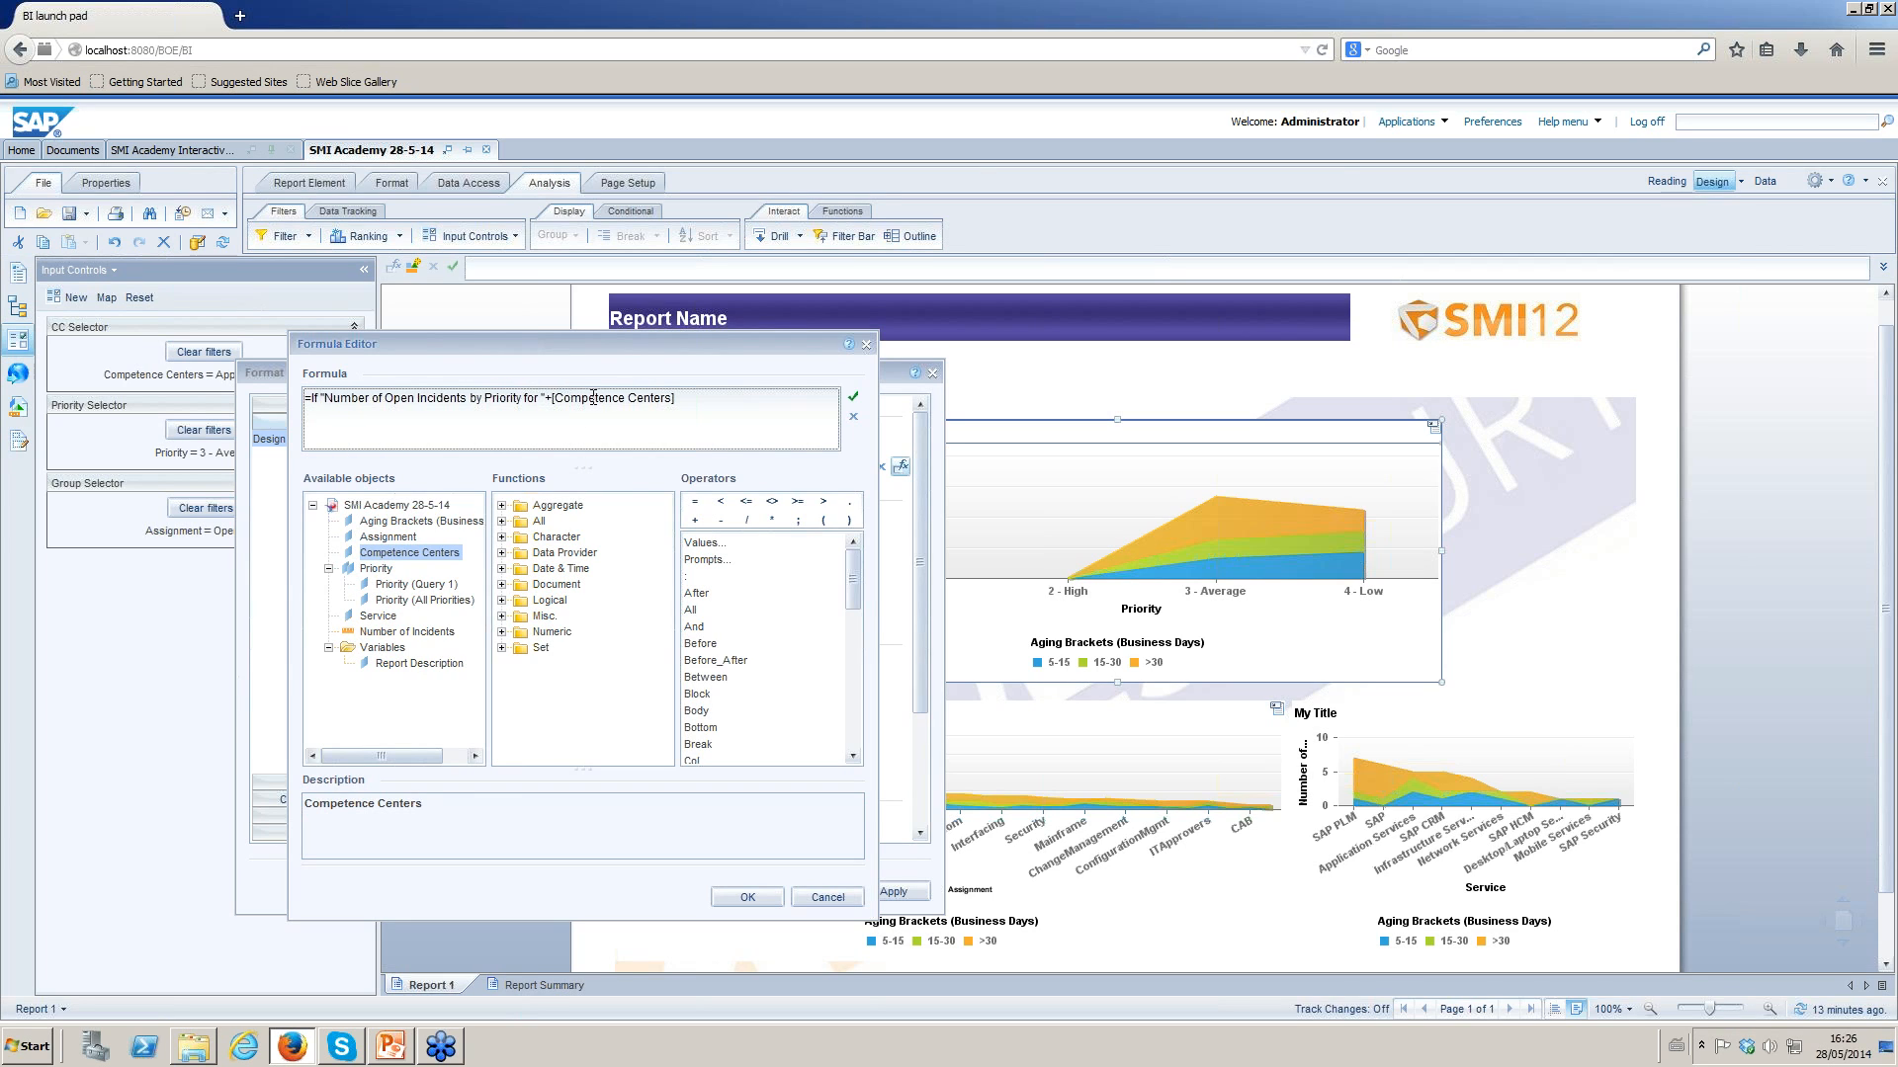
type("Count()")
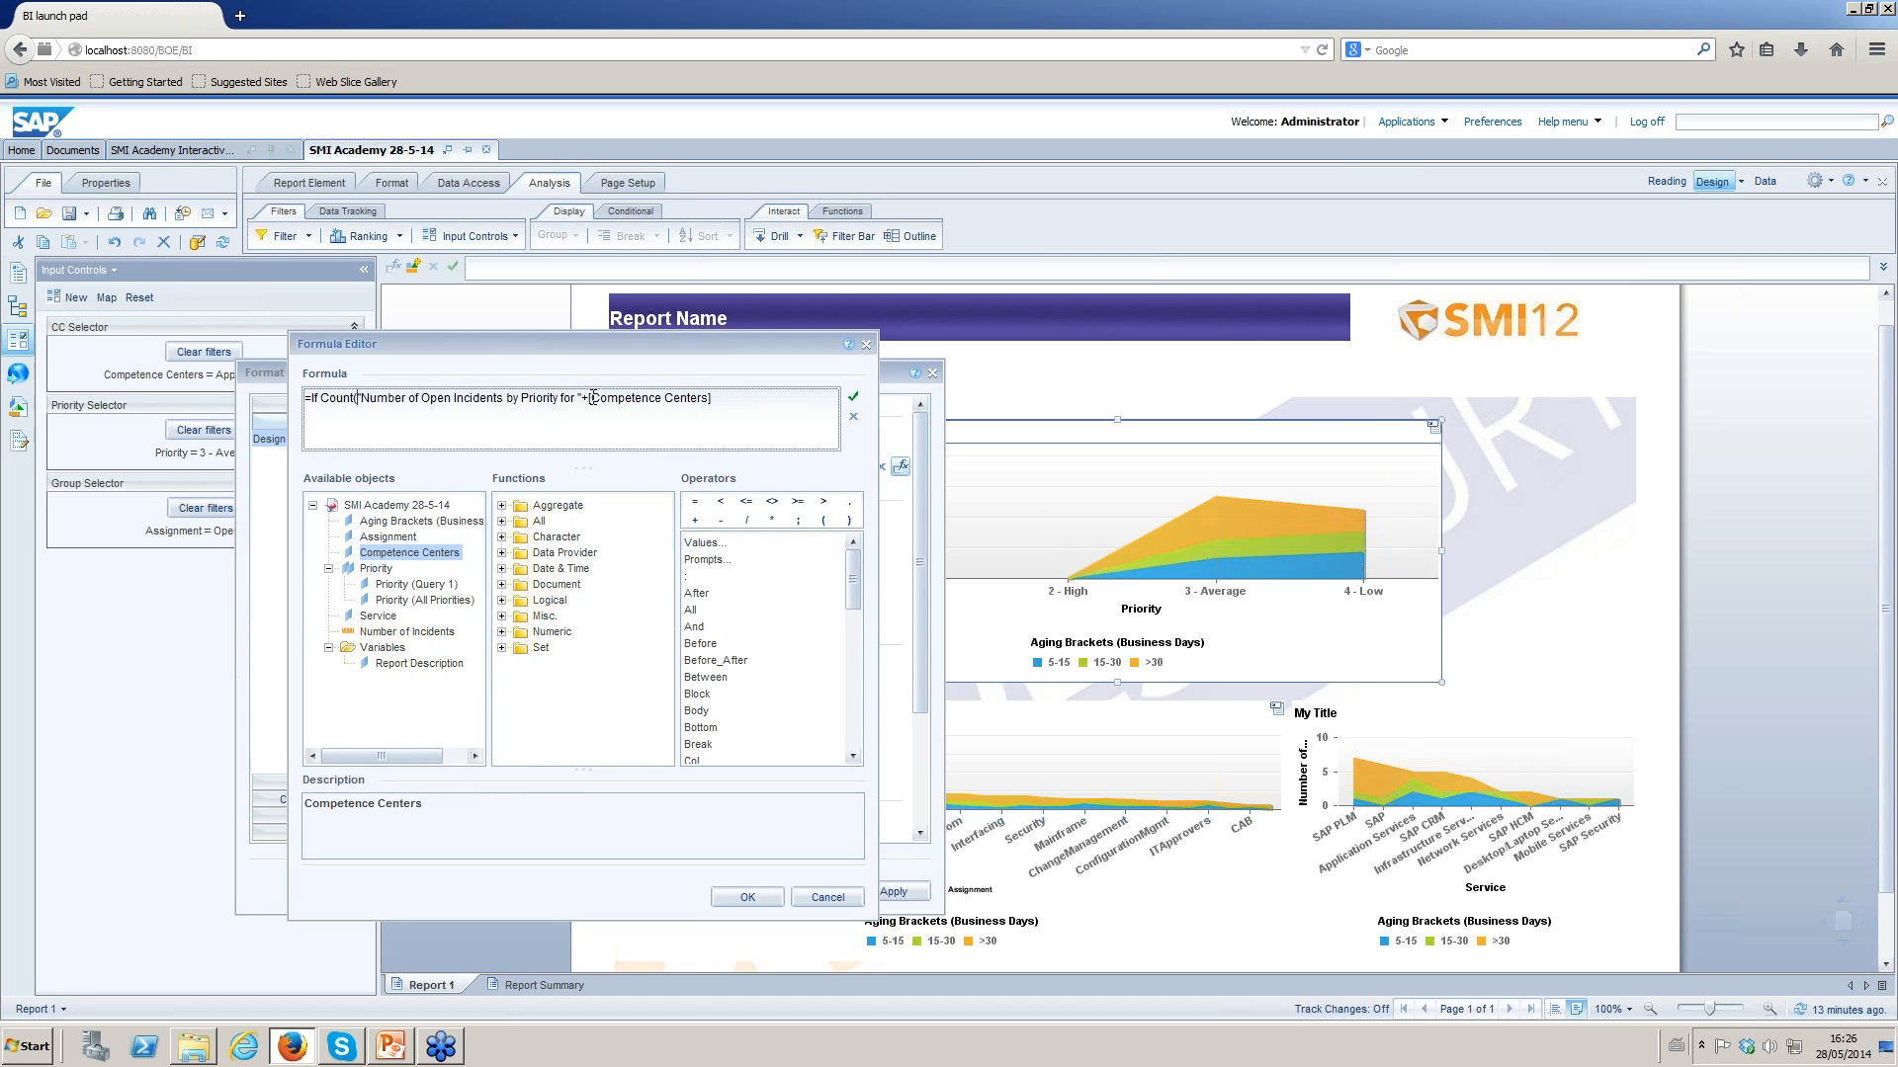
double_click(423, 553)
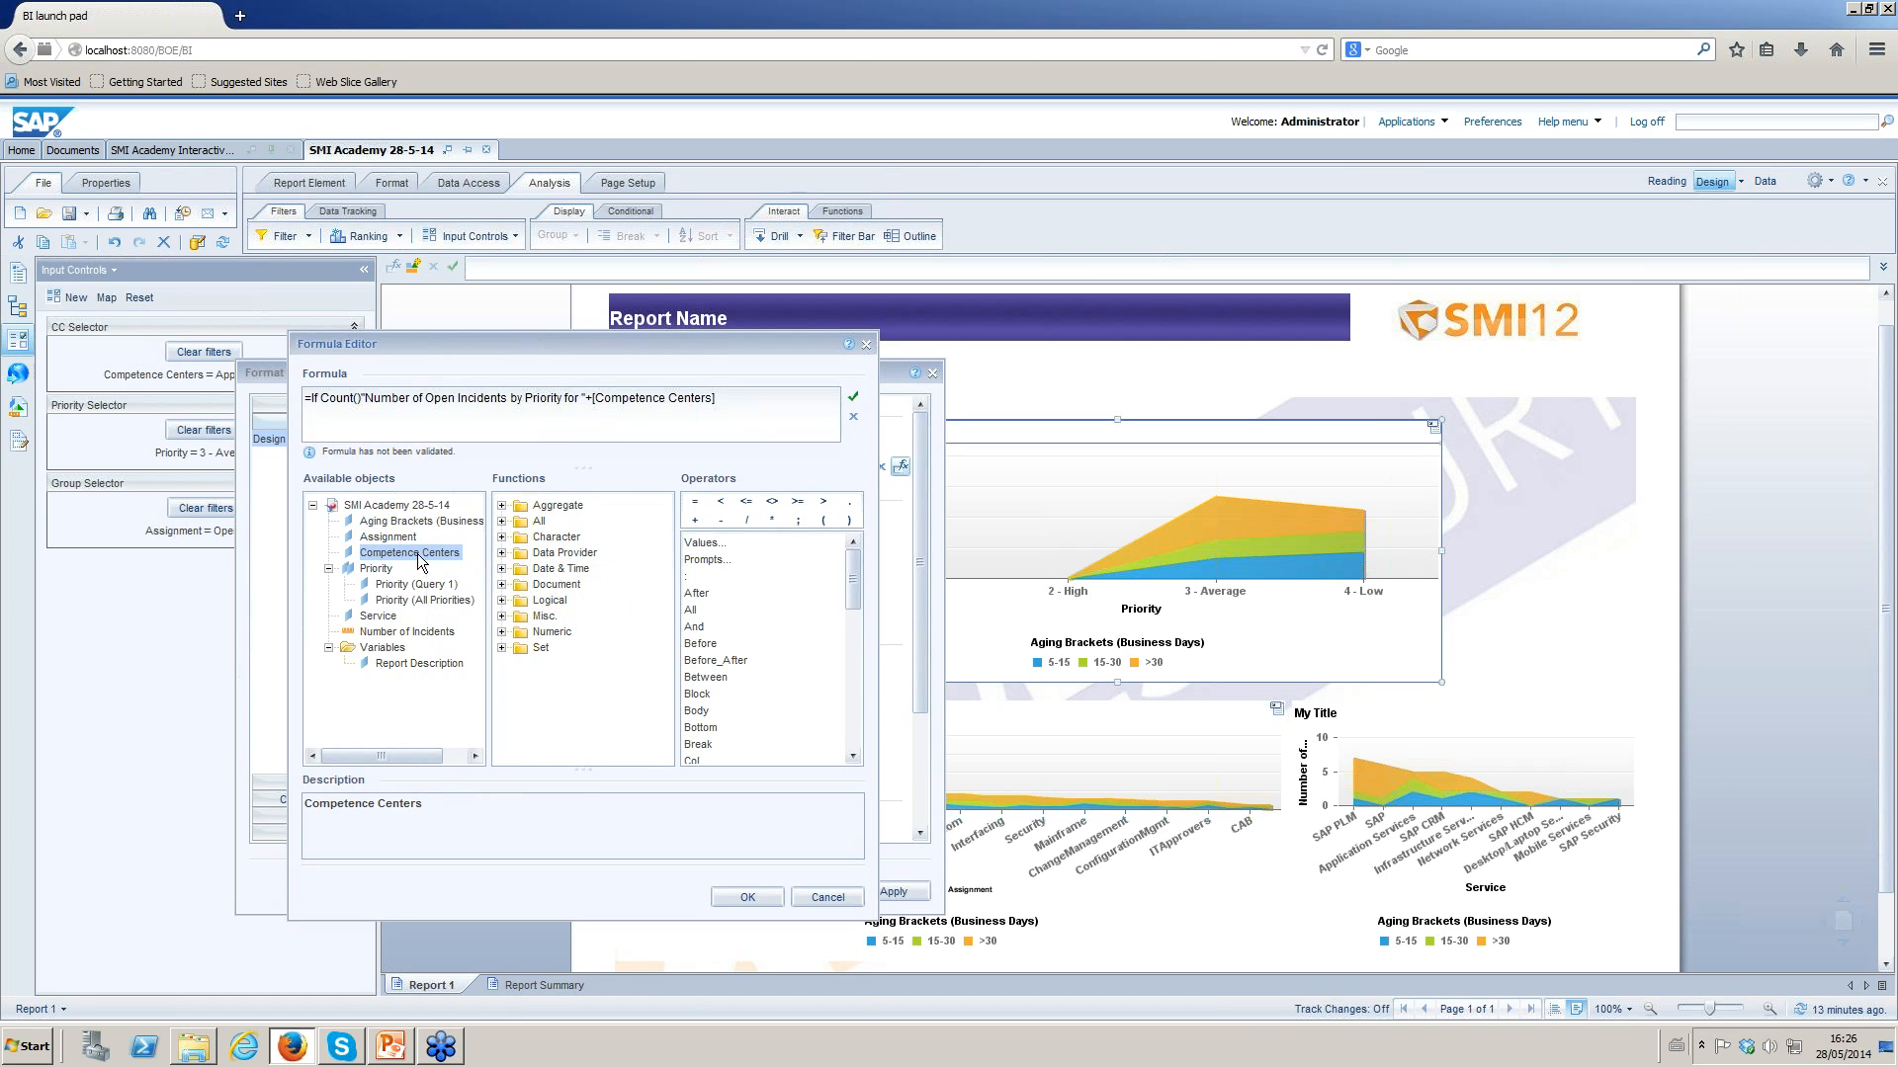
left_click(485, 401)
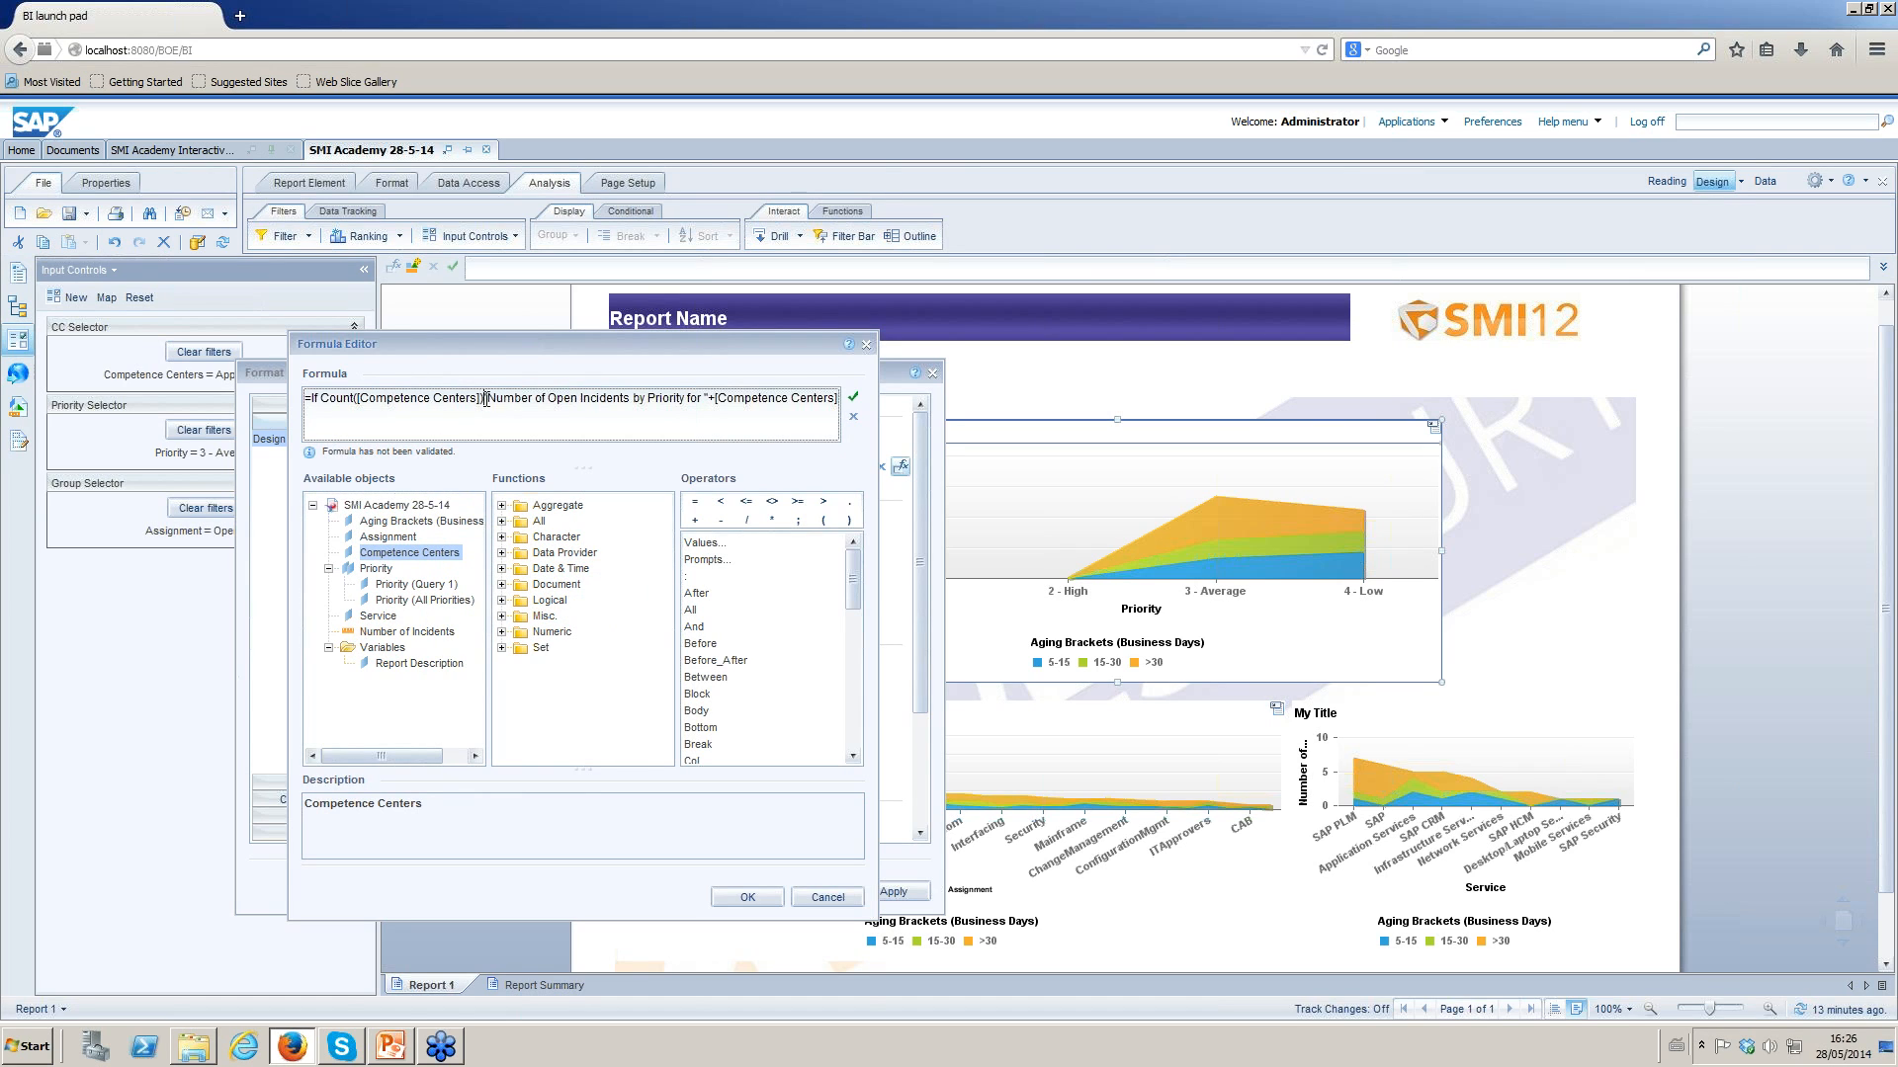
type("= 1")
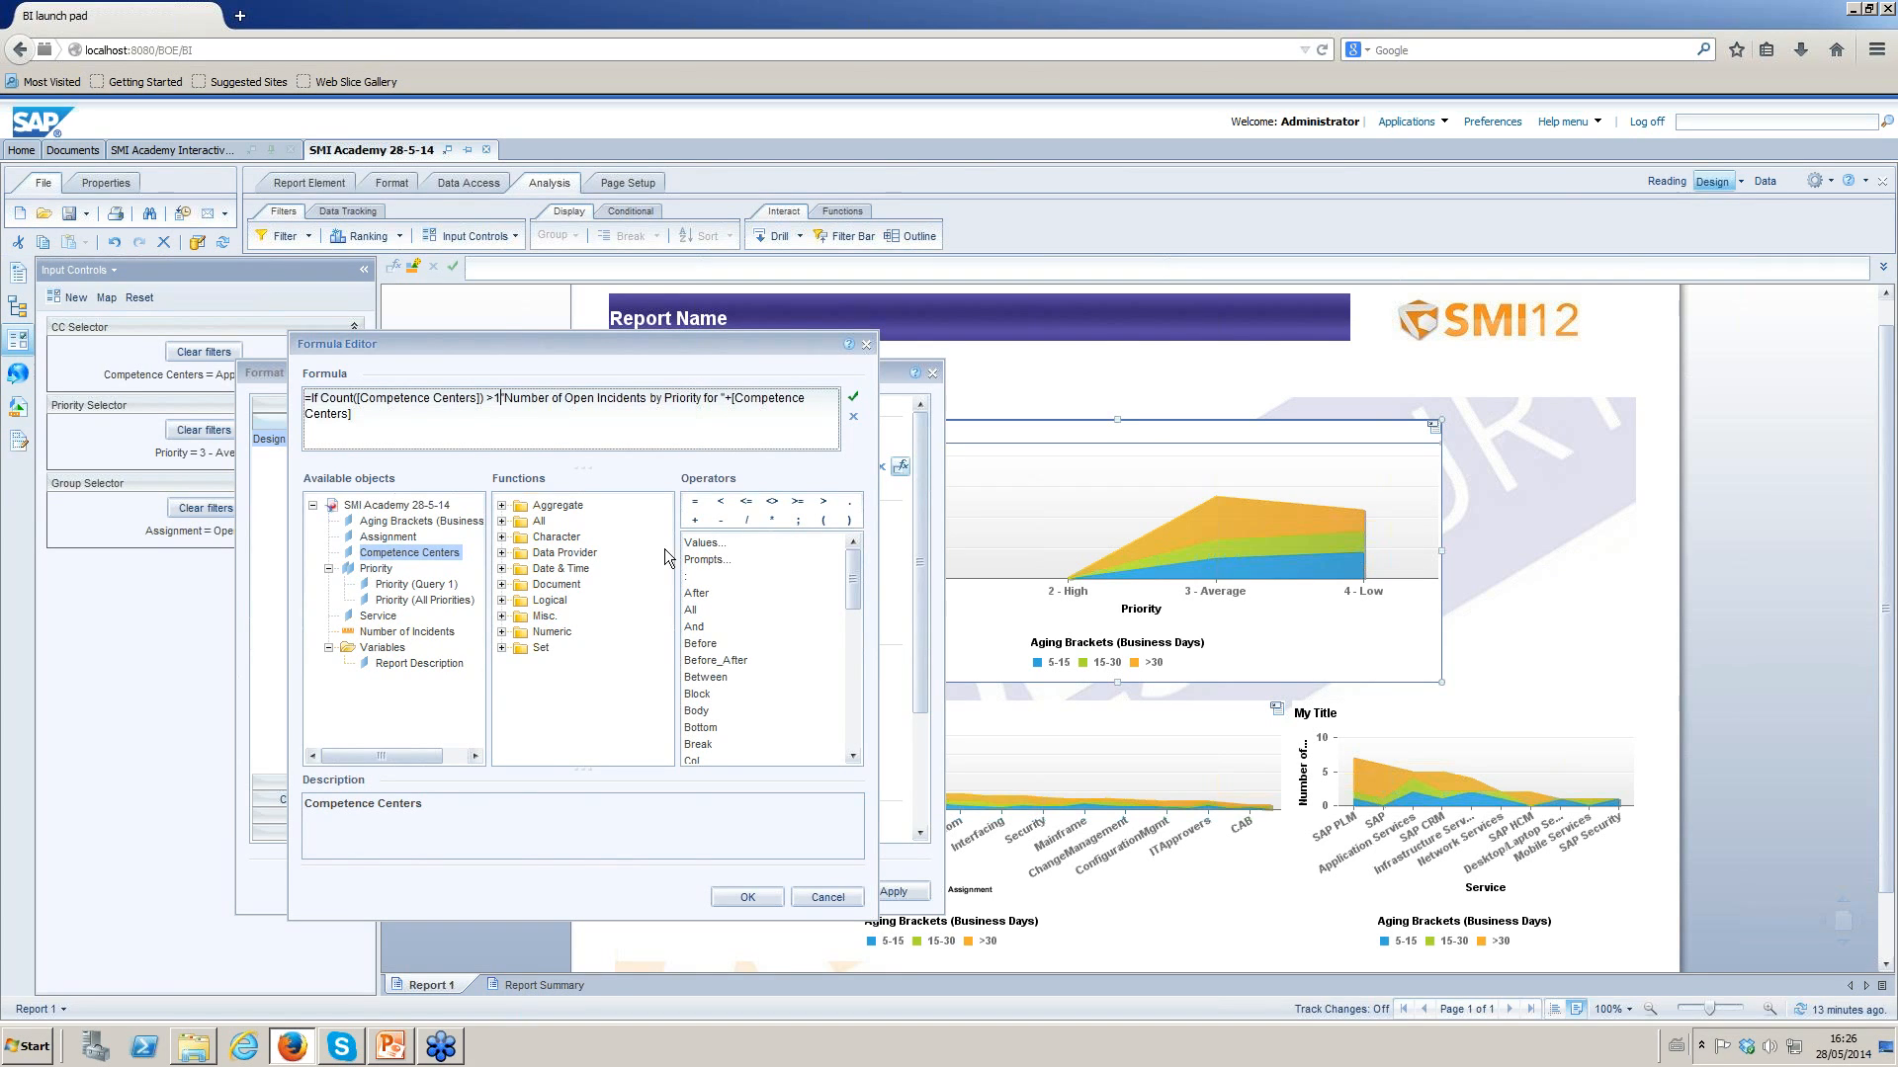
Add the branch Then "Number of open Incidents by Aging Bracket Overall" after the condition in the title formula.
type(" Then \"")
type("Num")
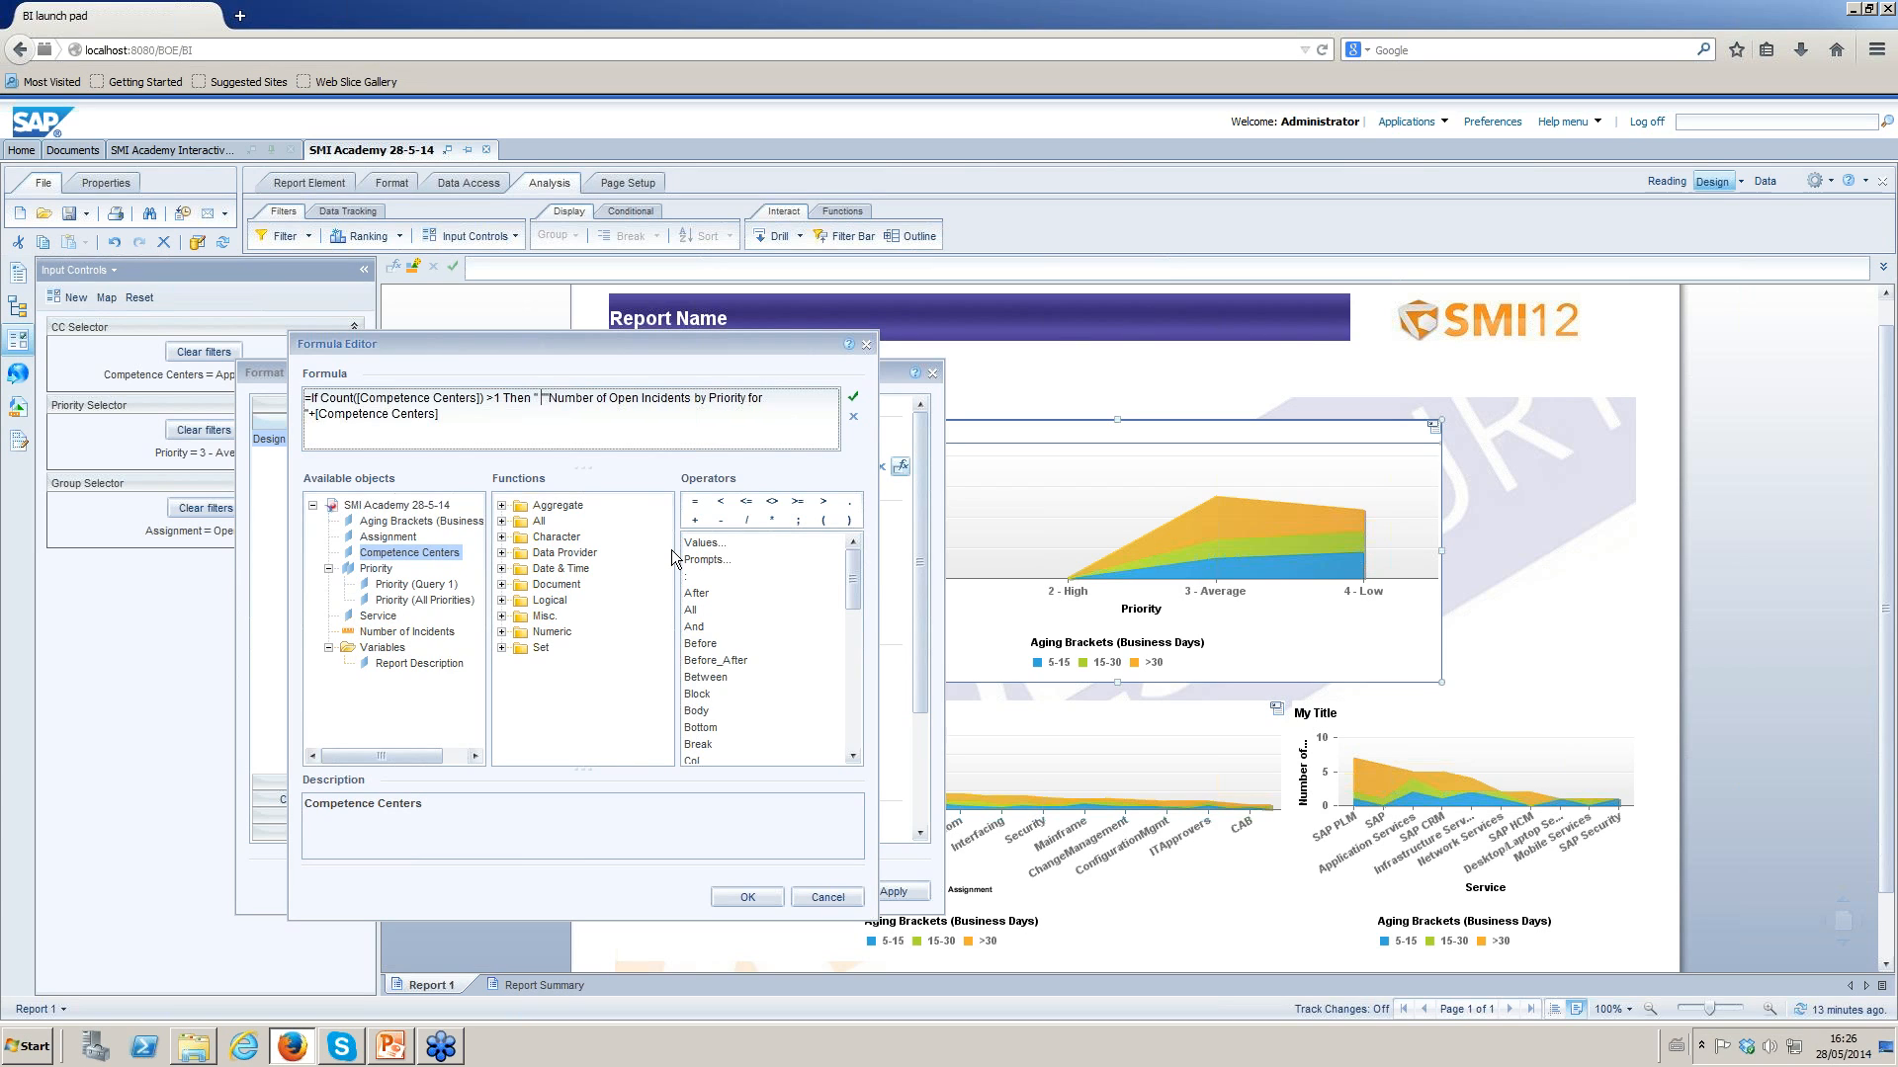
type("ber of ope")
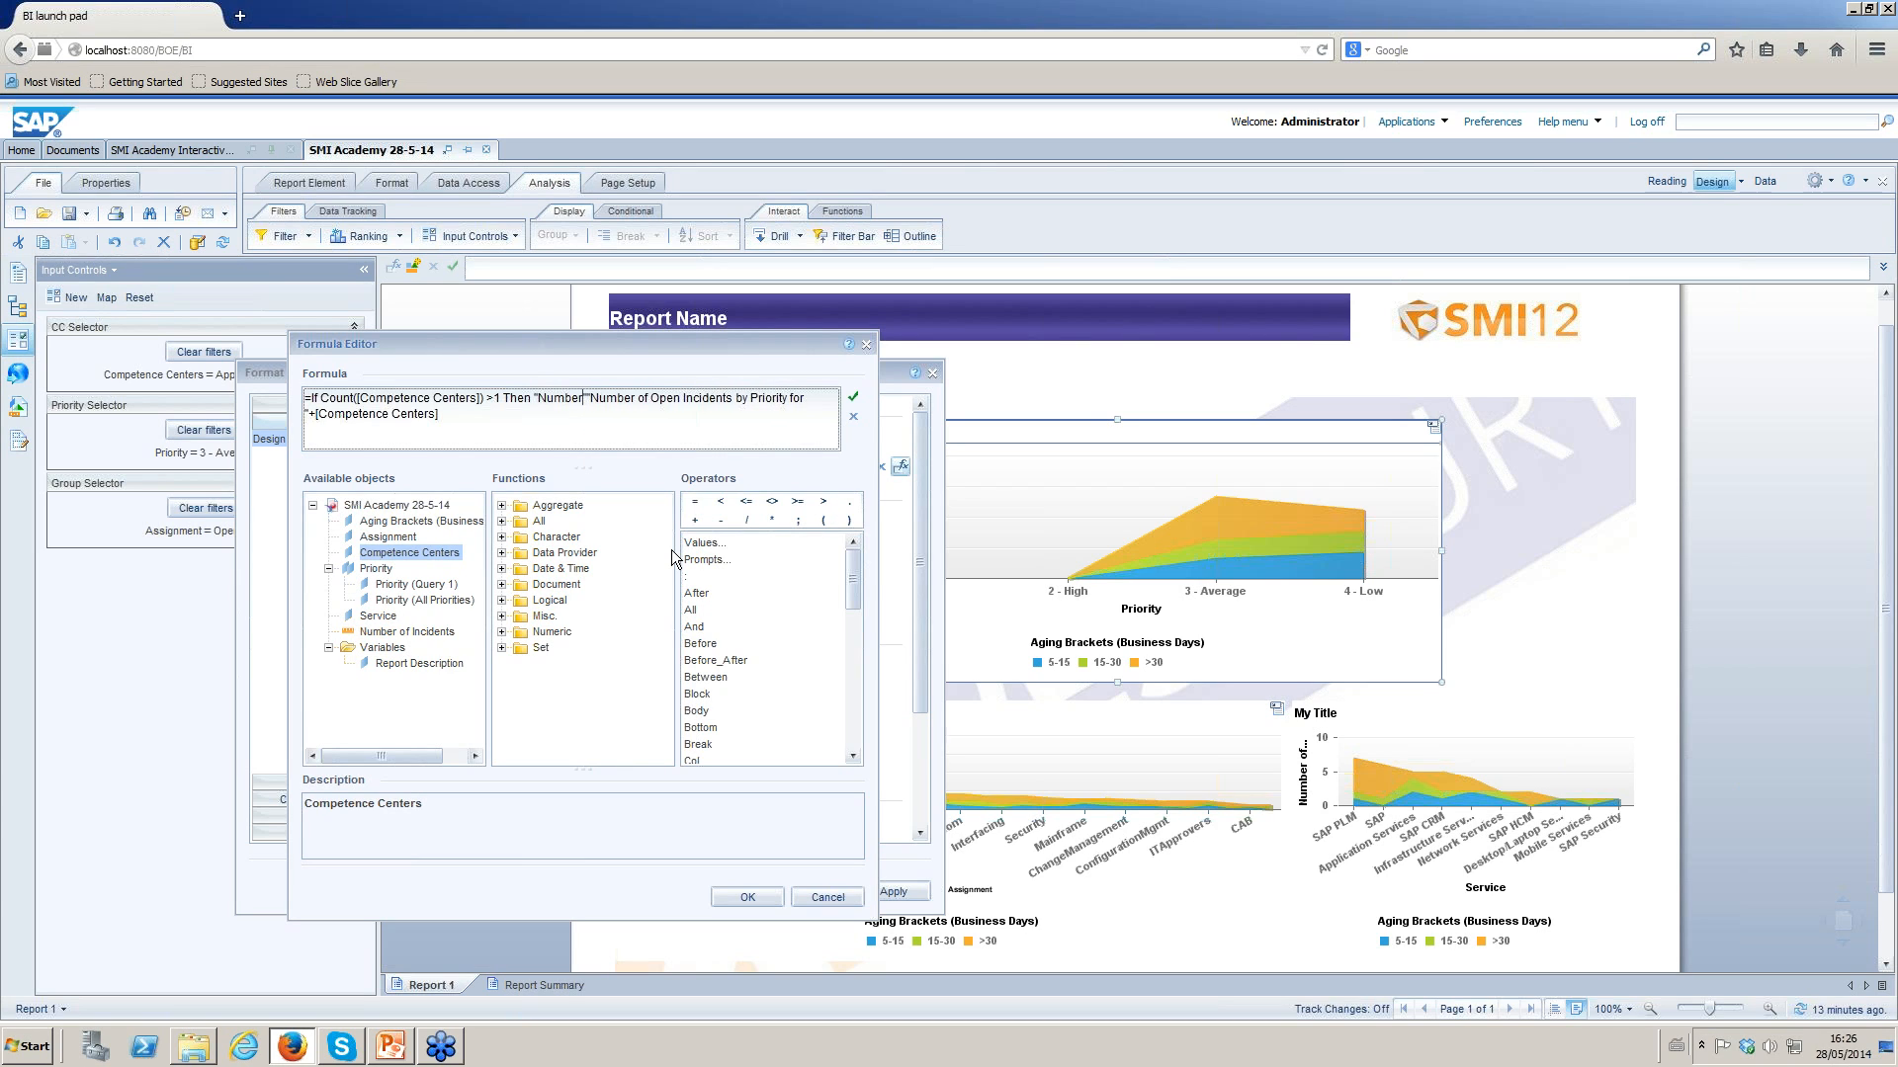
type("n Incidents ")
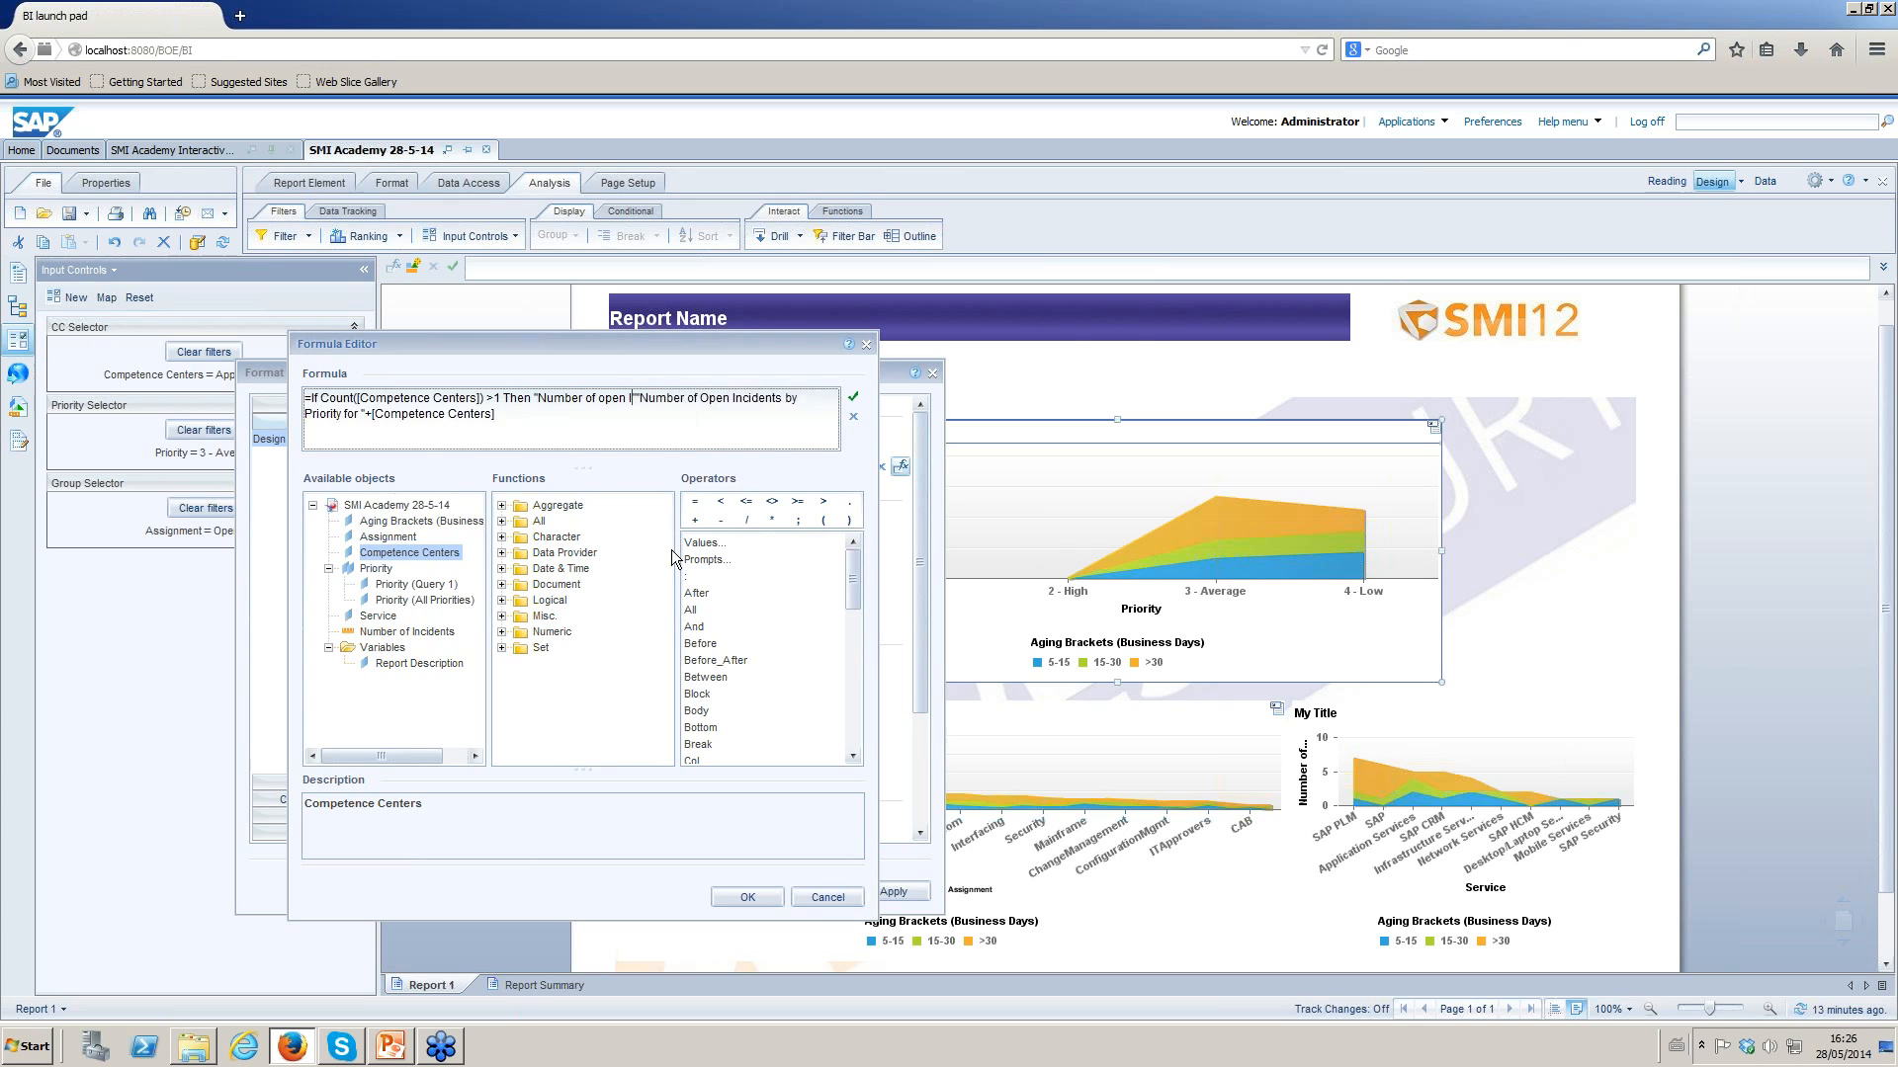
type("by Aging Bracket")
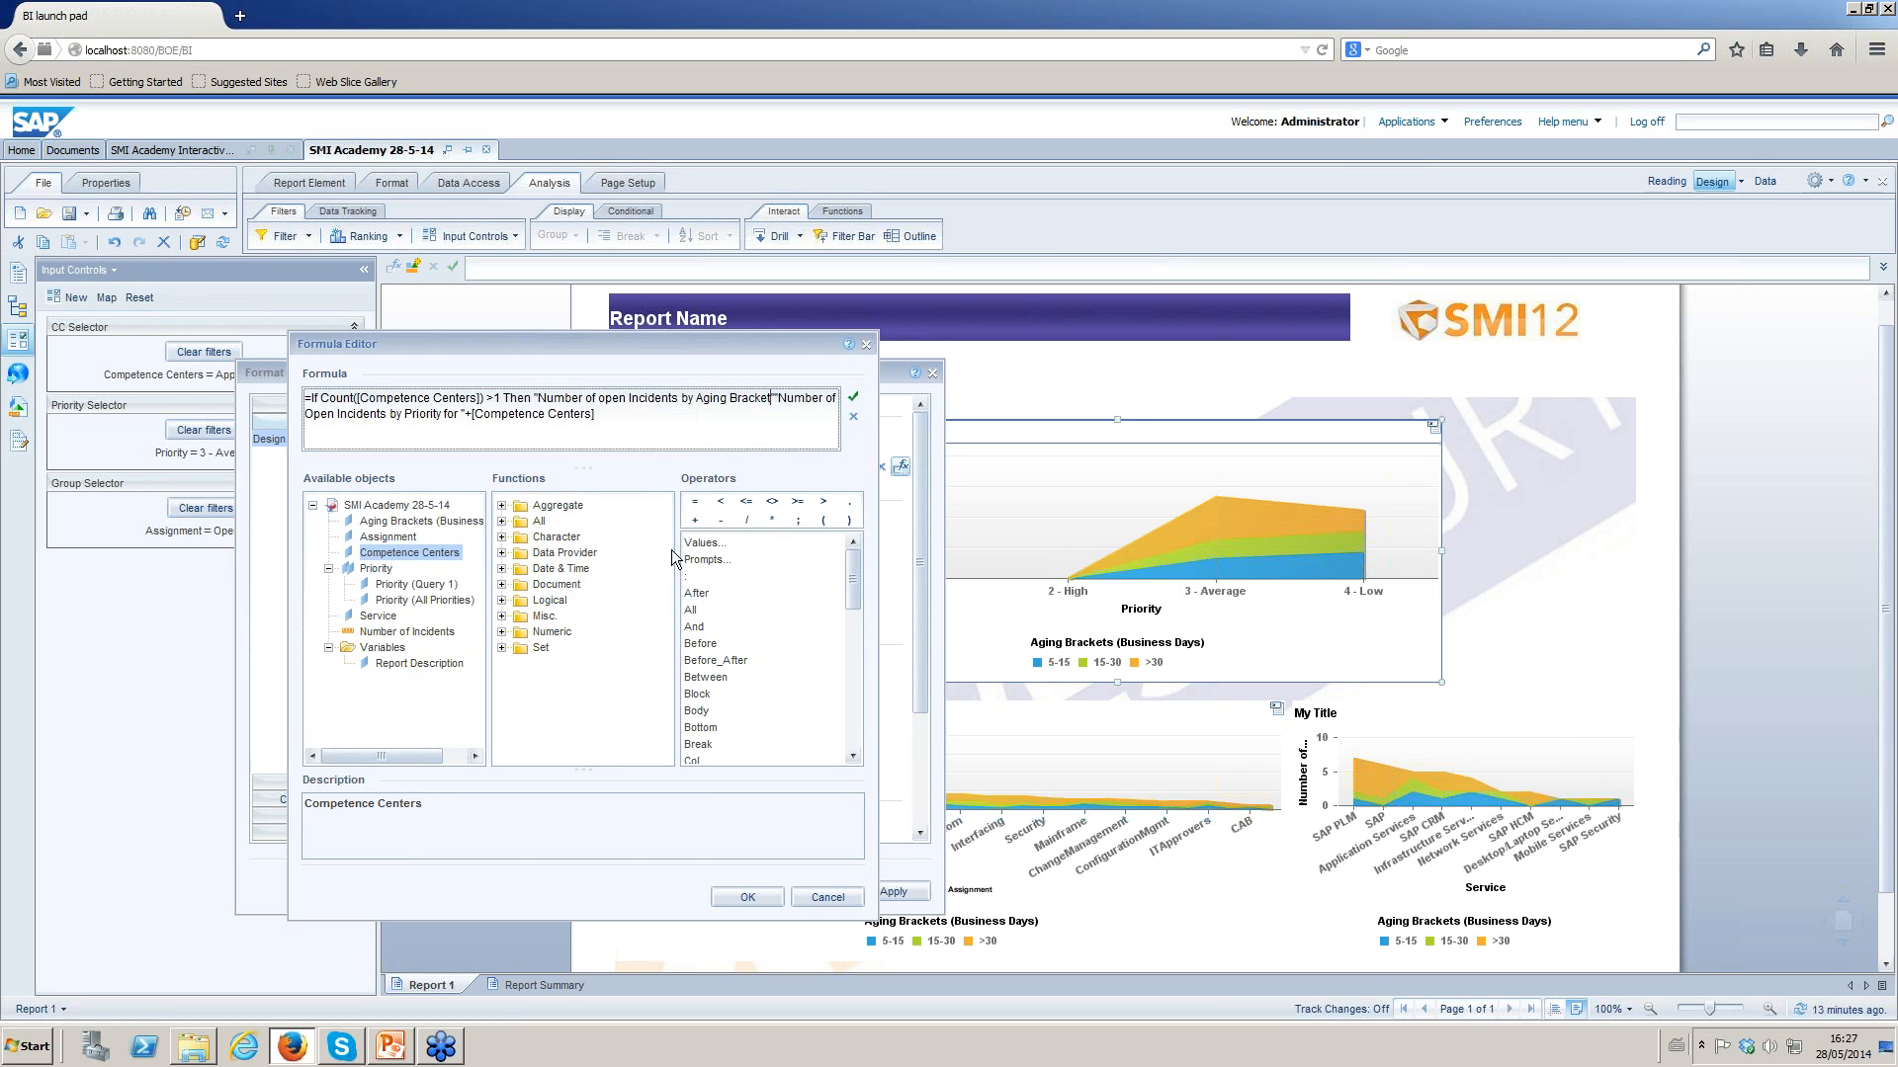
type(" Overall")
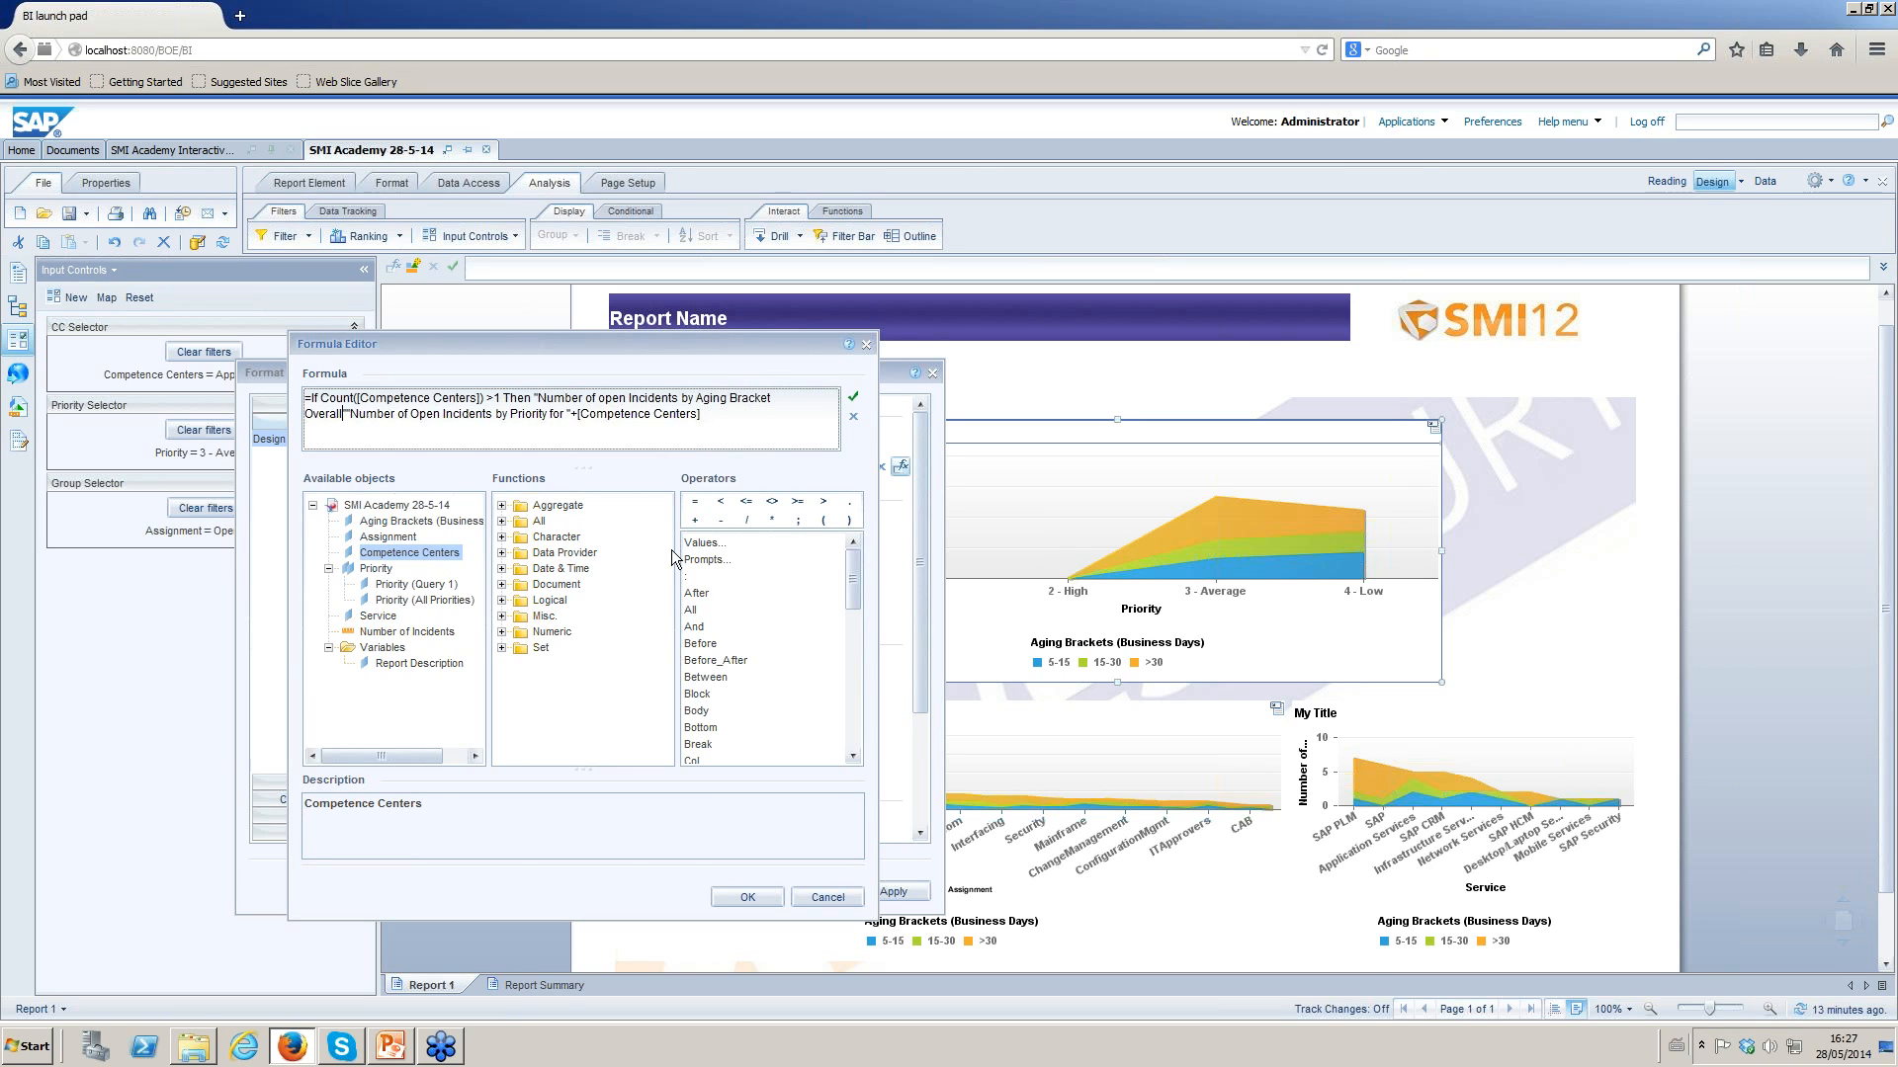
type("\"")
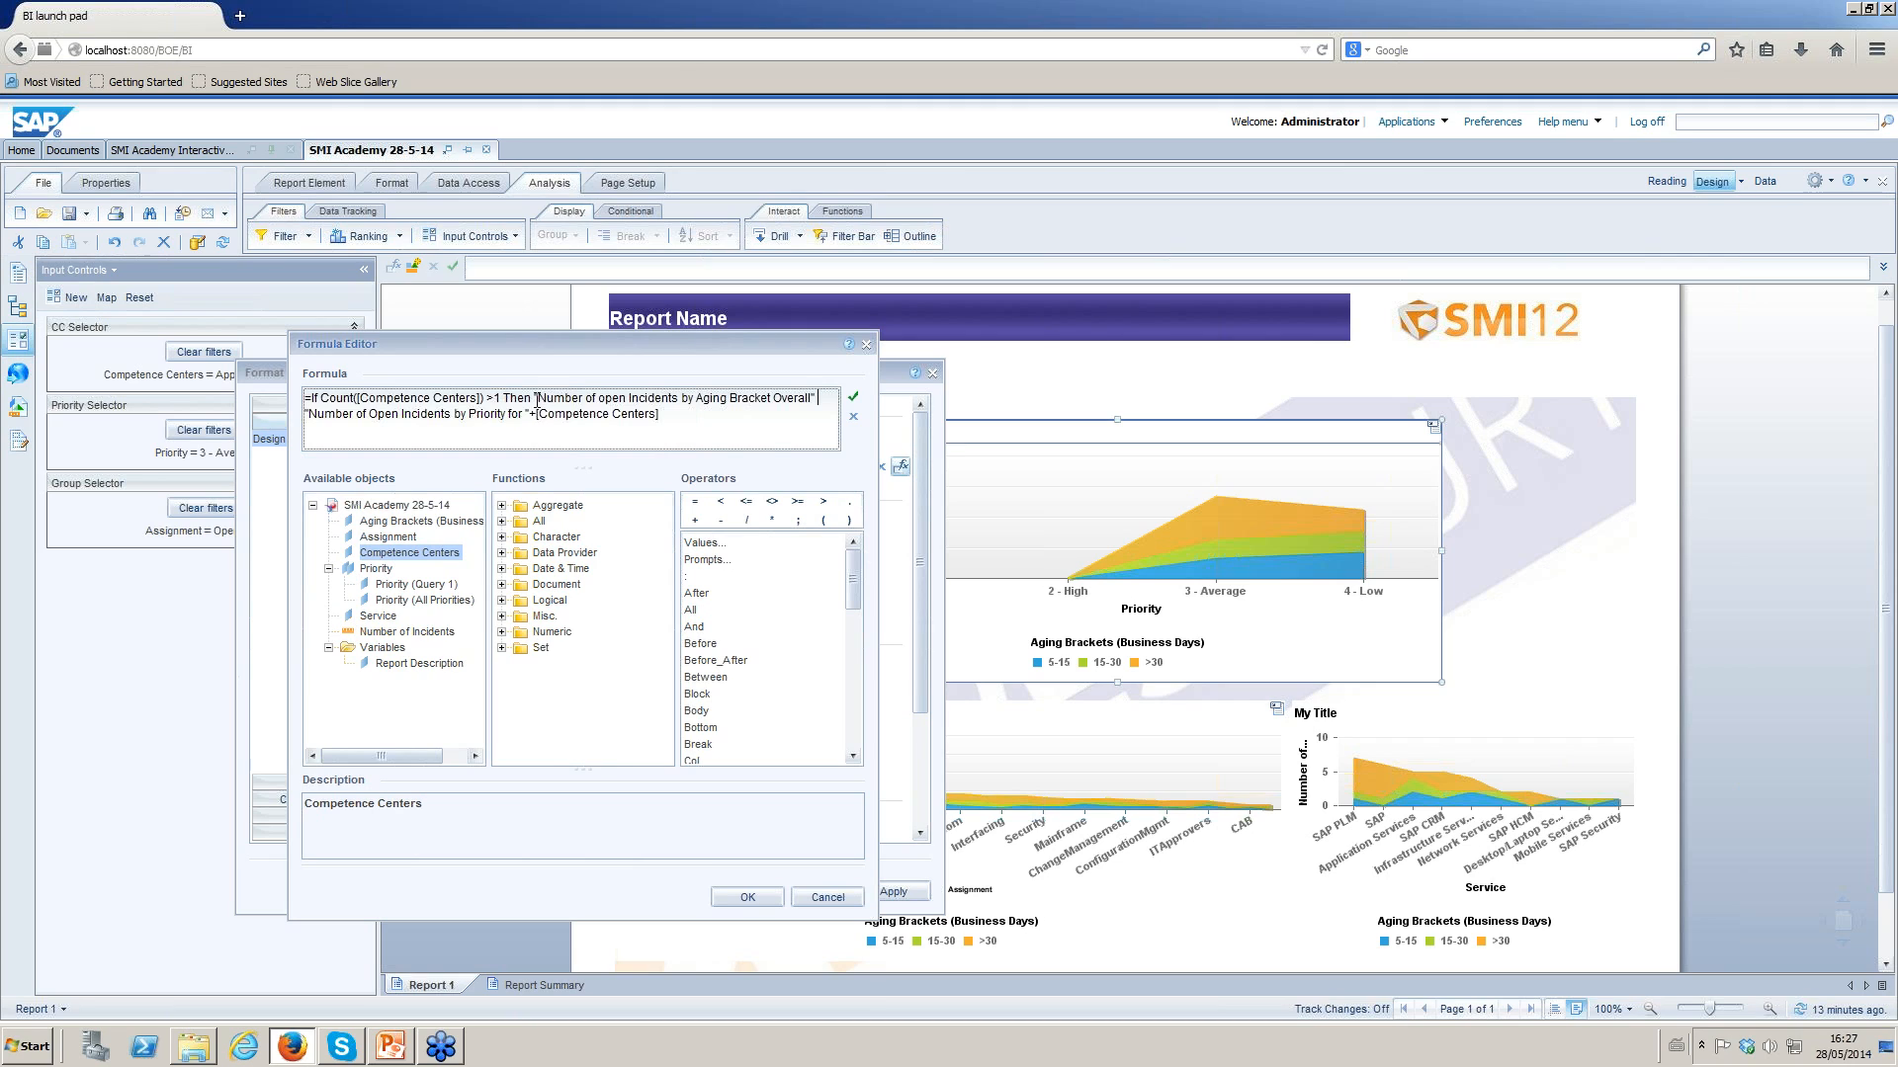
Insert Else before "Number of Open Incidents by Priority for ", validate the formula and apply it to the Priority chart's title.
left_click_drag(538, 399, 806, 399)
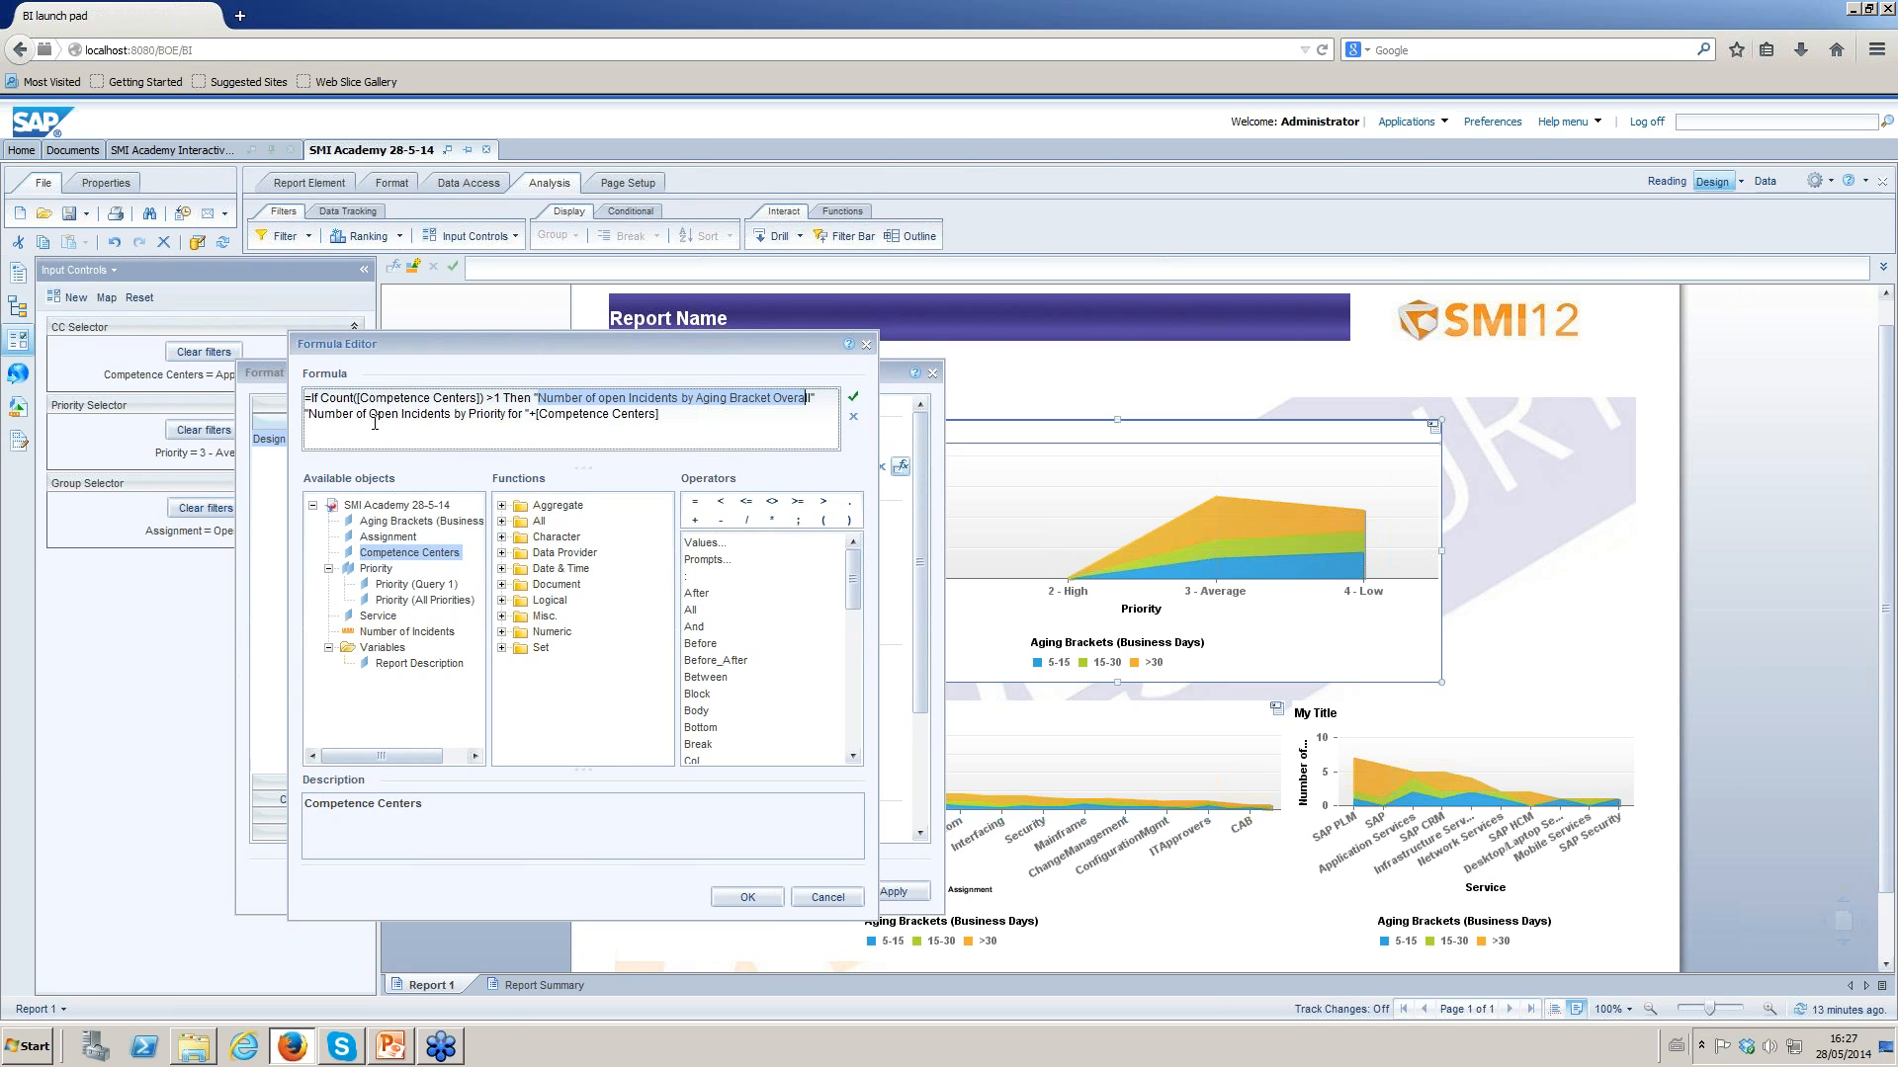
left_click(823, 400)
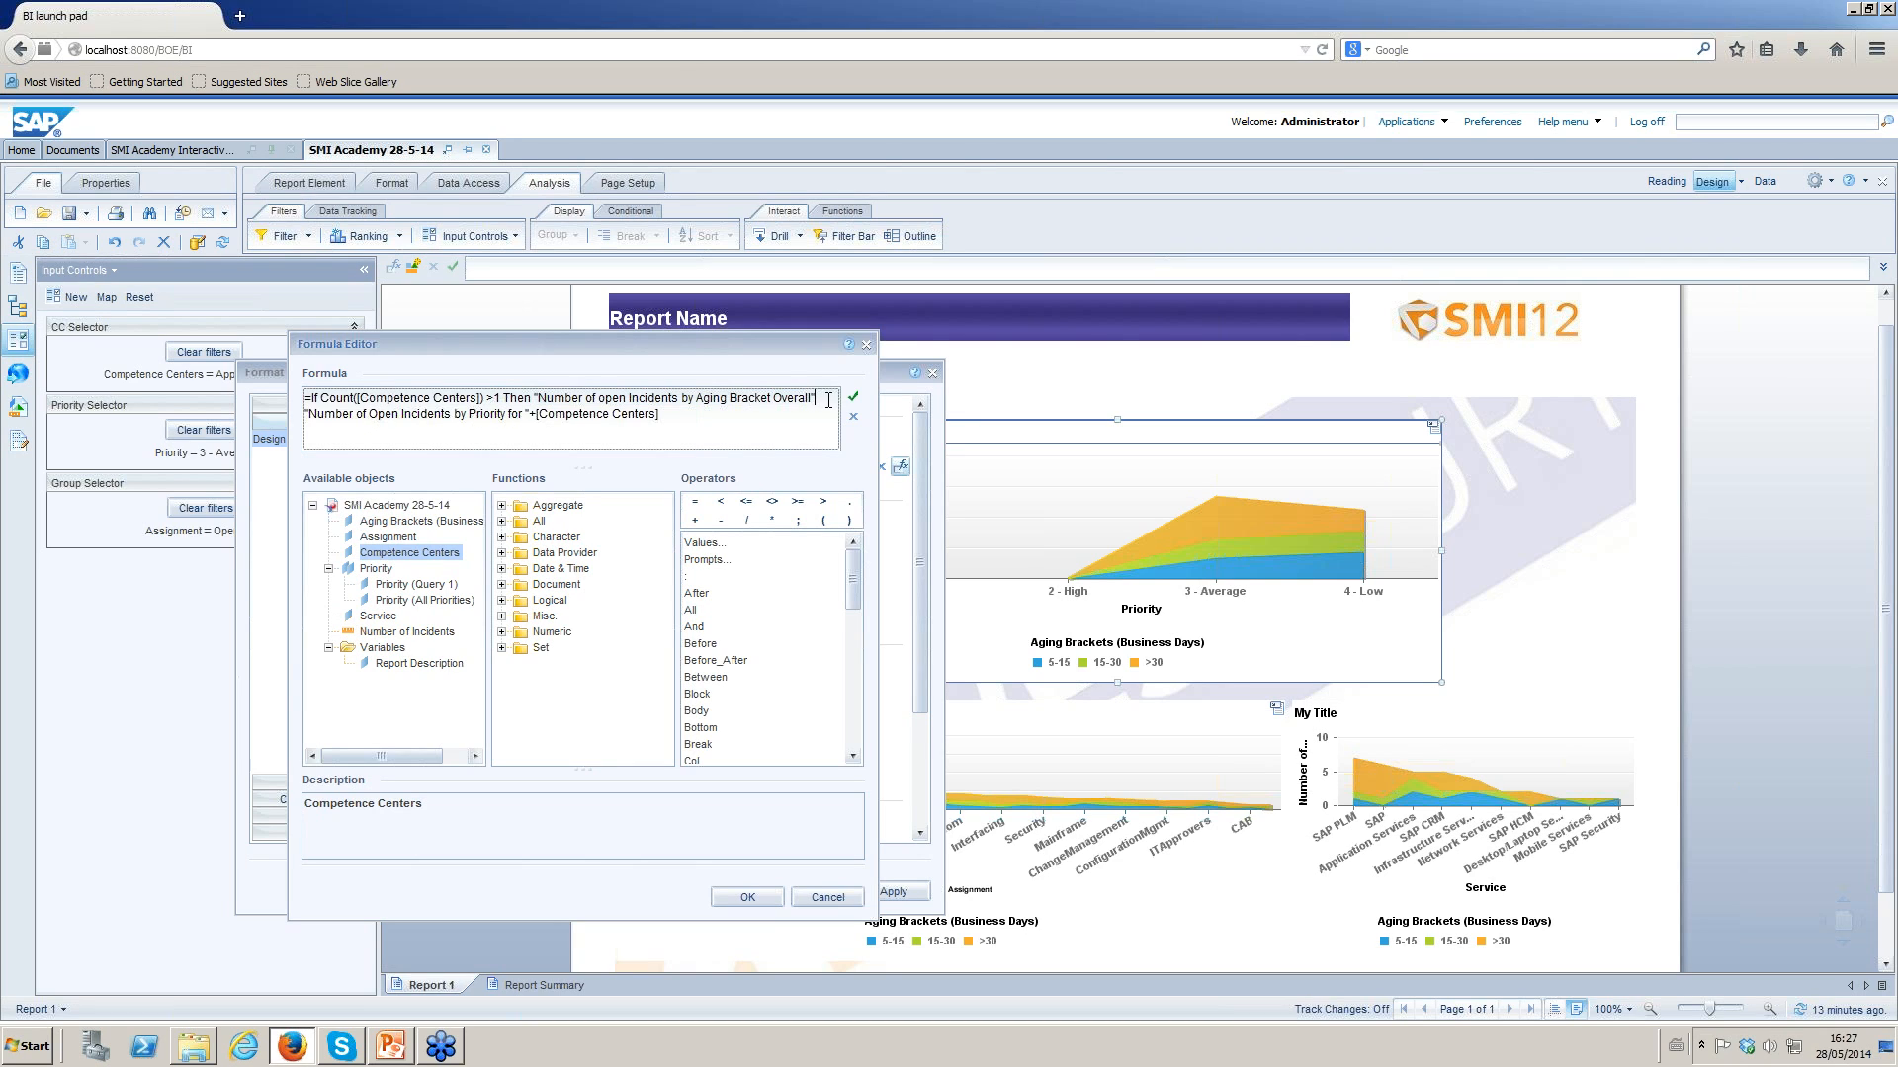
type("Else")
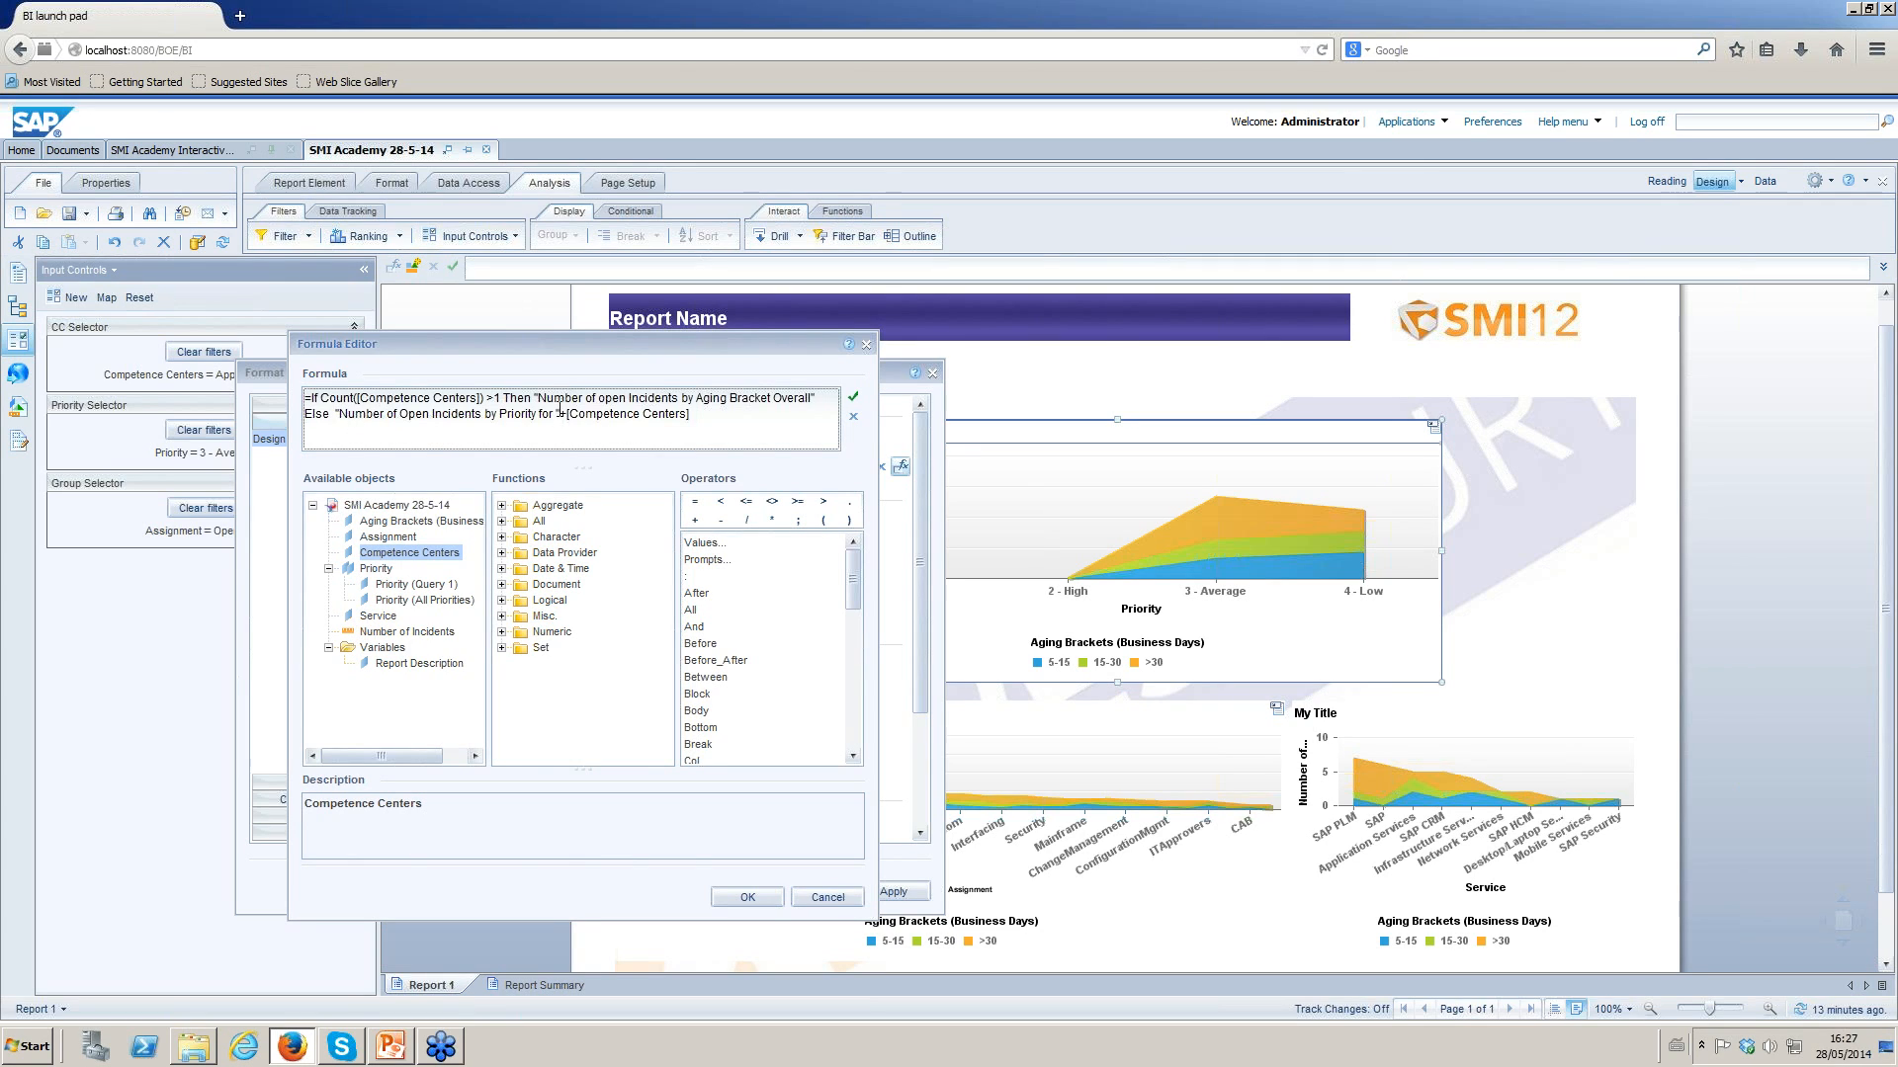
left_click_drag(559, 413, 691, 416)
left_click(706, 424)
left_click(853, 396)
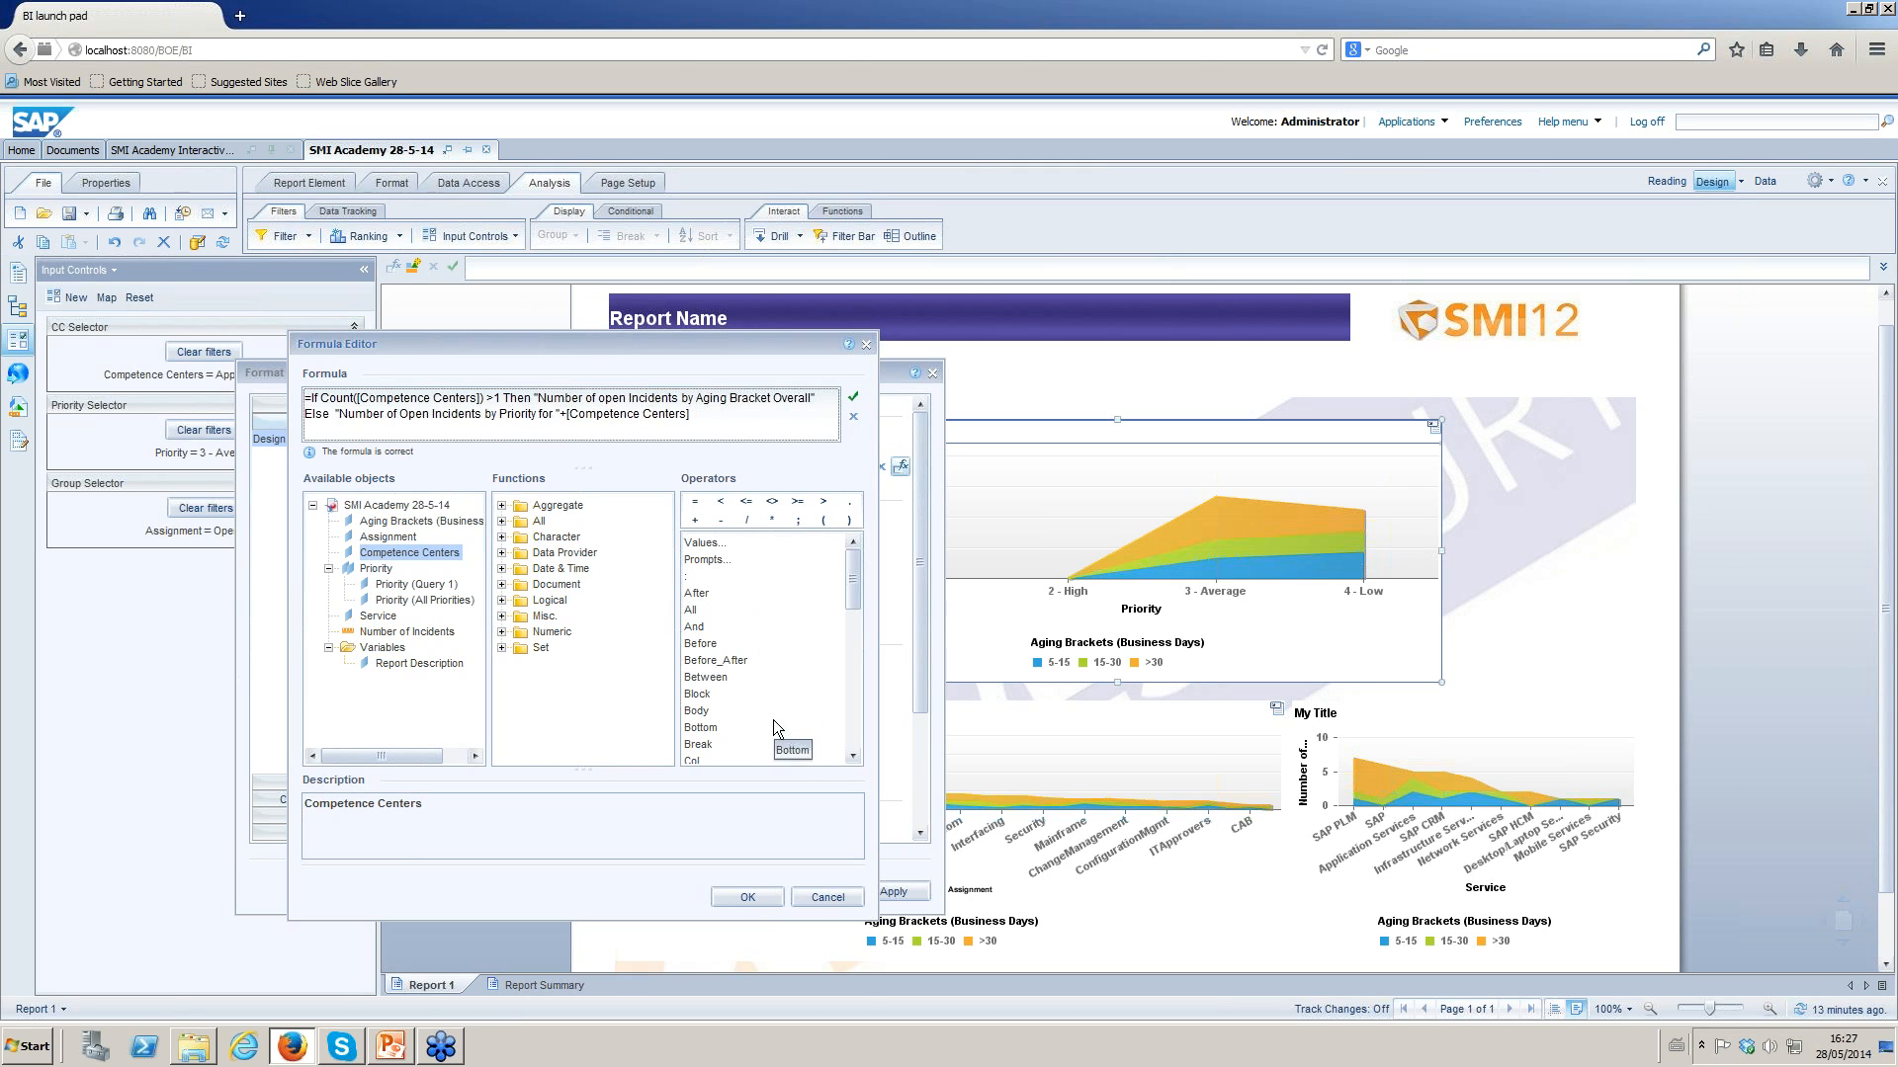
left_click(747, 897)
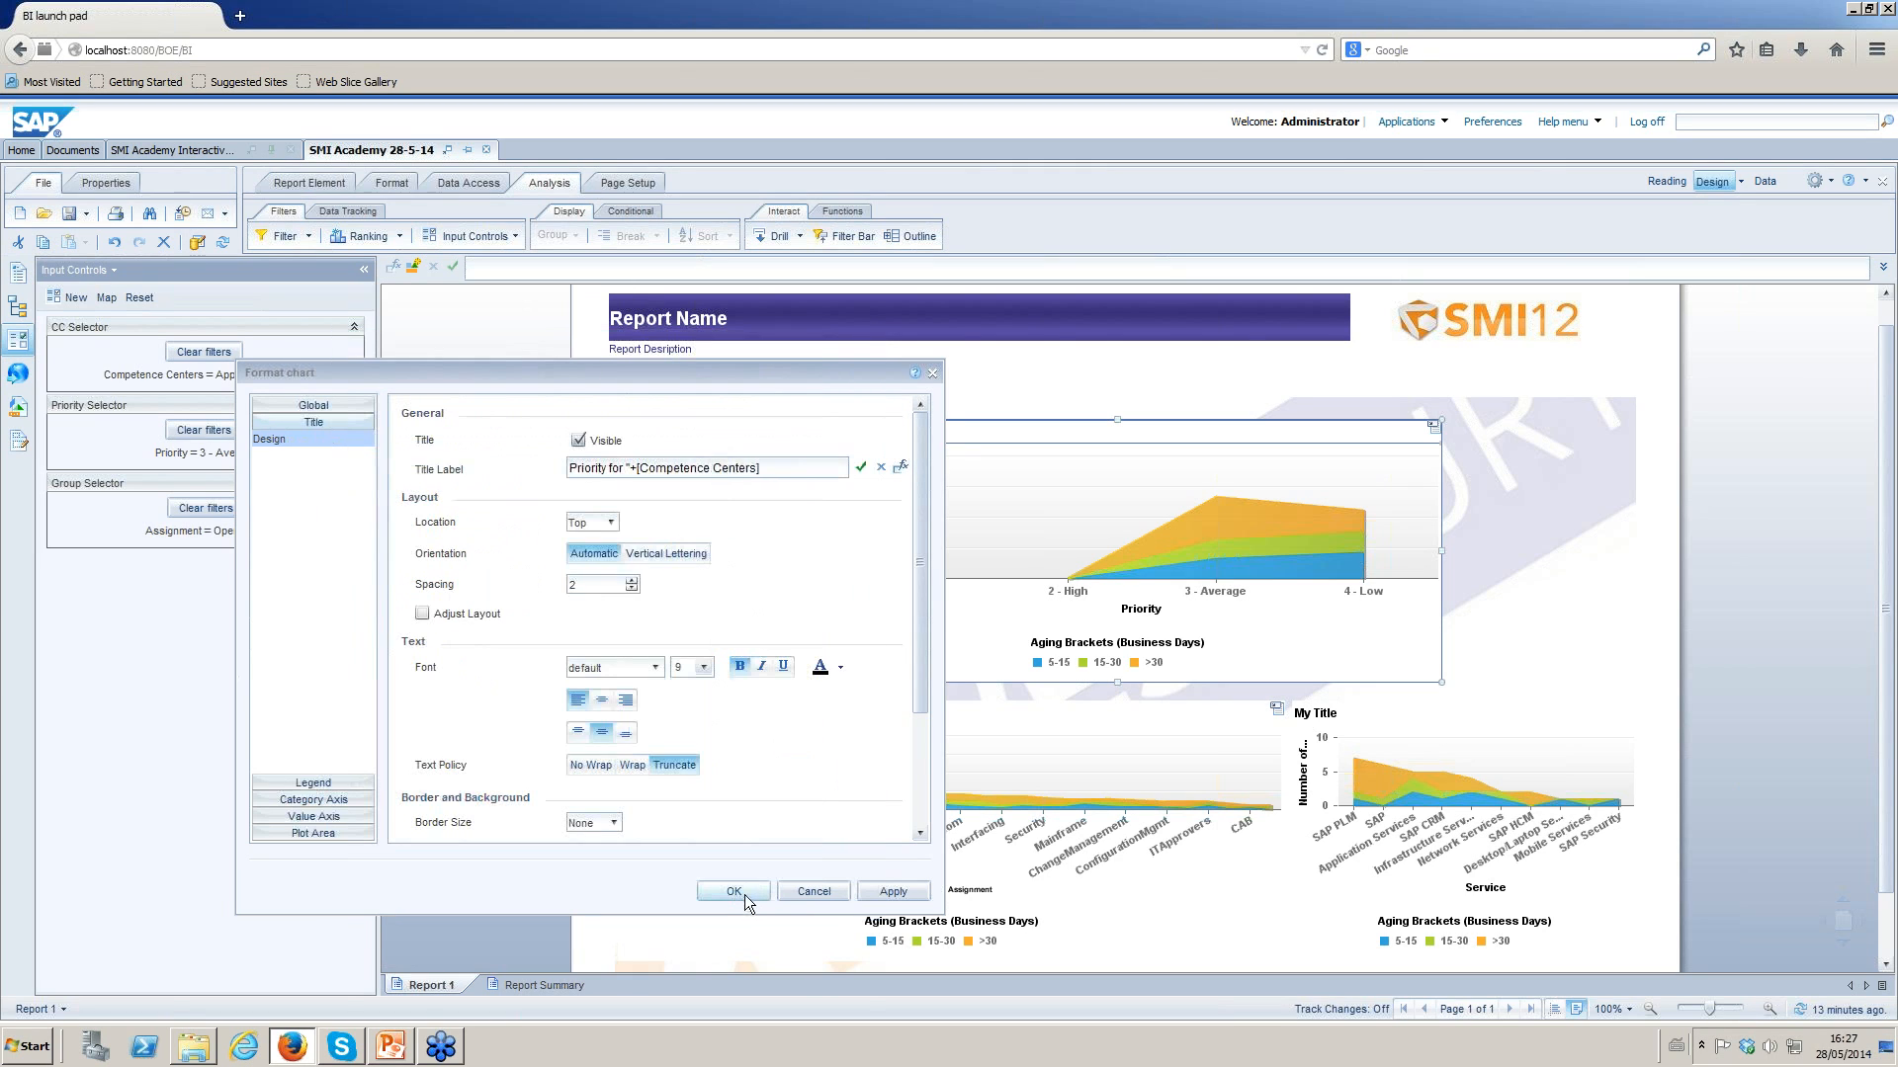
left_click(737, 892)
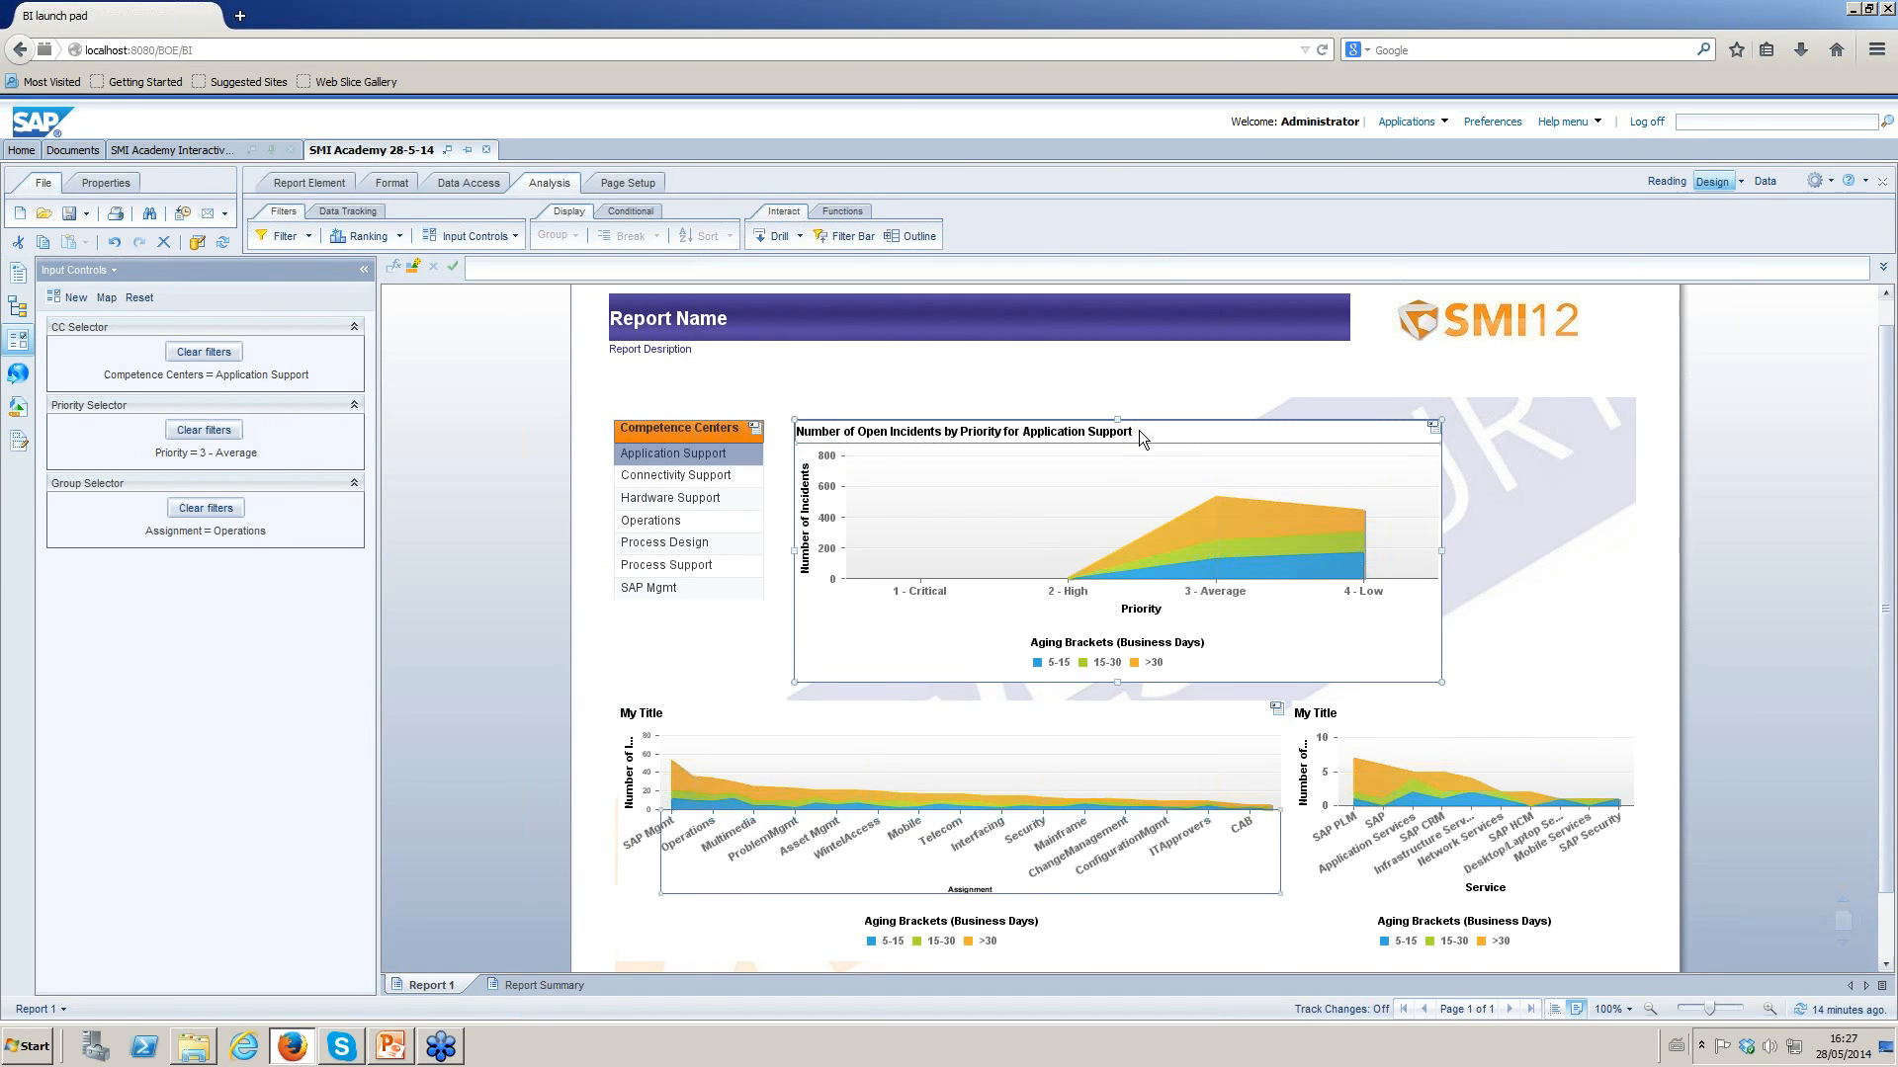
Test the dynamic title by filtering on Connectivity Support, resetting the competence center filter, and filtering on Process Support.
left_click(728, 474)
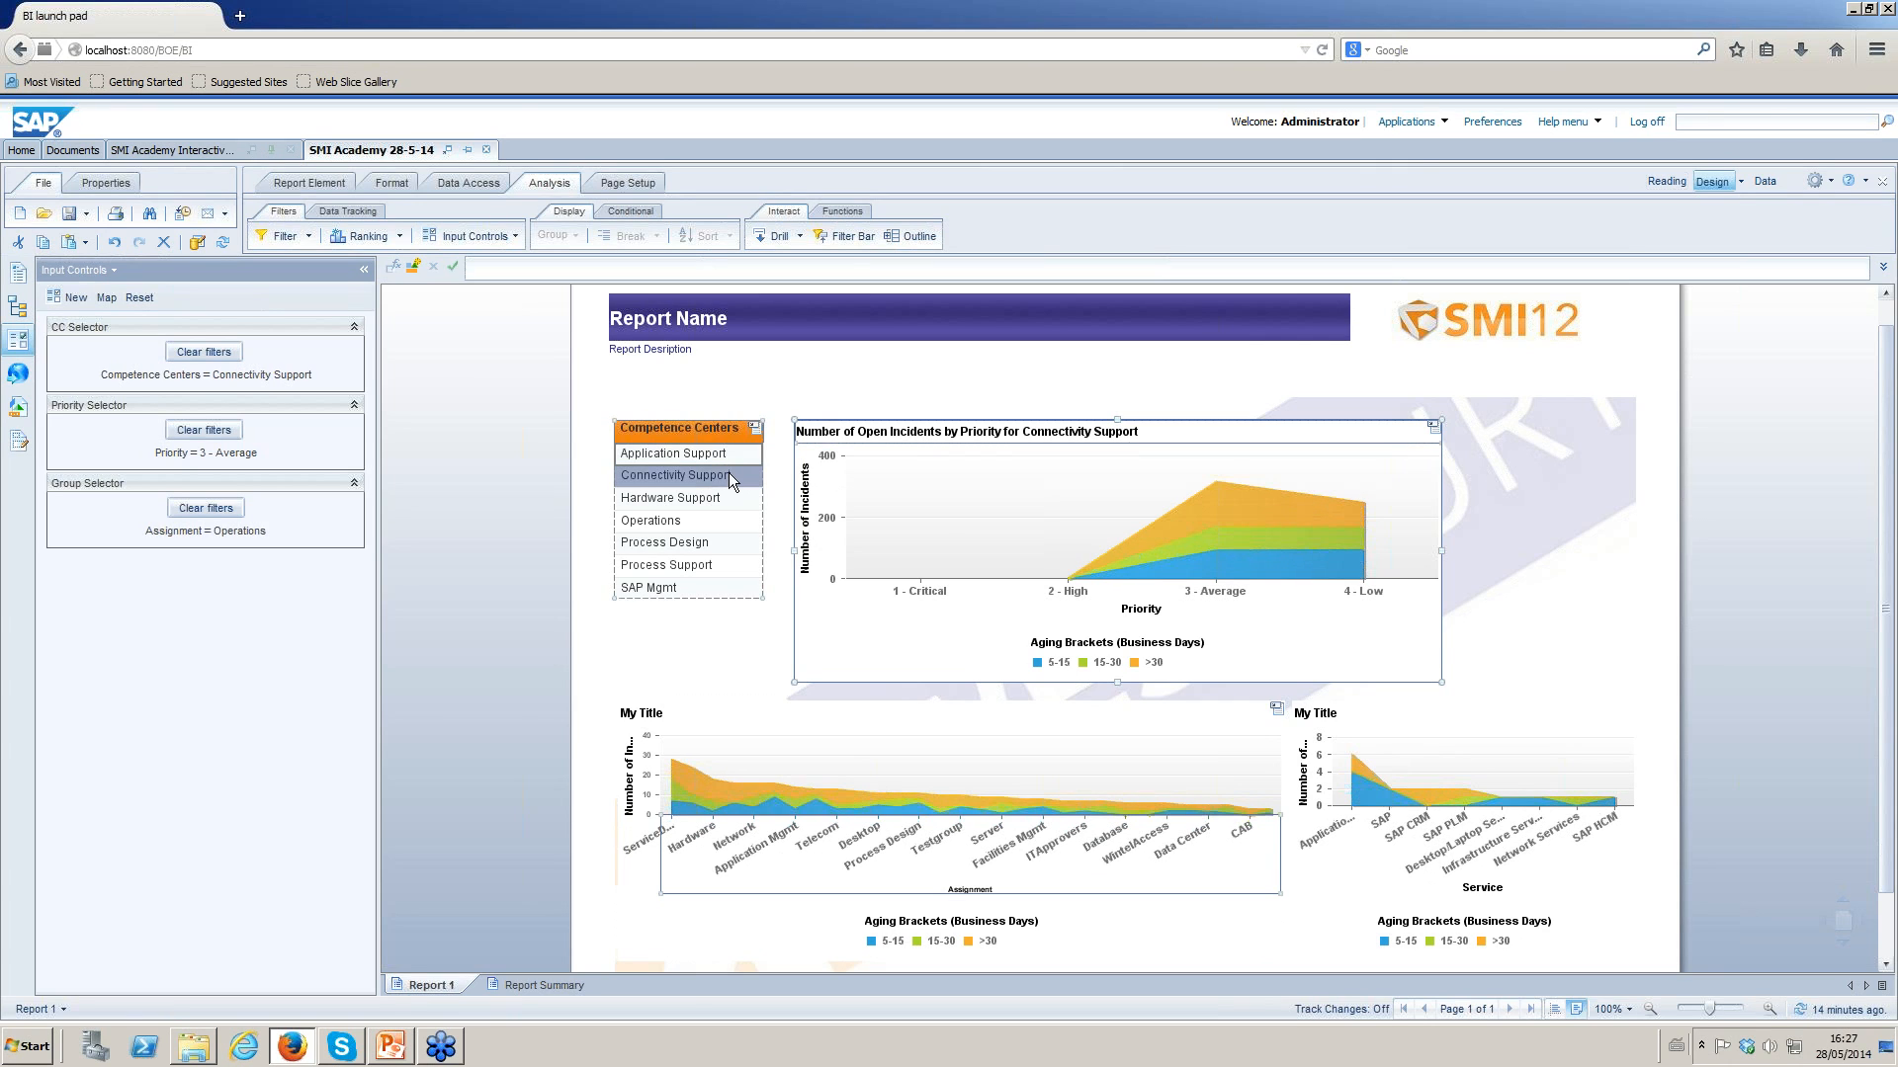
left_click(754, 429)
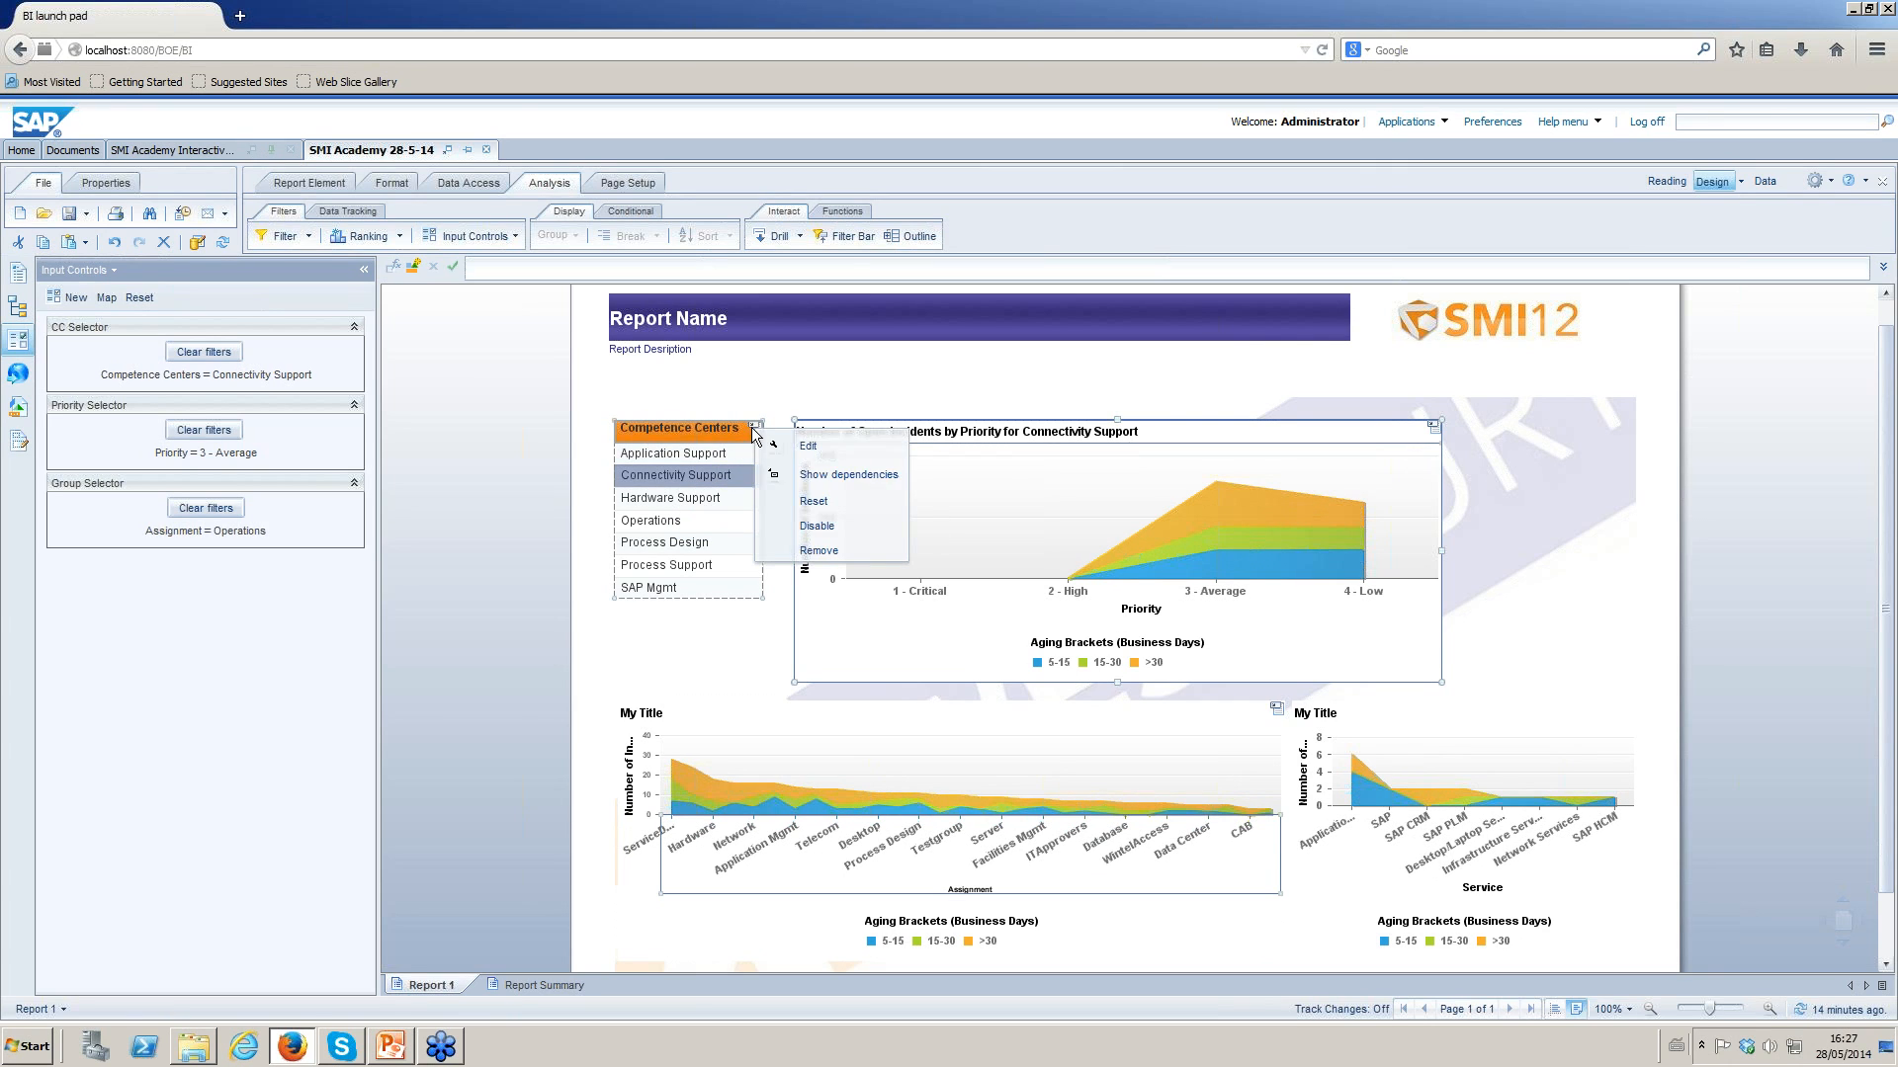
left_click(814, 502)
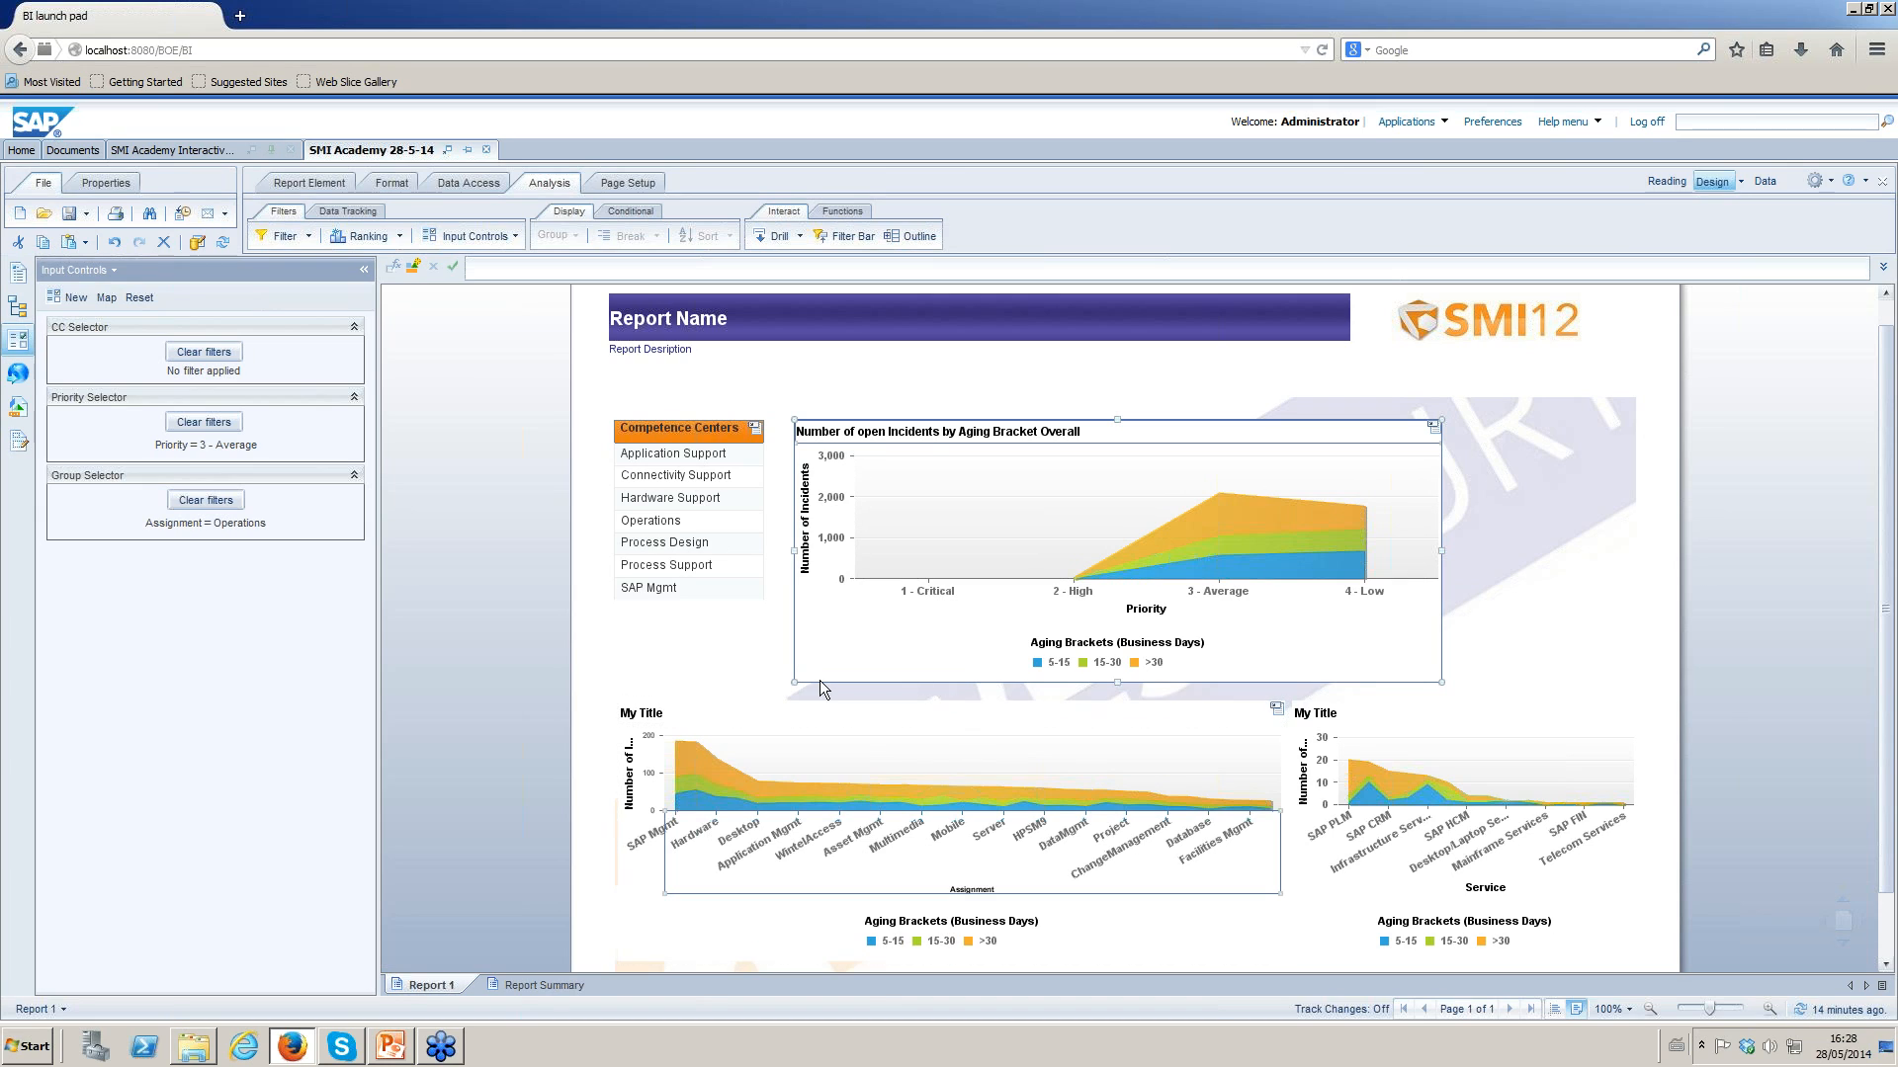
left_click(681, 564)
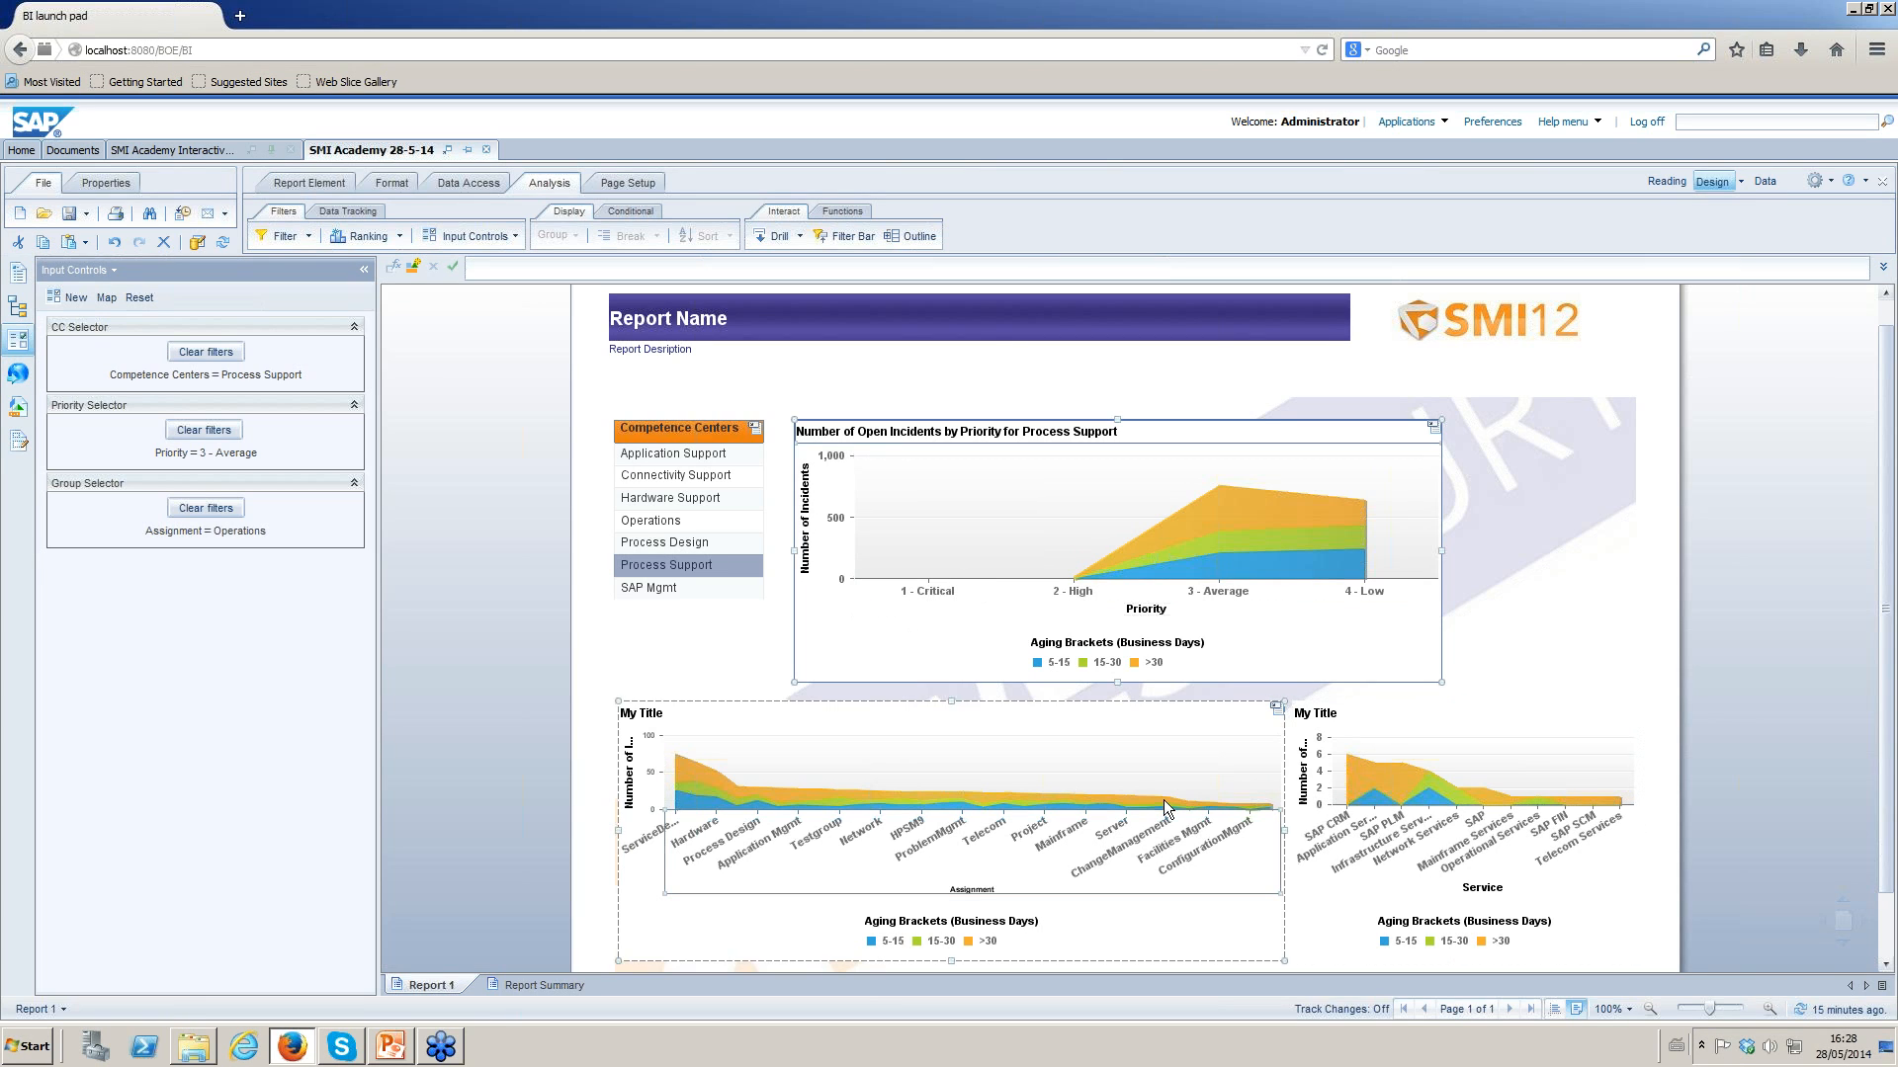
left_click(1408, 924)
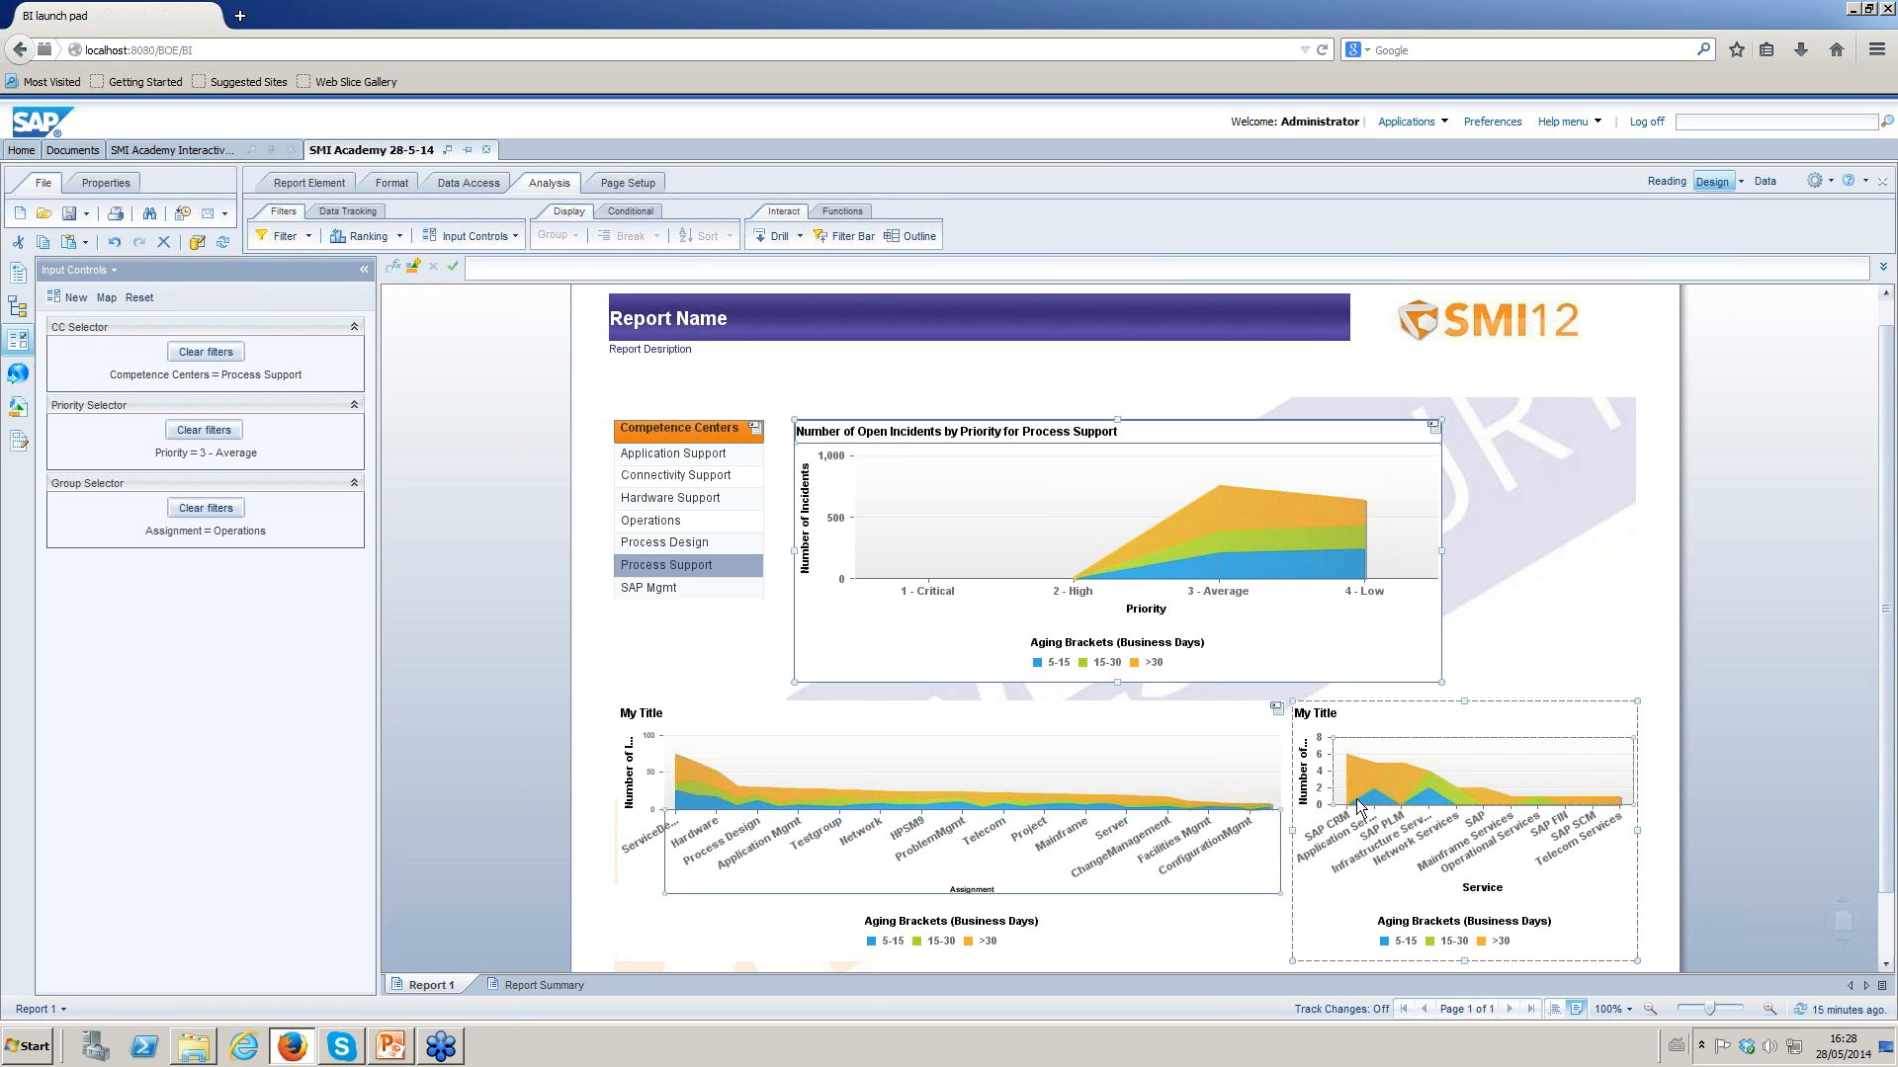
mouse_move(1356, 788)
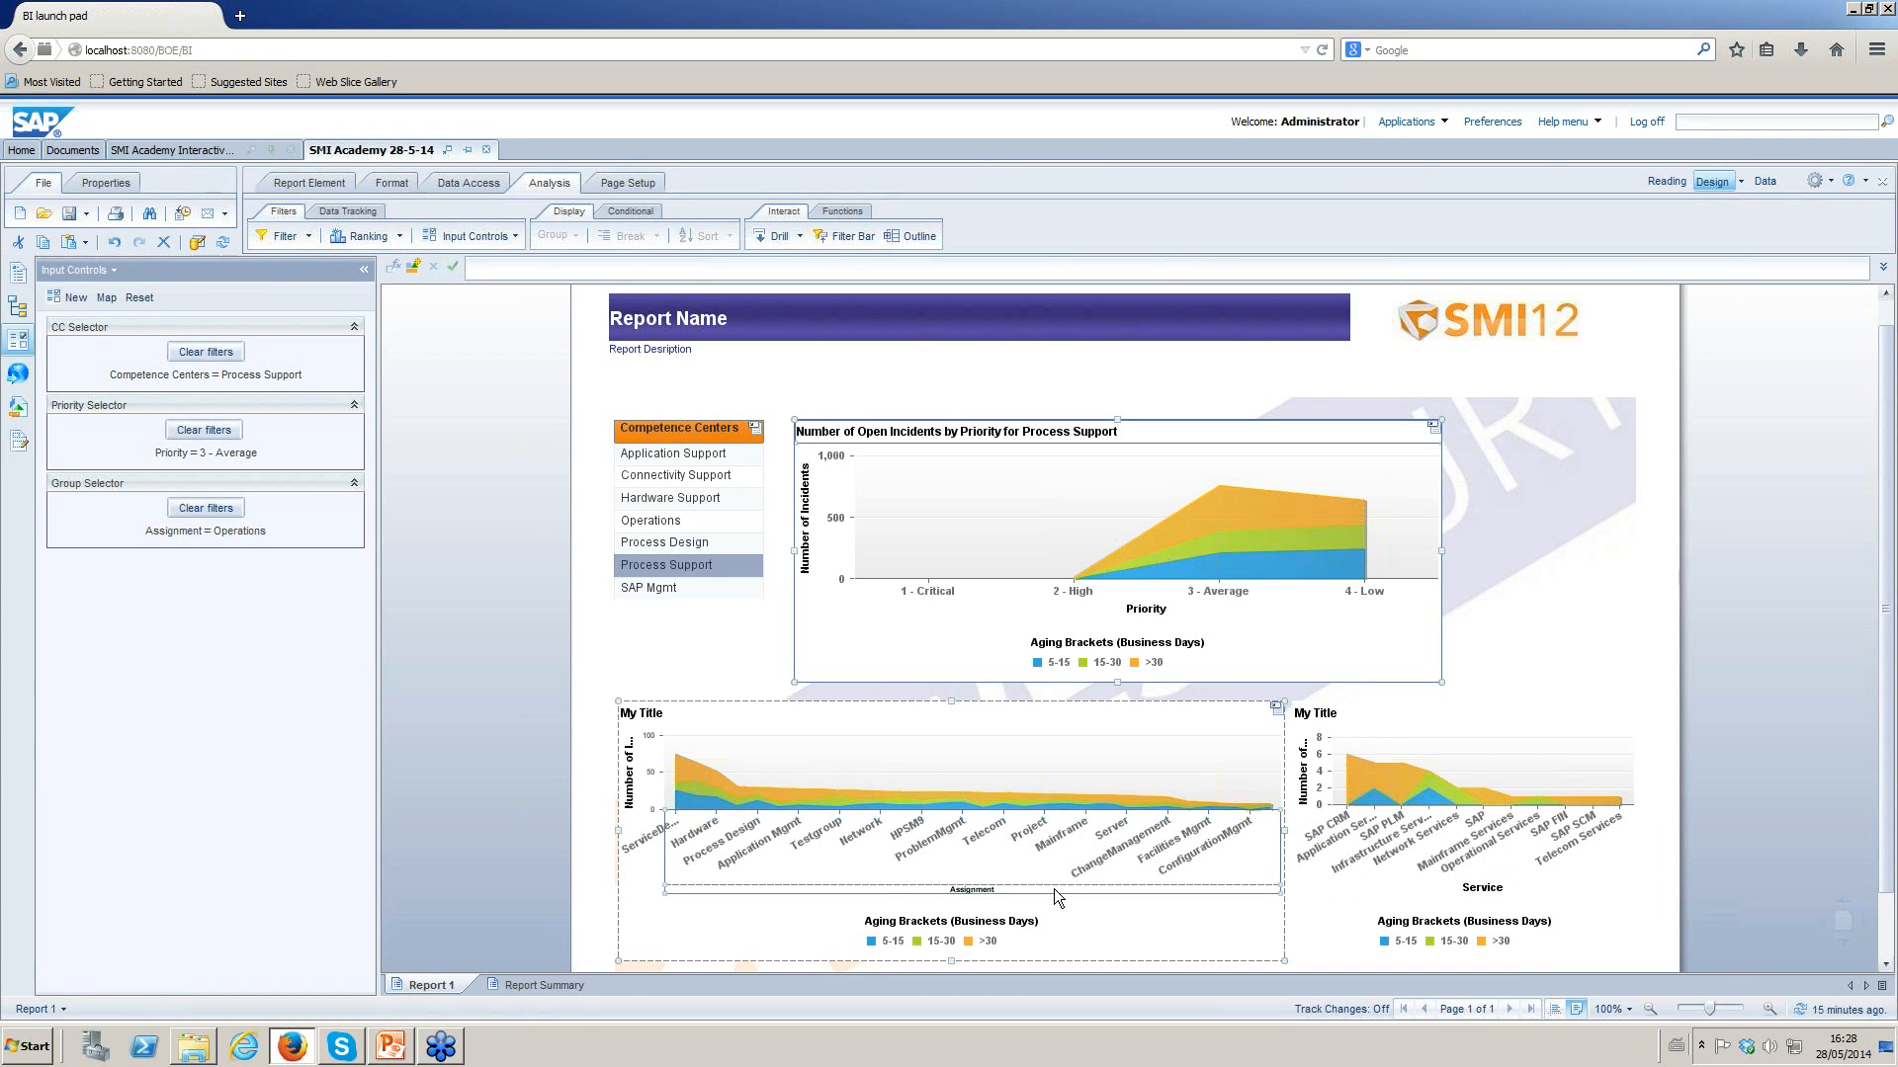
left_click(1445, 944)
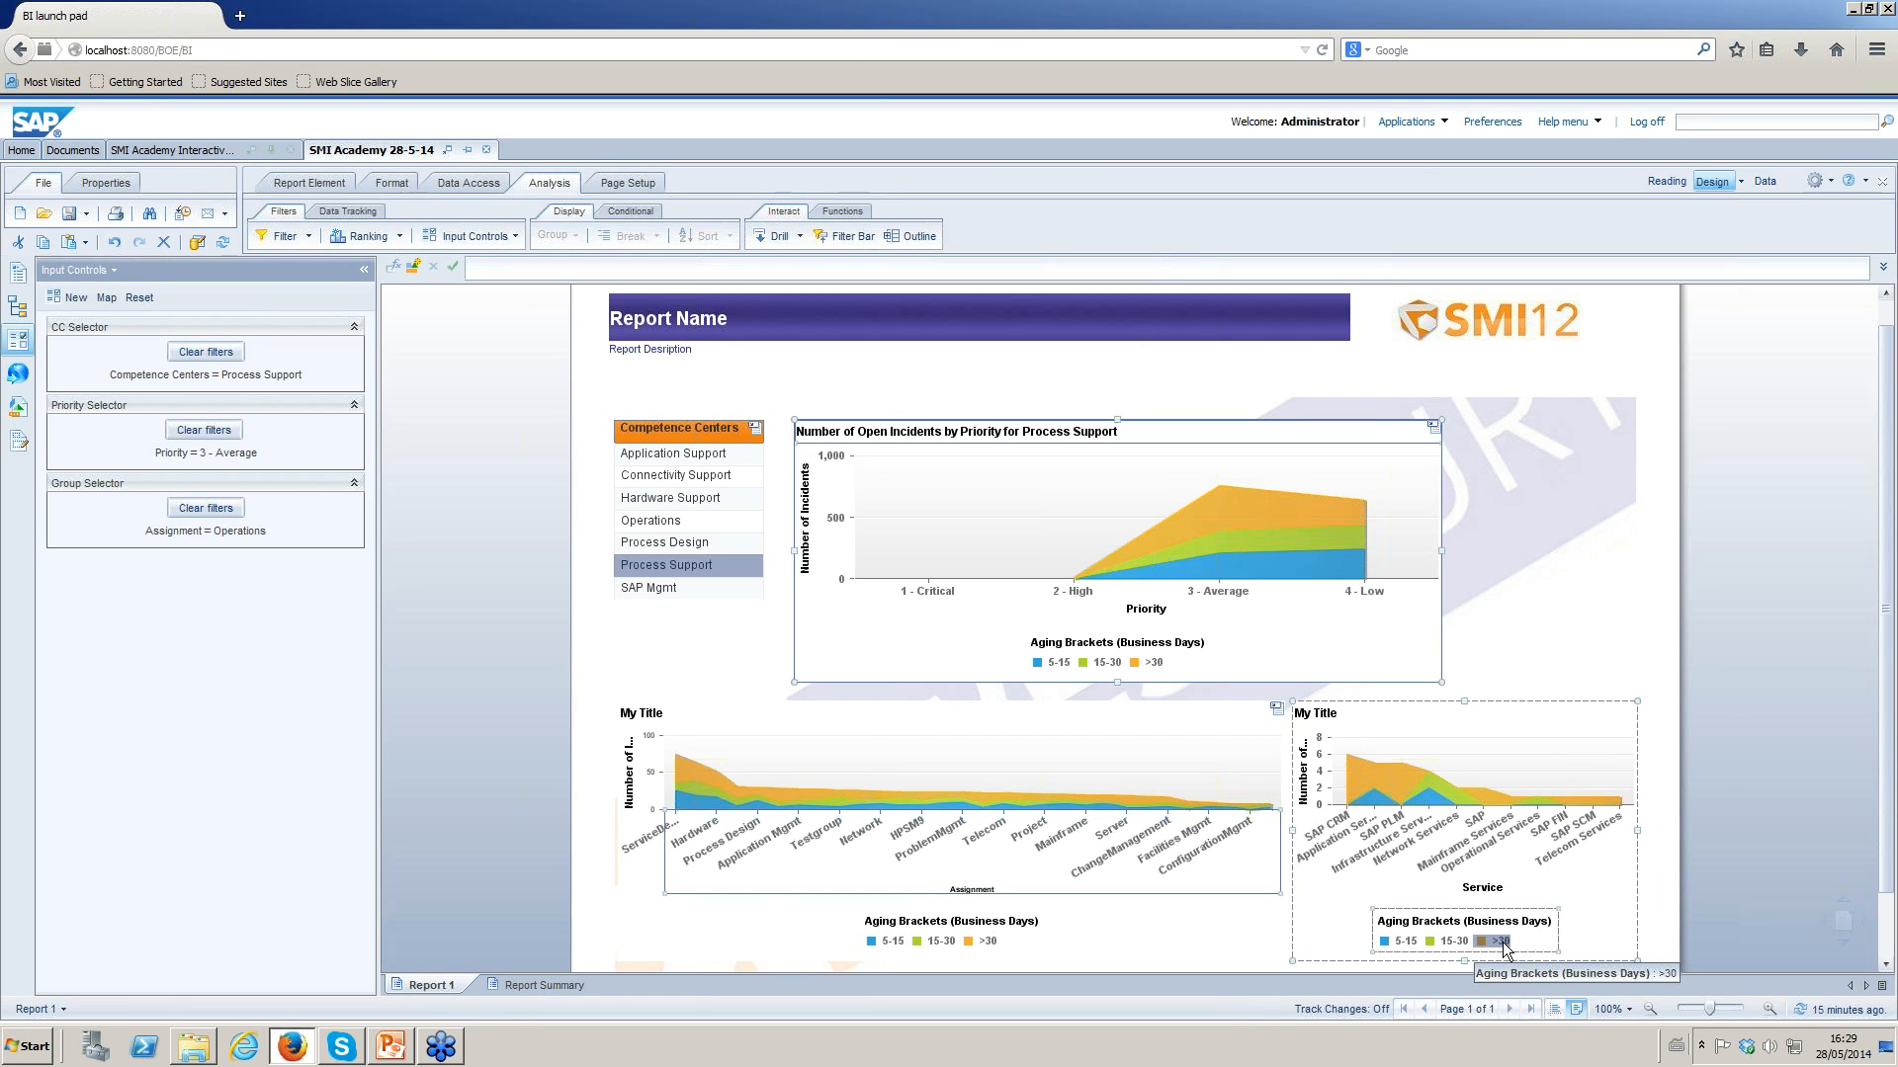
left_click(1189, 911)
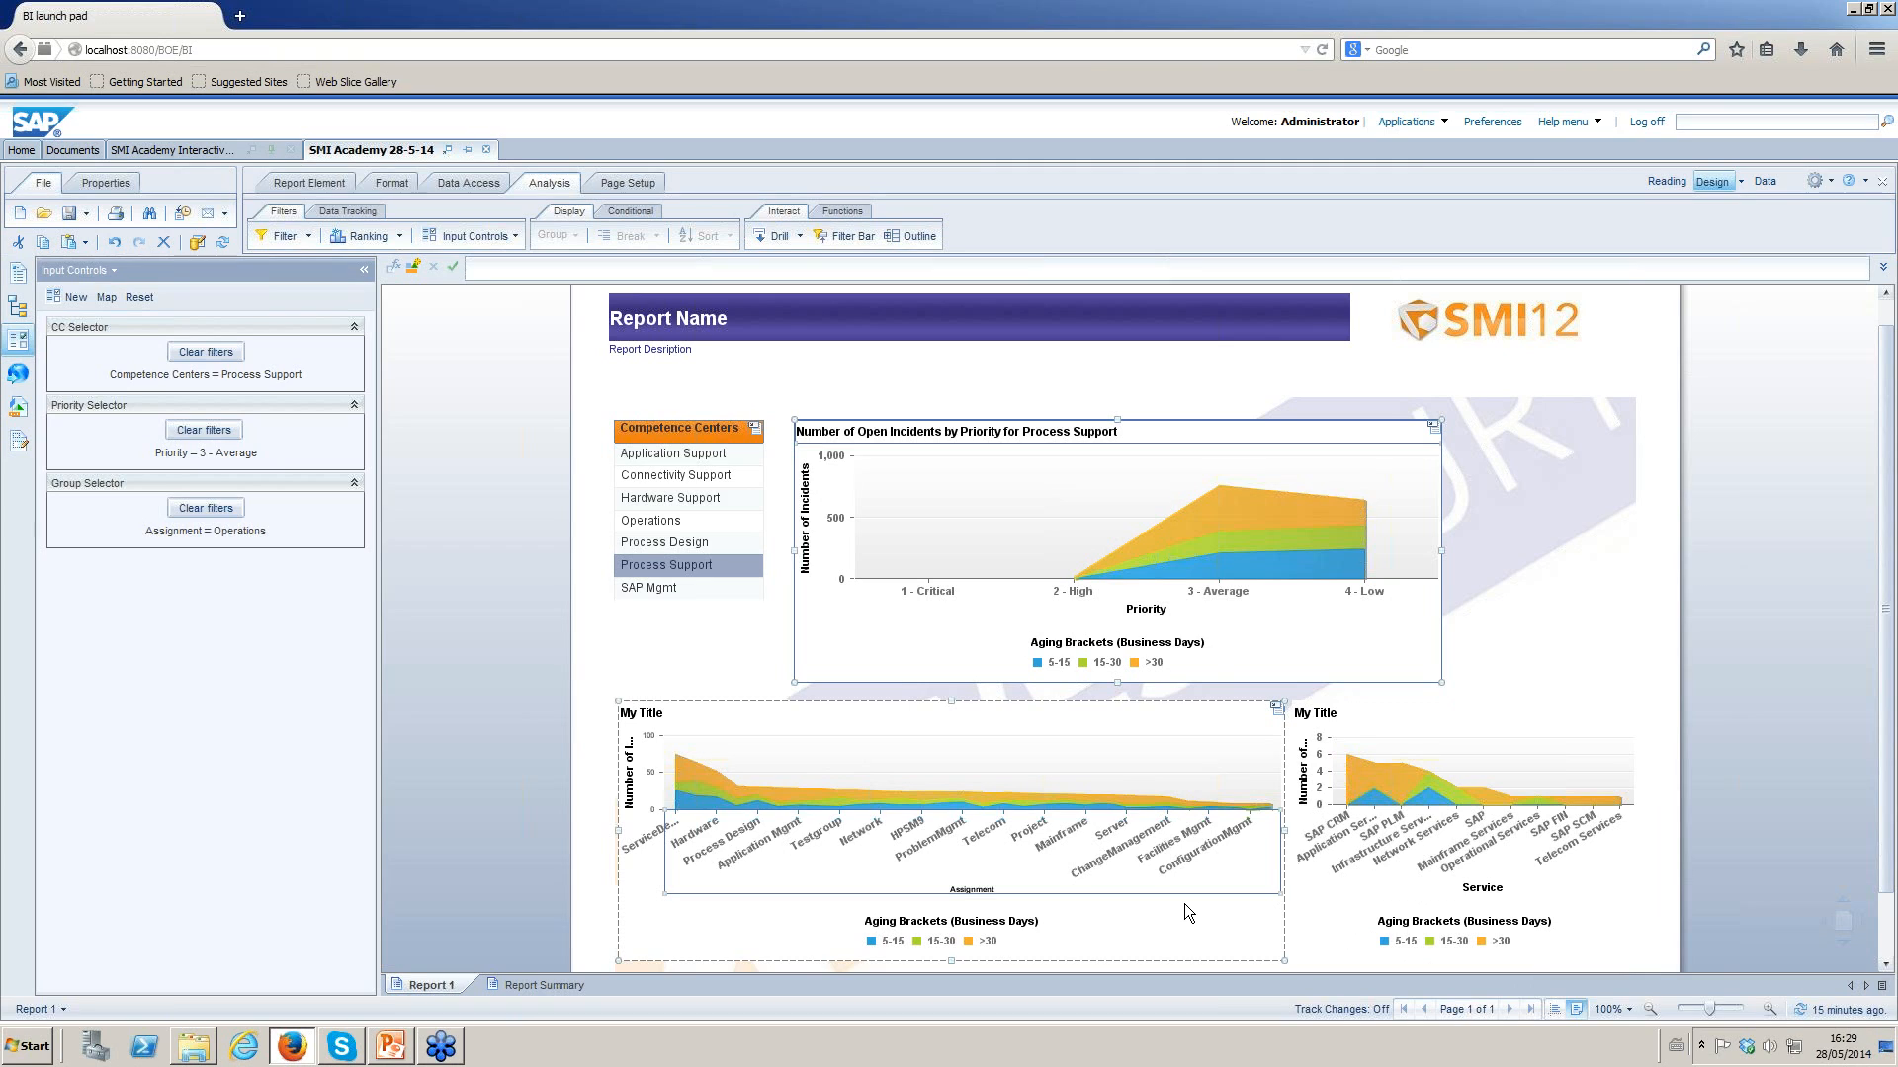
left_click(1411, 957)
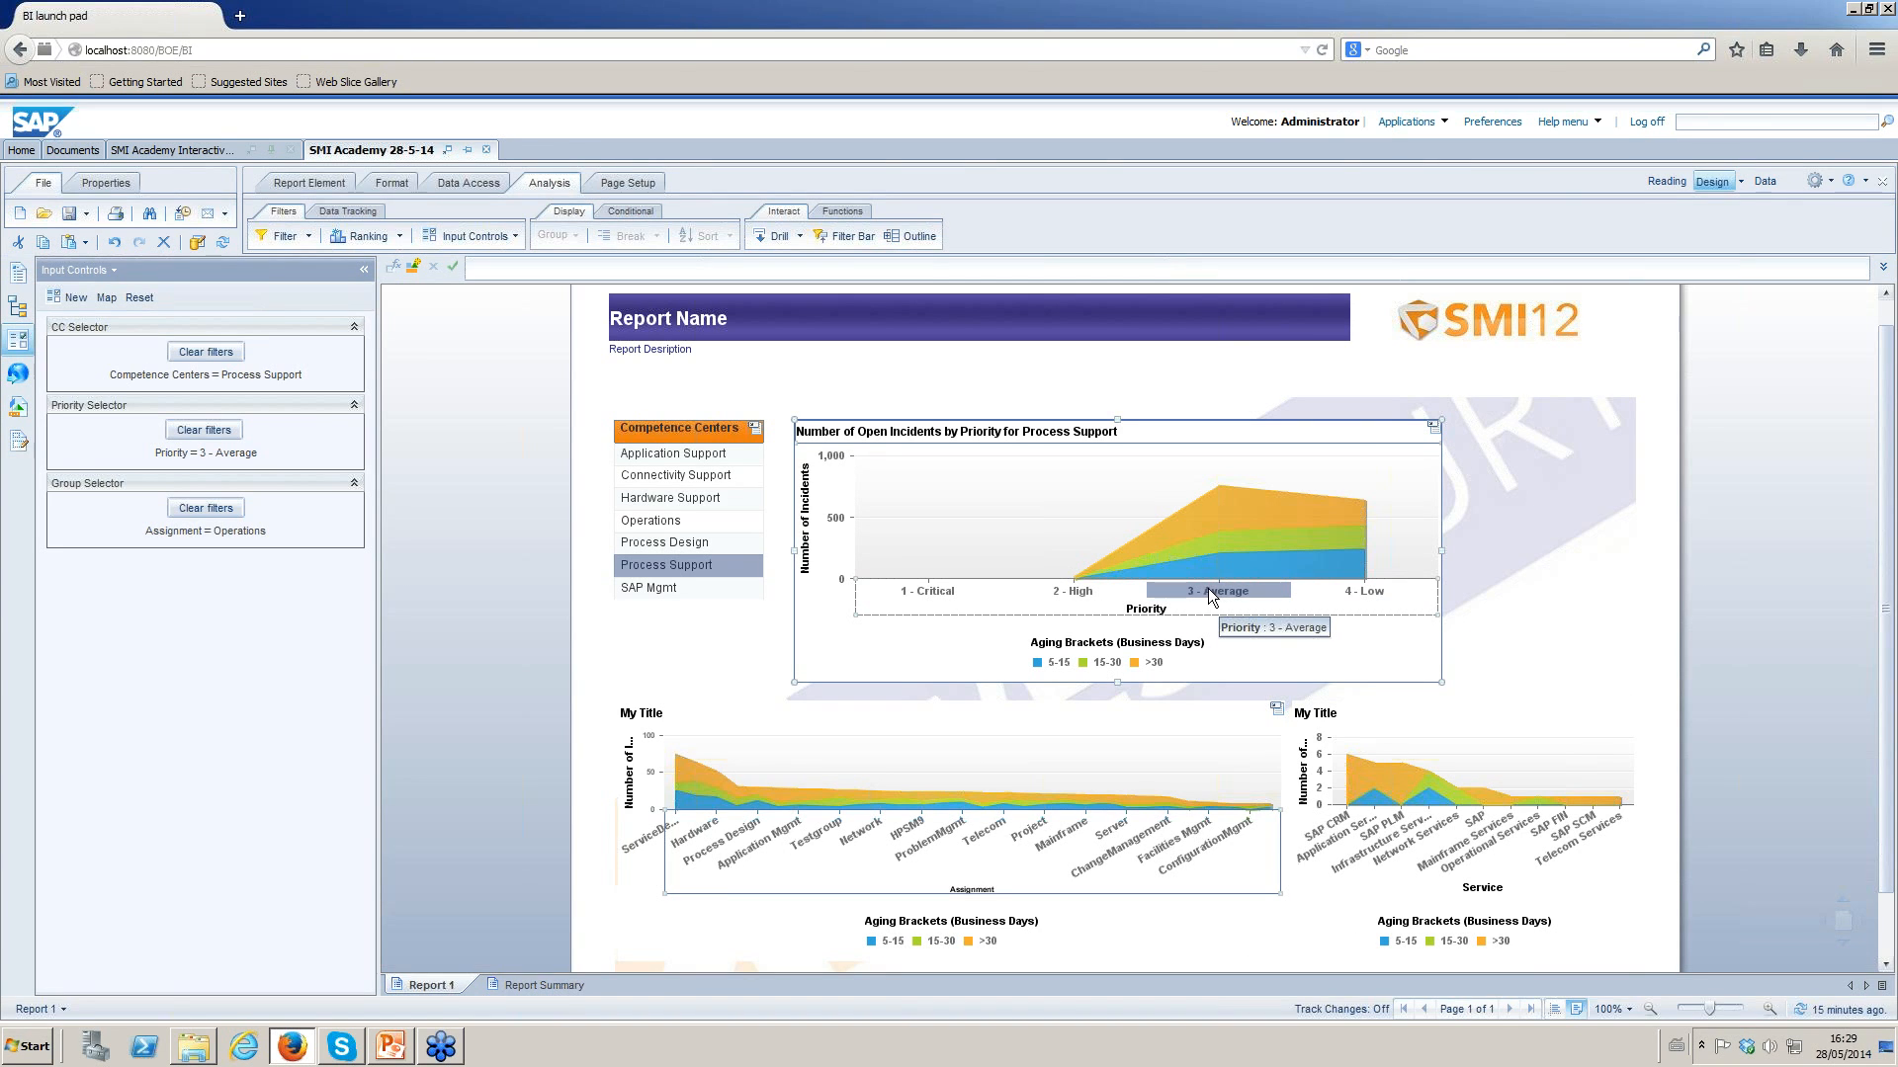
Set the aging bracket series colors as default colors in the Priority, Assignment and Service charts.
right_click(1131, 662)
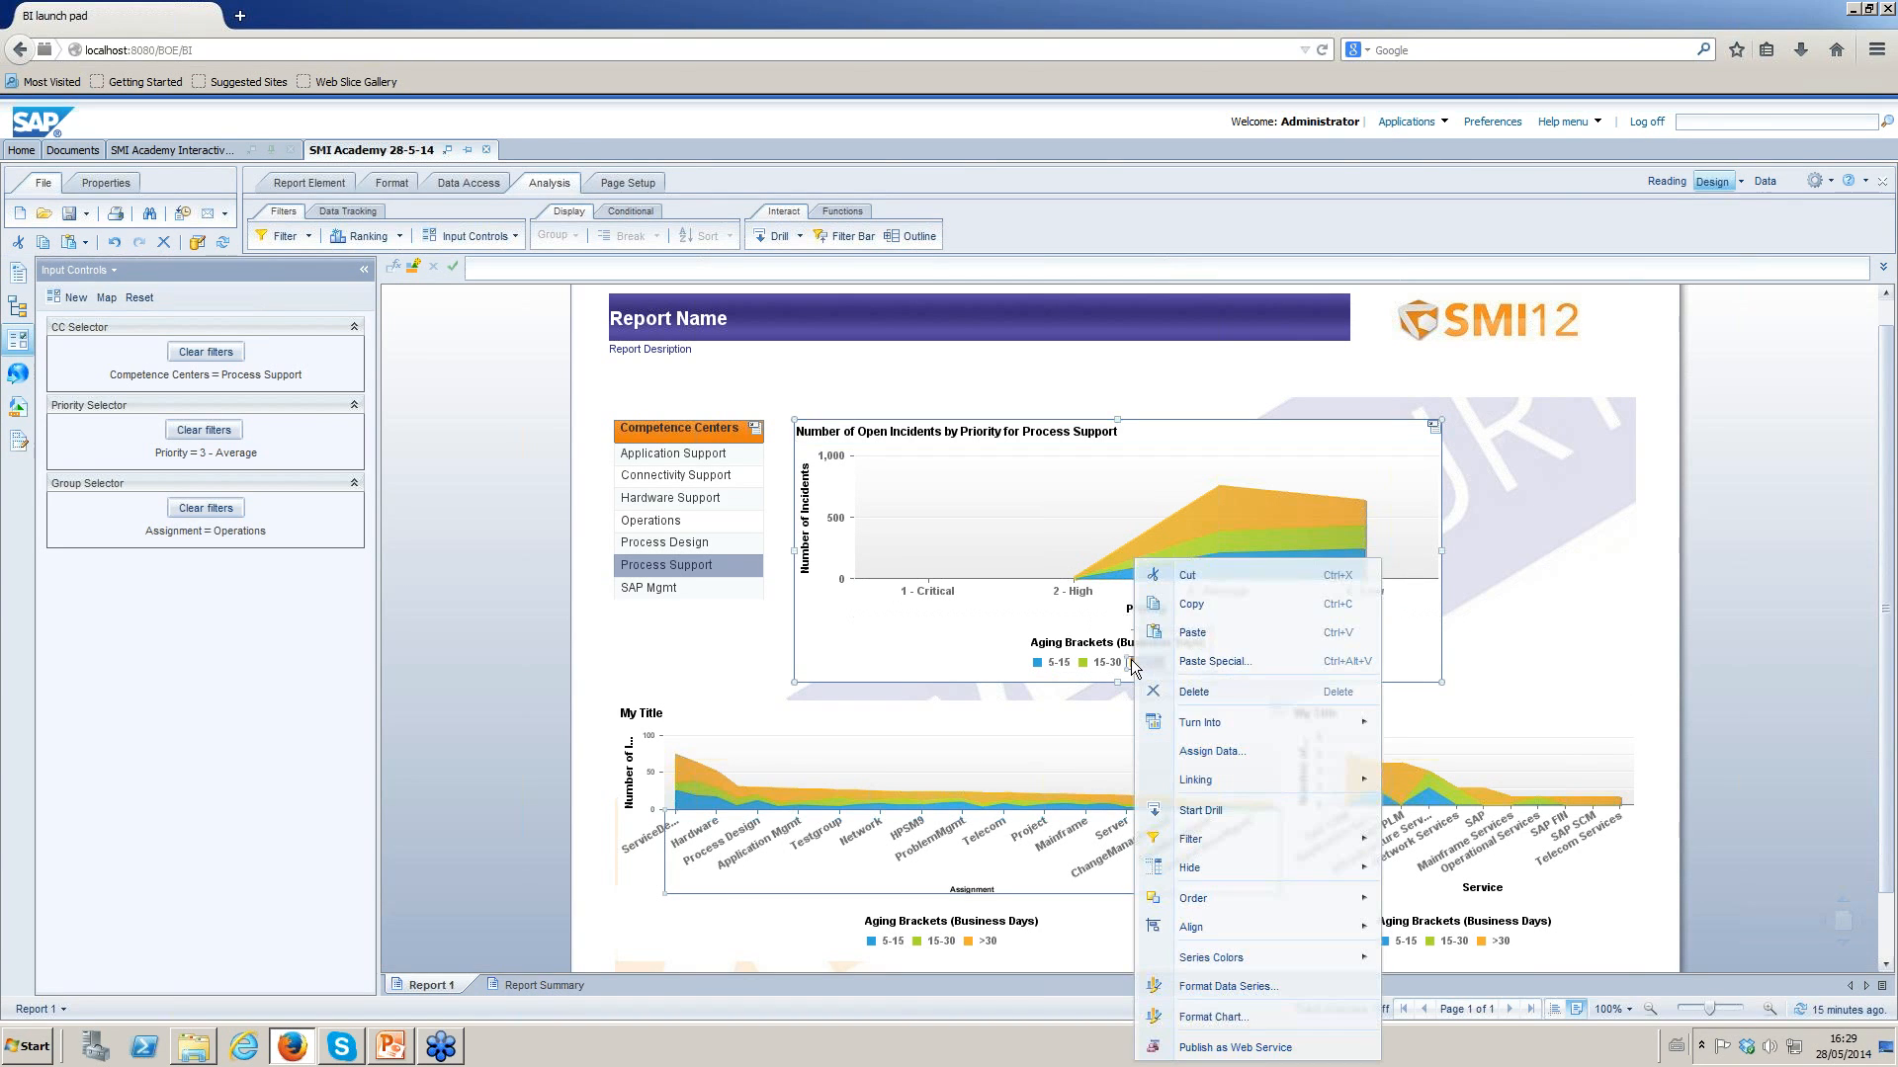
mouse_move(1270, 963)
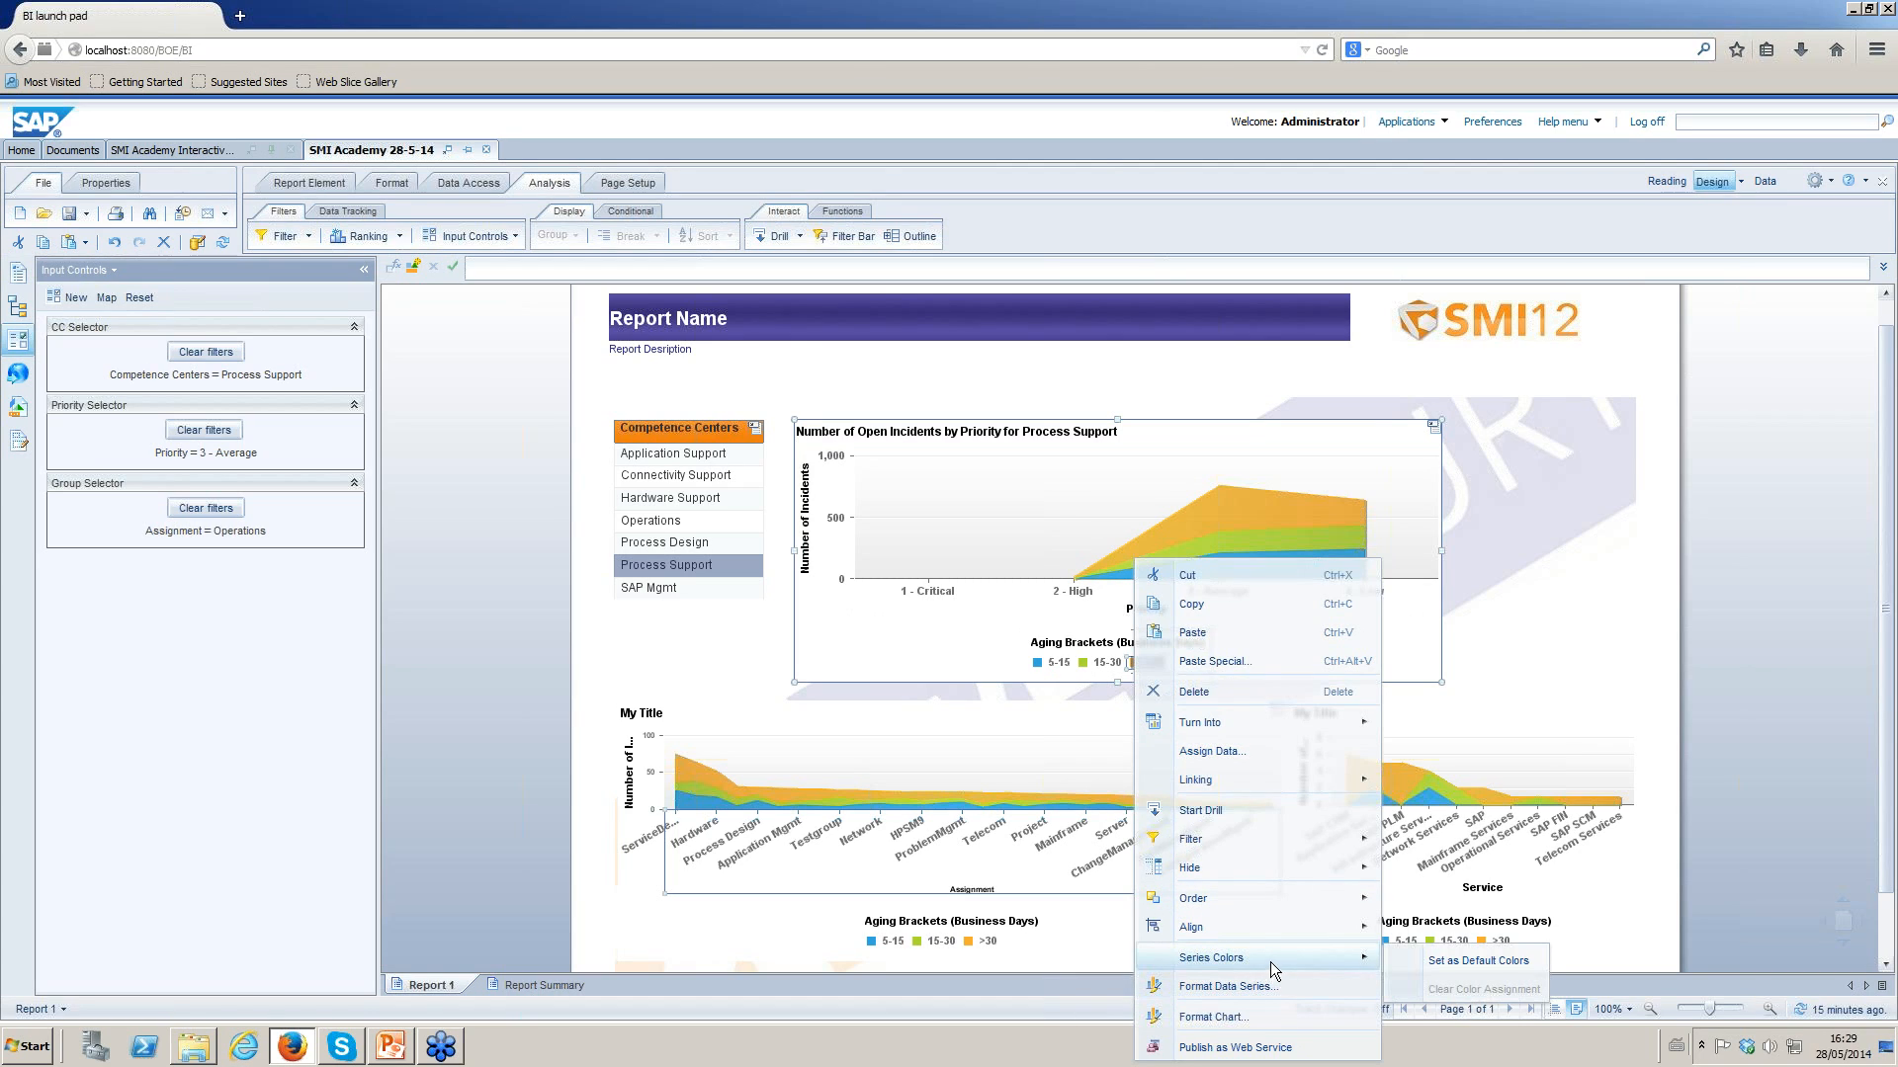
left_click(1478, 961)
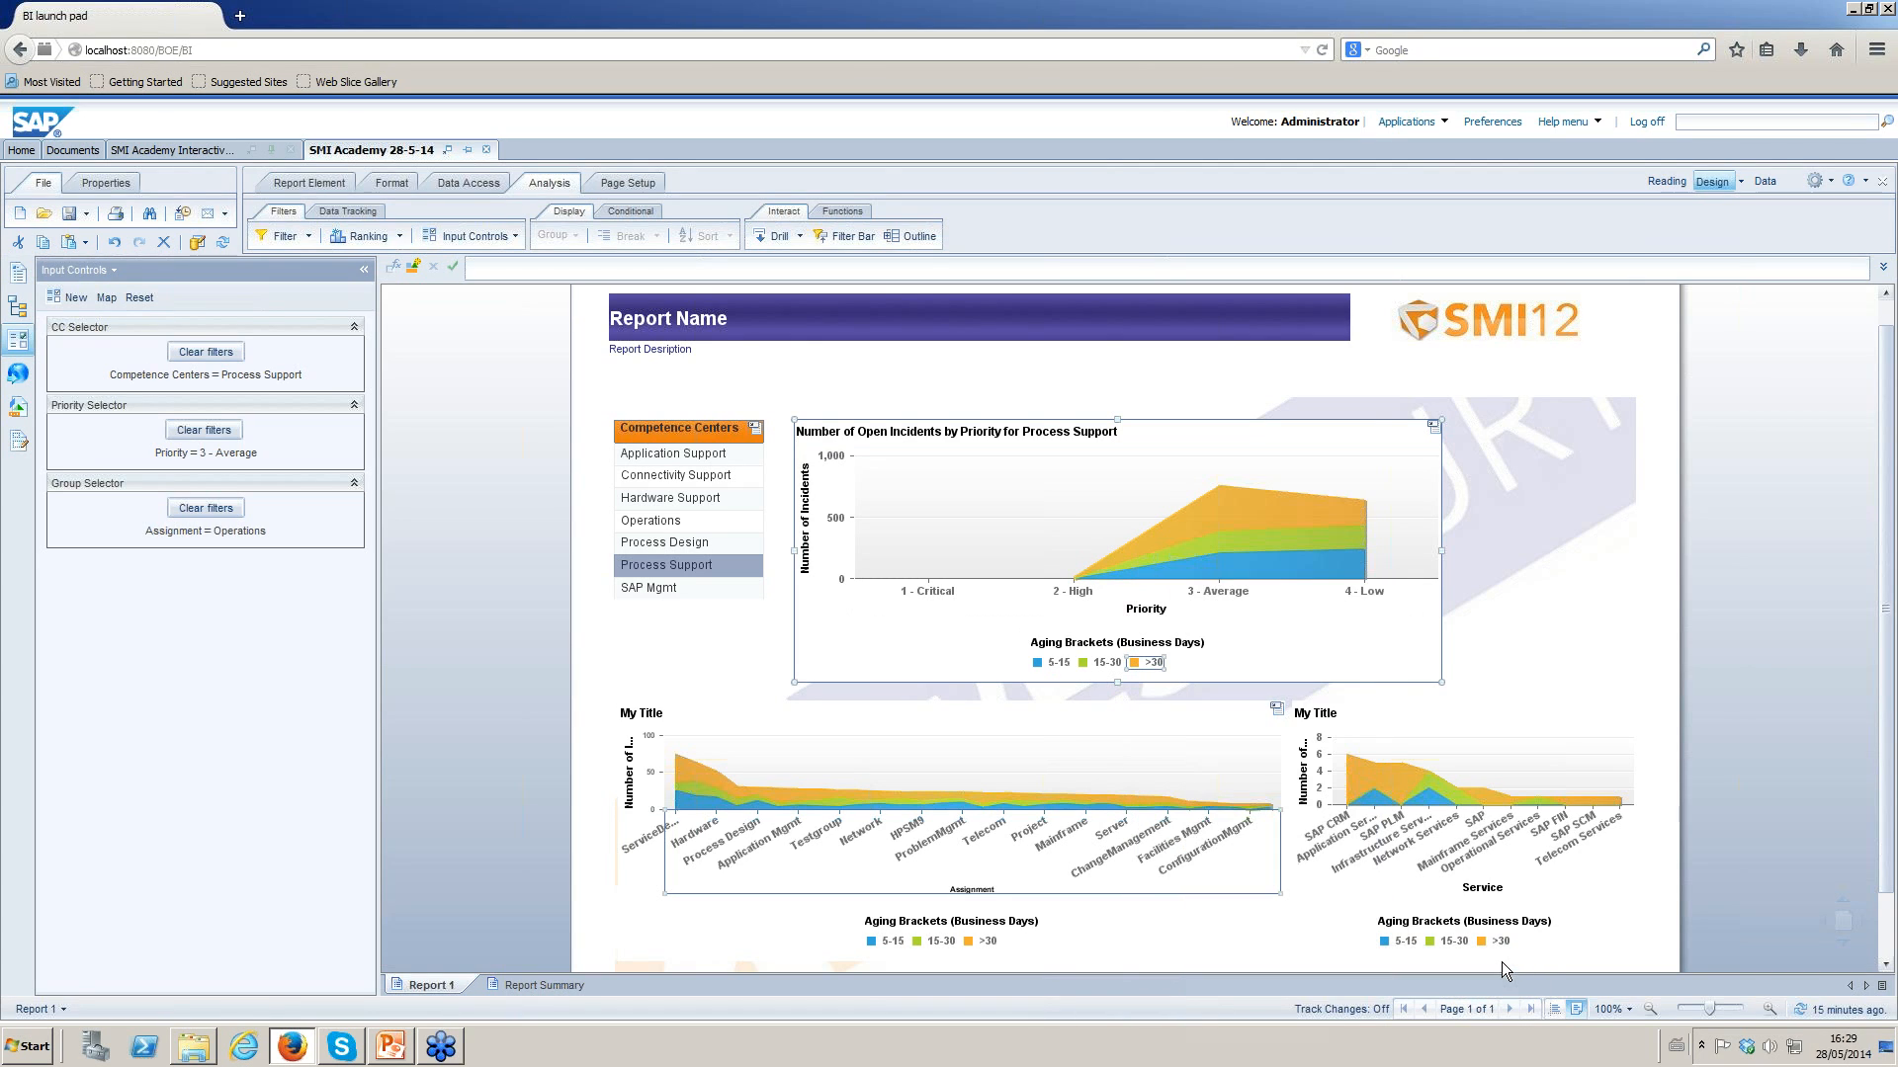
right_click(983, 952)
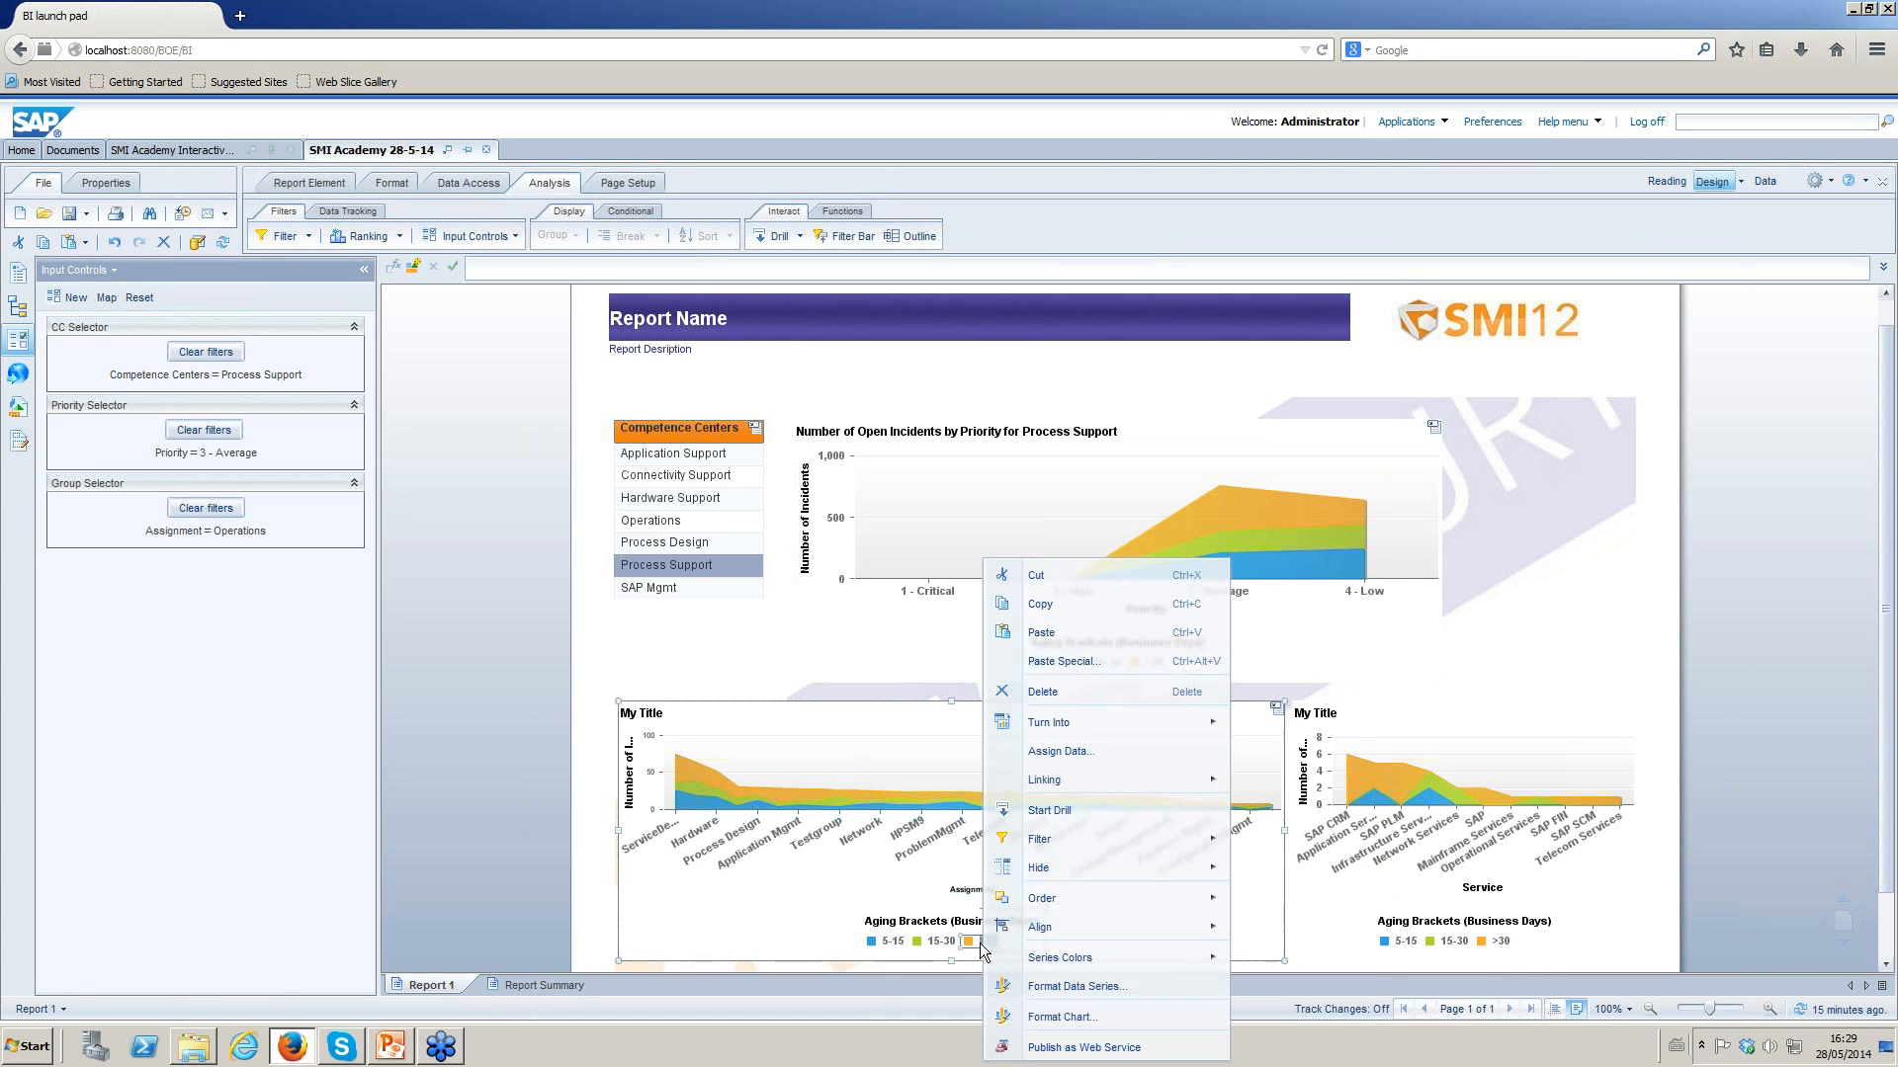
mouse_move(1087, 958)
left_click(1335, 966)
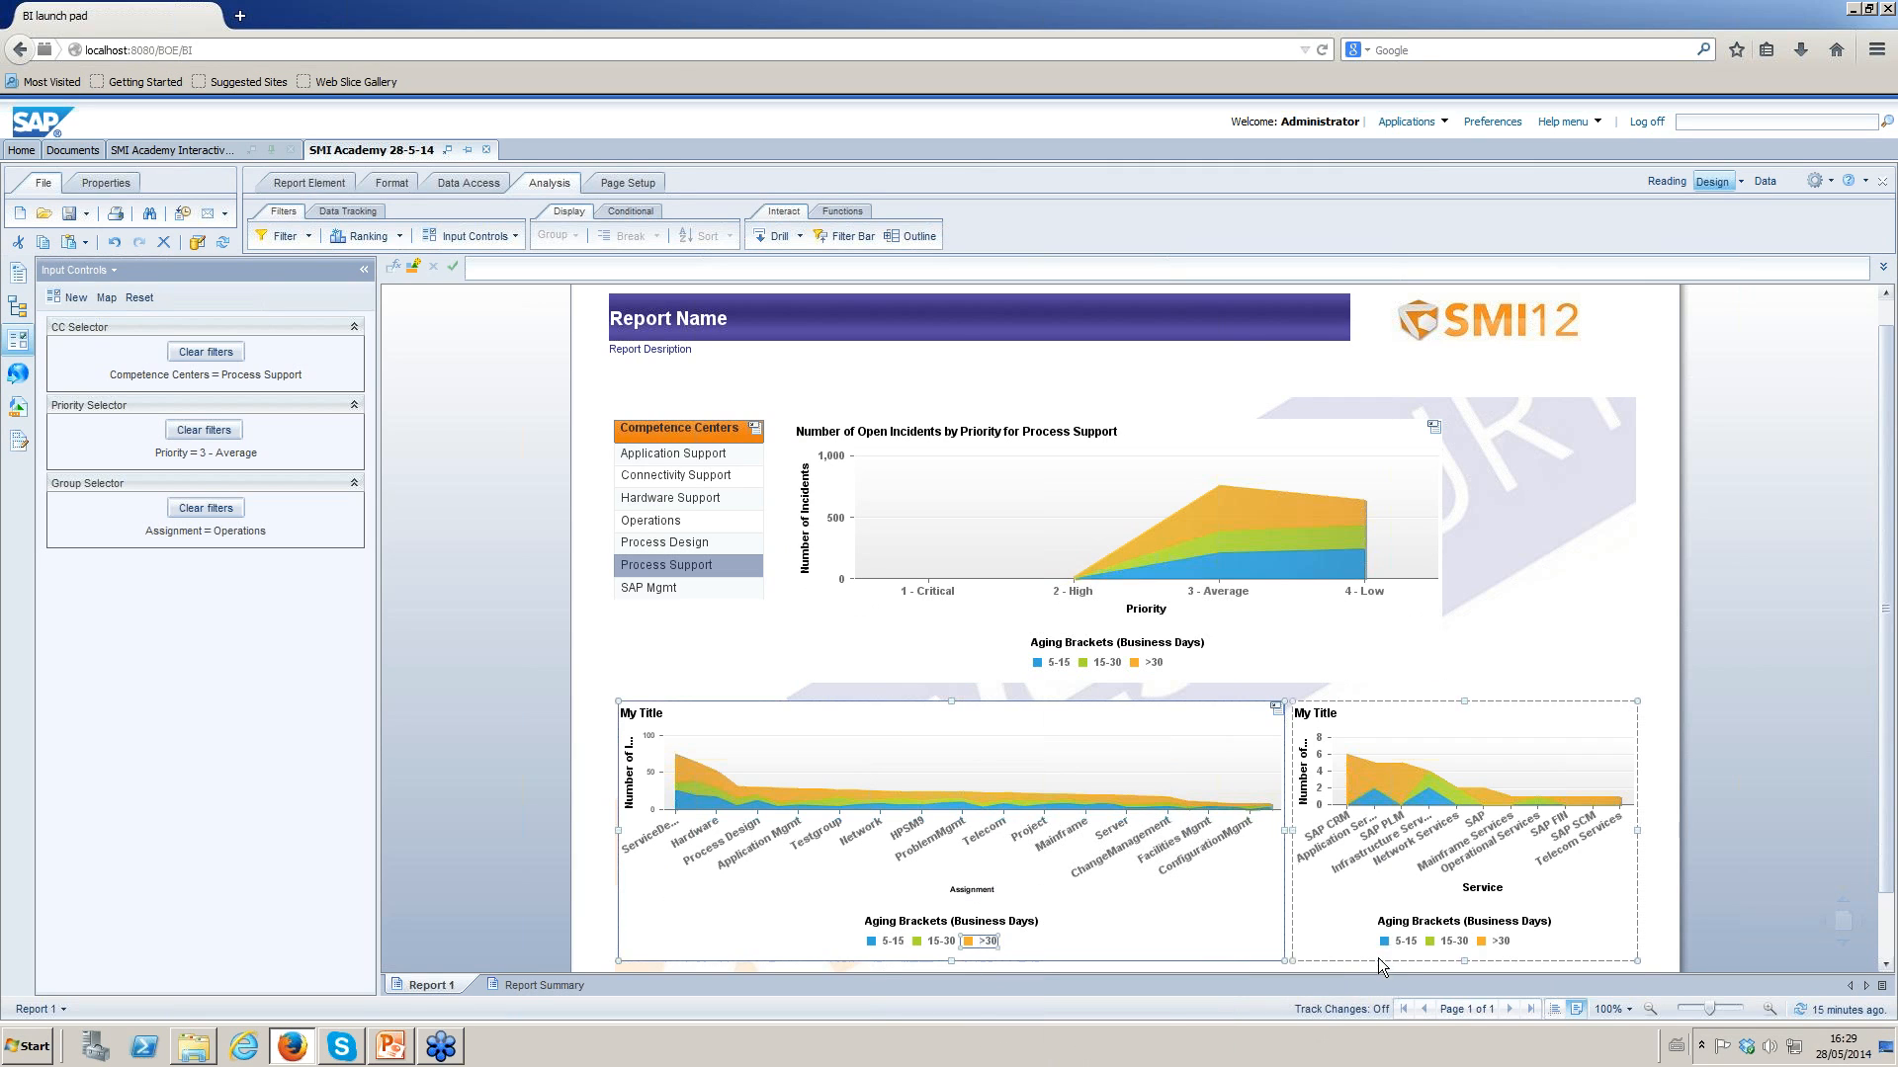
right_click(1448, 941)
mouse_move(1557, 953)
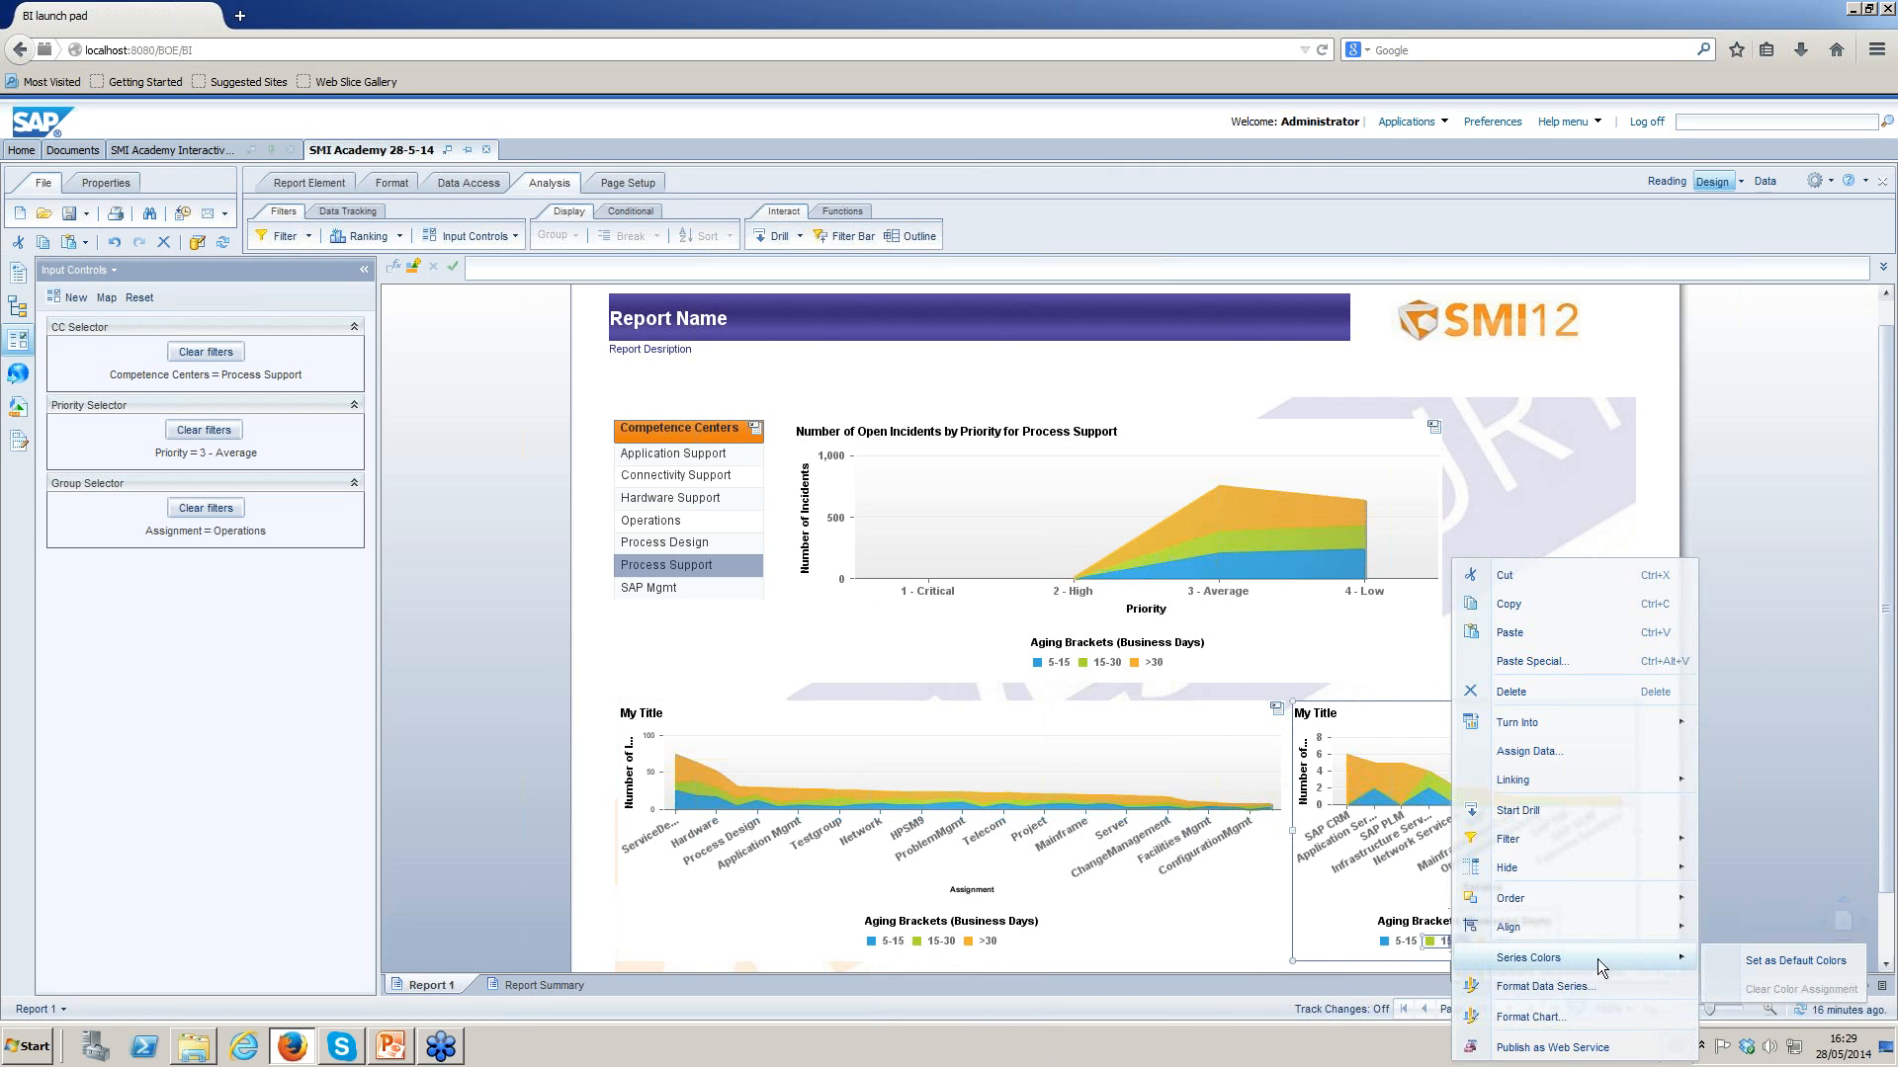
left_click(1771, 959)
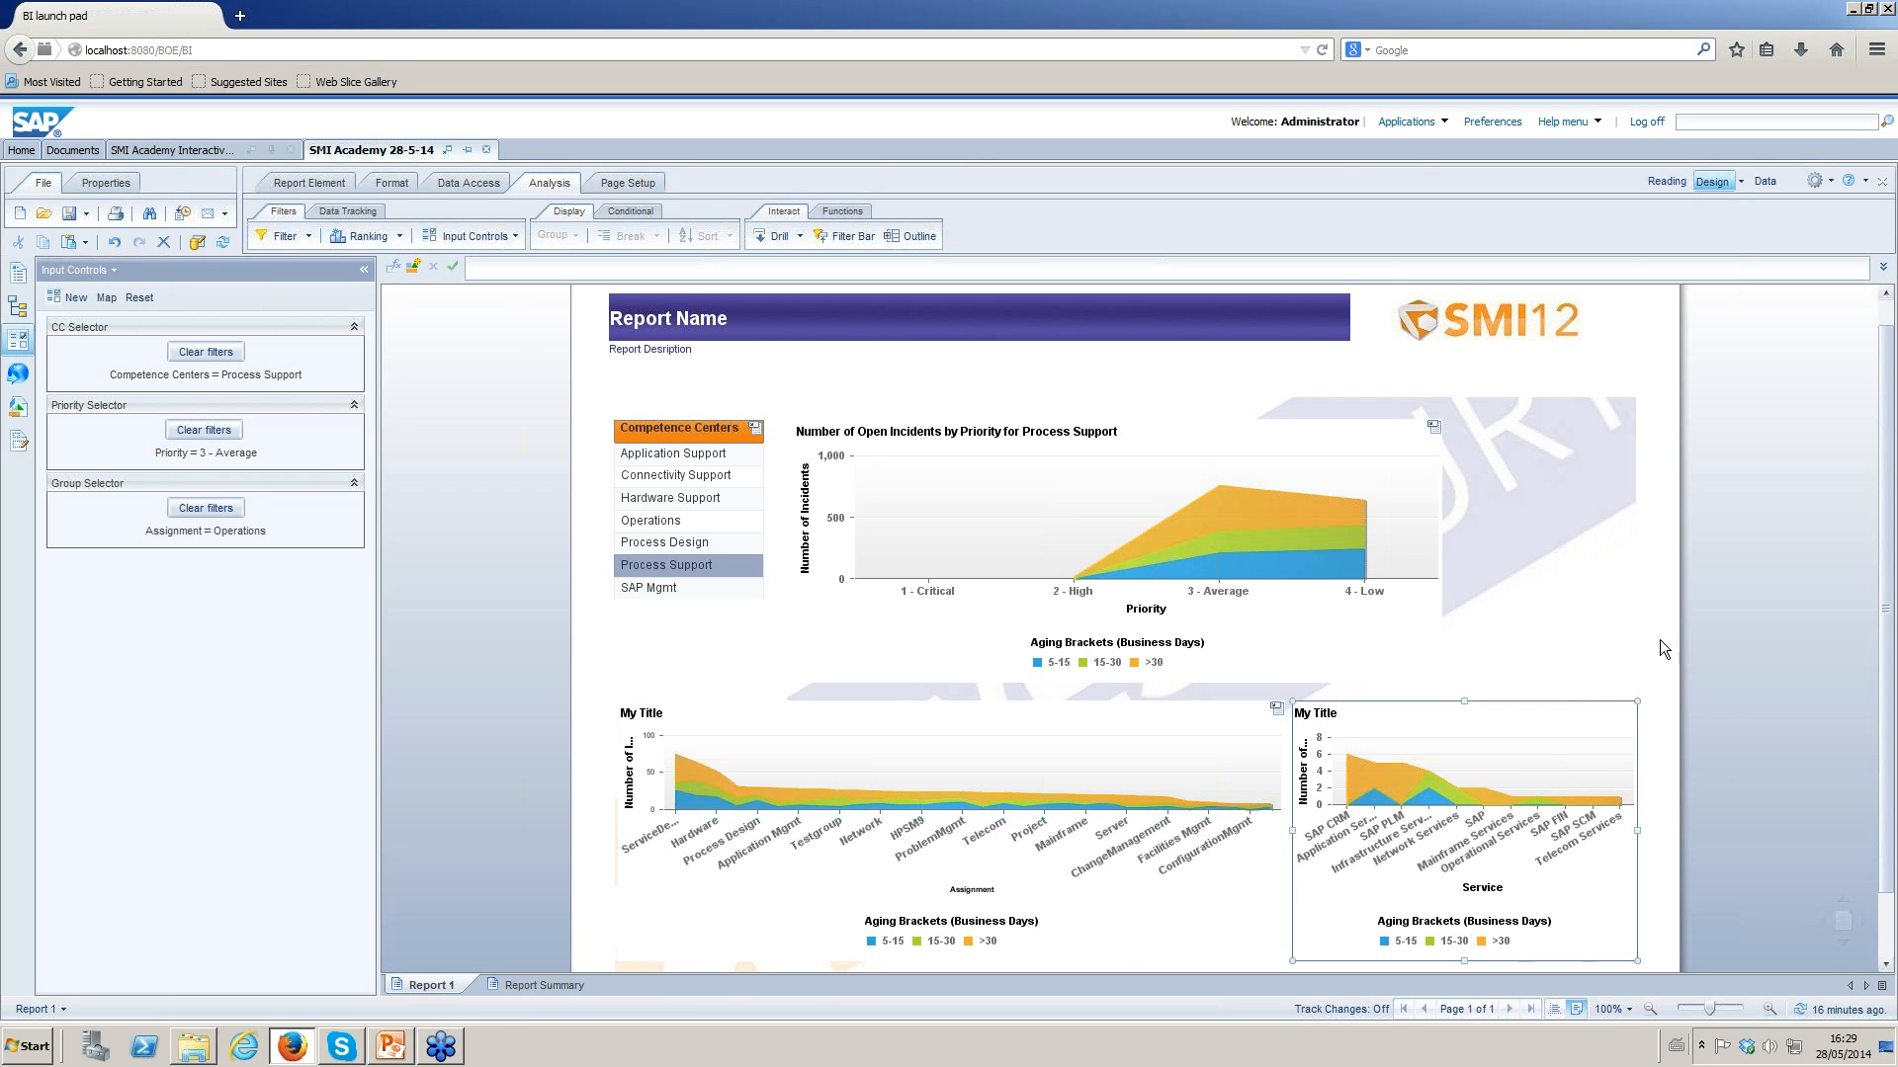
Save the SMI Academy 28-5-14 report and close it to return to the SMI Academy Interactive document.
scroll(1652, 639, "down", 2)
left_click(69, 213)
left_click(487, 150)
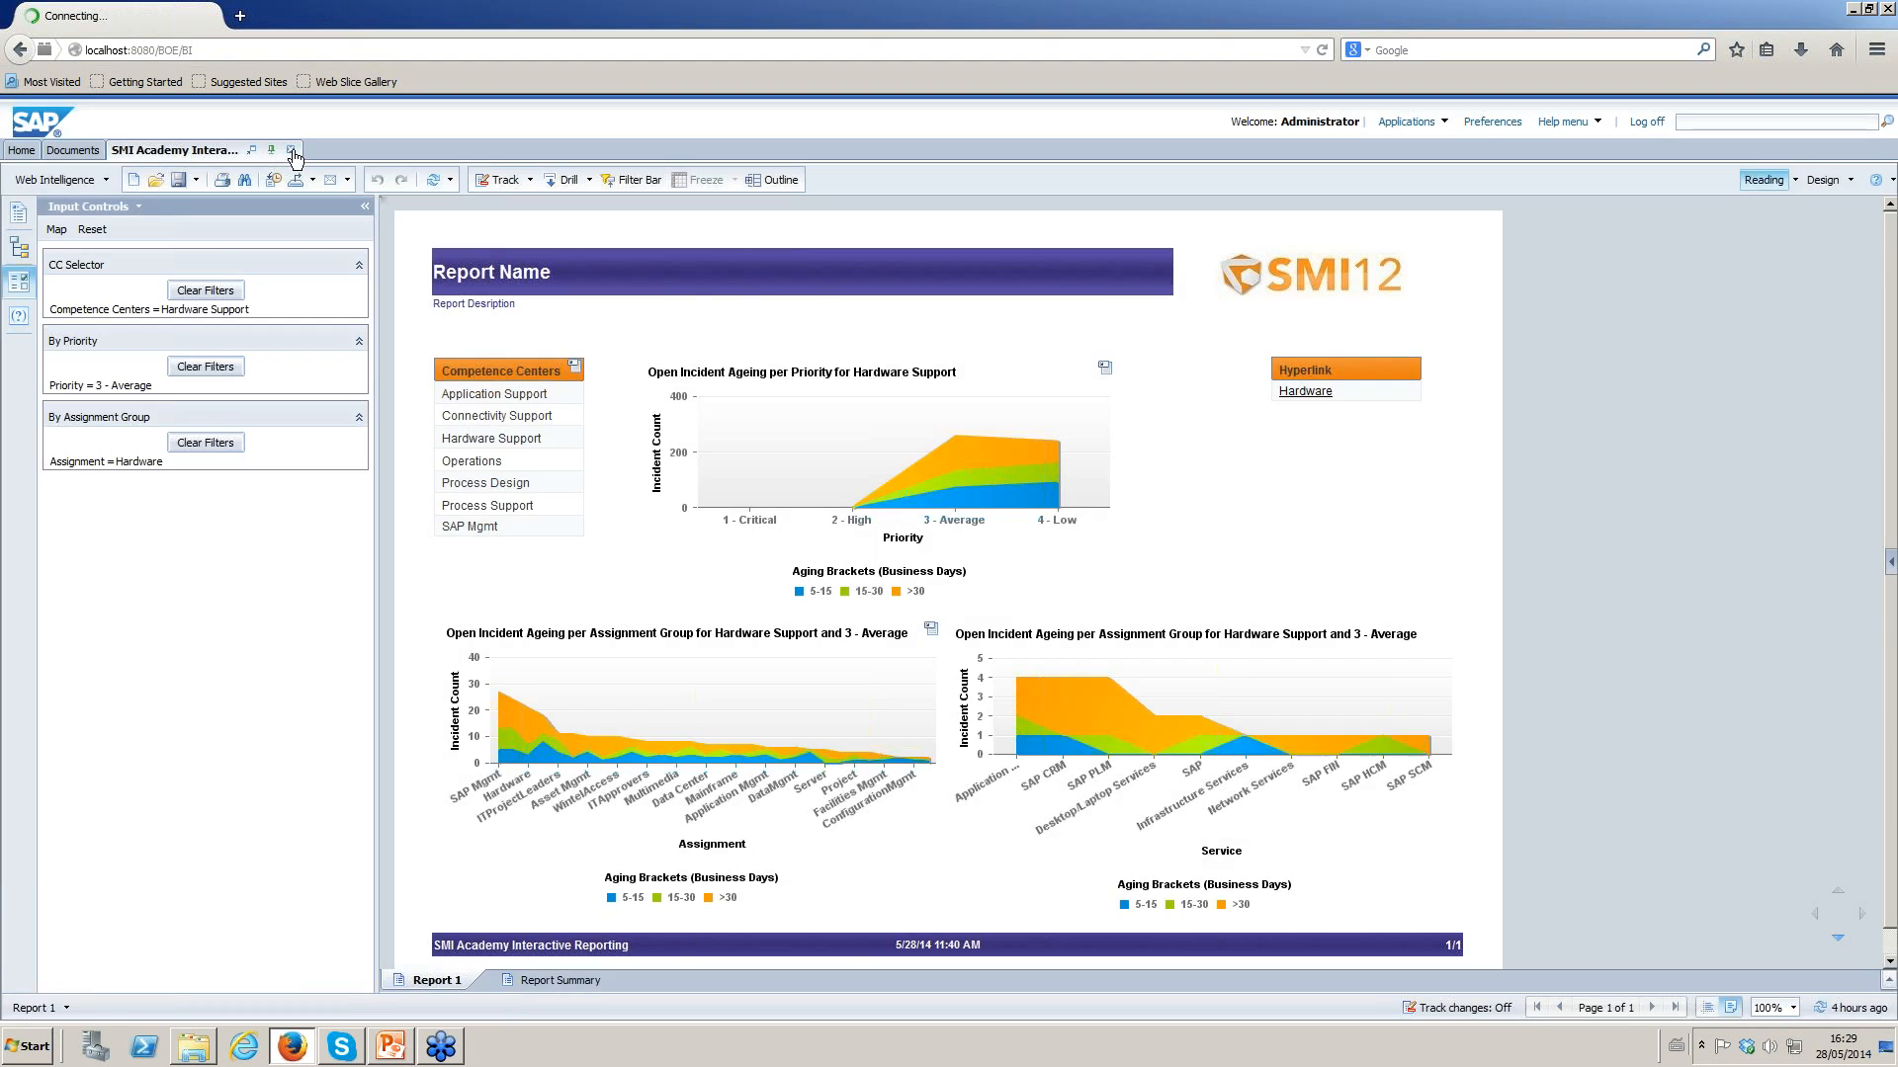
Close the interactive example report and open SMI Academy 28-5-14 from My Favorites.
left_click(290, 150)
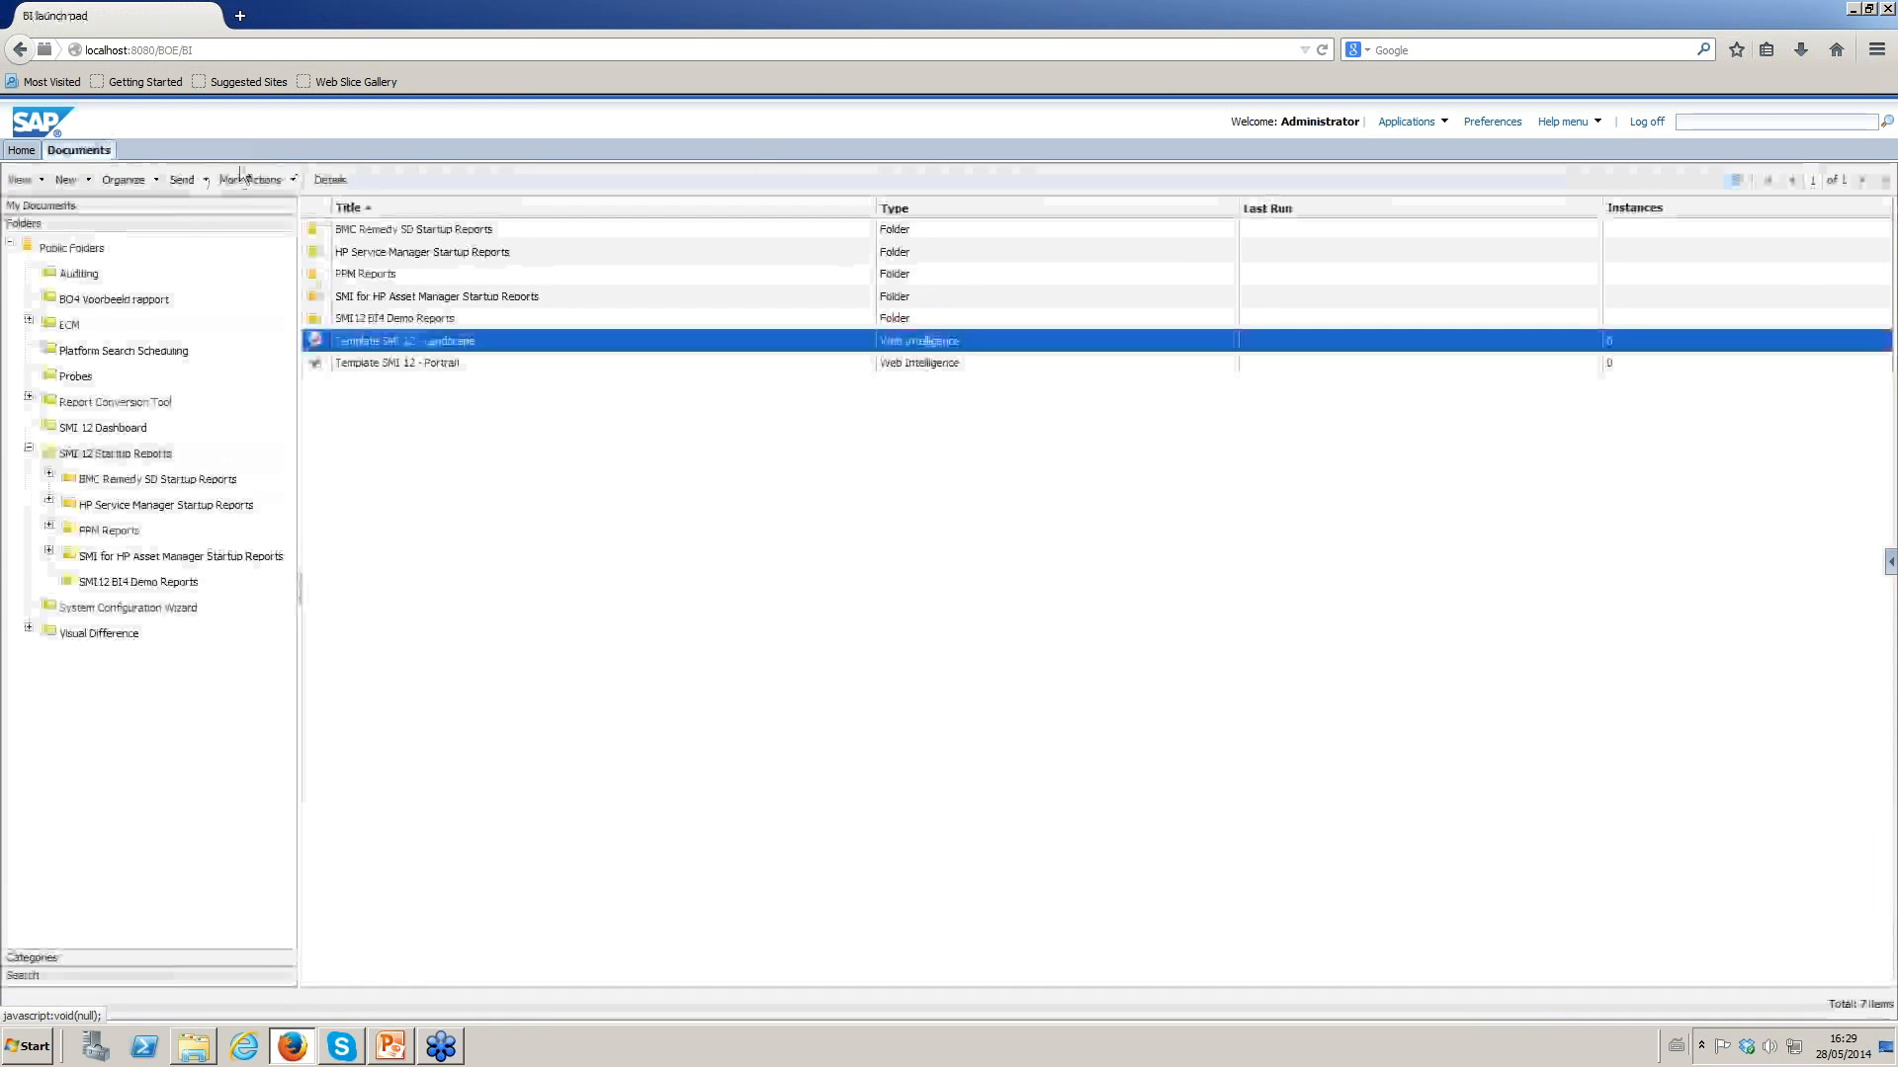
left_click(41, 206)
left_click(9, 227)
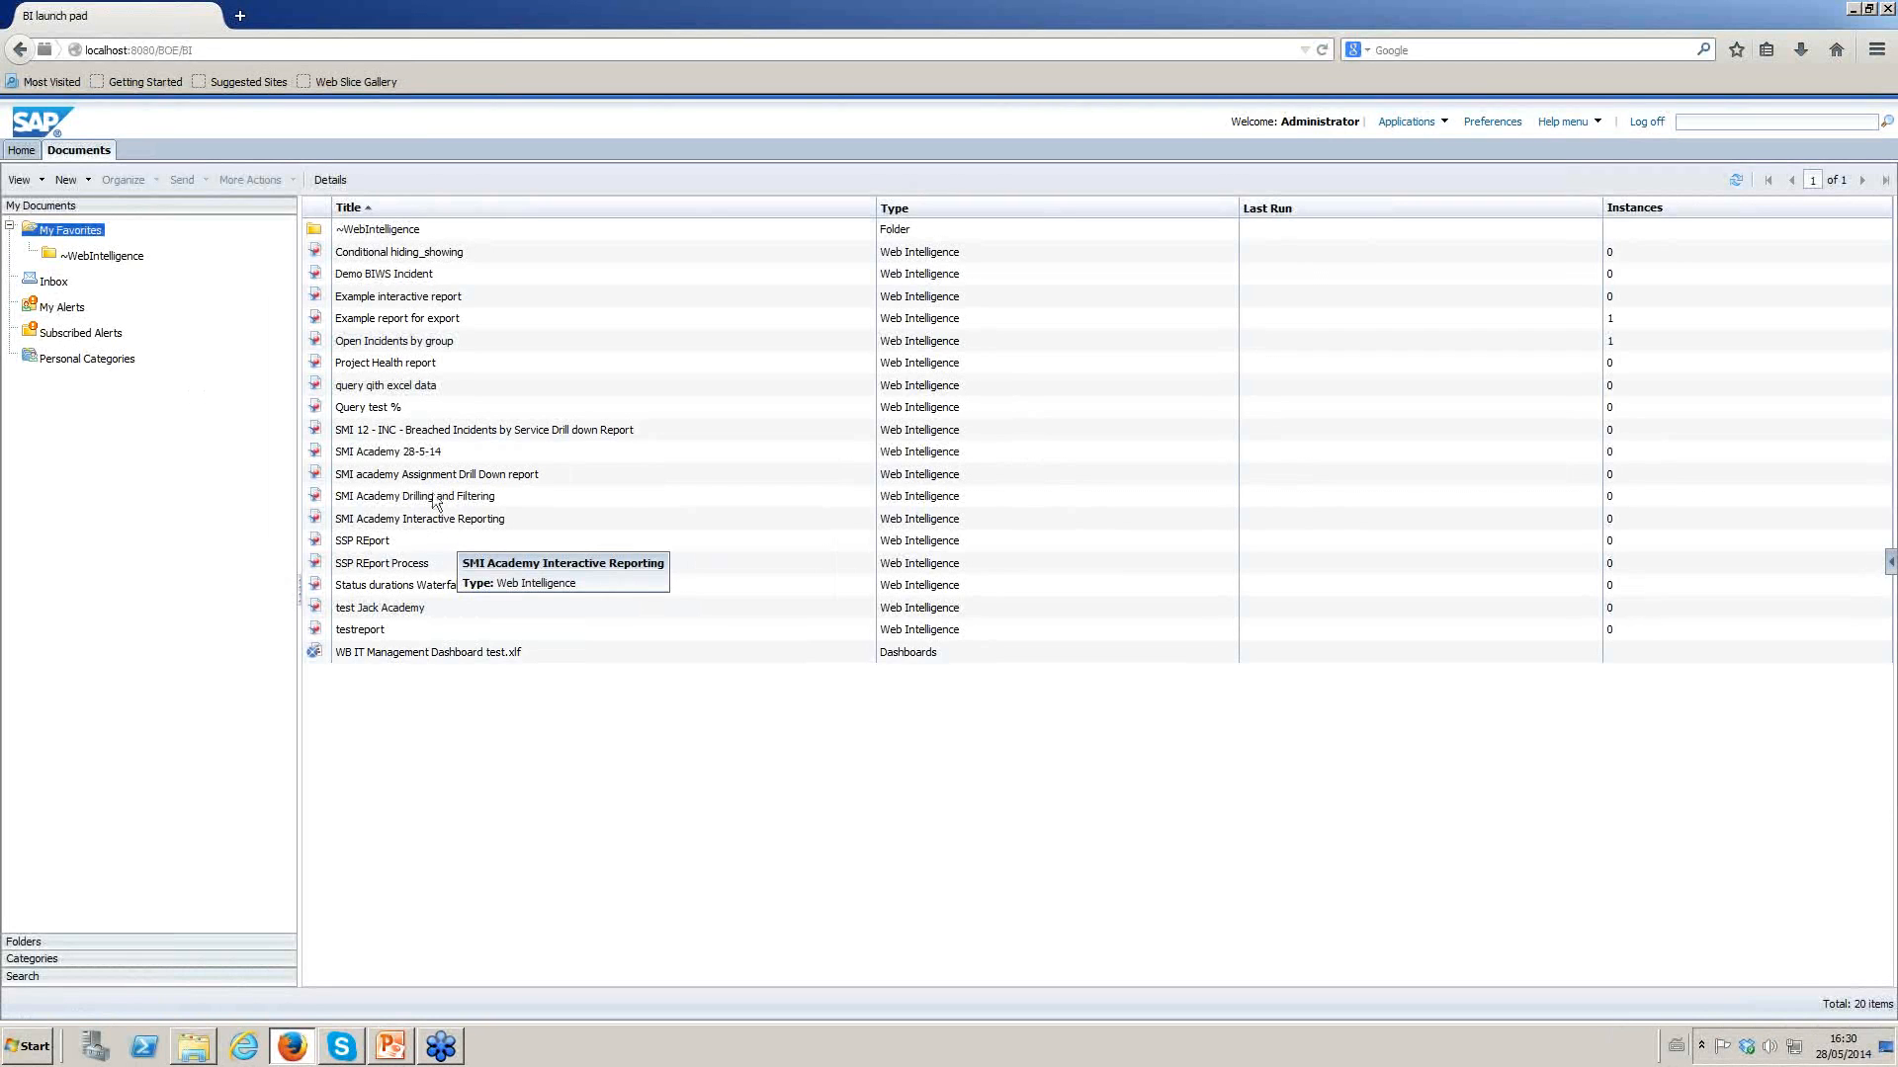
left_click(423, 453)
double_click(378, 452)
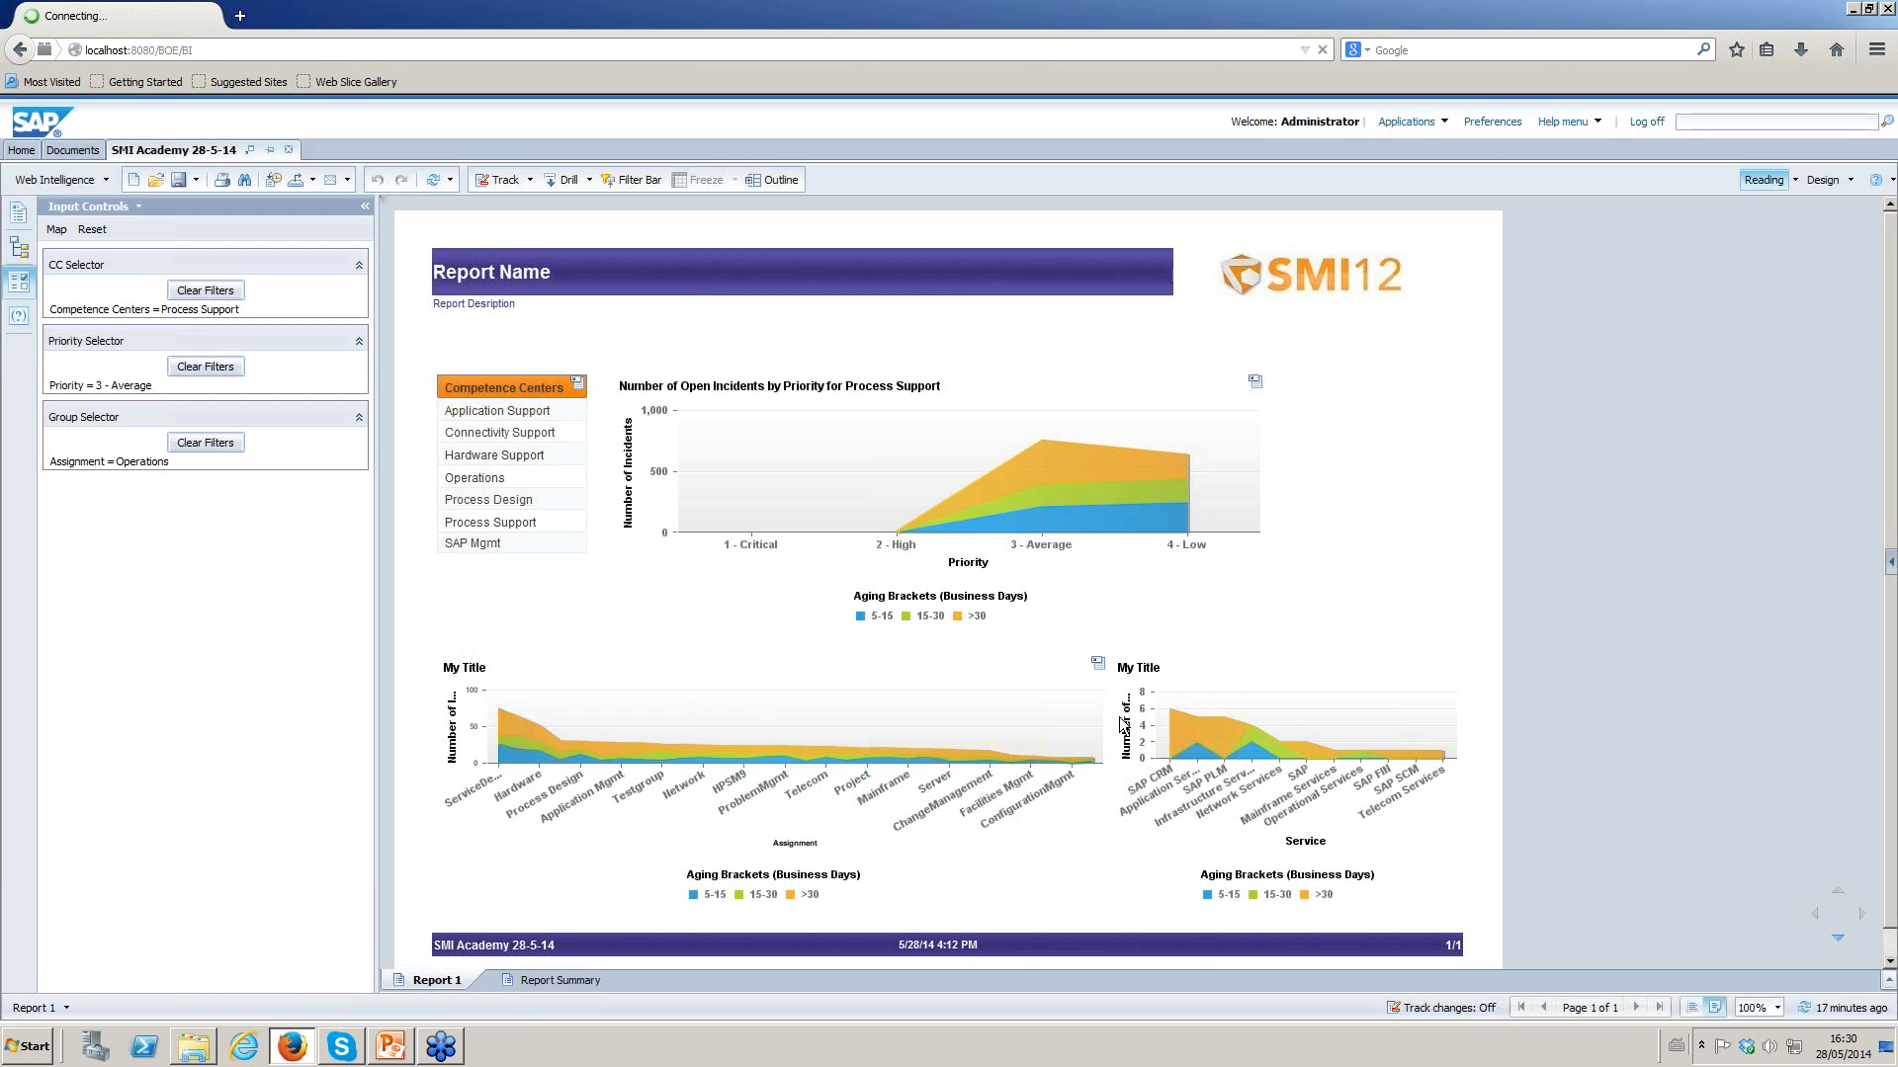
Filter the charts on Process Design and the DataMgmt assignment, and inspect the Service chart and the Group Selector value.
left_click(514, 499)
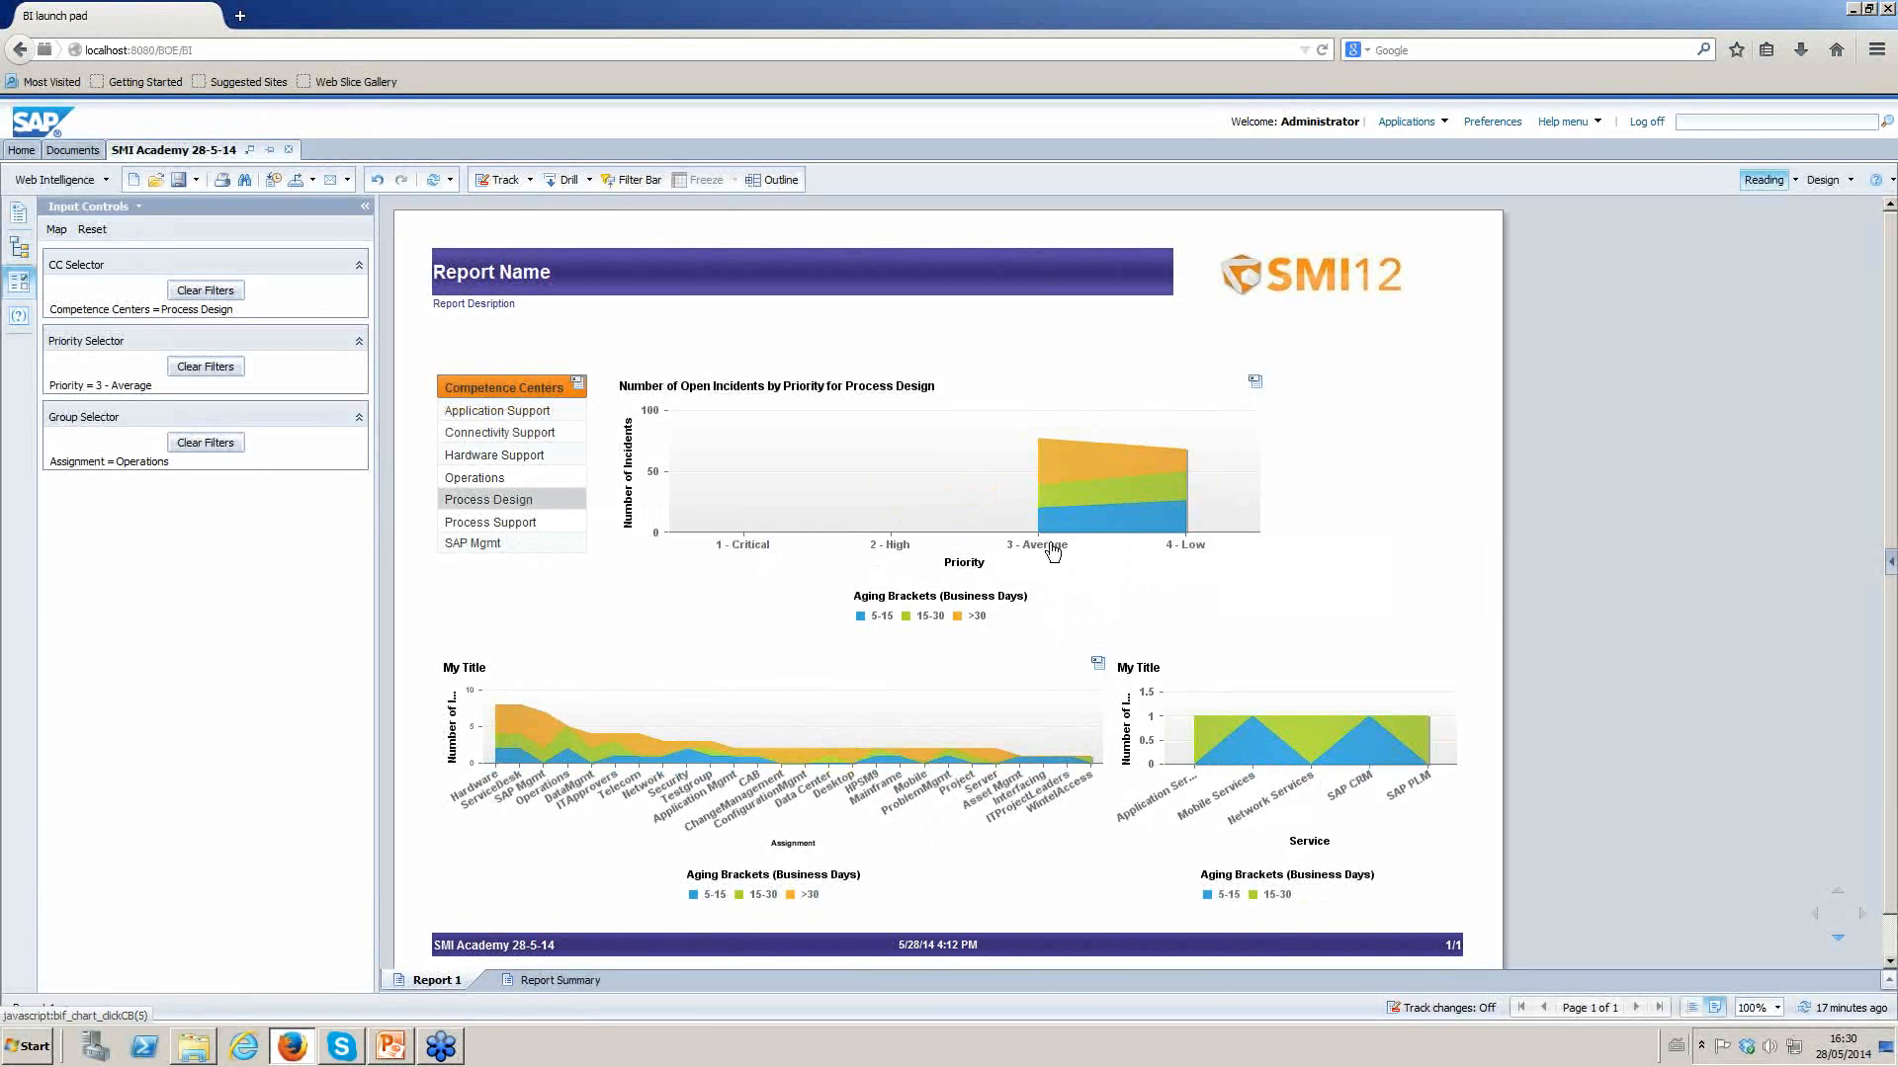
left_click(583, 778)
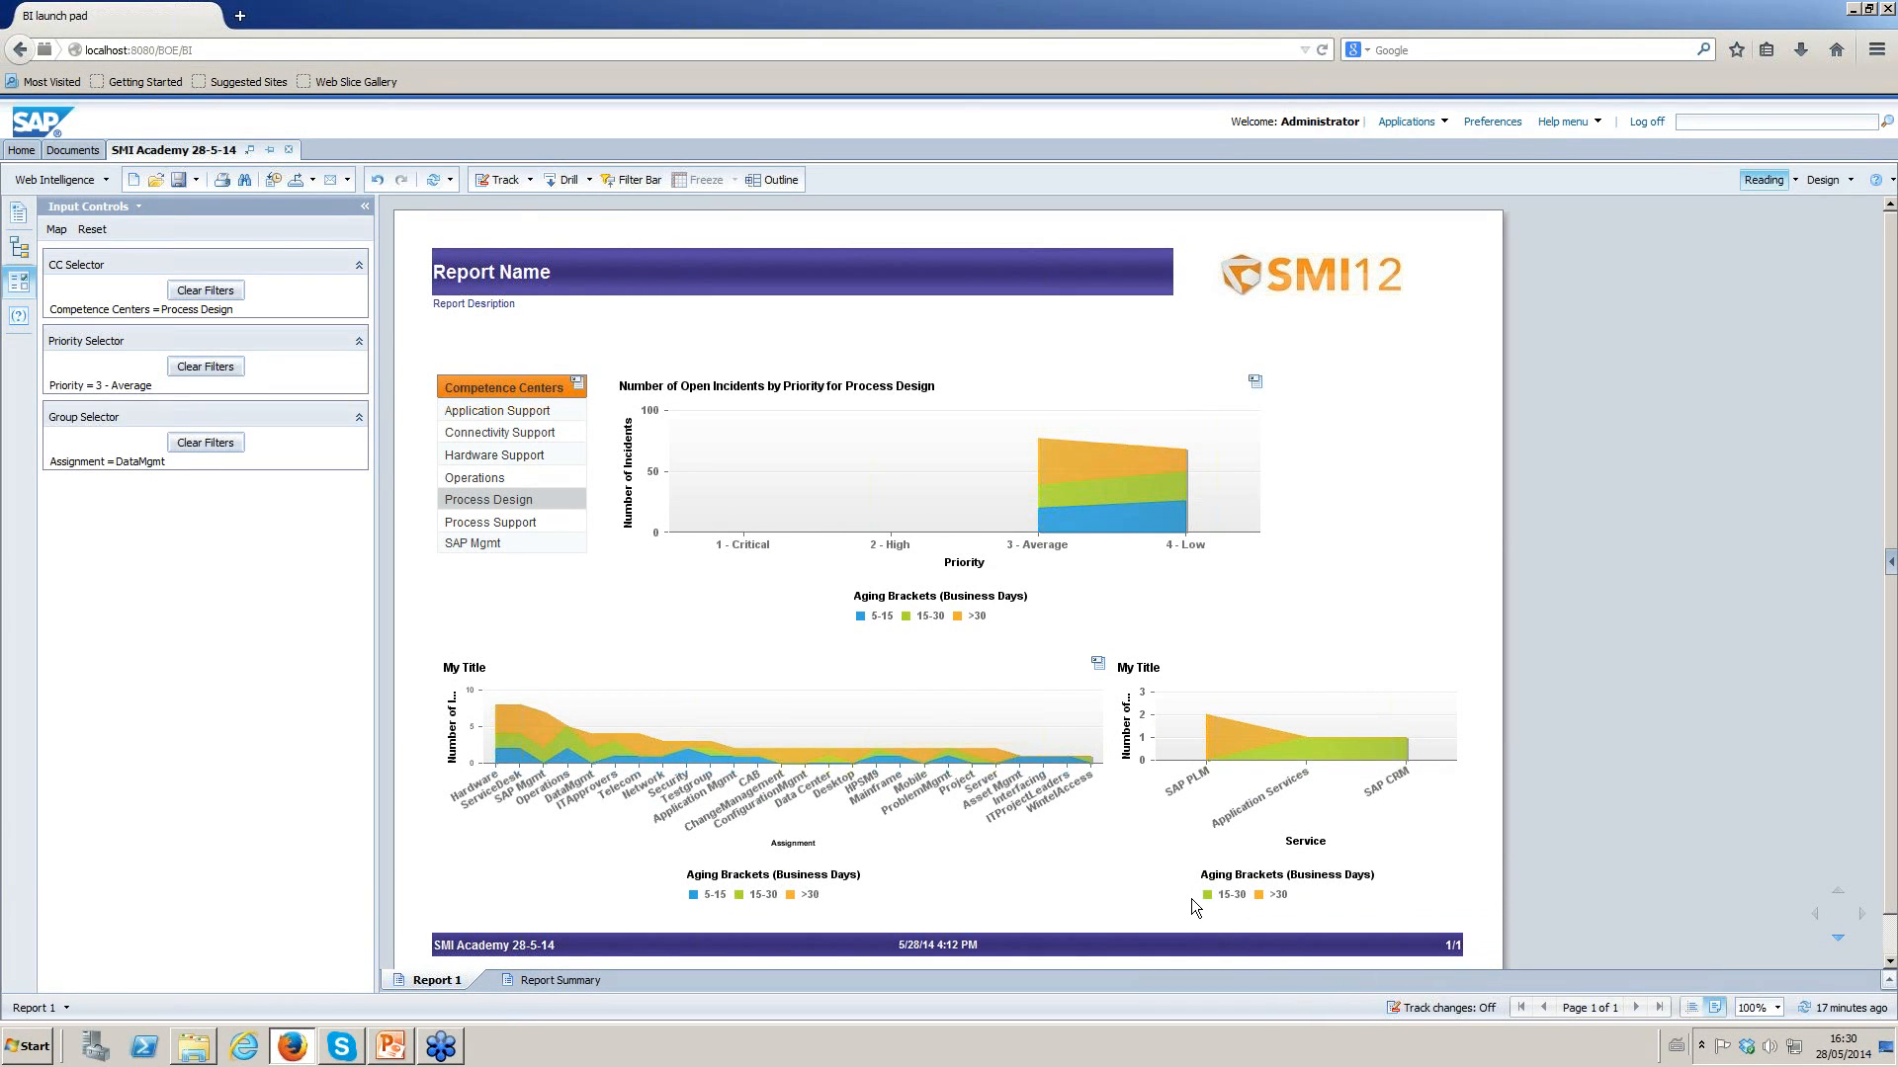
mouse_move(1220, 735)
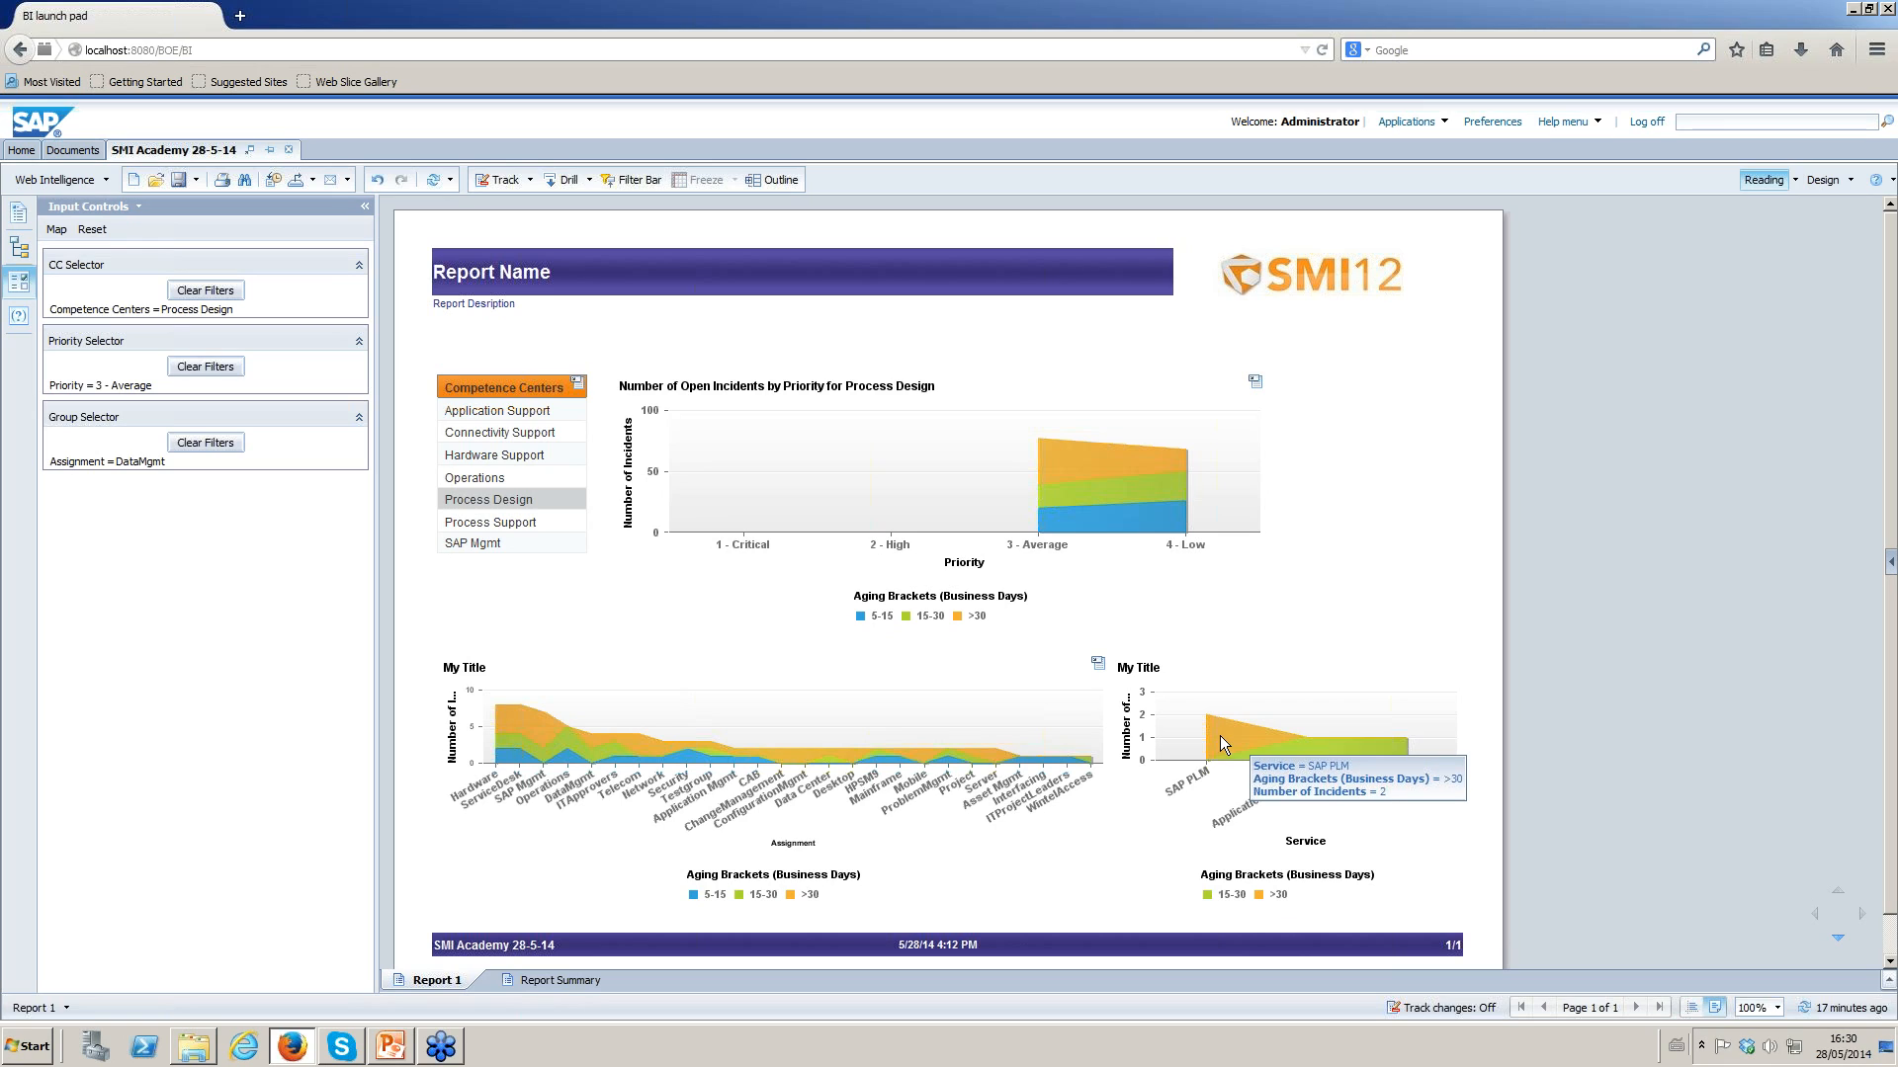
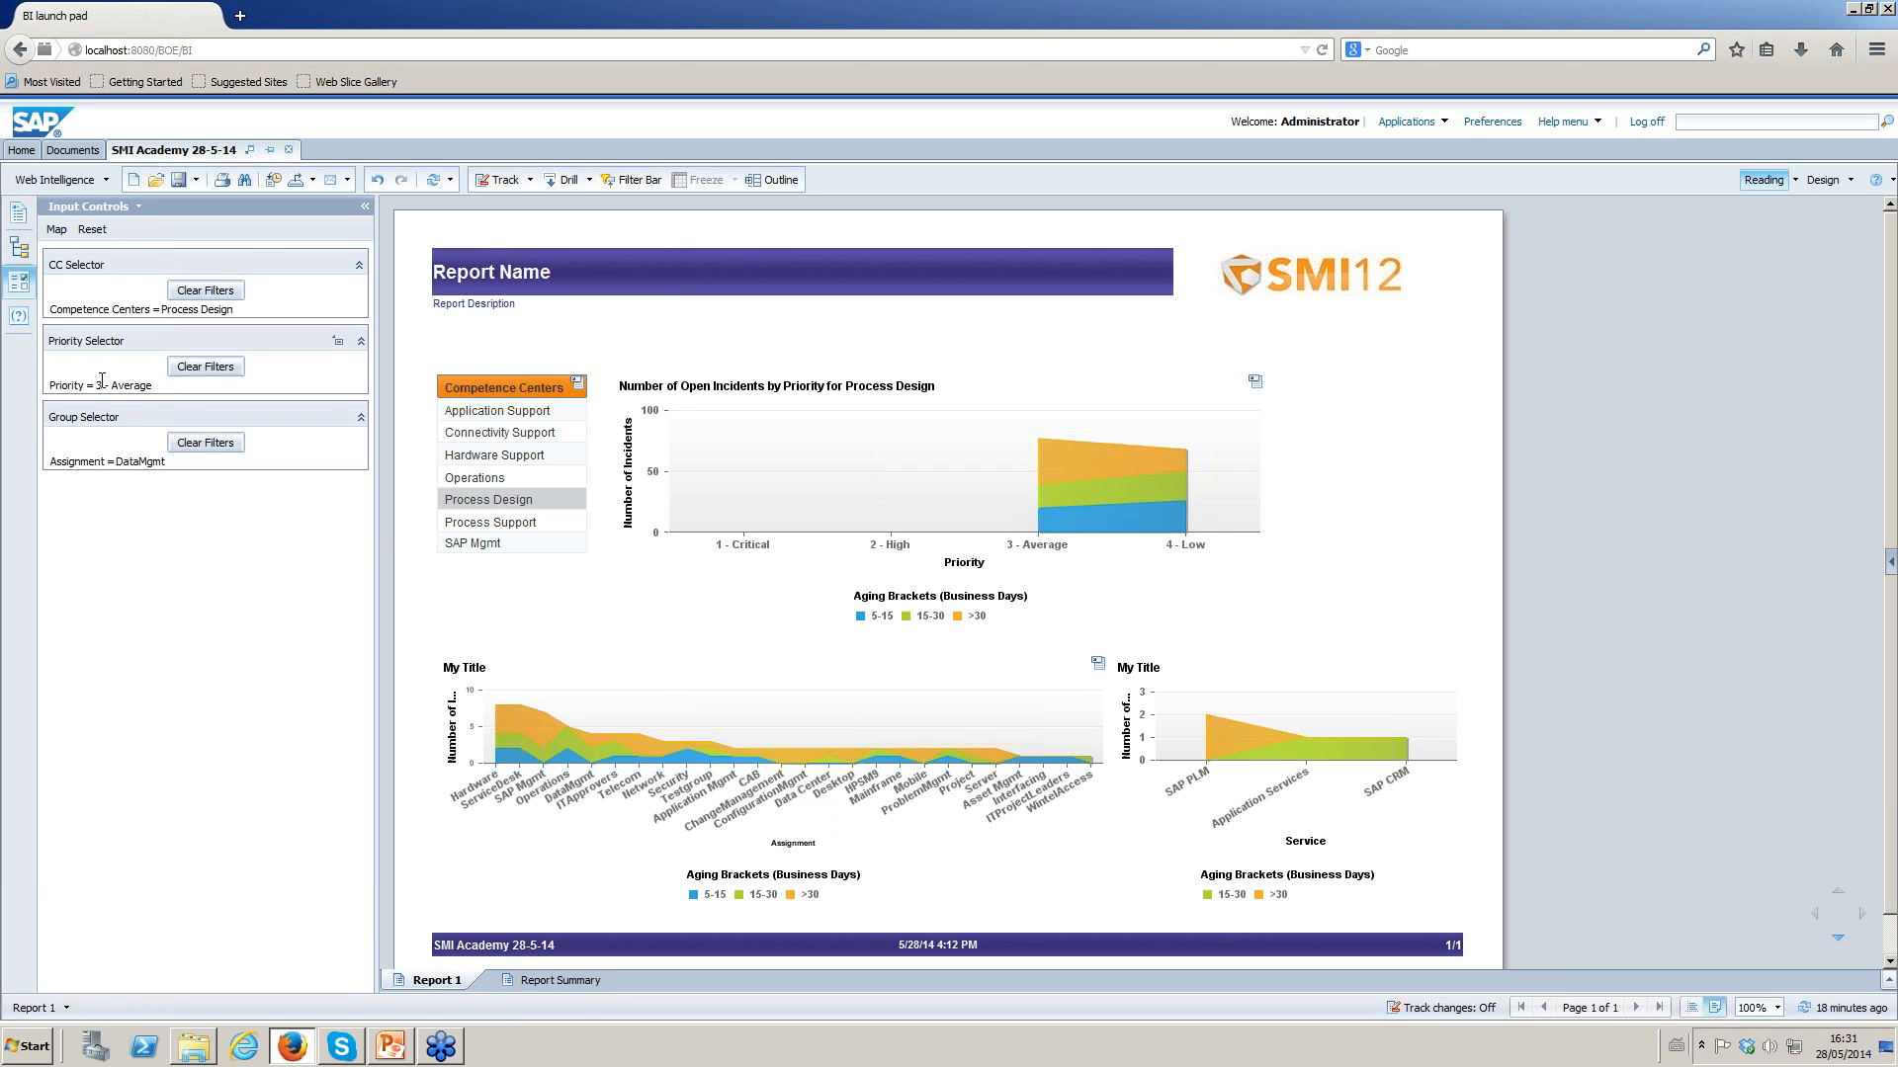
left_click_drag(115, 462, 186, 464)
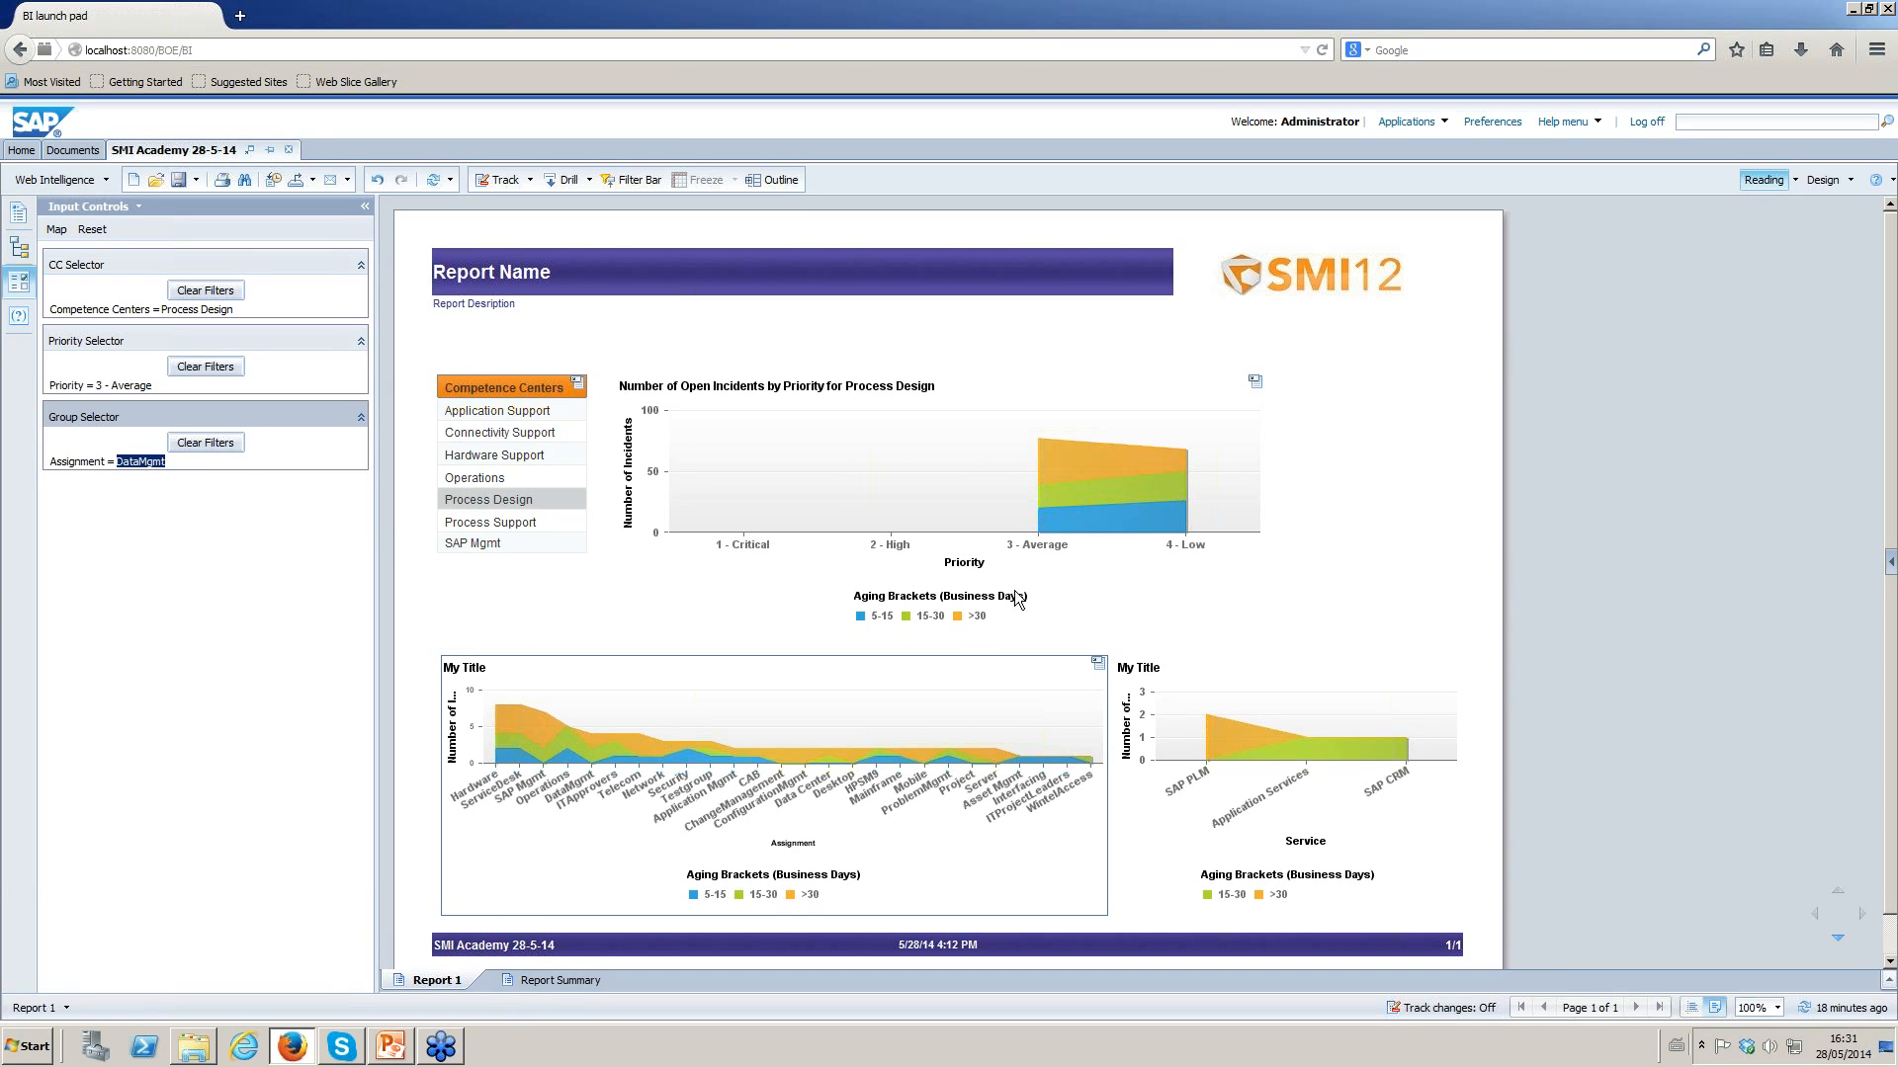
left_click(1359, 435)
Try to add an Assignment table to the right of the Priority chart in design mode, and undo the placement.
left_click(1822, 178)
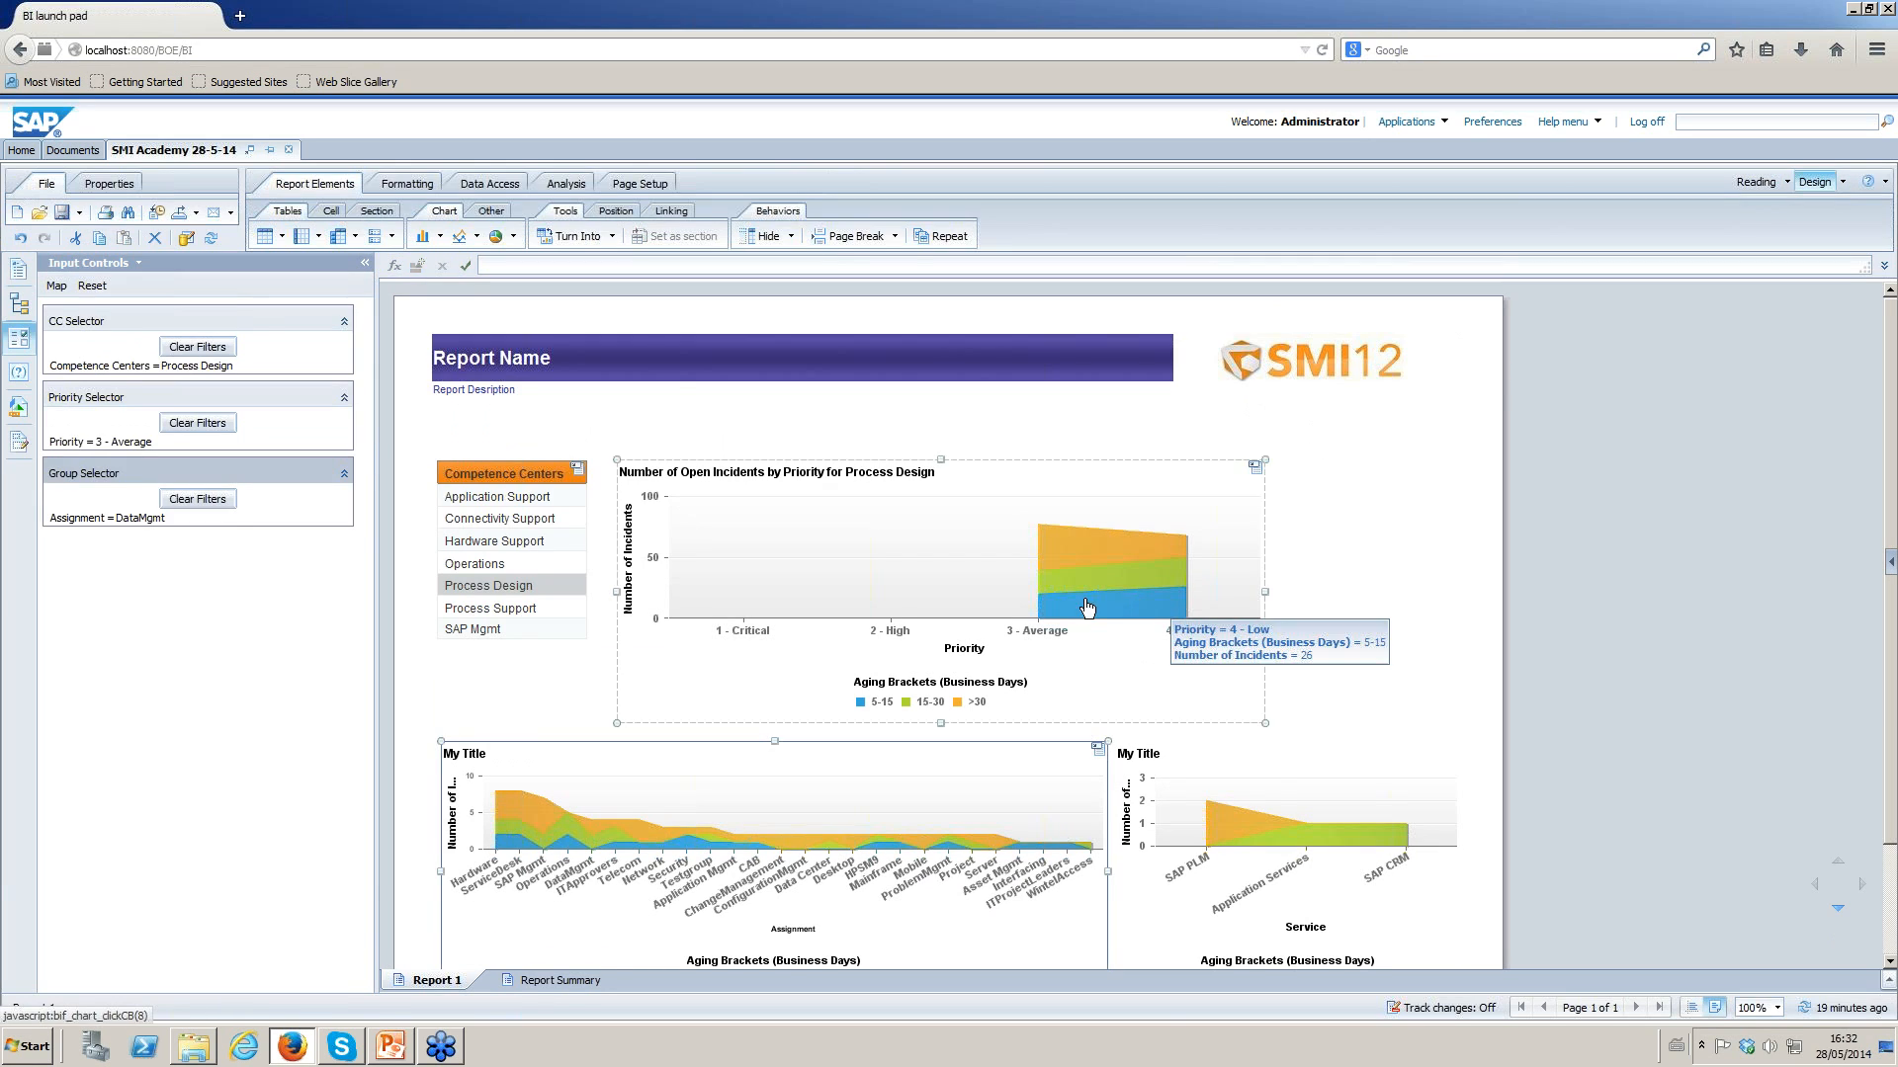
left_click(18, 411)
left_click_drag(128, 348, 1317, 435)
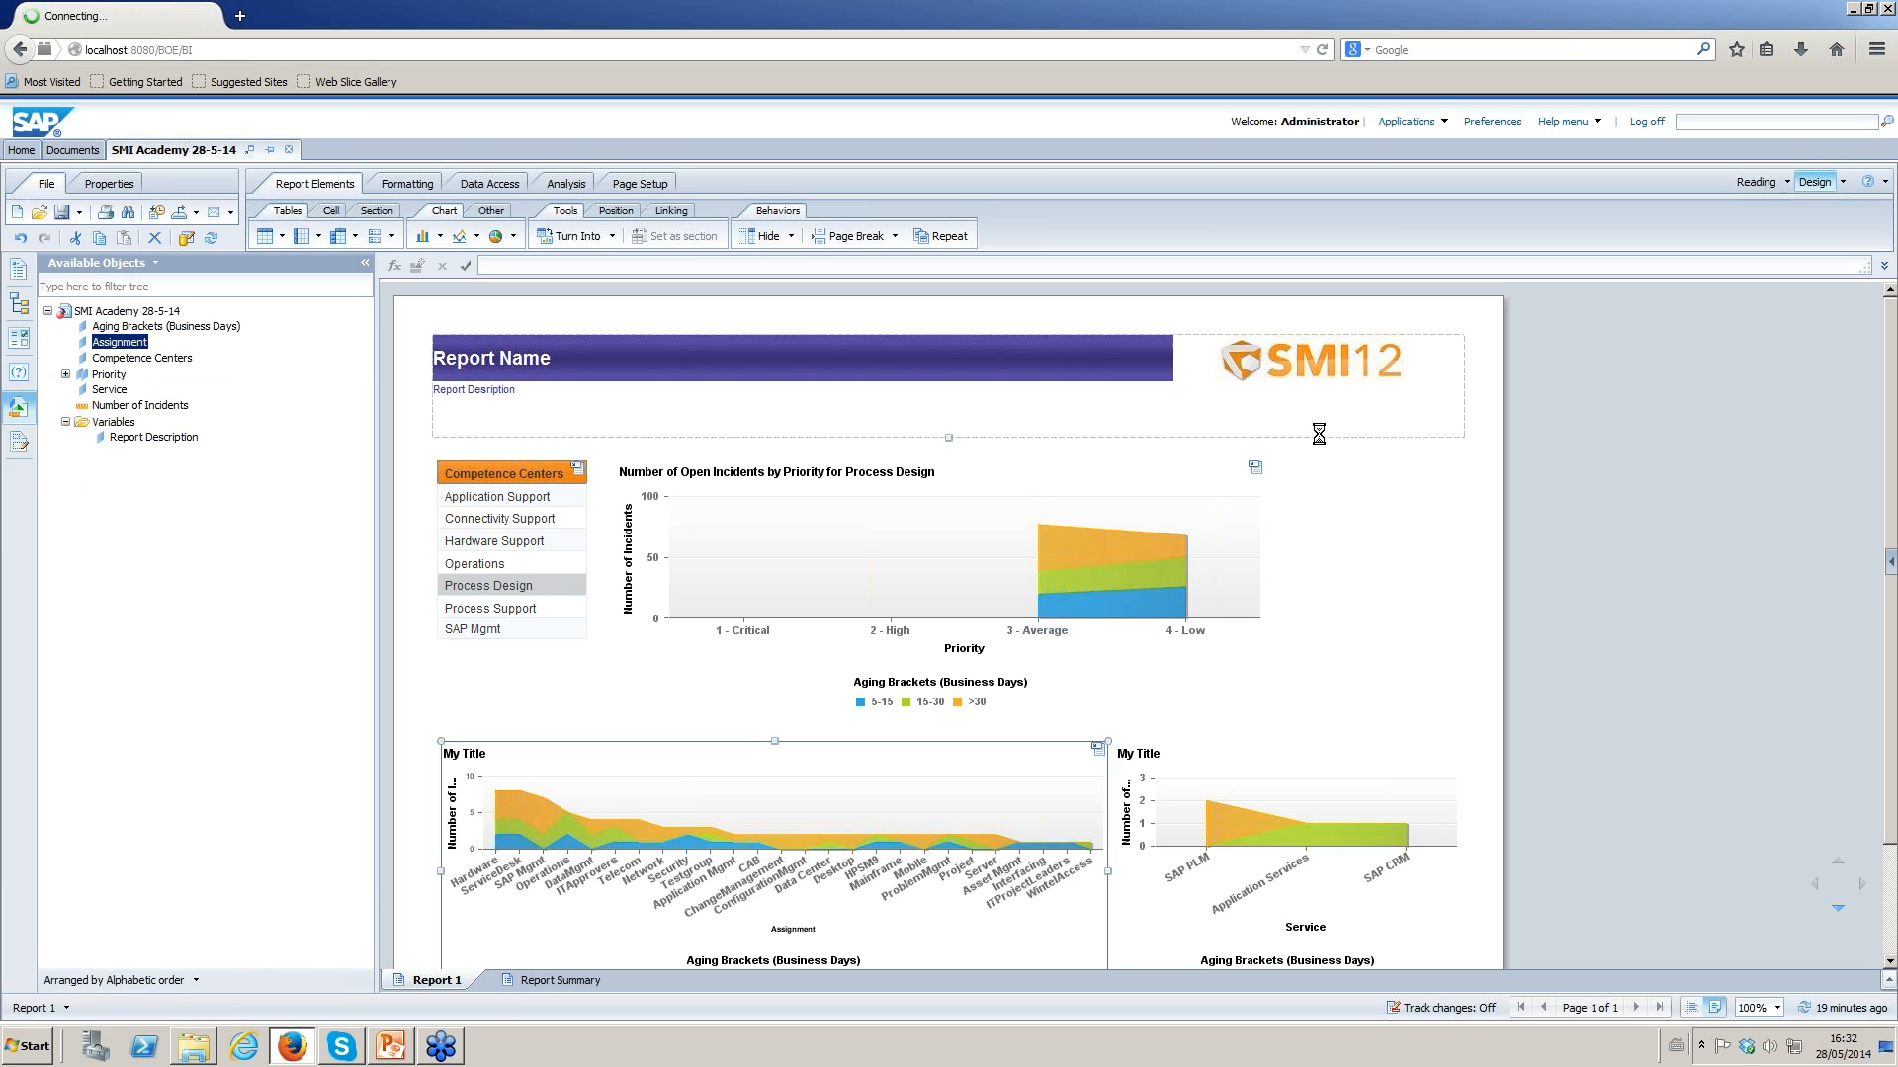
key("ctrl+z")
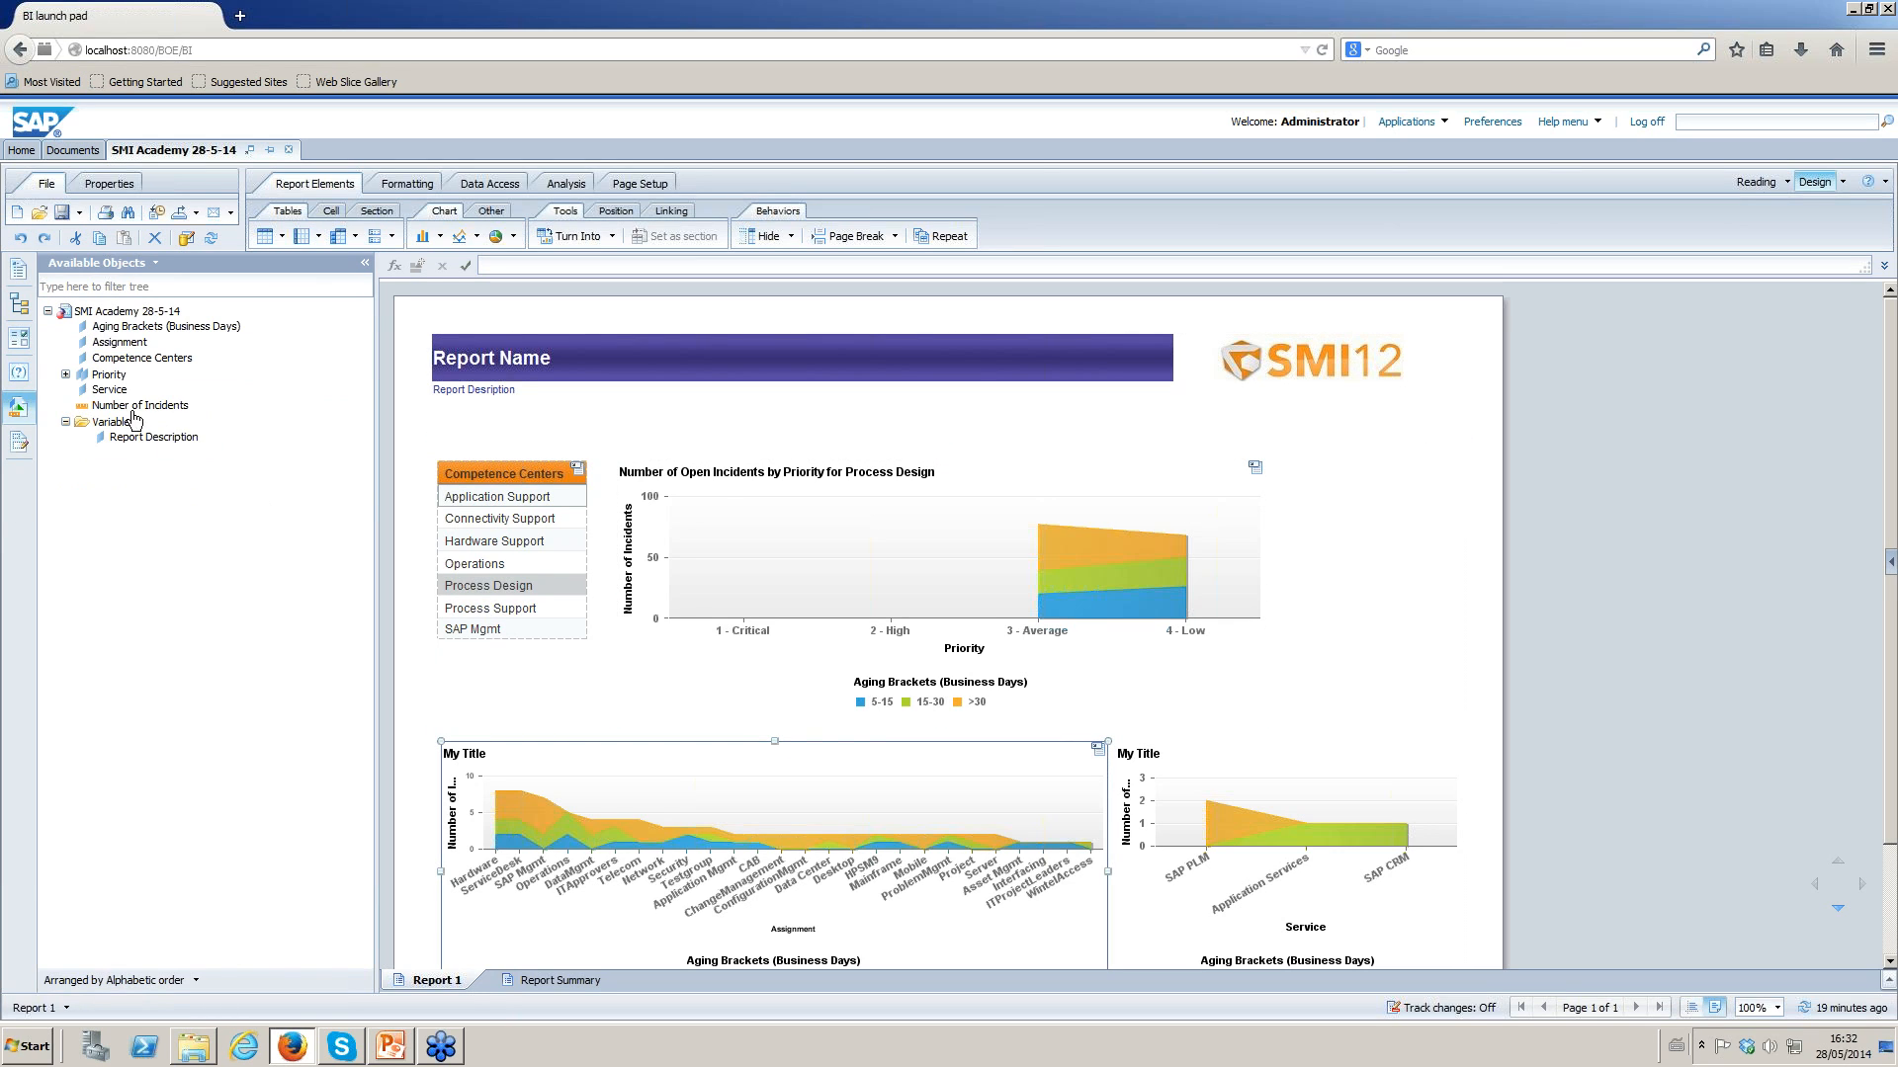
left_click_drag(120, 342, 1318, 450)
left_click(1115, 531)
left_click(120, 342)
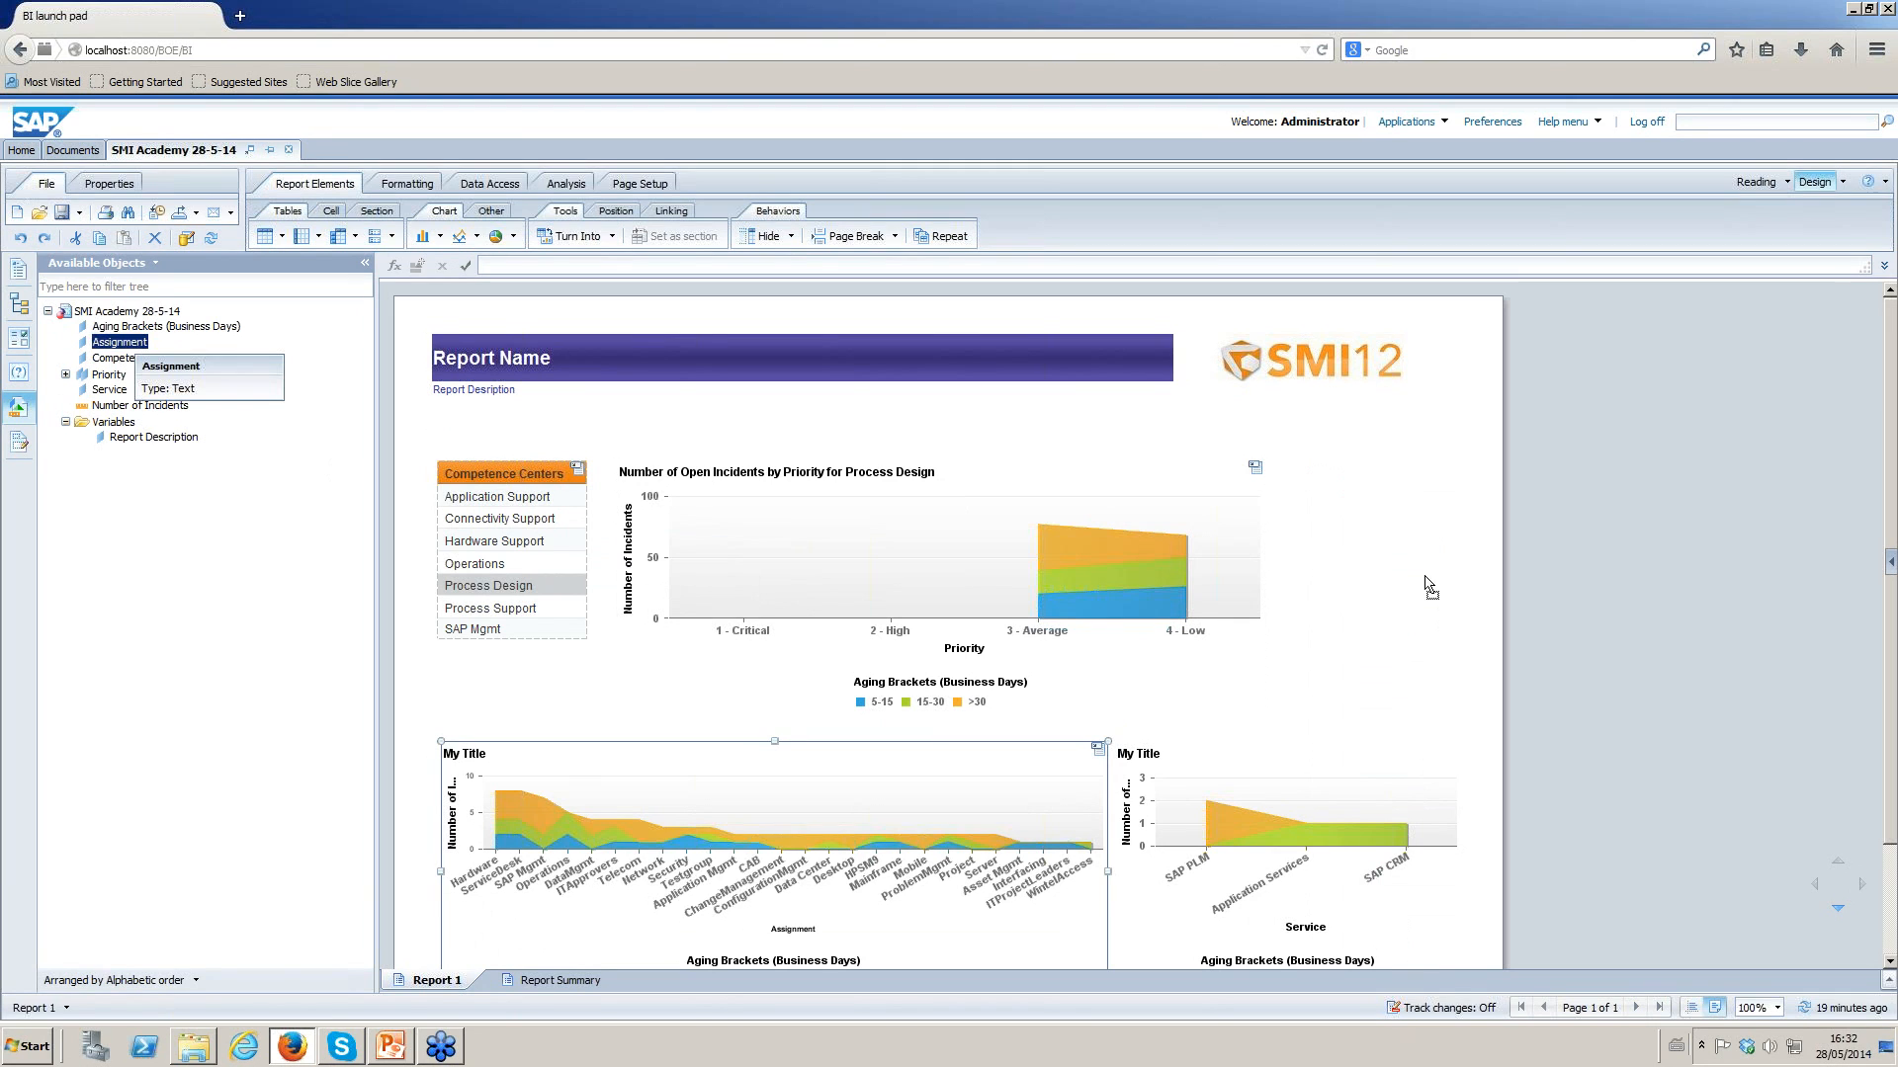
left_click_drag(1333, 502, 1312, 488)
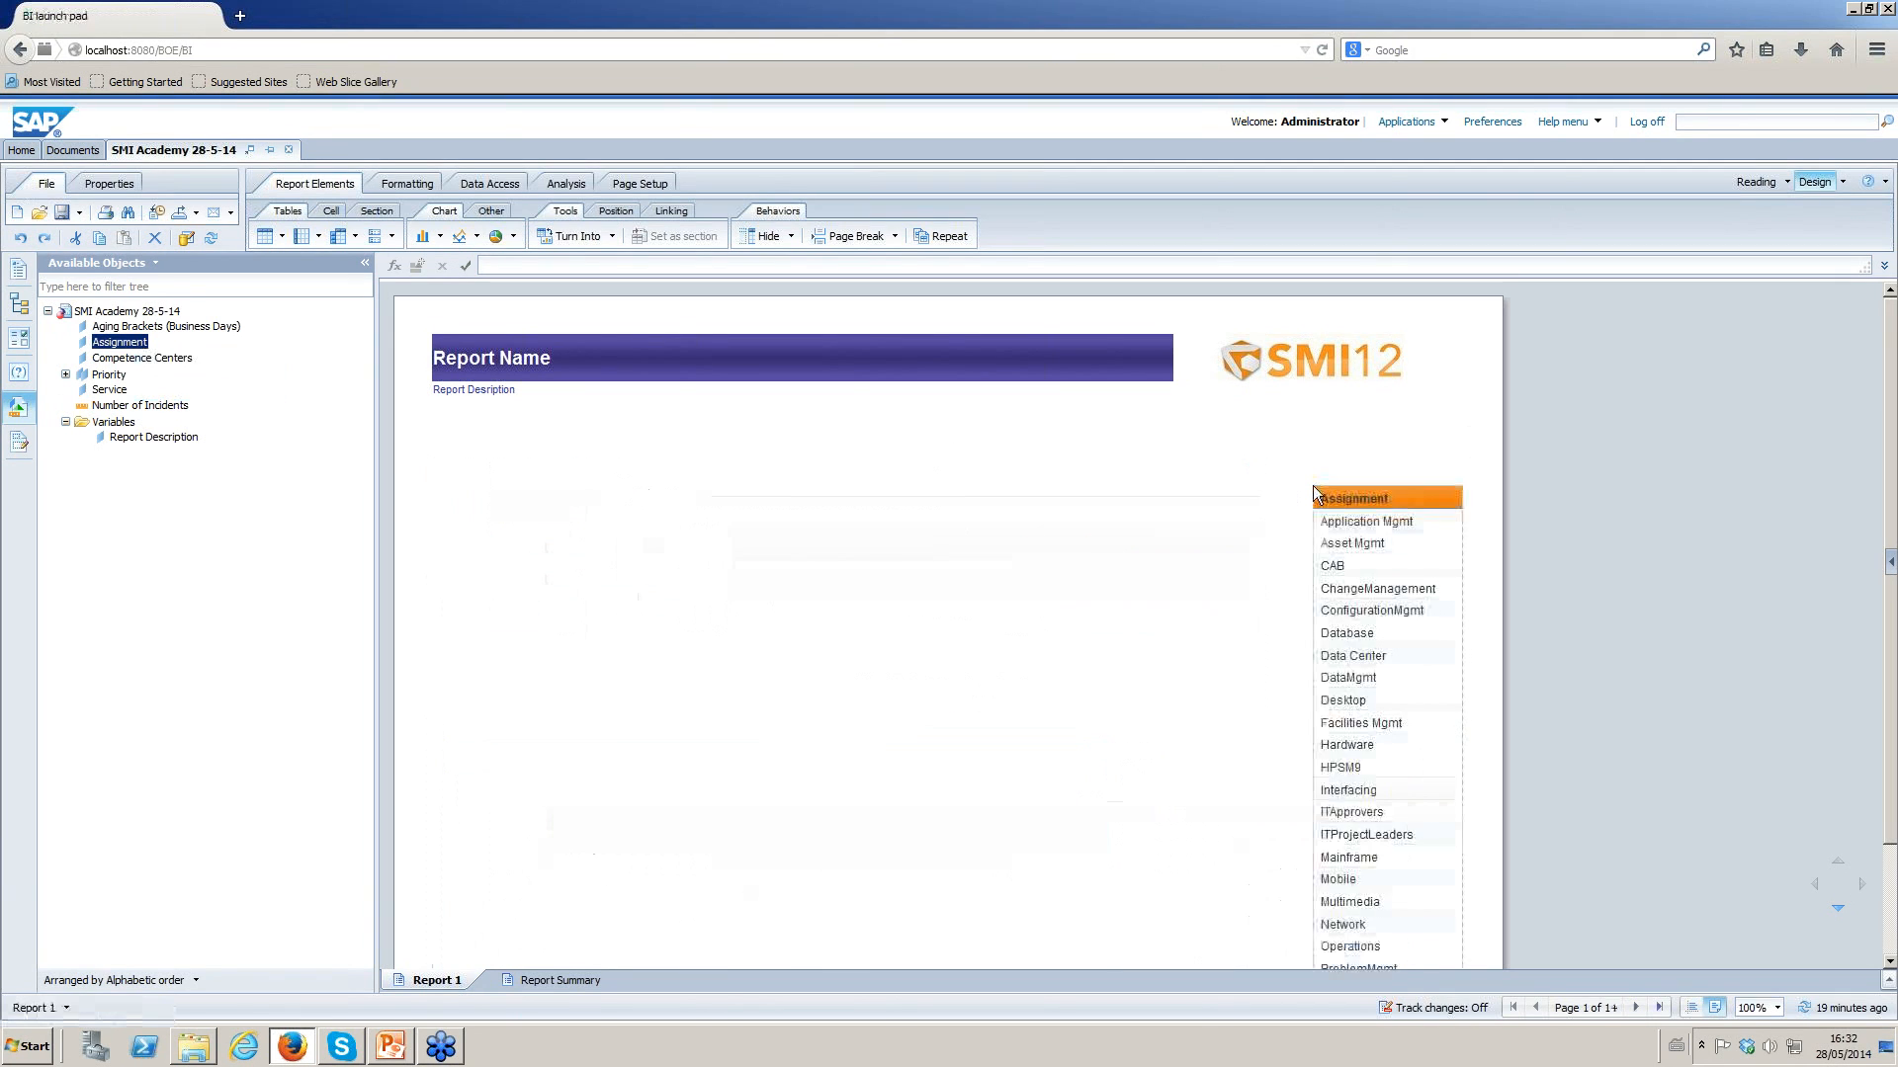
scroll(1313, 488, "down", 3)
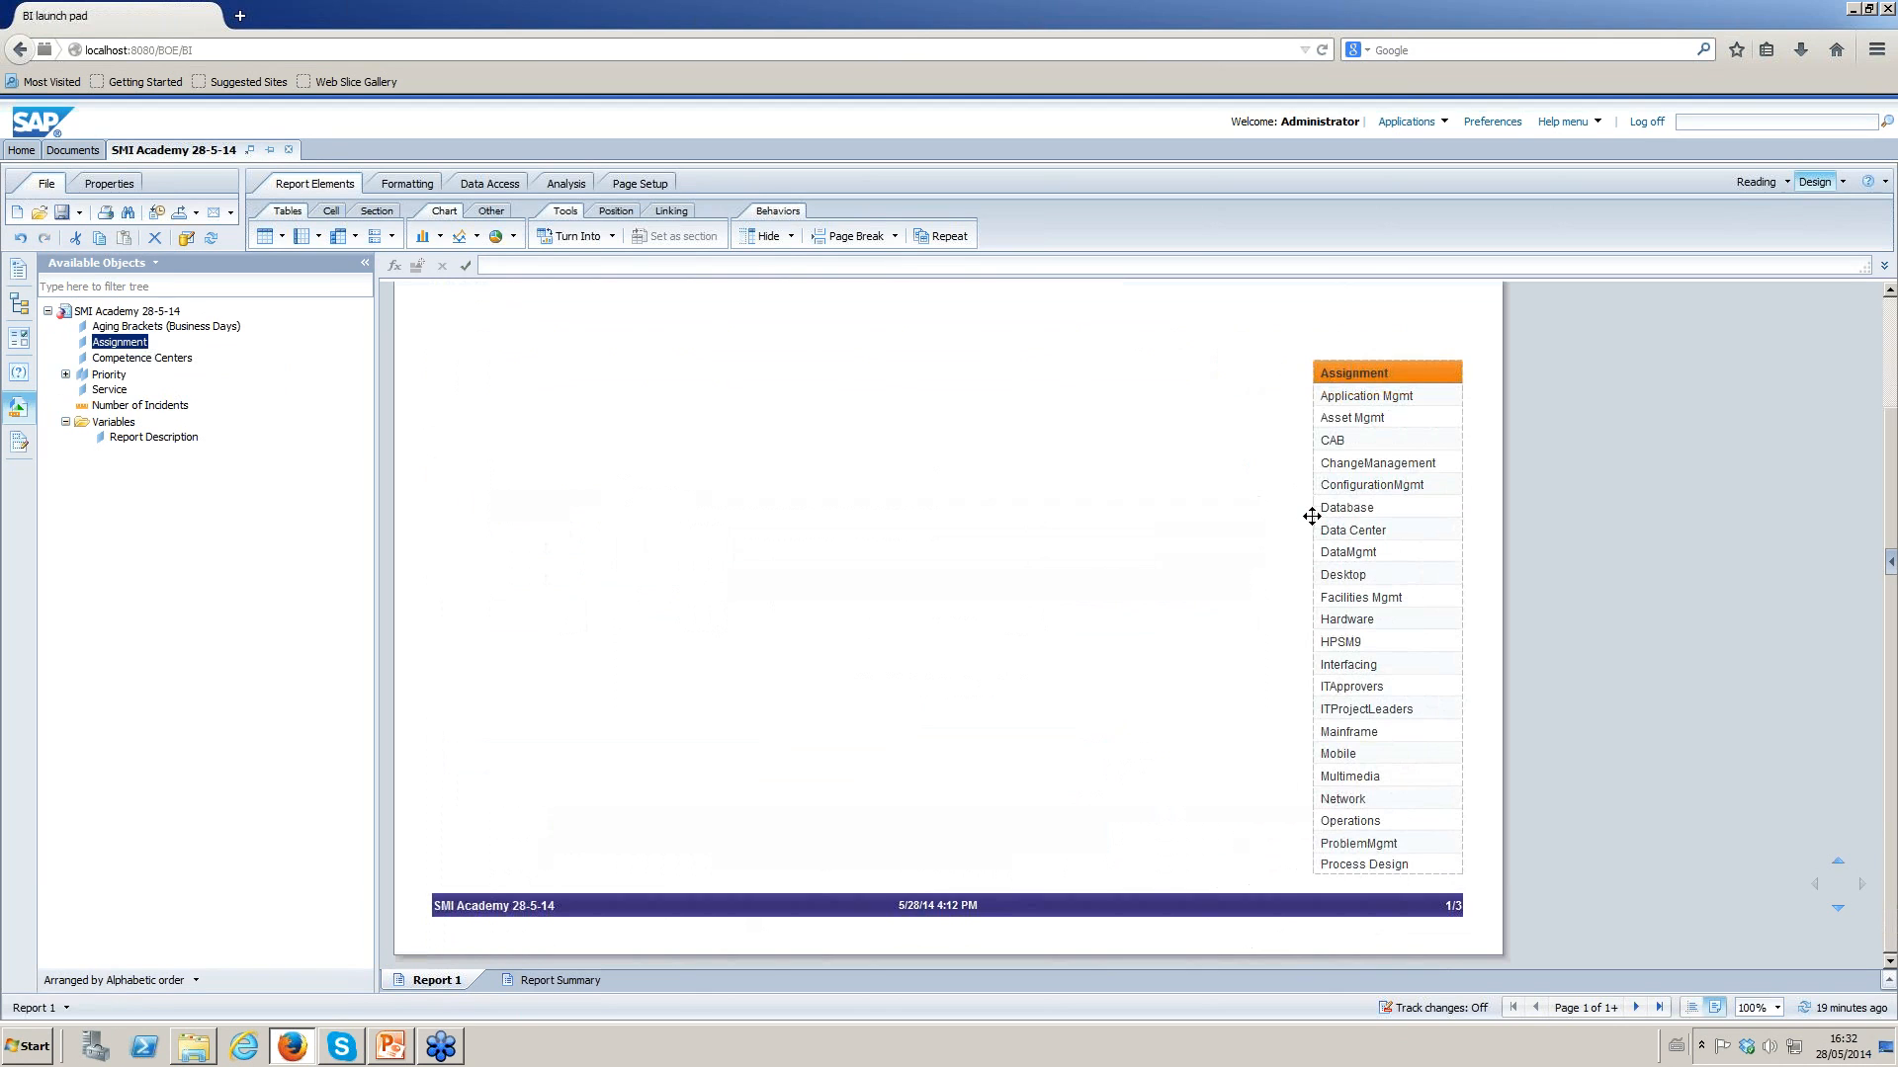
scroll(1309, 514, "up", 3)
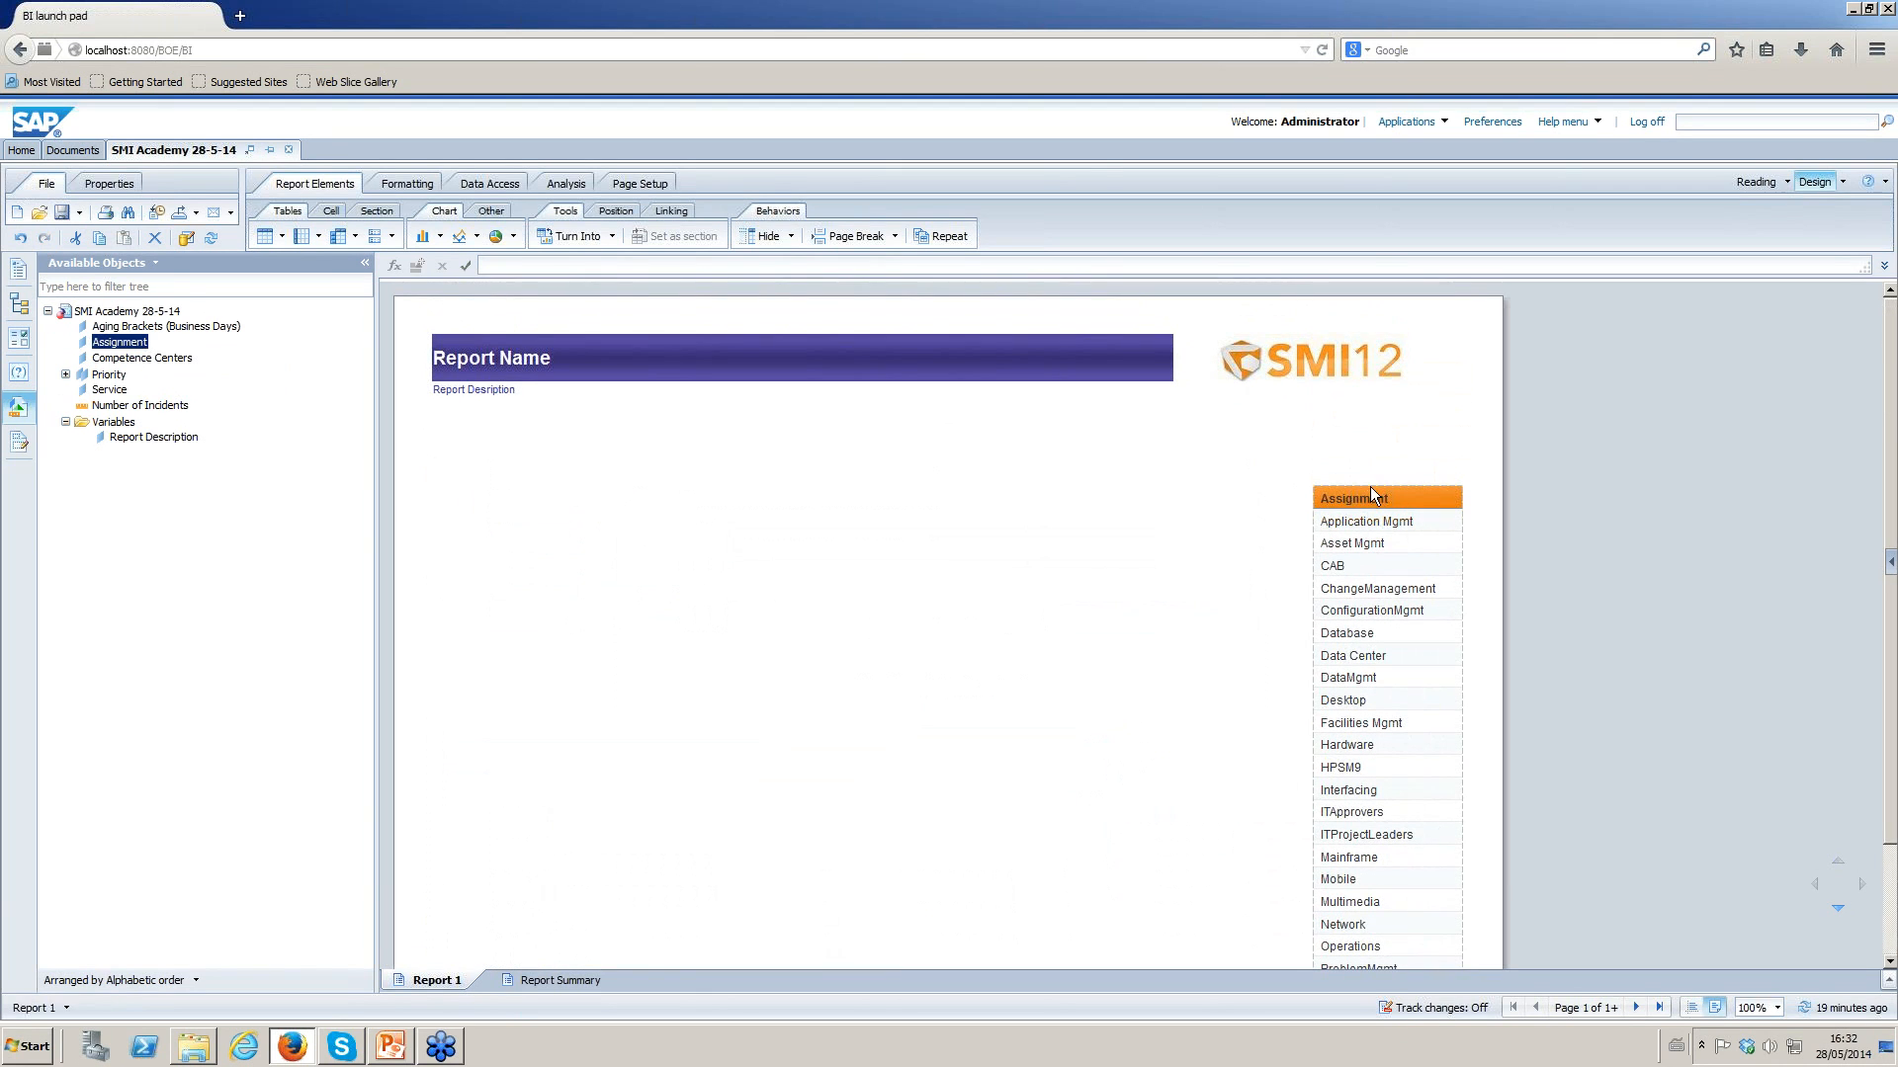
key("ctrl+z")
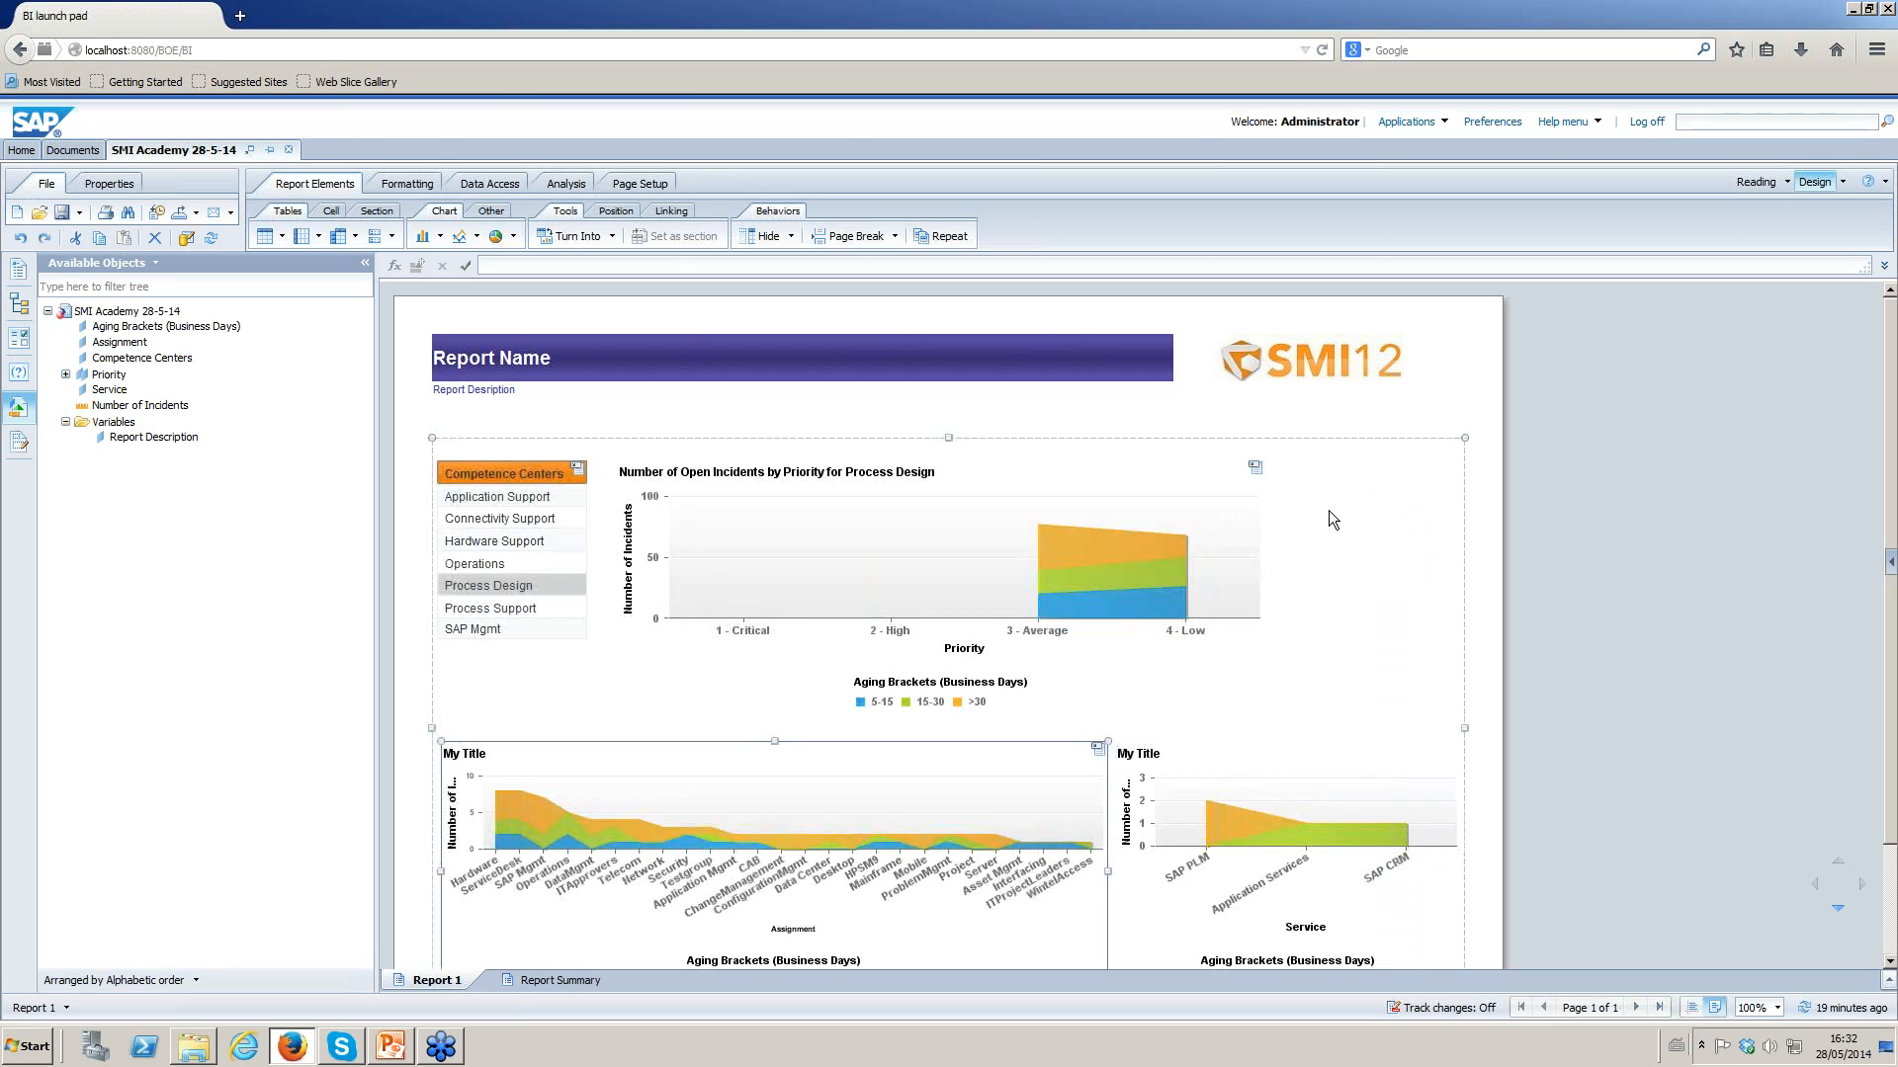
Narrow the Priority chart and place an Assignment table to its right.
left_click(1242, 576)
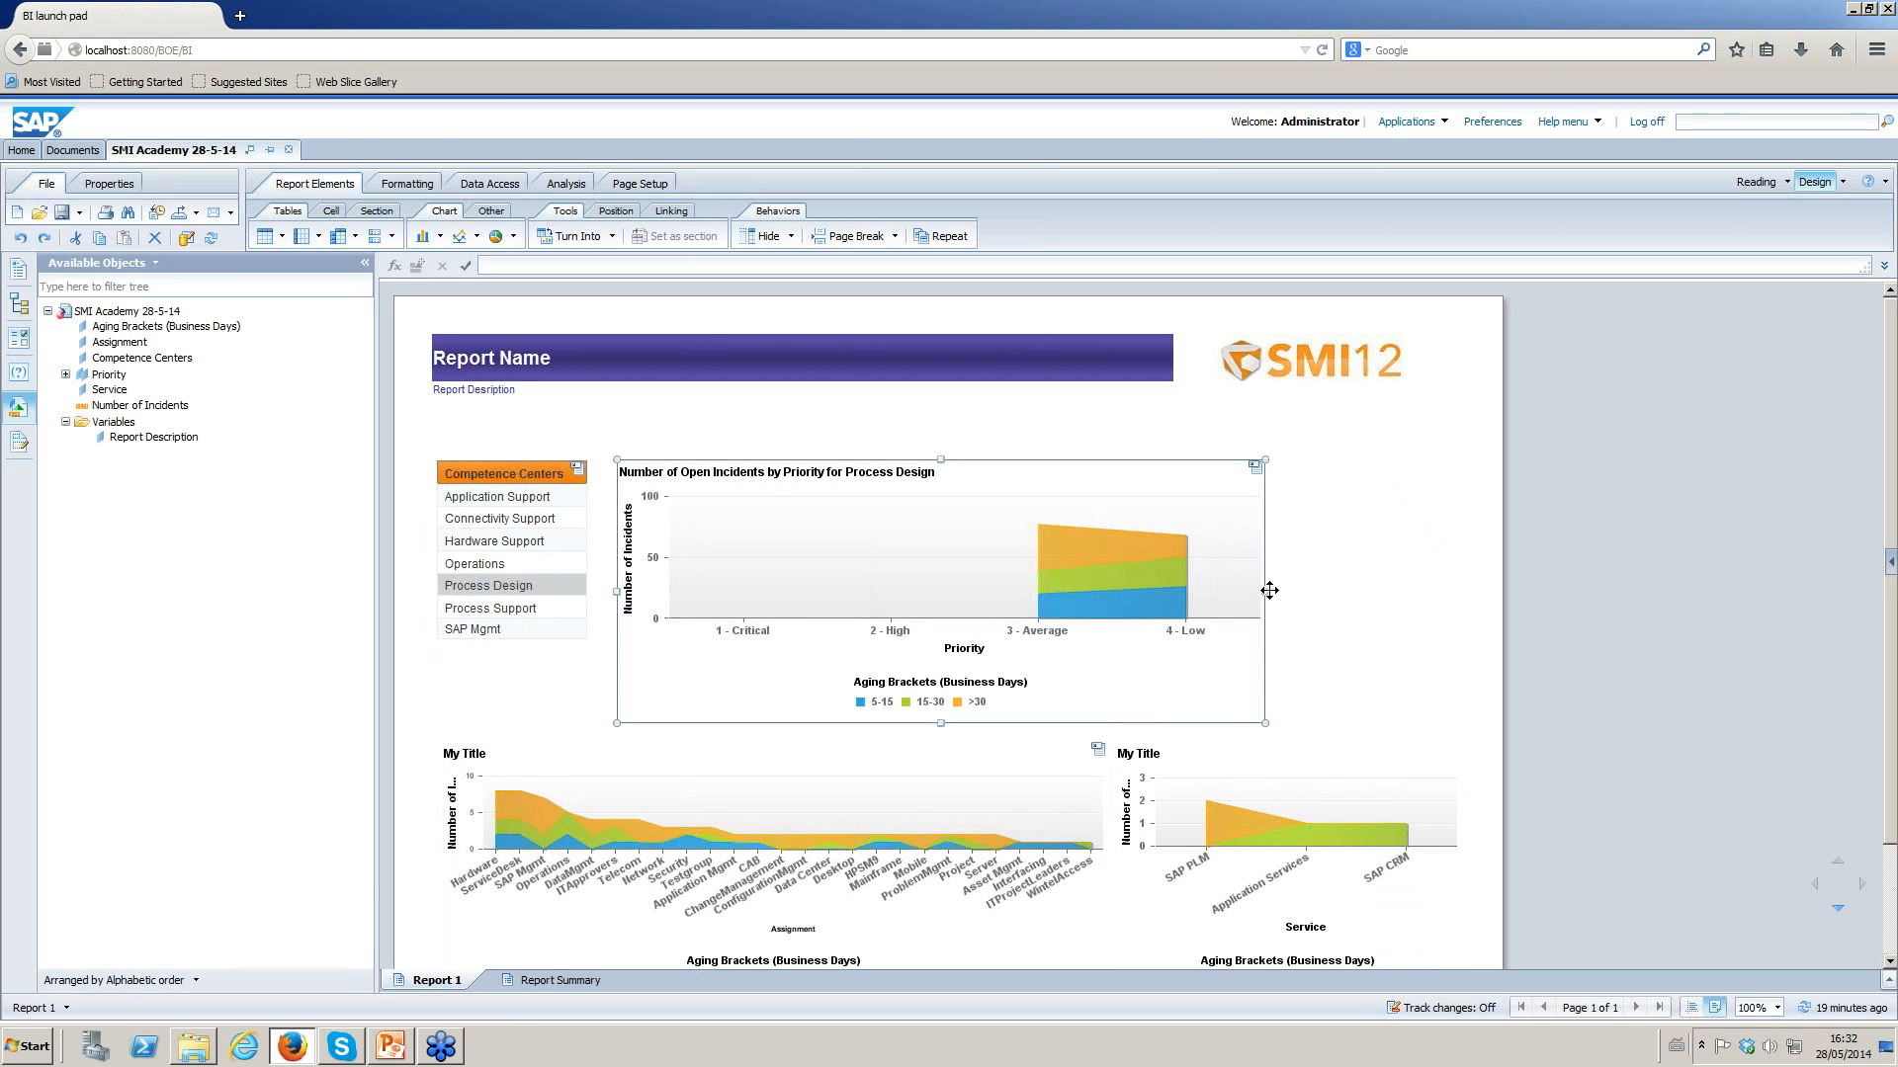
left_click(1183, 587)
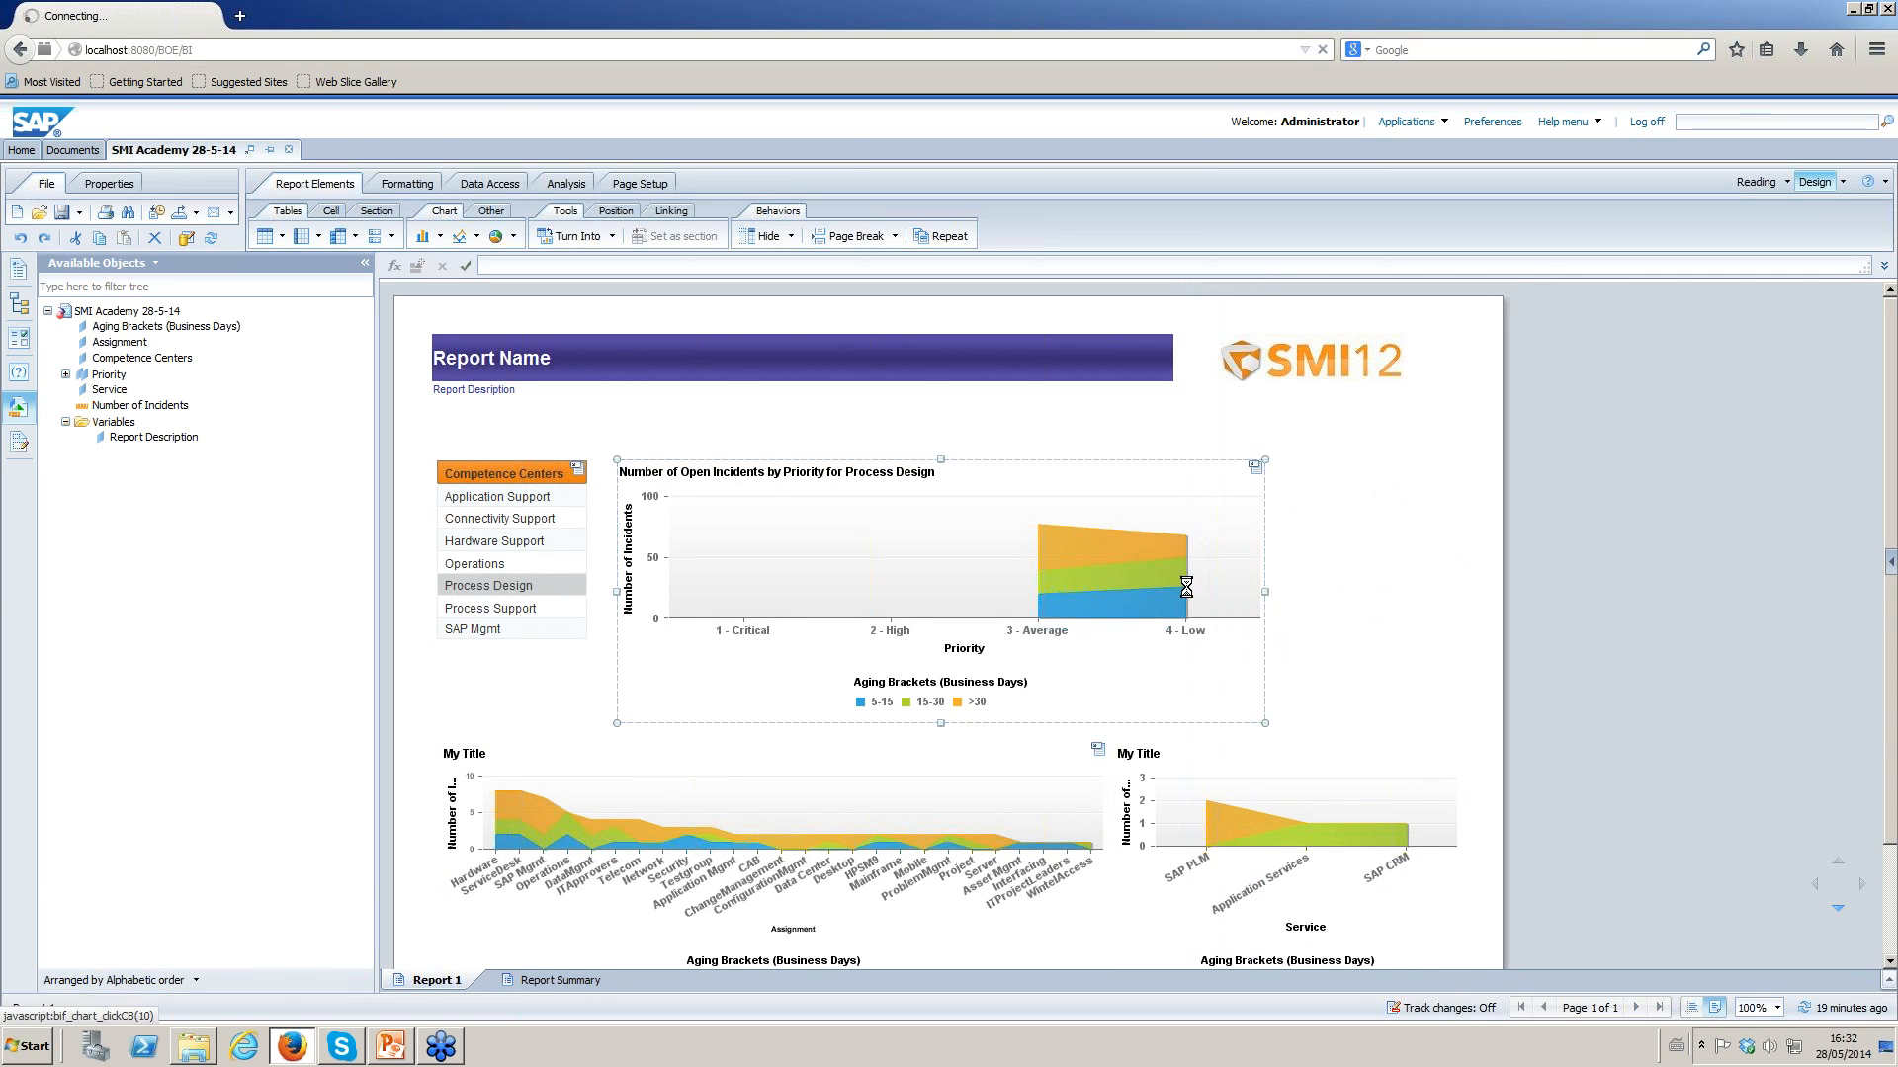
left_click_drag(120, 342, 1238, 471)
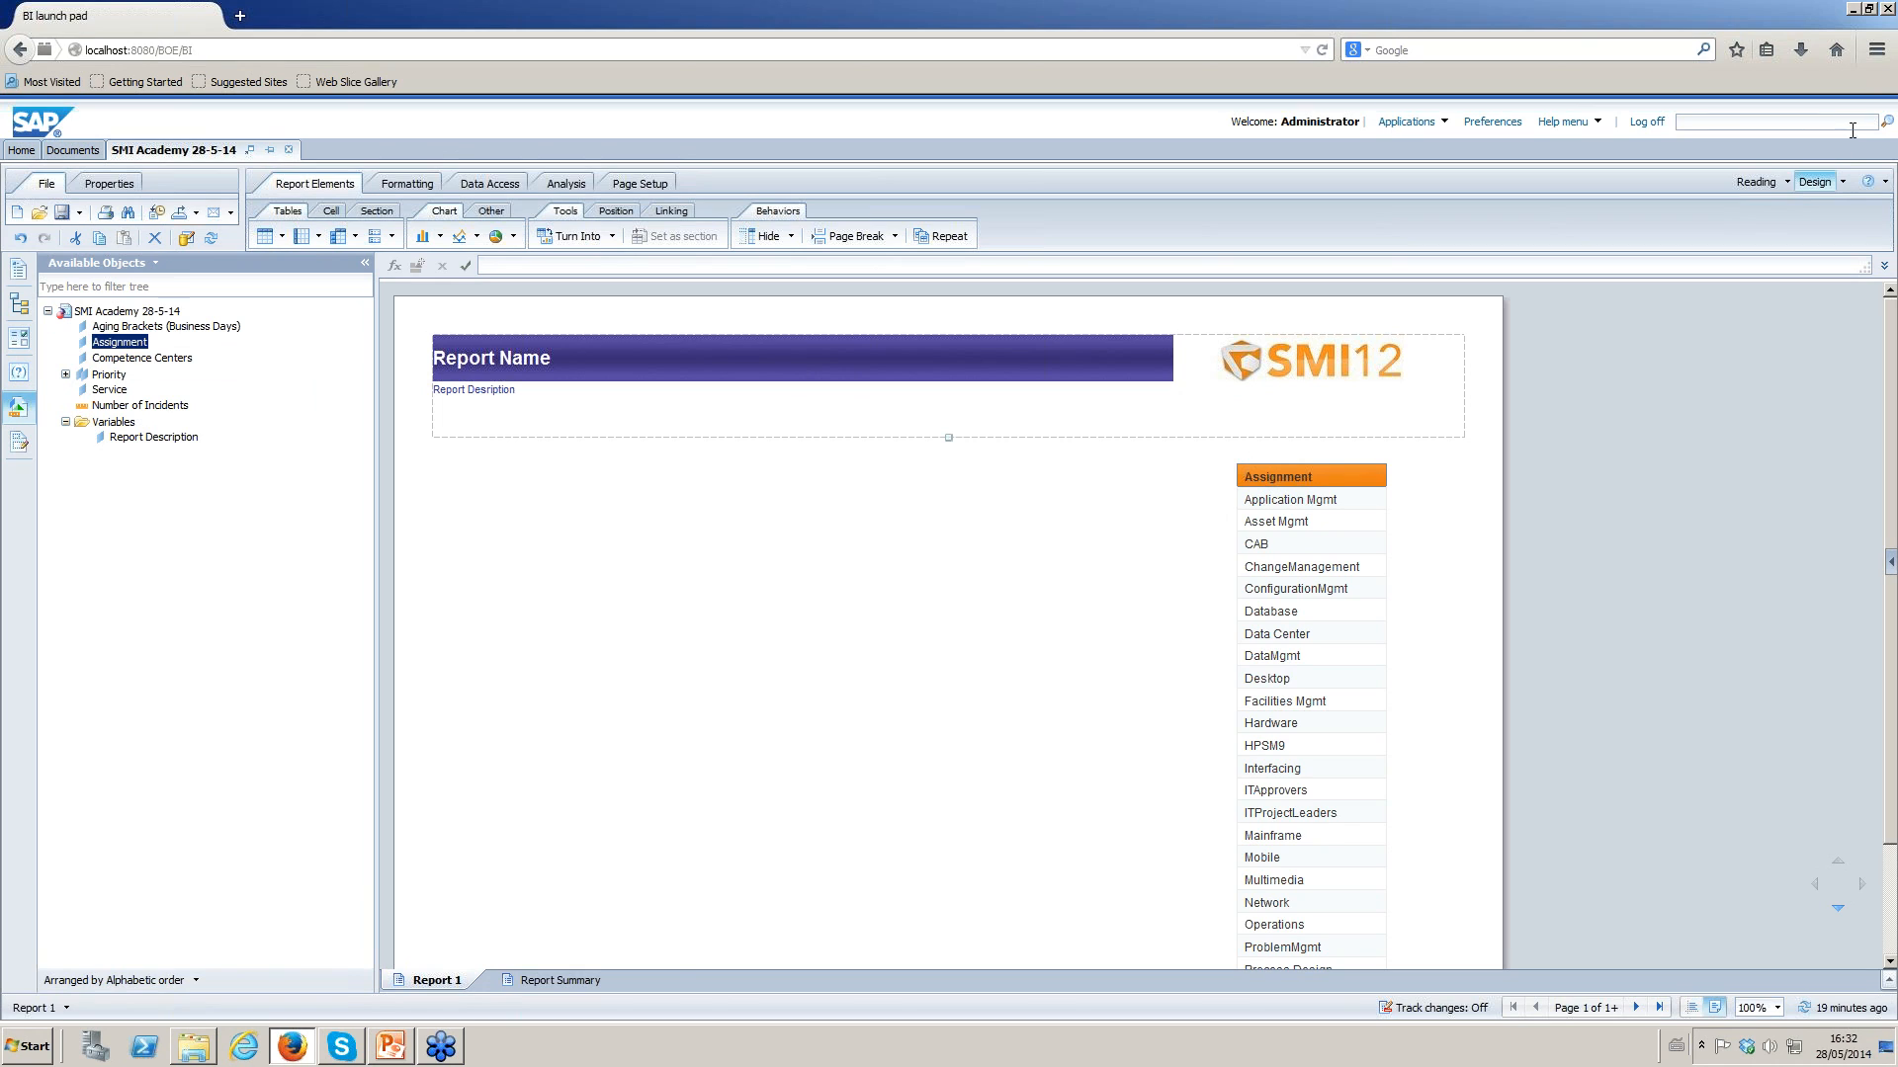
Show only the report structure, try to reposition the Assignment table, and undo its move and insertion.
left_click(1840, 184)
left_click(1826, 233)
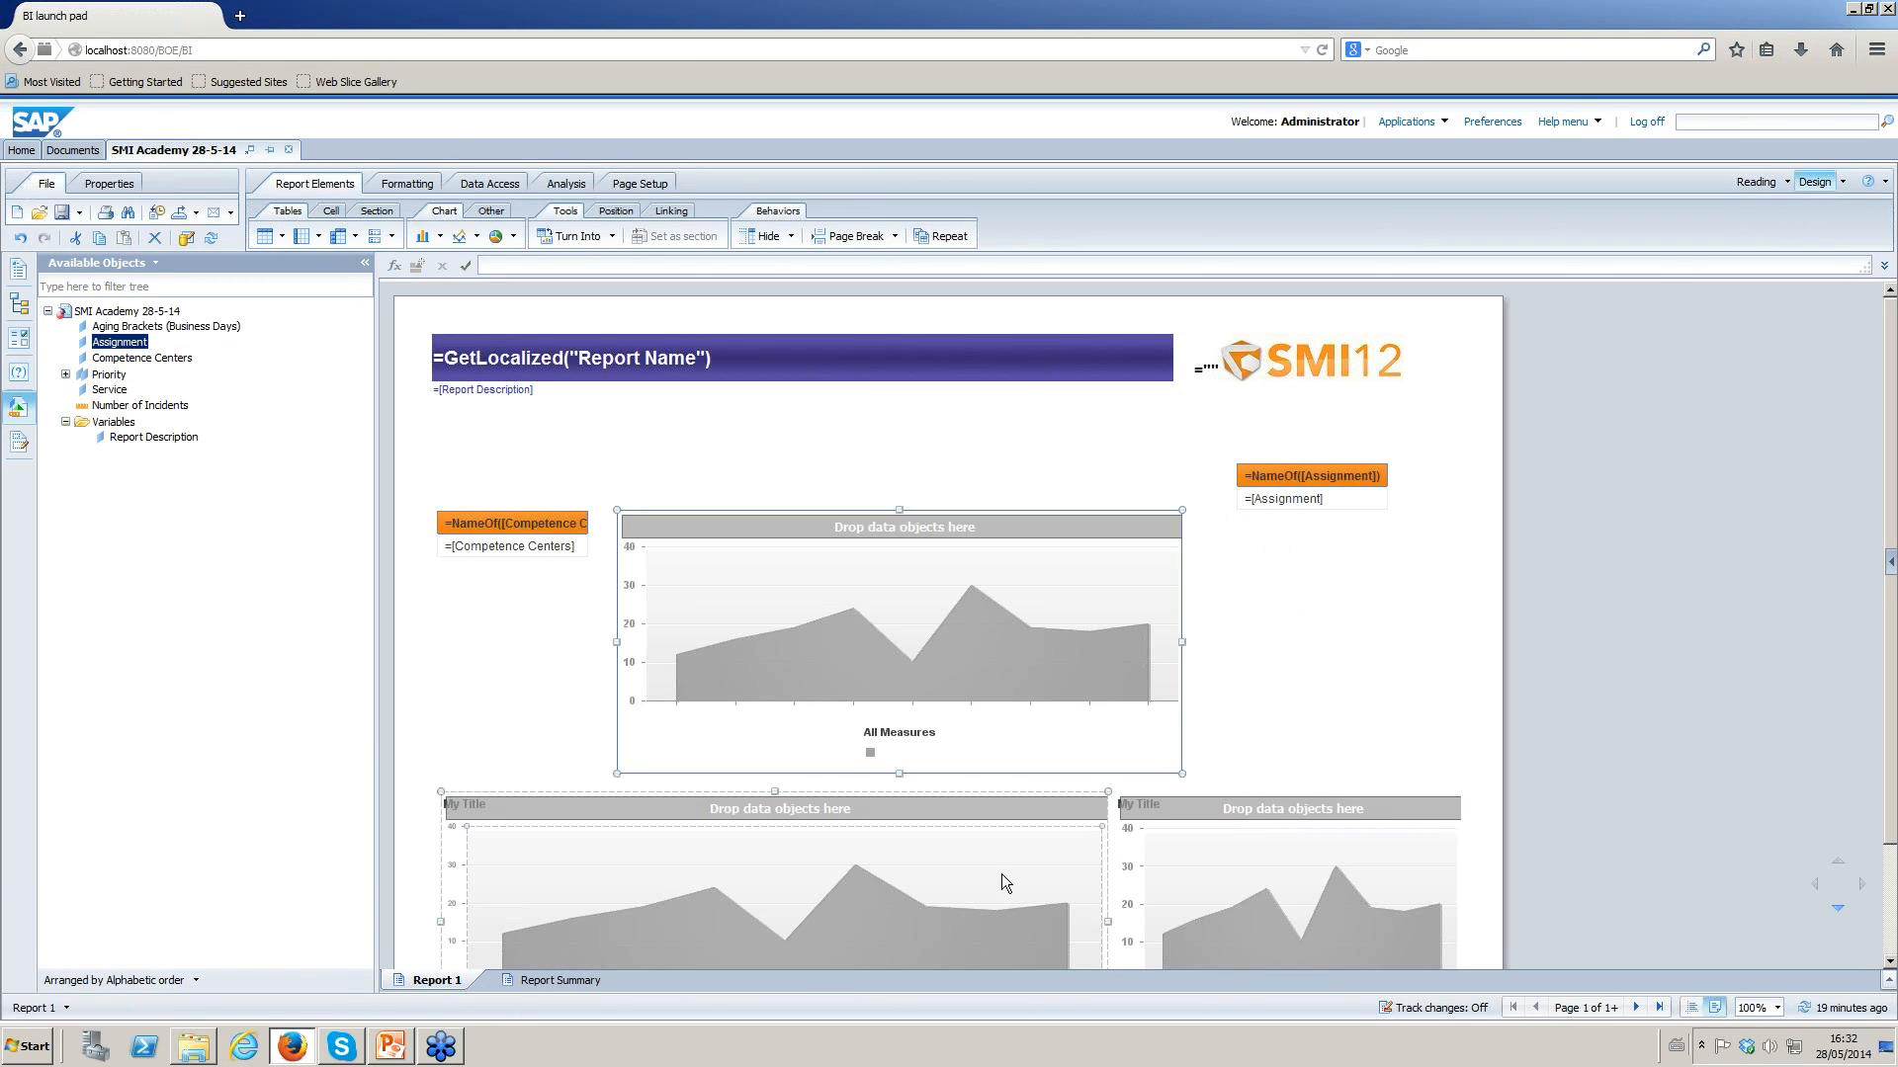
left_click_drag(1287, 466, 1259, 513)
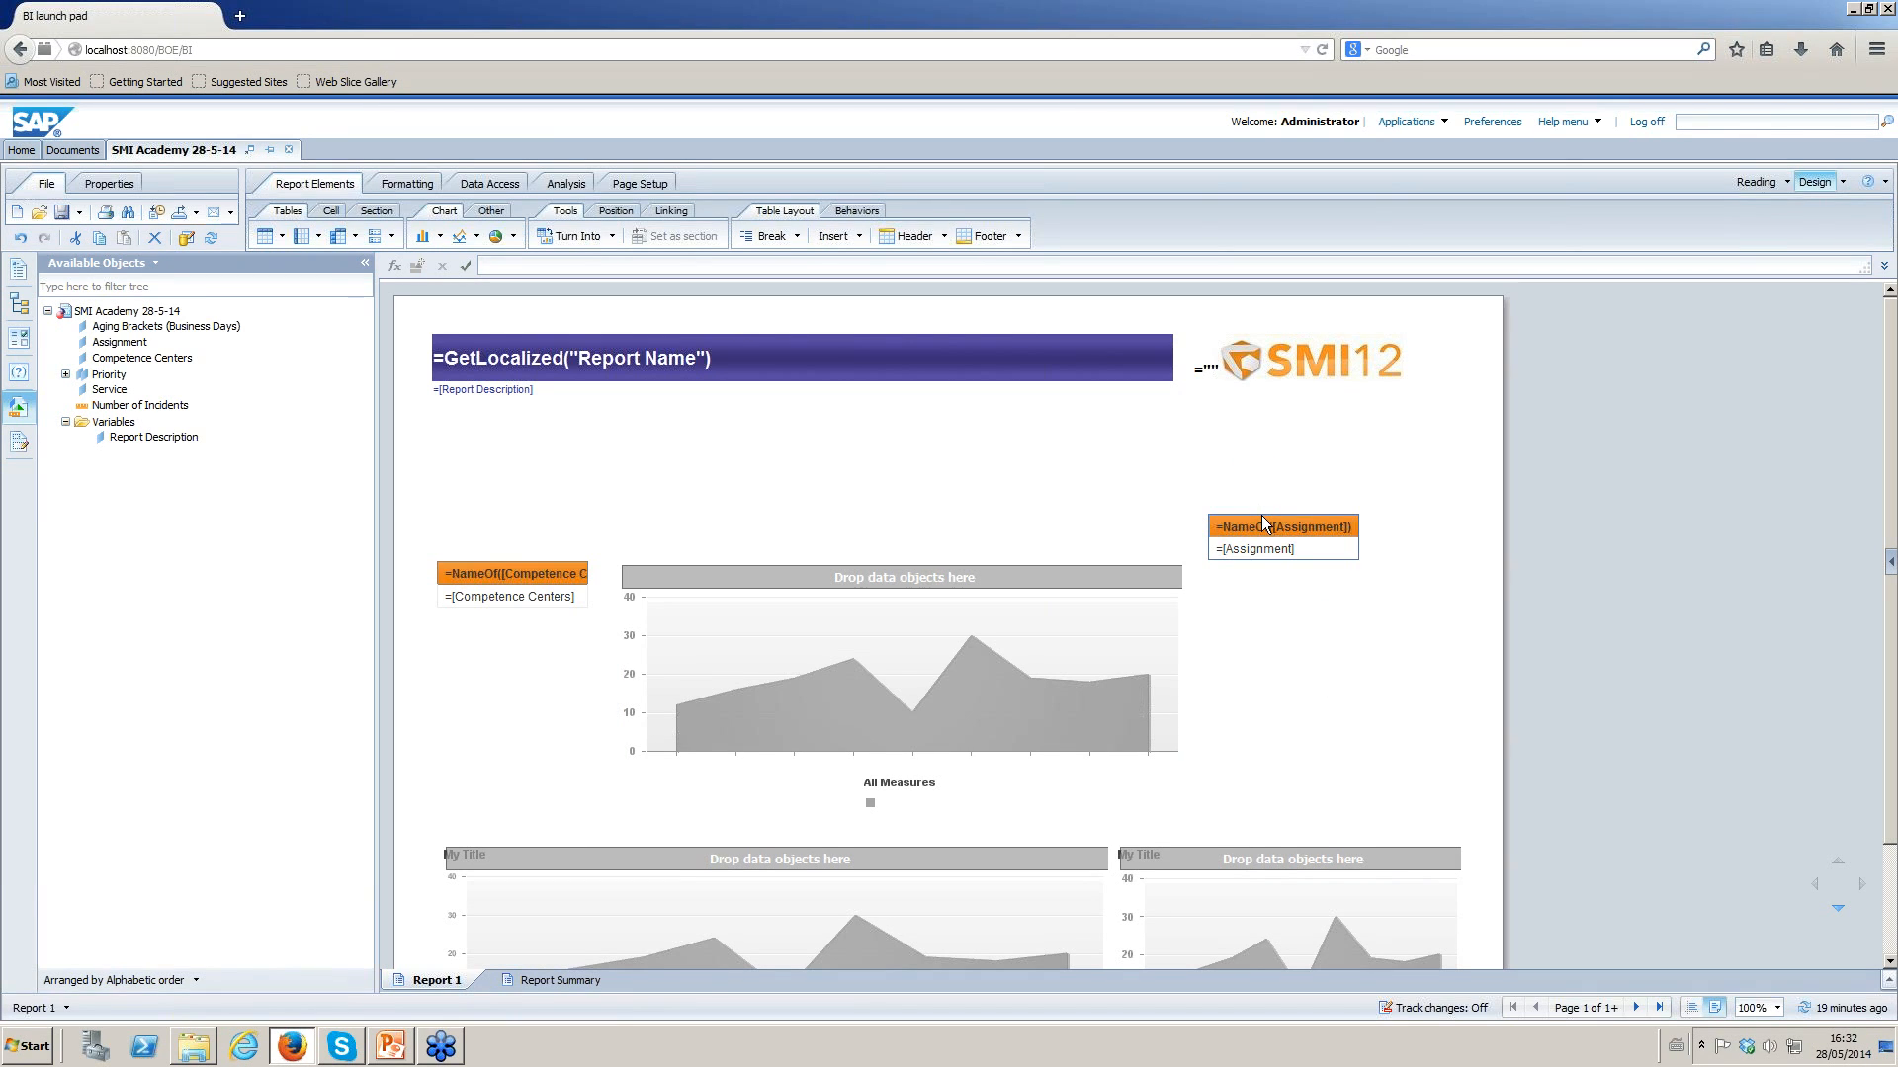
left_click(1261, 514)
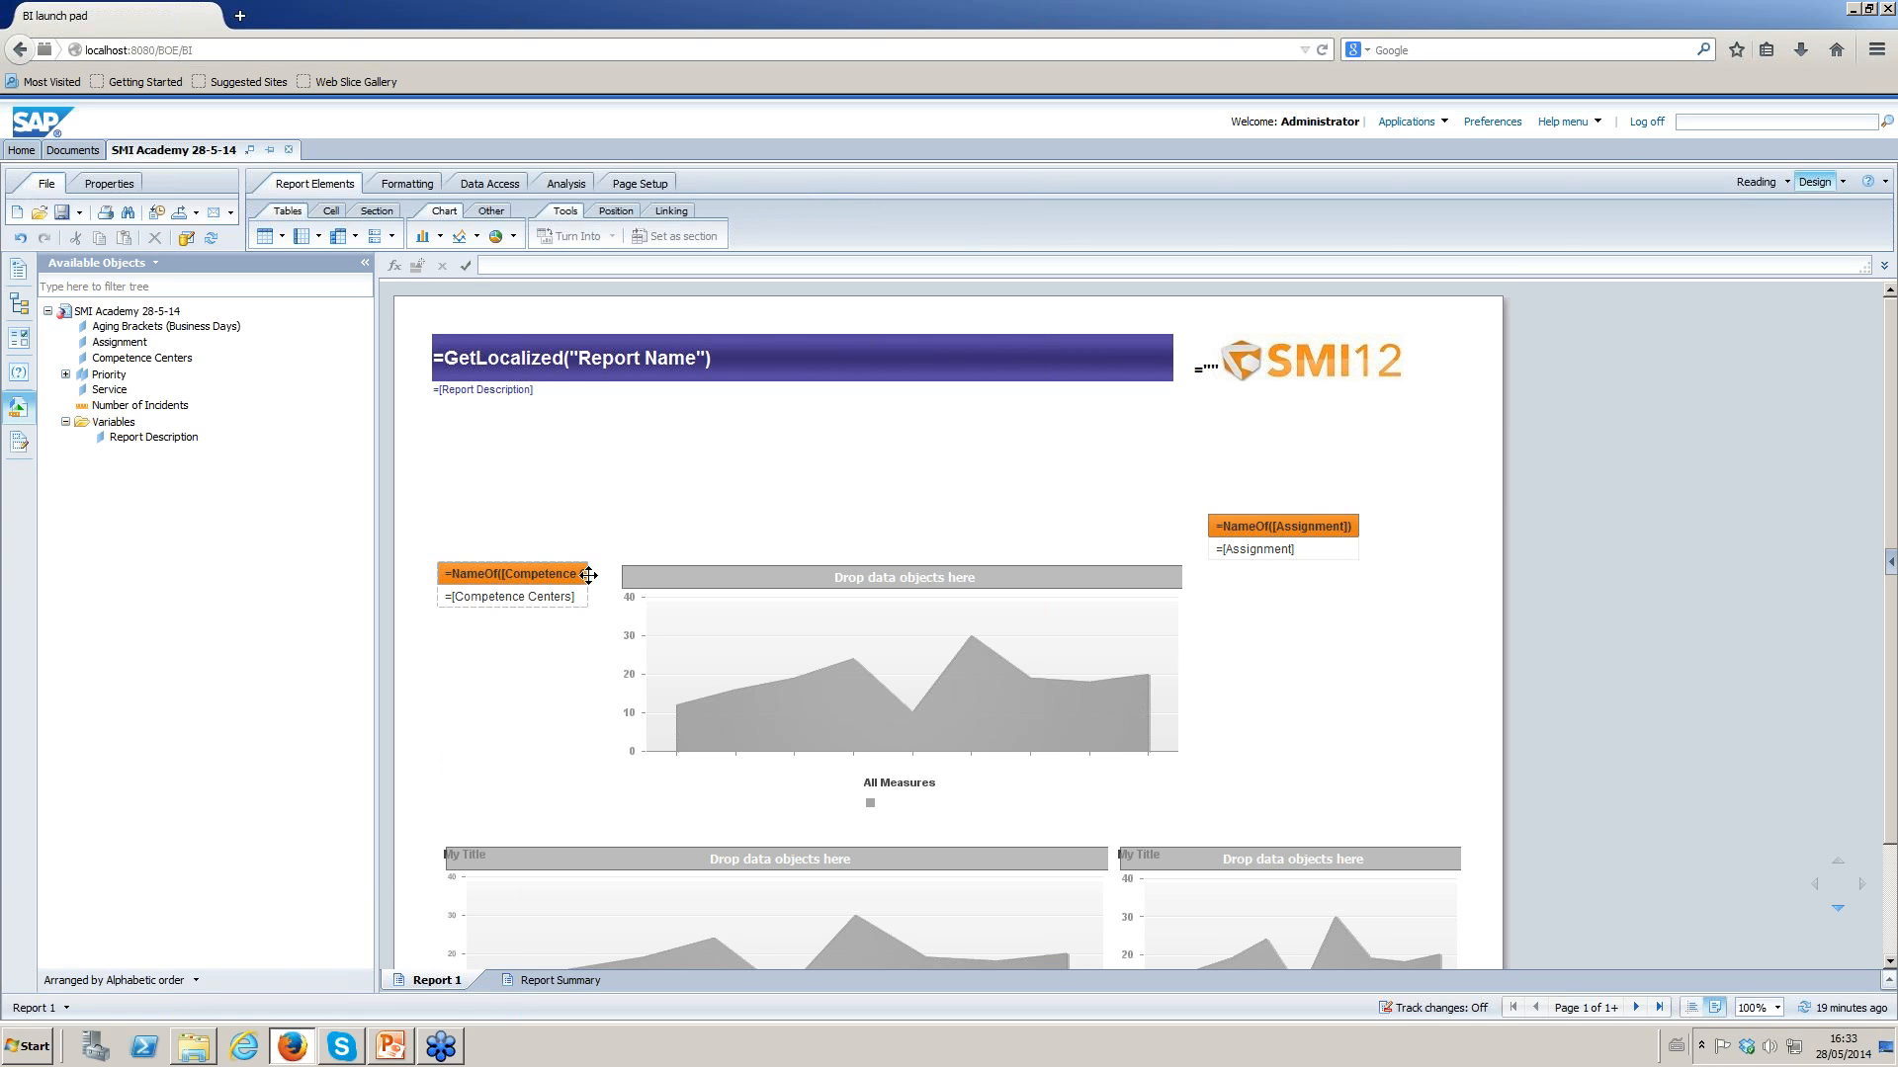
key("ctrl+z")
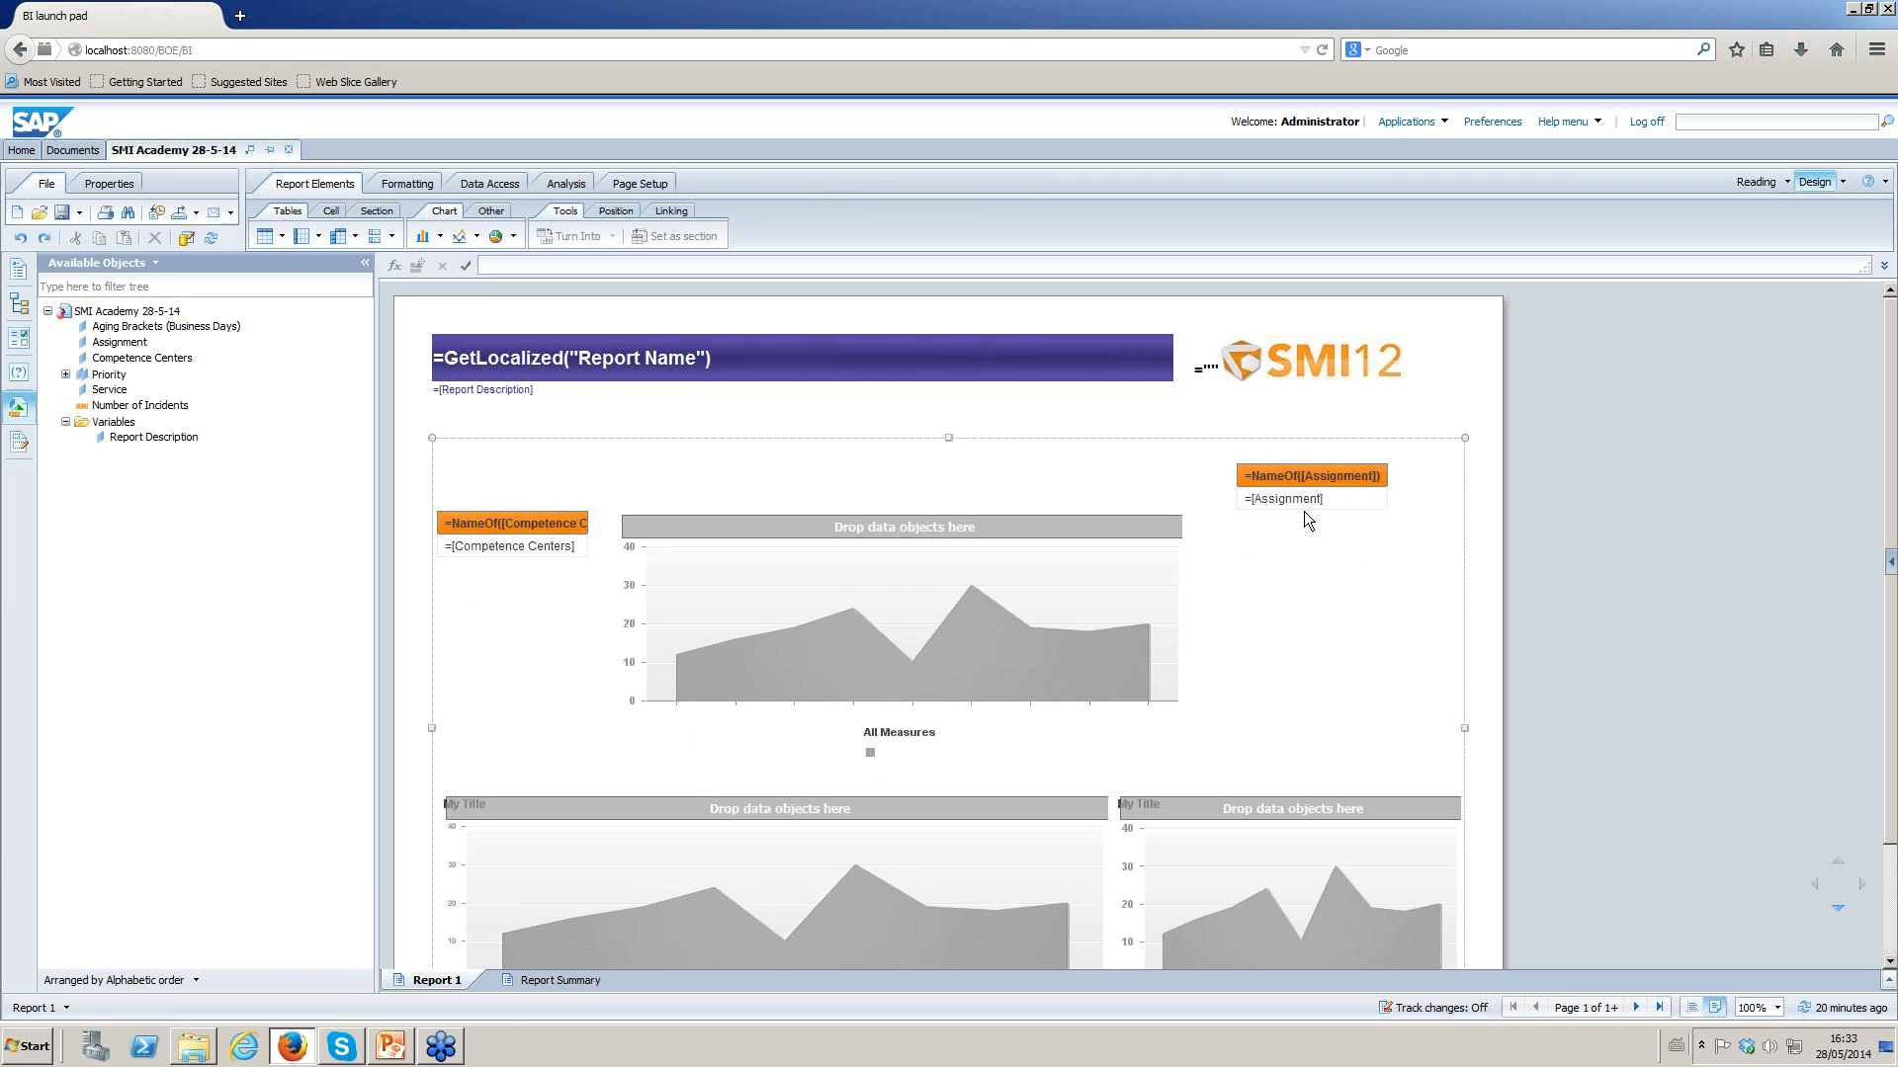
key("ctrl+z")
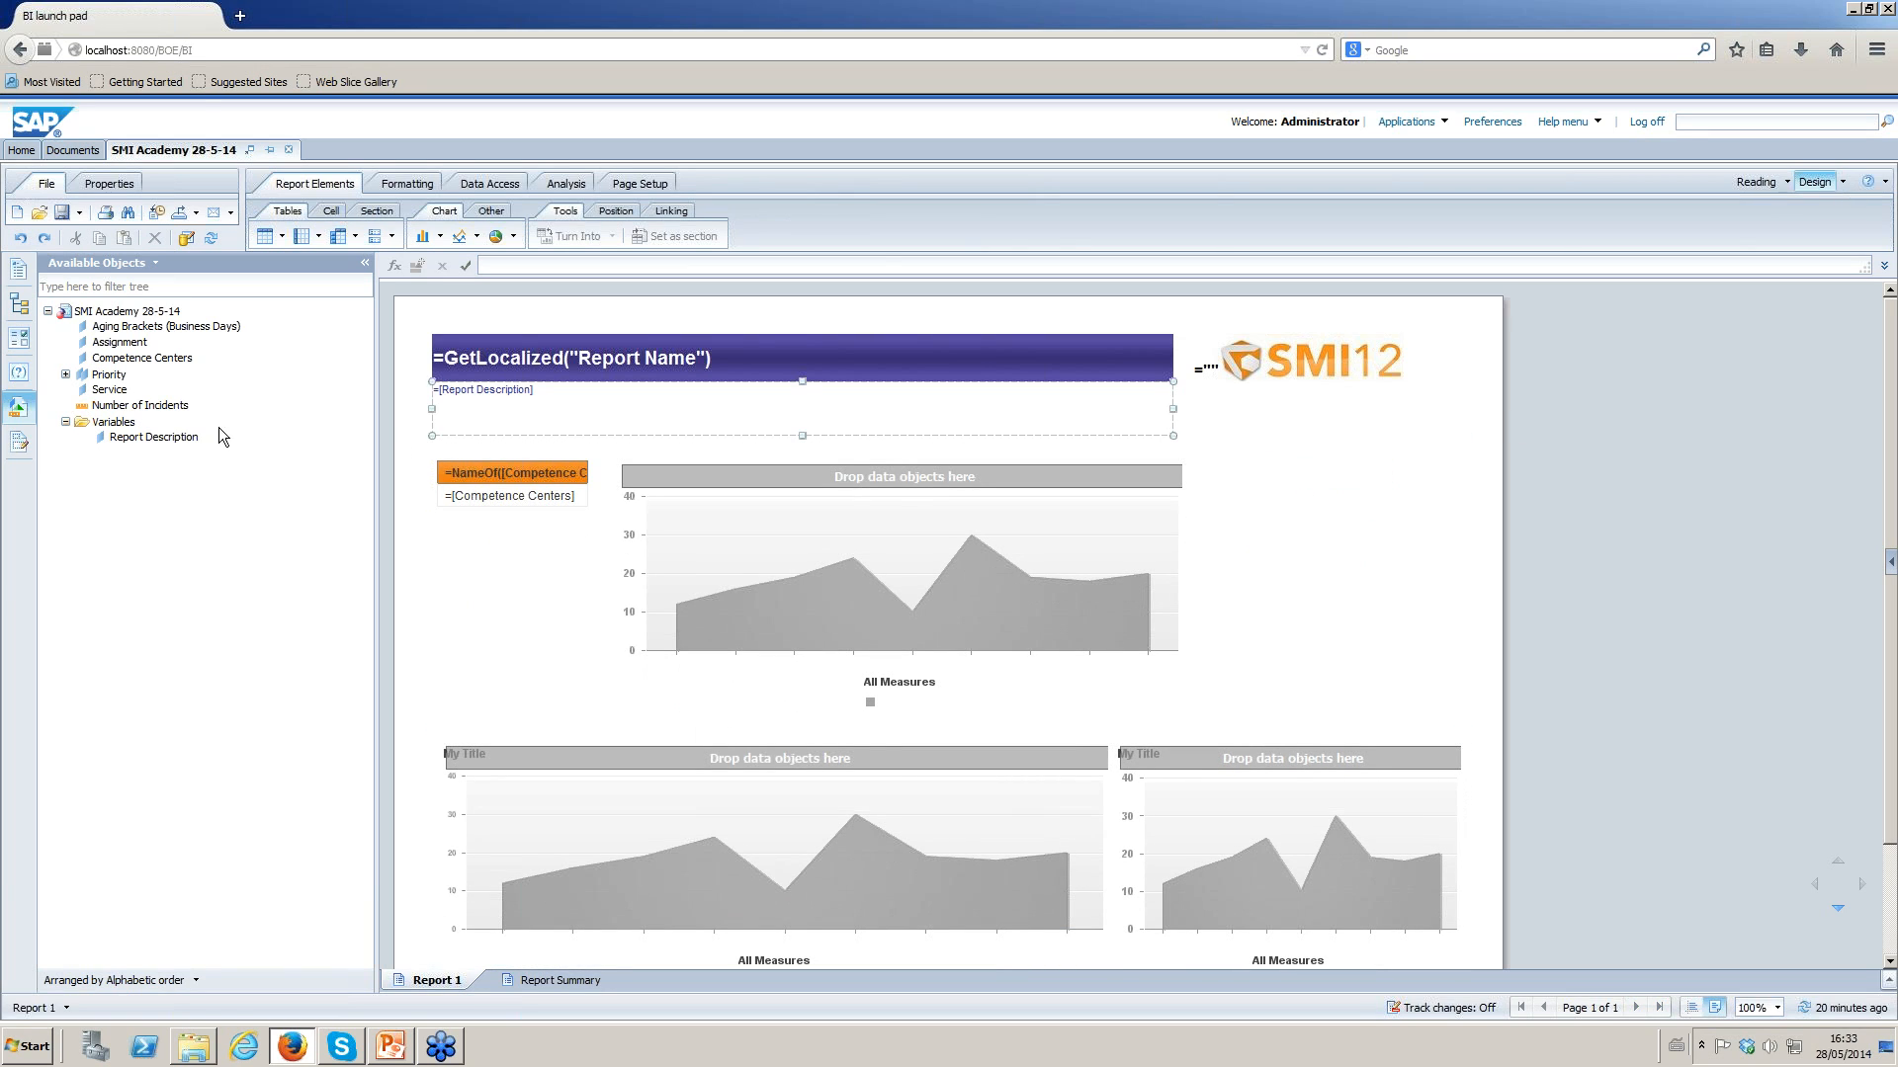
Close the report without saving and reopen SMI Academy 28-5-14 for modification.
left_click(289, 150)
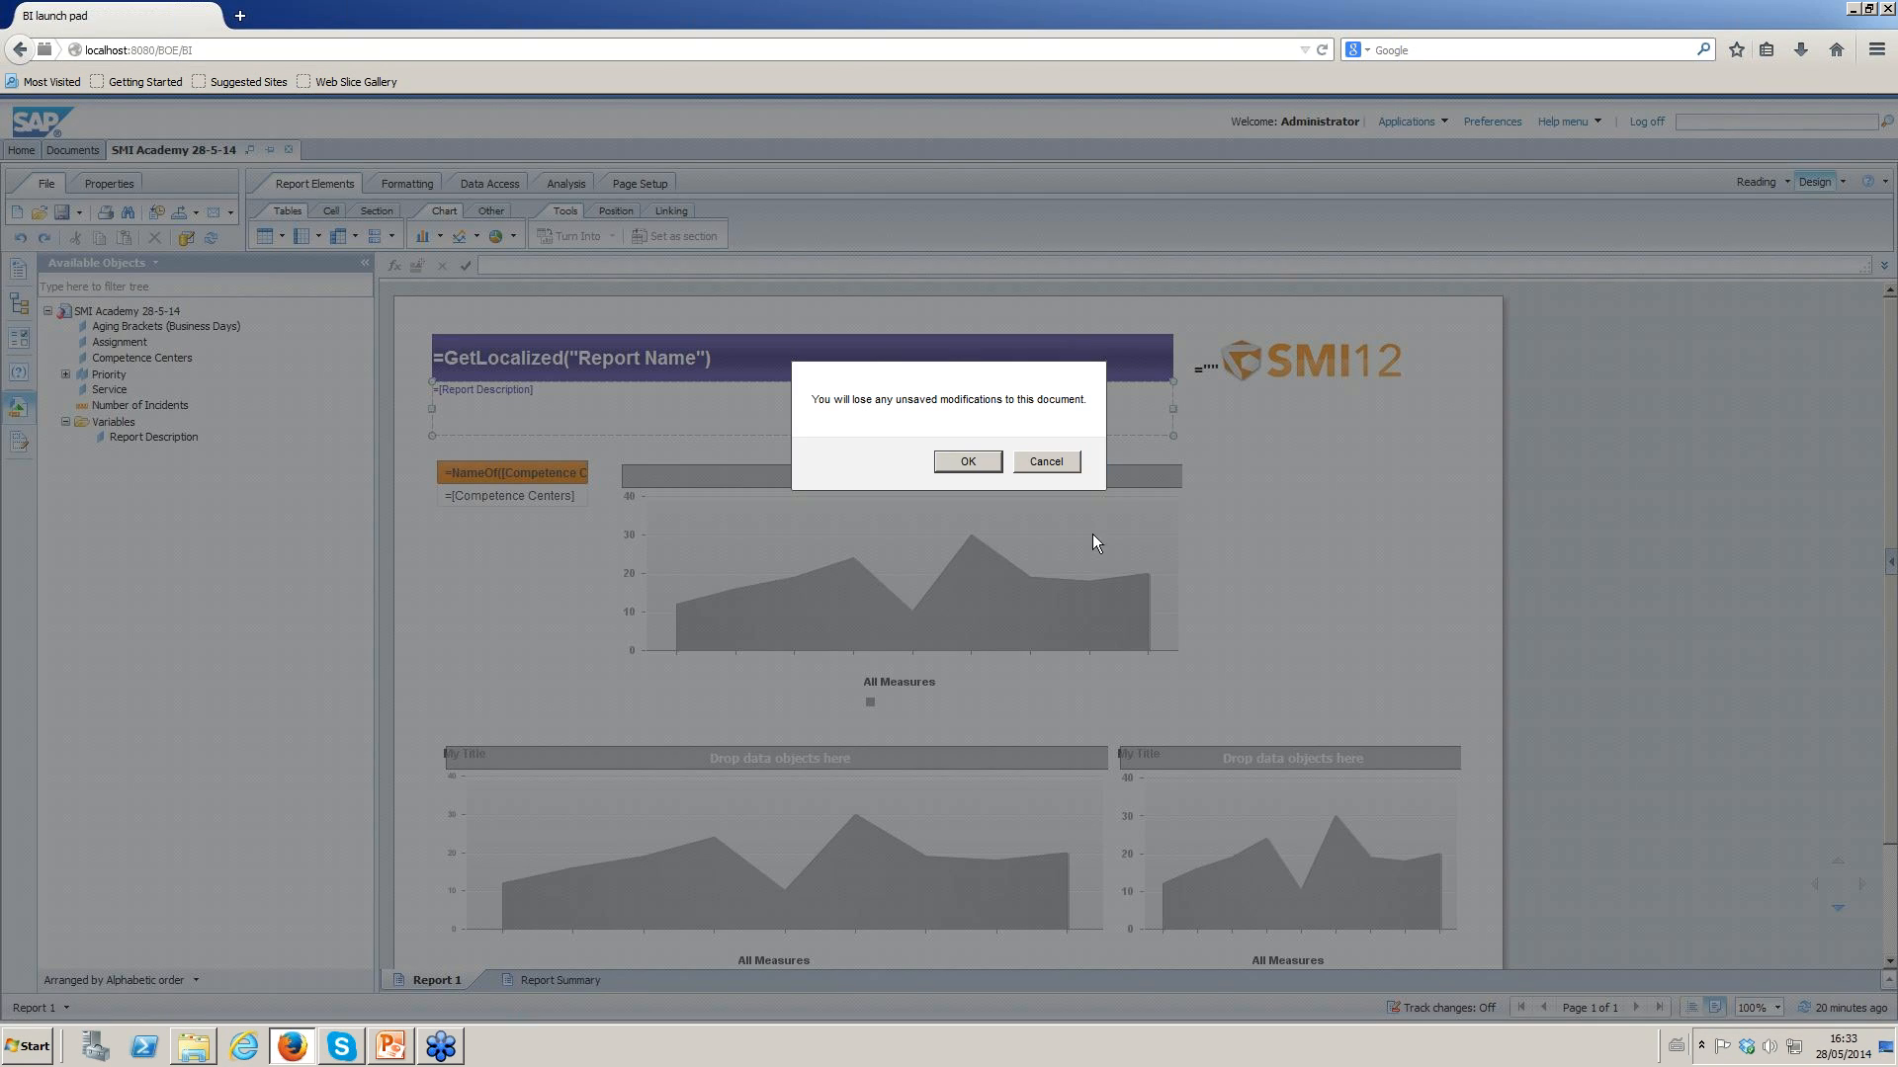
left_click(967, 462)
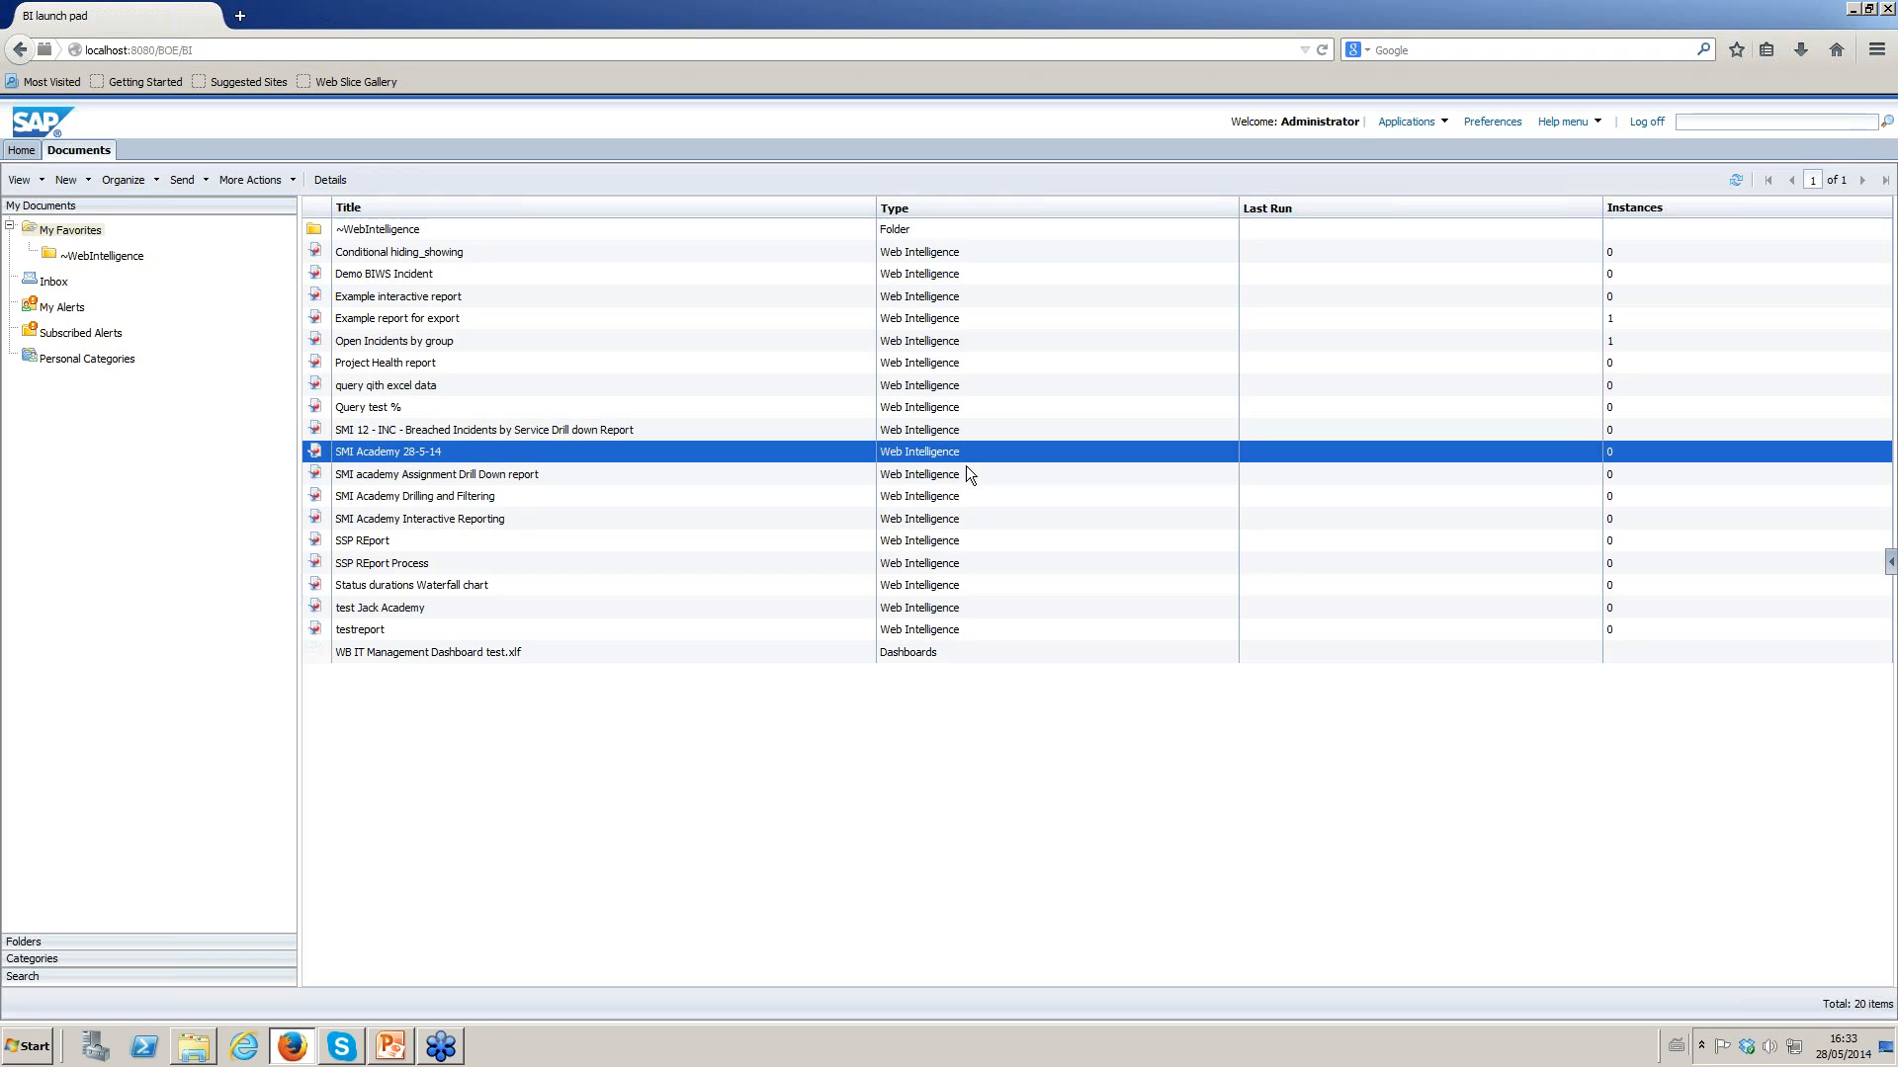
right_click(348, 454)
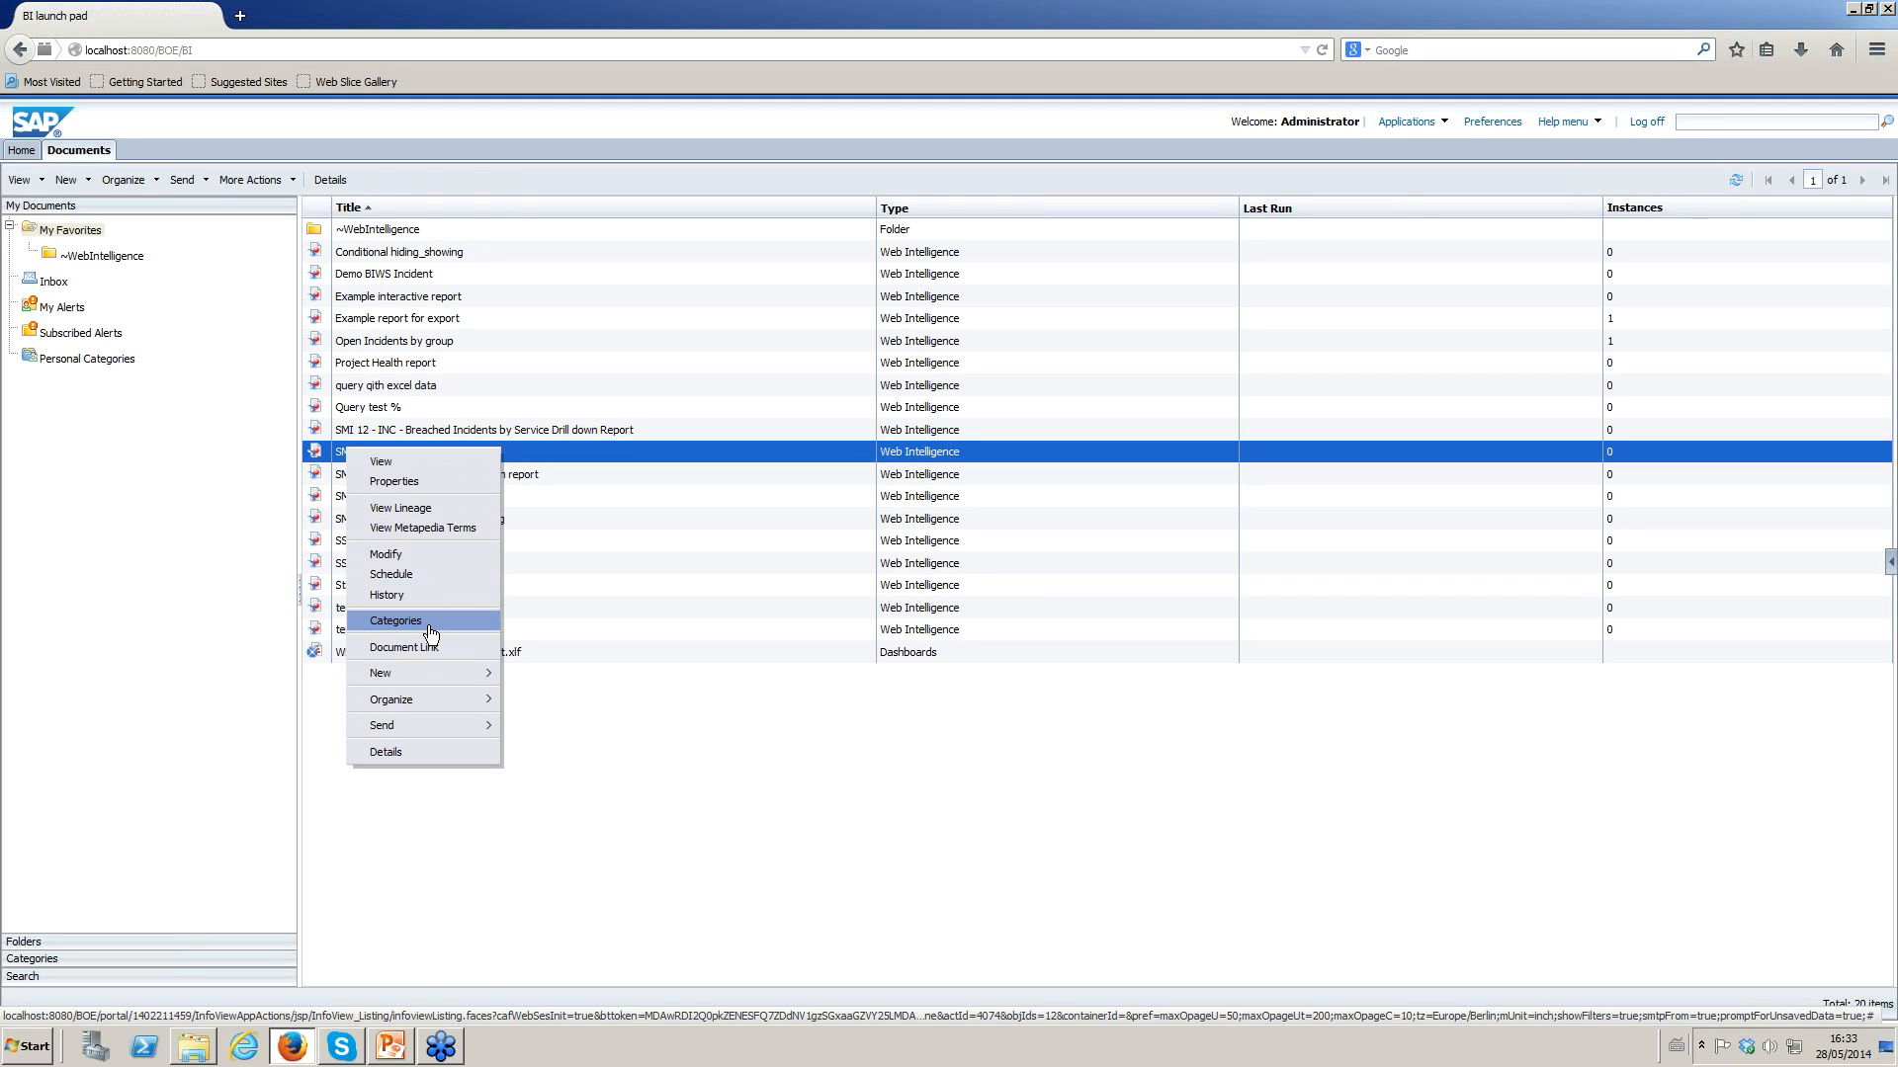
left_click(429, 555)
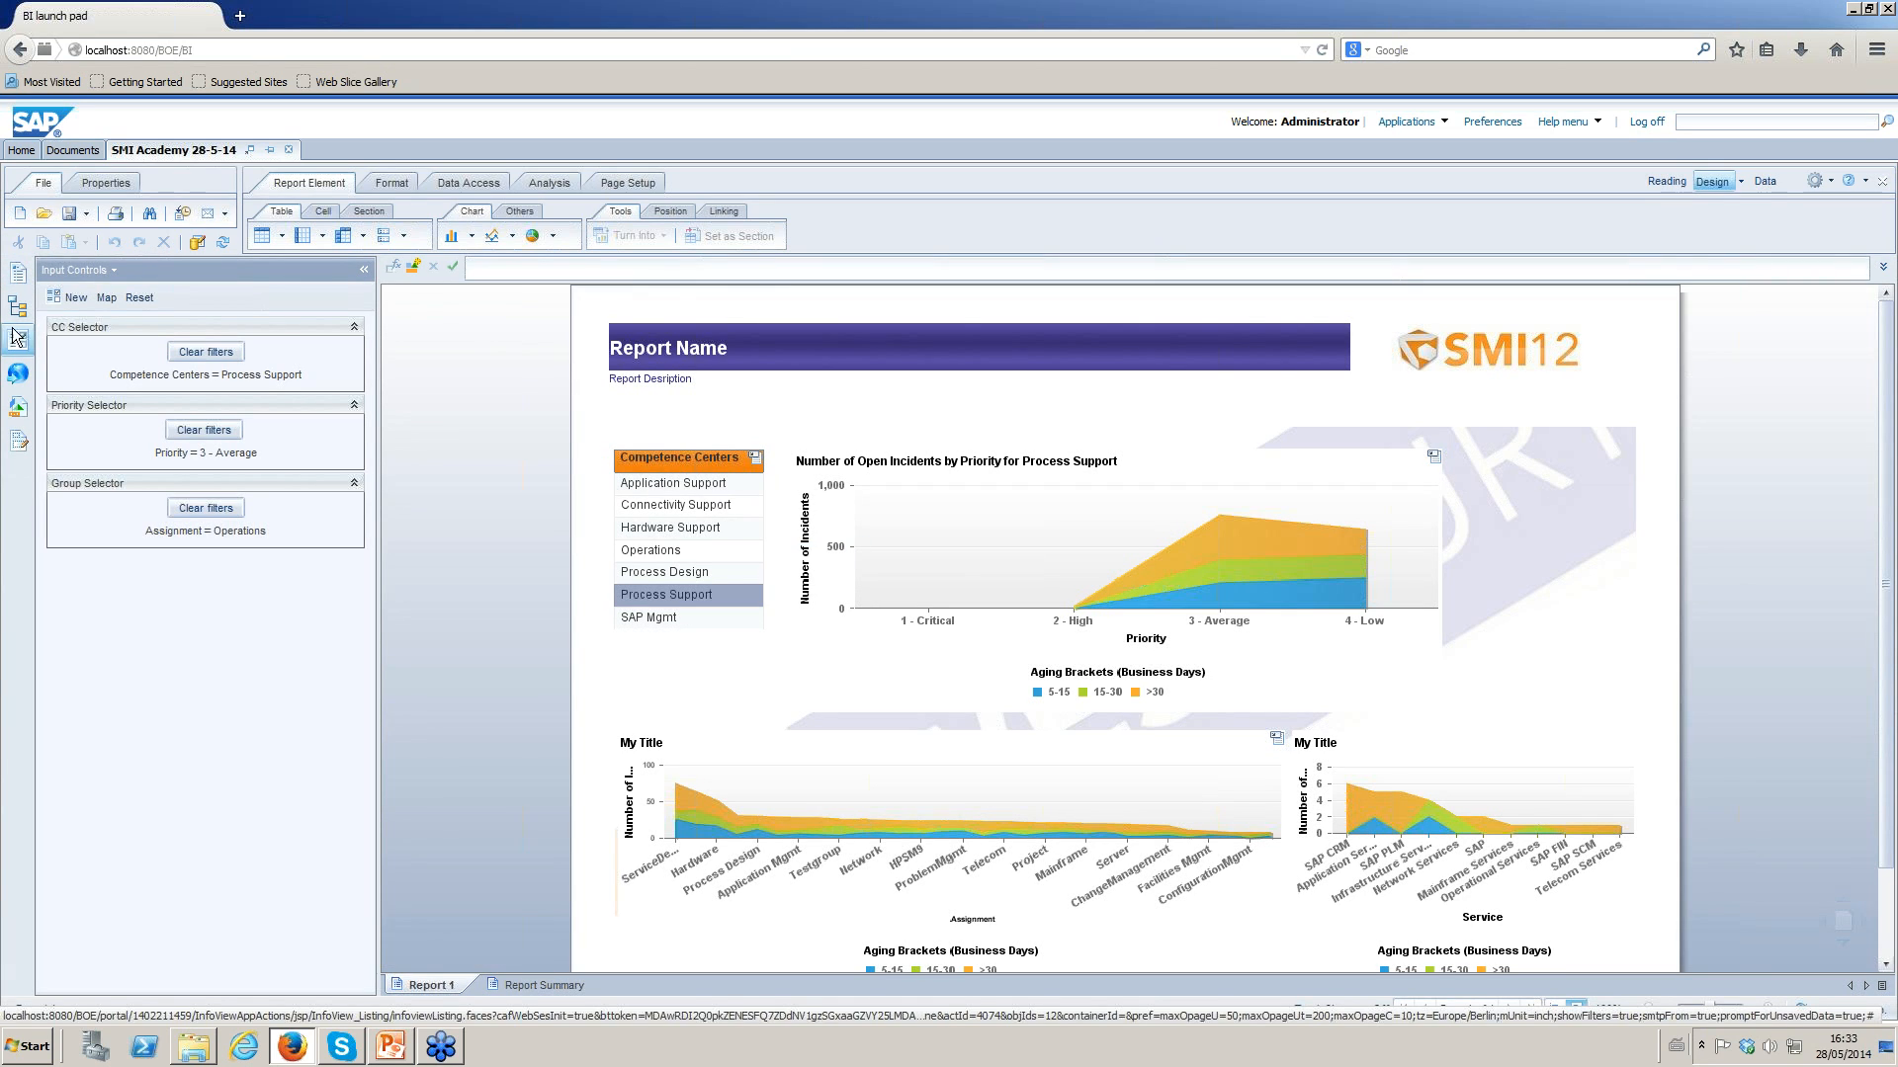
Add a table of the Assignment object to the right of the Priority chart.
left_click(18, 406)
left_click_drag(133, 355, 1480, 454)
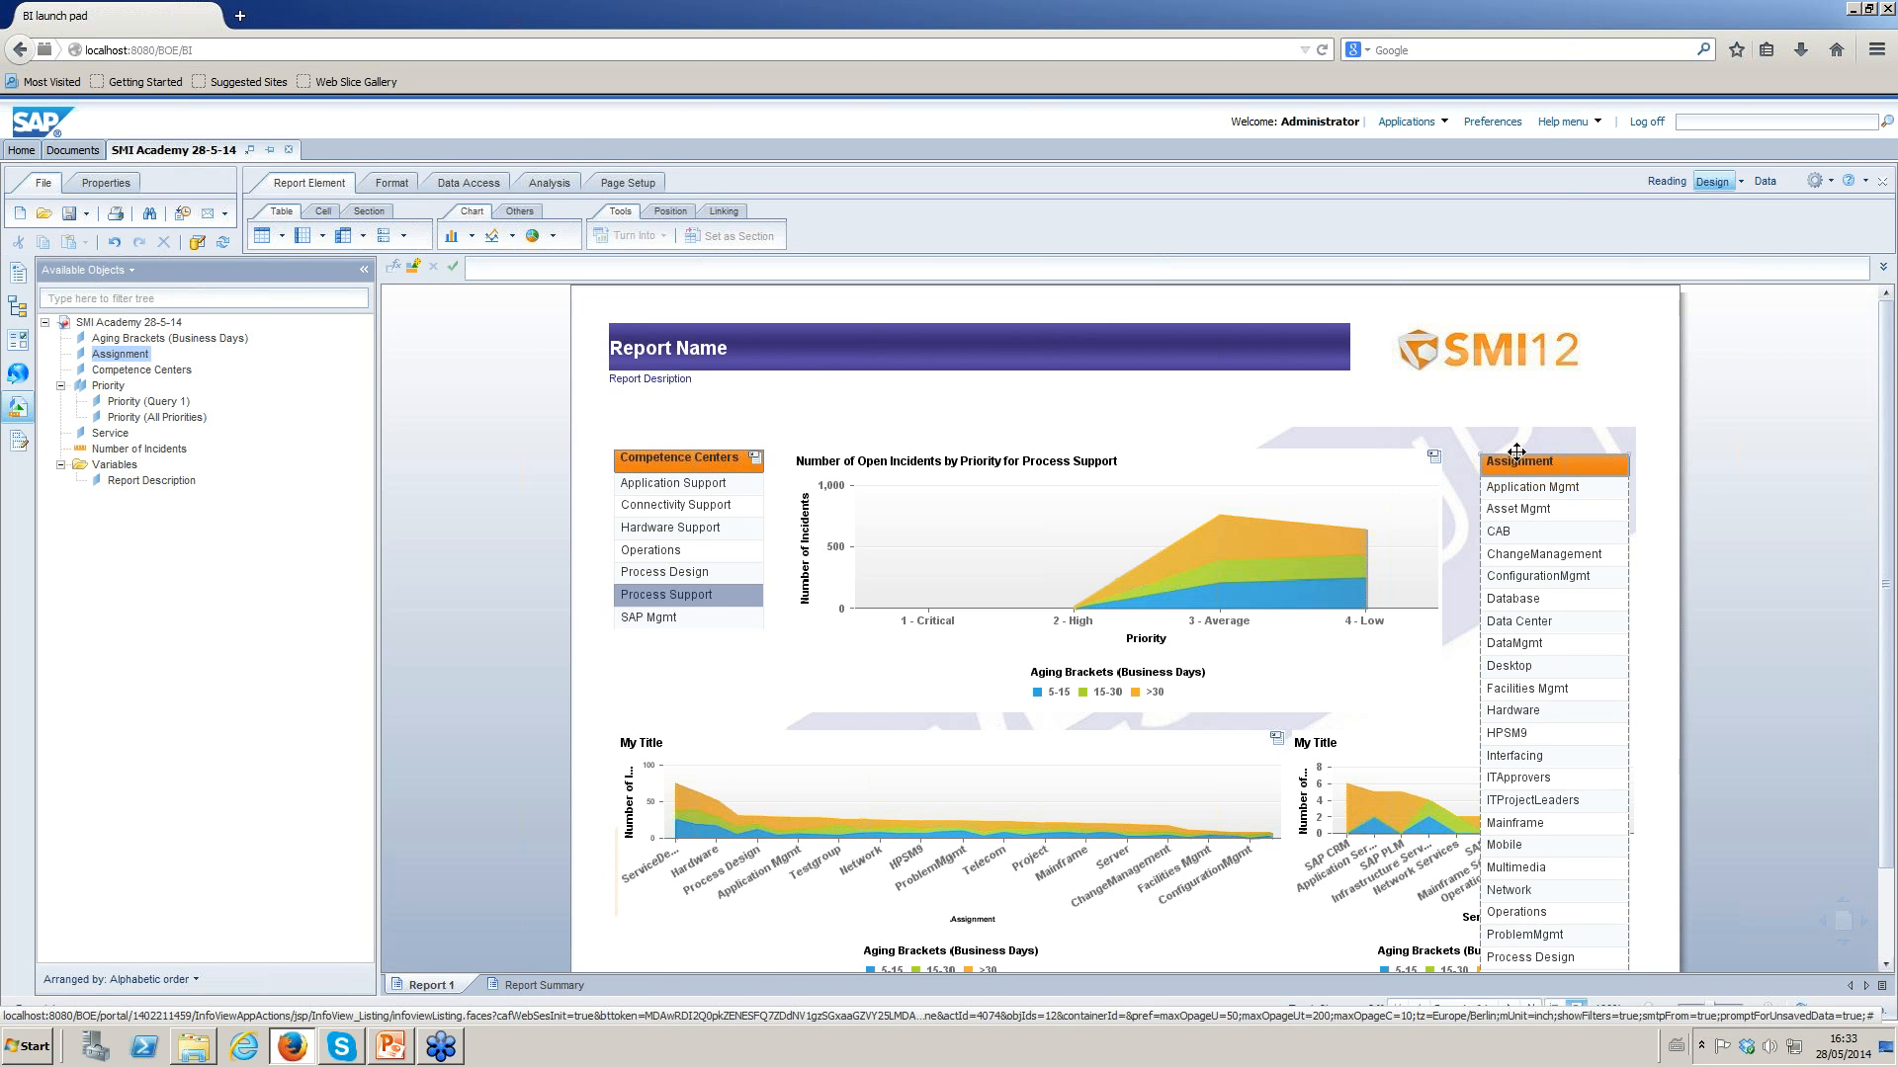
scroll(1520, 461, "down", 3)
scroll(1520, 461, "up", 2)
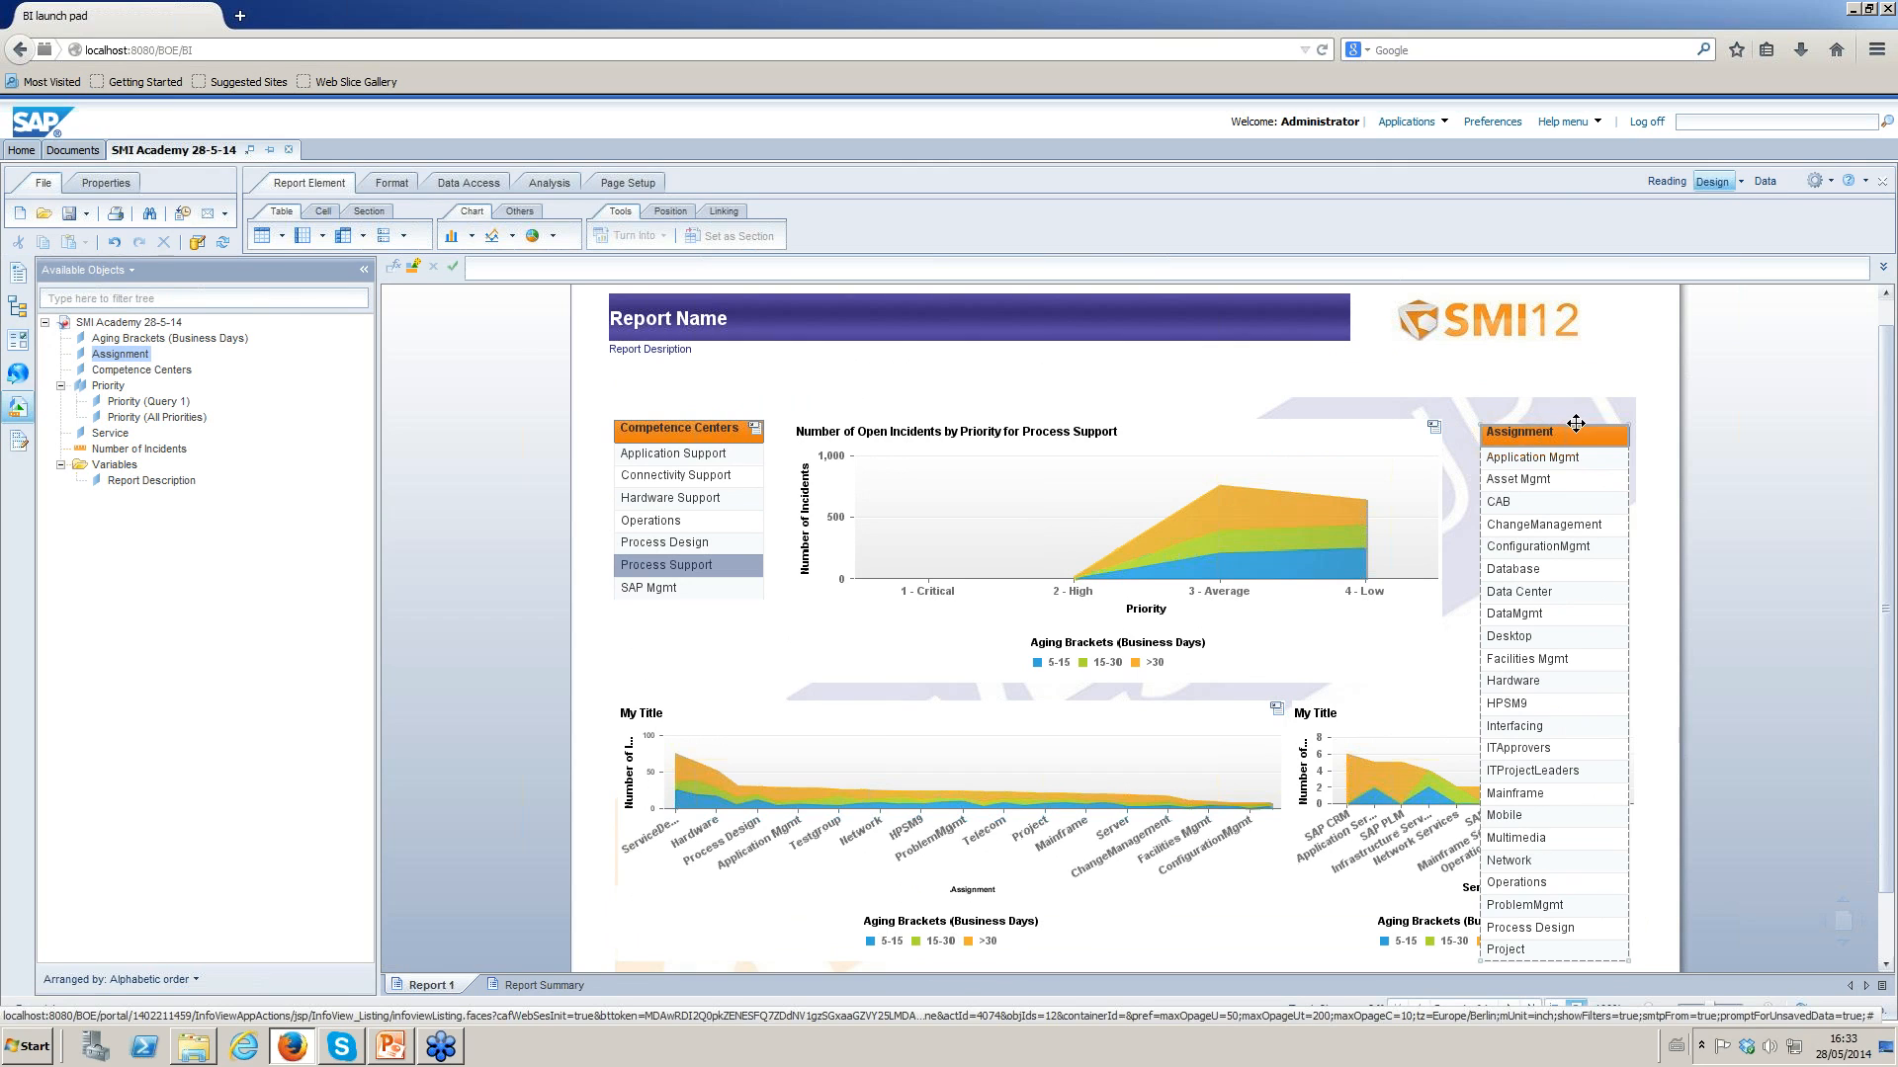
scroll(1575, 491, "down", 2)
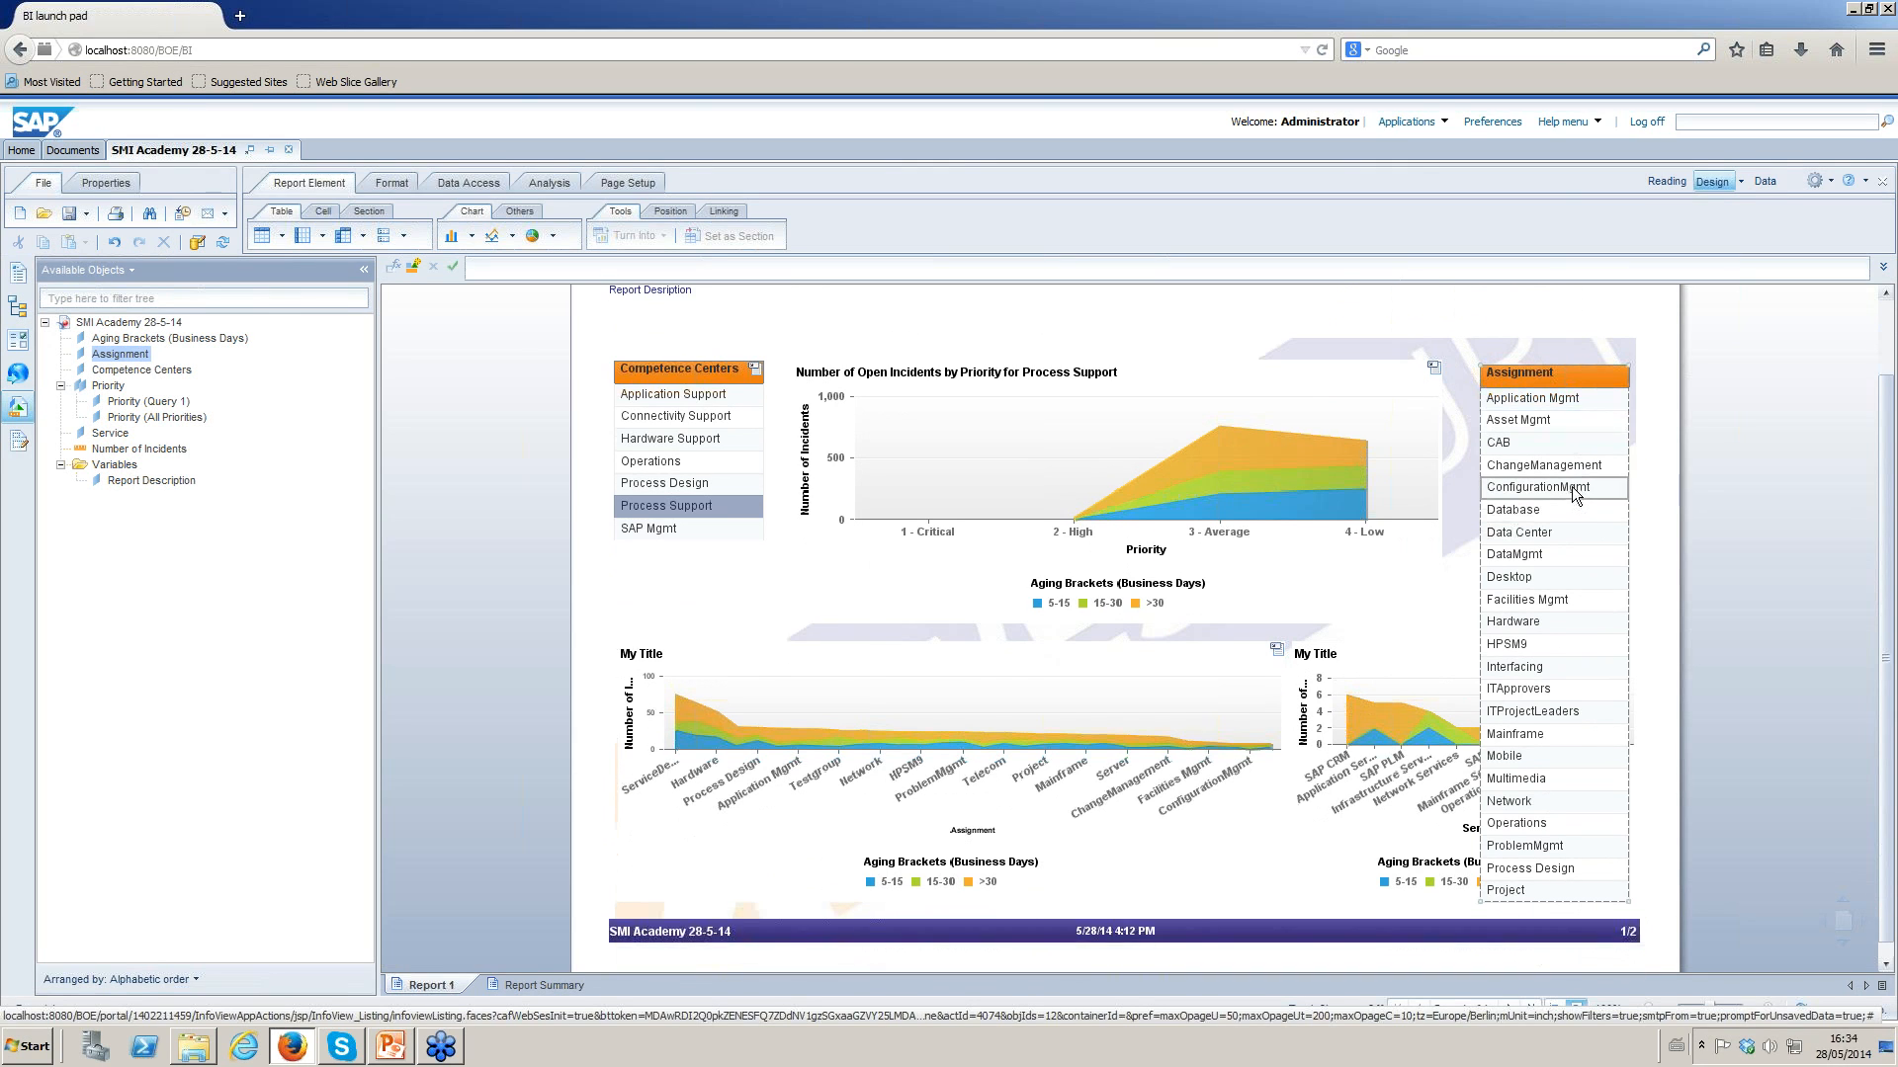
scroll(1575, 492, "up", 2)
Add the Assignment table (Vertical Table: Block 5) to the dependencies of the Group Selector input control.
left_click(999, 941)
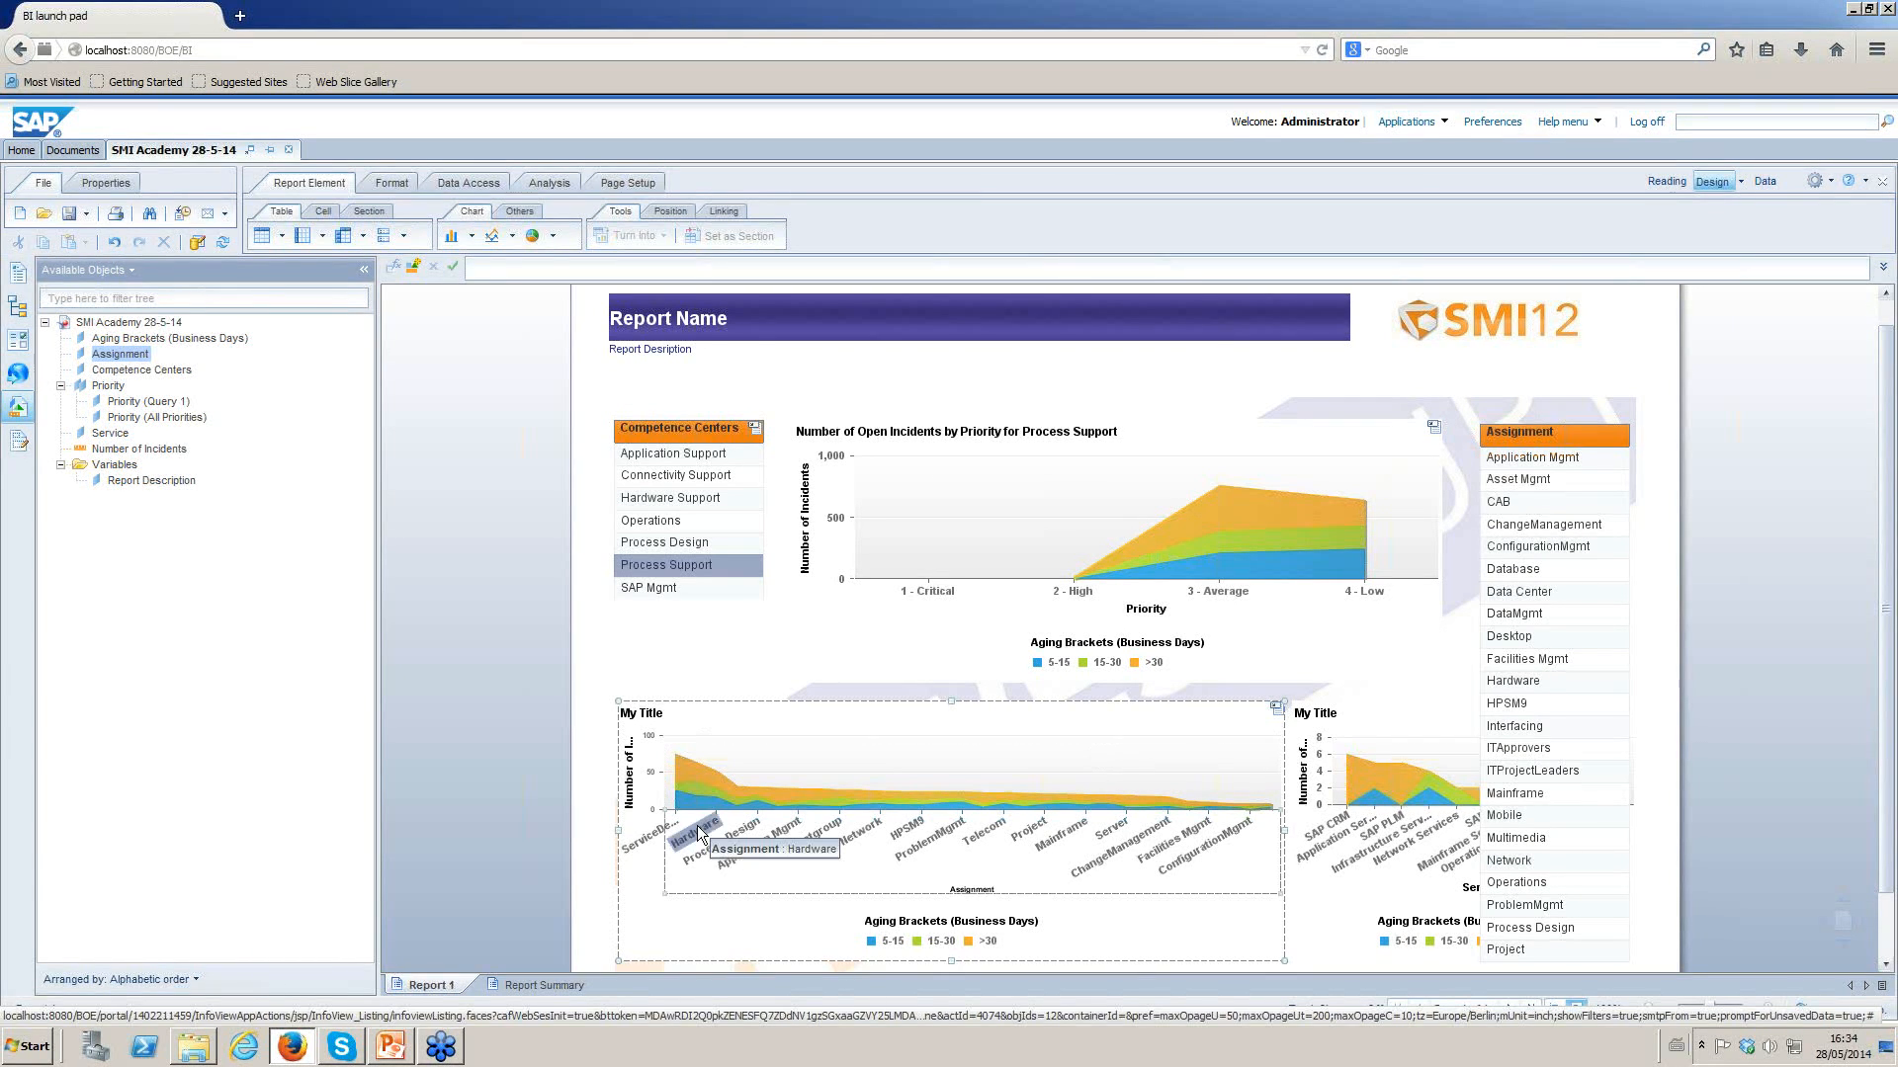
left_click(1599, 458)
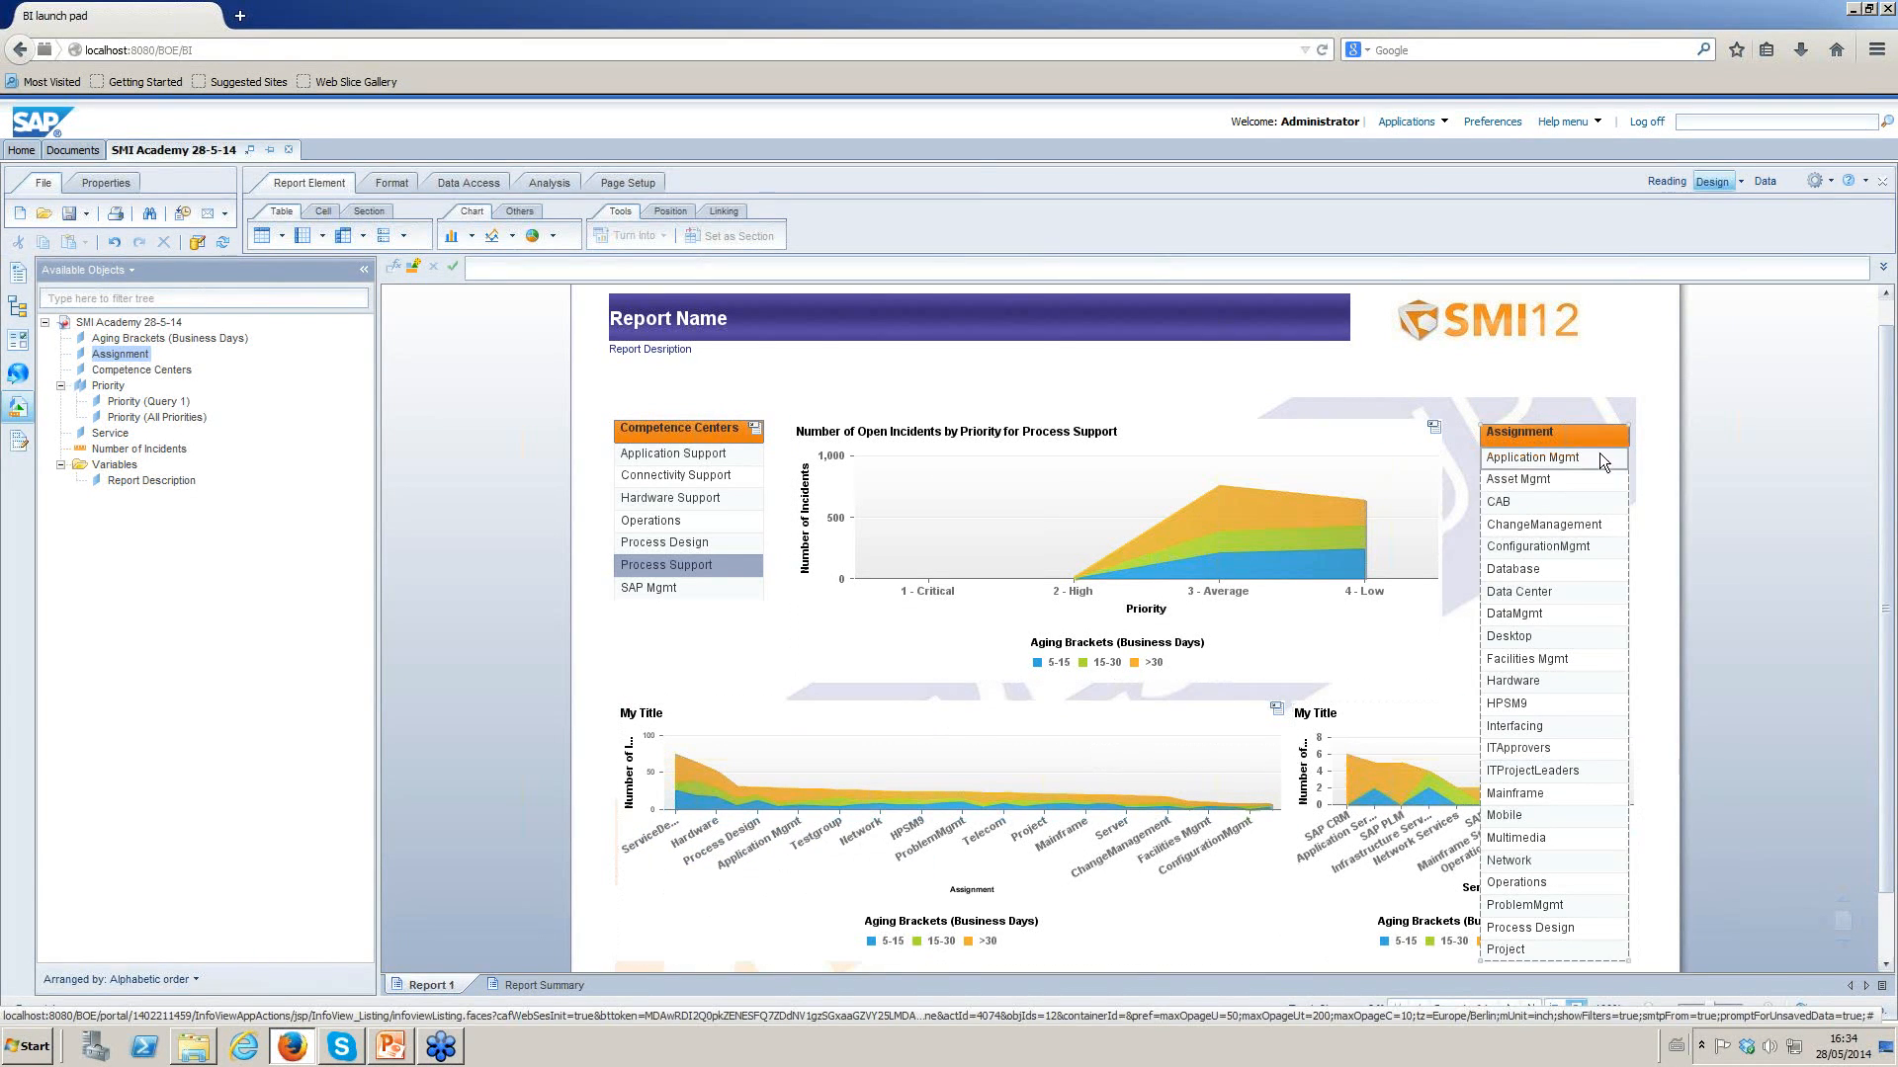
left_click(1276, 708)
left_click(1336, 728)
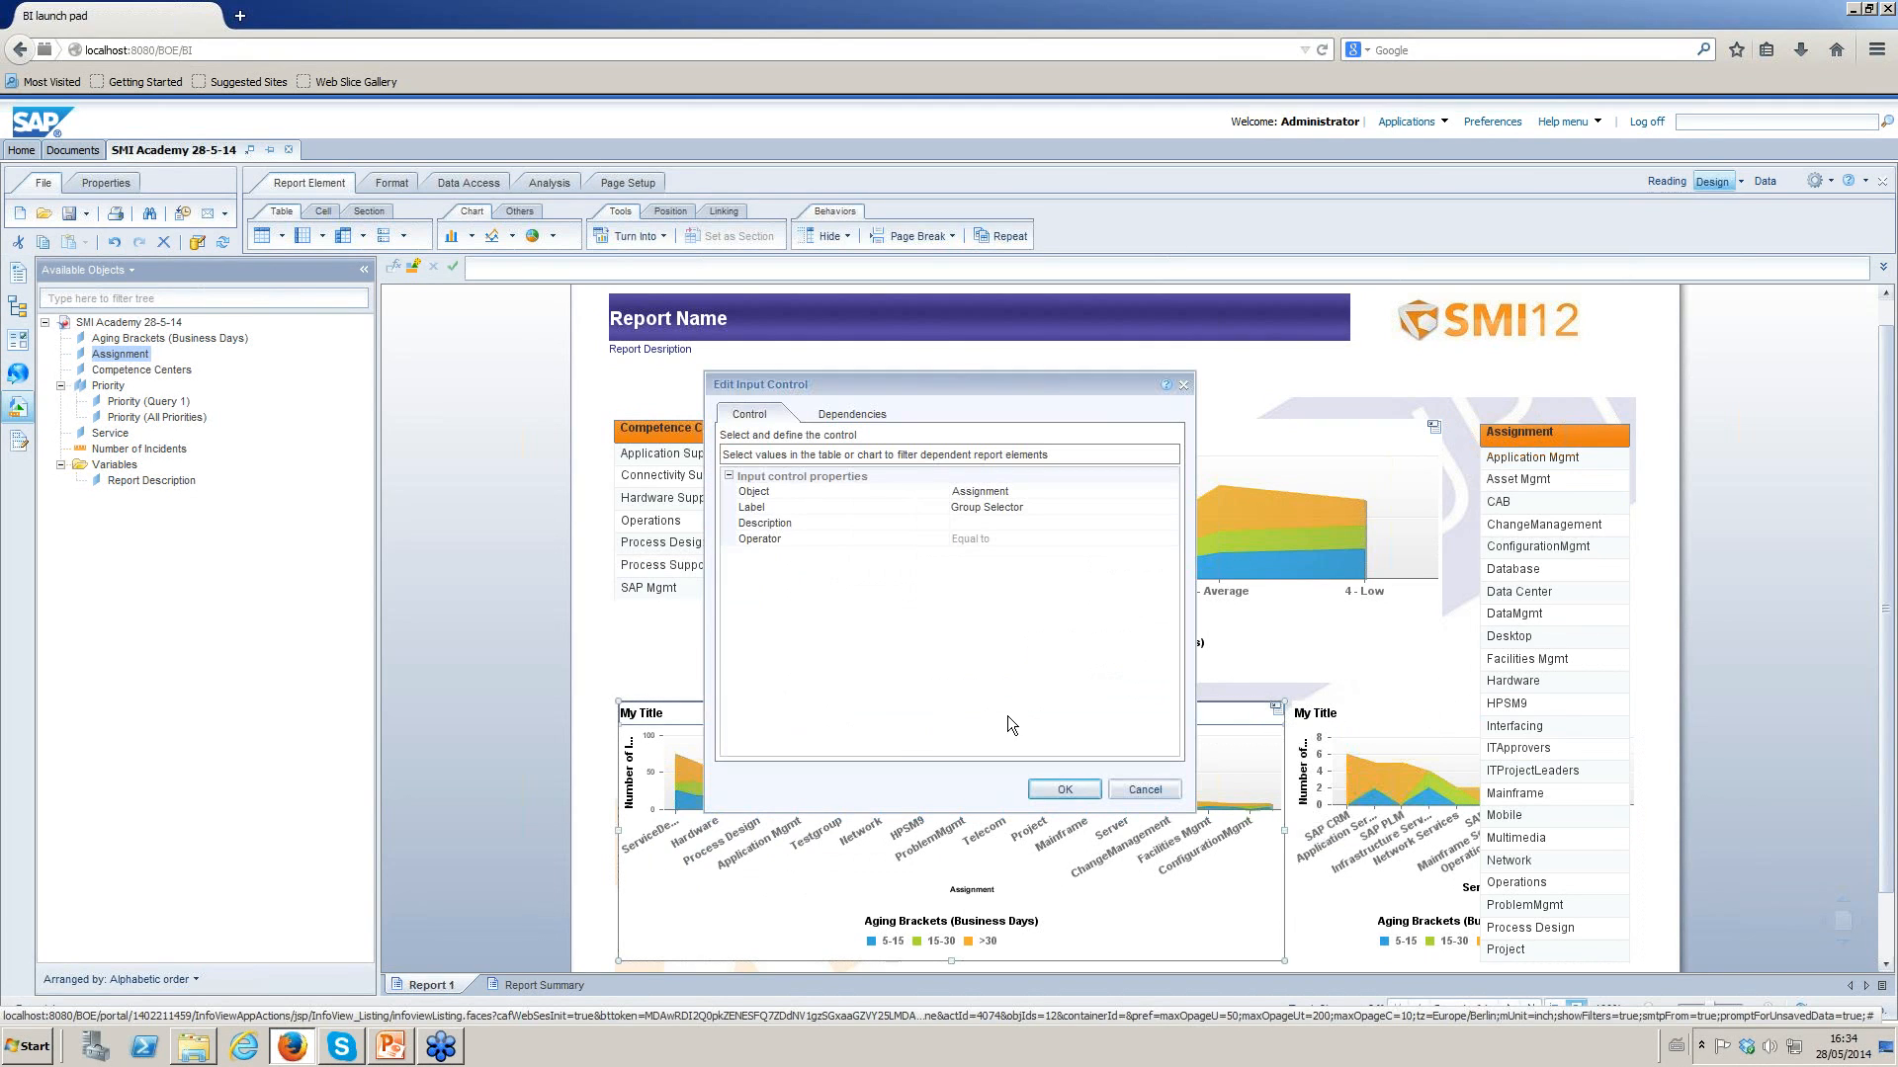
left_click(847, 417)
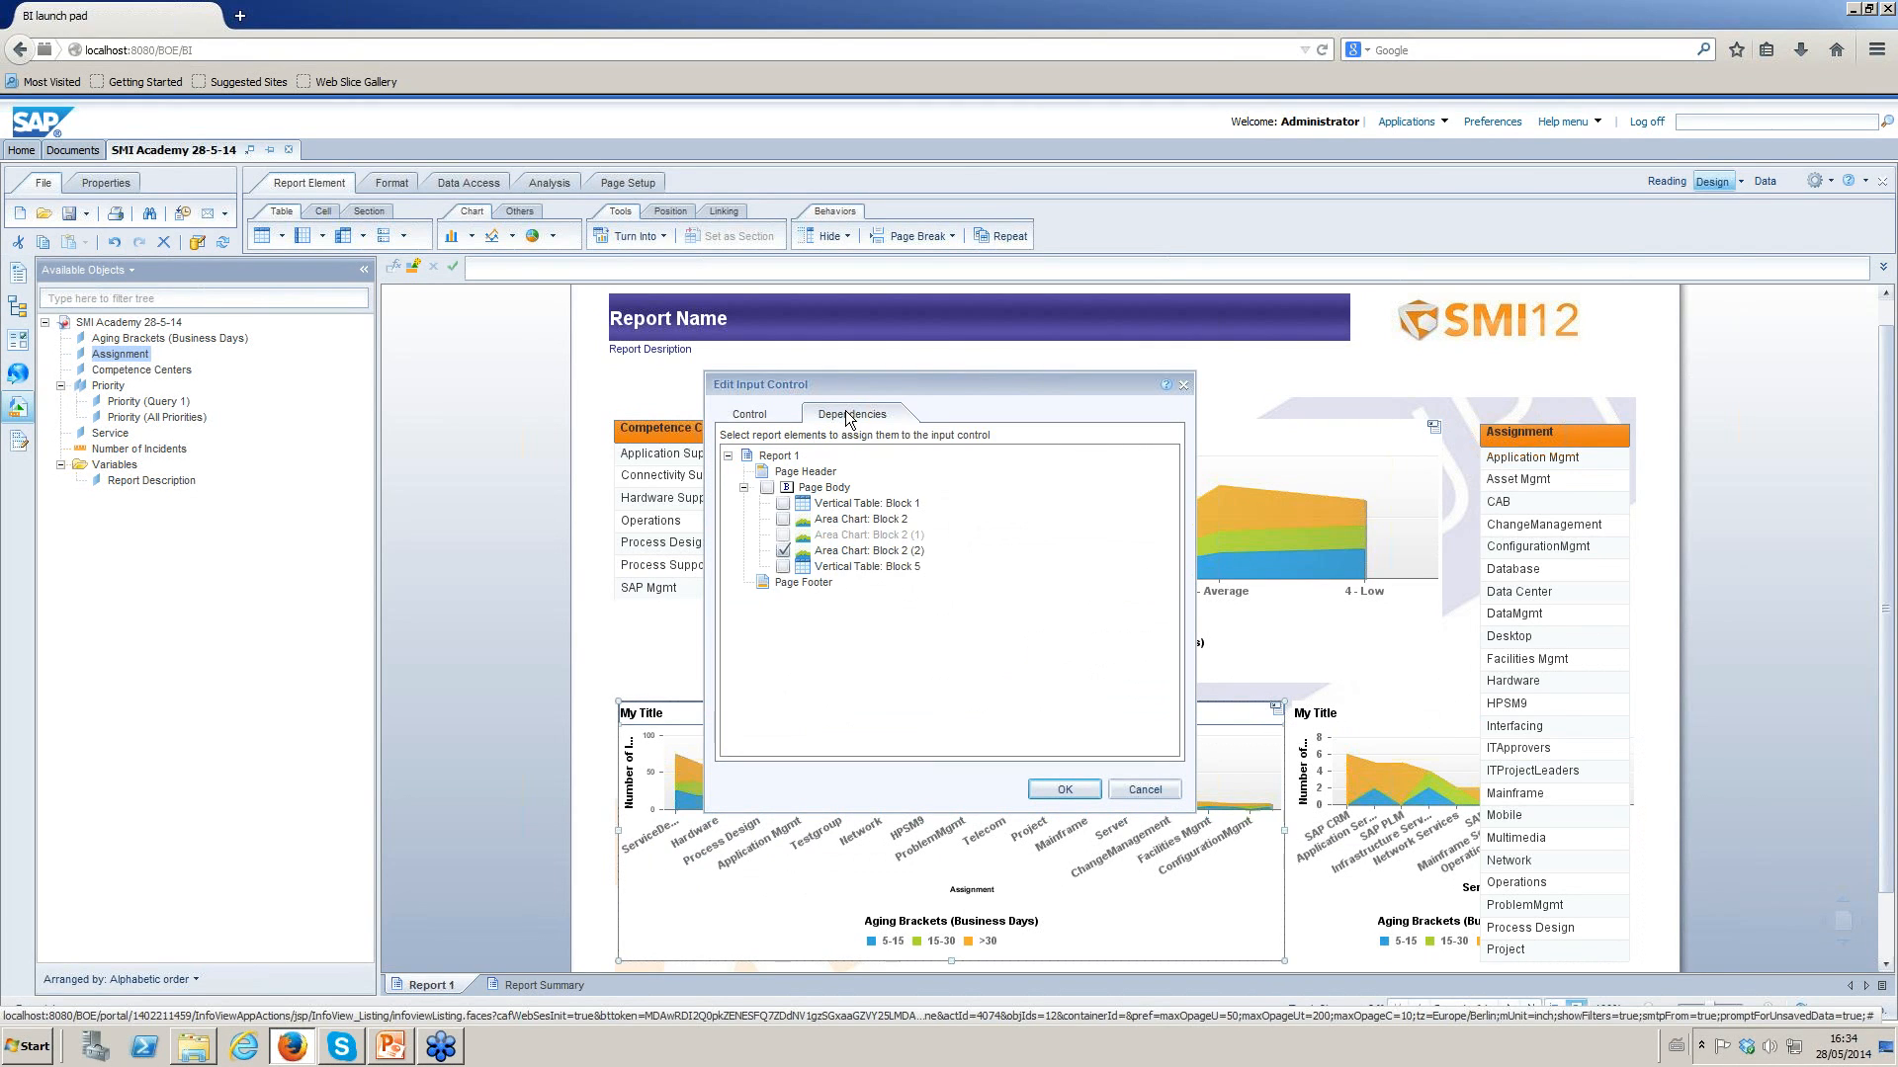
left_click(783, 566)
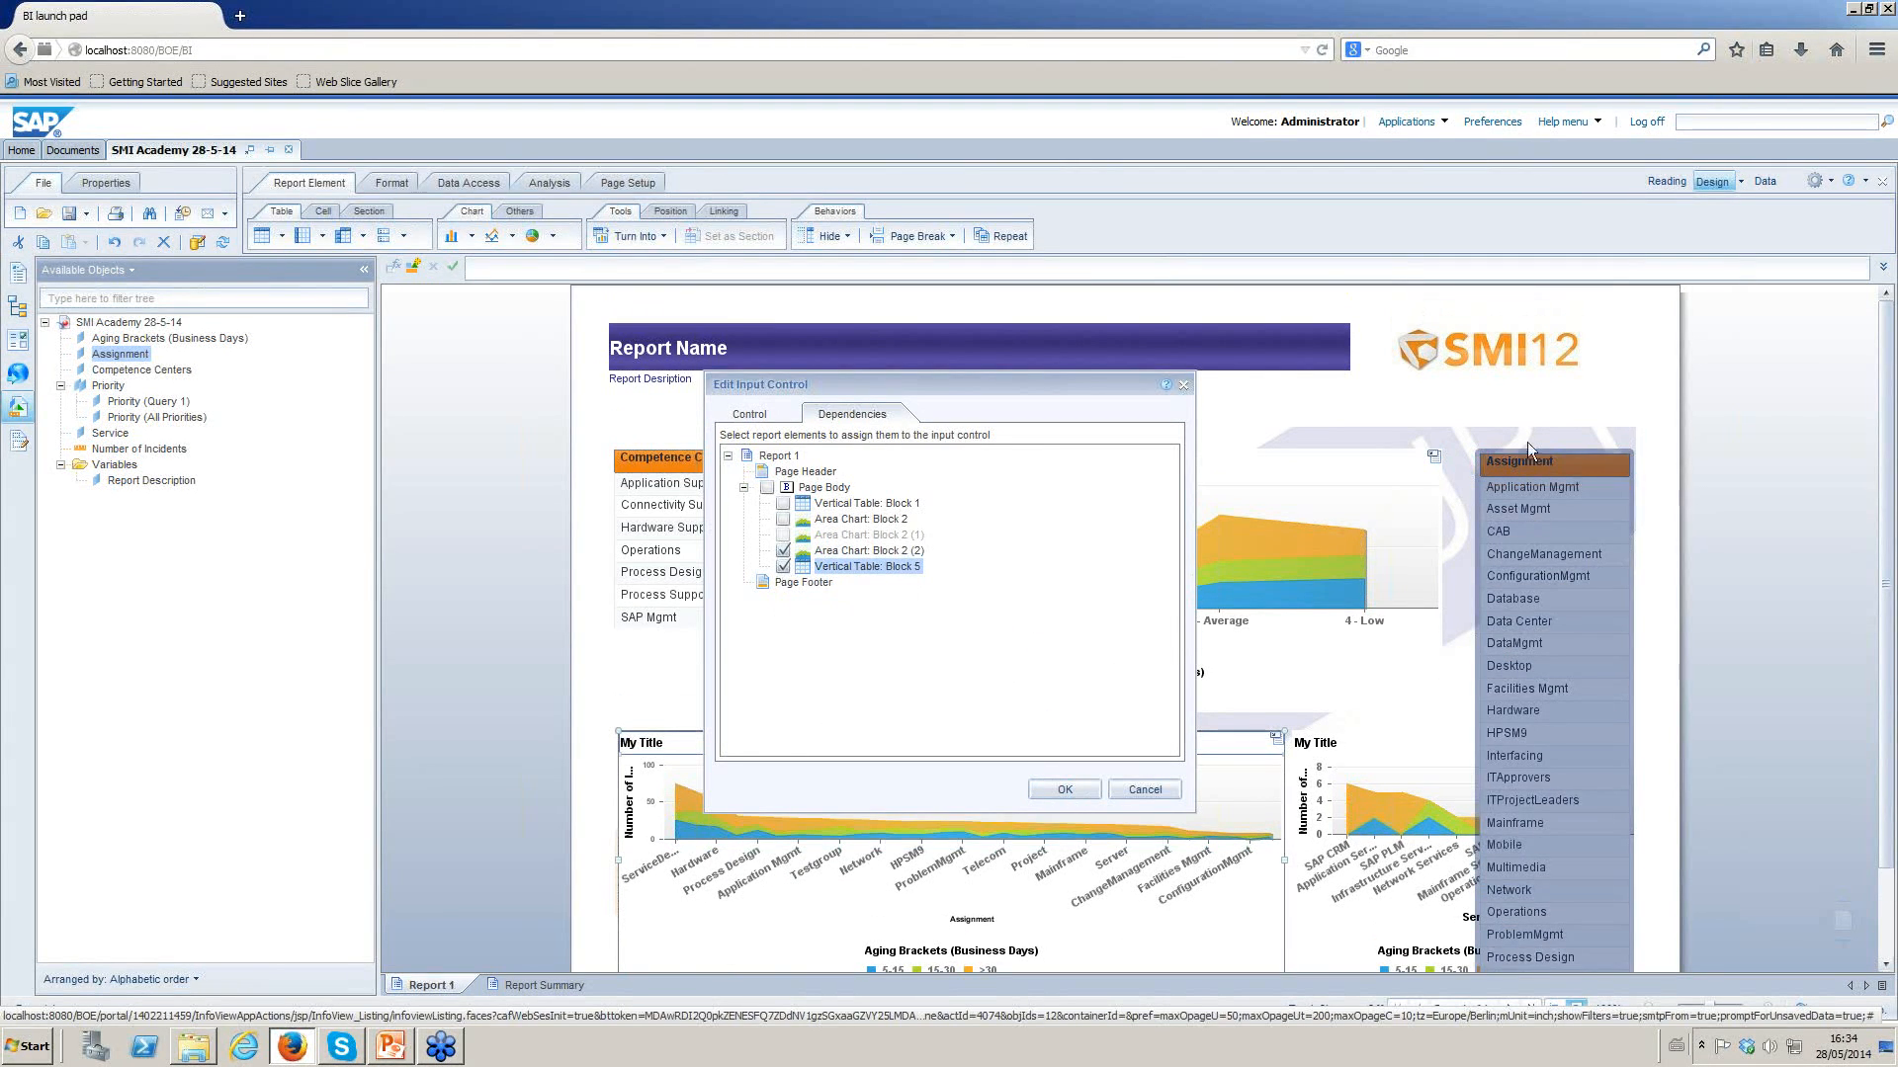
left_click(1077, 788)
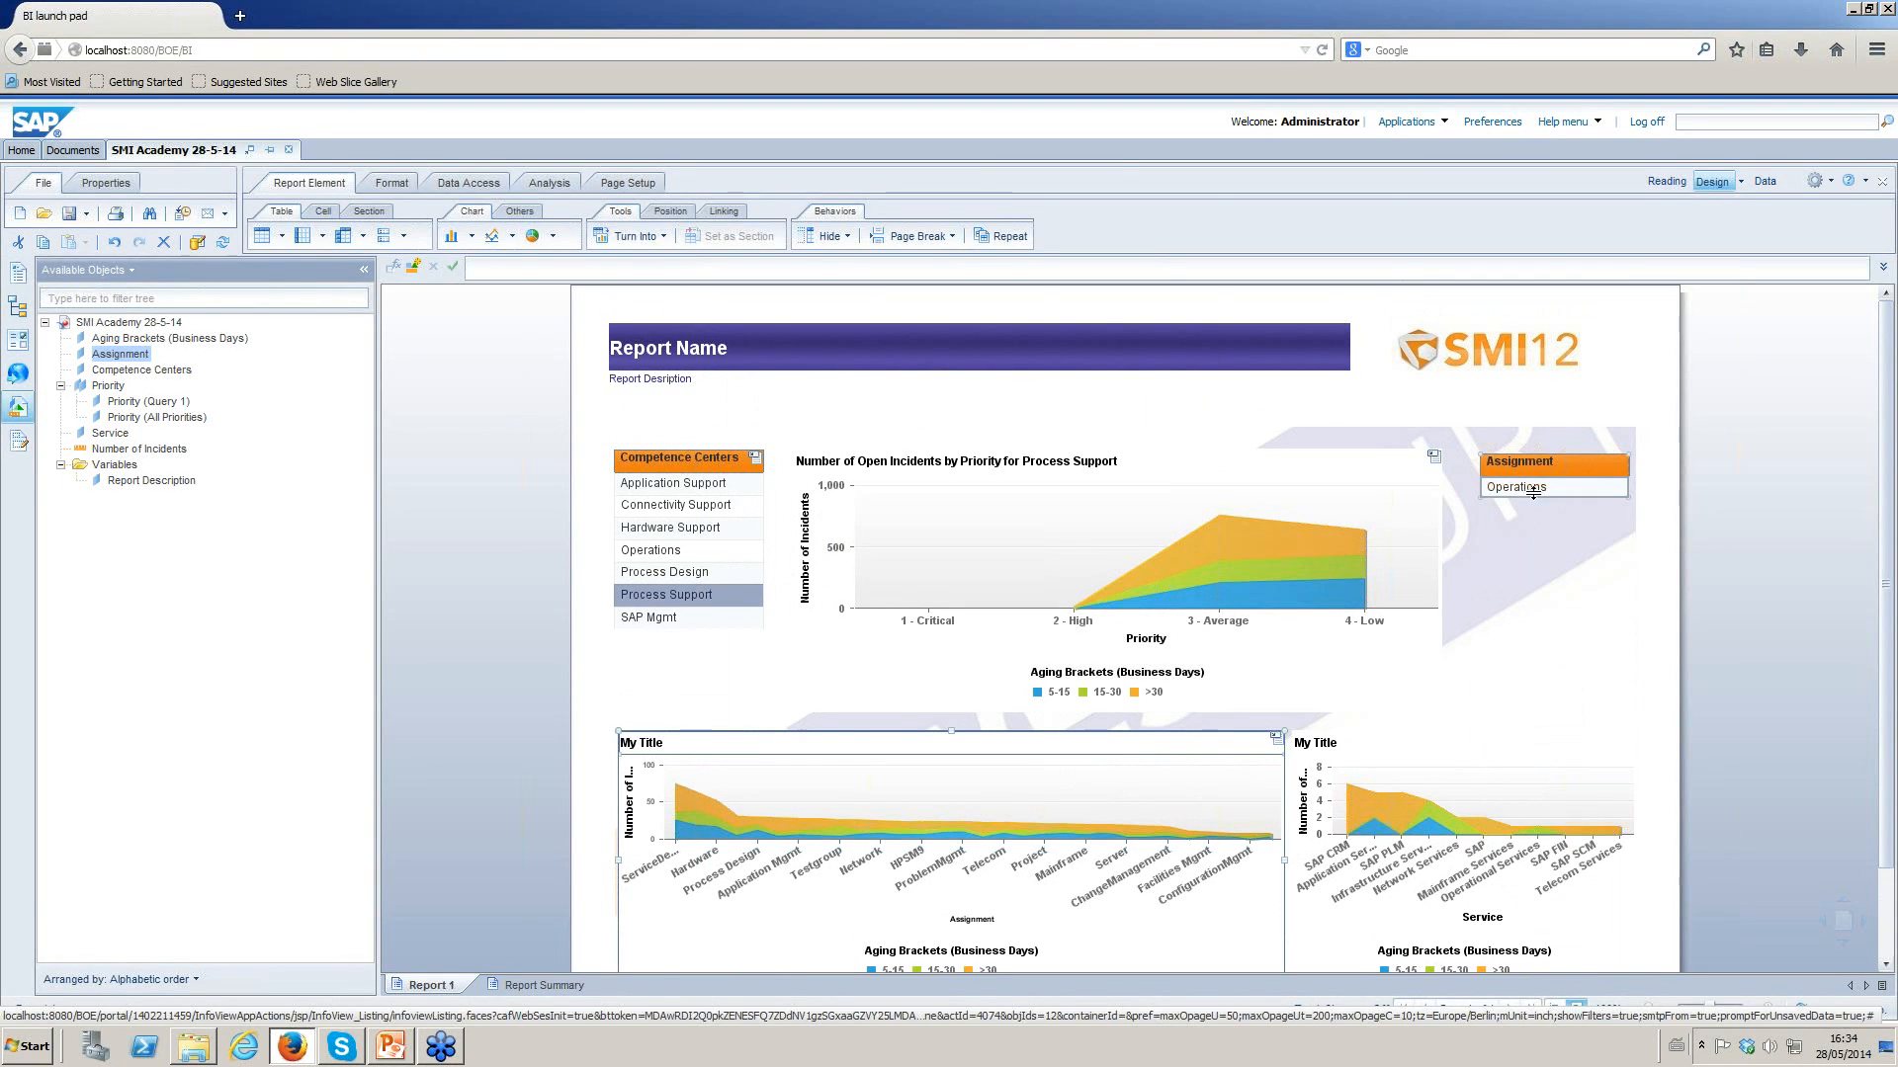
Display the report's input controls beside the report.
left_click(16, 342)
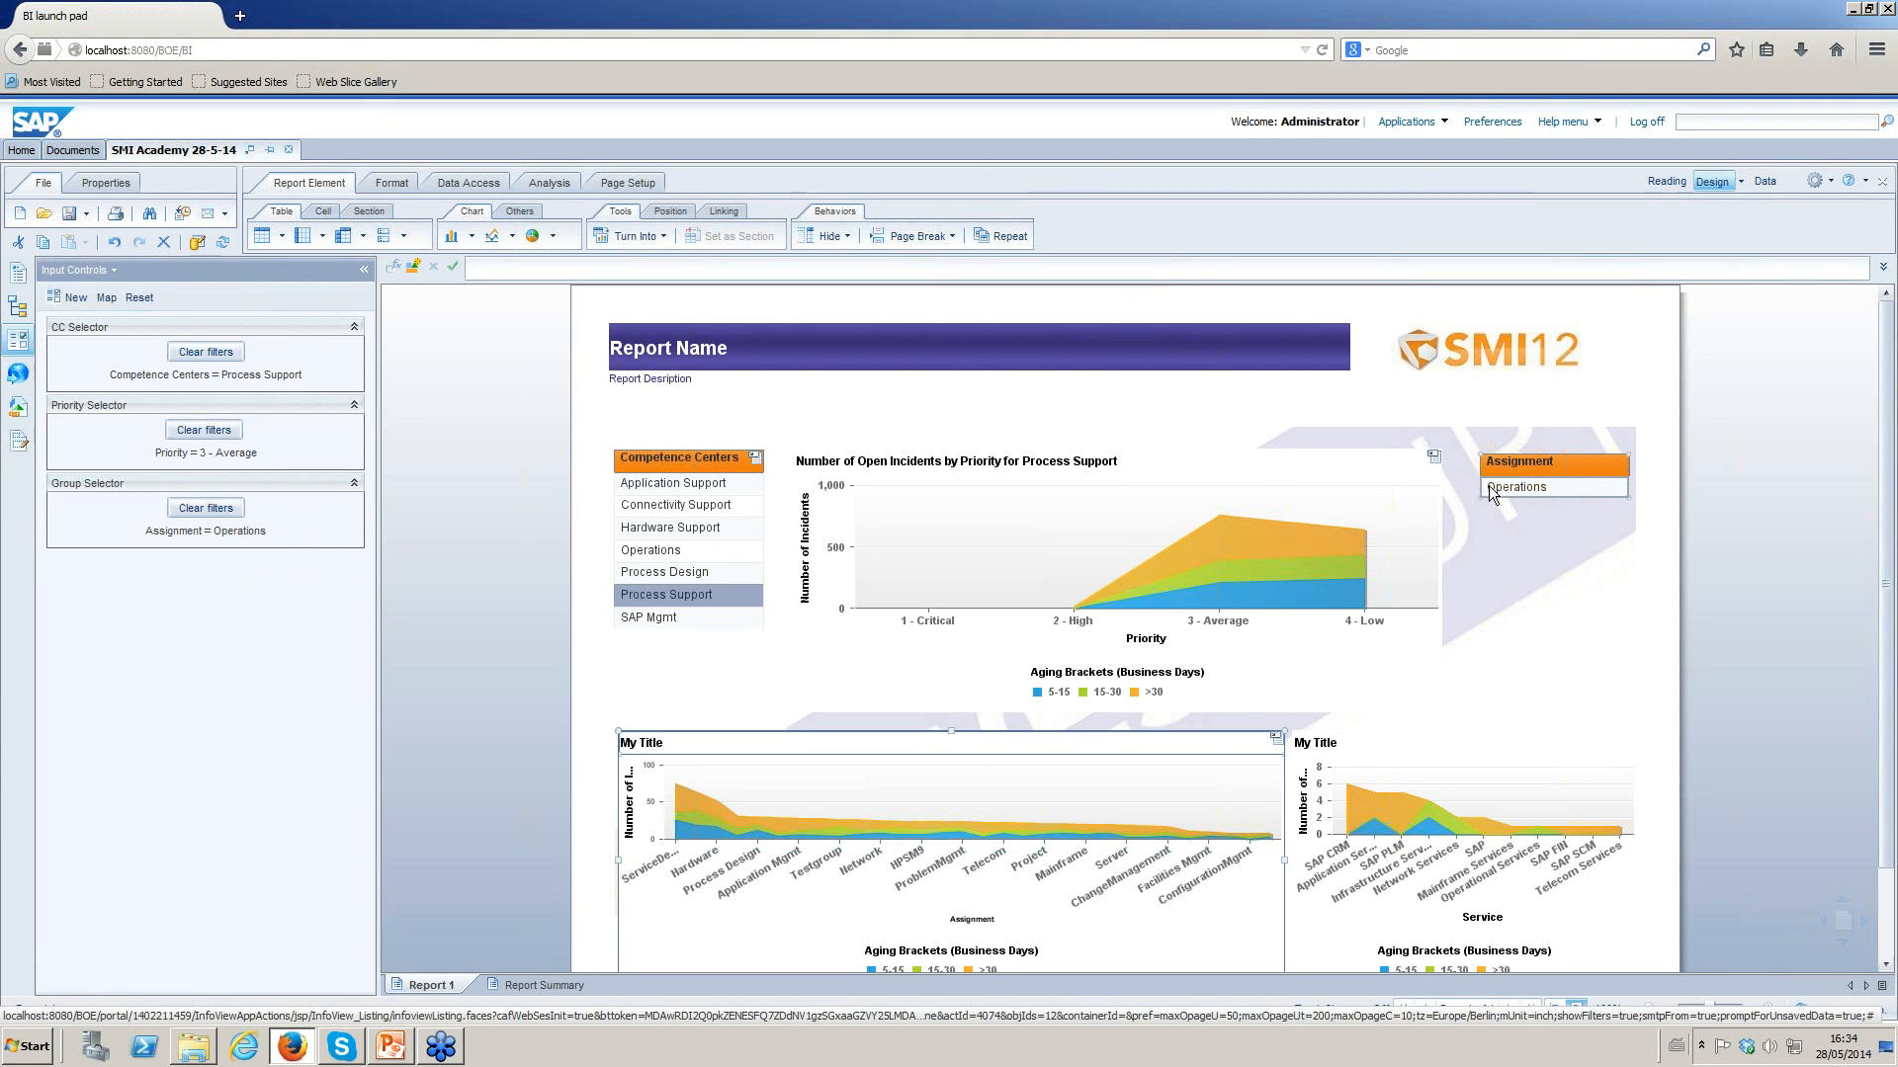
left_click(1557, 496)
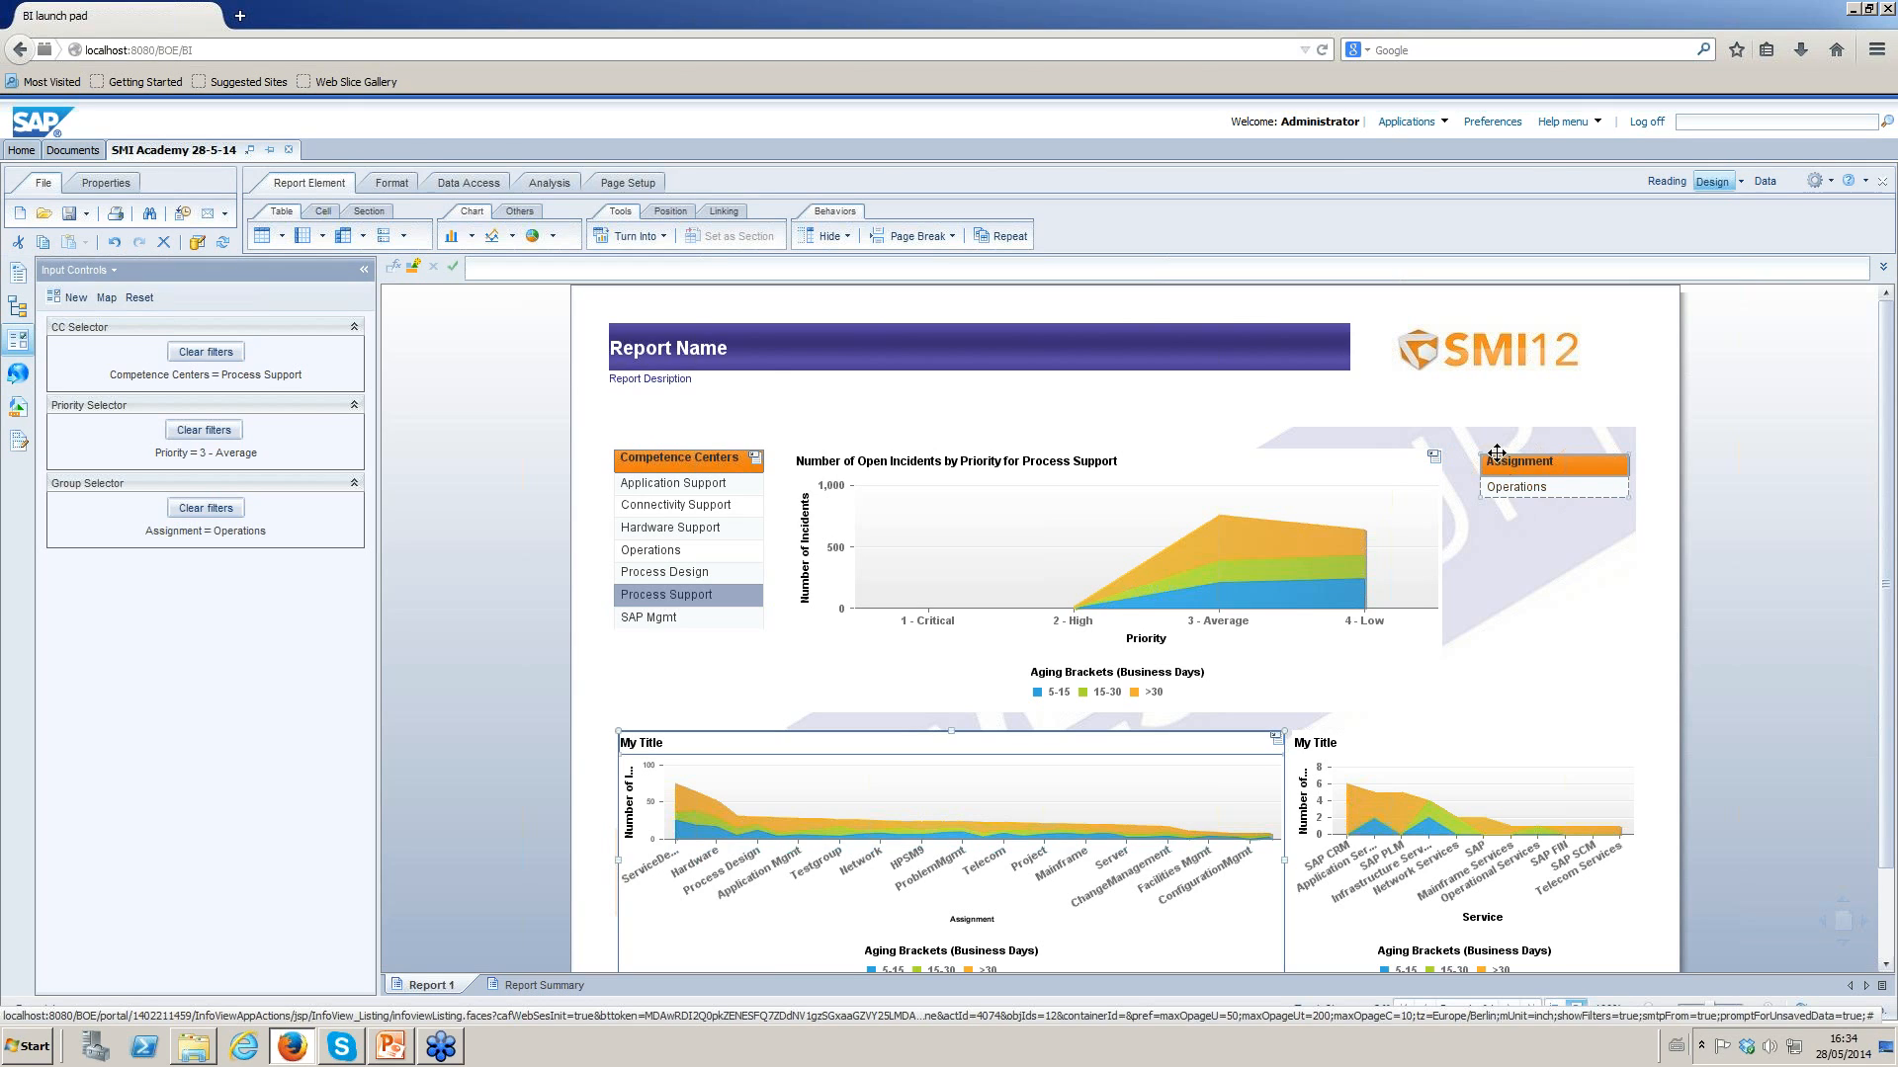
left_click(1311, 594)
Open the Assignment table's format settings and enable hiding the table when a formula is true.
right_click(1560, 490)
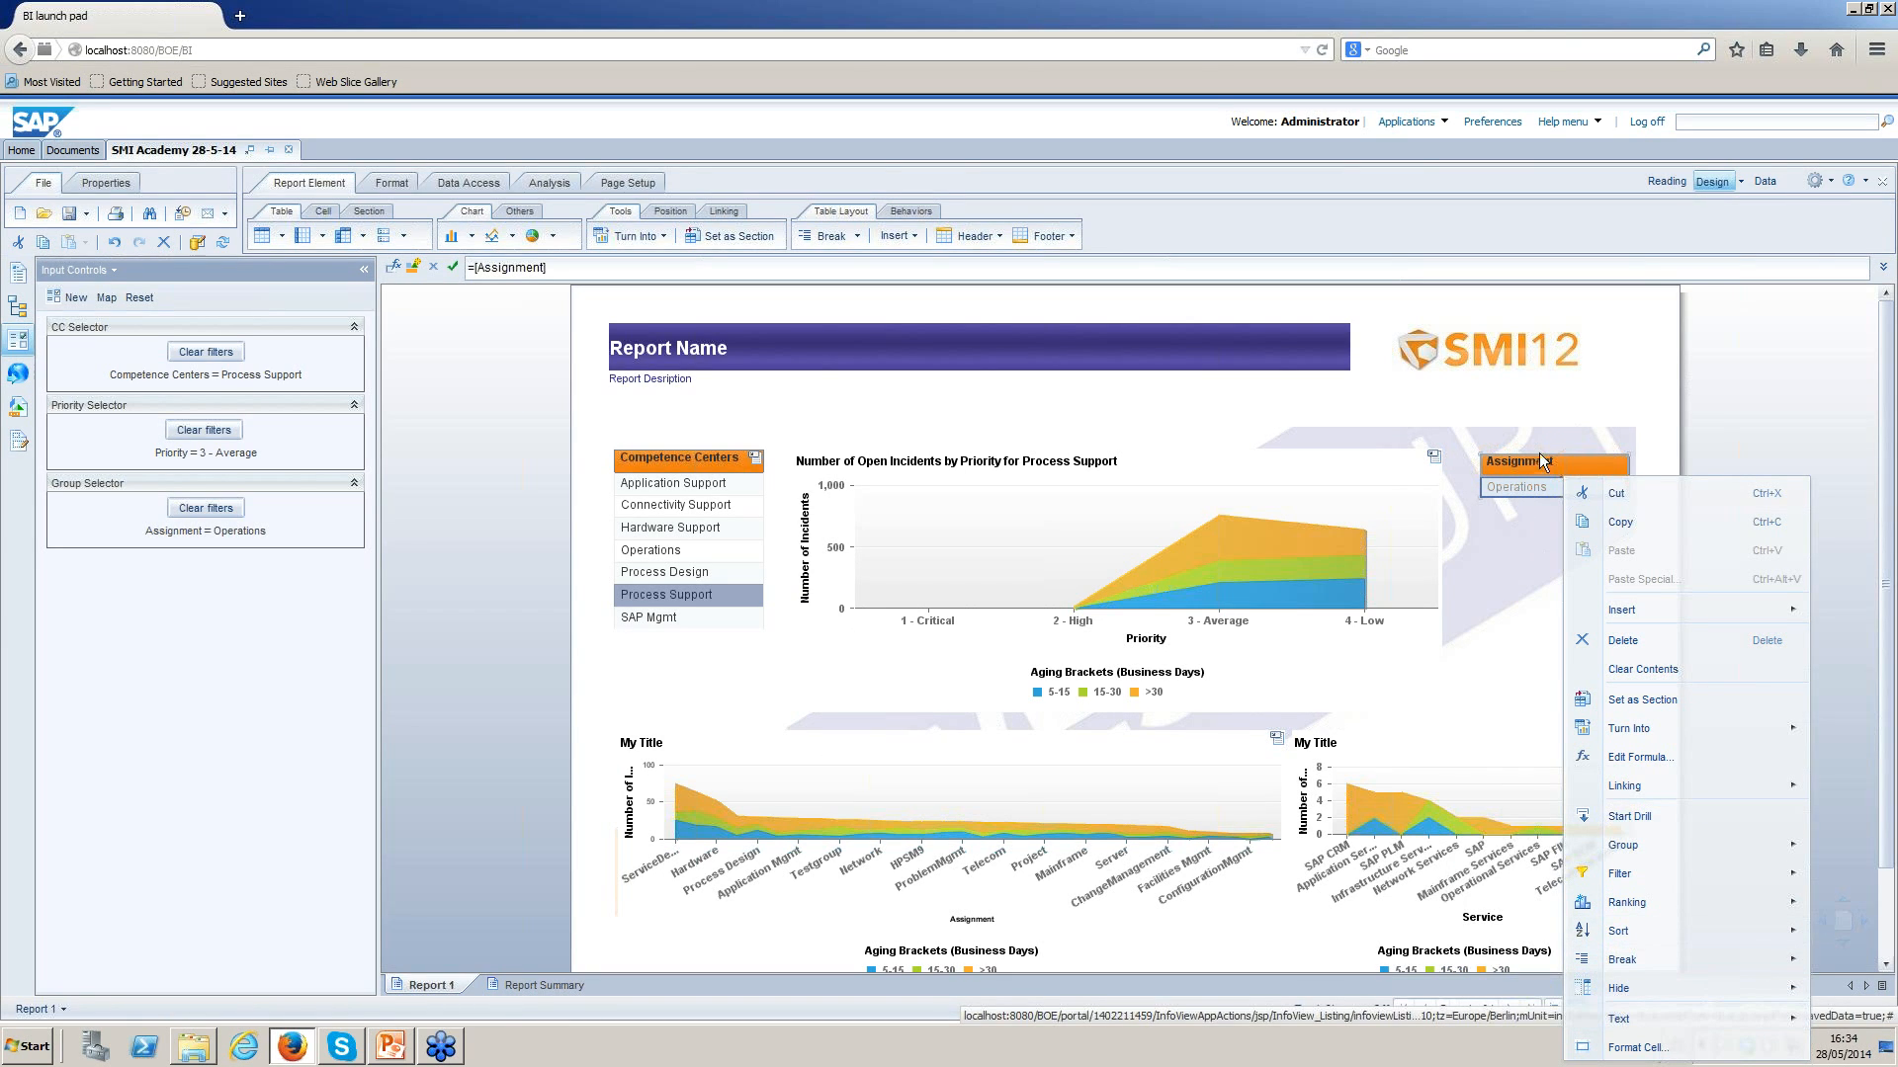
left_click(1538, 453)
right_click(1539, 453)
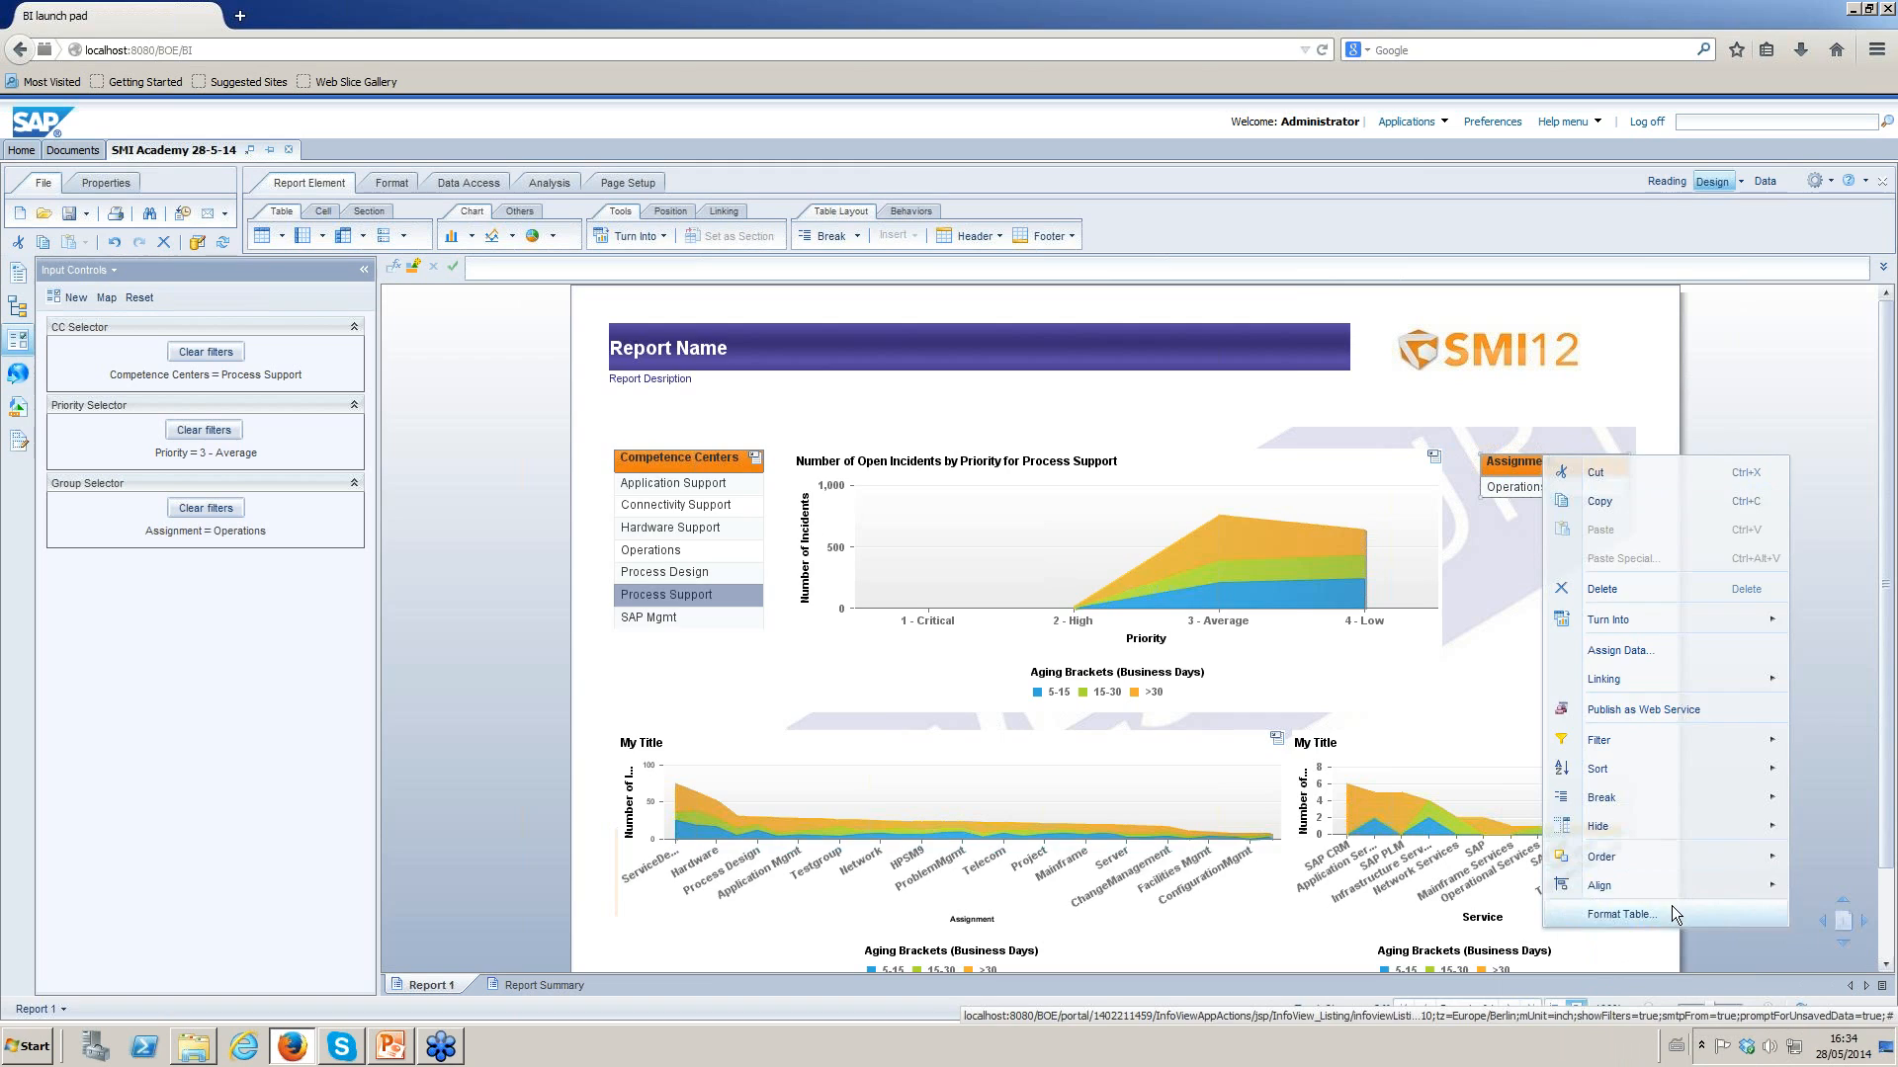
left_click(1669, 907)
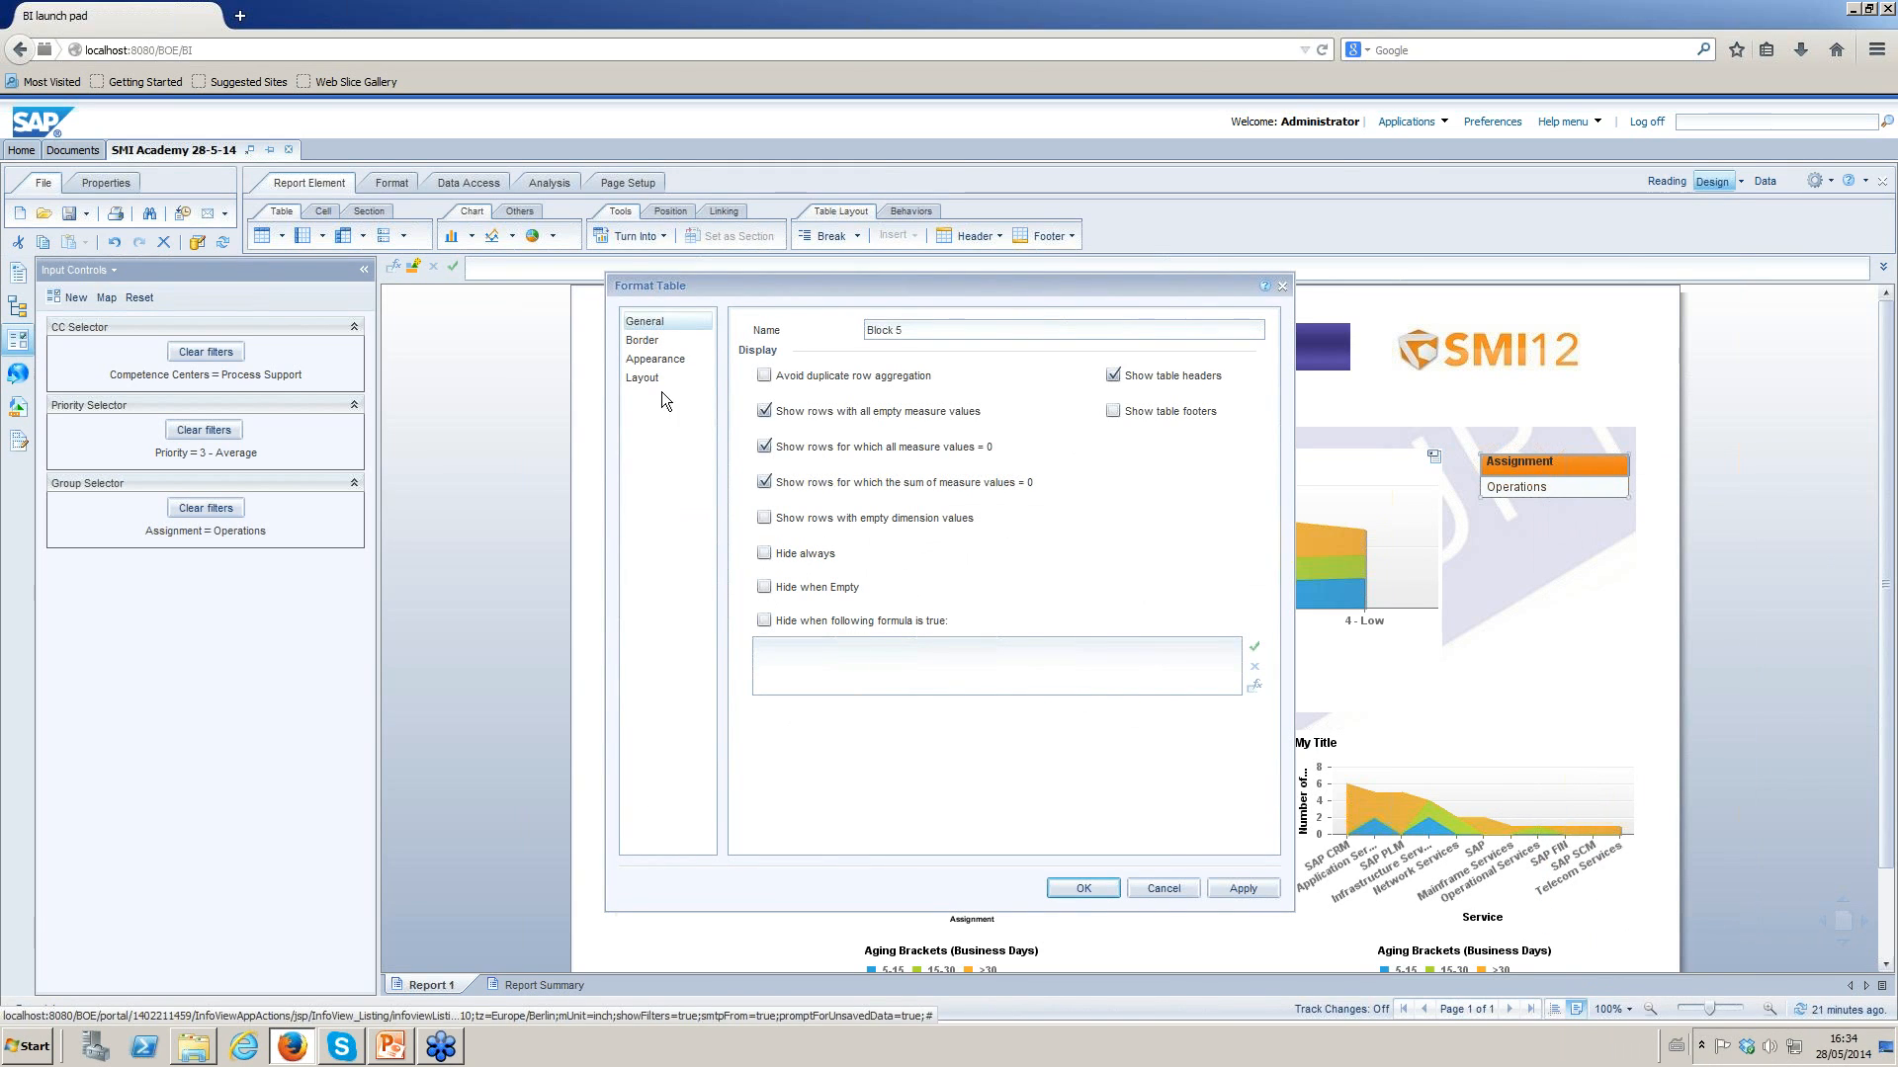
left_click(796, 640)
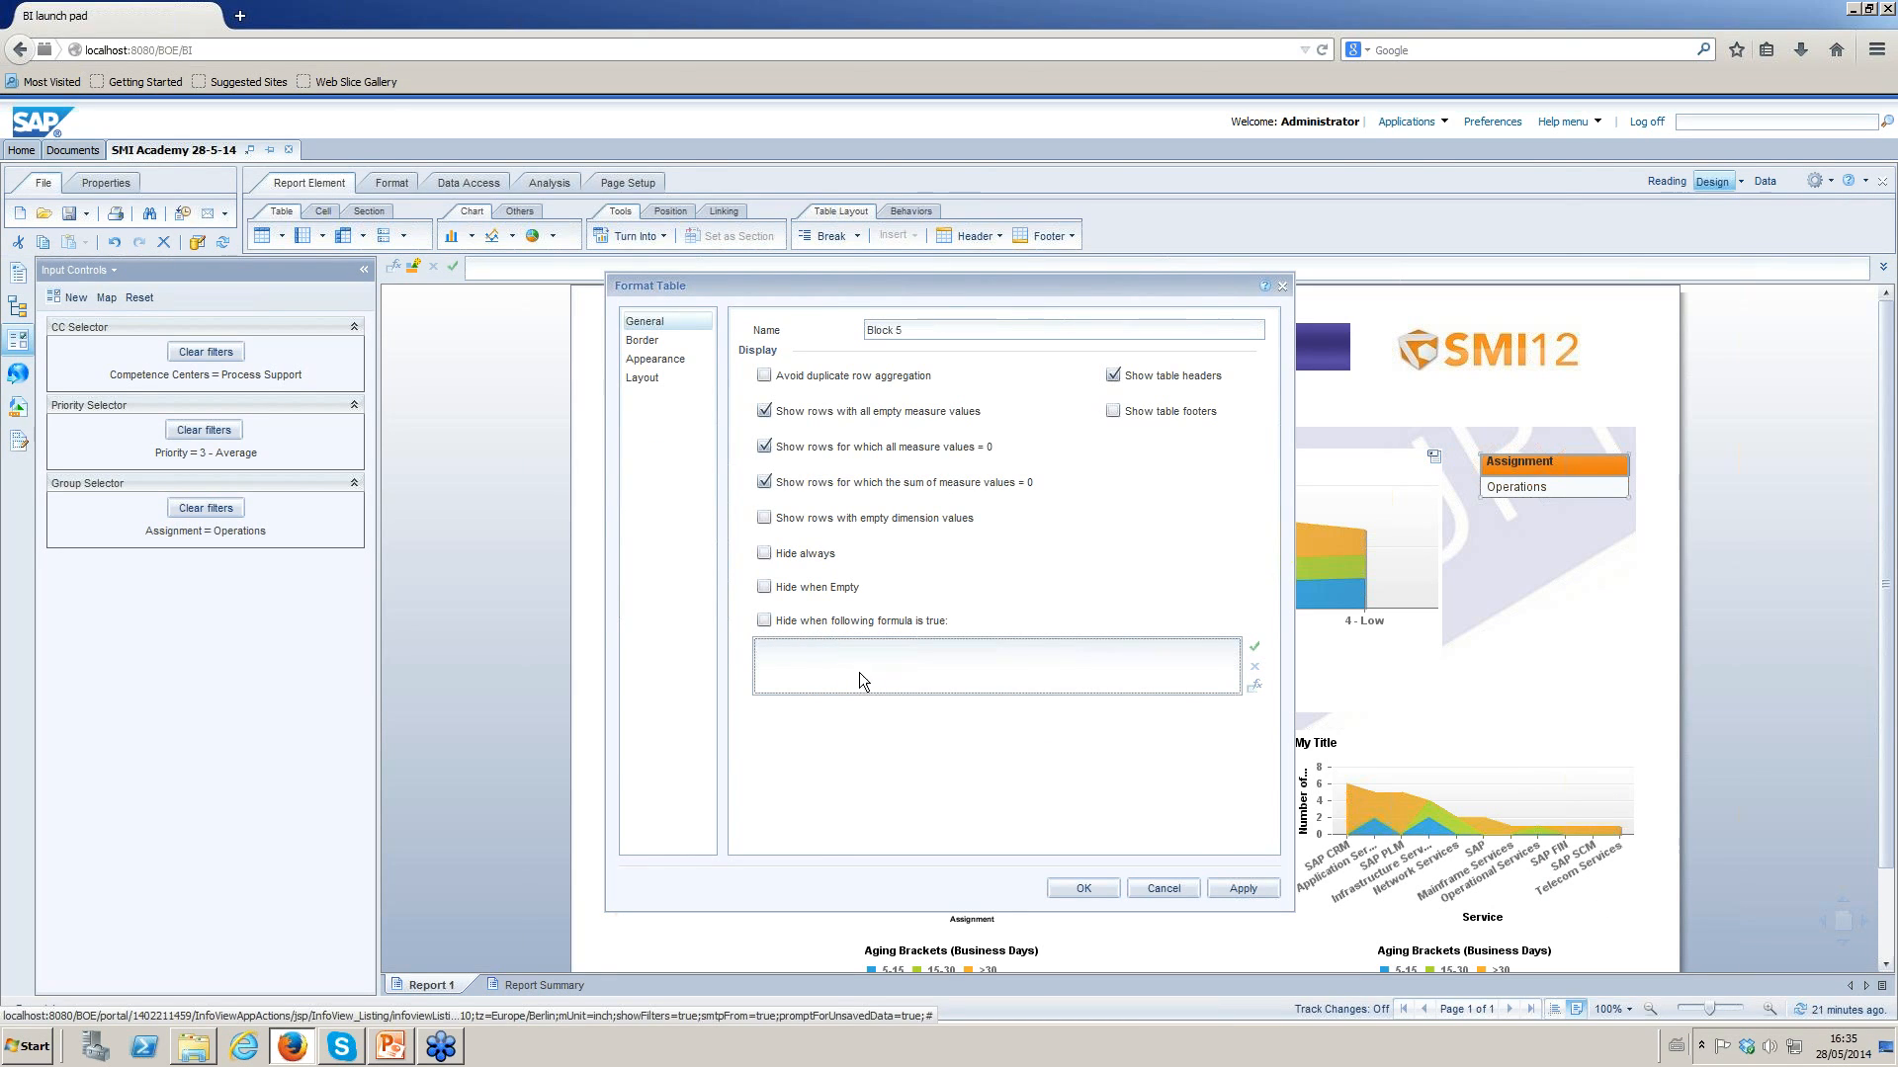
left_click(764, 621)
left_click(775, 621)
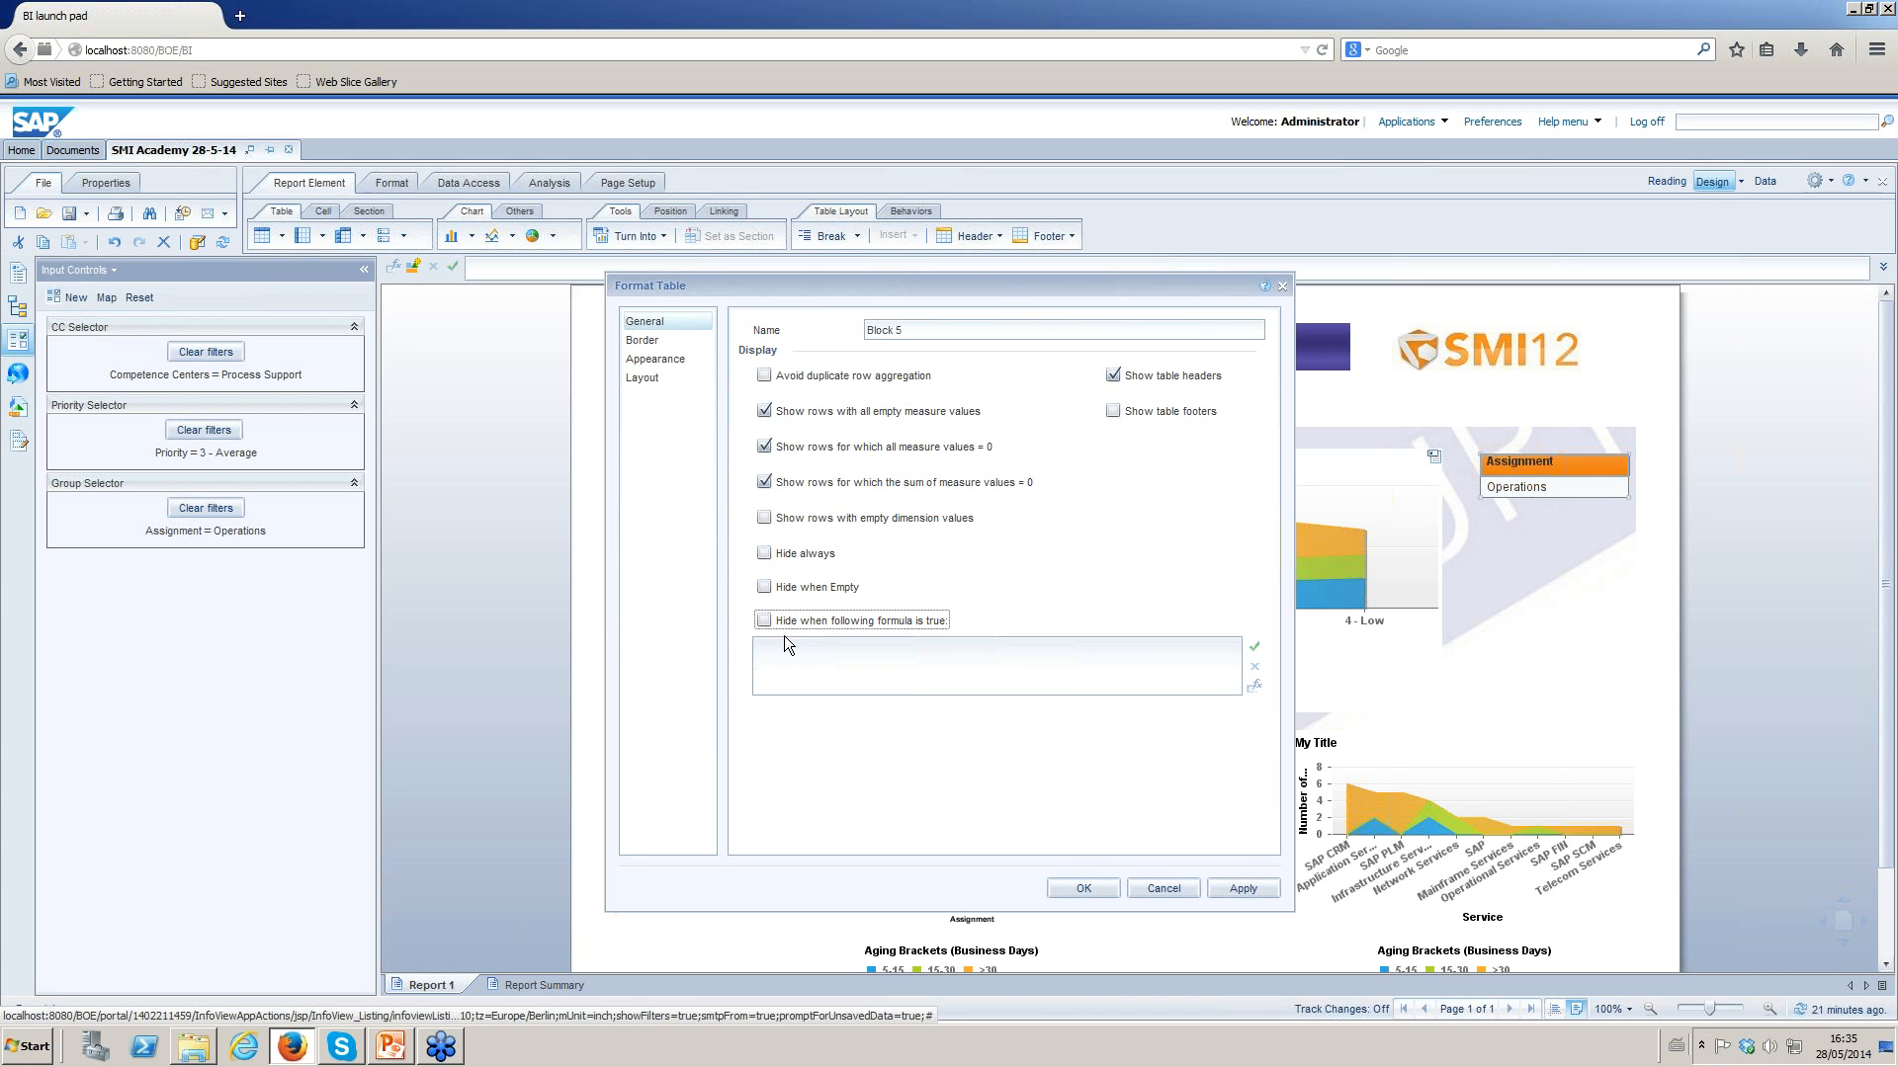
left_click(763, 620)
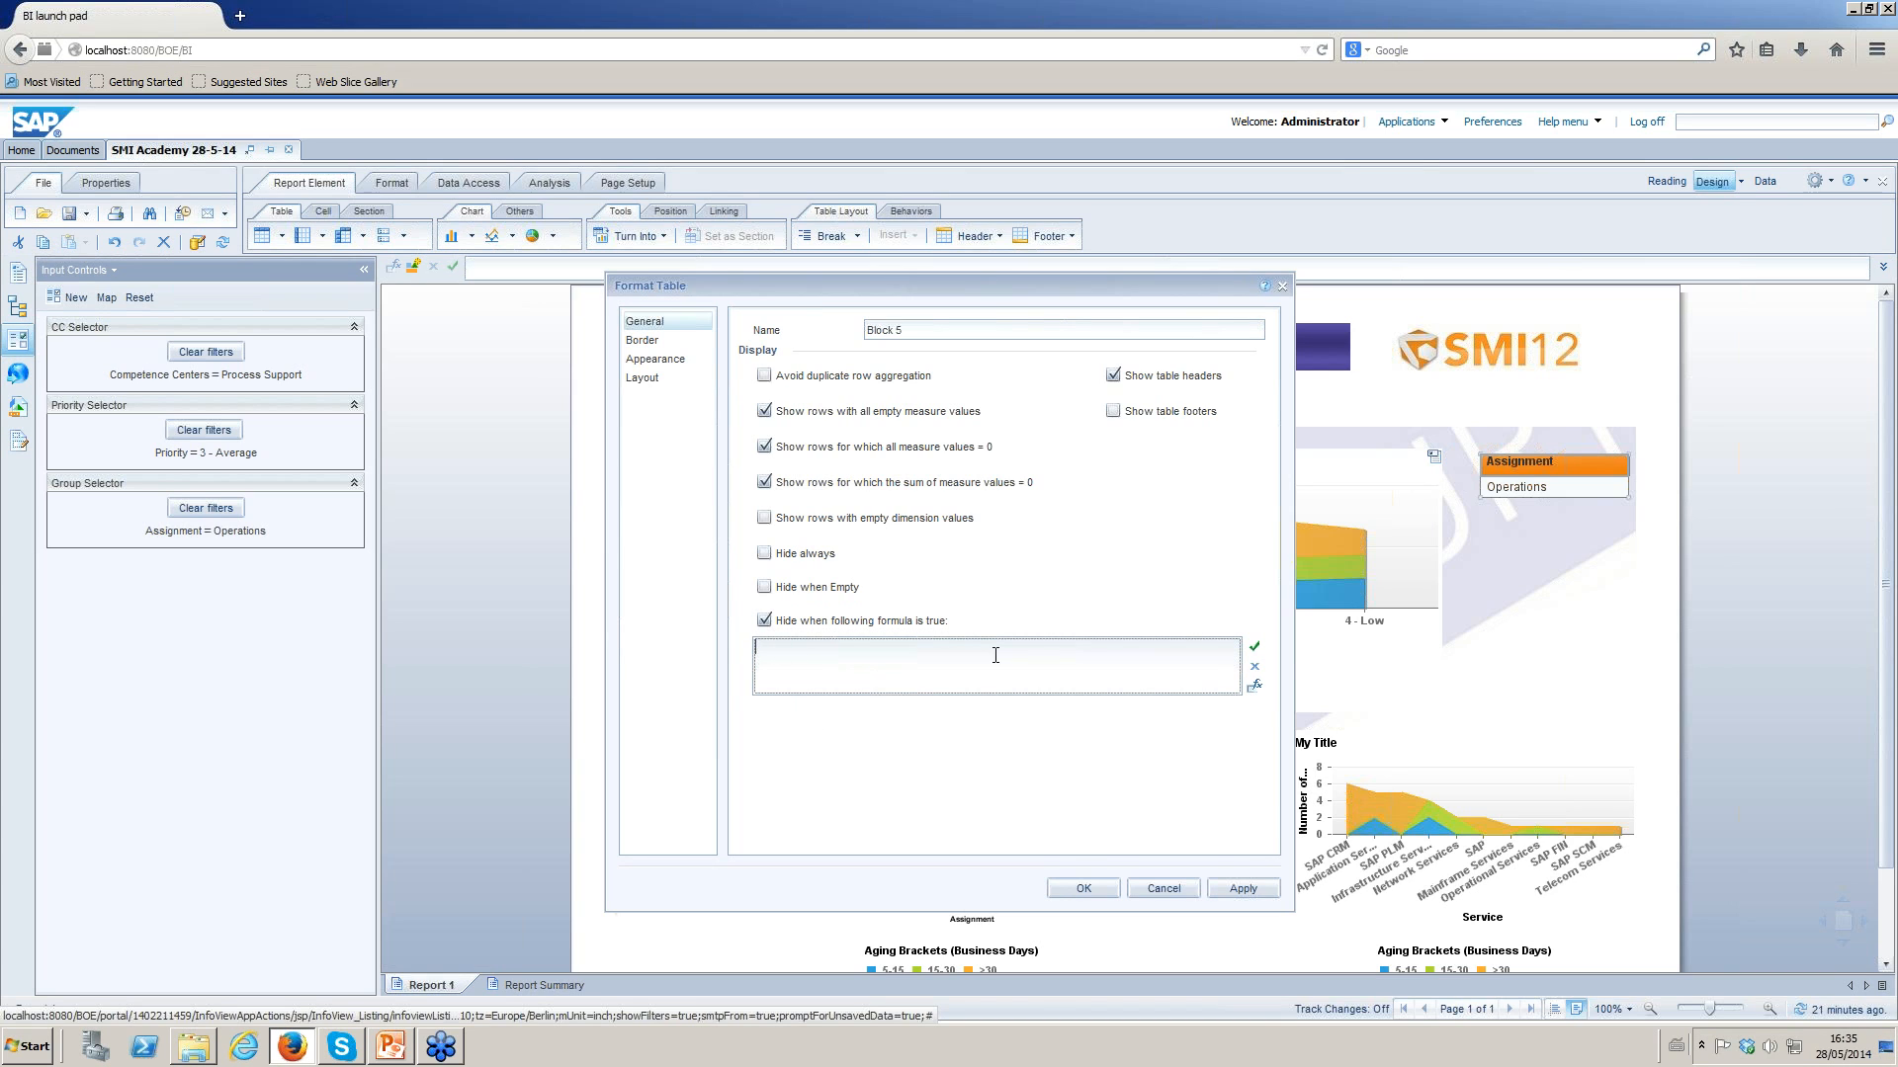
Write the hide formula =If Count([Assignment])>1 in the Formula Editor and try to accept it.
left_click(1254, 685)
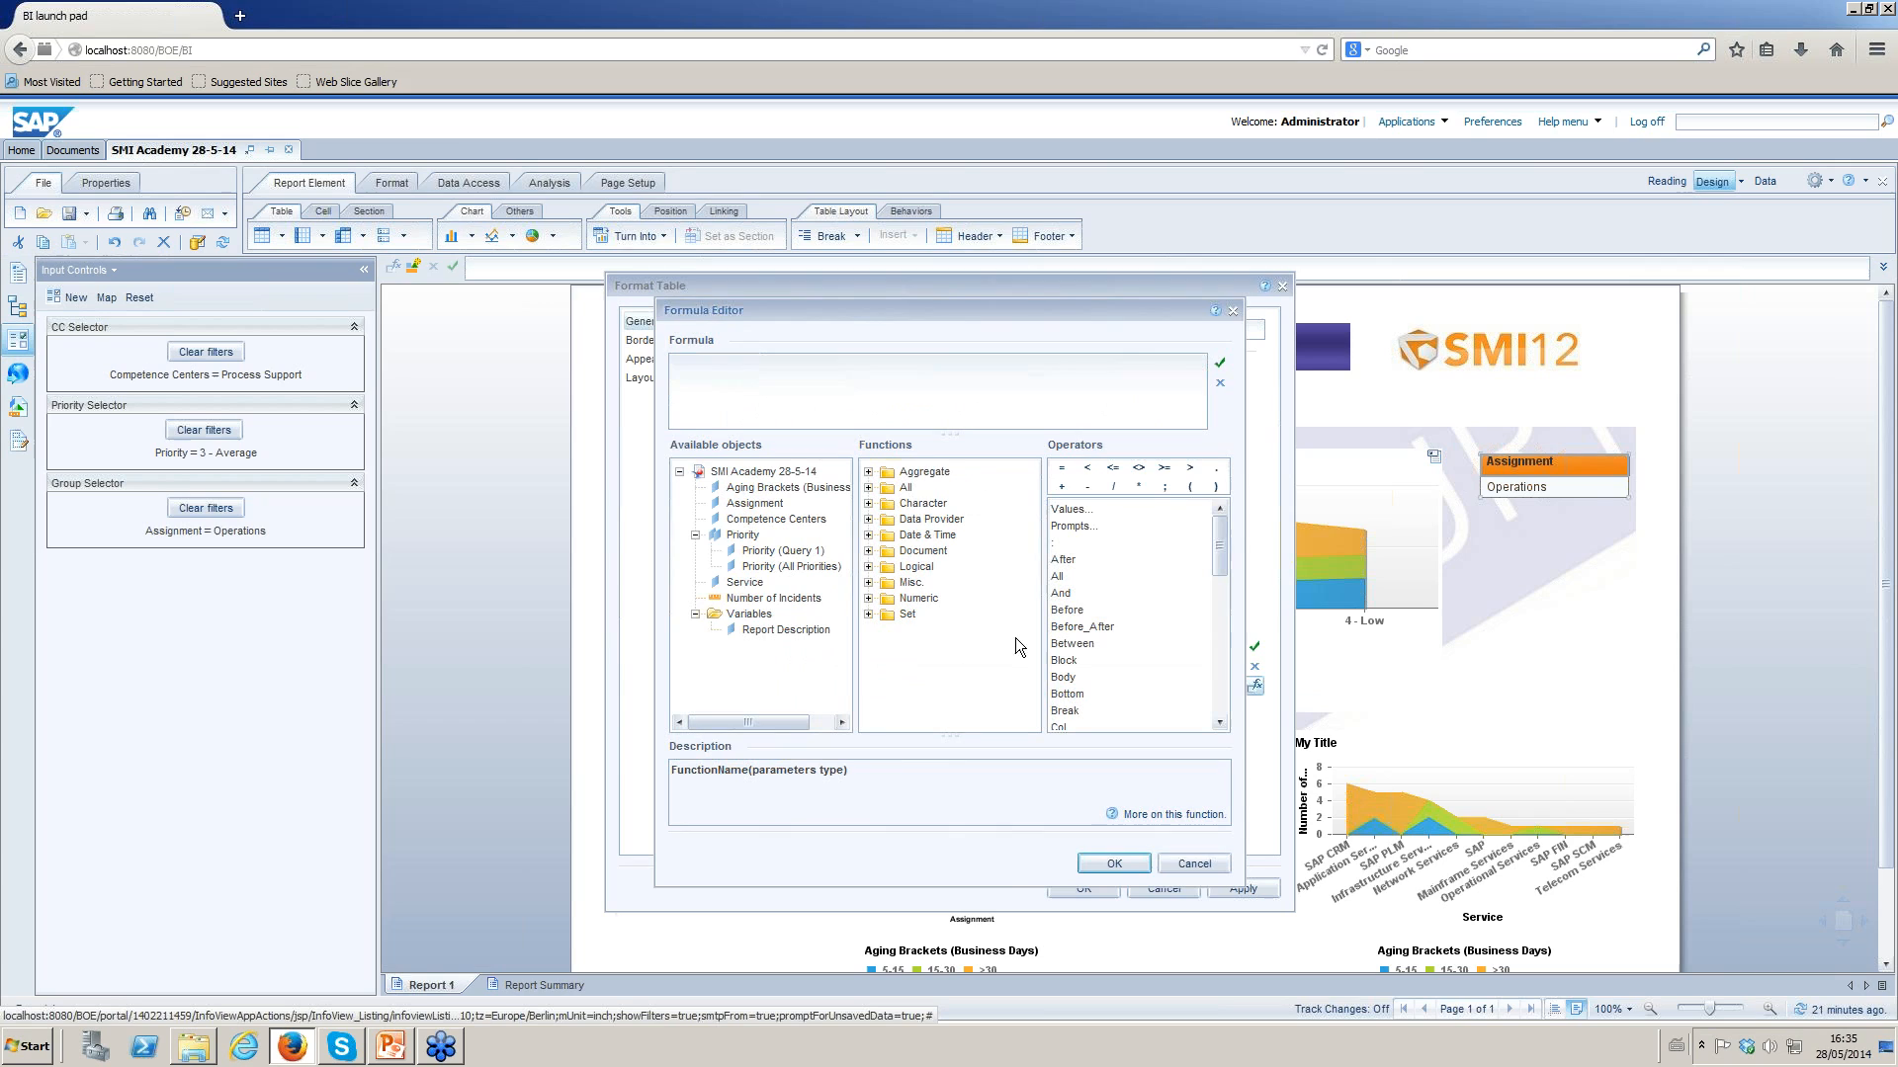
left_click(813, 378)
type("=If Count(")
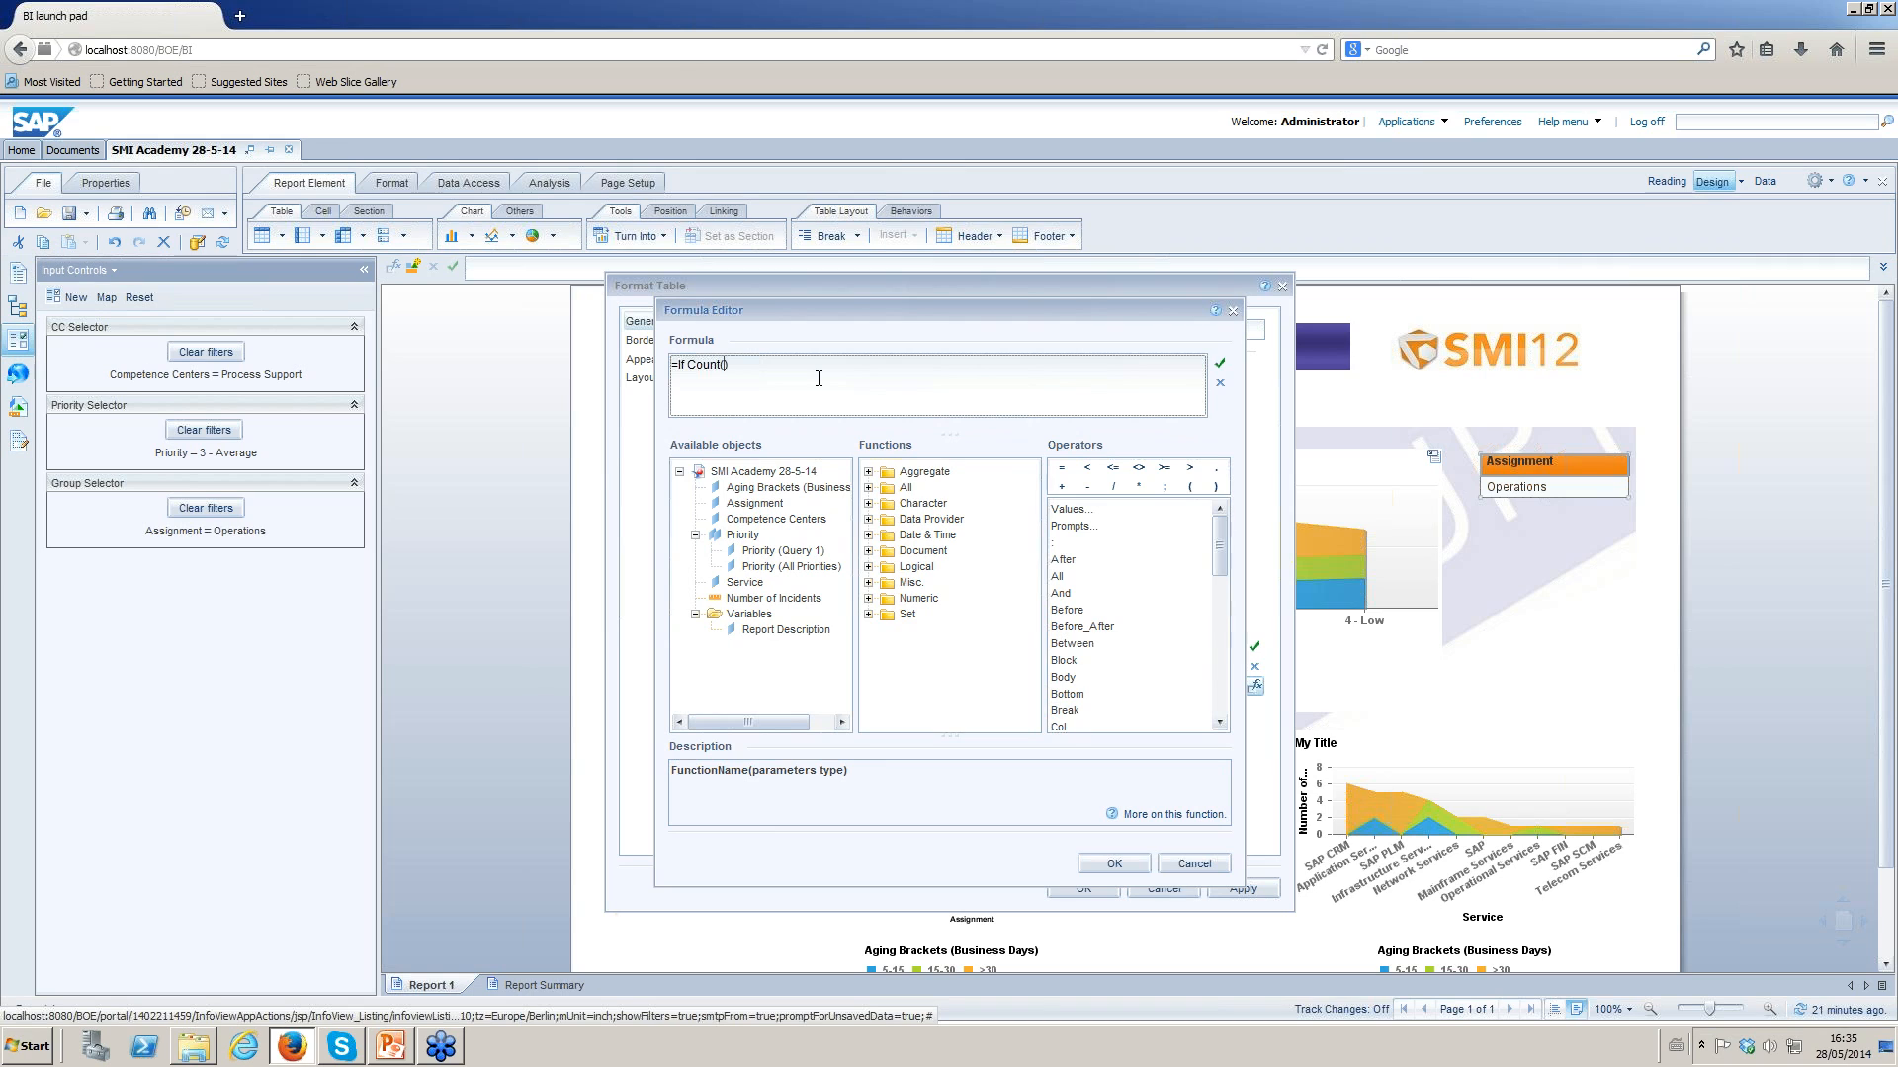
left_click(776, 519)
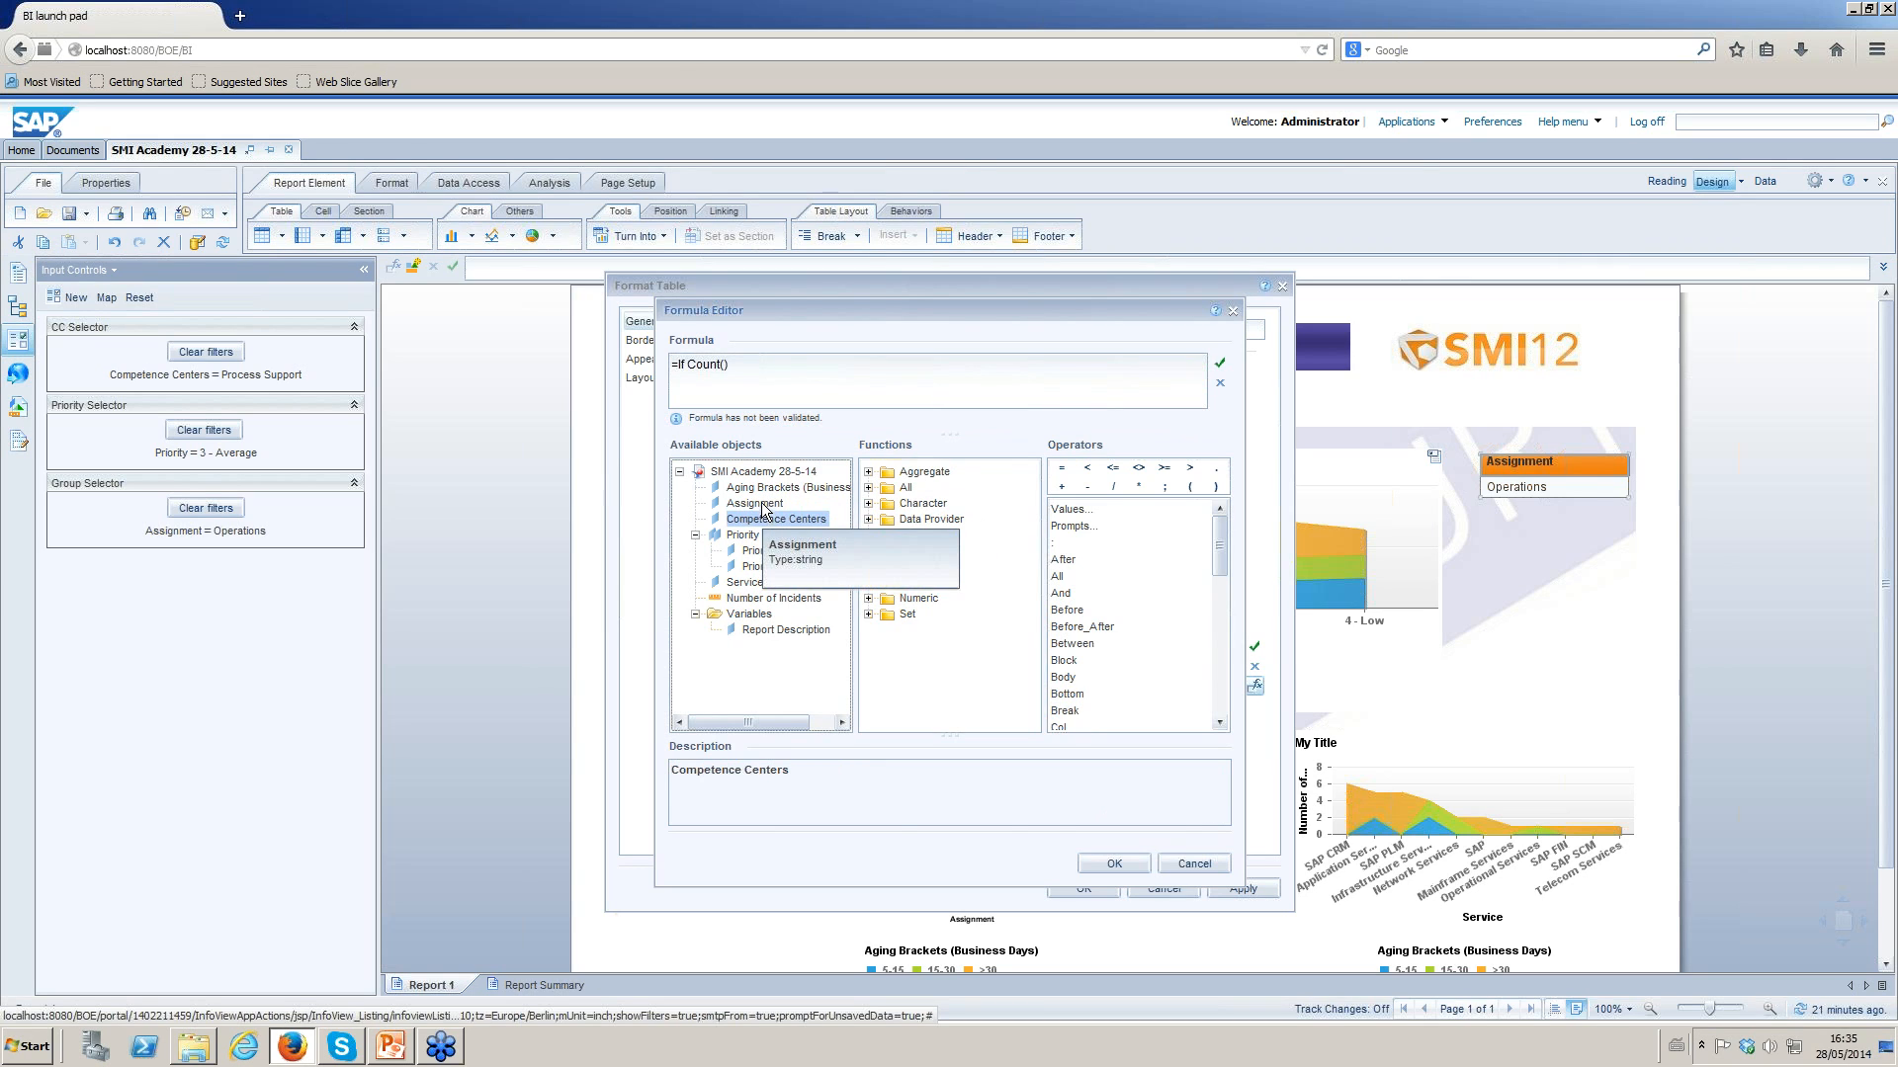
left_click_drag(762, 509, 787, 389)
type(">1")
left_click(1137, 872)
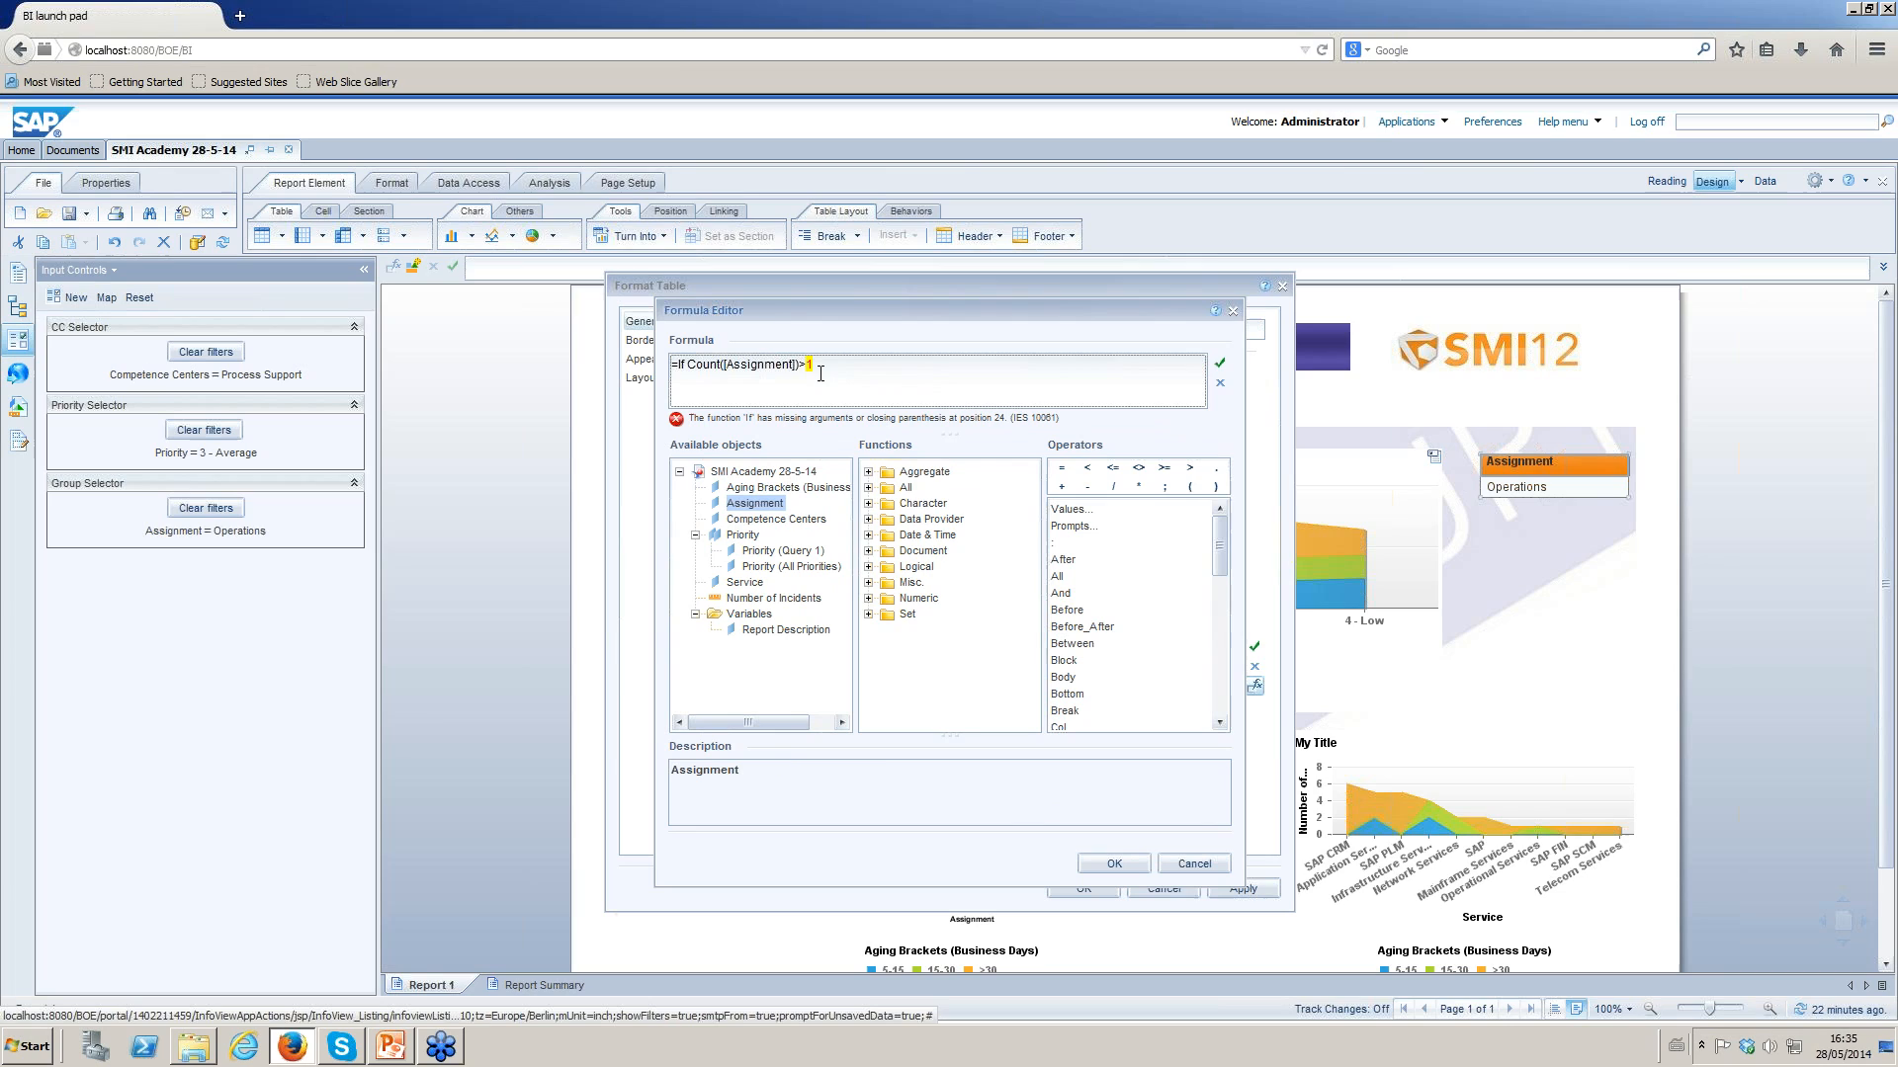
Remove the If from the formula, validate it, and apply =Count([Assignment])>1 as the Assignment table's hide condition.
left_click(689, 366)
key("BackSpace")
key("BackSpace")
key("BackSpace")
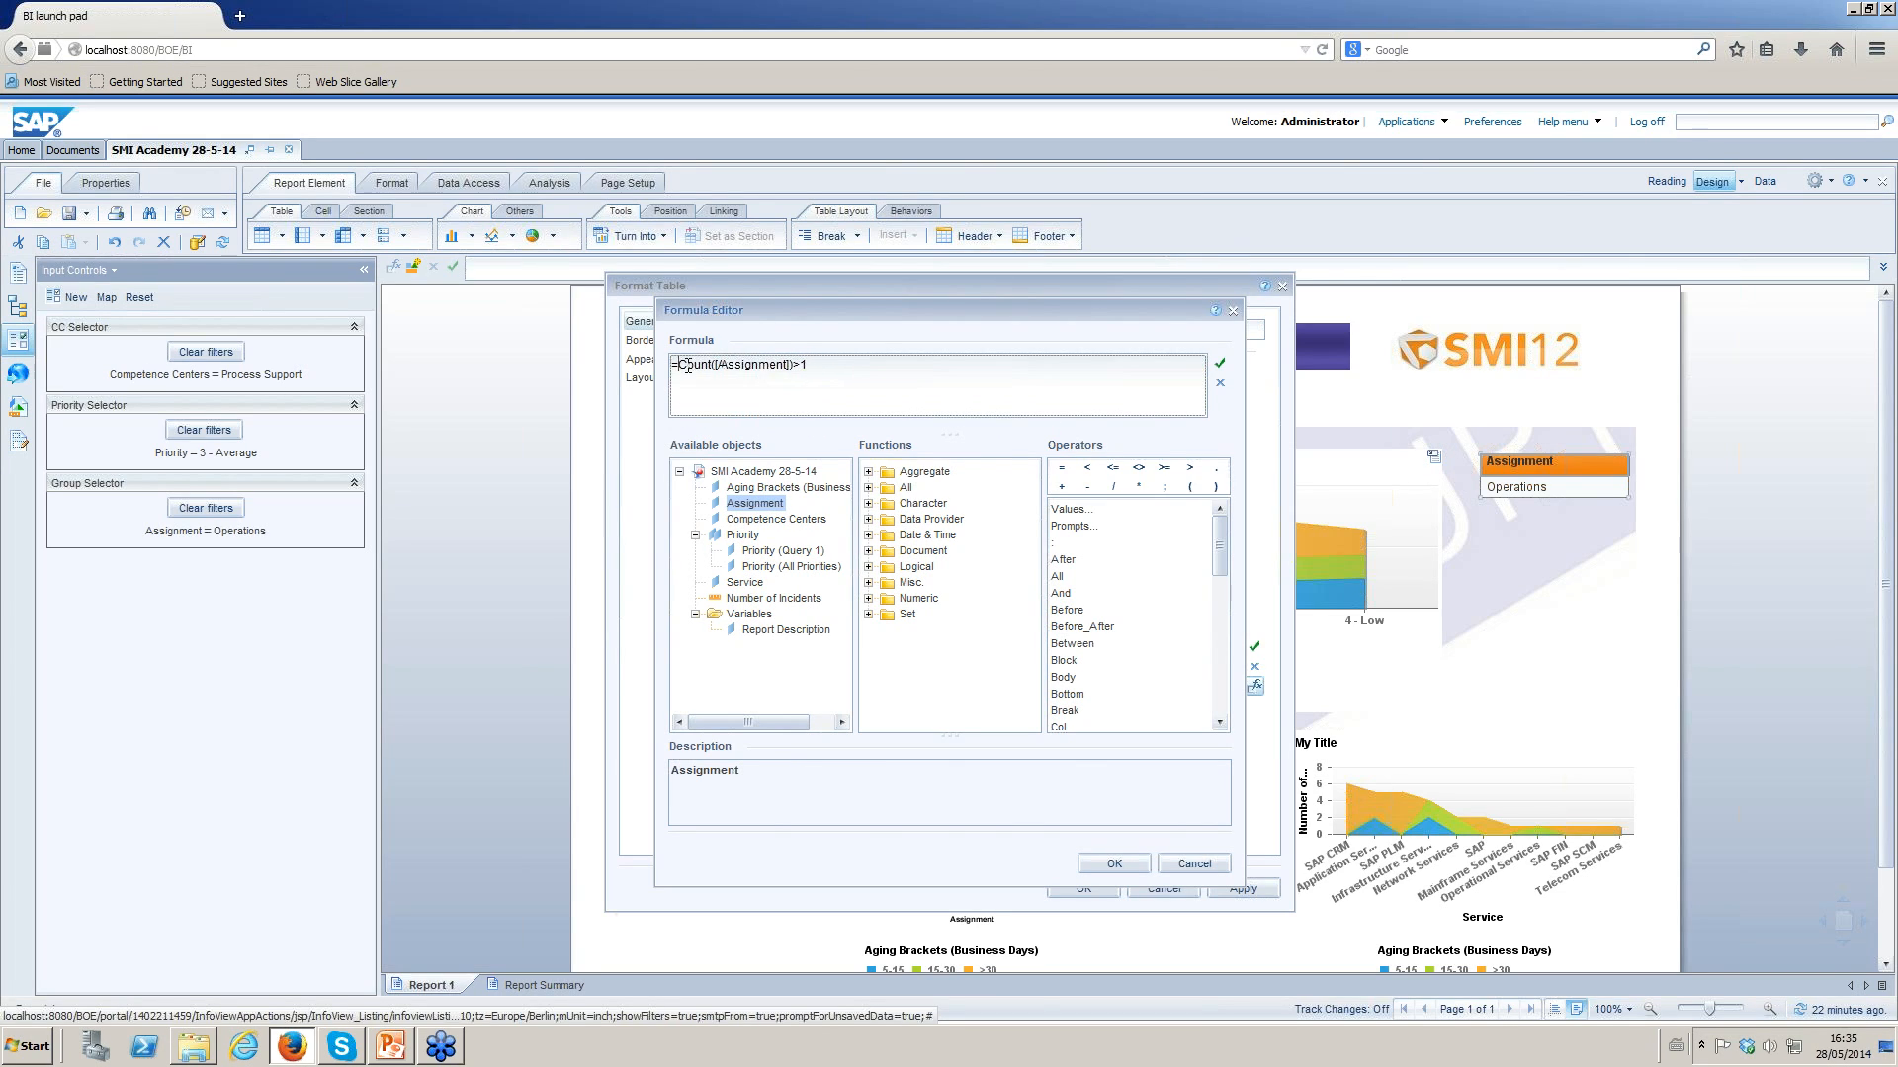
left_click(1221, 365)
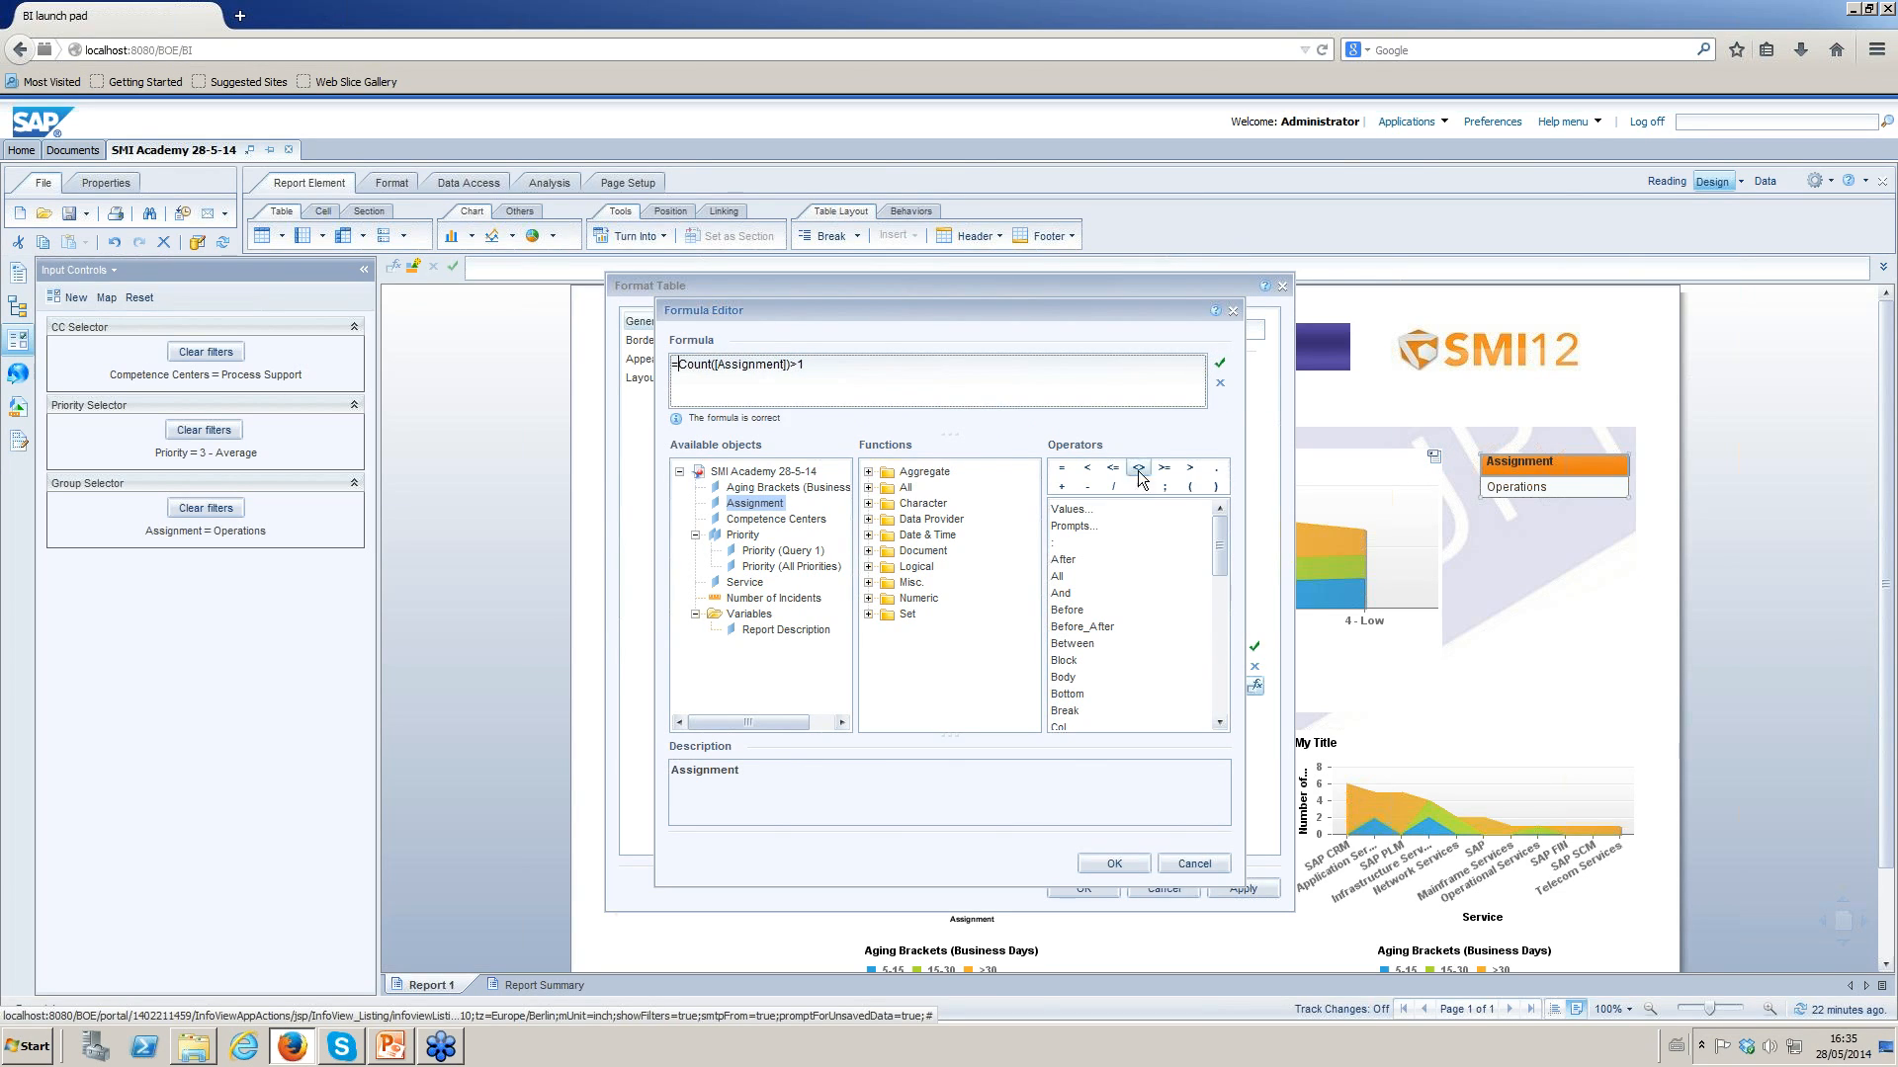
left_click(1117, 865)
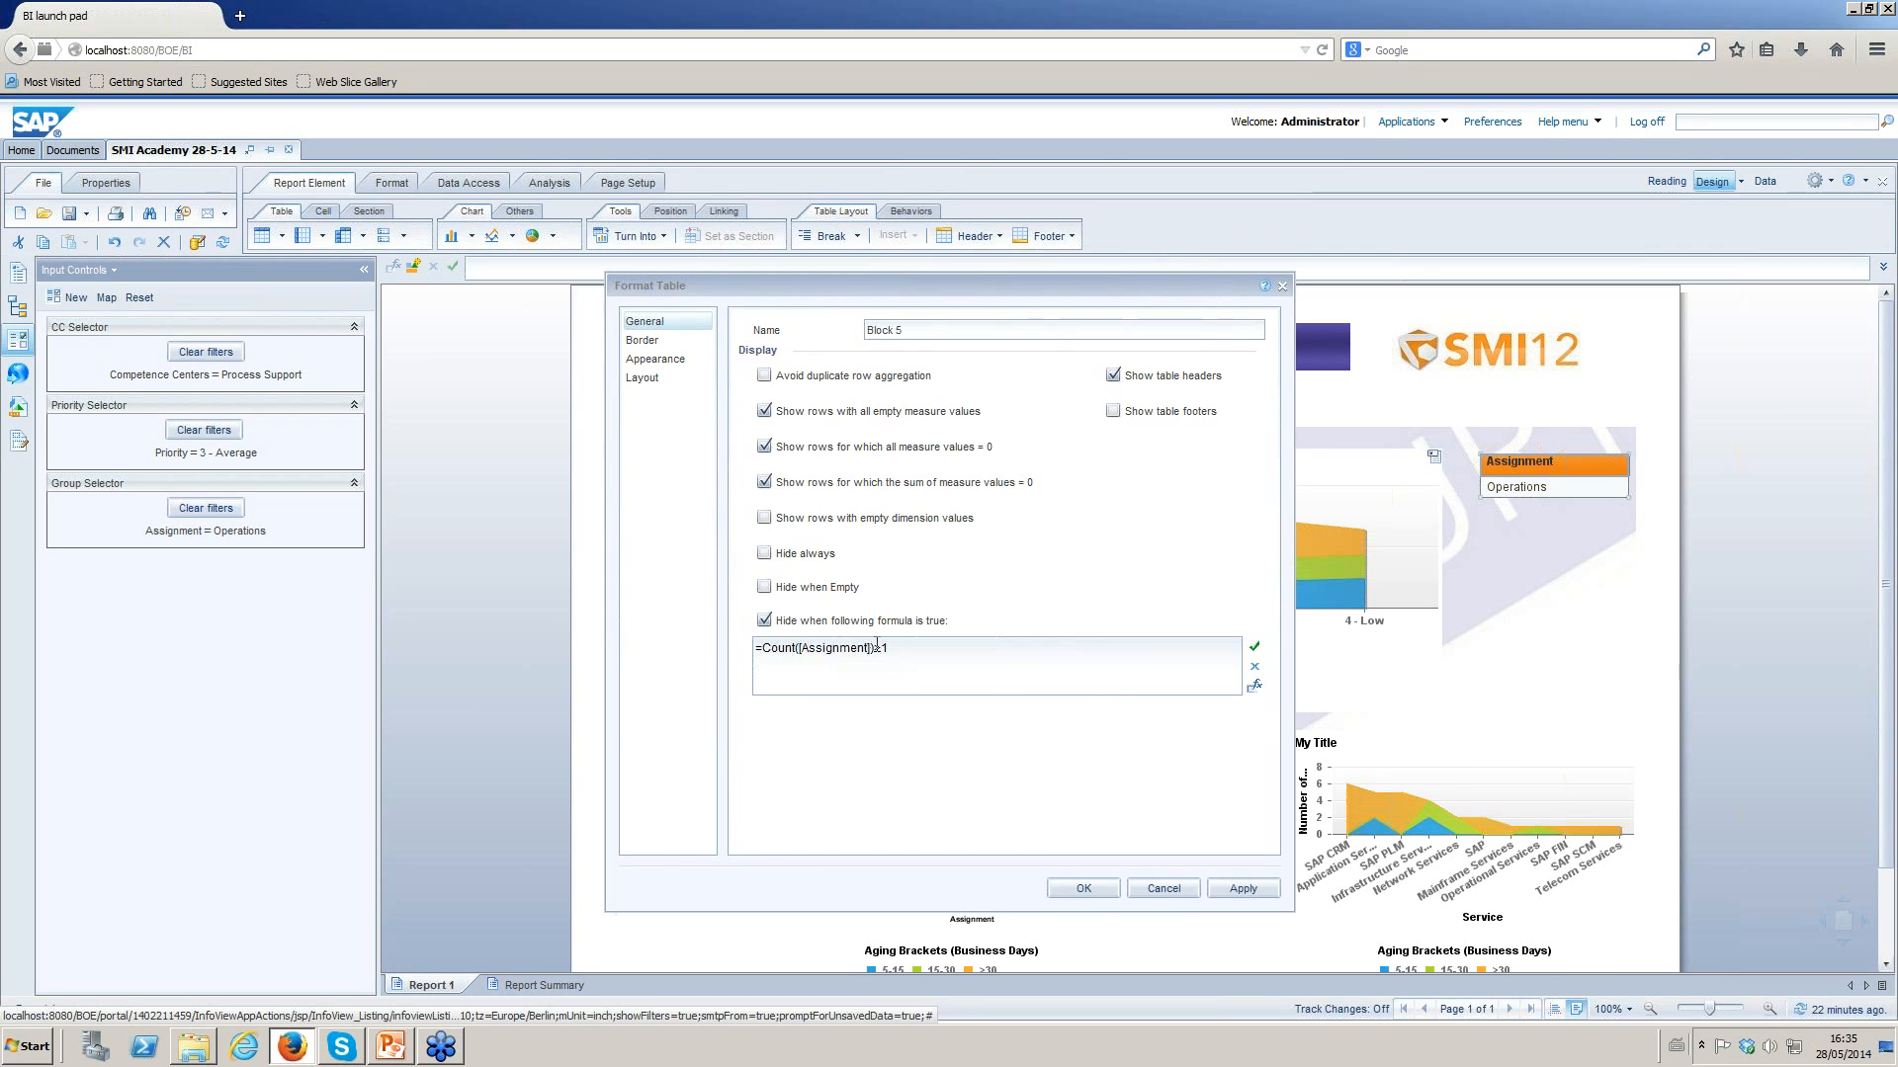
left_click_drag(897, 650, 753, 645)
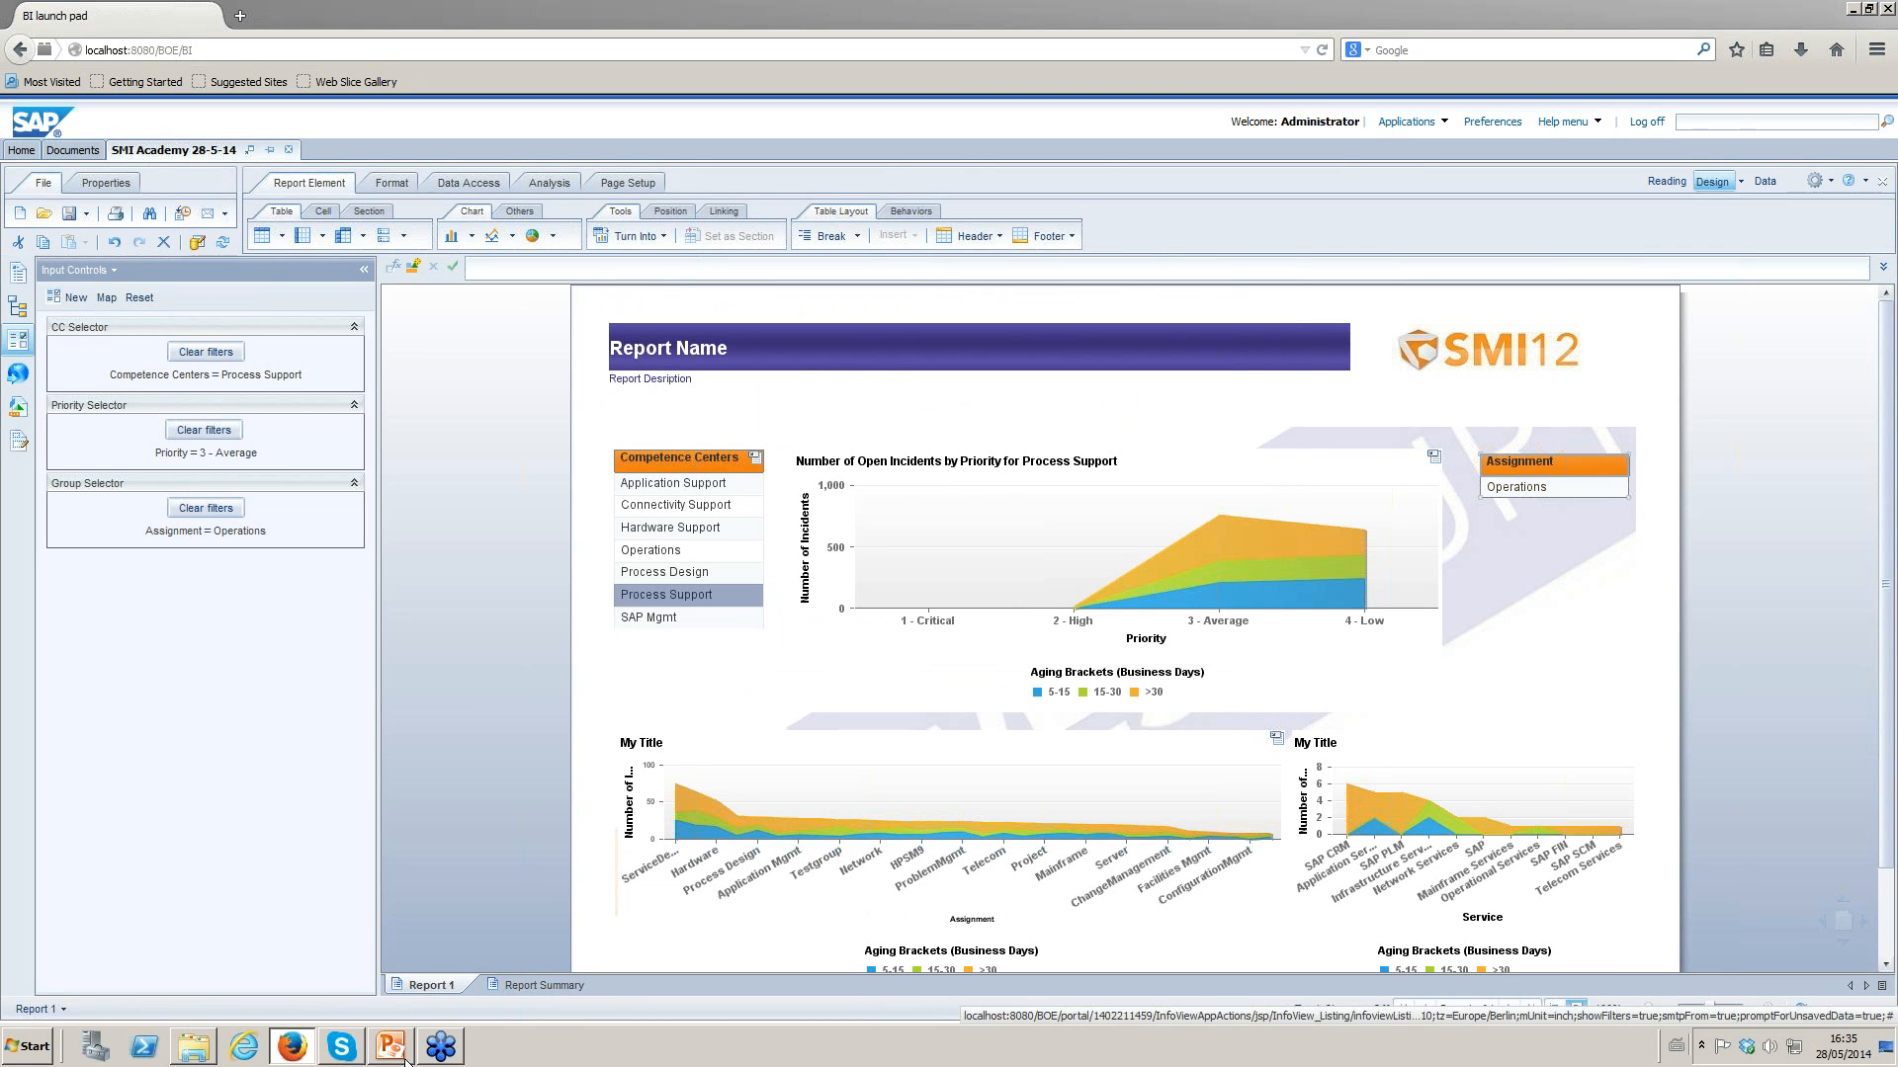
left_click(288, 1051)
left_click(289, 1053)
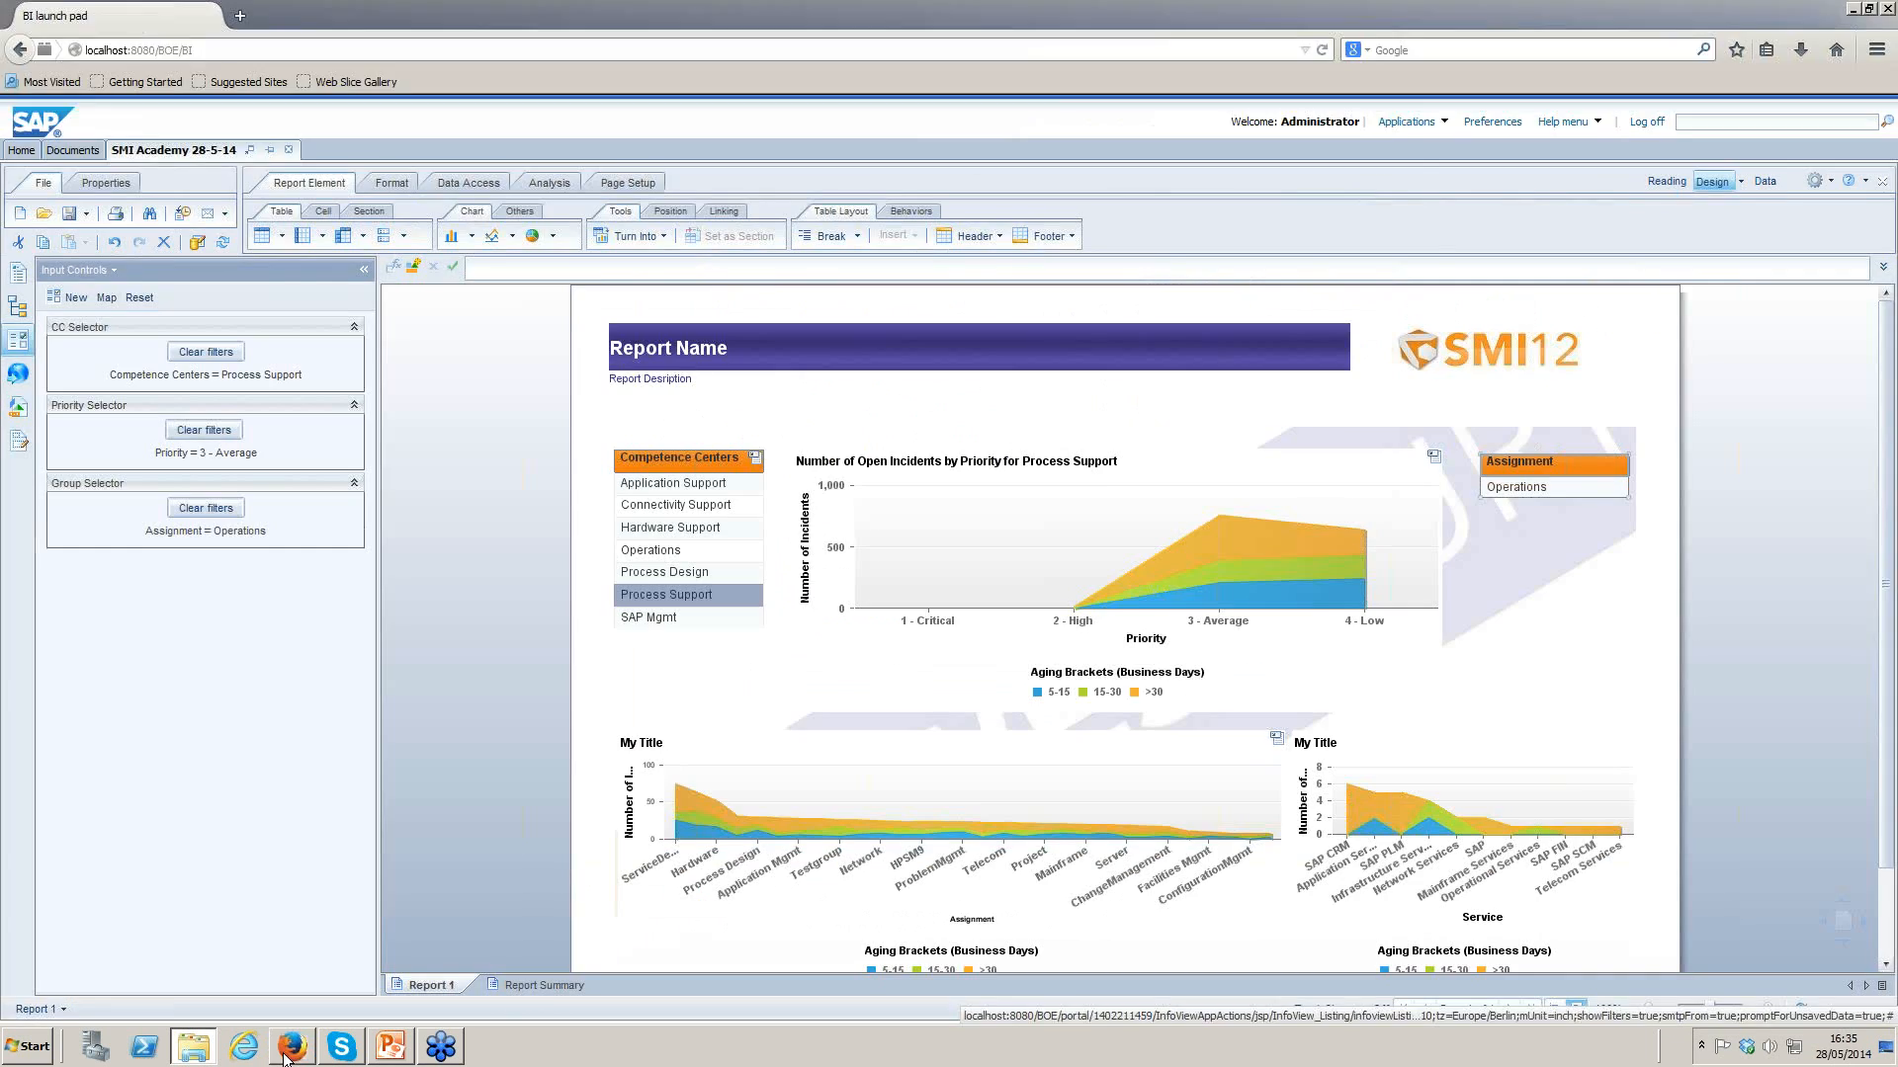
left_click(1097, 887)
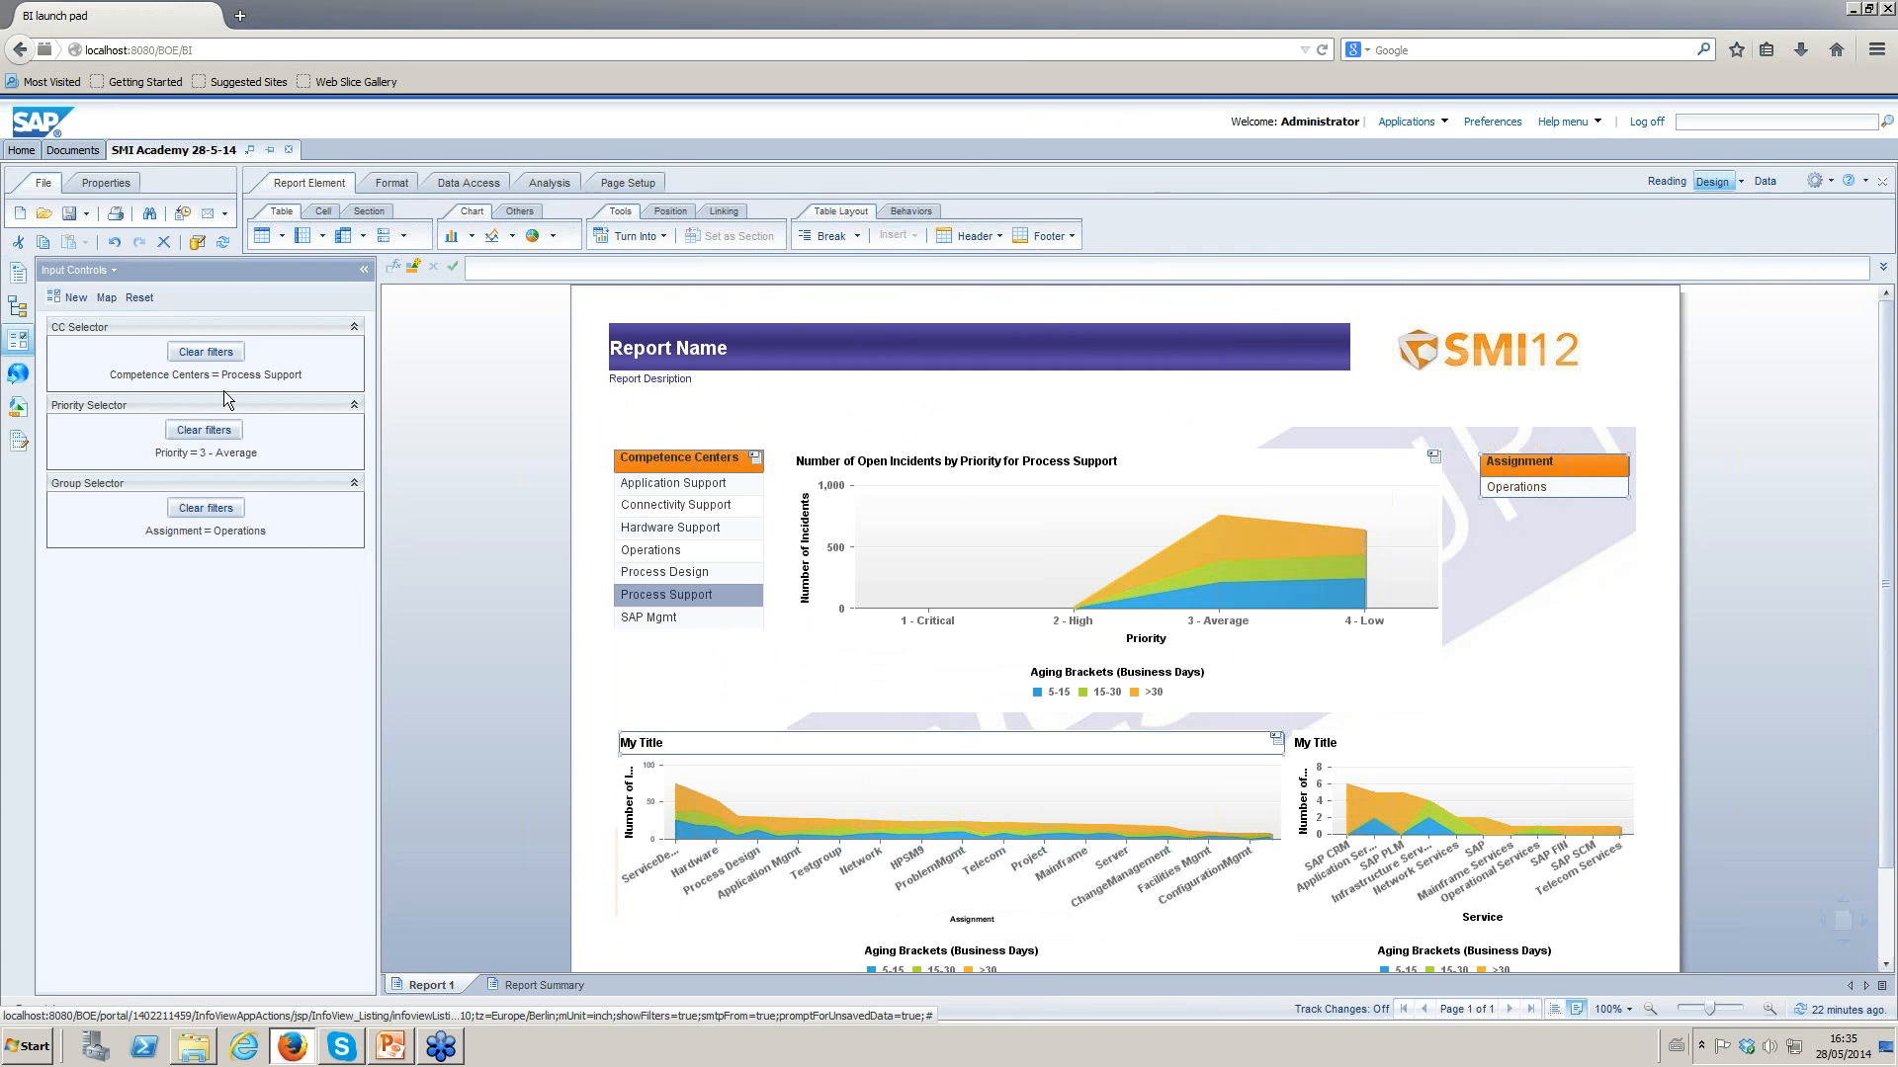
Test the hiding by clearing the Group Selector filter and selecting Process Design in the Assignment chart.
left_click(219, 510)
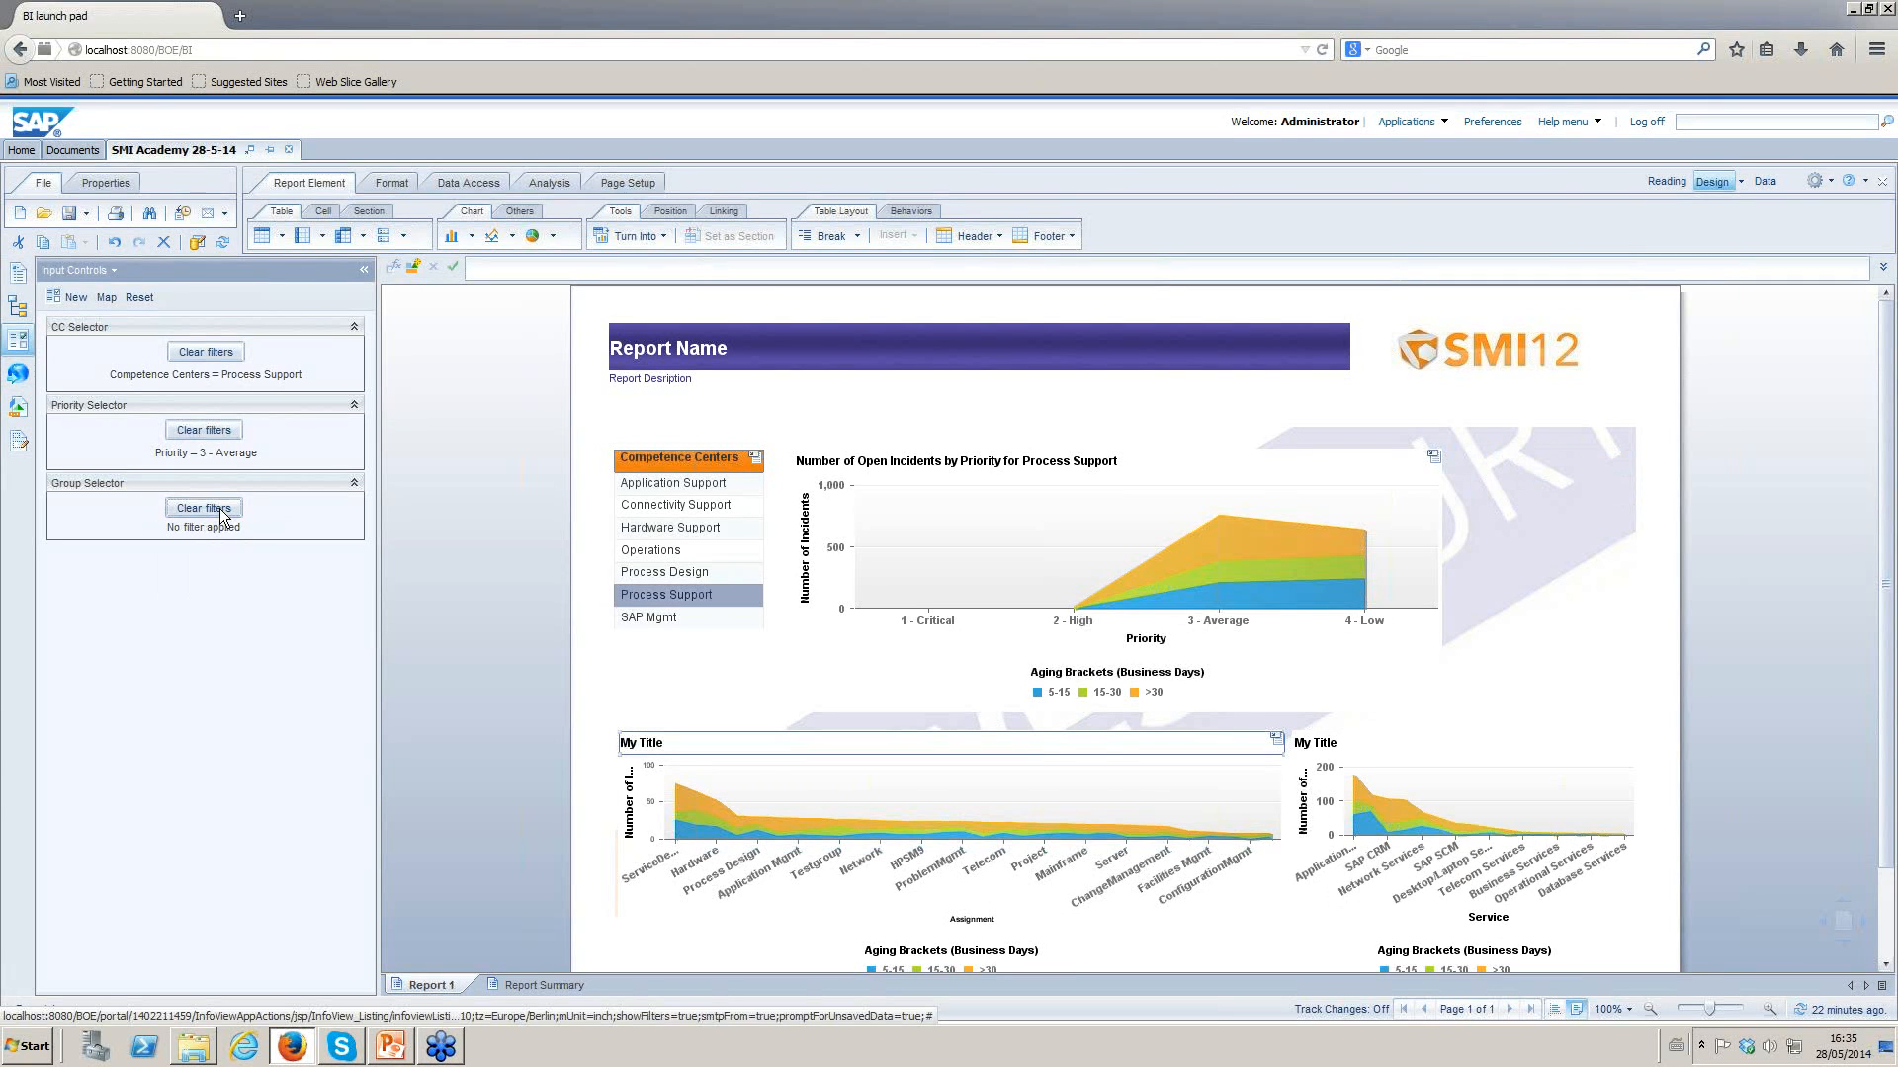
left_click(723, 872)
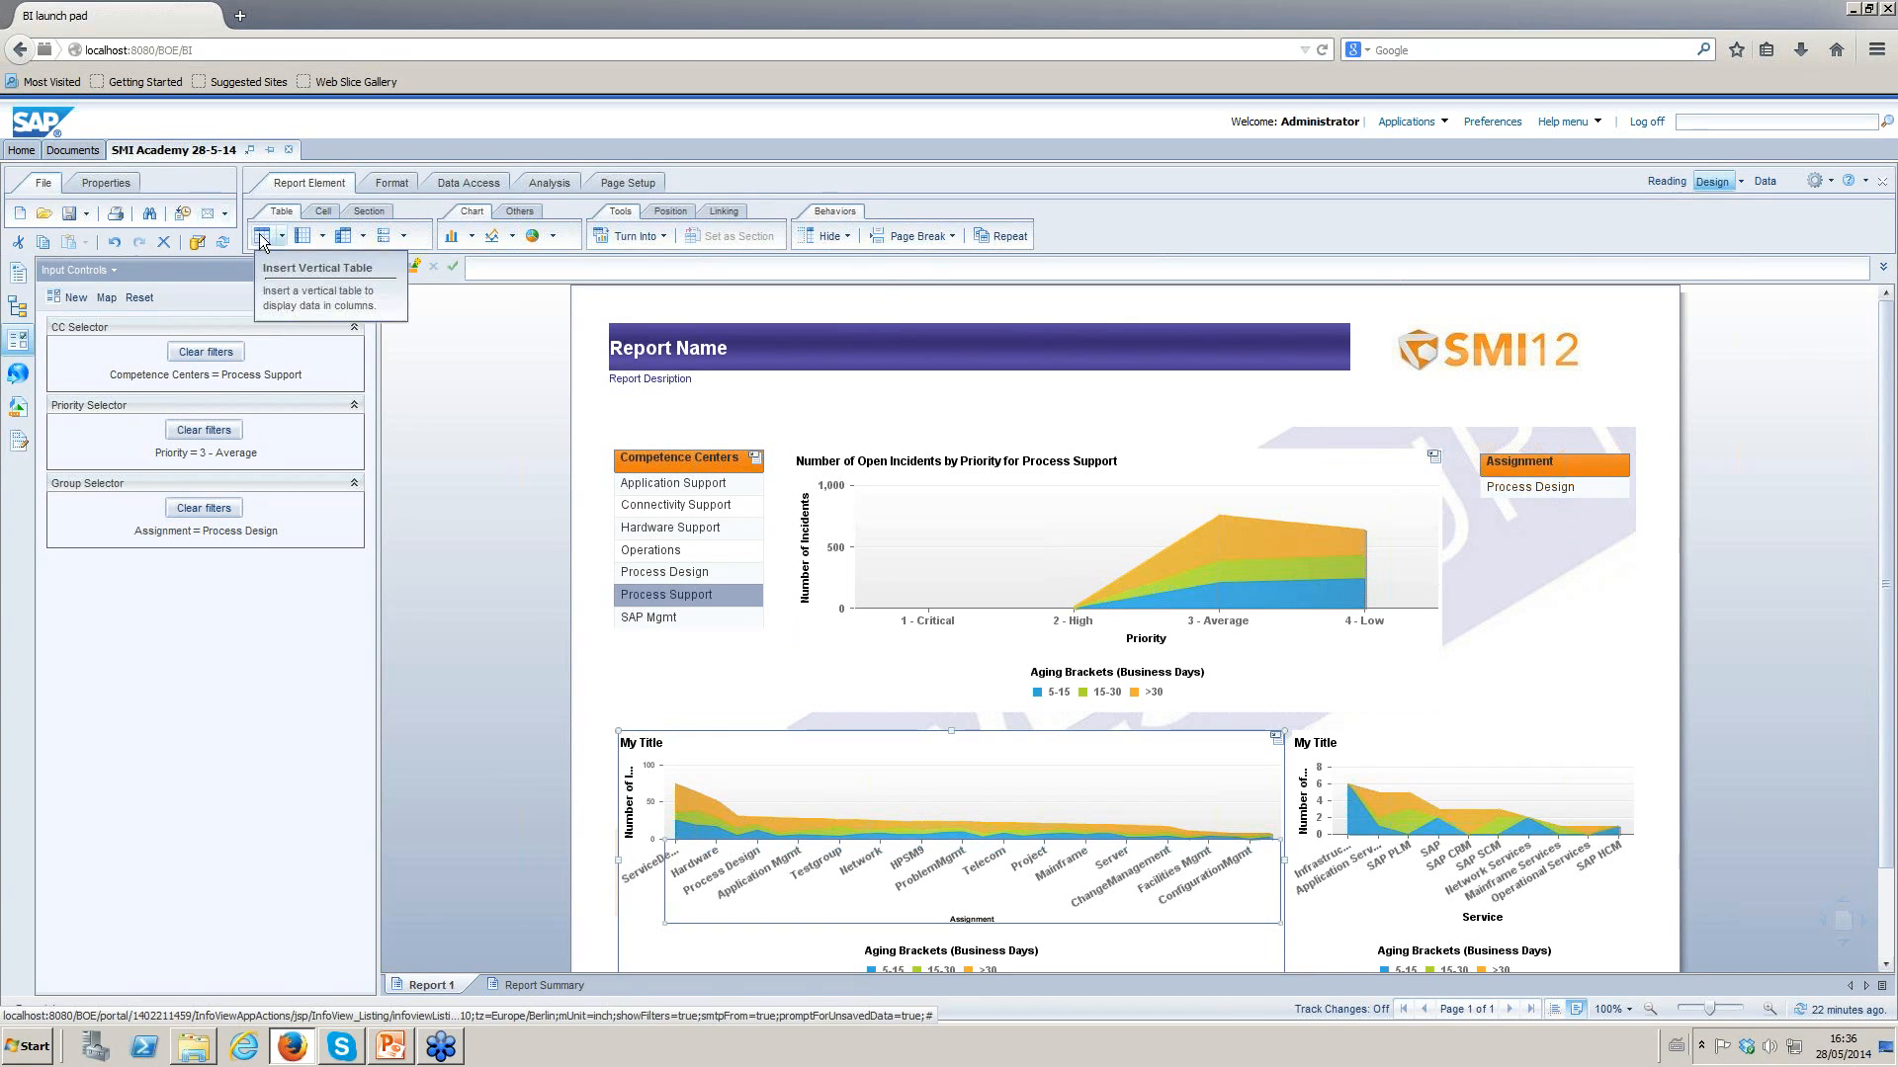
Save and close the report, and reopen SMI Academy 28-5-14 in Design mode.
left_click(69, 216)
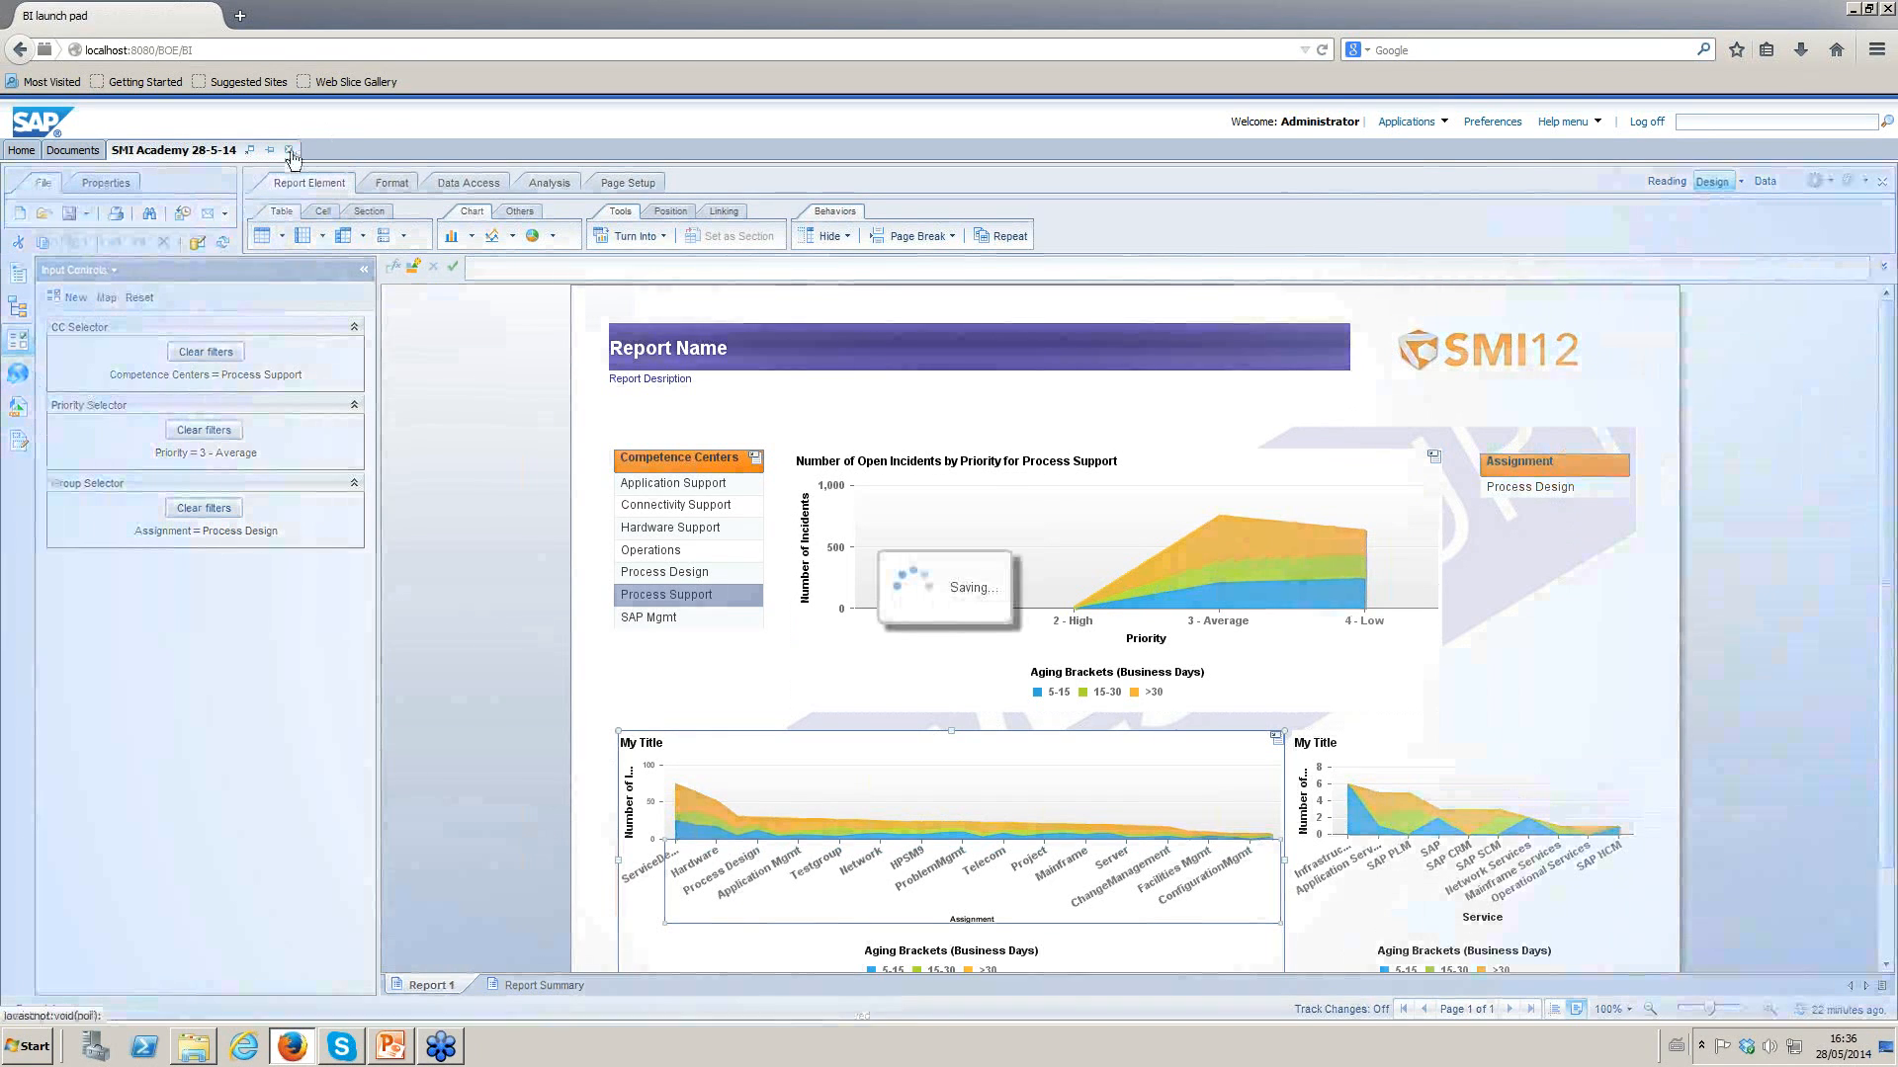
left_click(290, 151)
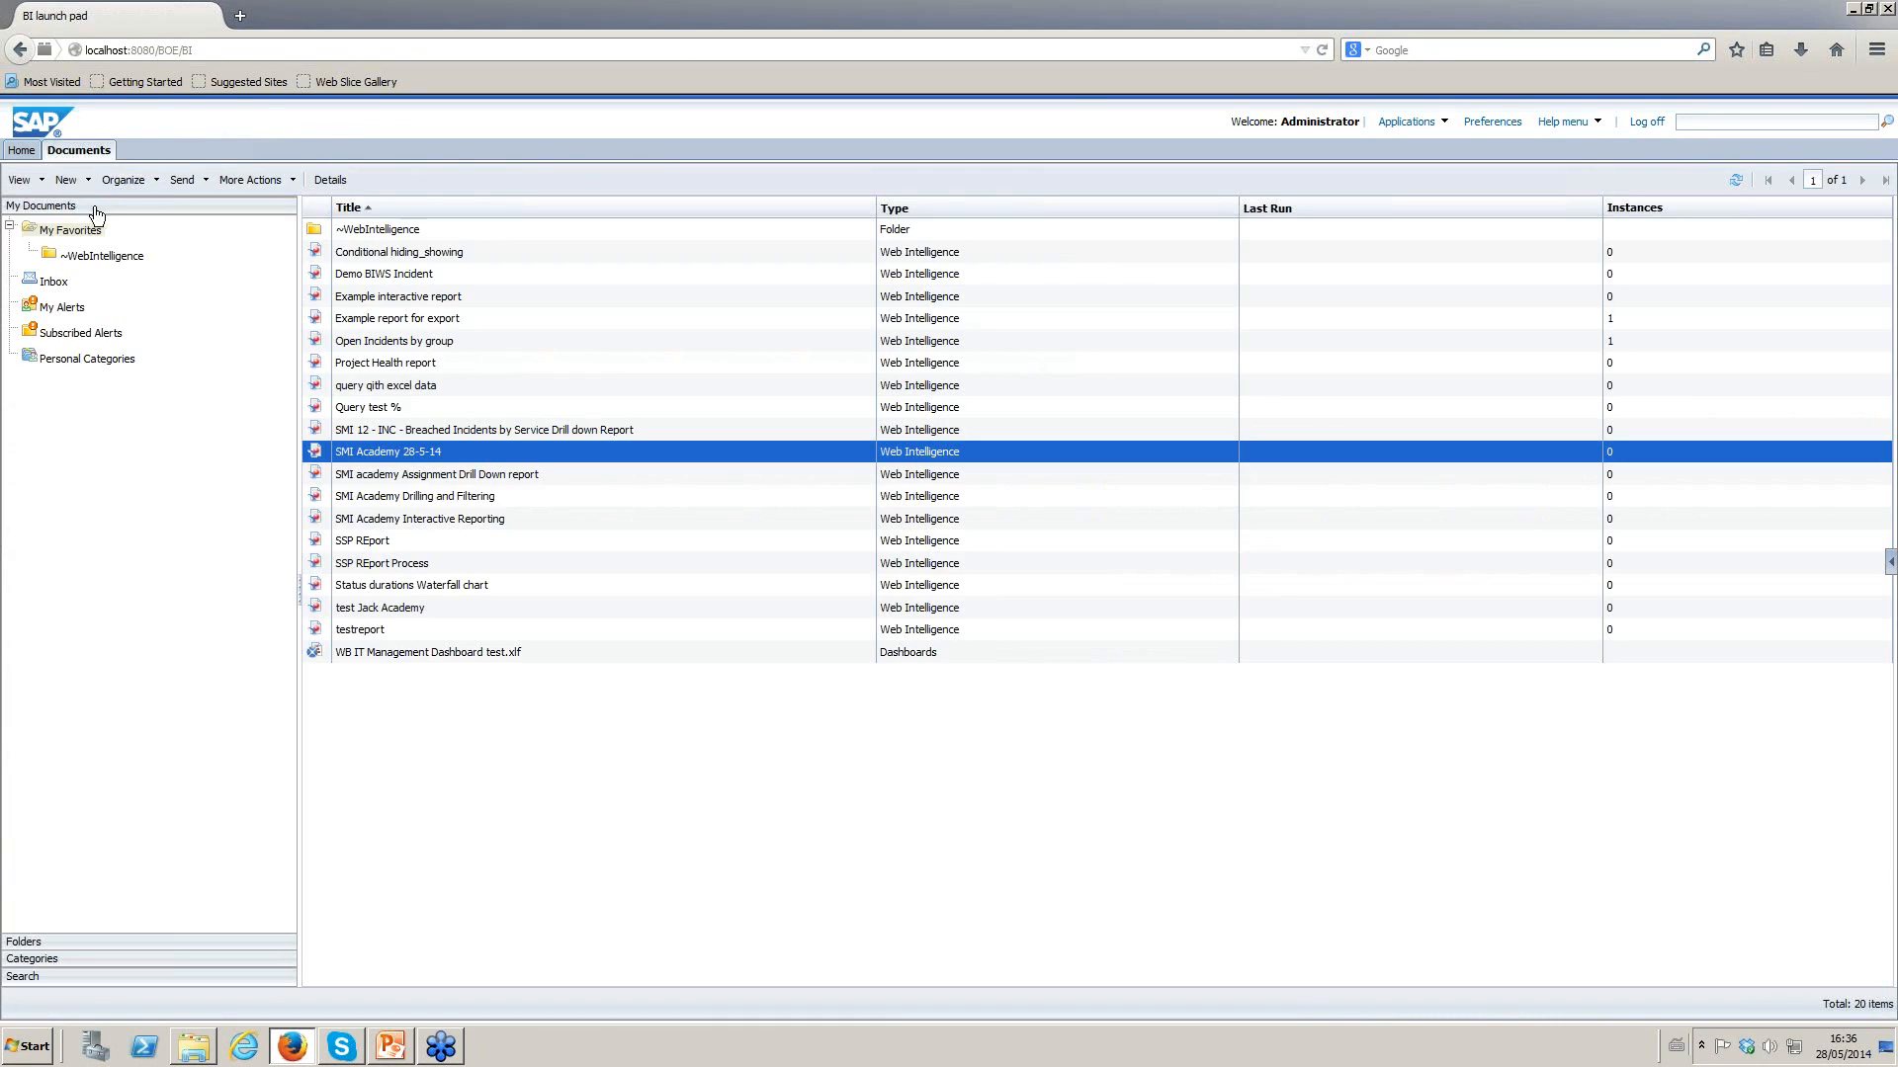
double_click(416, 452)
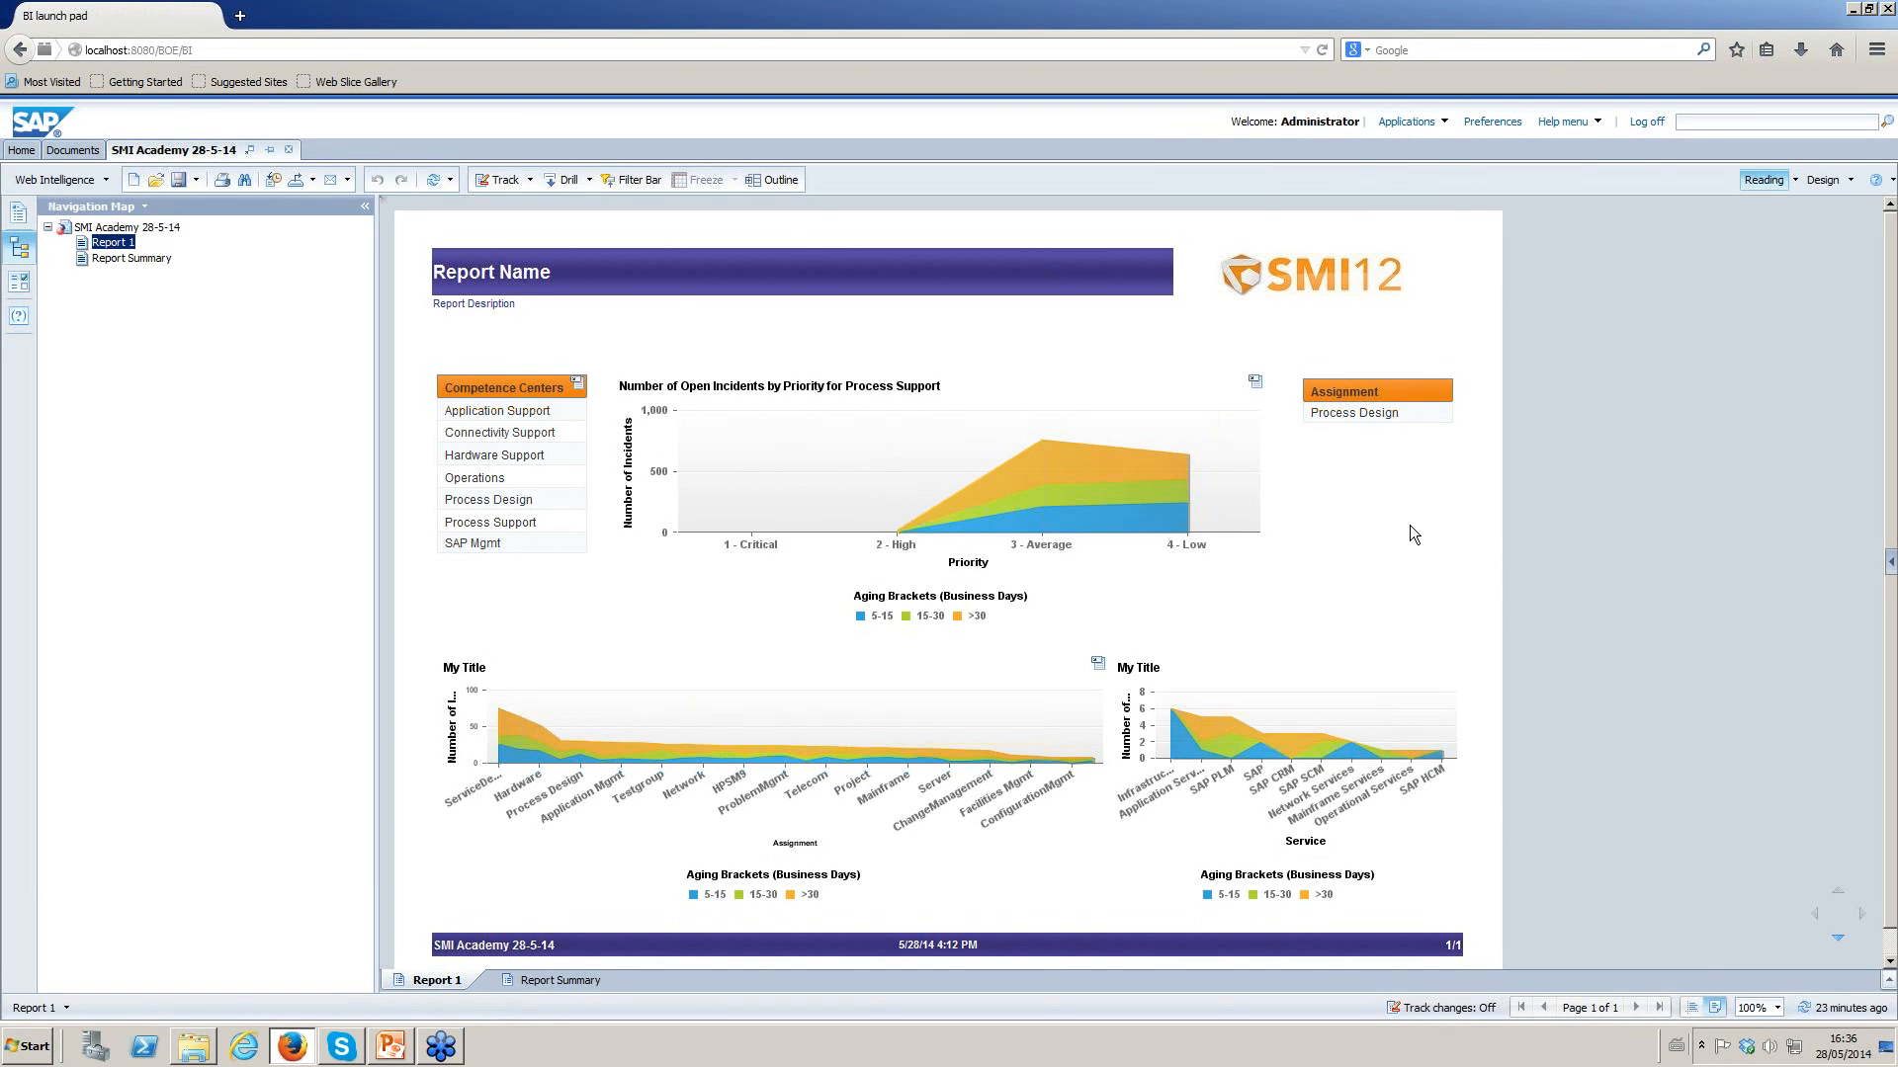
left_click(1822, 179)
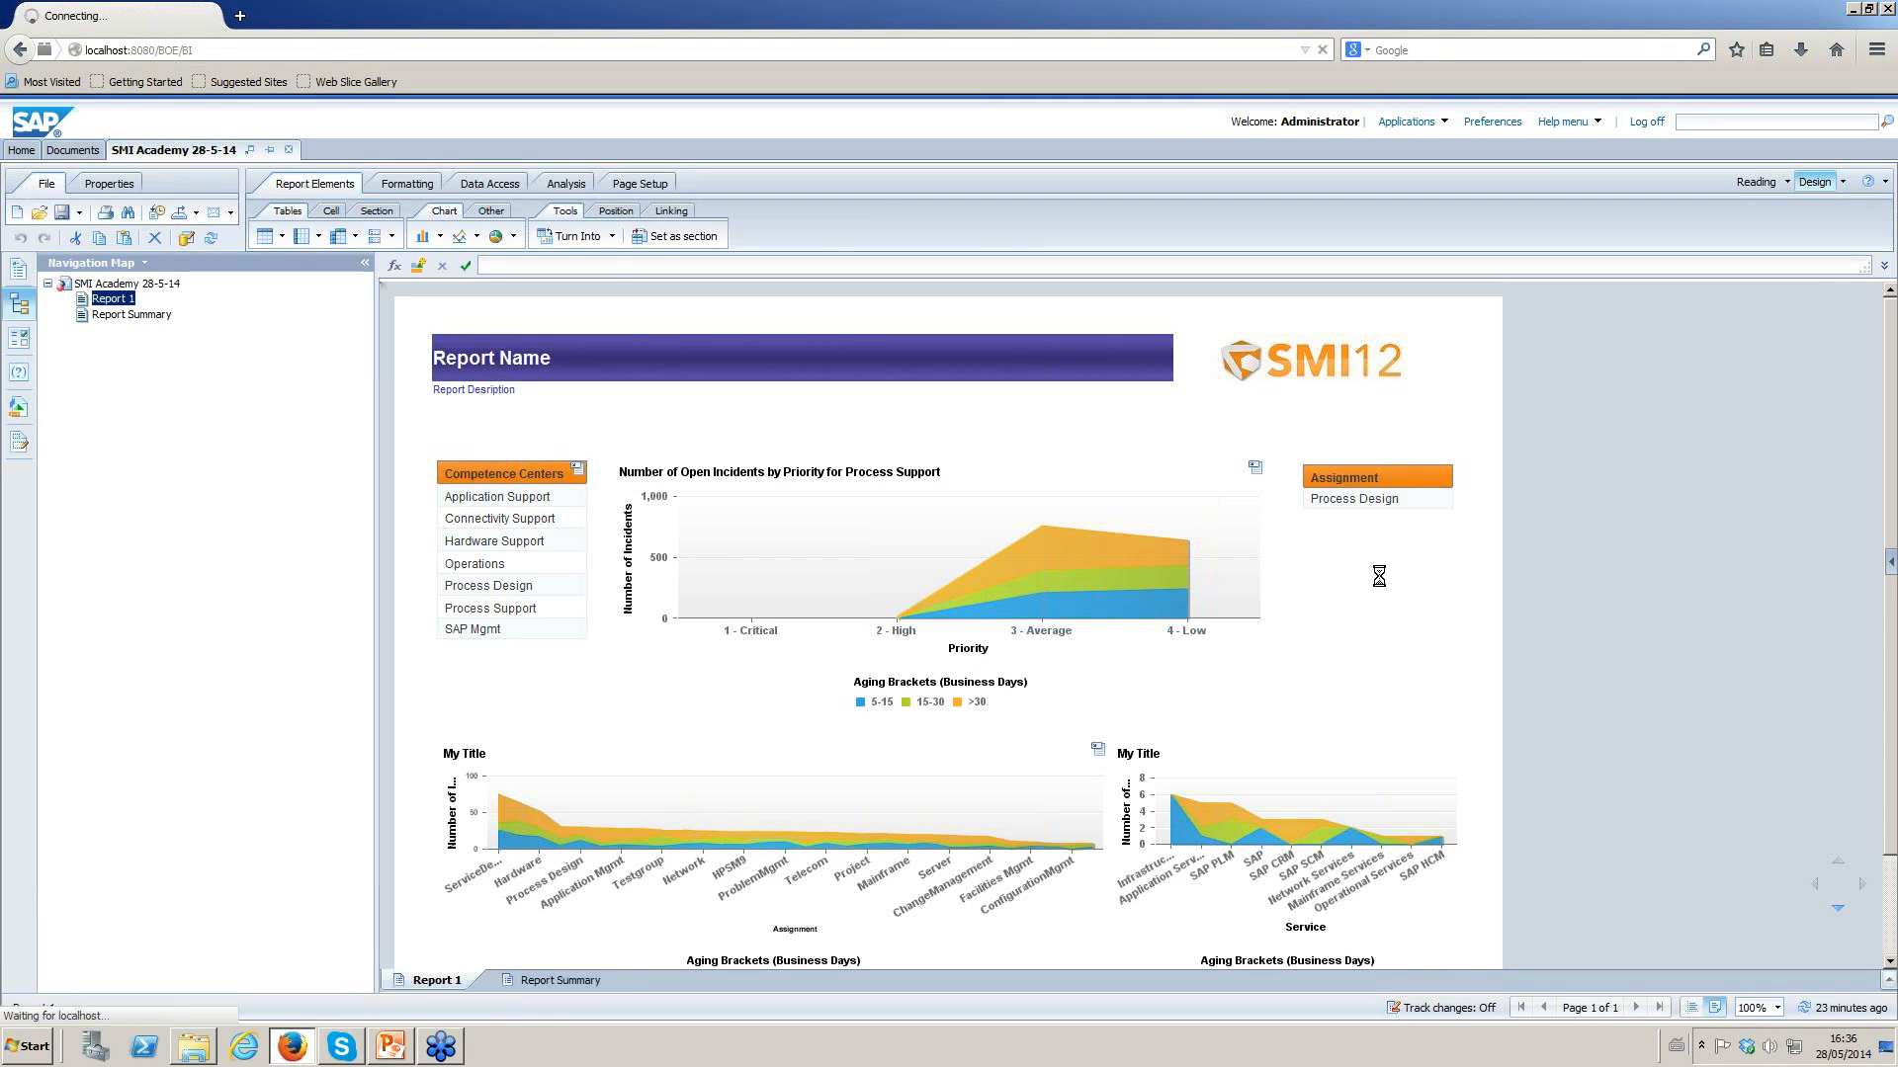
Add a document link to the Assignment table's Process Design cell, targeting the SMI academy Assignment Drill Down report in the Favorites Folder.
right_click(1369, 508)
mouse_move(1475, 754)
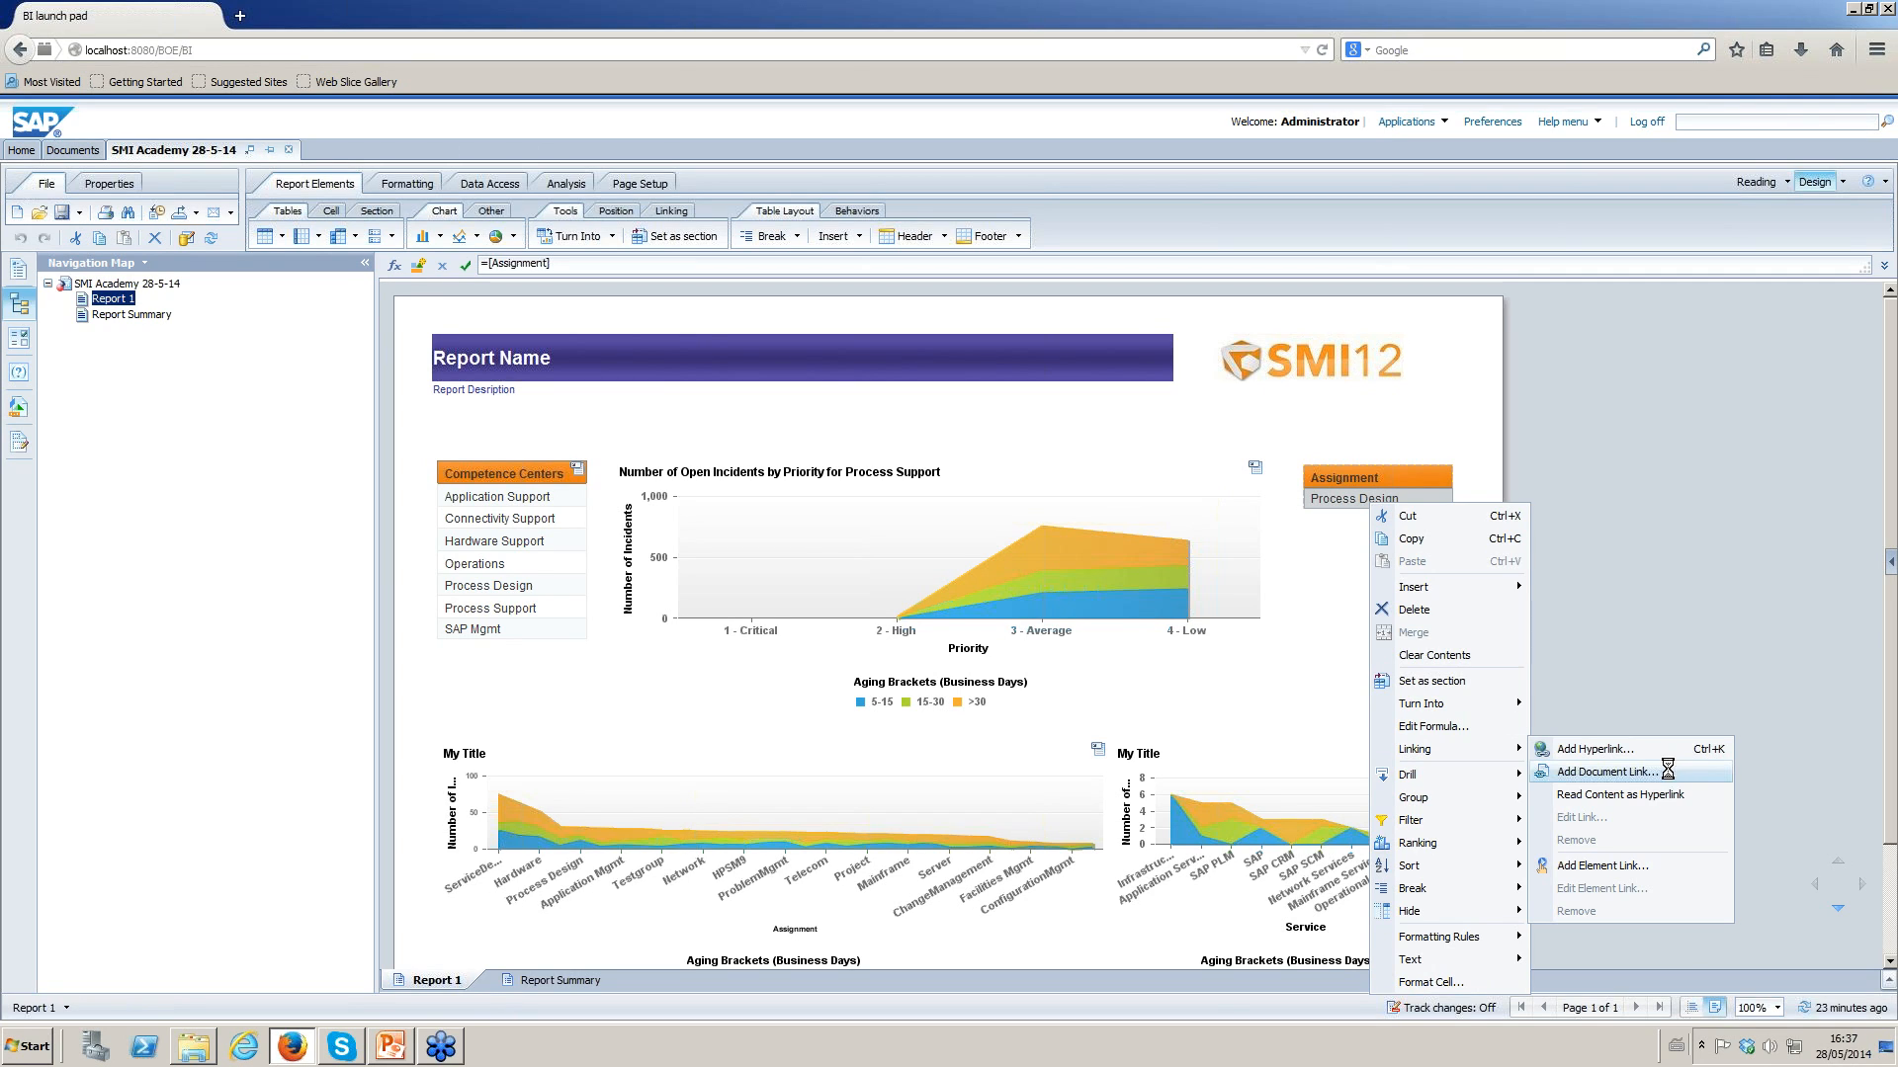
left_click(1670, 774)
left_click(1118, 431)
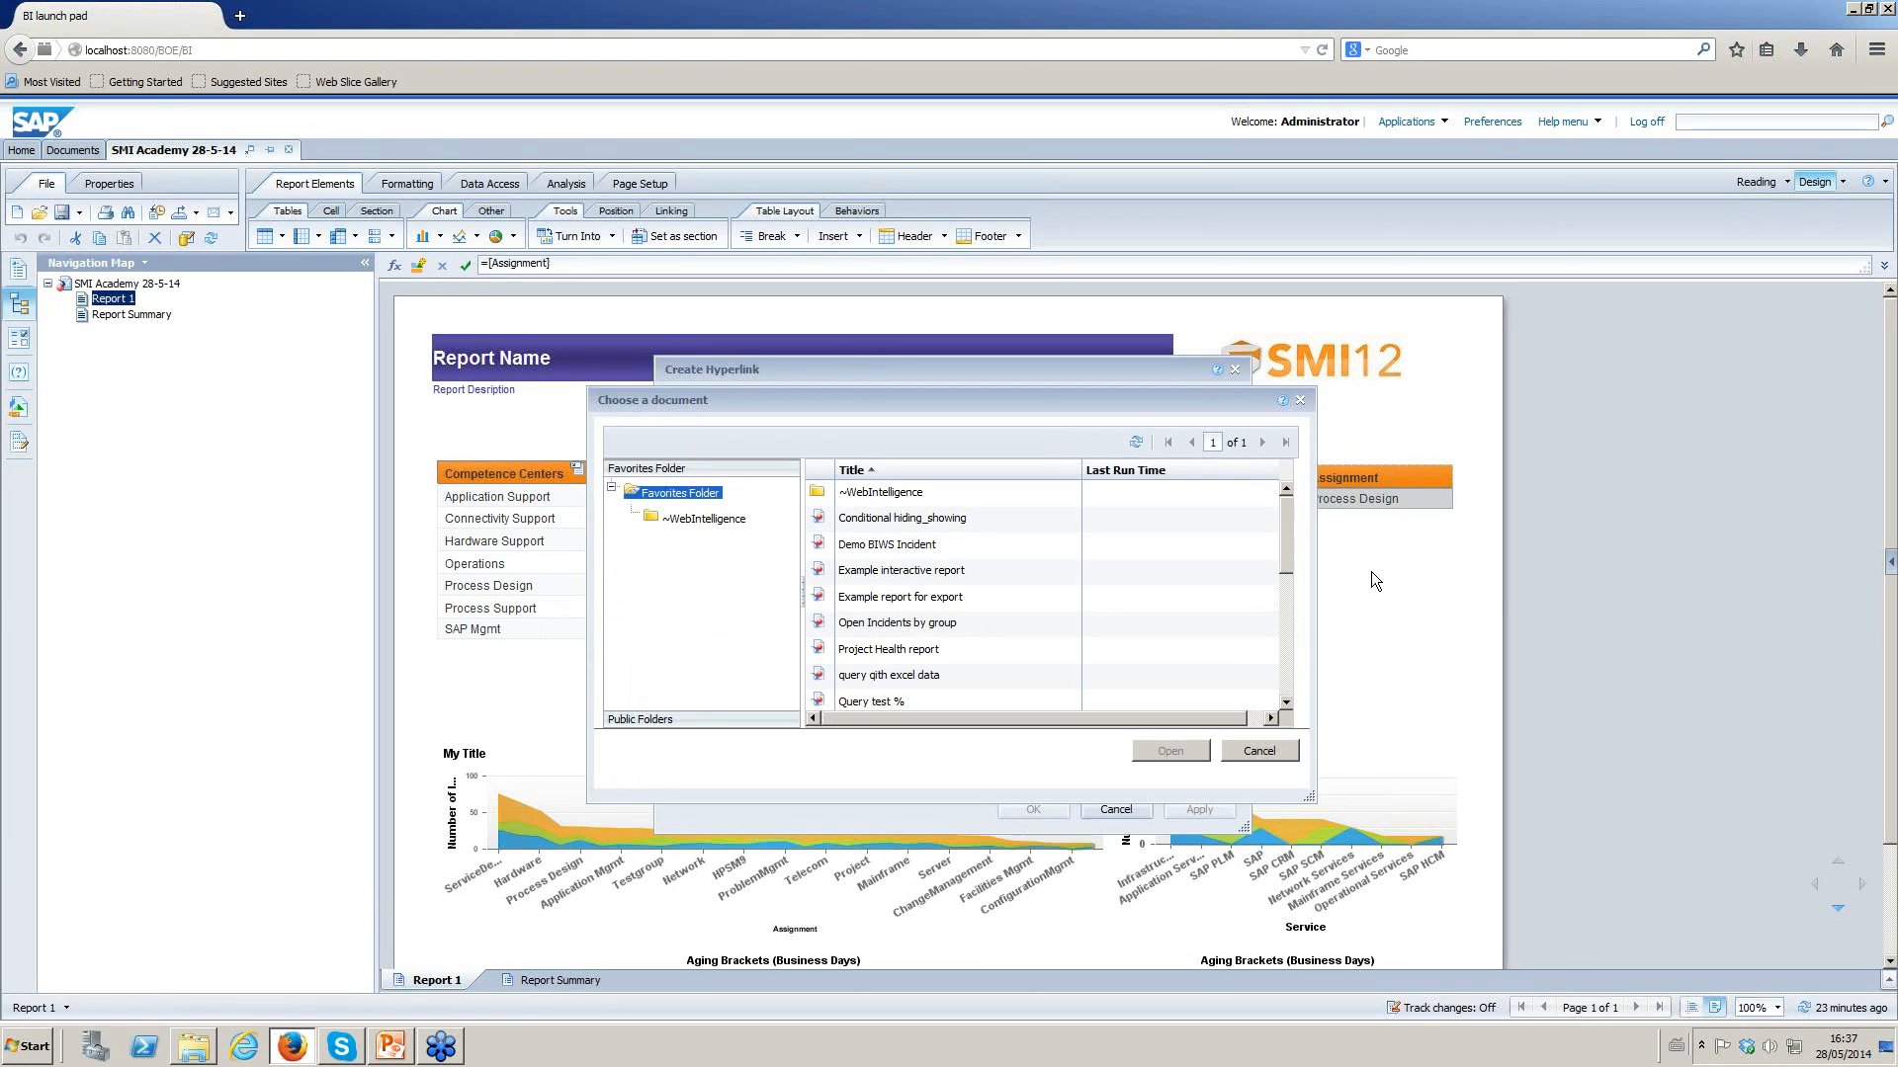
left_click_drag(1289, 559, 1277, 621)
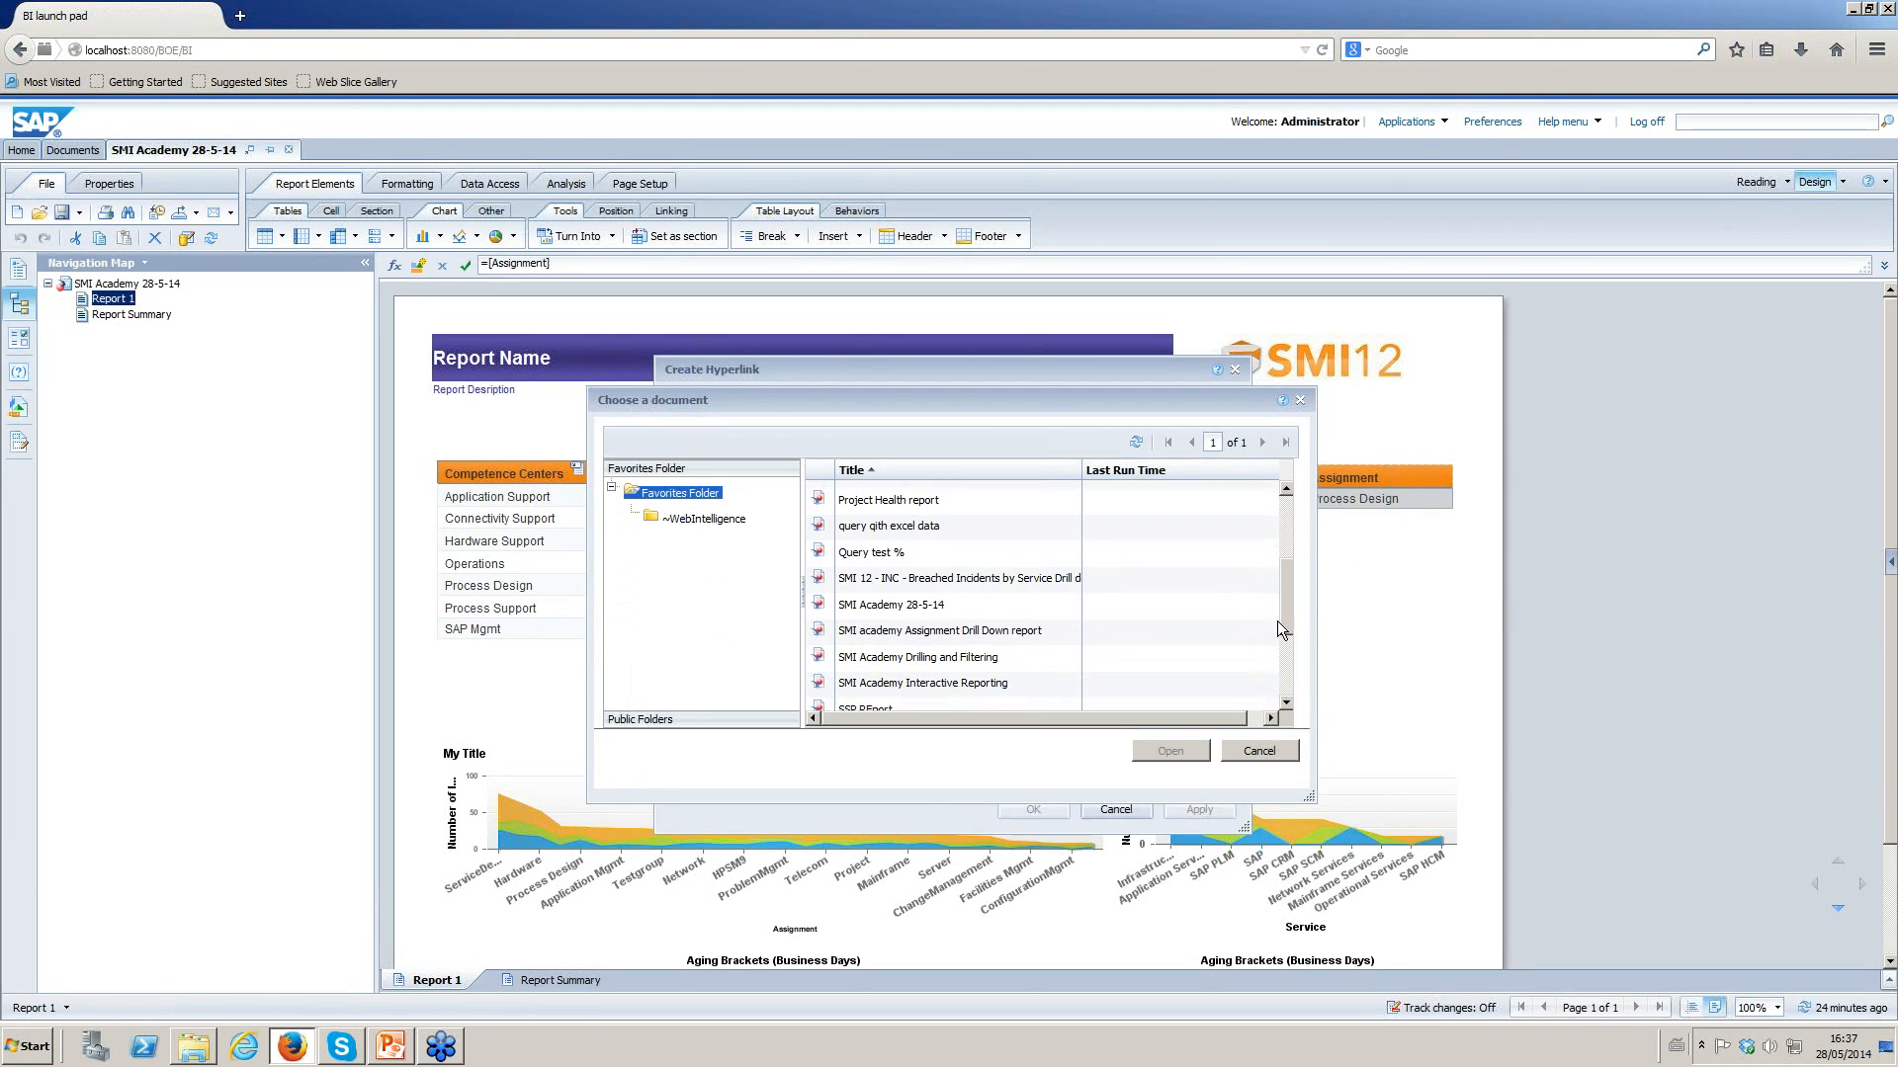
left_click(957, 628)
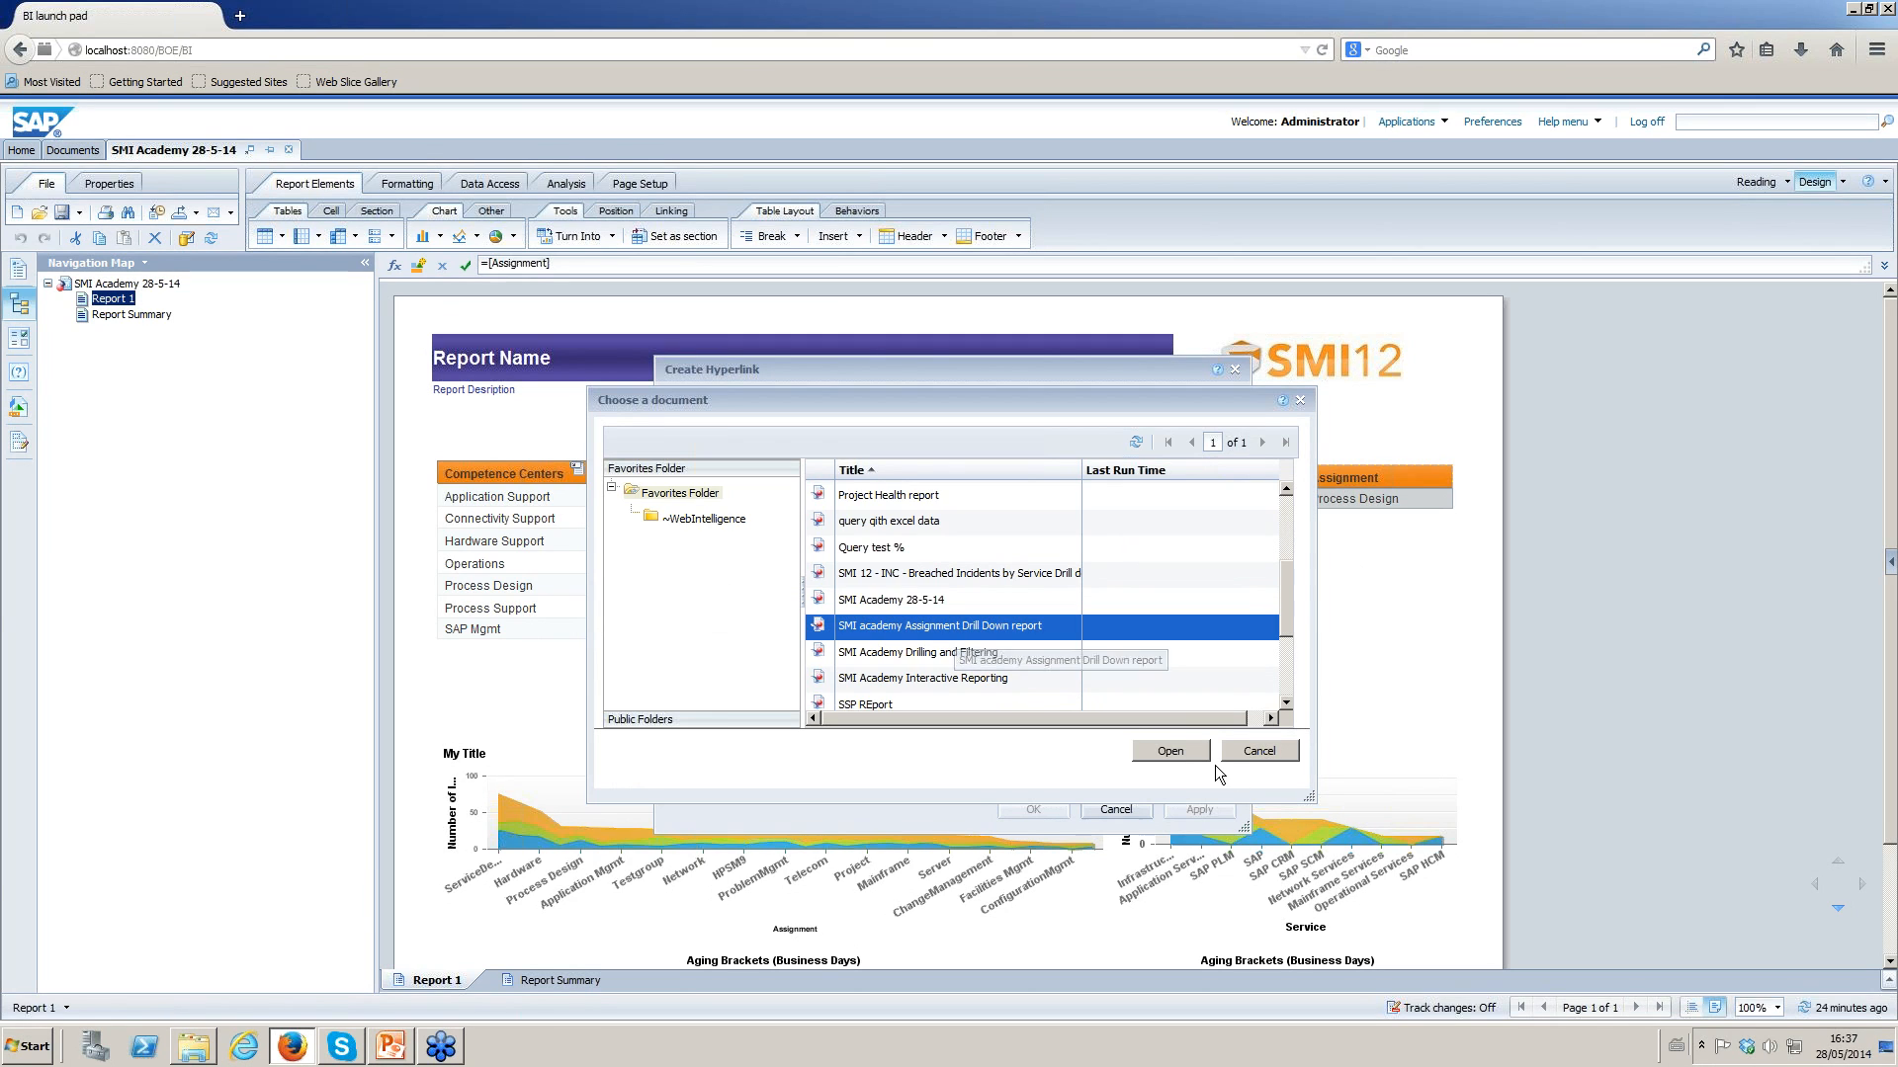
left_click(1170, 751)
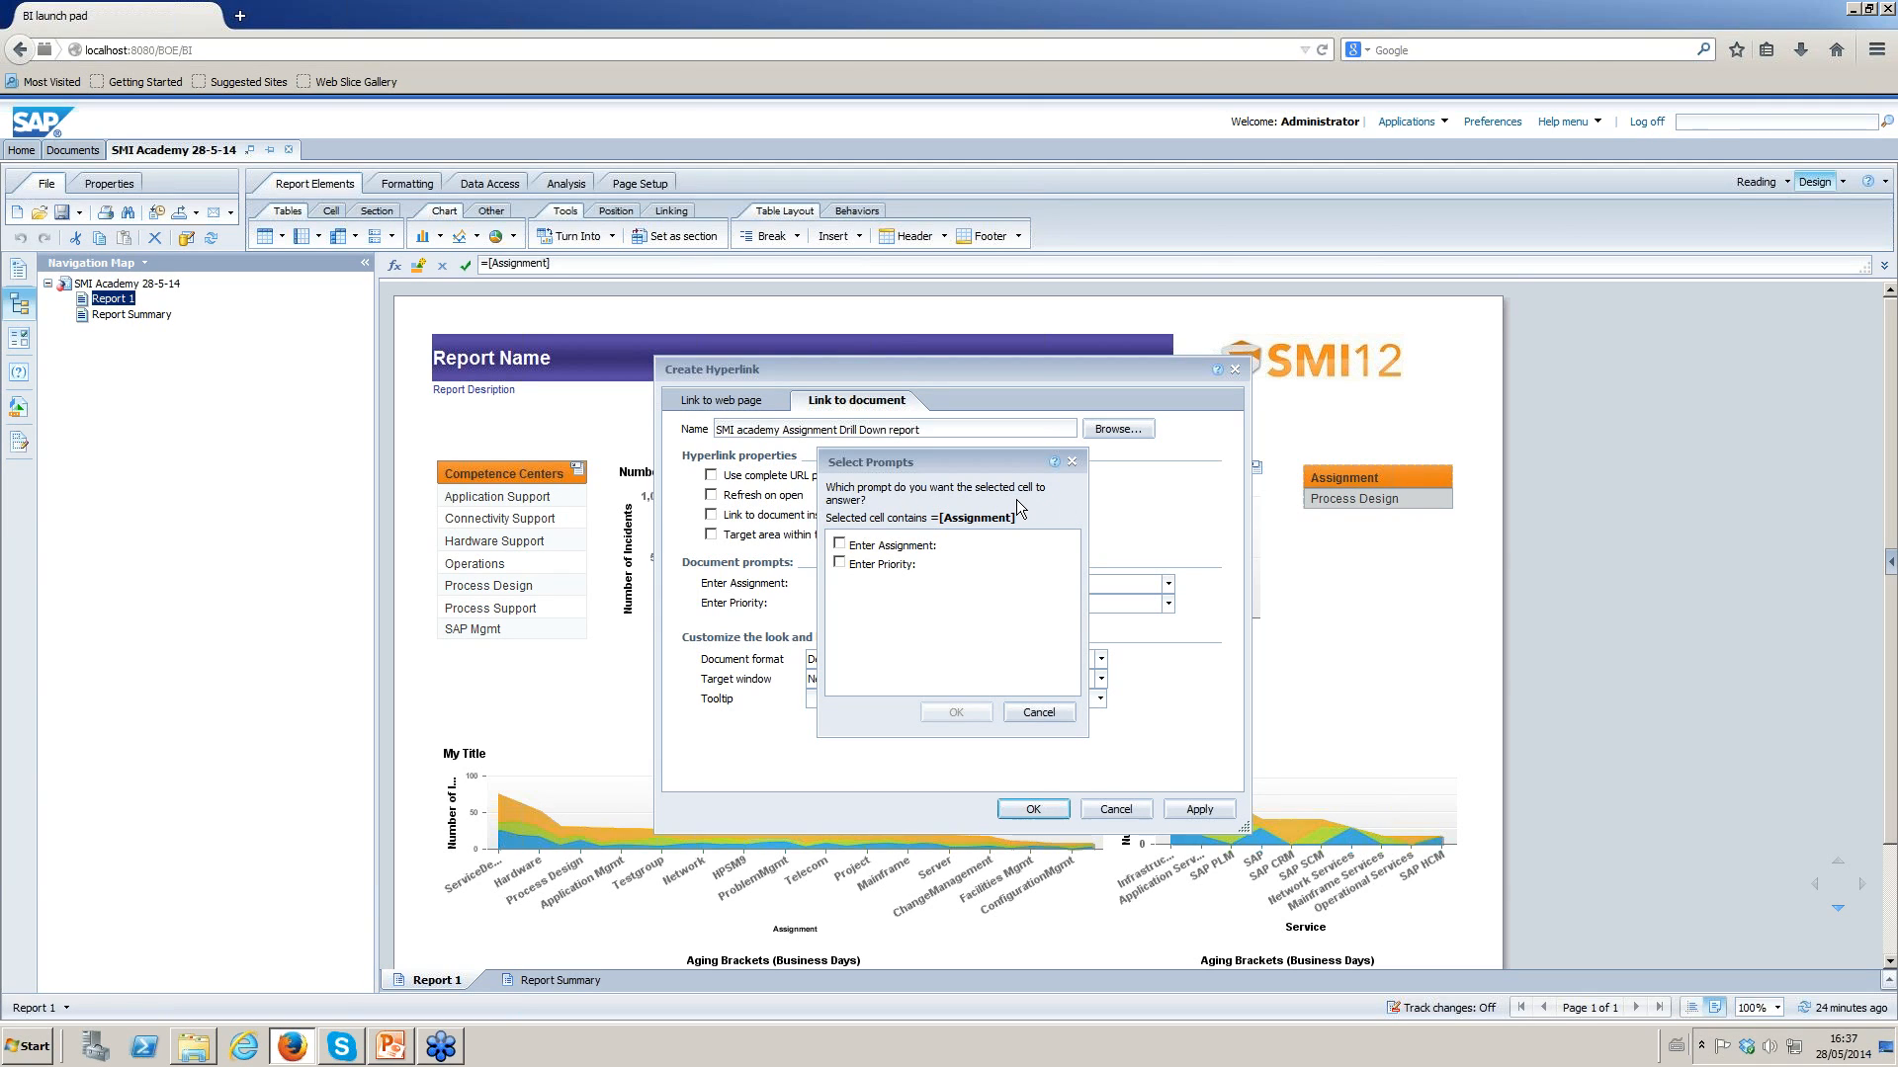
Answer the linked document's Enter Assignment prompt with the selected cell and its Enter Priority prompt with the Priority object.
left_click(838, 546)
left_click(978, 717)
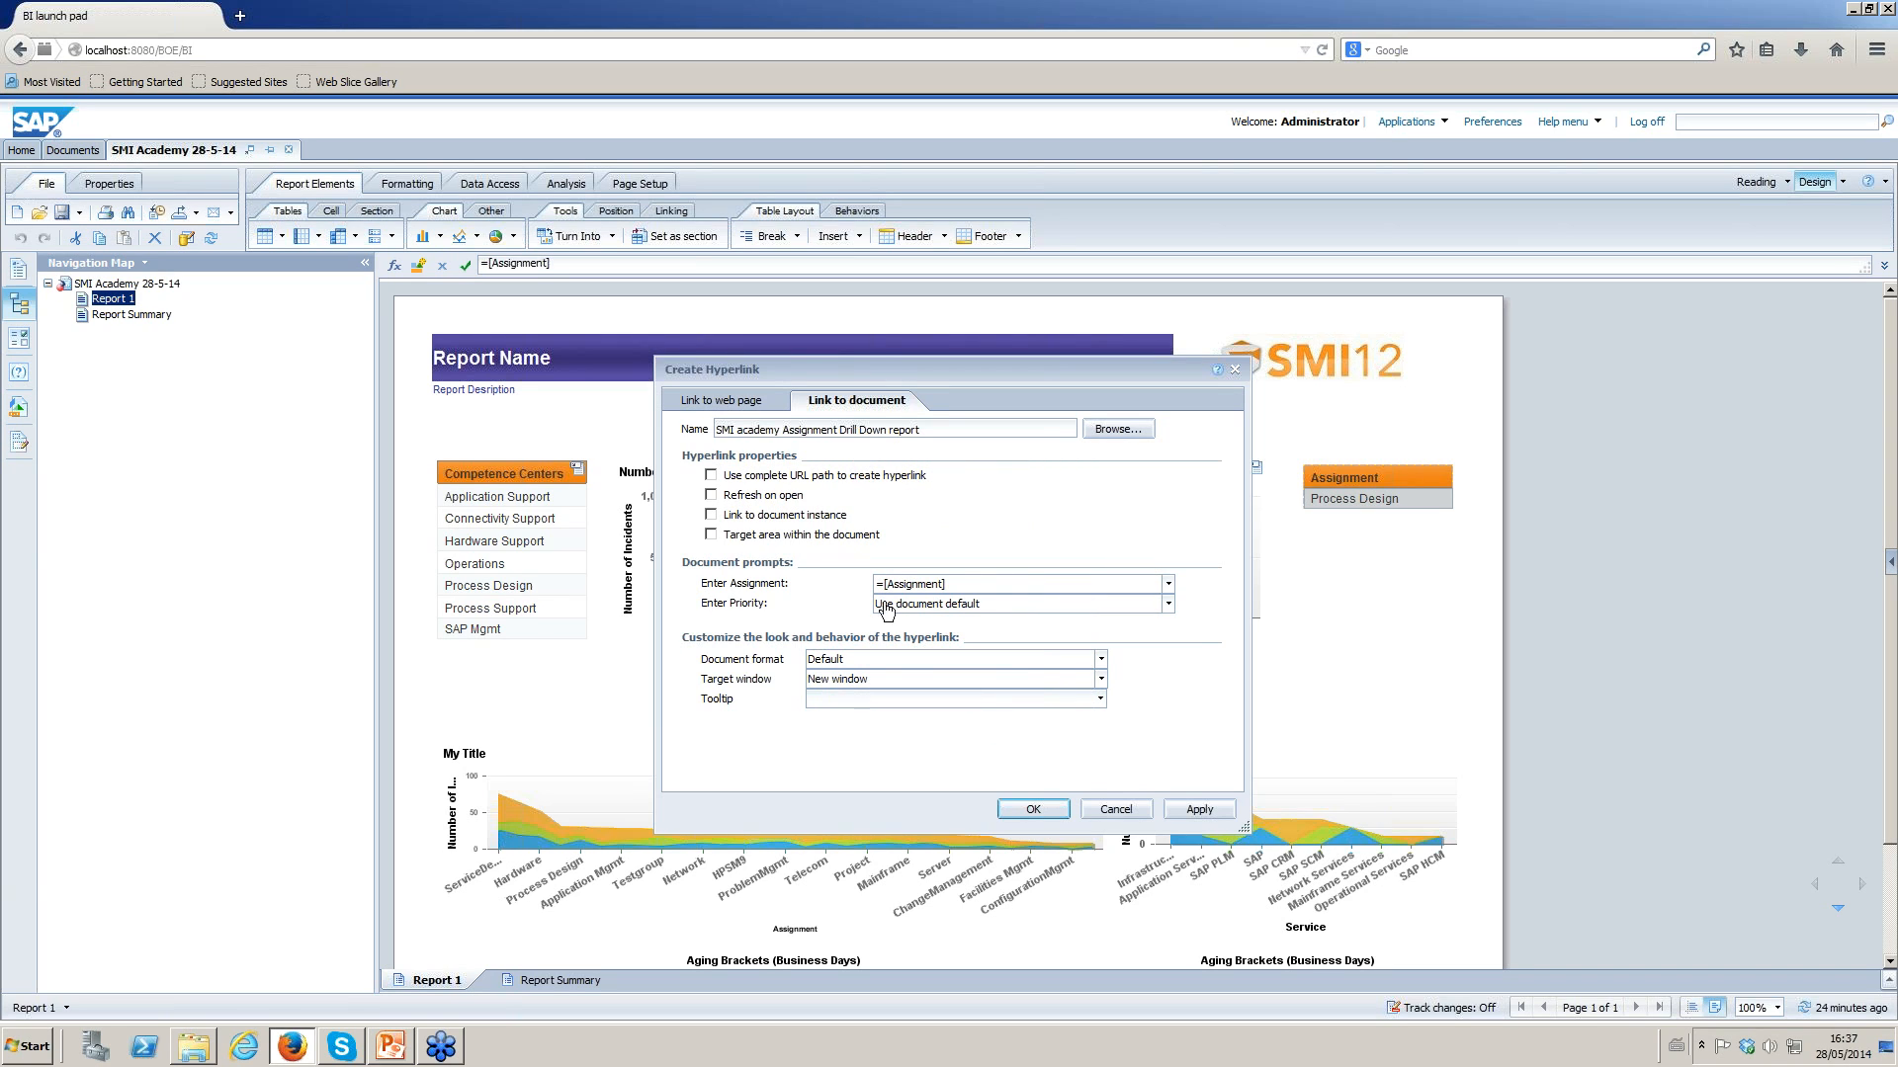
left_click(1167, 604)
left_click(1138, 628)
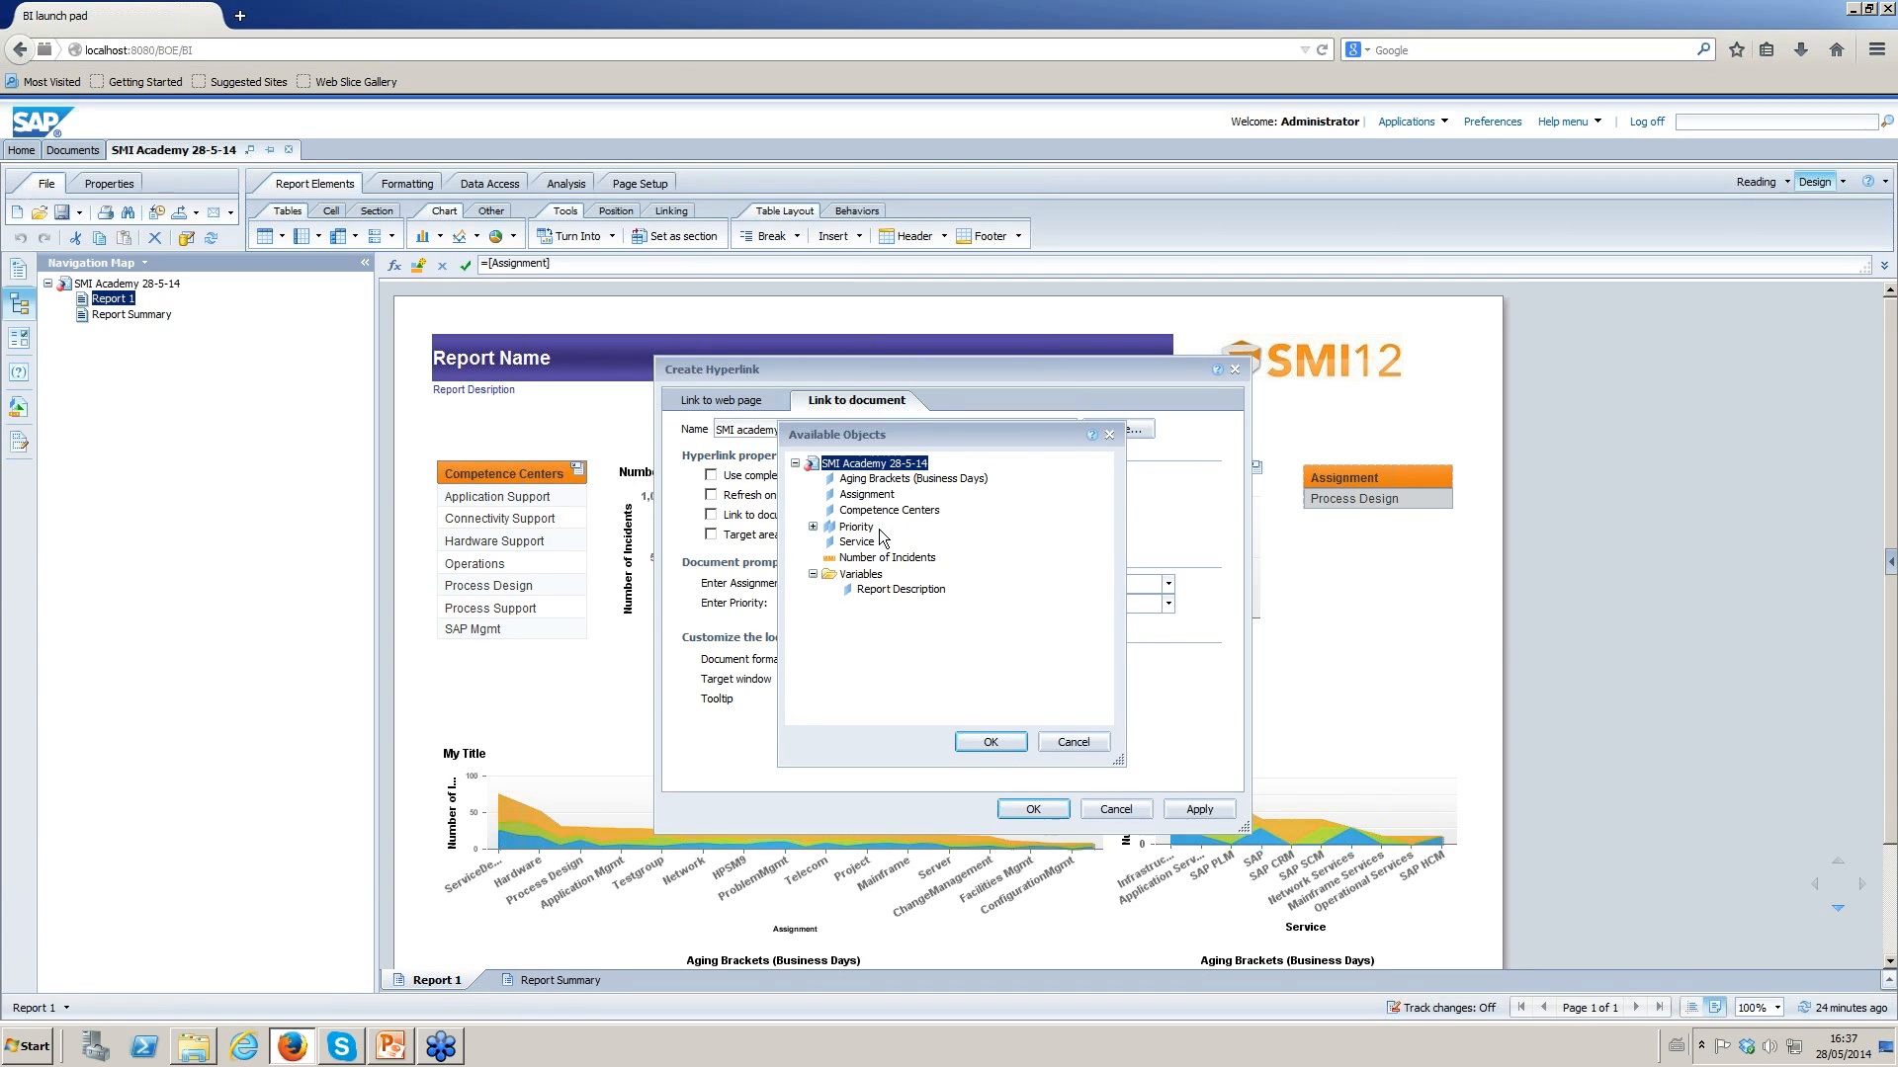
left_click(858, 527)
left_click(990, 743)
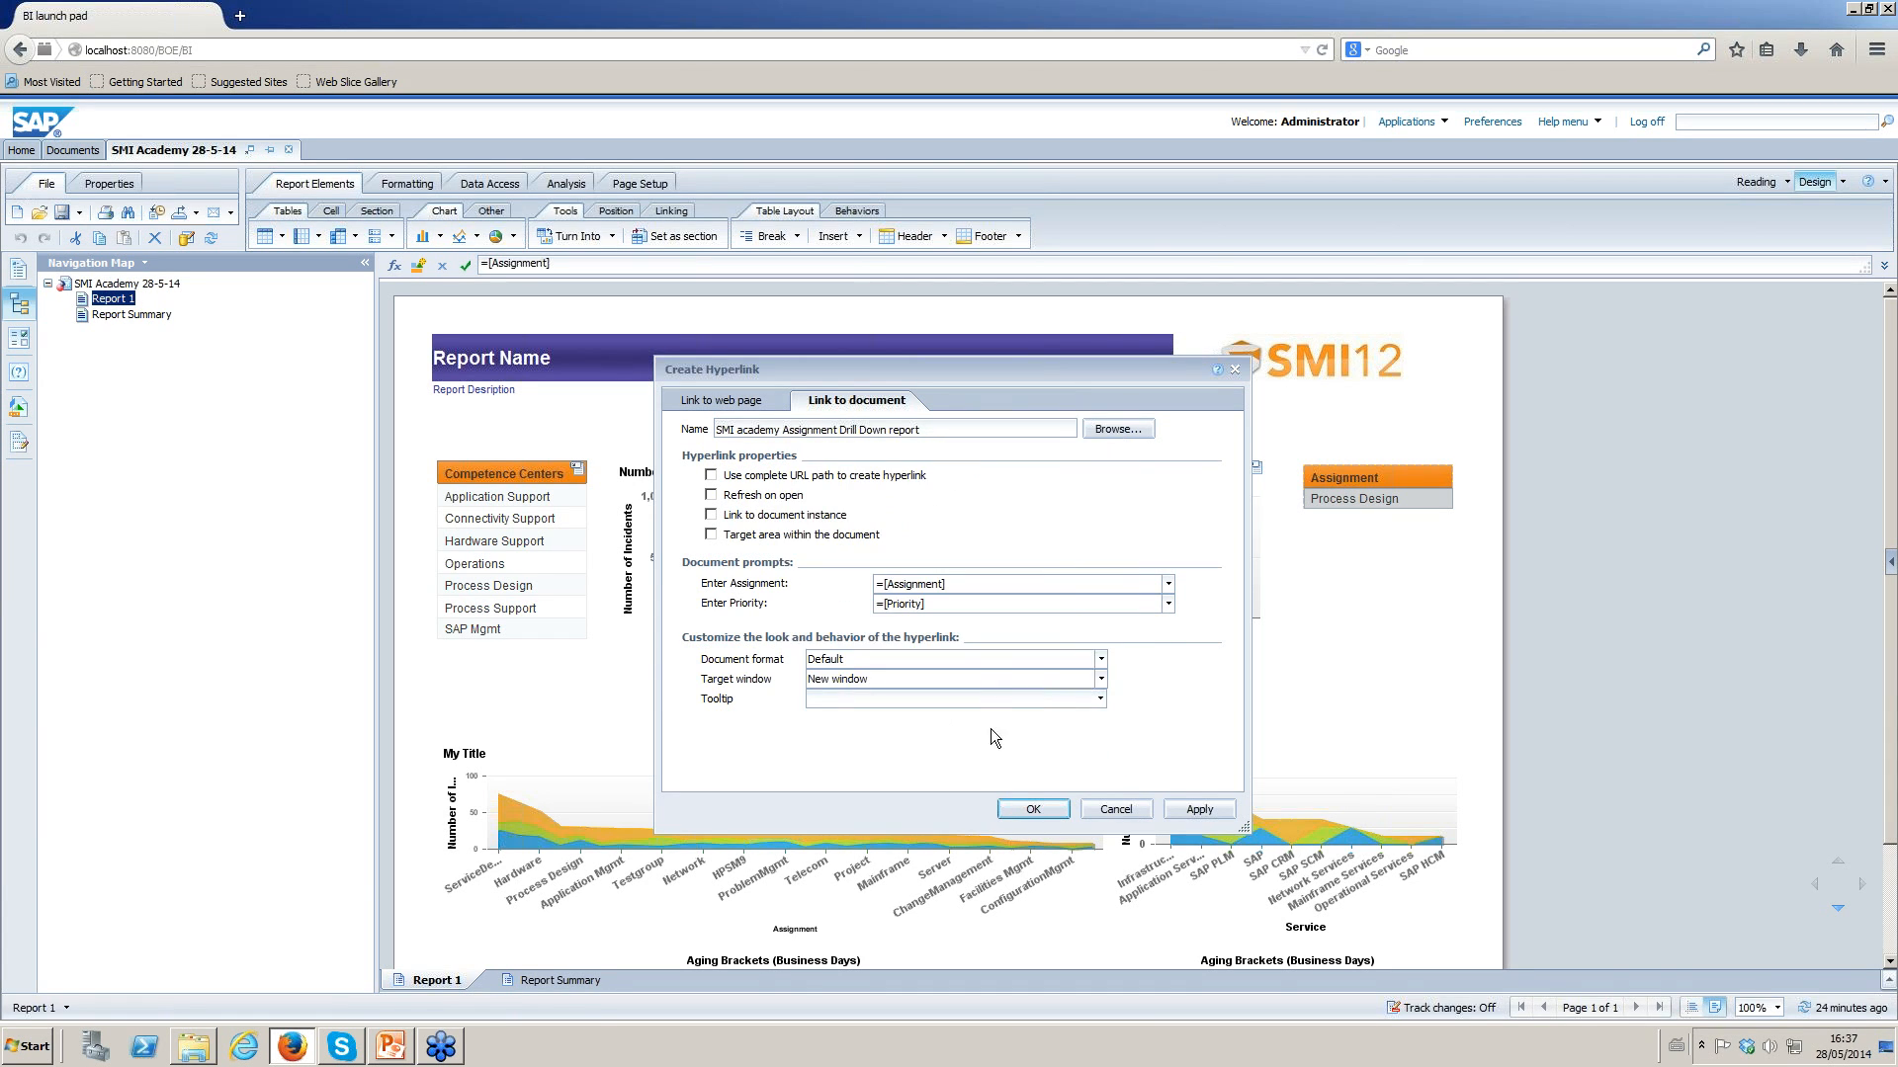
Enable refresh on open, set the tooltip "Click to drill to detail report for selected group and priority", and create the hyperlink.
left_click(724, 497)
type("Click to drill to detail report for selected group and prority")
type("i")
left_click(1033, 810)
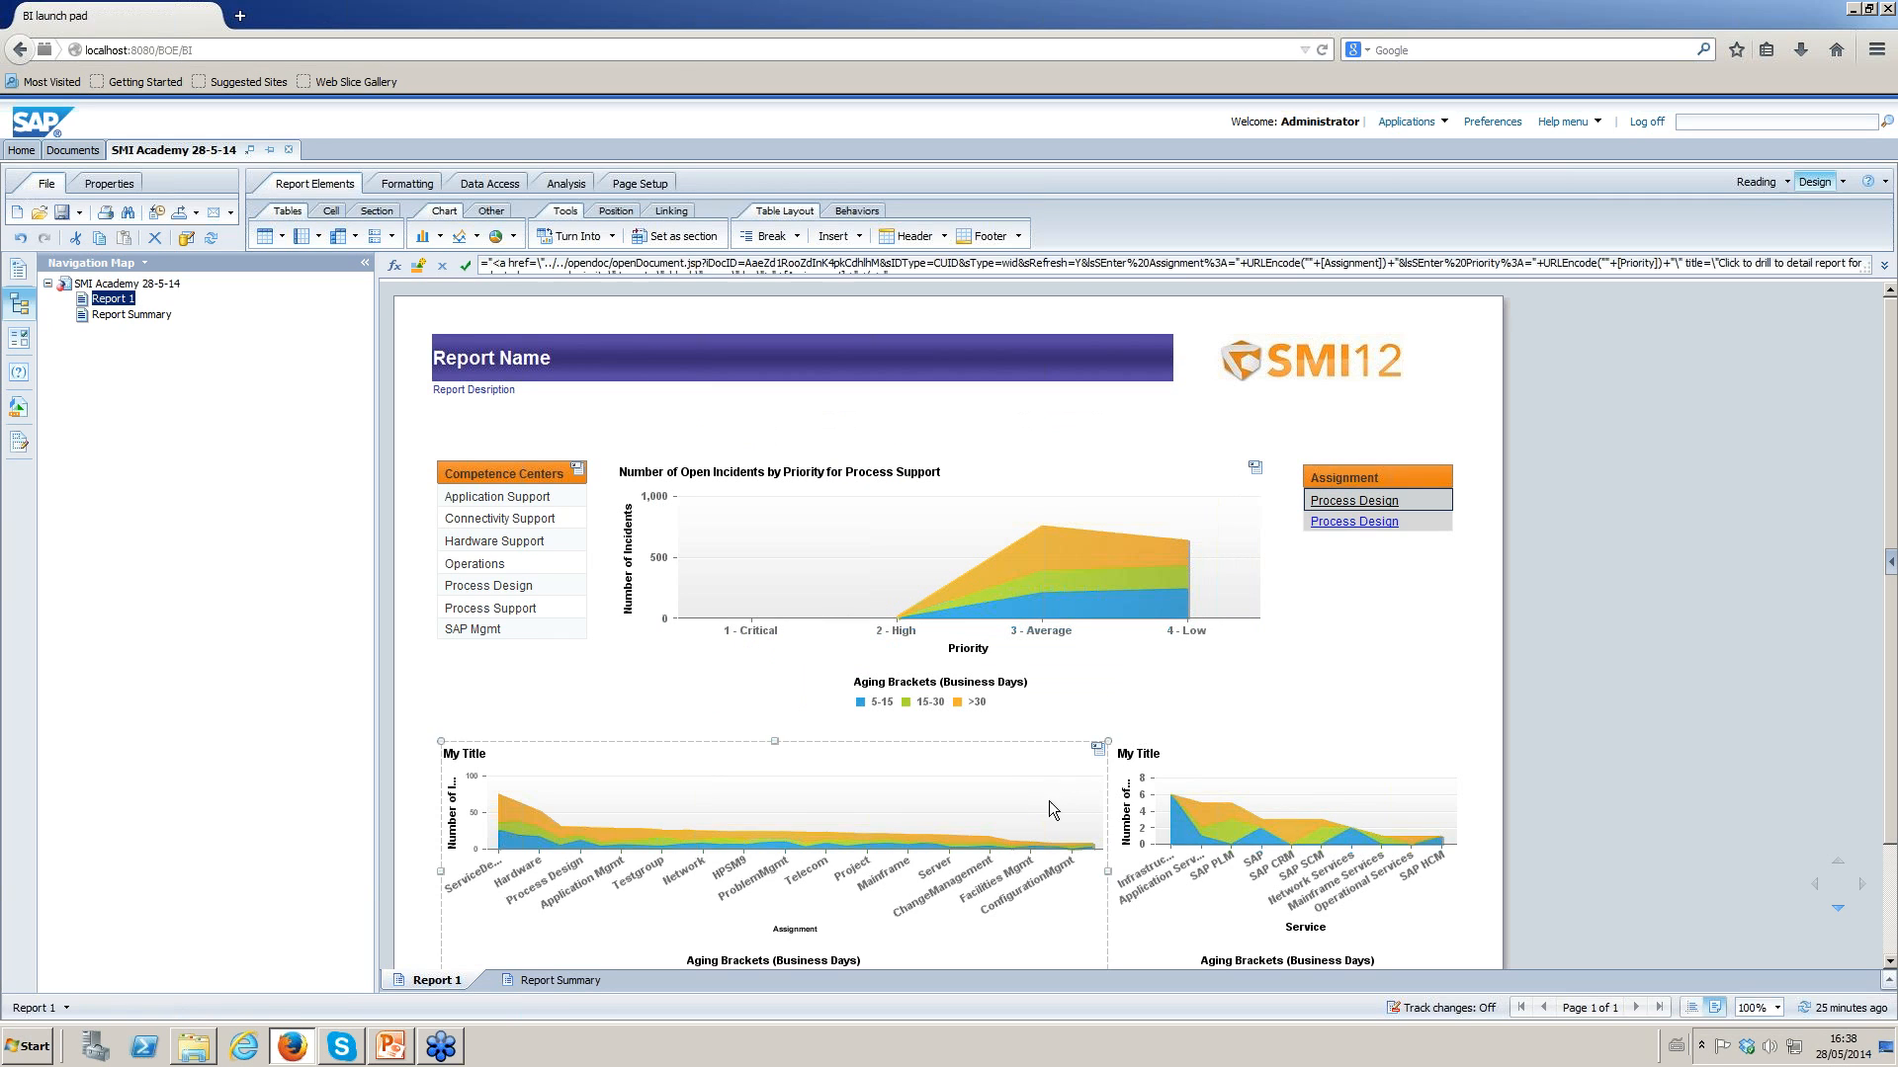
Filter the charts to priority 2 - High and the Application Support competence center.
left_click(902, 625)
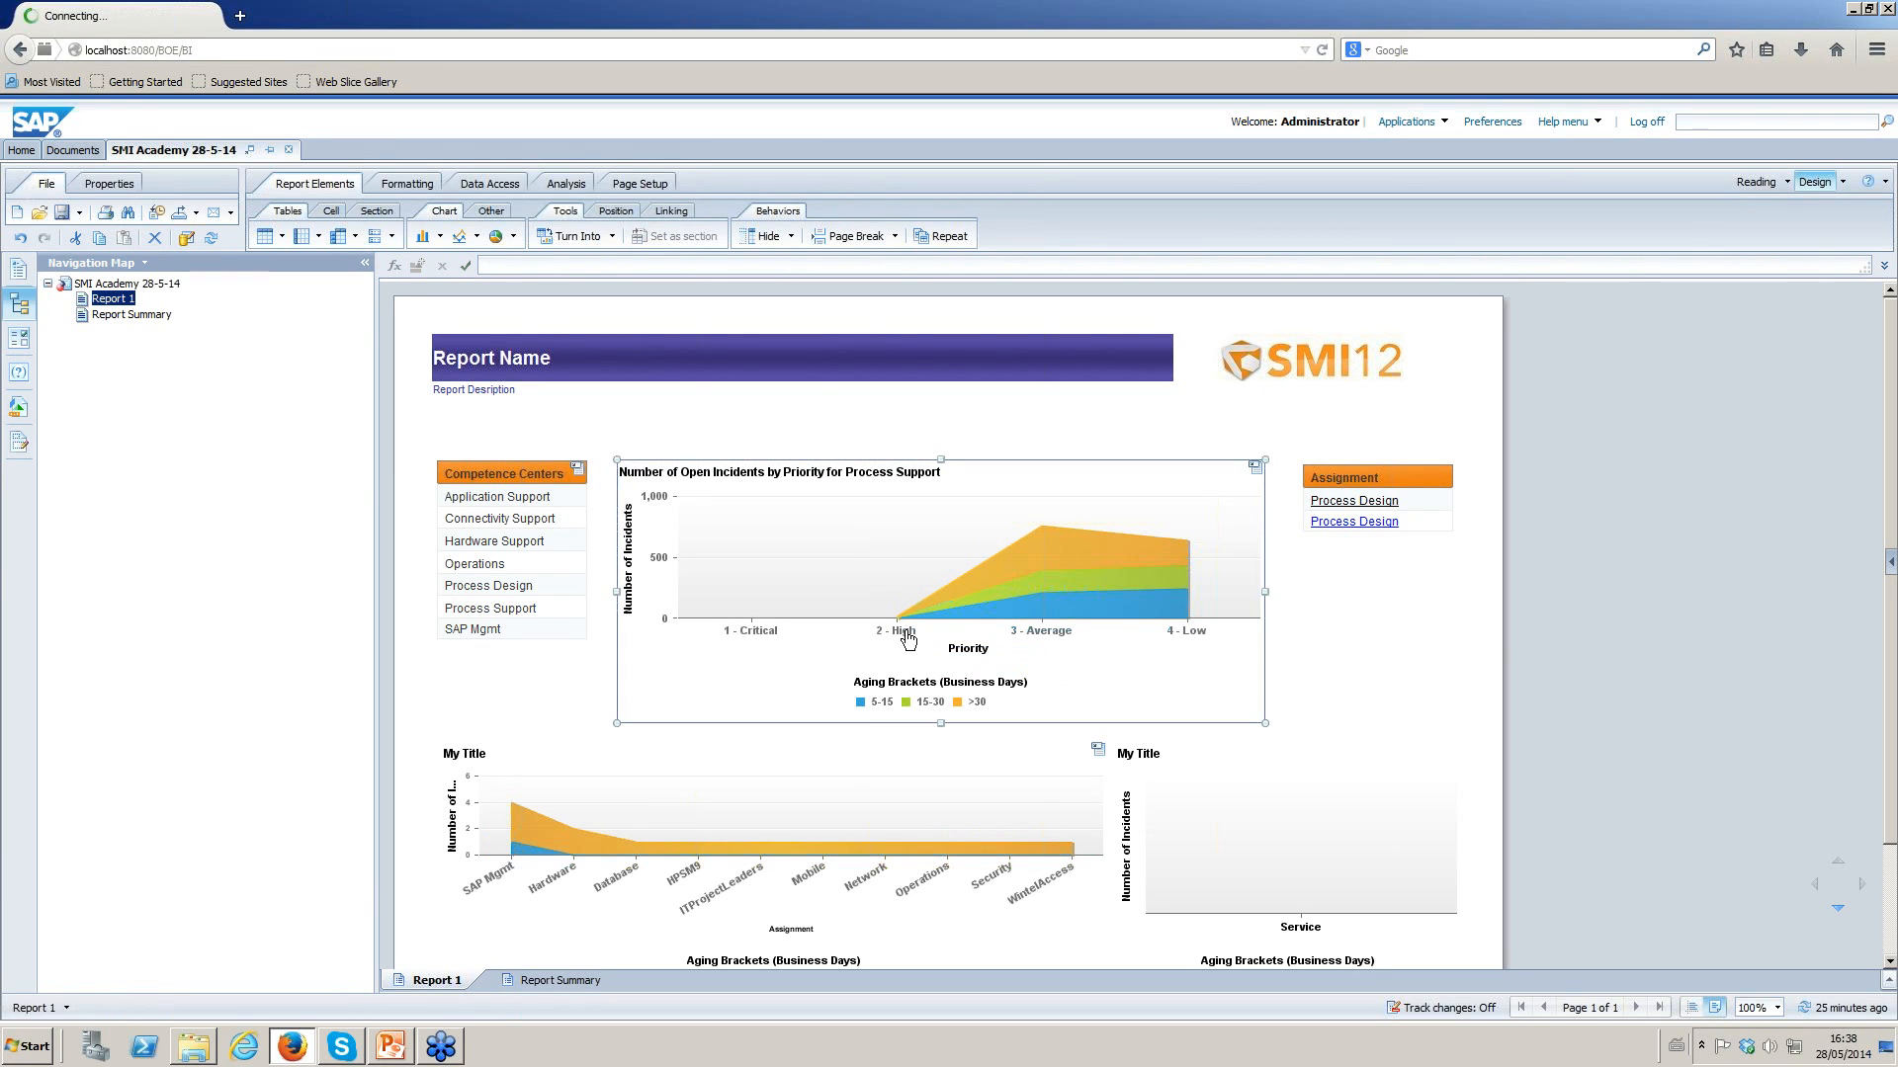
left_click(479, 502)
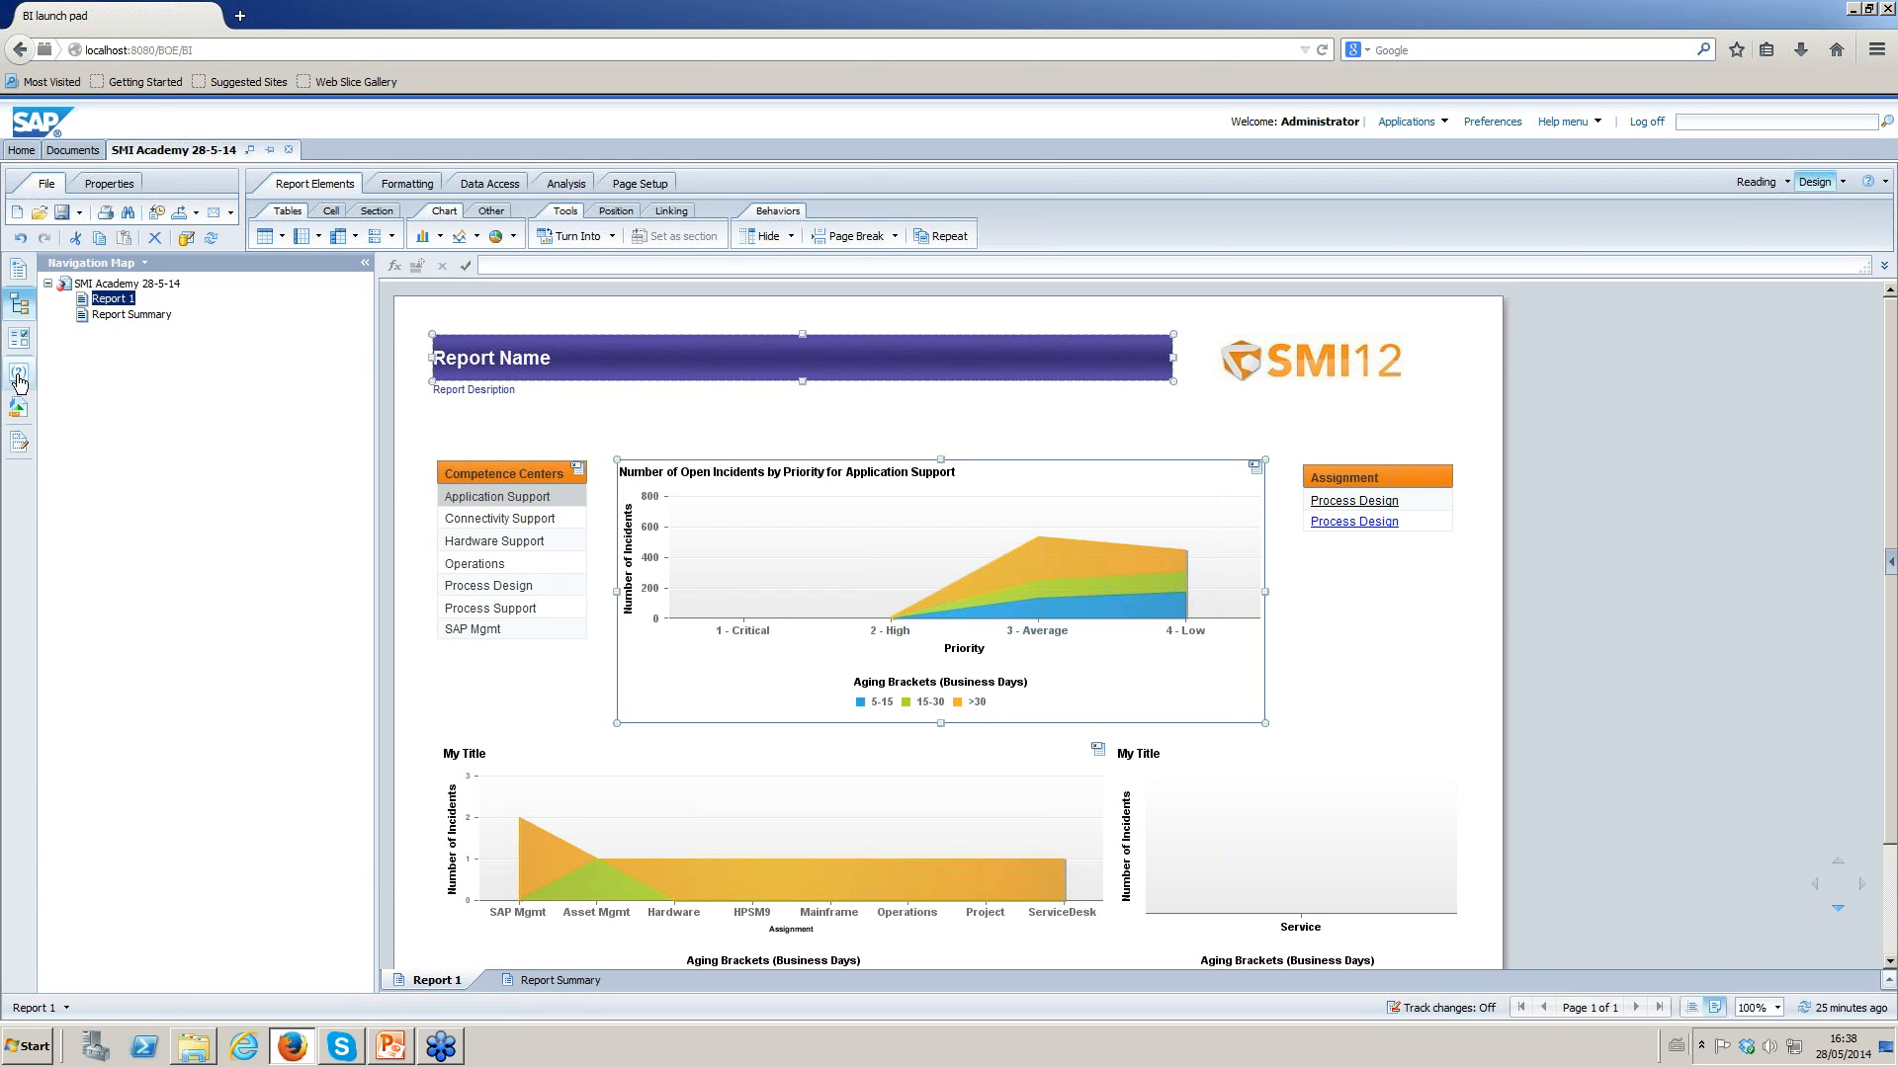
Reset all input controls and save the report.
left_click(19, 442)
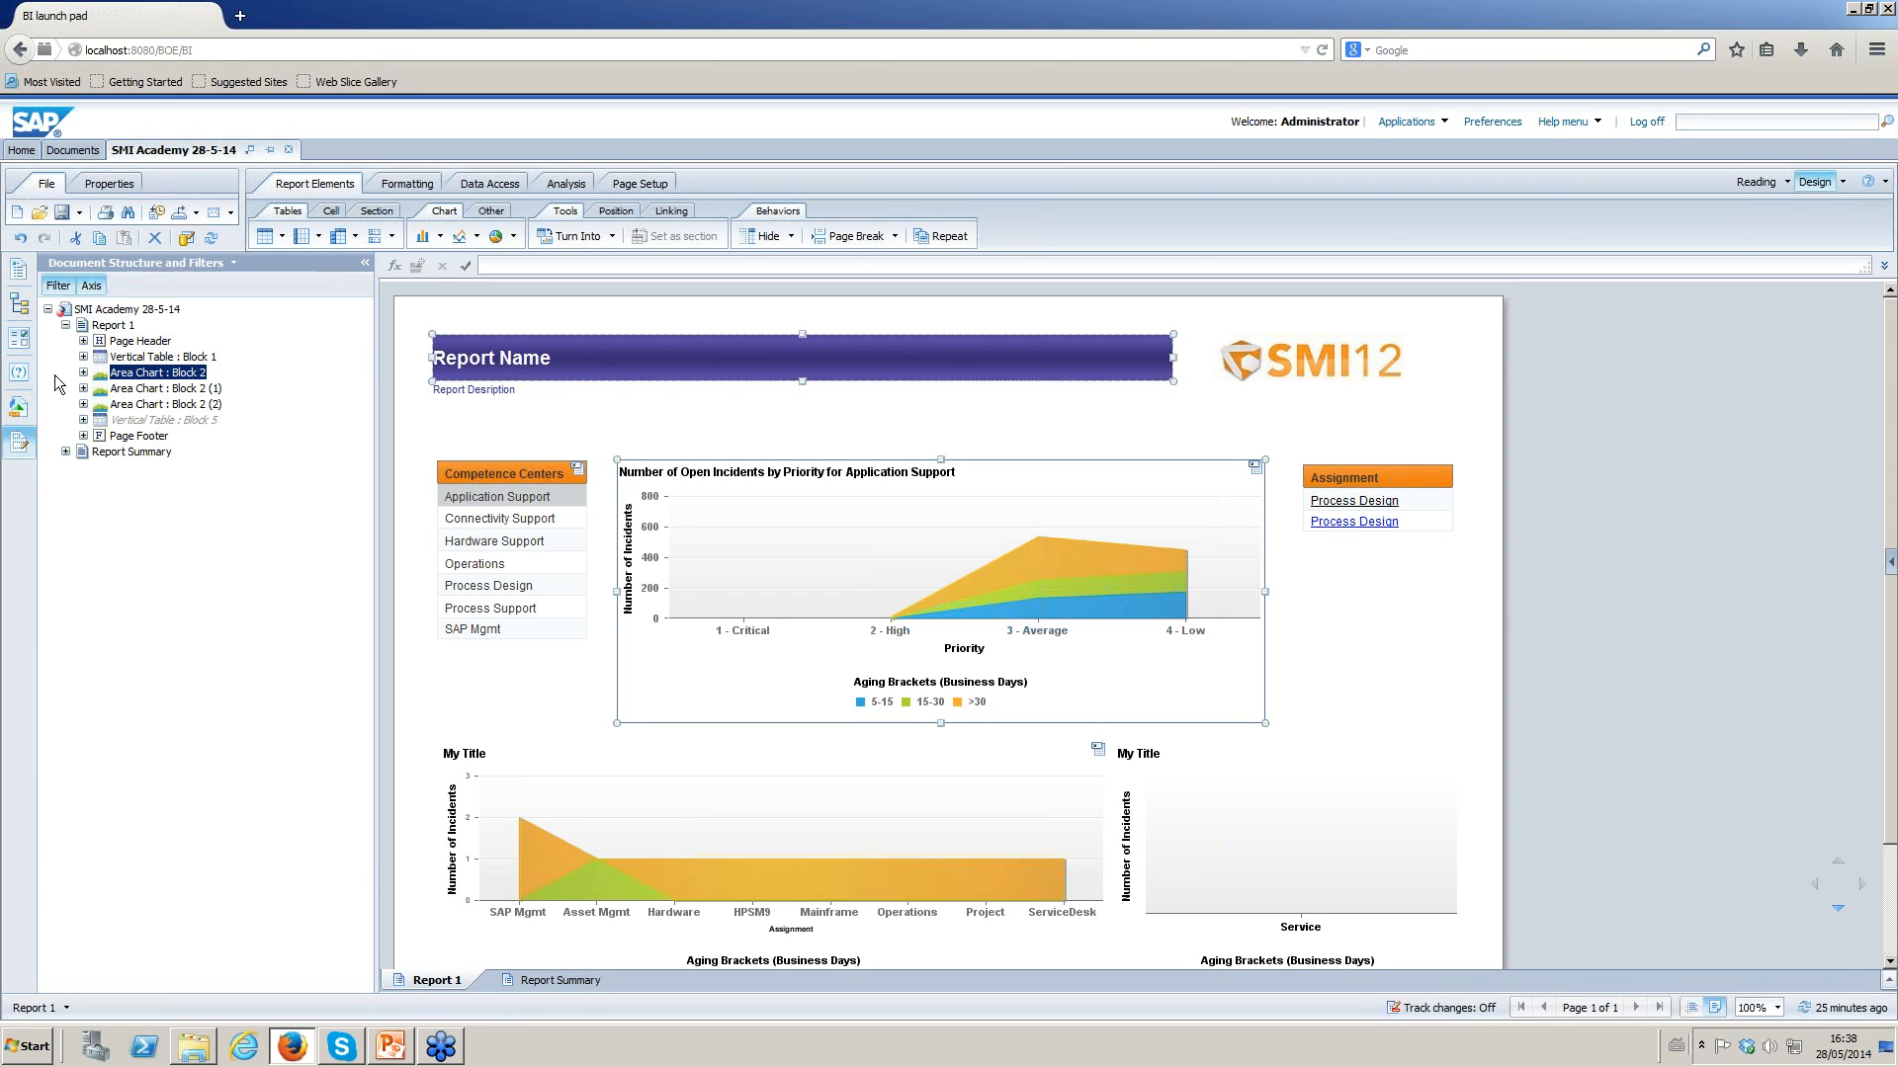
left_click(18, 337)
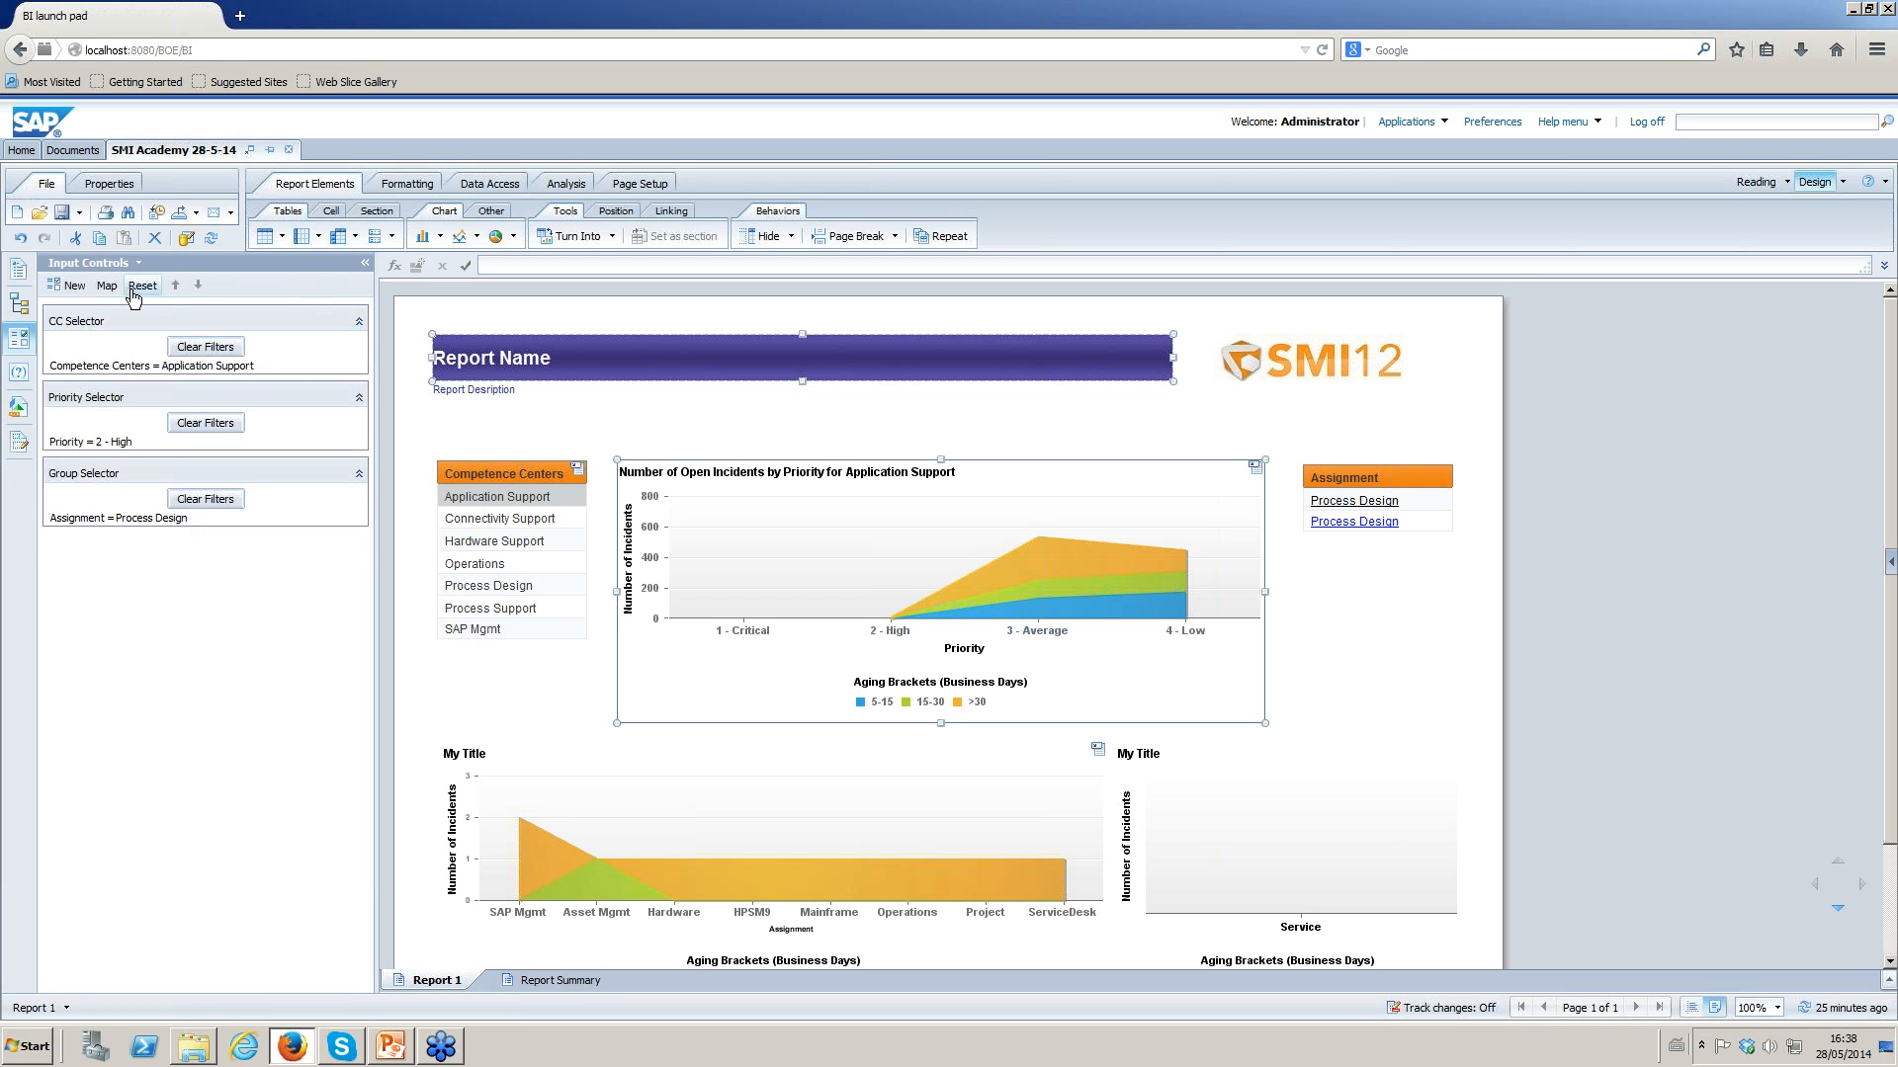
left_click(142, 285)
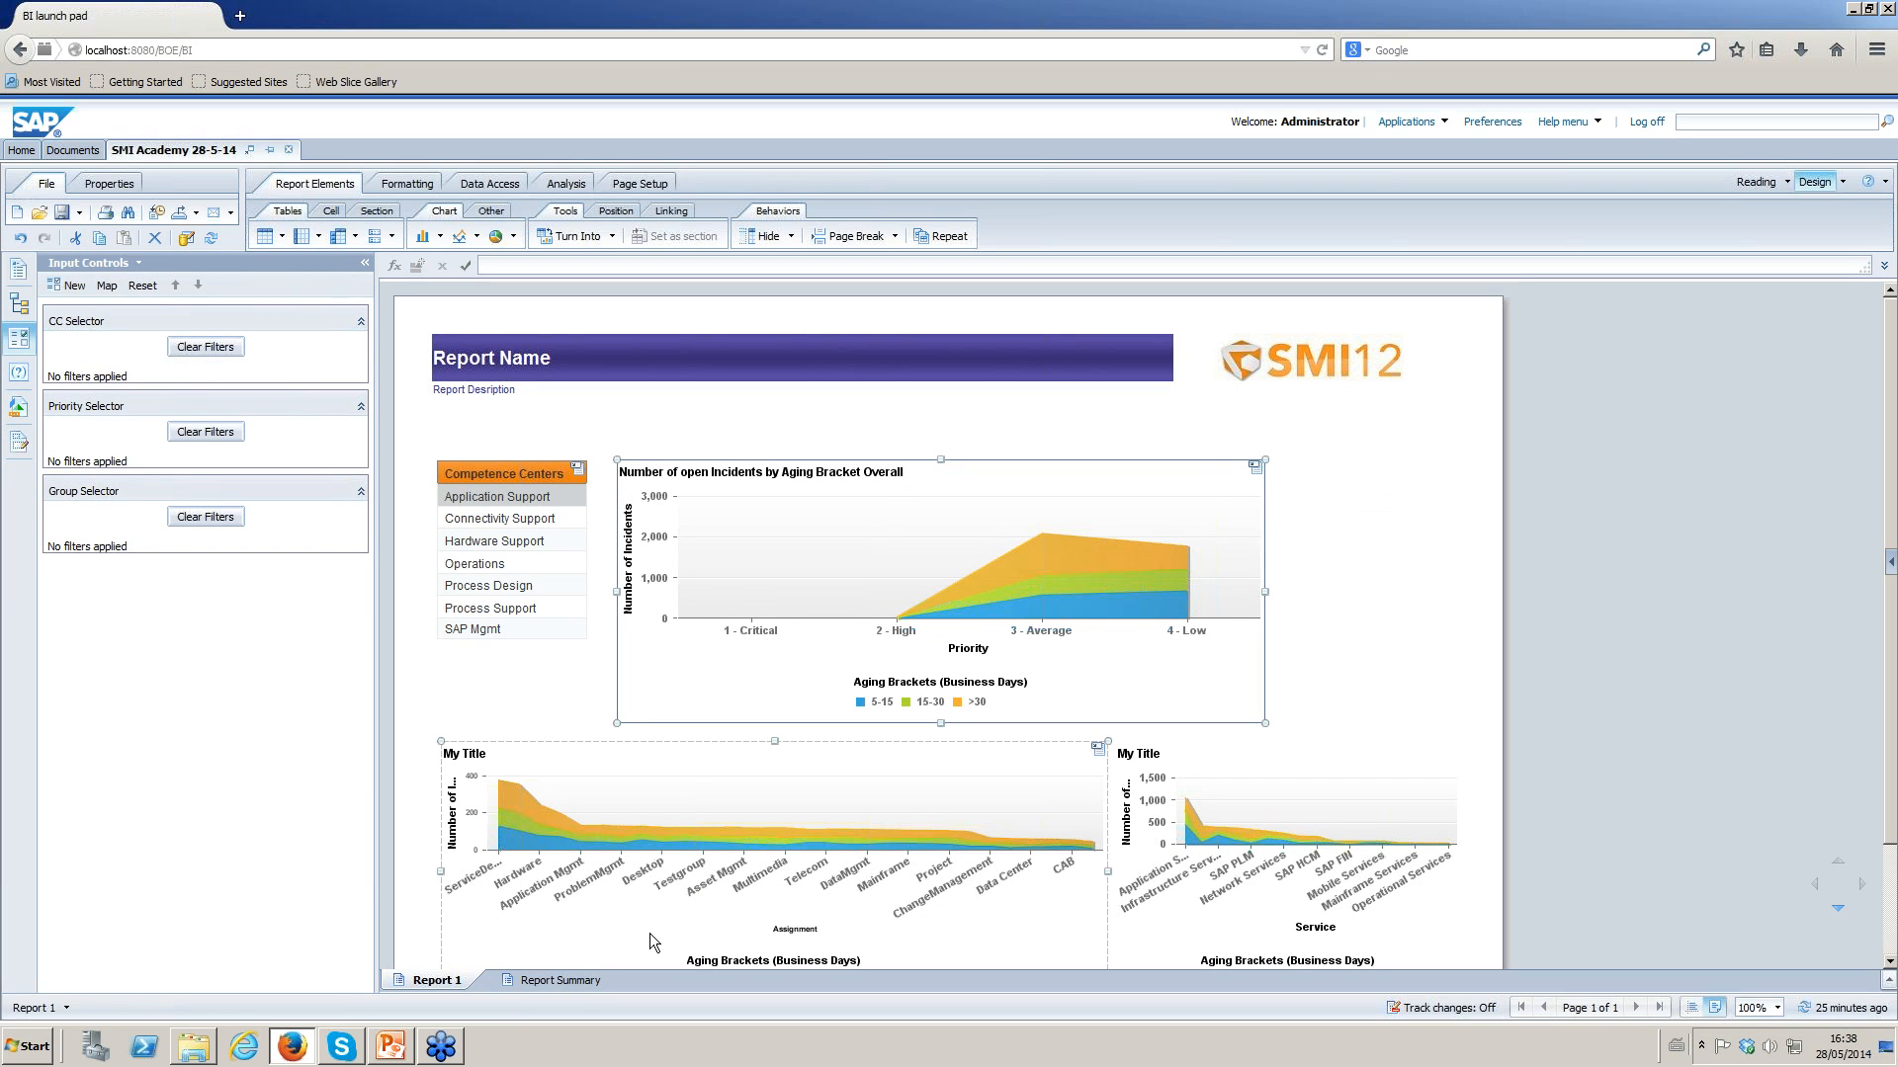
scroll(500, 667, "down", 2)
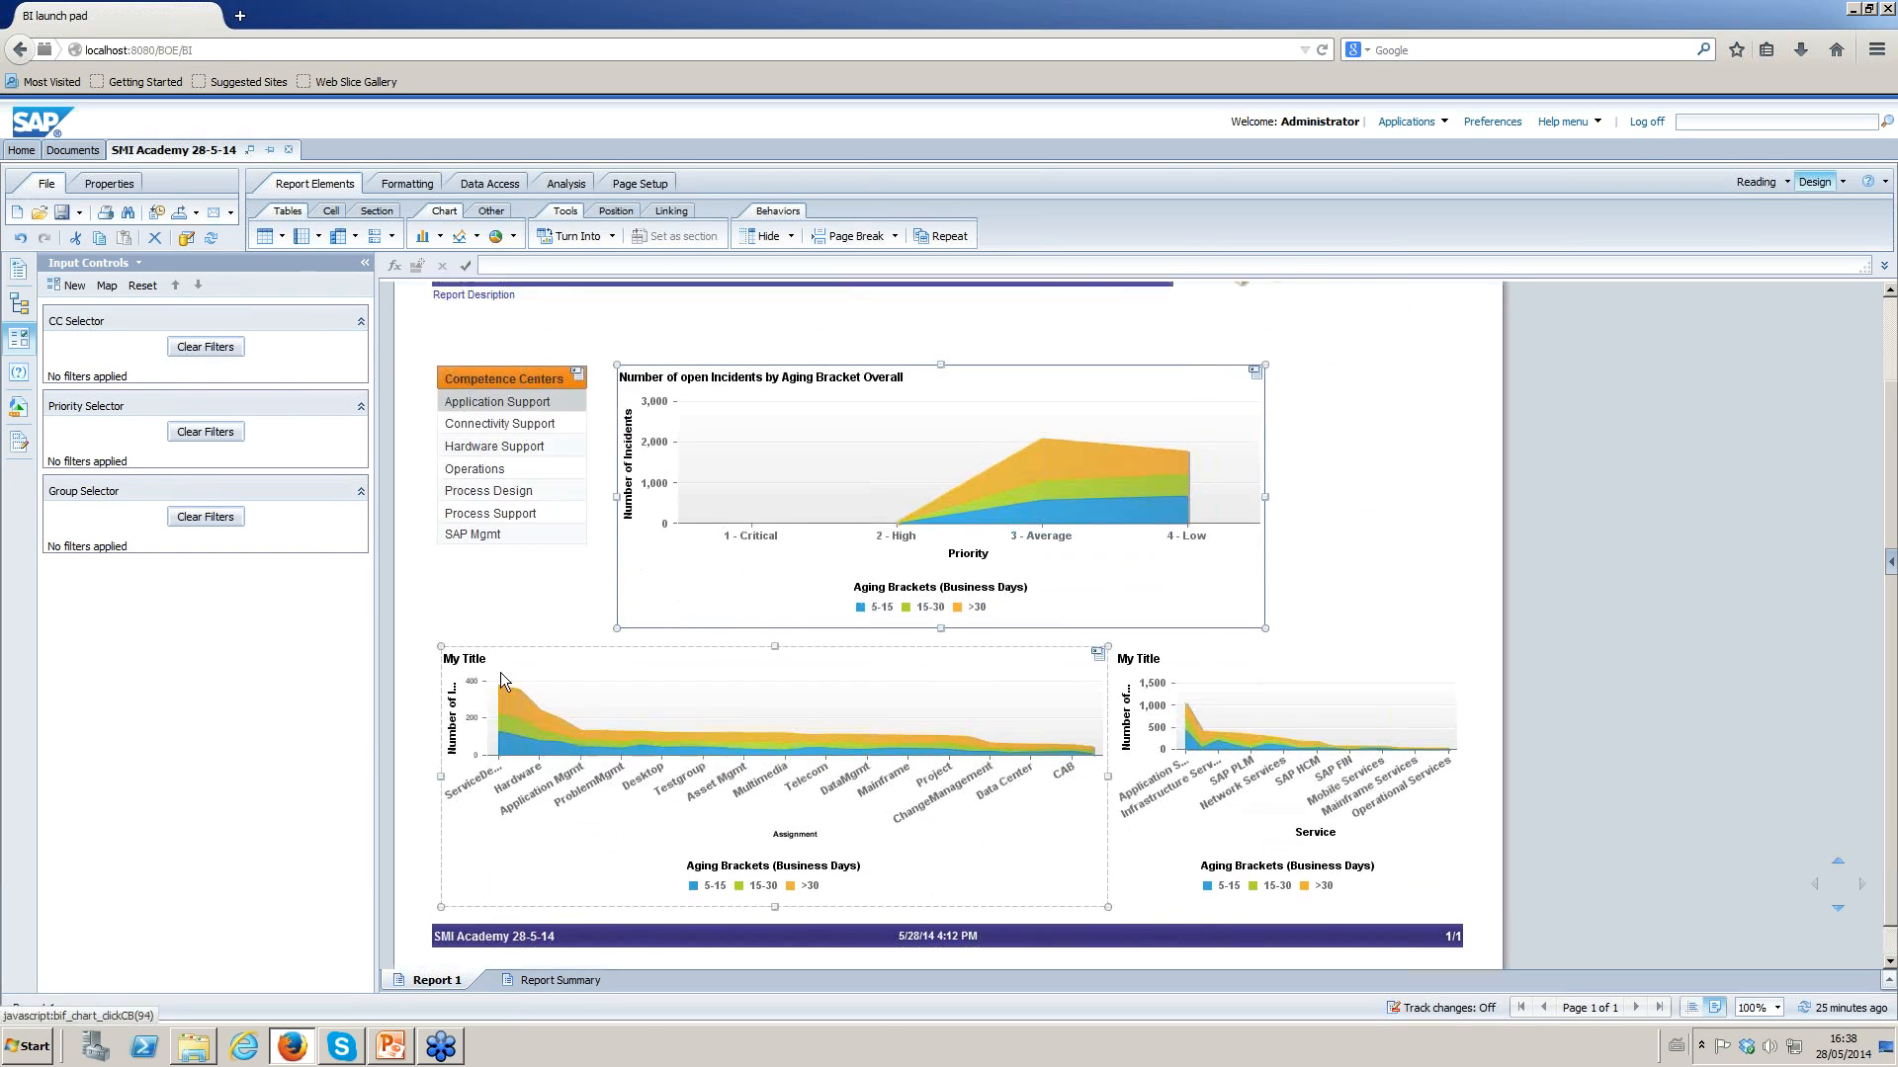
scroll(500, 672, "up", 2)
left_click(59, 221)
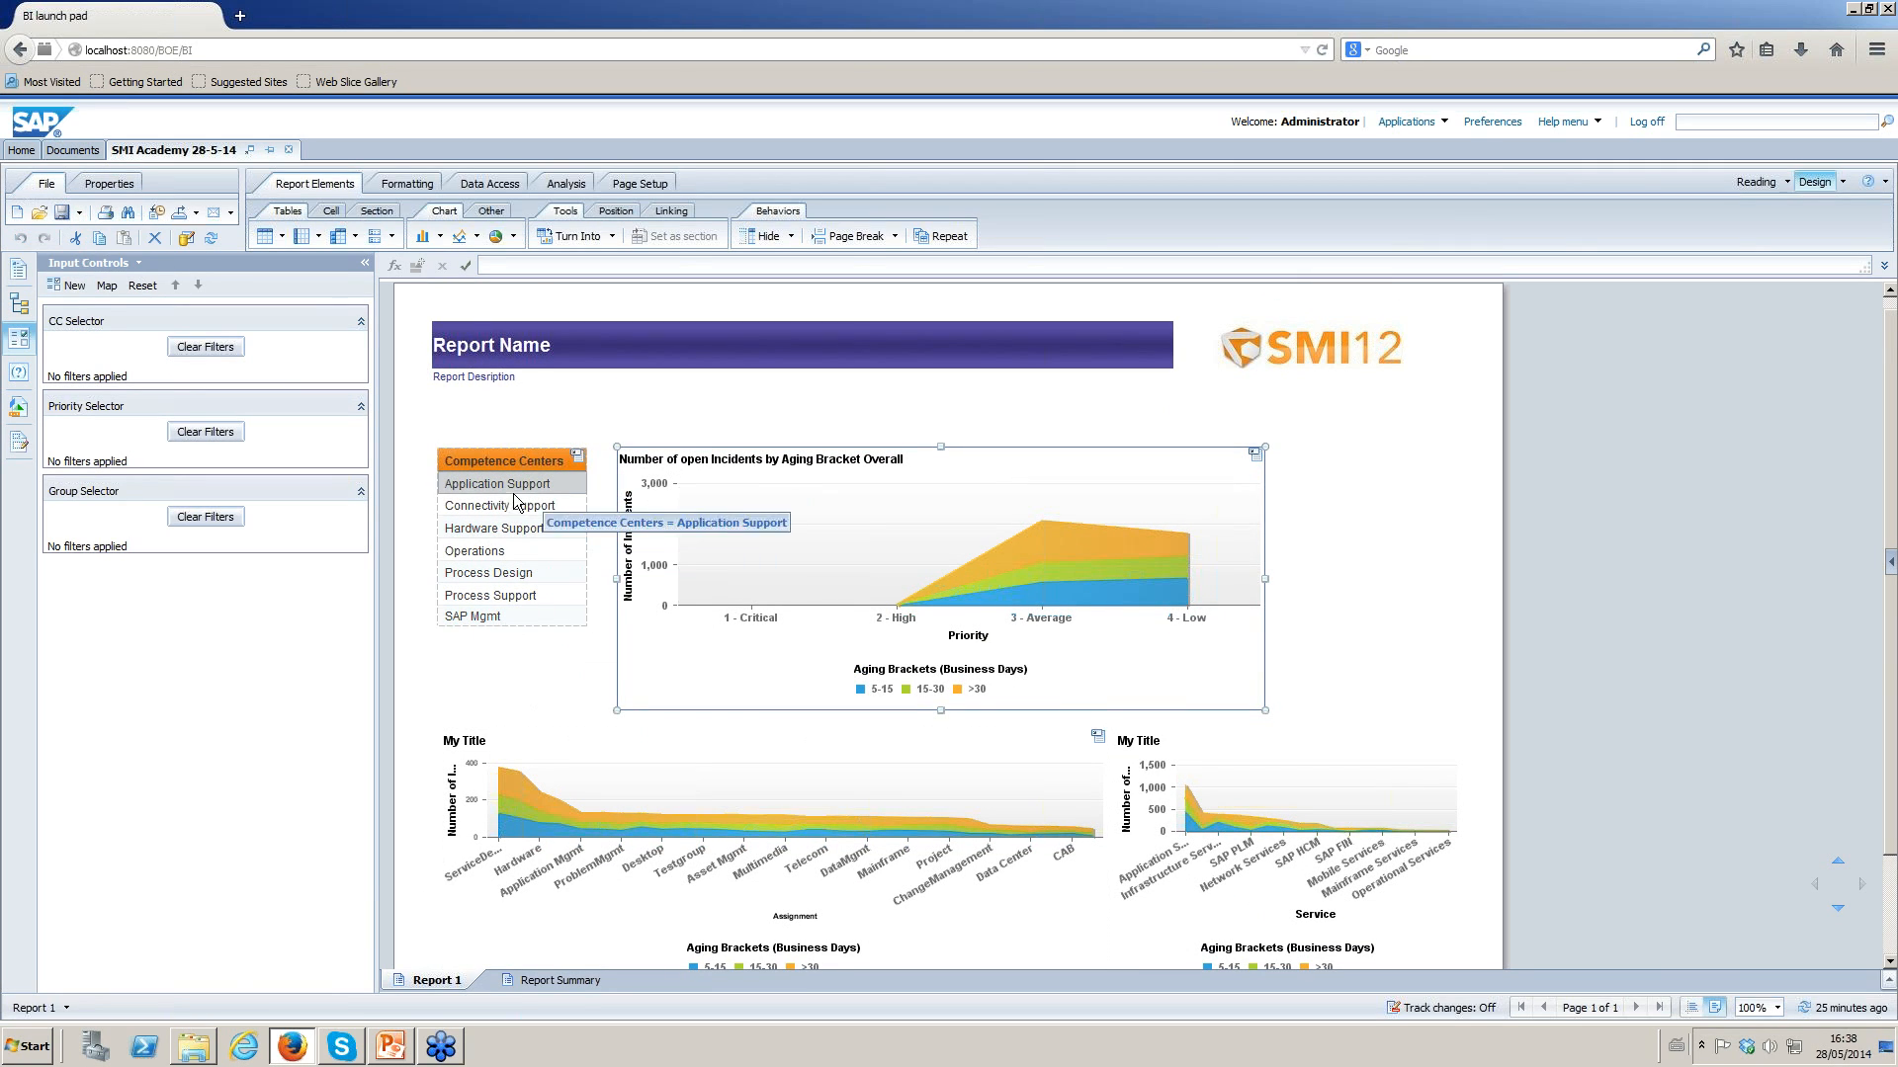
Filter the report to competence center SAP Mgmt, priority 3 - Average and the Desktop assignment group.
left_click(493, 623)
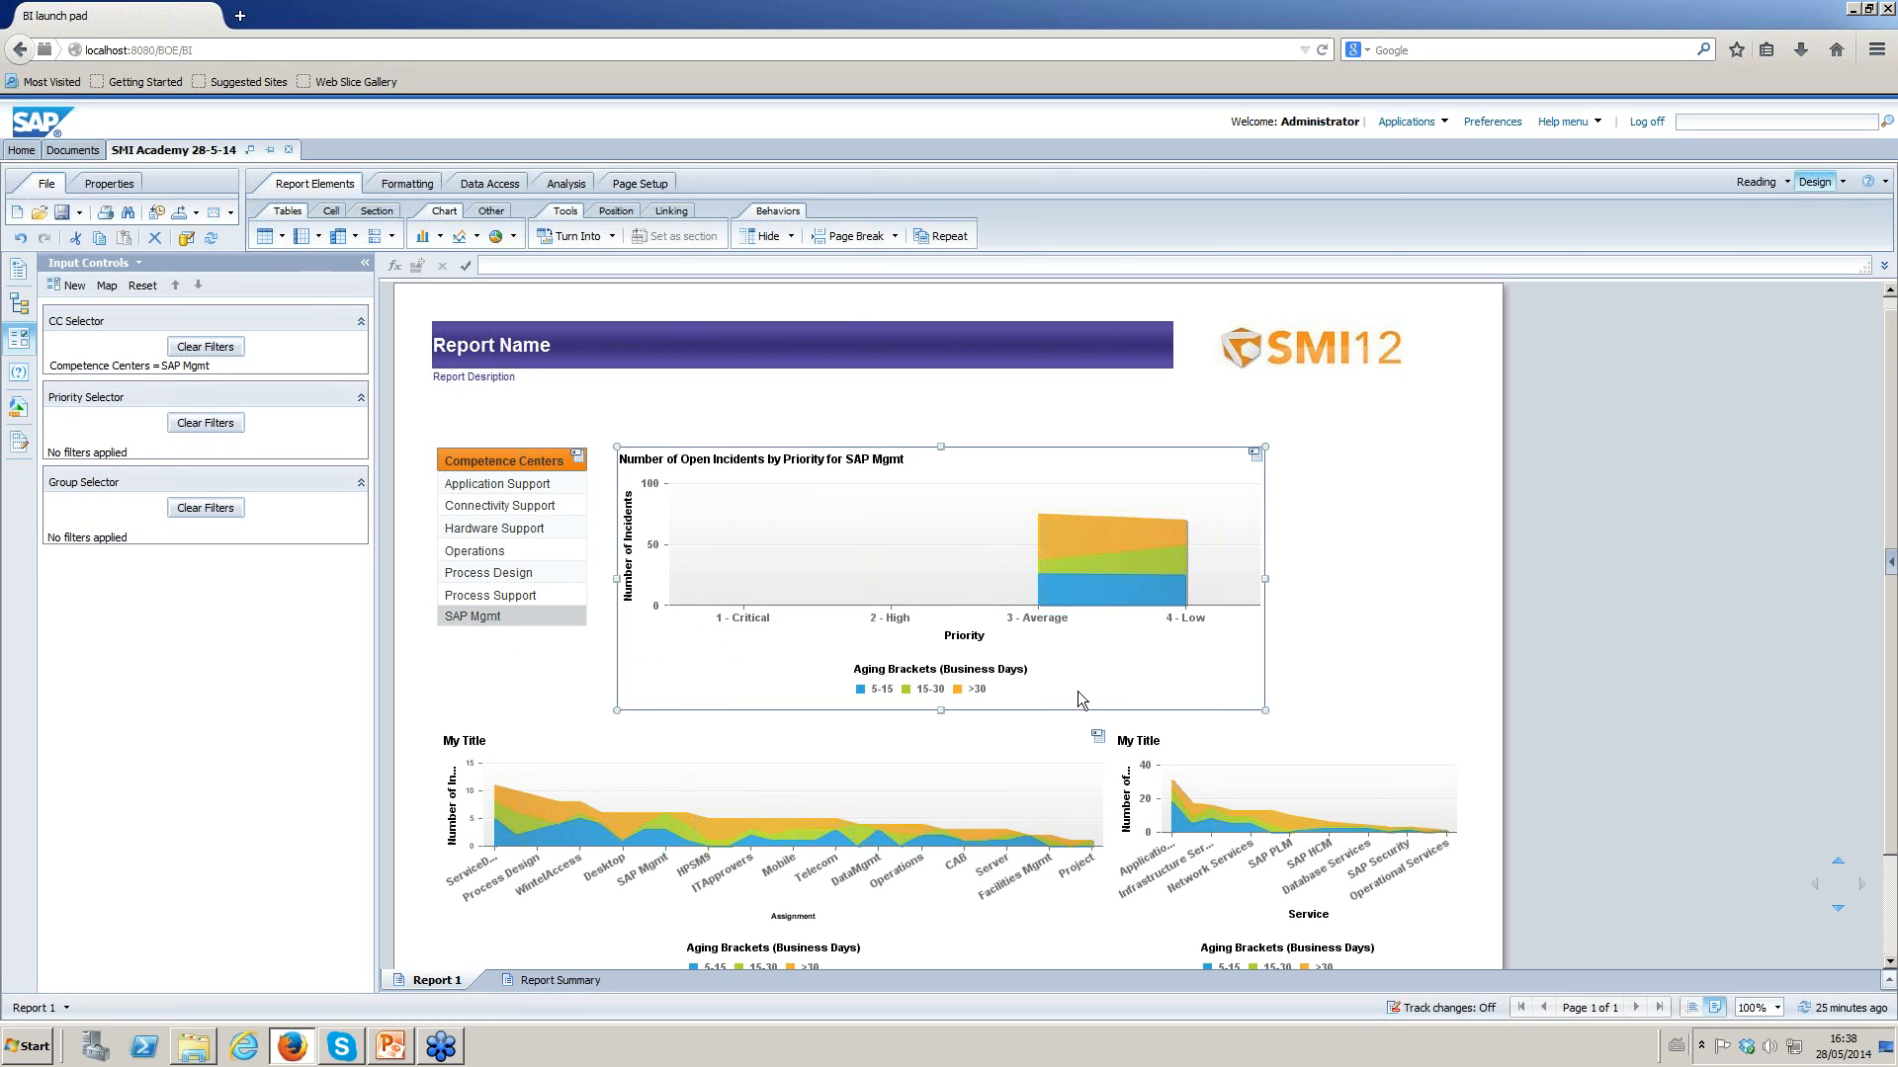
mouse_move(1042, 537)
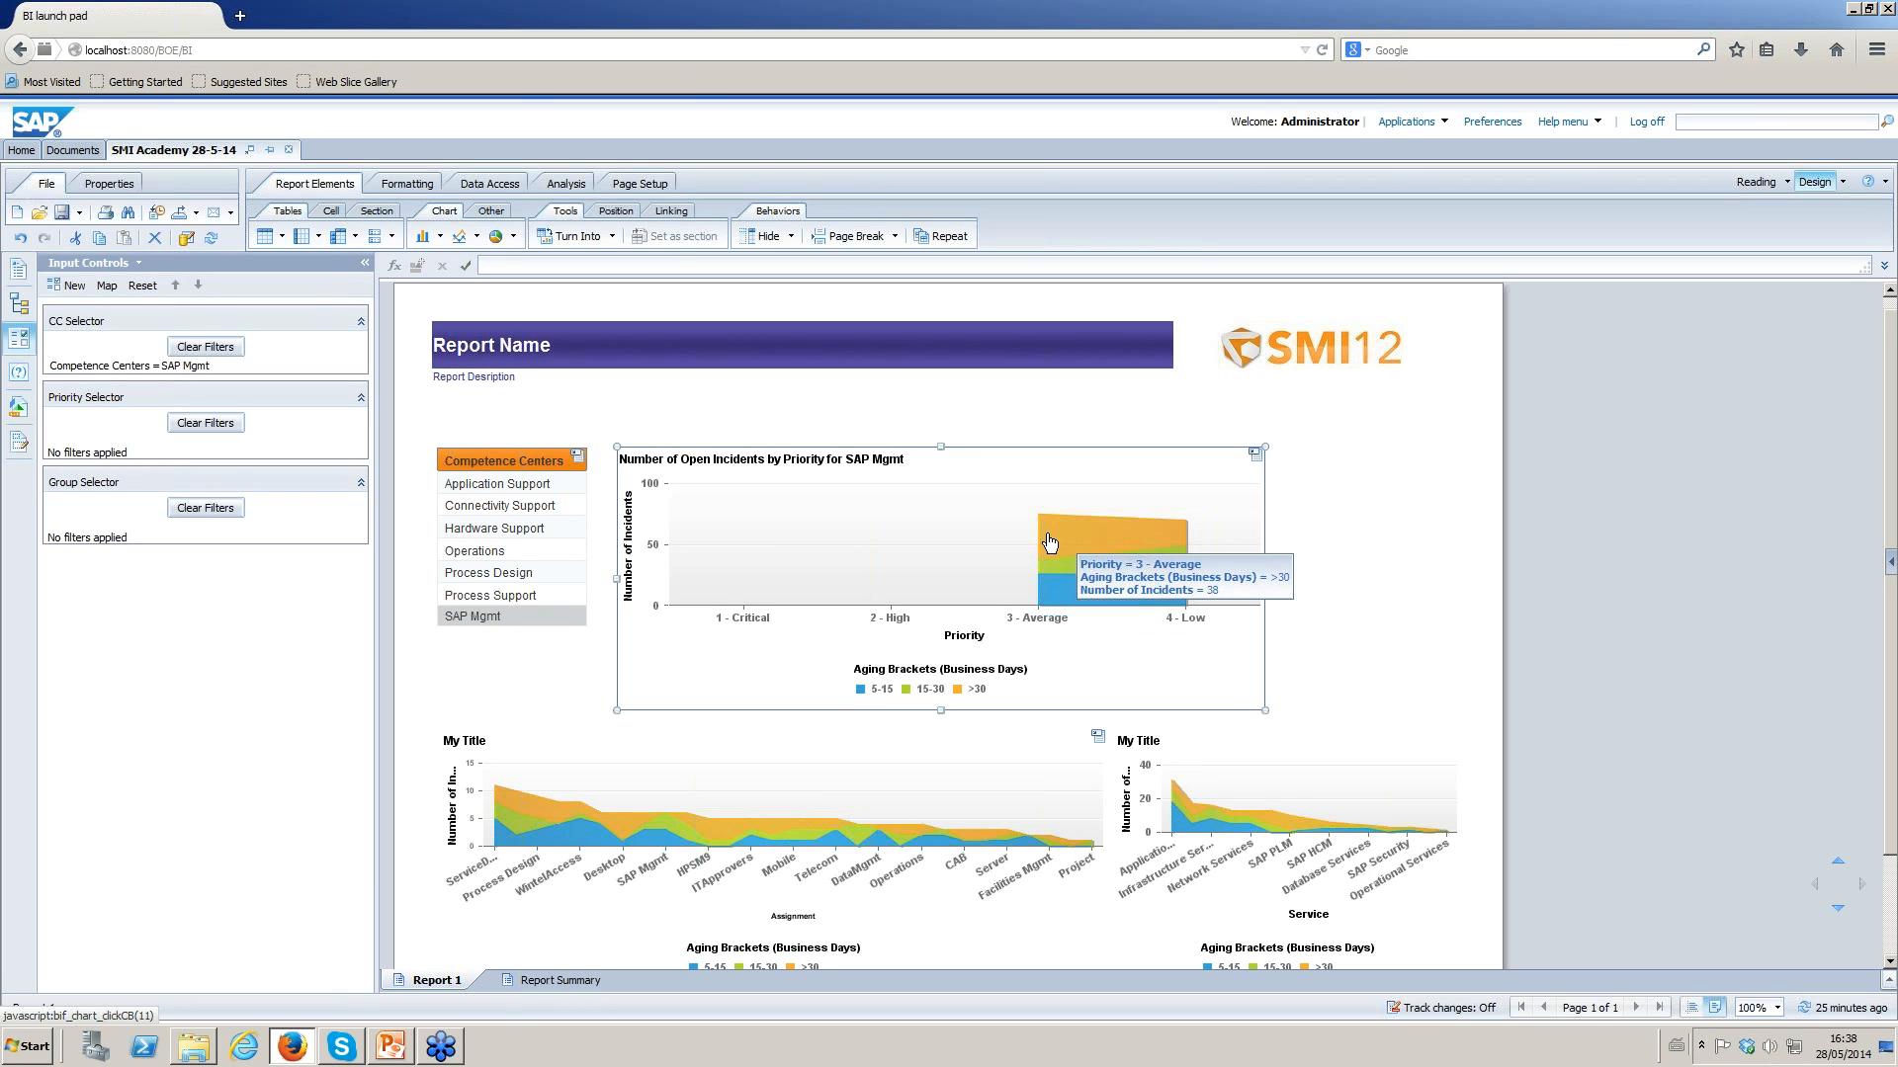
left_click(1039, 617)
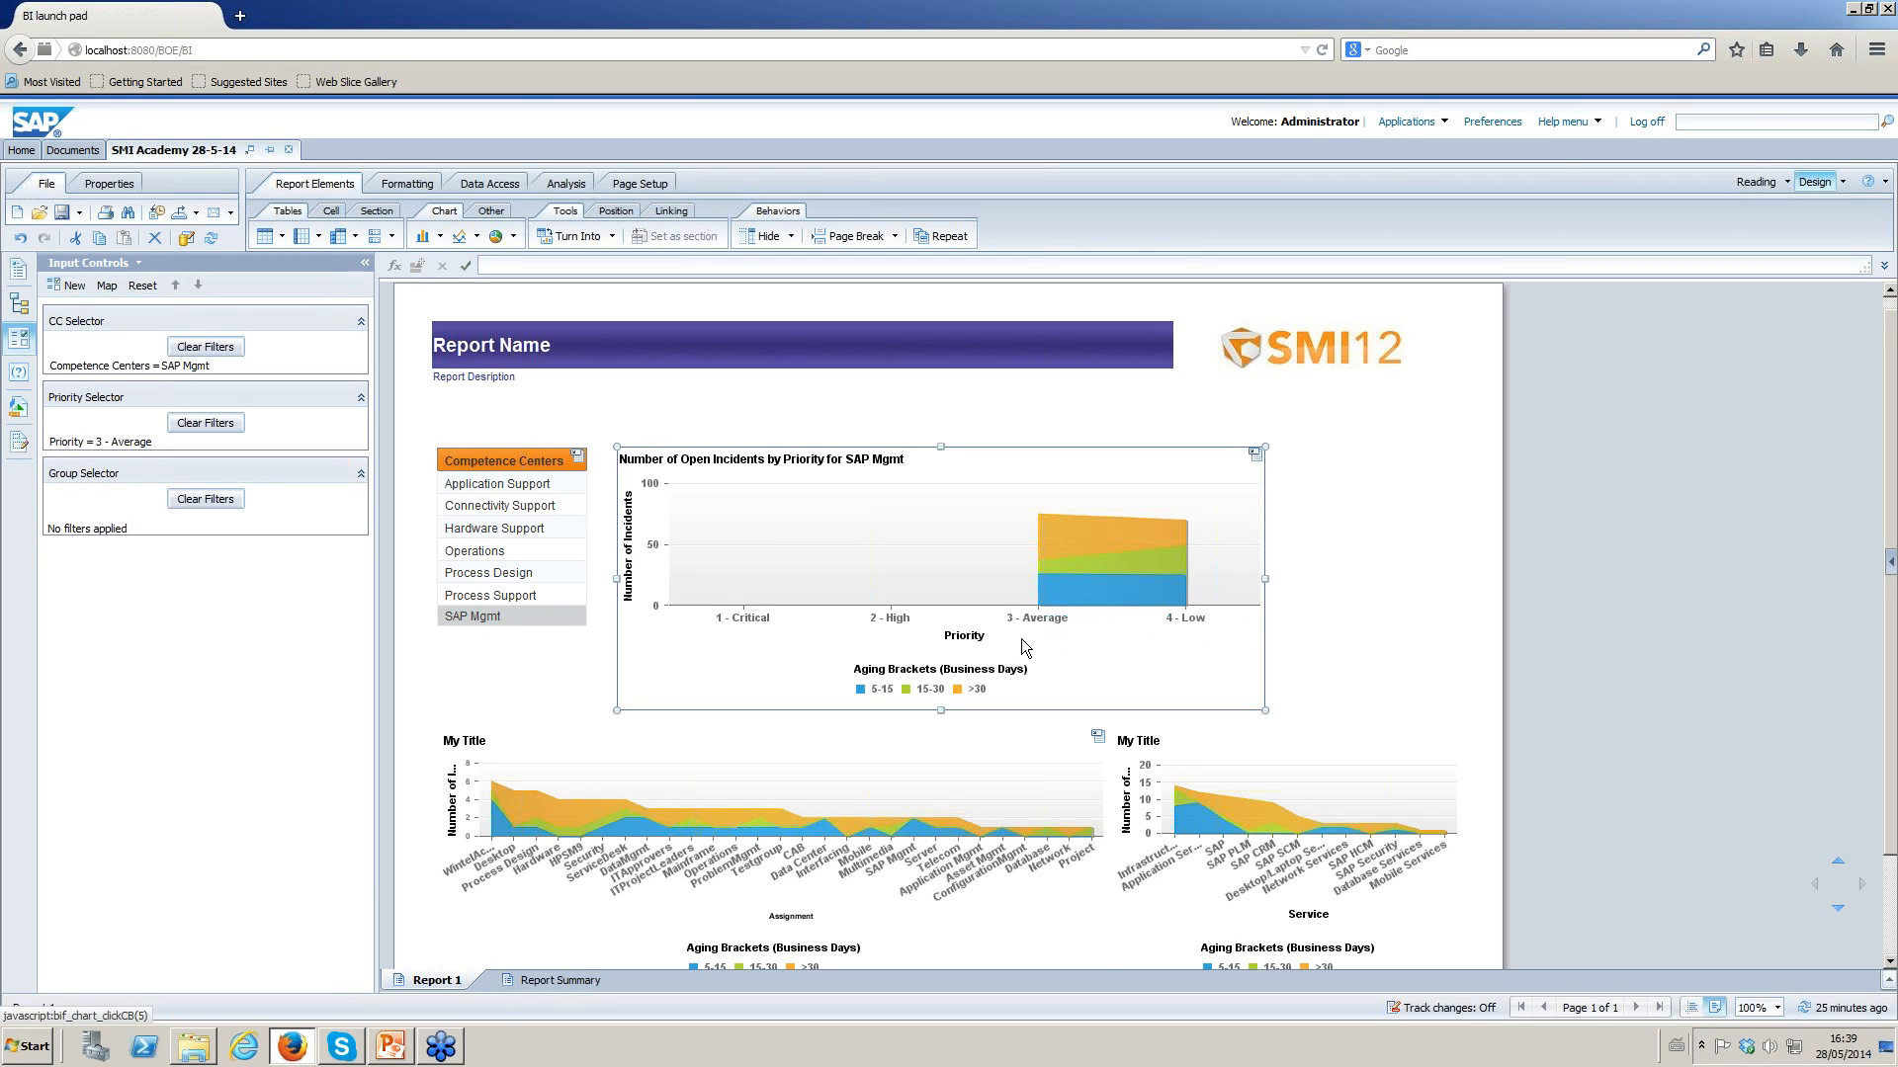
left_click(1193, 892)
left_click(581, 959)
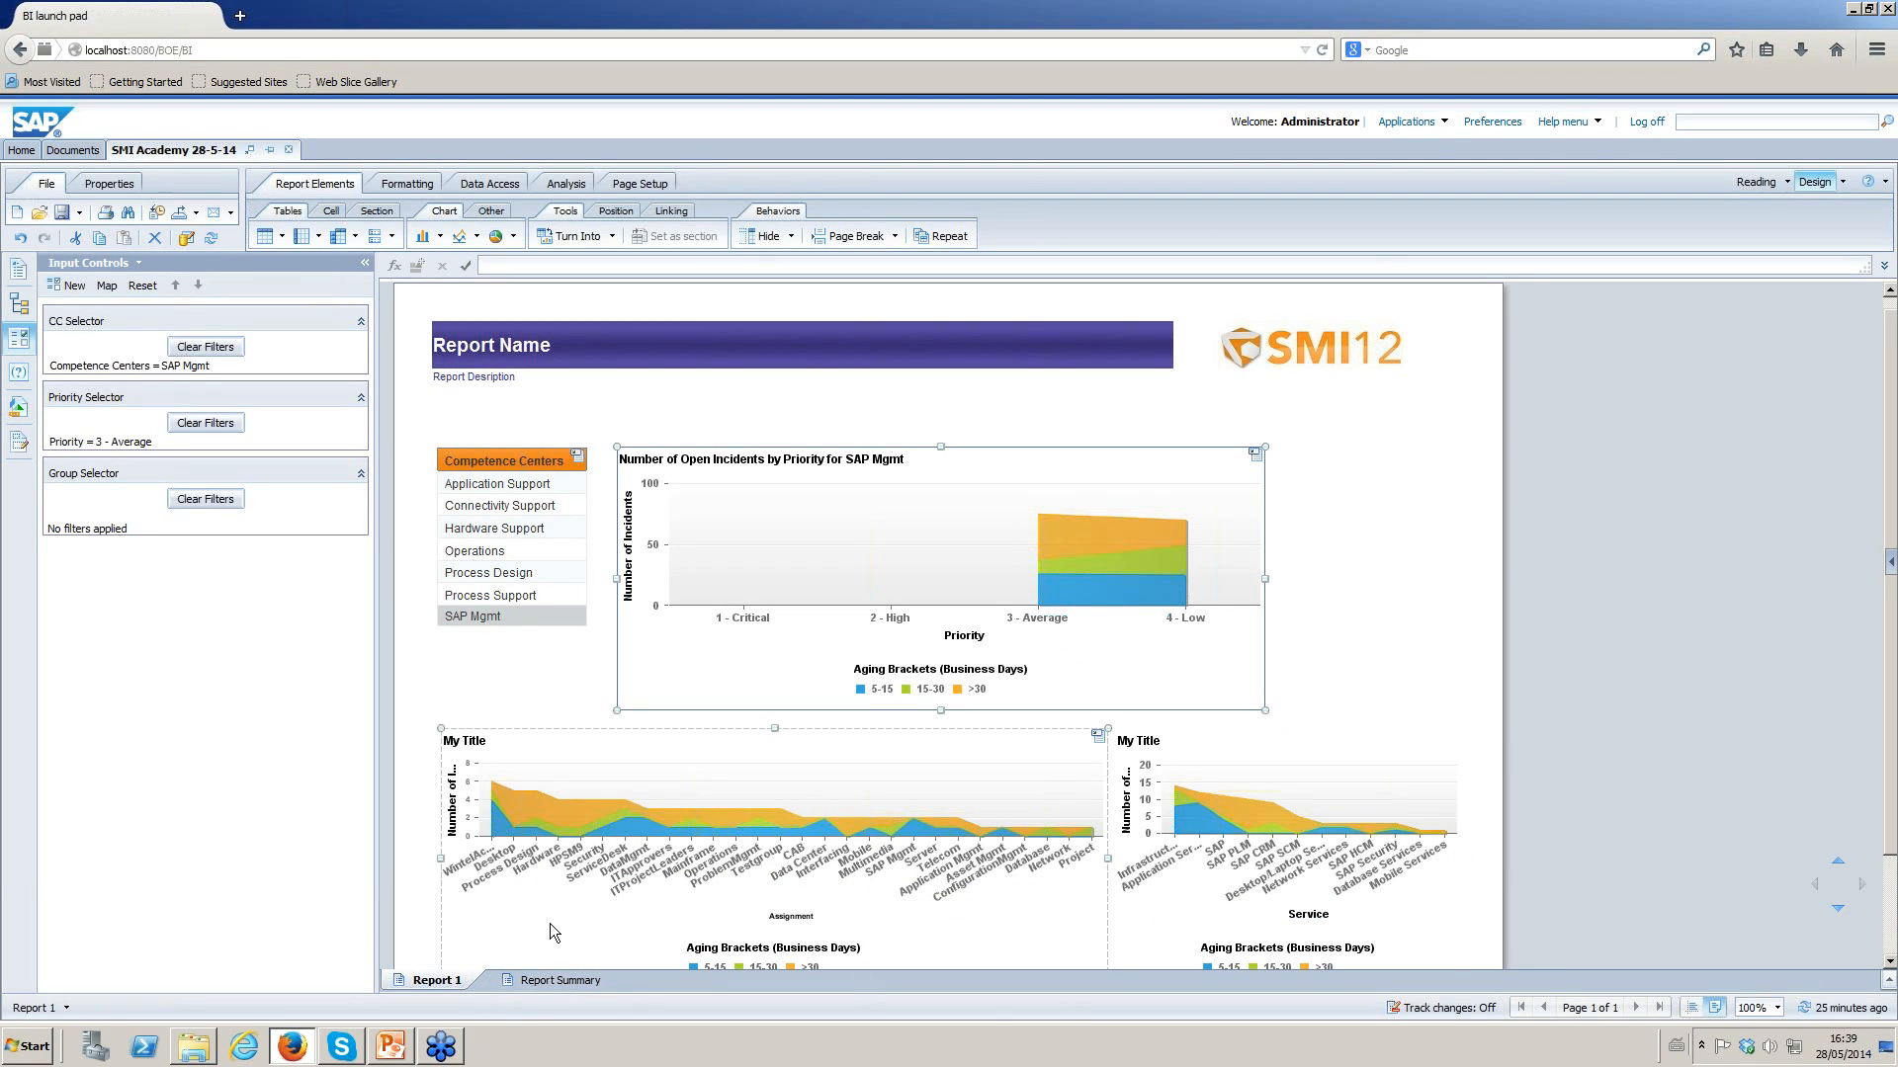
mouse_move(524, 806)
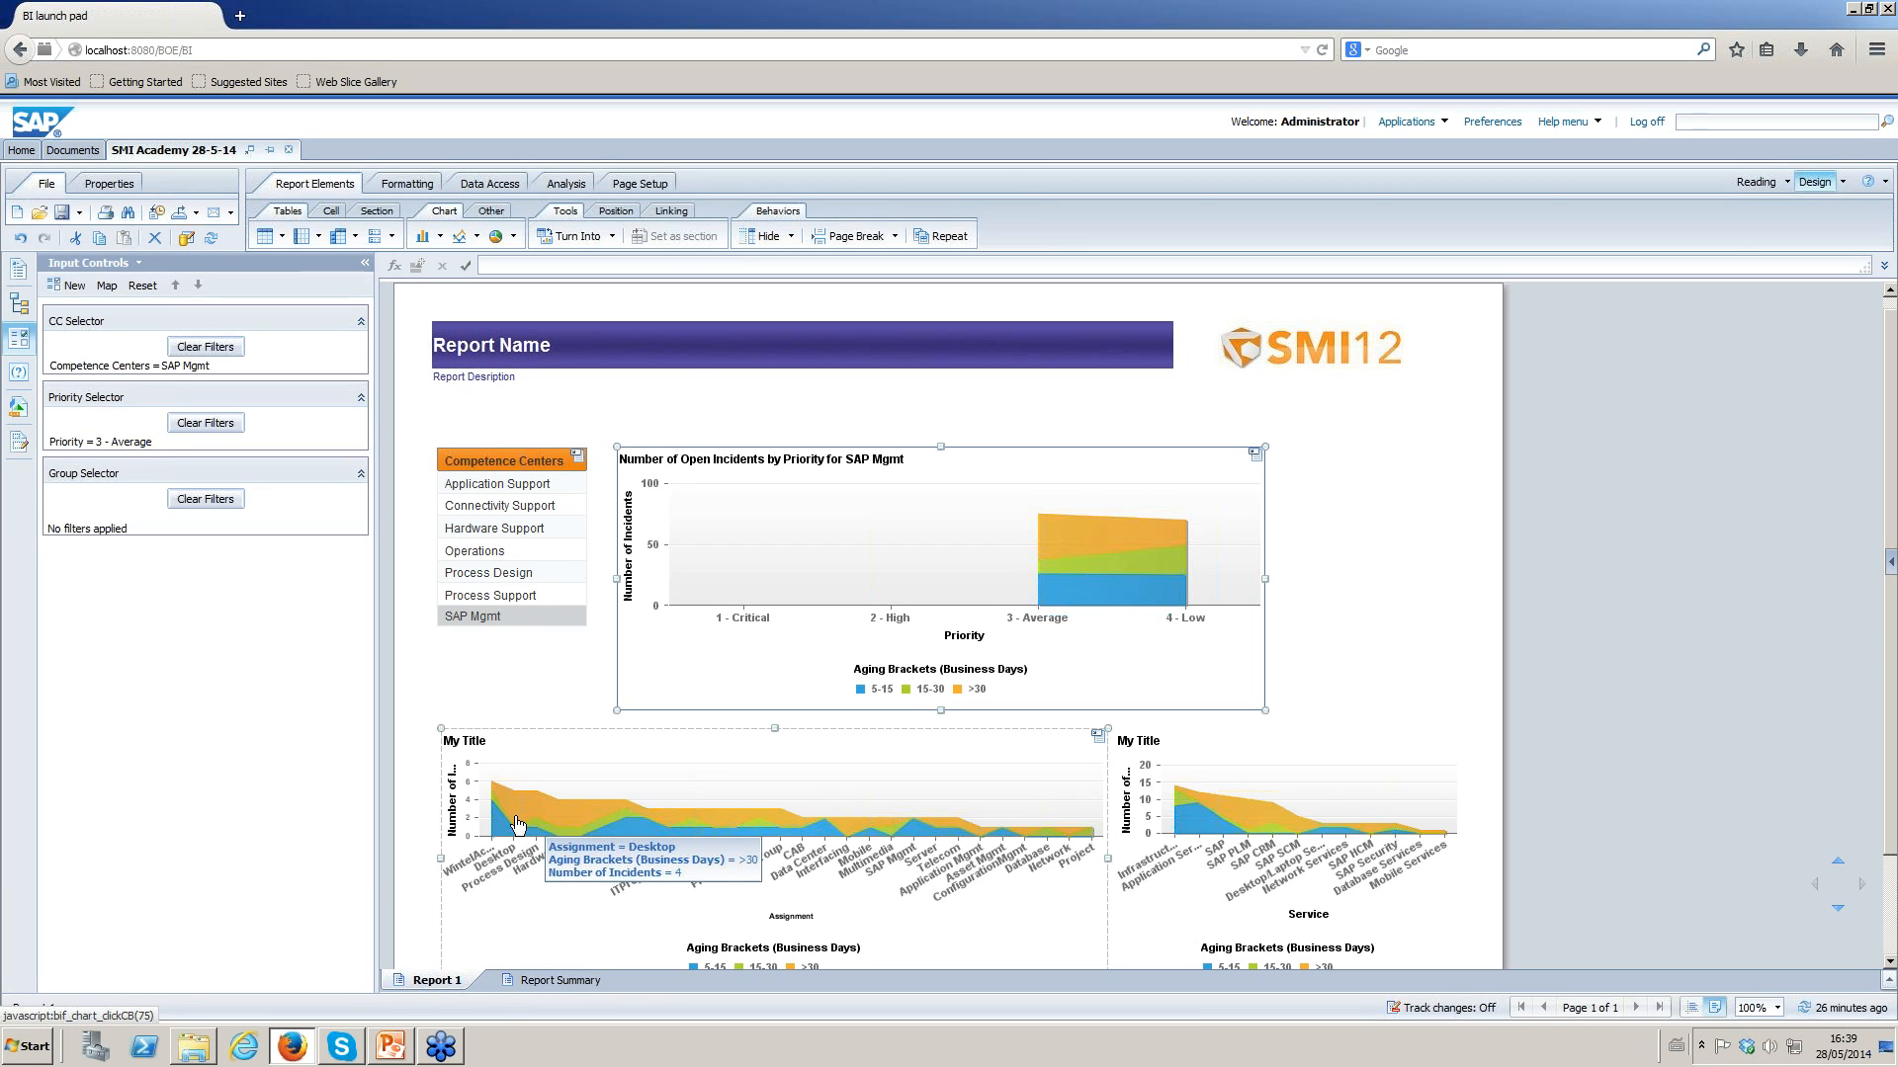
left_click(518, 824)
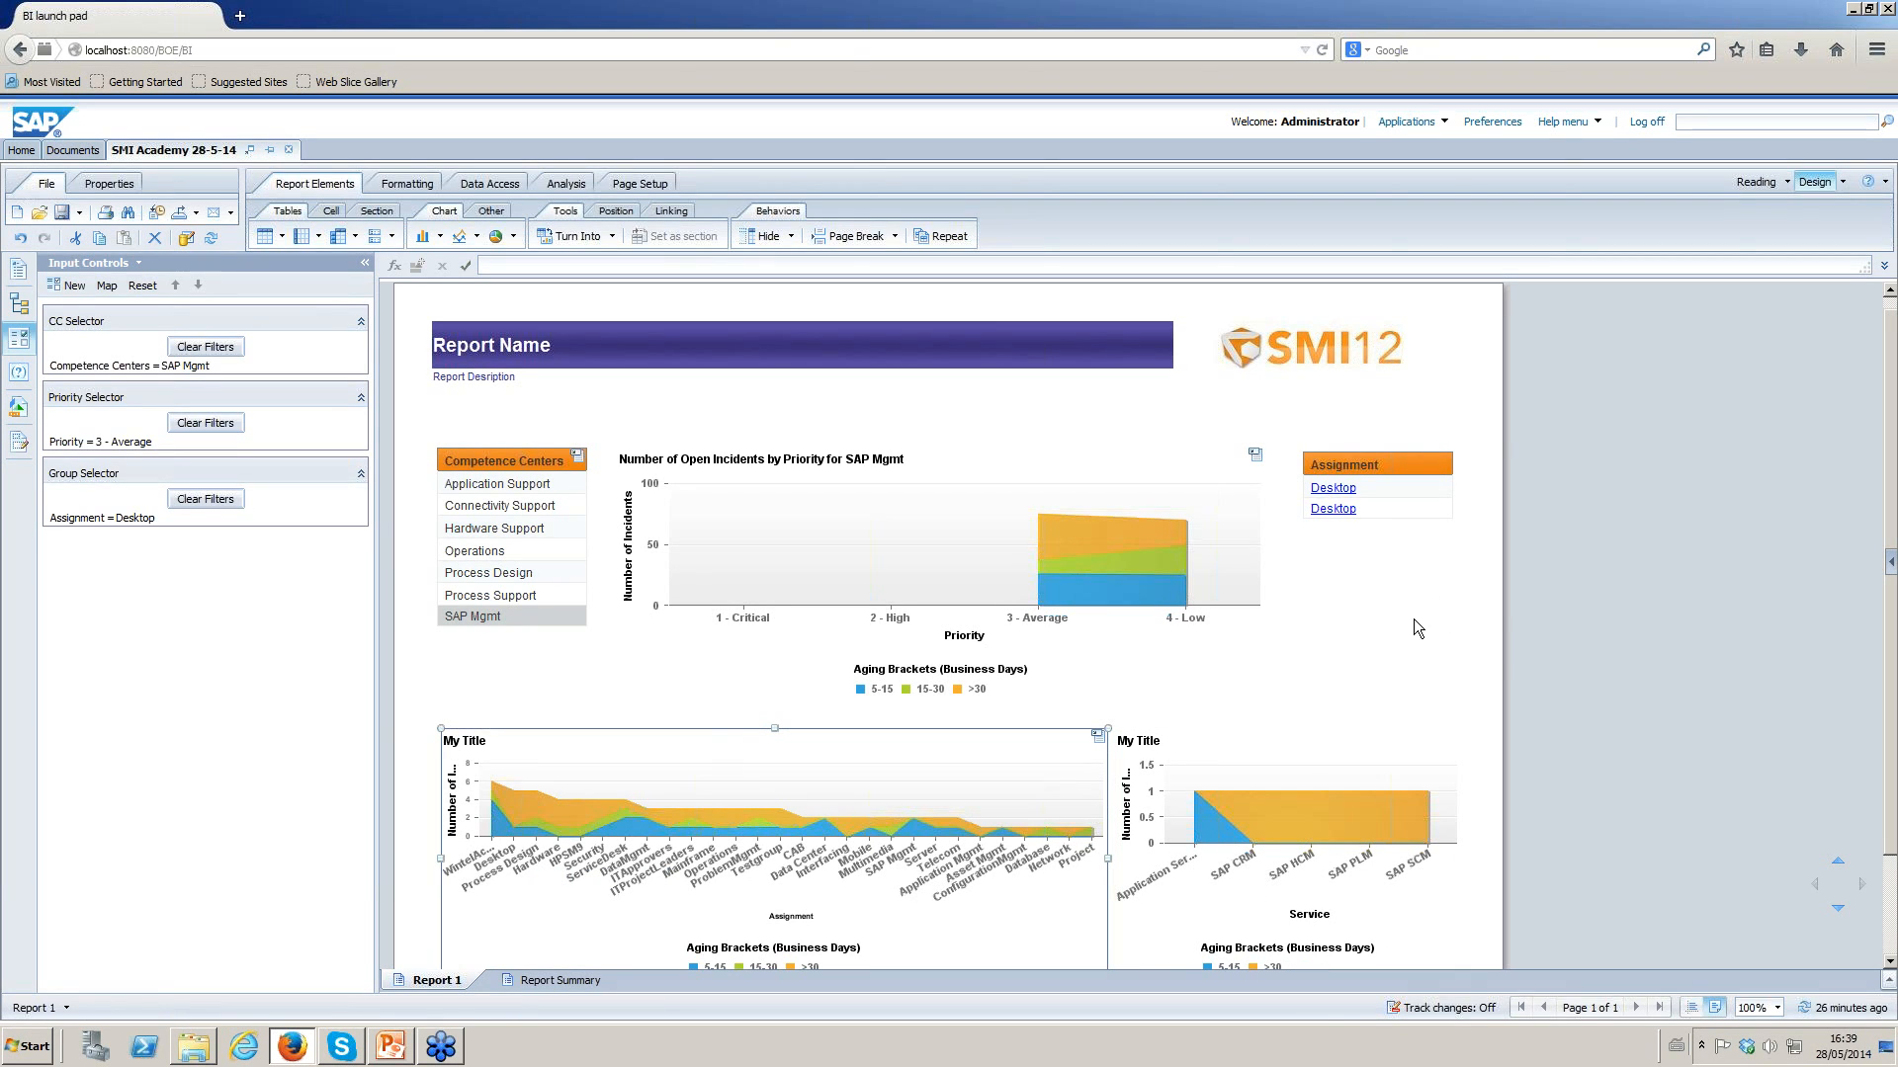
Check the Service chart for the Desktop group and open the drill-down report from the Assignment table's first Desktop link.
scroll(1409, 620, "down", 2)
left_click(1236, 837)
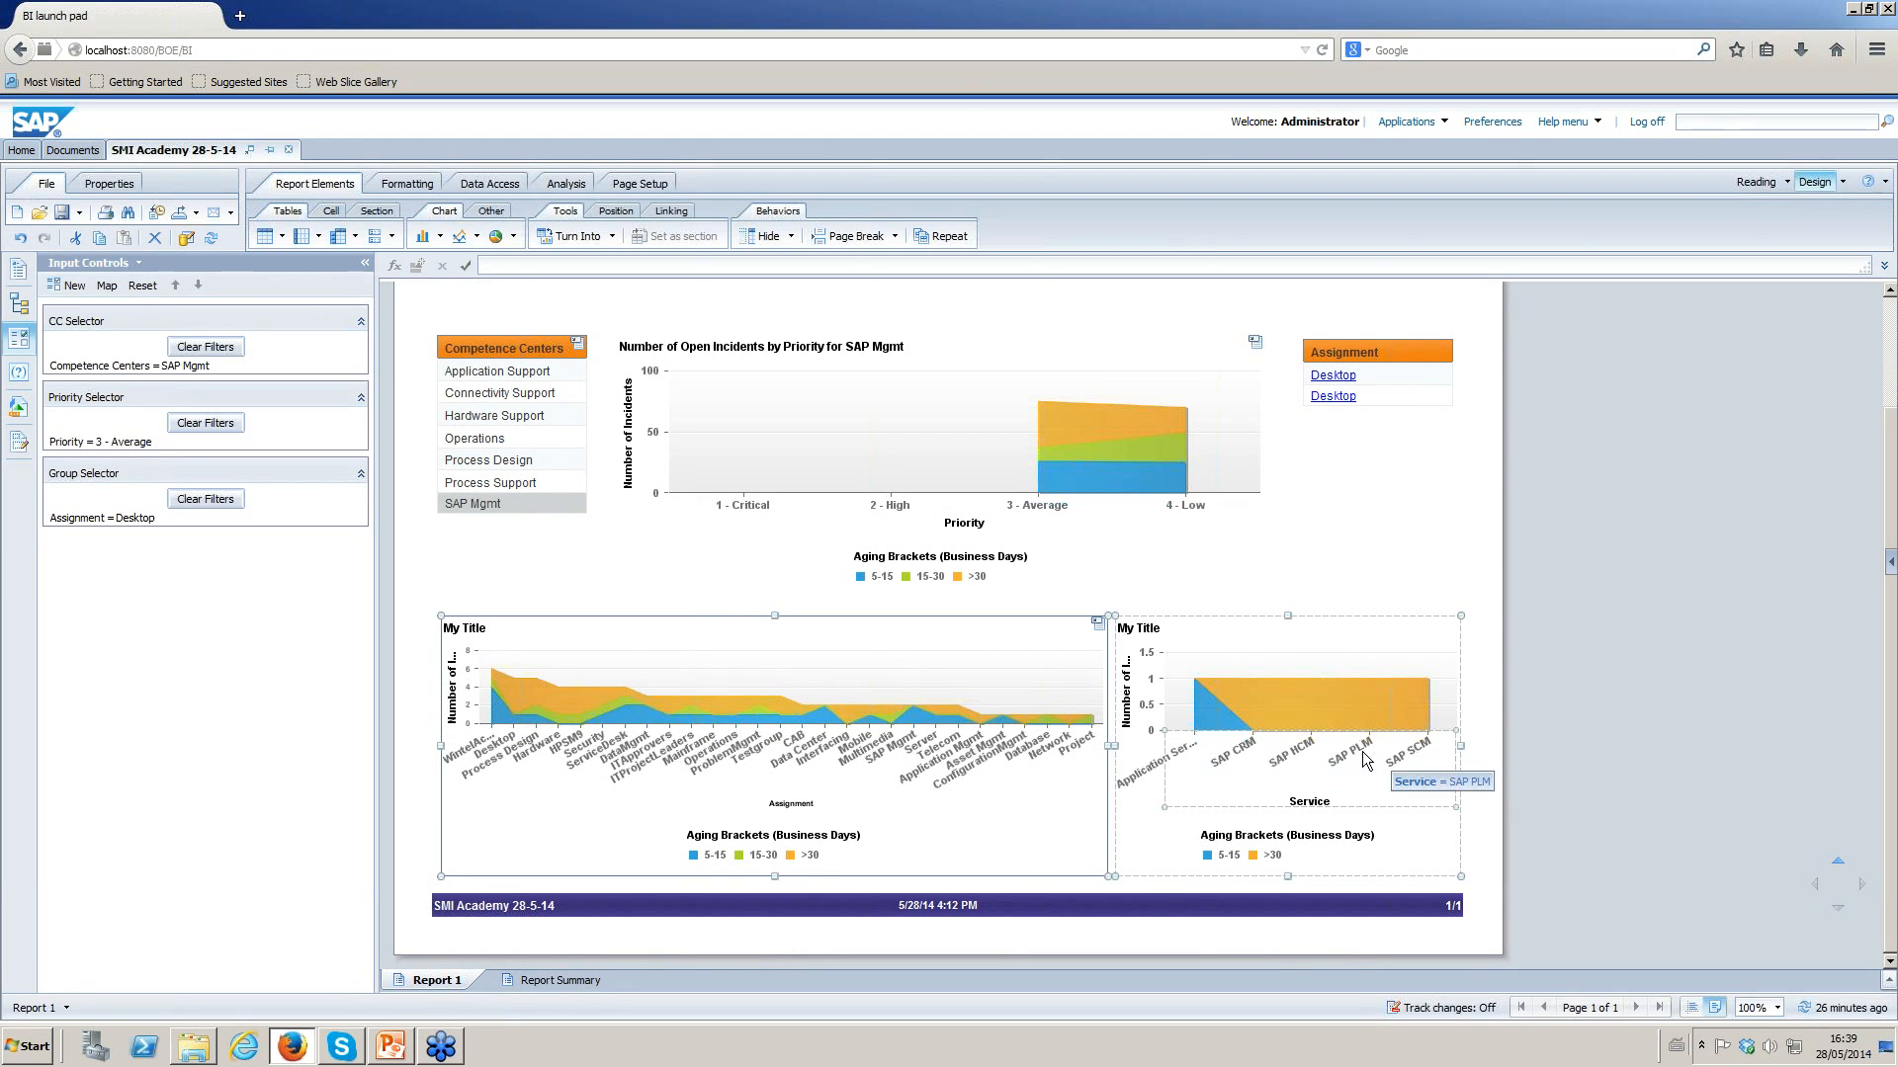
left_click(1333, 377)
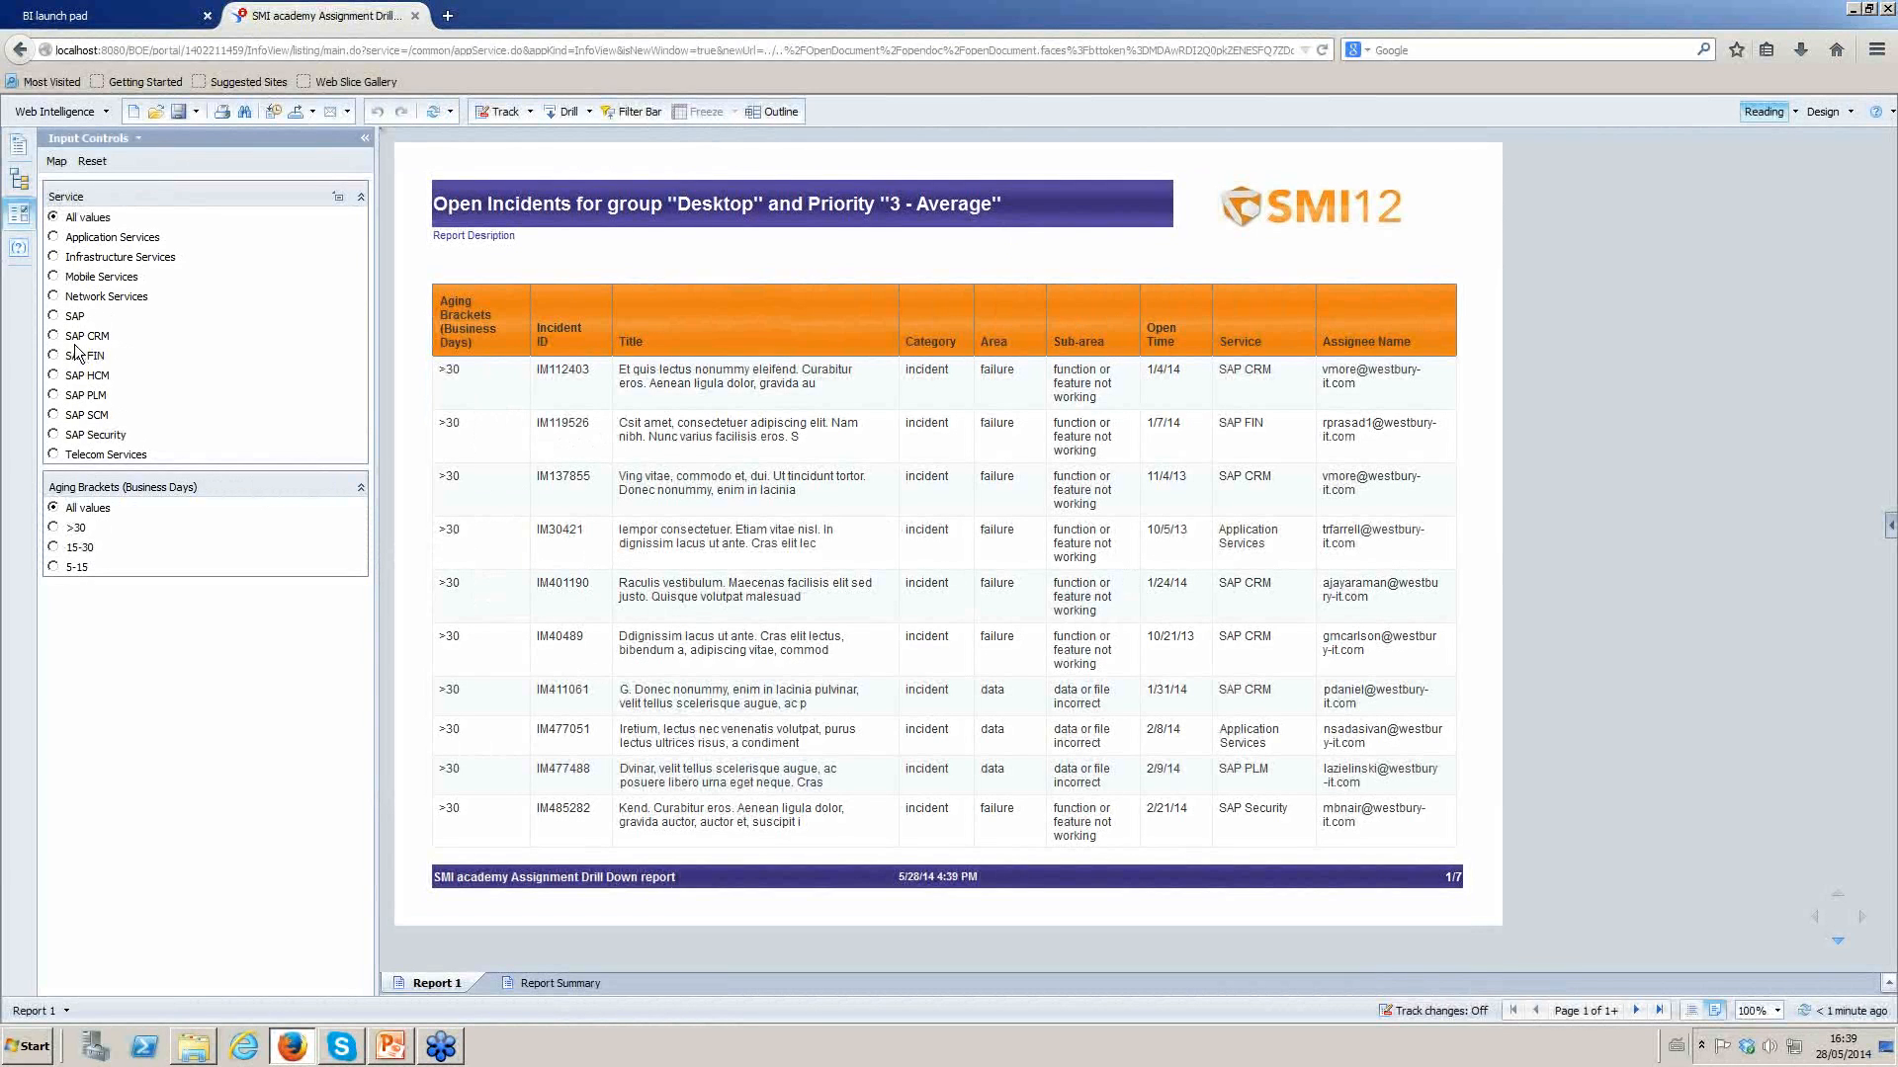
Test the drill-down report's SAP service filter, and filter the incidents to Application Services with aging bracket >30.
left_click(54, 317)
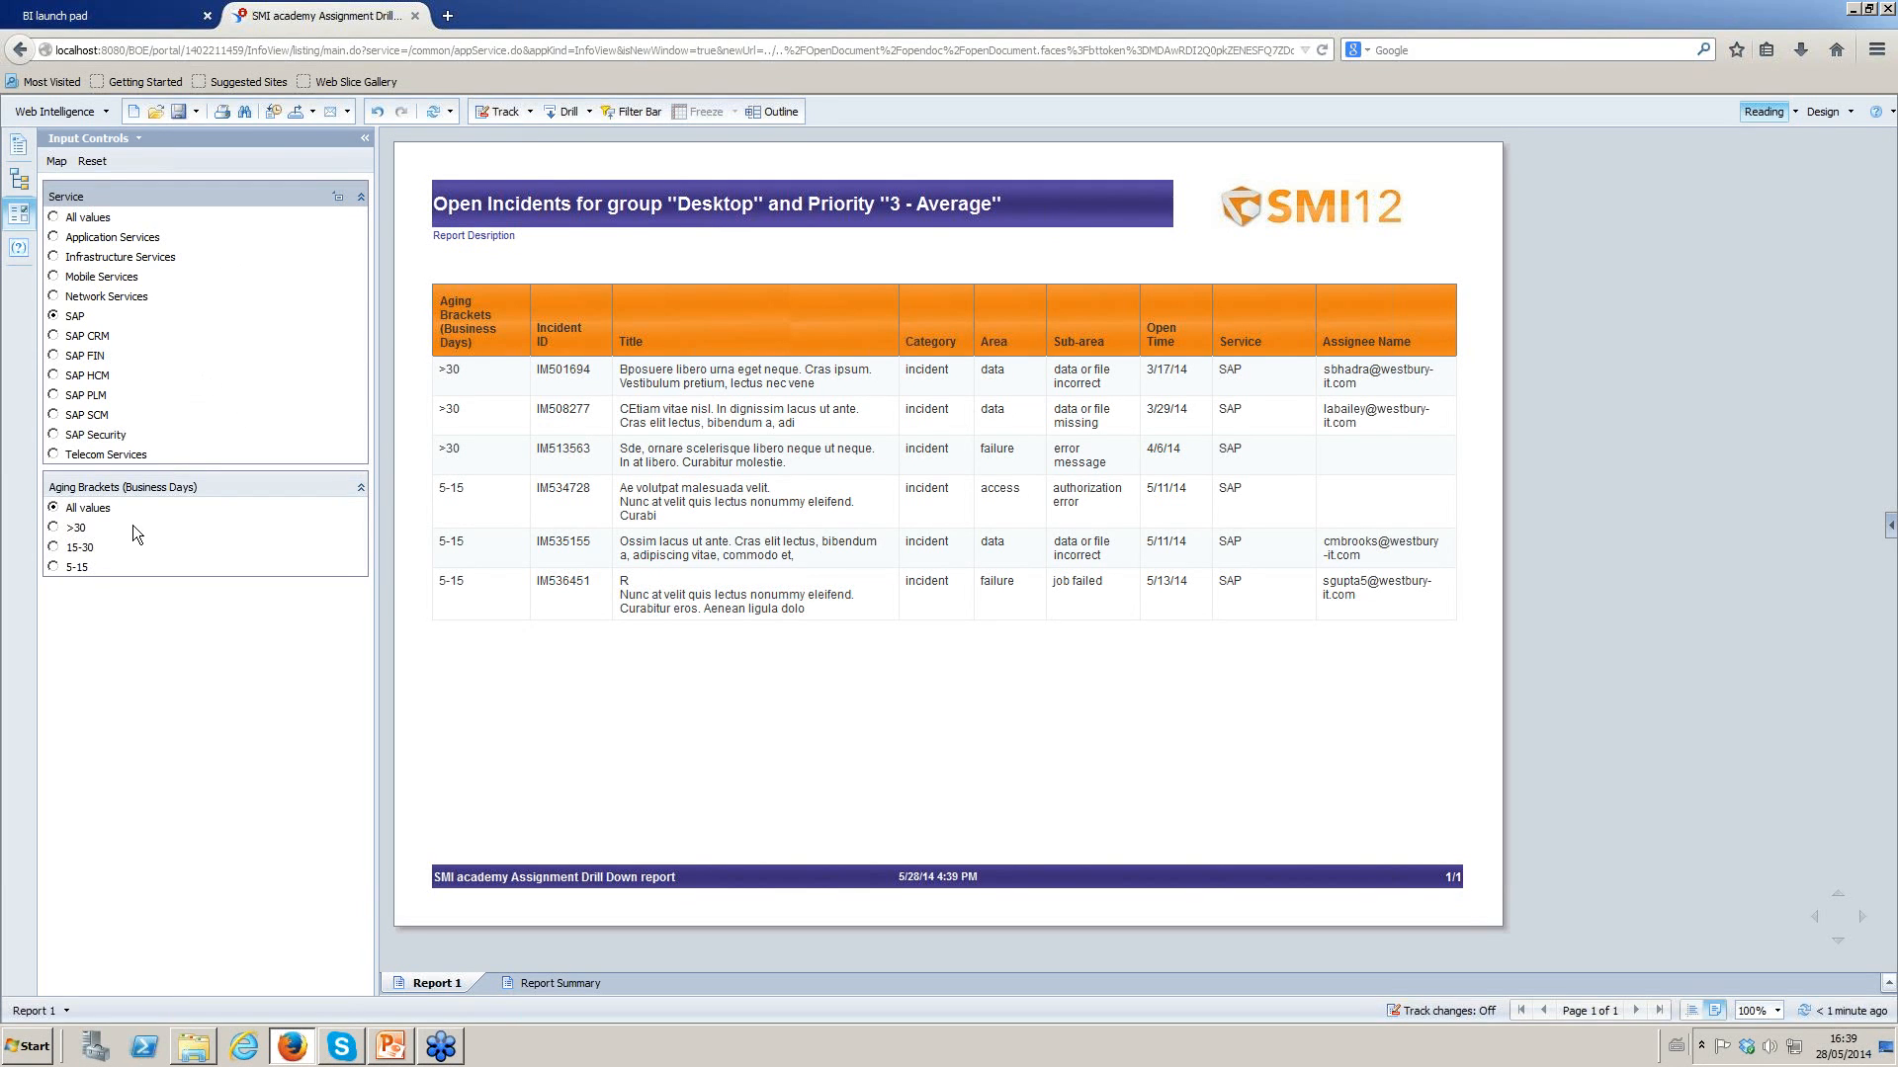
left_click(53, 217)
left_click(55, 529)
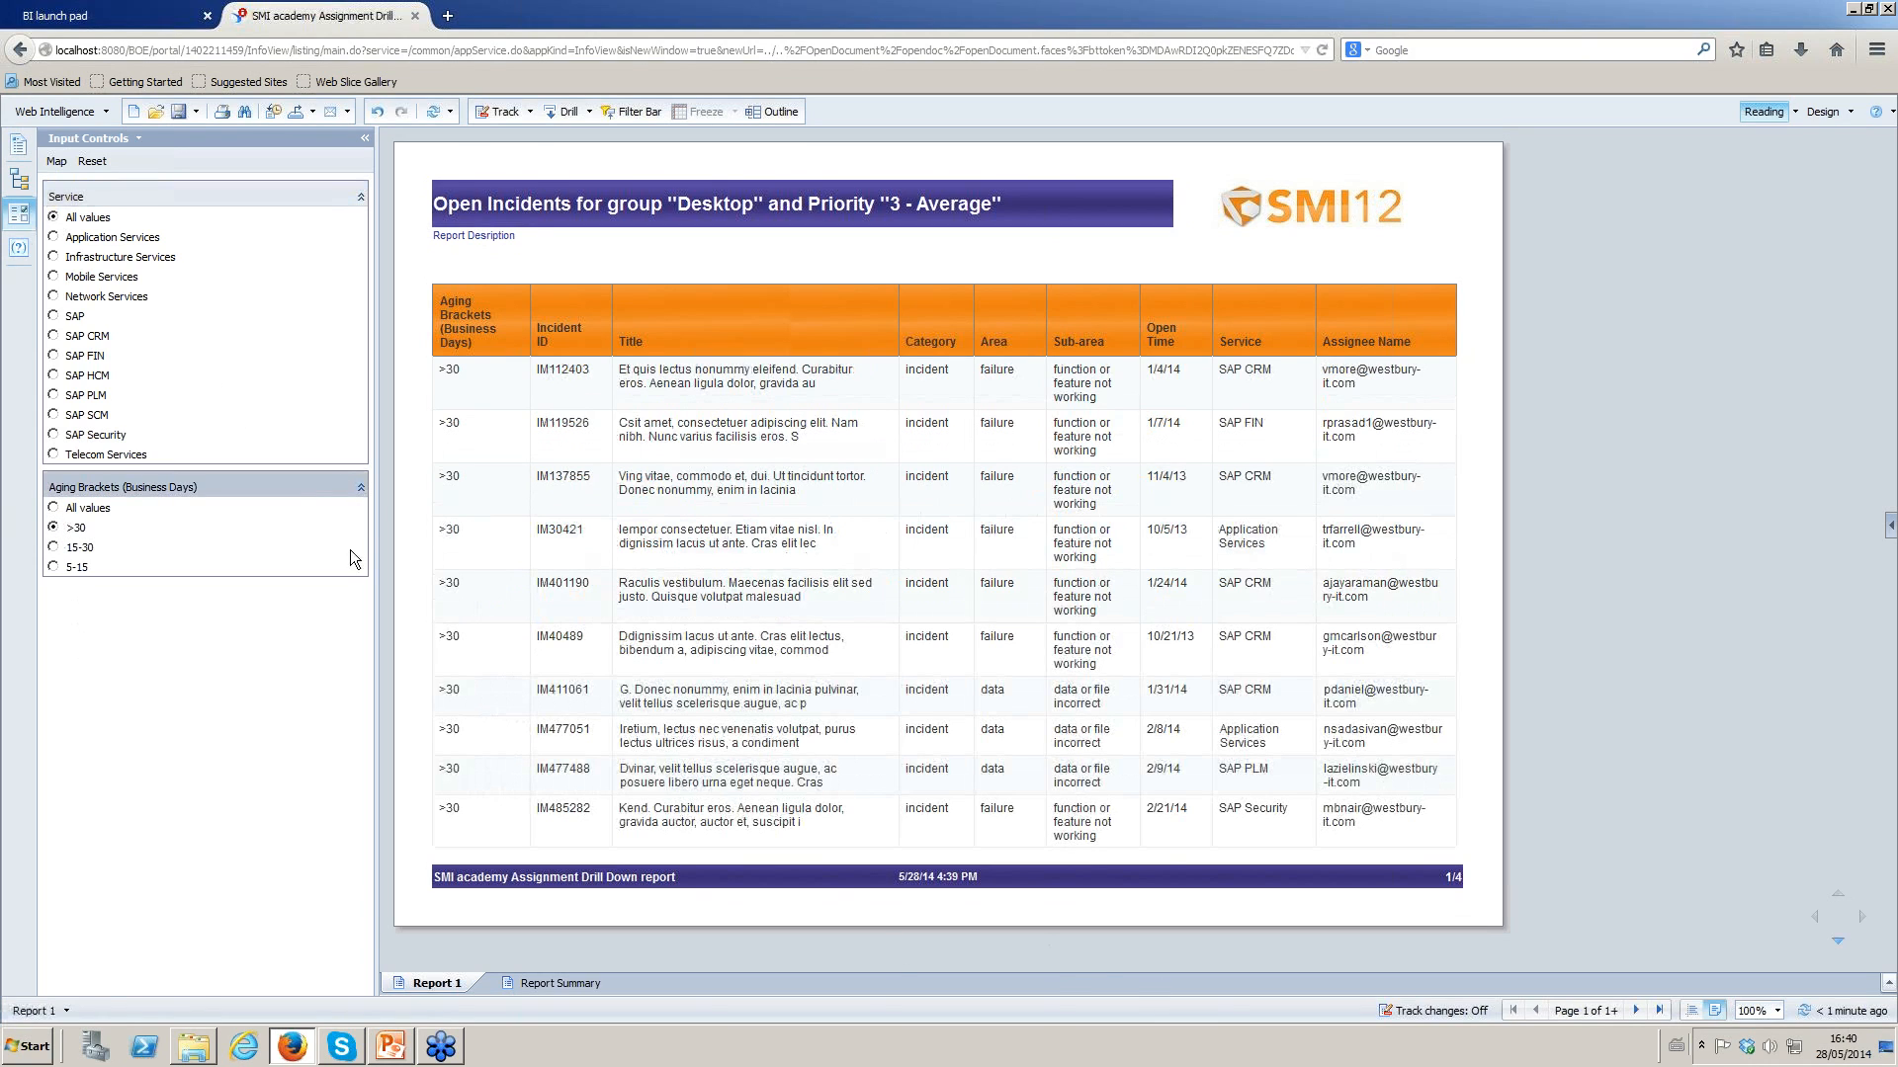
left_click(60, 237)
left_click(54, 238)
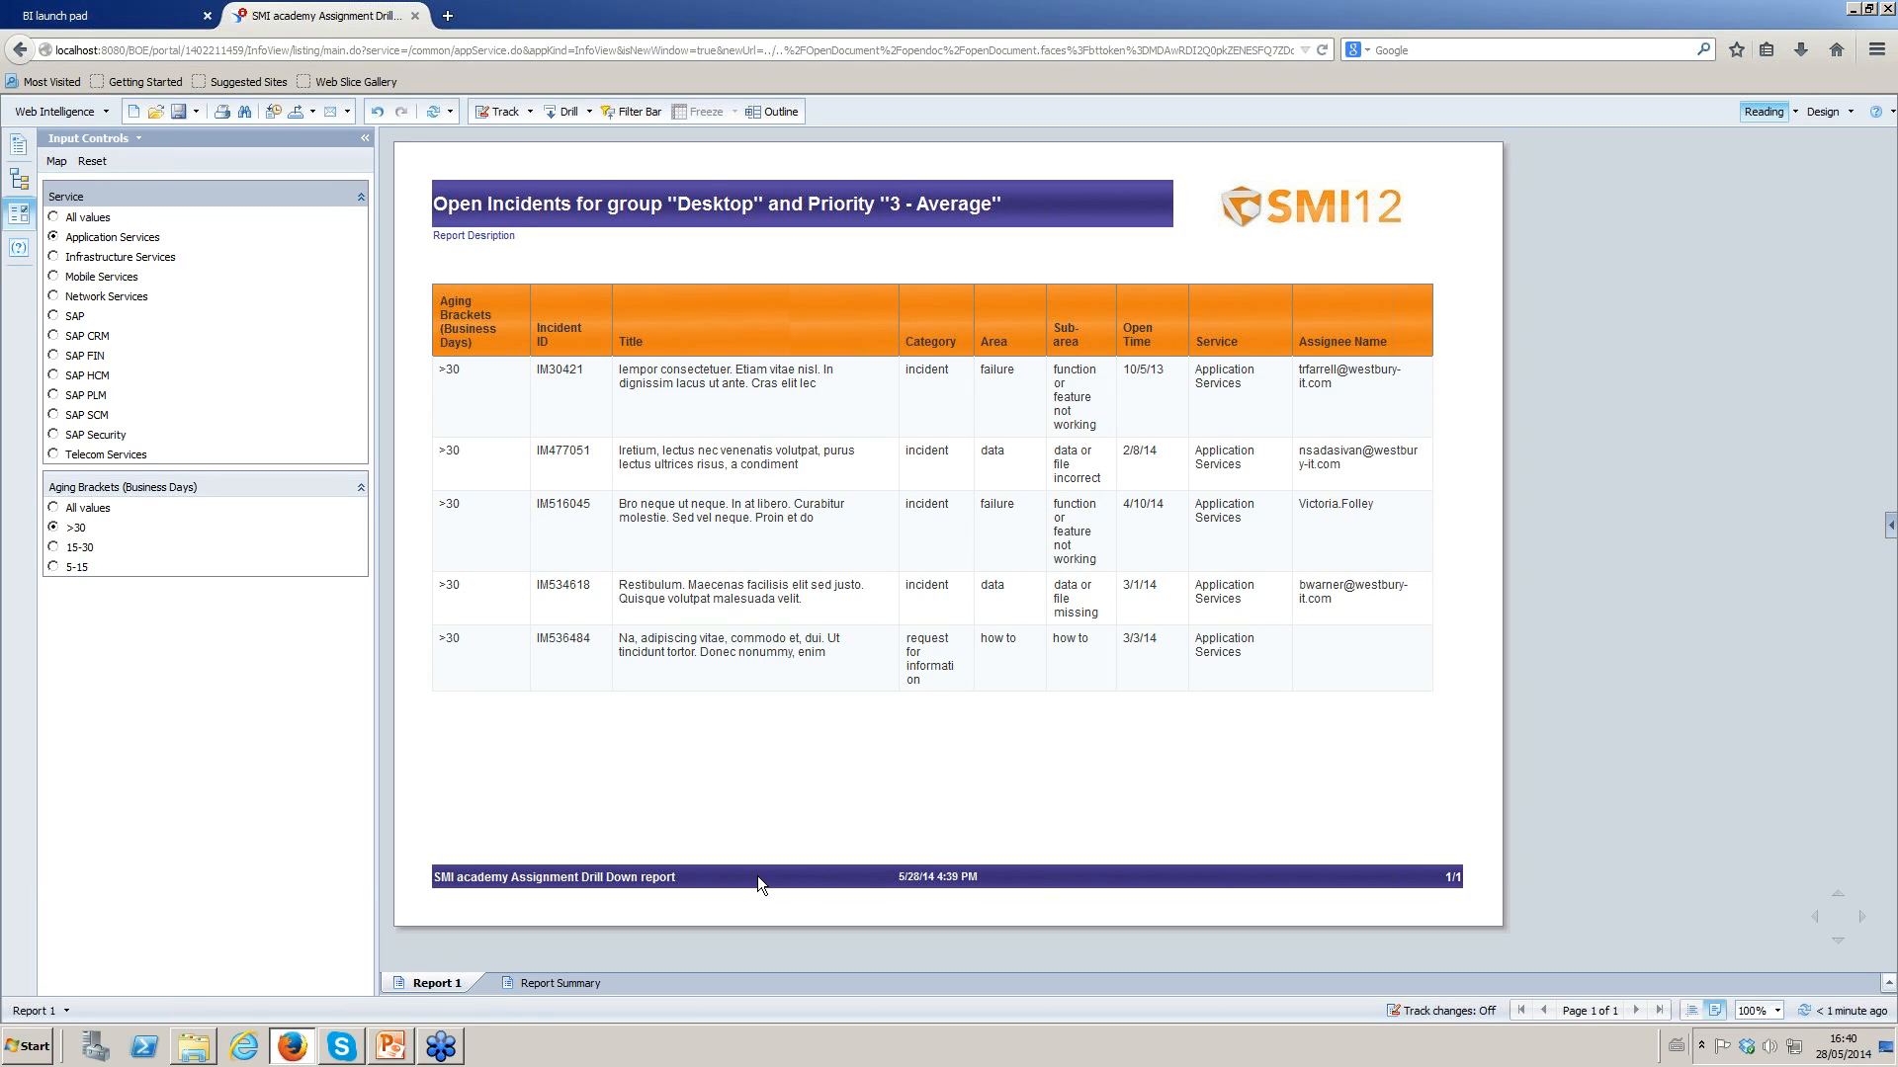
Switch back to the SMI Academy 28-5-14 report in BI launch pad.
left_click(87, 15)
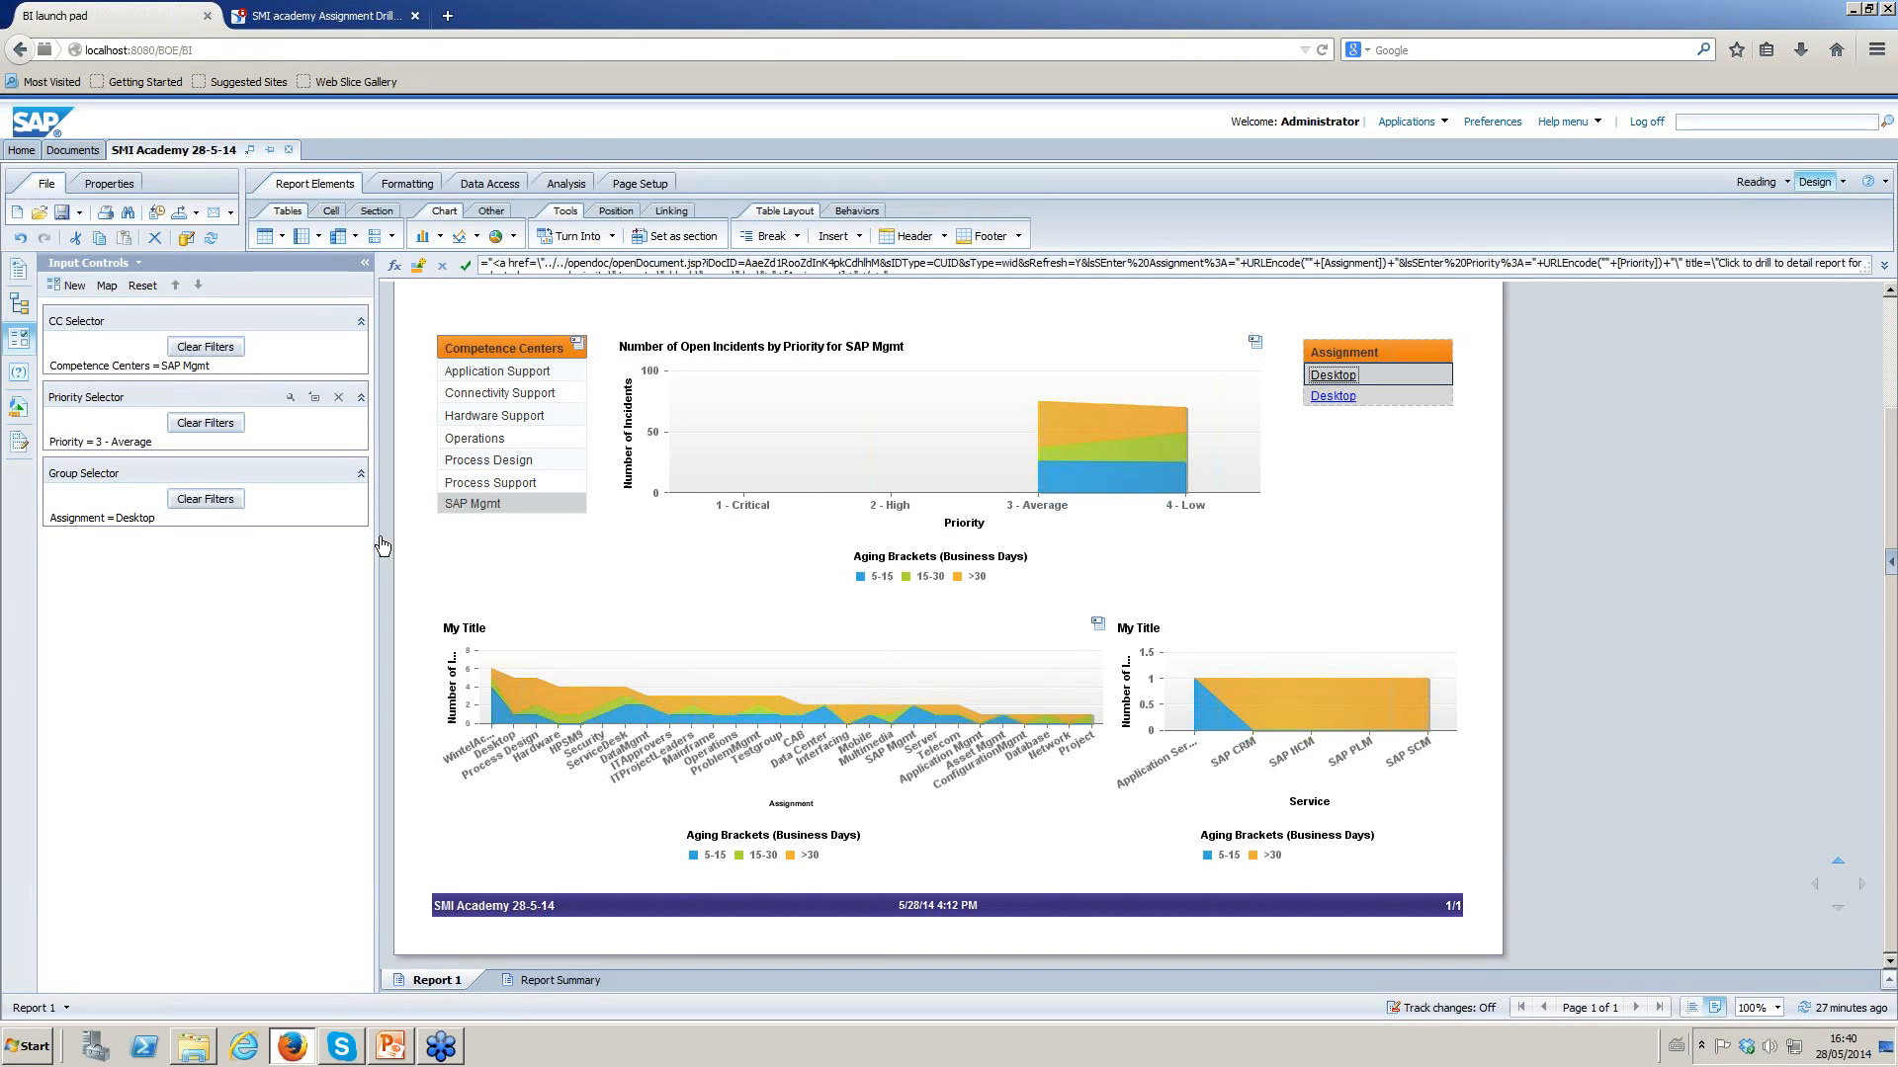
left_click(584, 838)
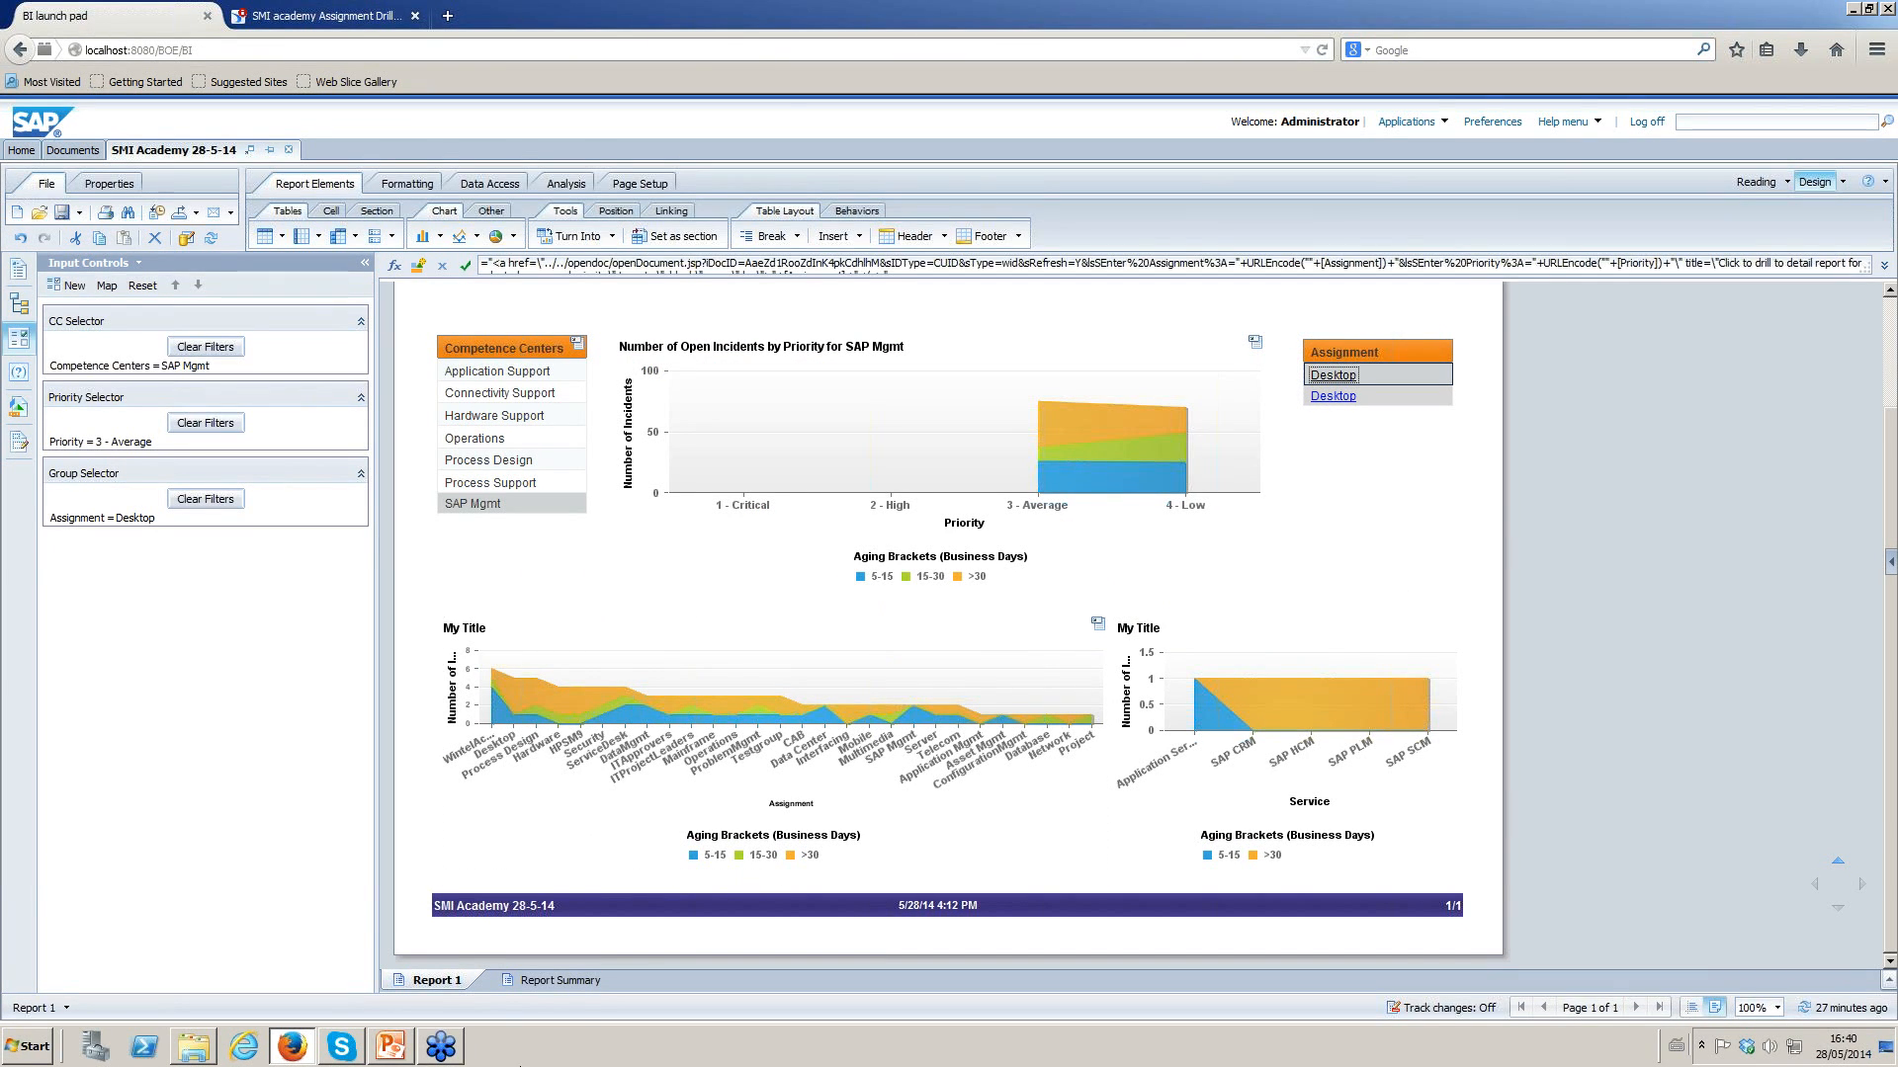